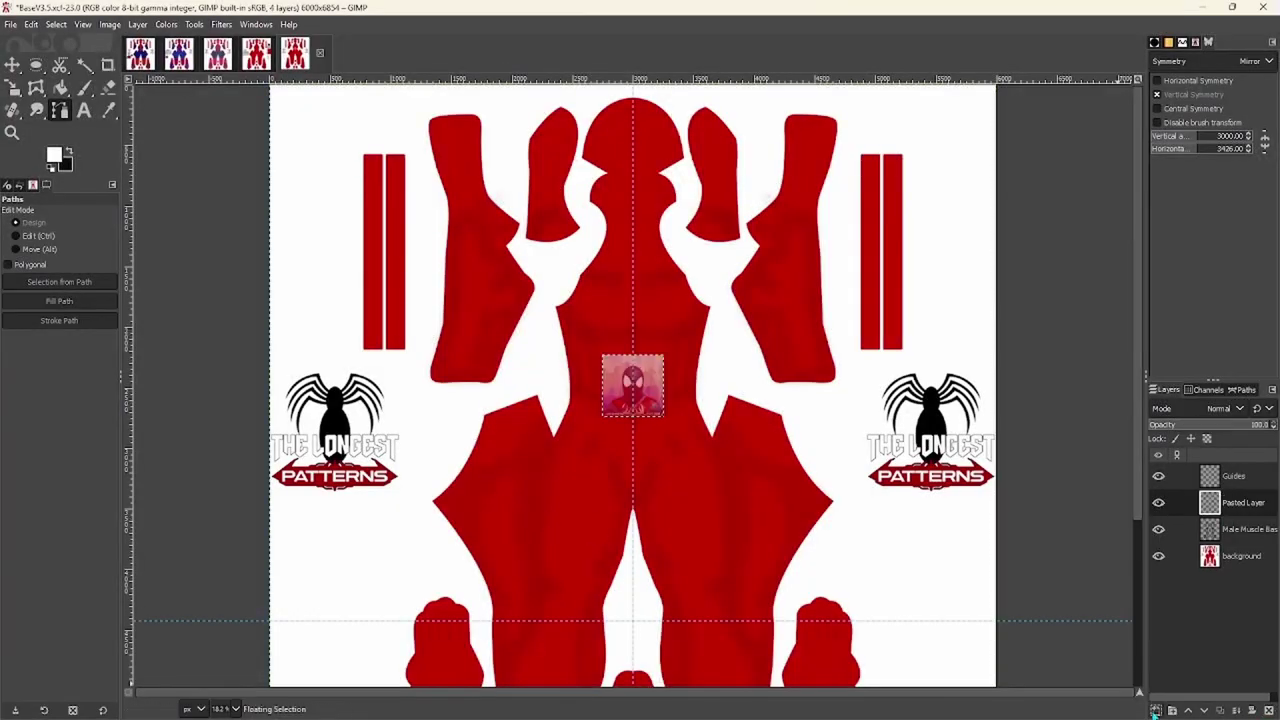
Scale up the pasted Spider-Man concept art in the lower-right corner
key("shift+s")
scroll(740, 435, "up", 2, "ctrl")
left_click(743, 440)
left_click_drag(743, 440, 760, 460)
key("Return")
scroll(743, 410, "up", 3)
Sample the suit blue from the concept art as the foreground colour
key("o")
scroll(630, 342, "up", 6)
scroll(623, 377, "down", 5)
scroll(689, 416, "up", 8)
left_click(689, 416)
scroll(689, 416, "down", 15)
Fuzzy-select the red arm pieces of the suit pattern
key("u")
left_click(485, 520)
scroll(594, 216, "up", 4)
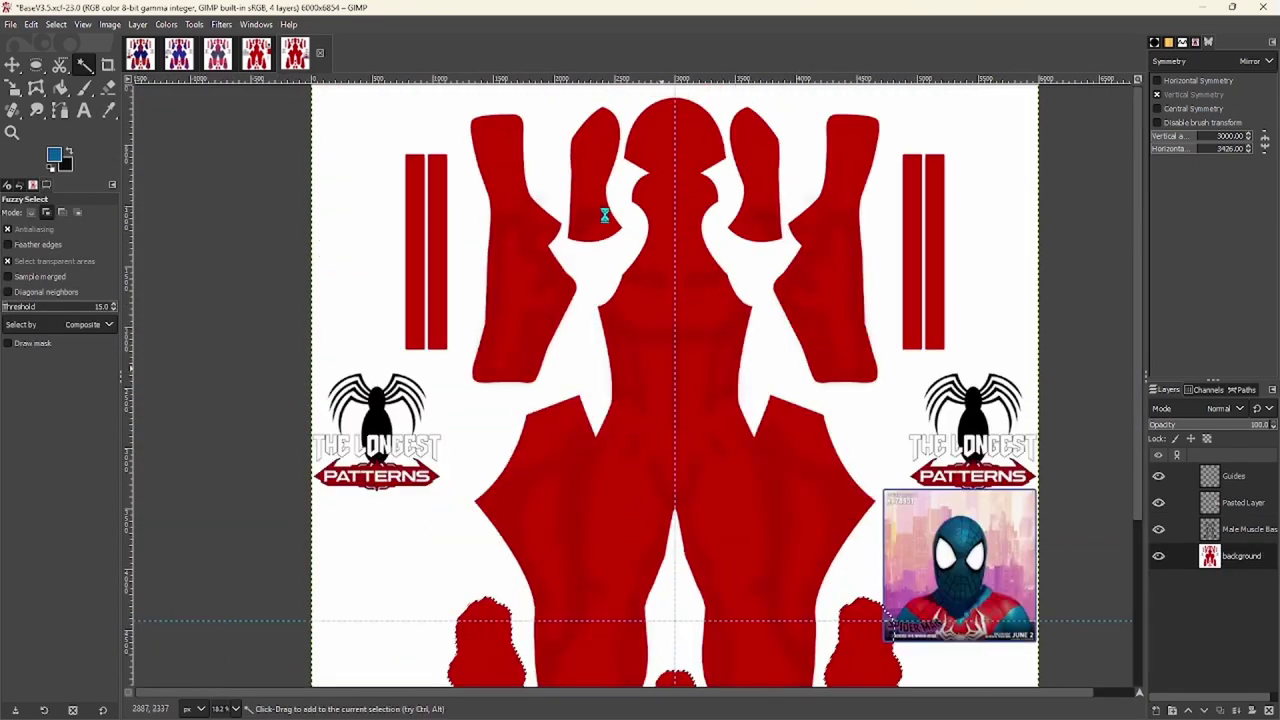
key("shift+b")
Bucket-fill the selected suit pieces with blue and clear the selection
left_click(486, 337)
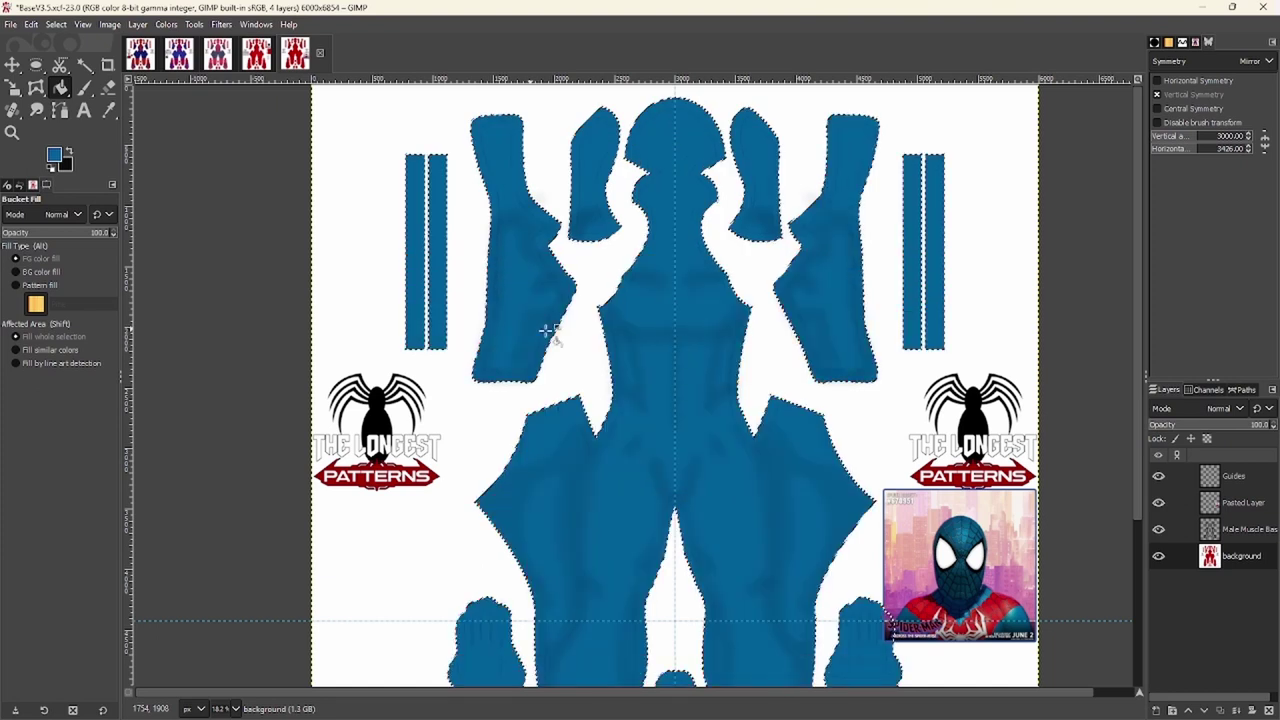
key("ctrl+shift+a")
key("b")
Add a new transparent layer named 'red' and swap foreground and background colours
key("shift+ctrl+n")
type("red")
key("Return")
key("o")
key("x")
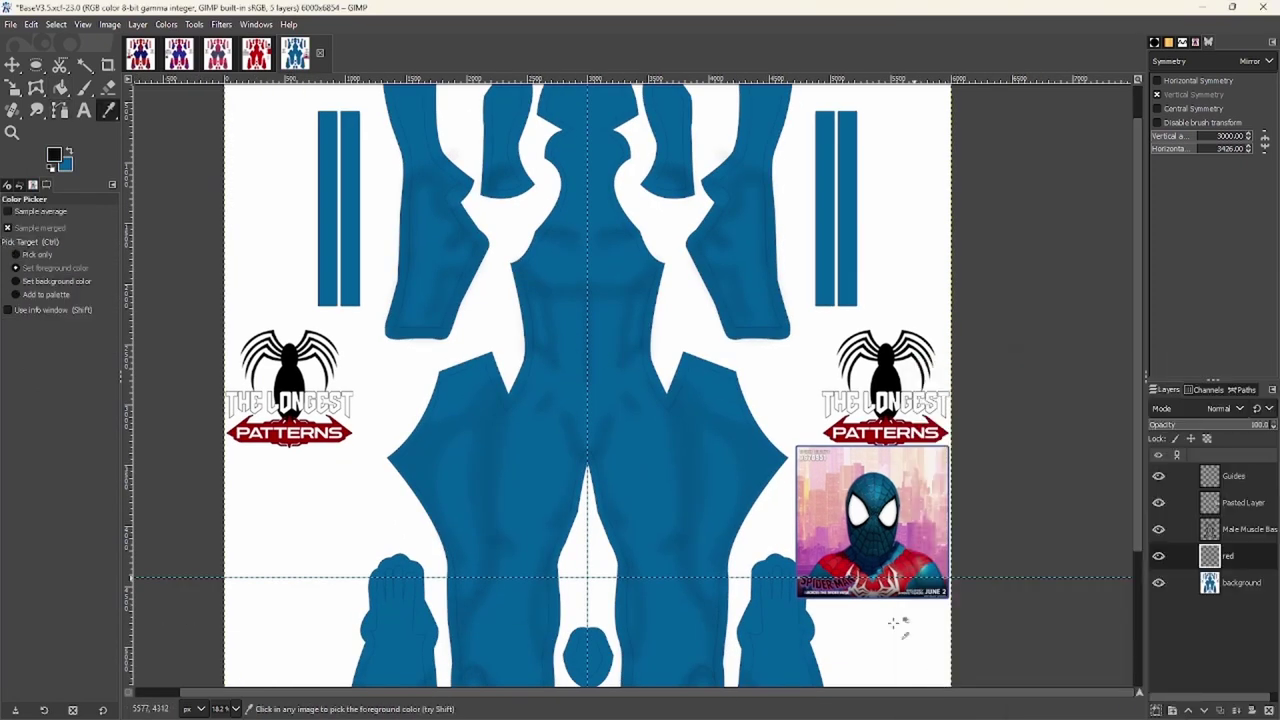
scroll(881, 578, "up", 5)
scroll(881, 578, "down", 3)
scroll(829, 551, "up", 5)
key("shift+ctrl+n")
key("Escape")
Sample the red of the concept art's suit as the foreground colour
left_click_drag(990, 697, 1024, 694)
scroll(614, 380, "down", 3)
left_click(623, 394)
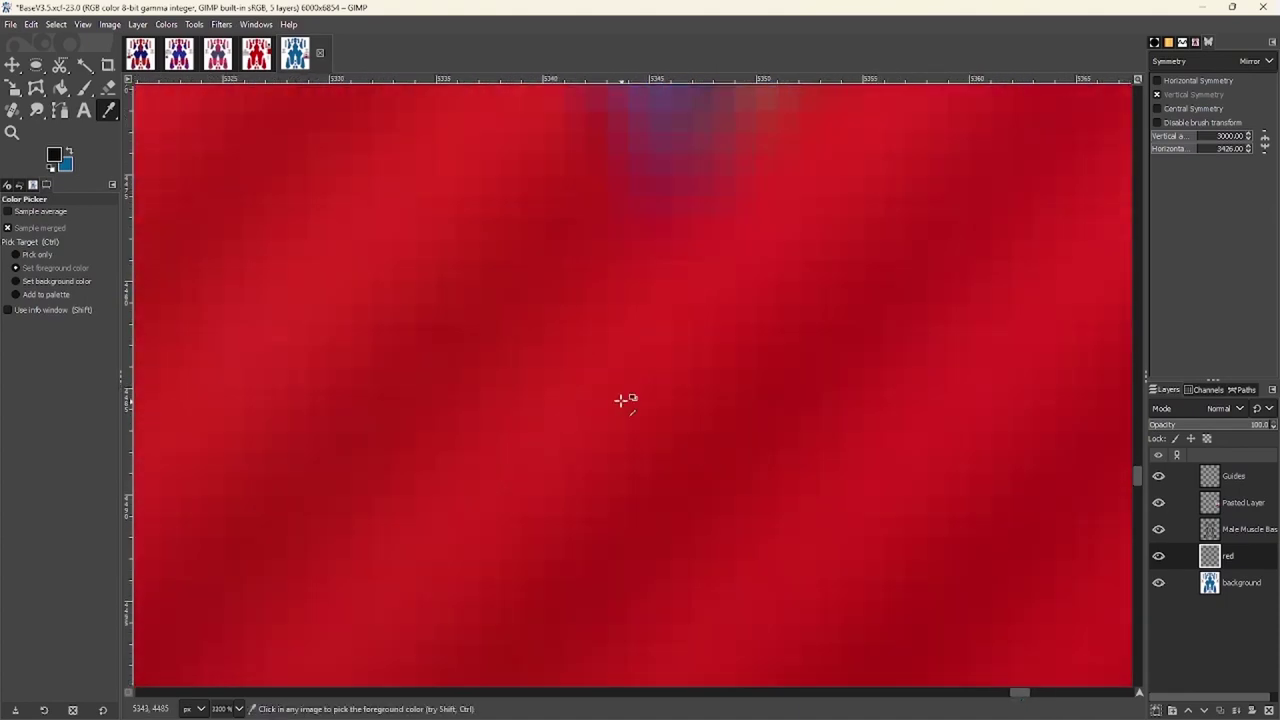
scroll(584, 403, "down", 8)
key("b")
scroll(584, 403, "down", 4)
scroll(572, 465, "up", 3)
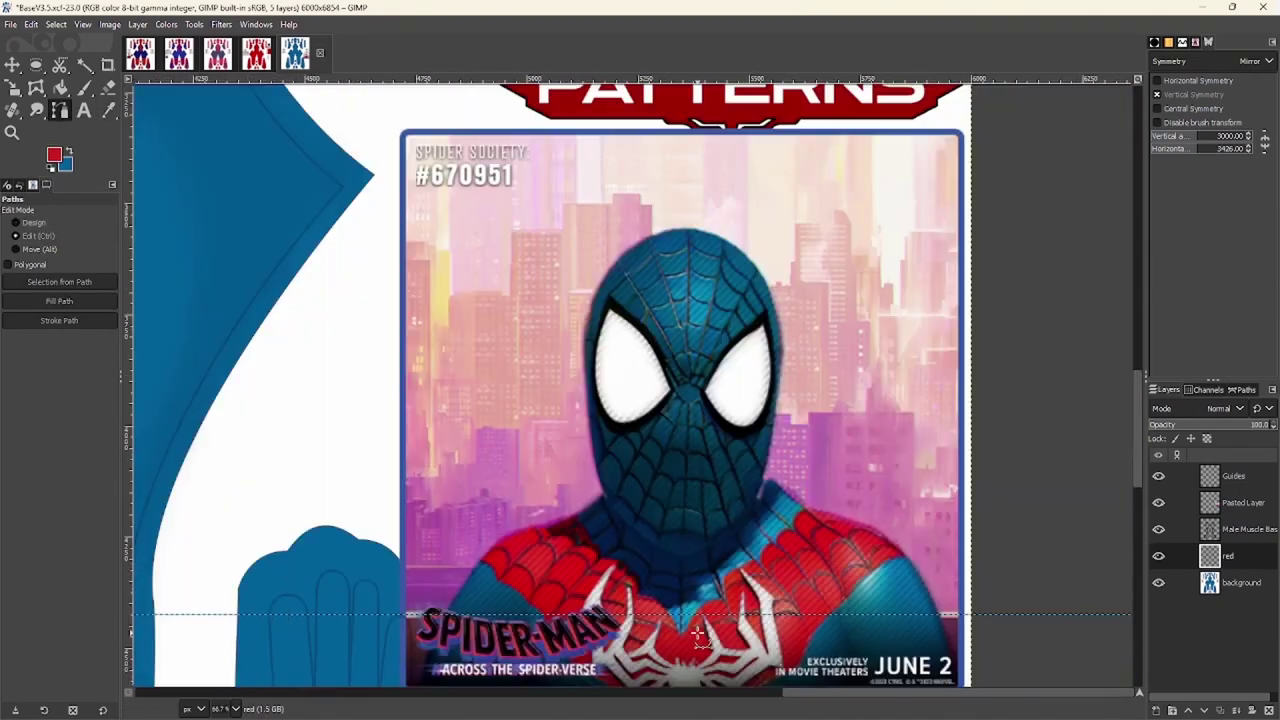
scroll(857, 430, "down", 1)
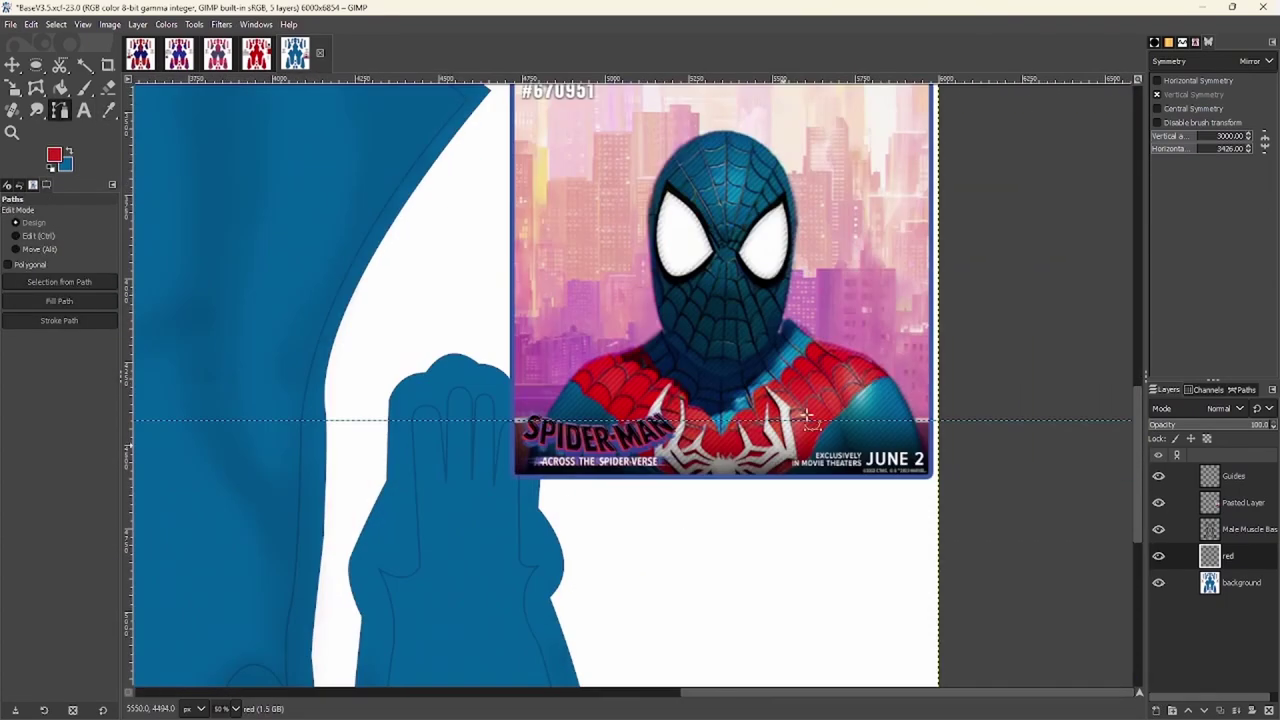
Zoom and pan the canvas to bring the centre of the chest into view
scroll(789, 451, "down", 2)
scroll(520, 463, "up", 4)
scroll(529, 286, "down", 3)
scroll(391, 277, "up", 1)
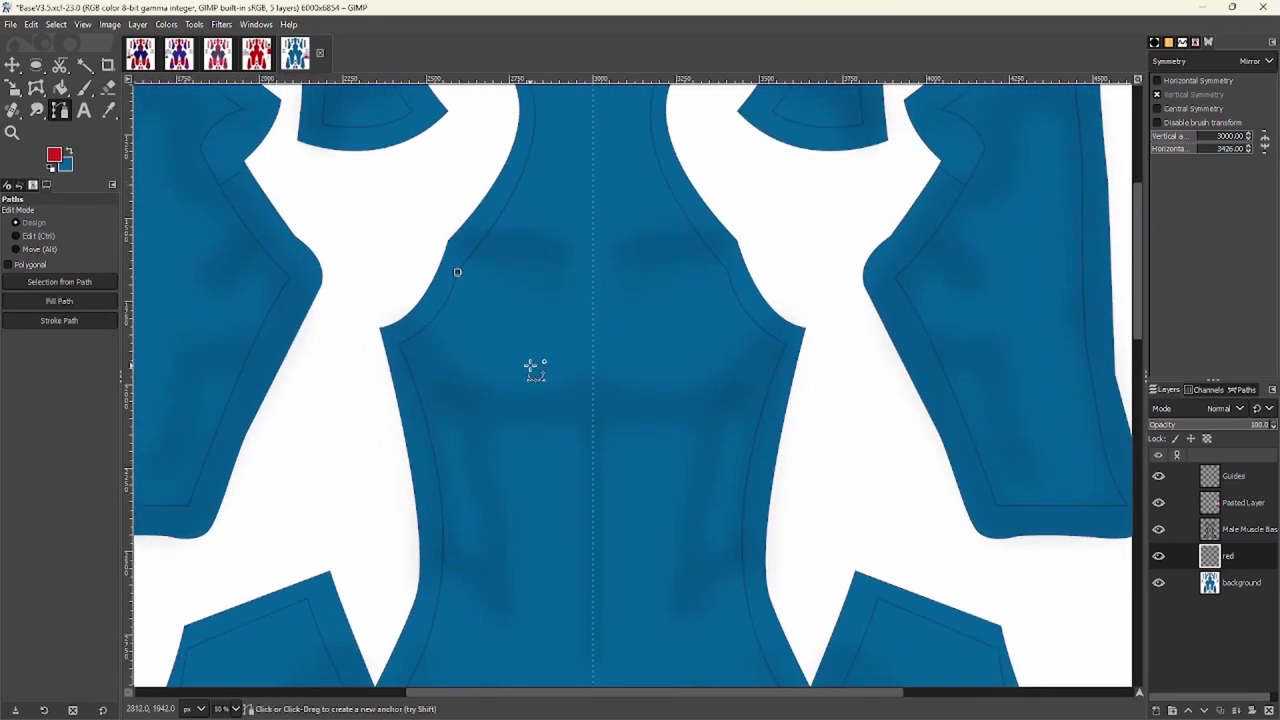
scroll(530, 365, "down", 2)
scroll(414, 300, "up", 3)
scroll(612, 413, "down", 1)
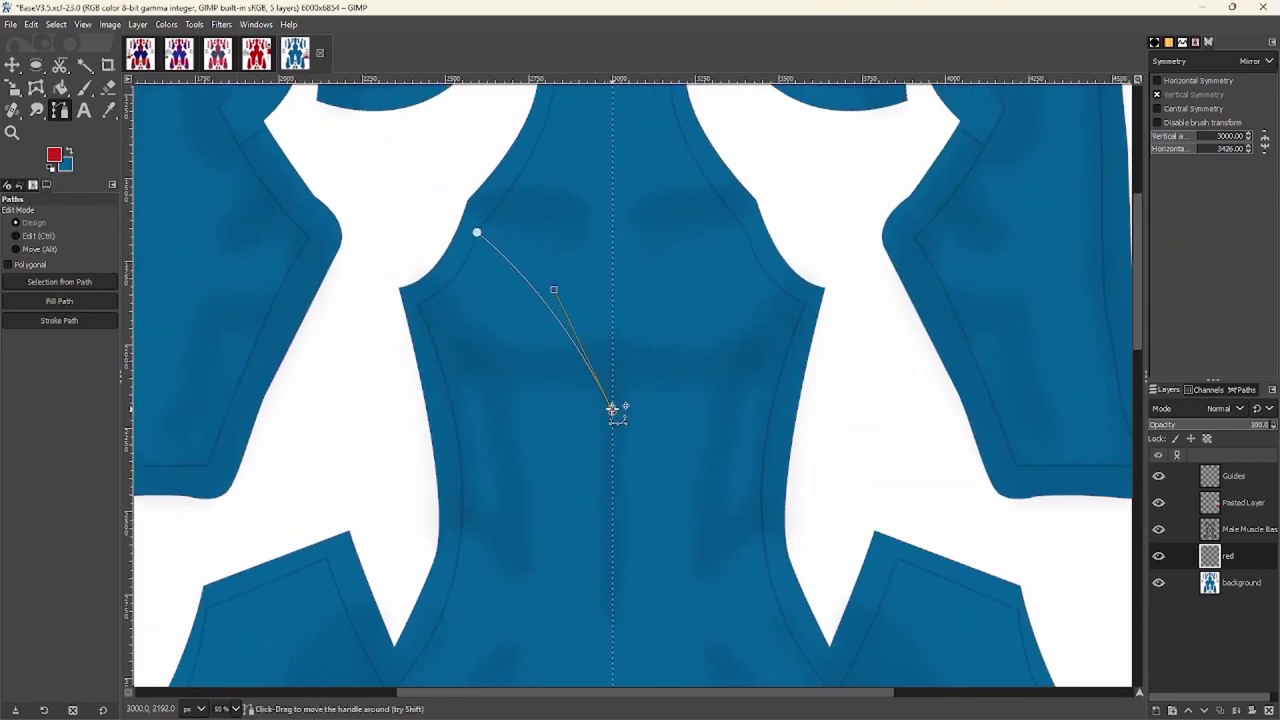
scroll(612, 409, "down", 2)
scroll(423, 214, "up", 3)
scroll(608, 386, "up", 1)
scroll(477, 262, "up", 2)
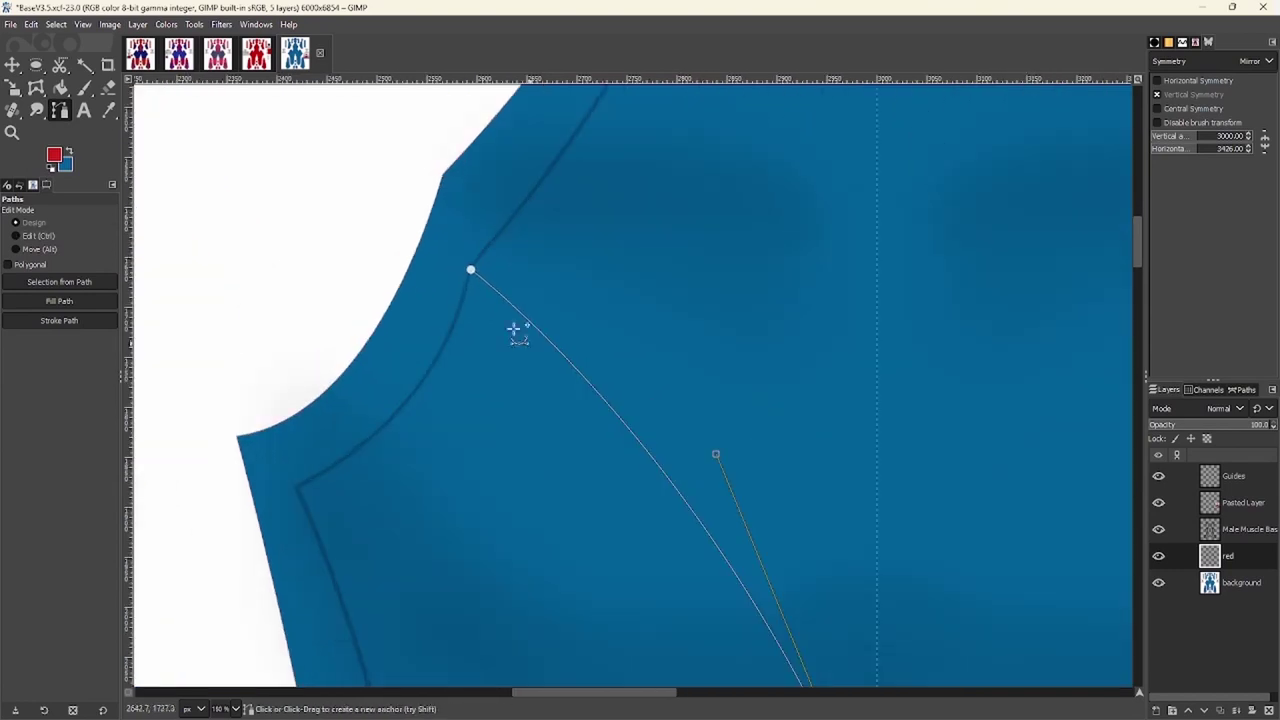
scroll(480, 300, "down", 2)
scroll(549, 400, "up", 1)
scroll(560, 420, "up", 2)
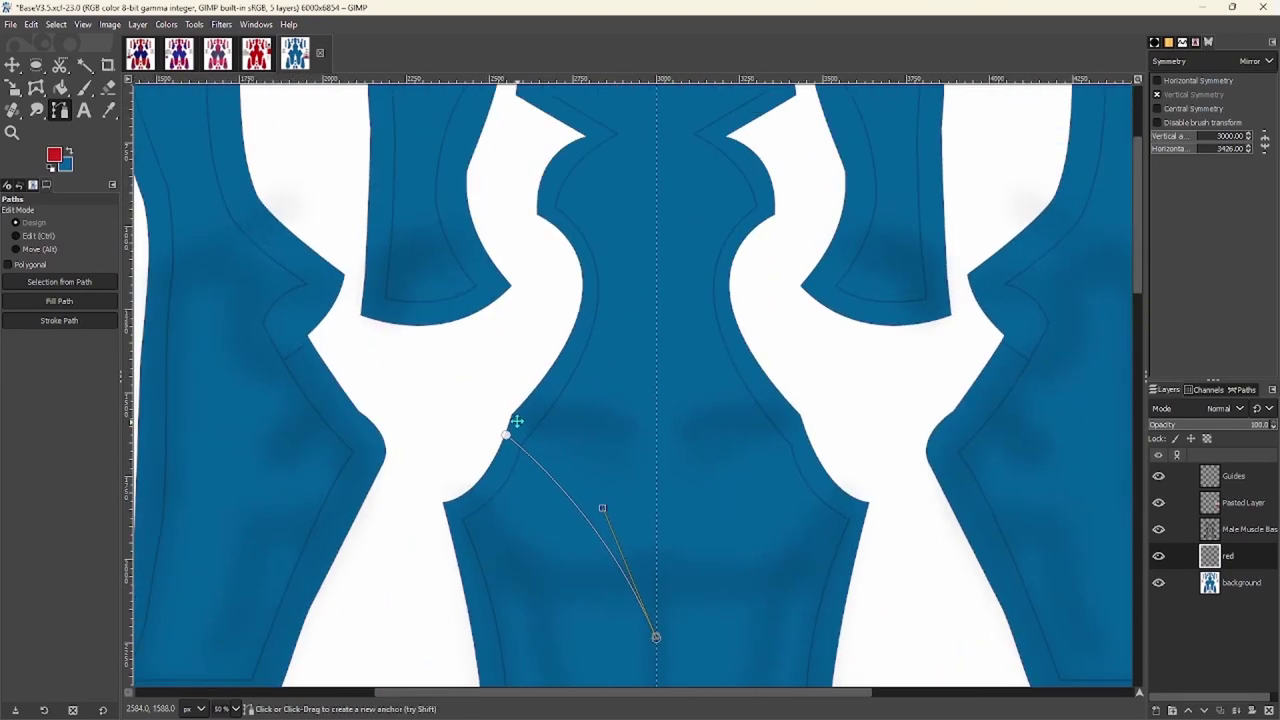
scroll(634, 458, "down", 1)
scroll(443, 260, "up", 1)
scroll(466, 311, "down", 3)
scroll(477, 286, "up", 1)
scroll(563, 418, "up", 2)
left_click_drag(561, 418, 630, 500)
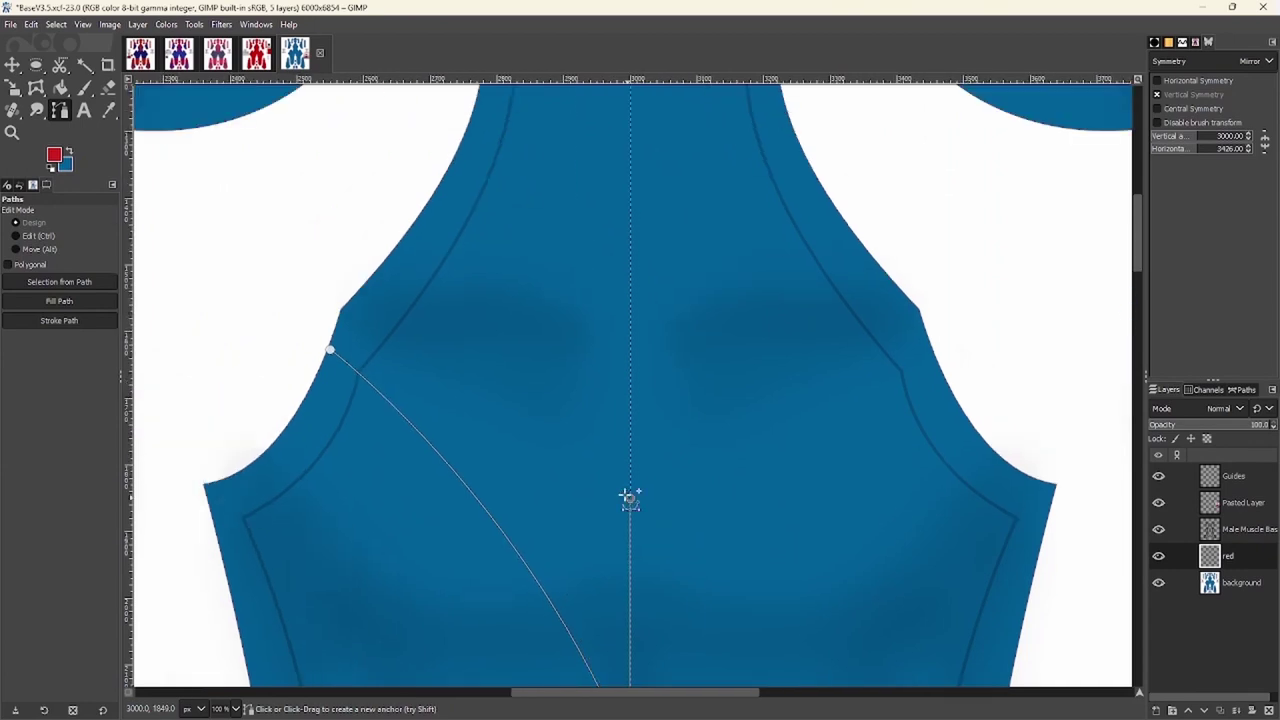
Open CustomClassicV2.xcf from the recently opened files
left_click(10, 24)
mouse_move(60, 126)
left_click(300, 251)
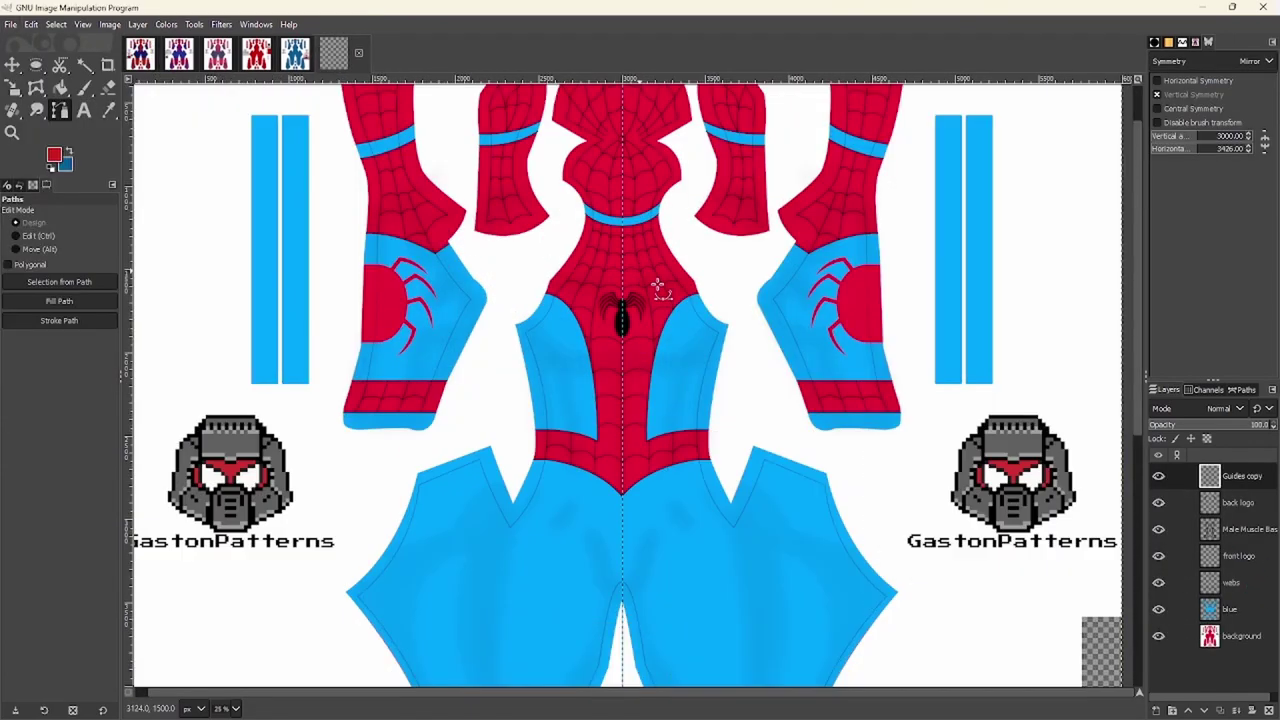
Copy the webs layer from CustomClassicV2 into the BaseV3.5 suit template
left_click(1243, 588)
left_click_drag(1243, 588, 741, 503)
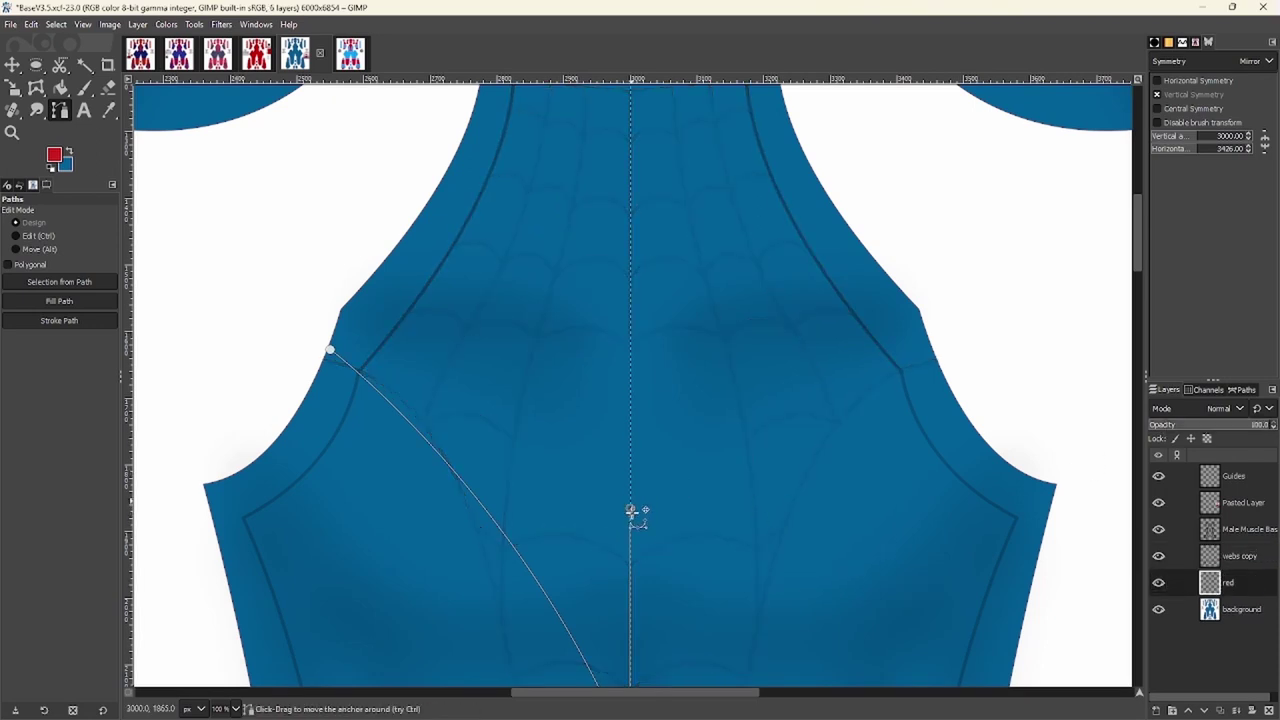
scroll(632, 513, "up", 2)
Reshape the chest band path with curved points along the piece's edge
left_click_drag(523, 386, 686, 354)
scroll(628, 300, "down", 3)
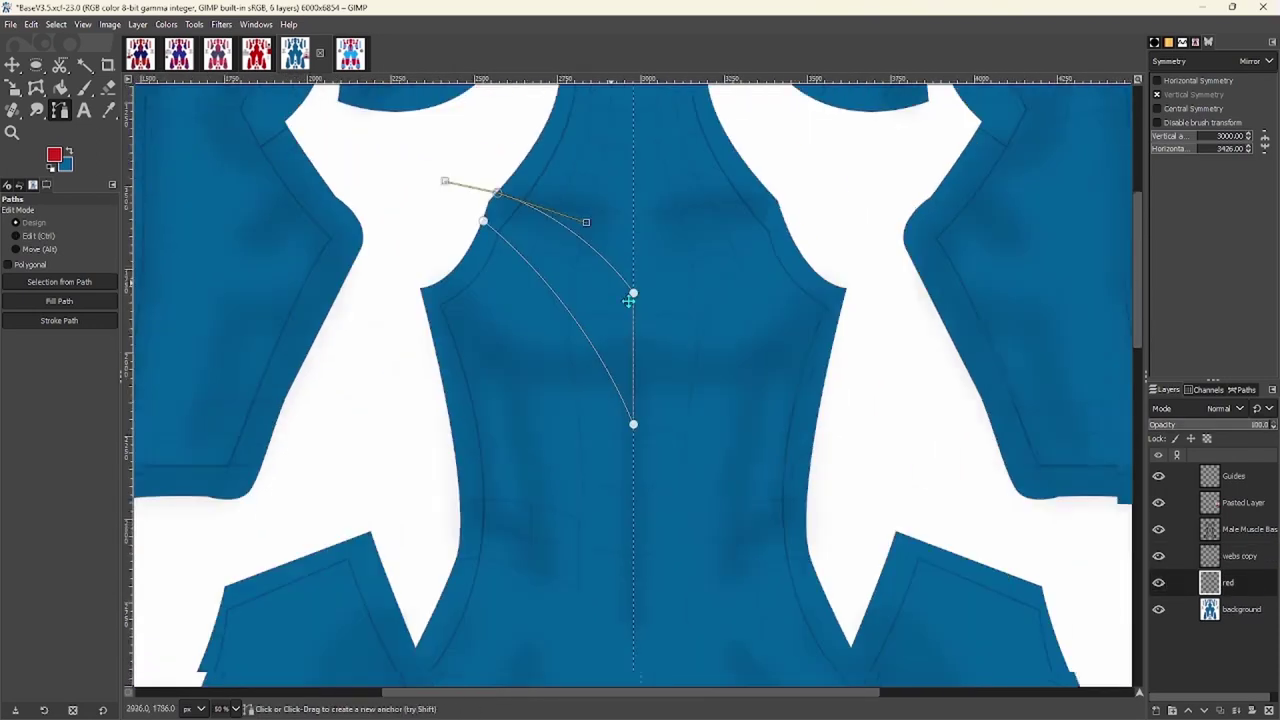
scroll(628, 300, "up", 6)
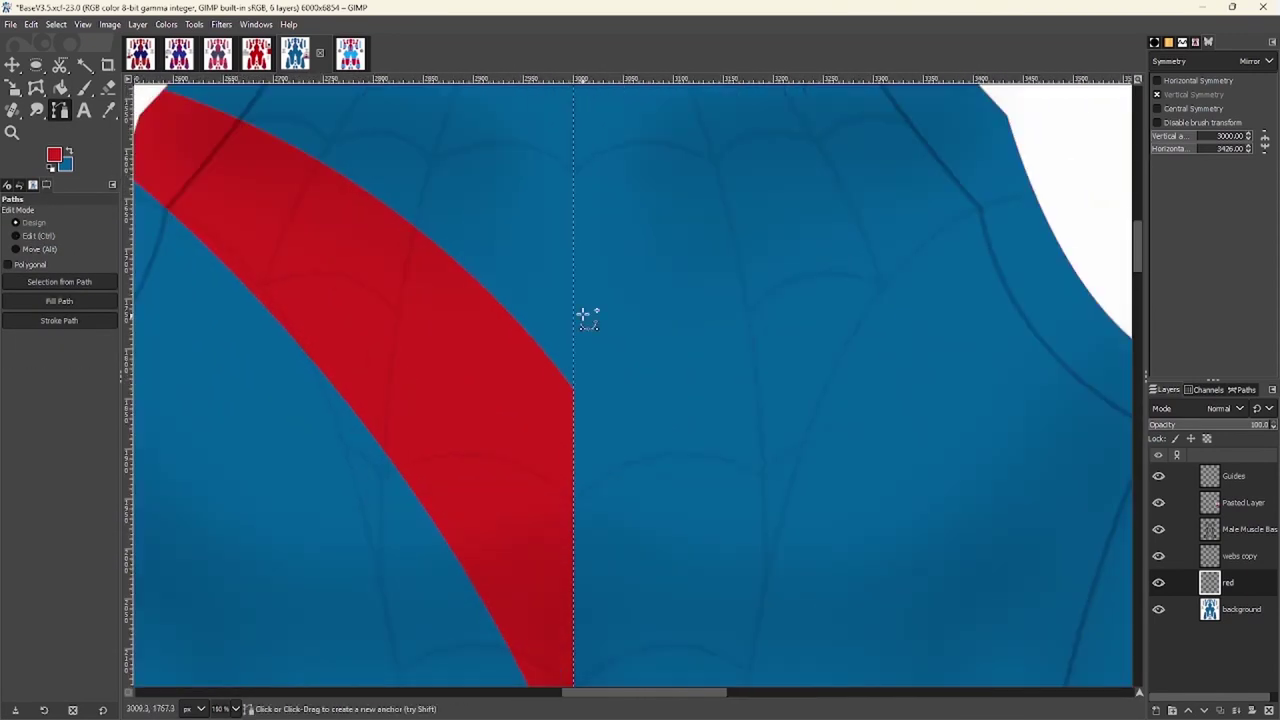
left_click_drag(586, 314, 629, 400)
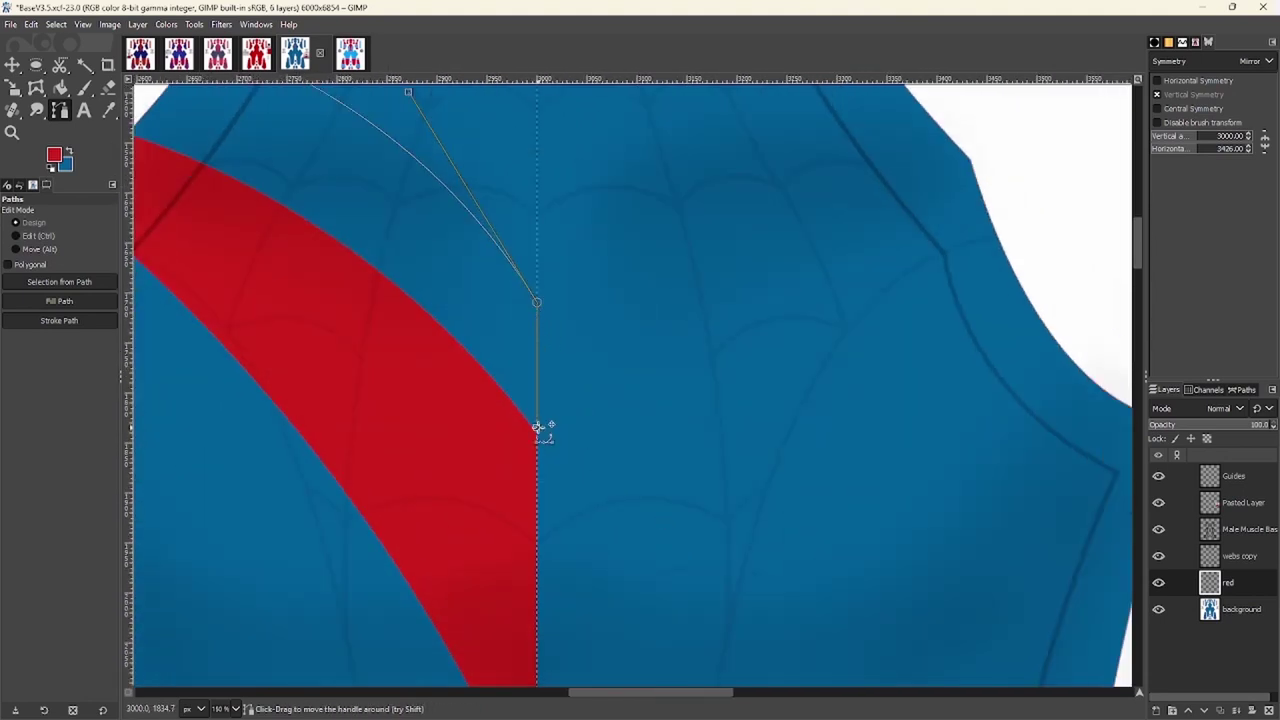
right_click(412, 345)
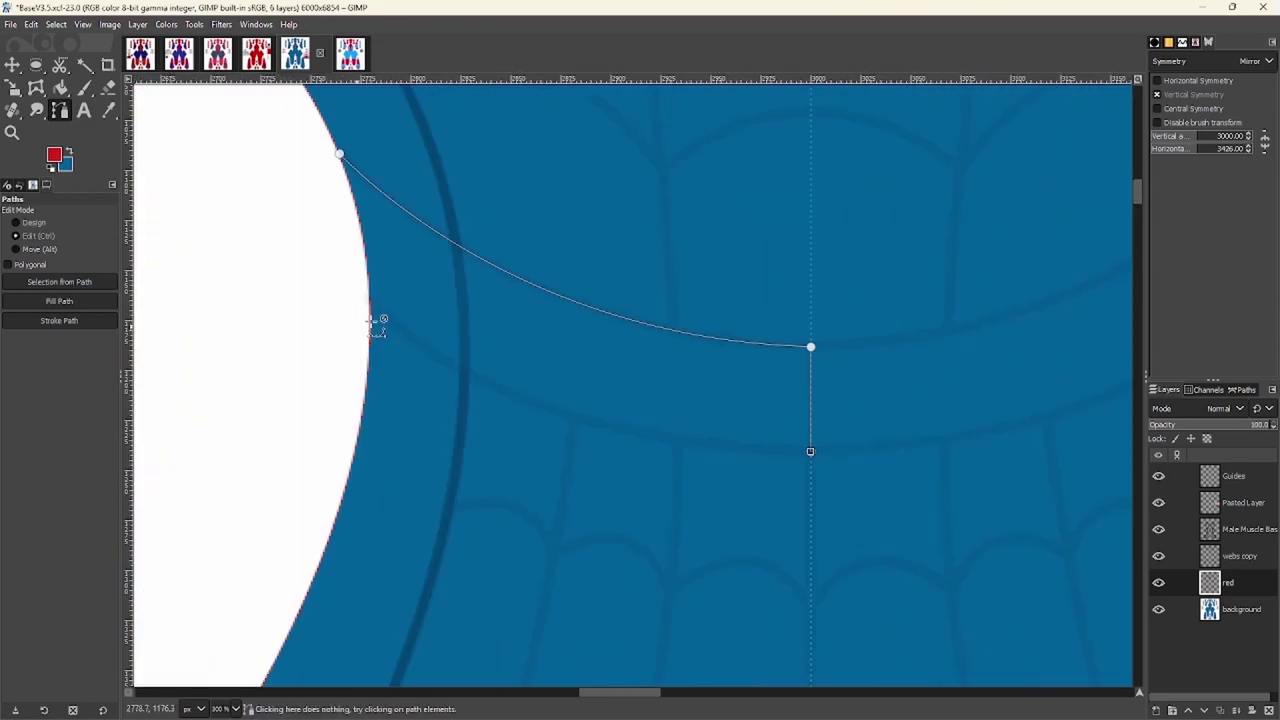
left_click(375, 322)
Finish the upper-torso panel outline at the seam junction and convert it to a selection
scroll(377, 266, "up", 3)
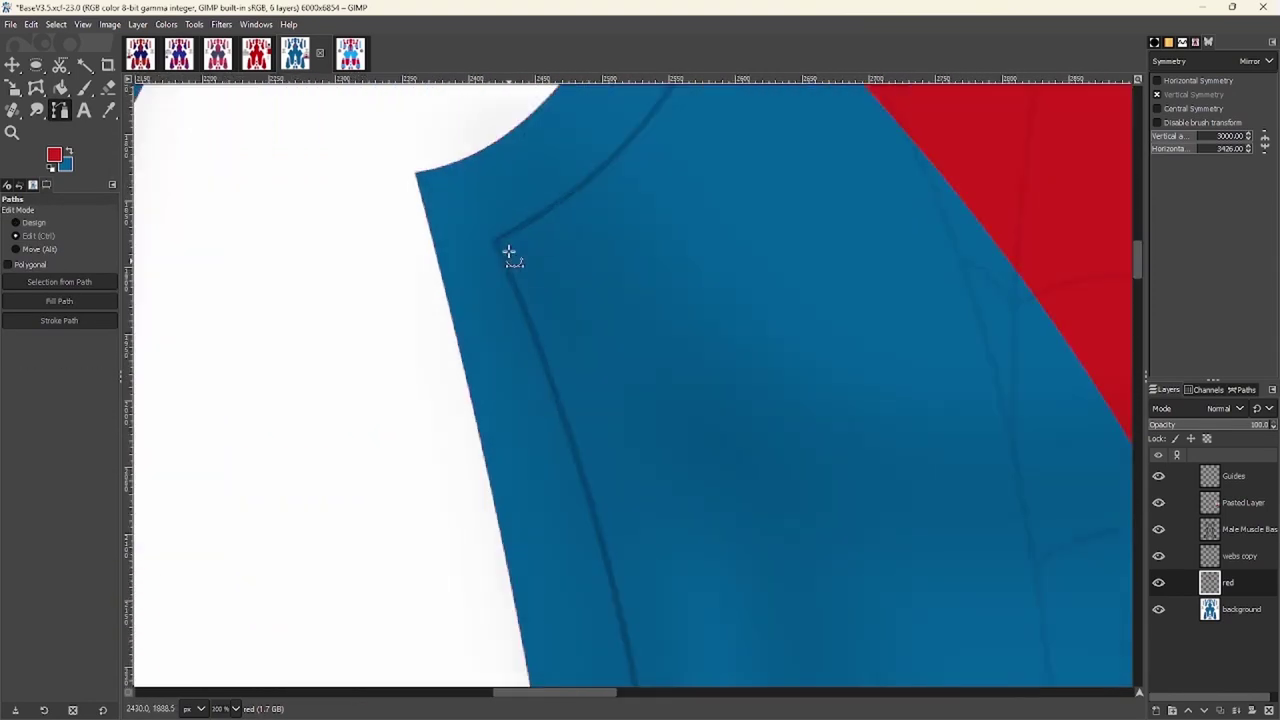
scroll(514, 251, "up", 4)
left_click(491, 337)
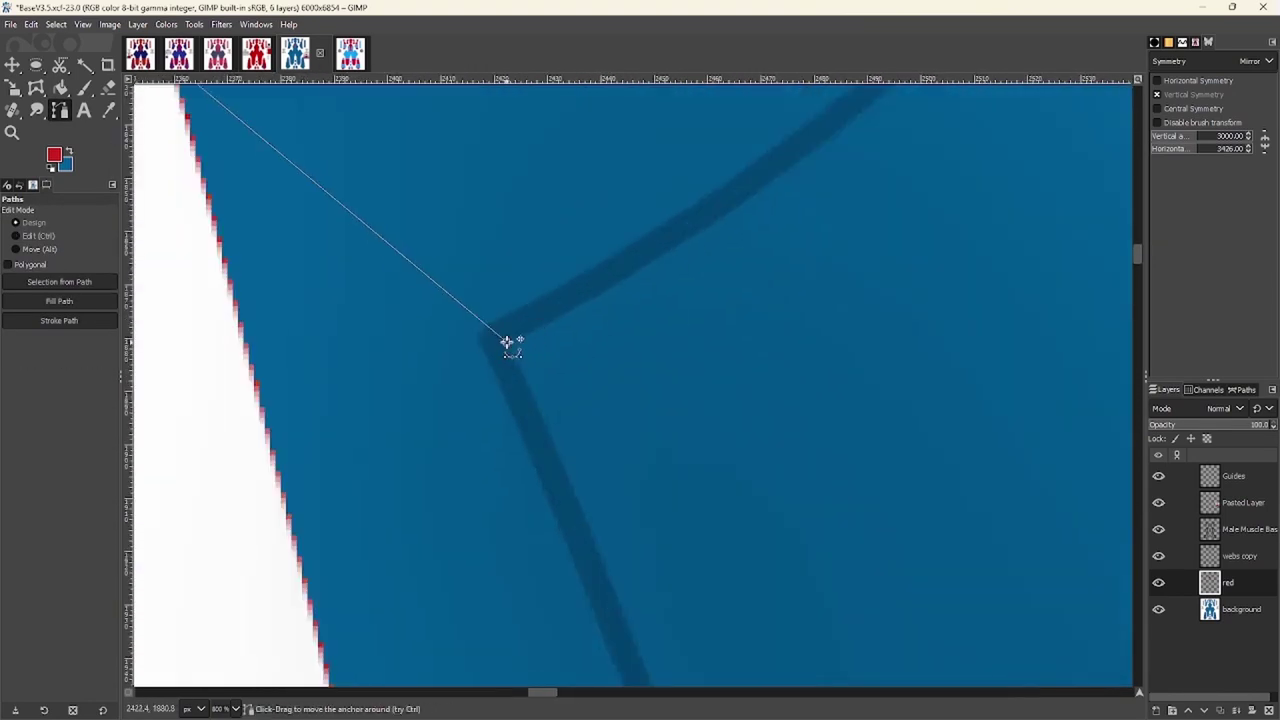
scroll(491, 337, "up", 2)
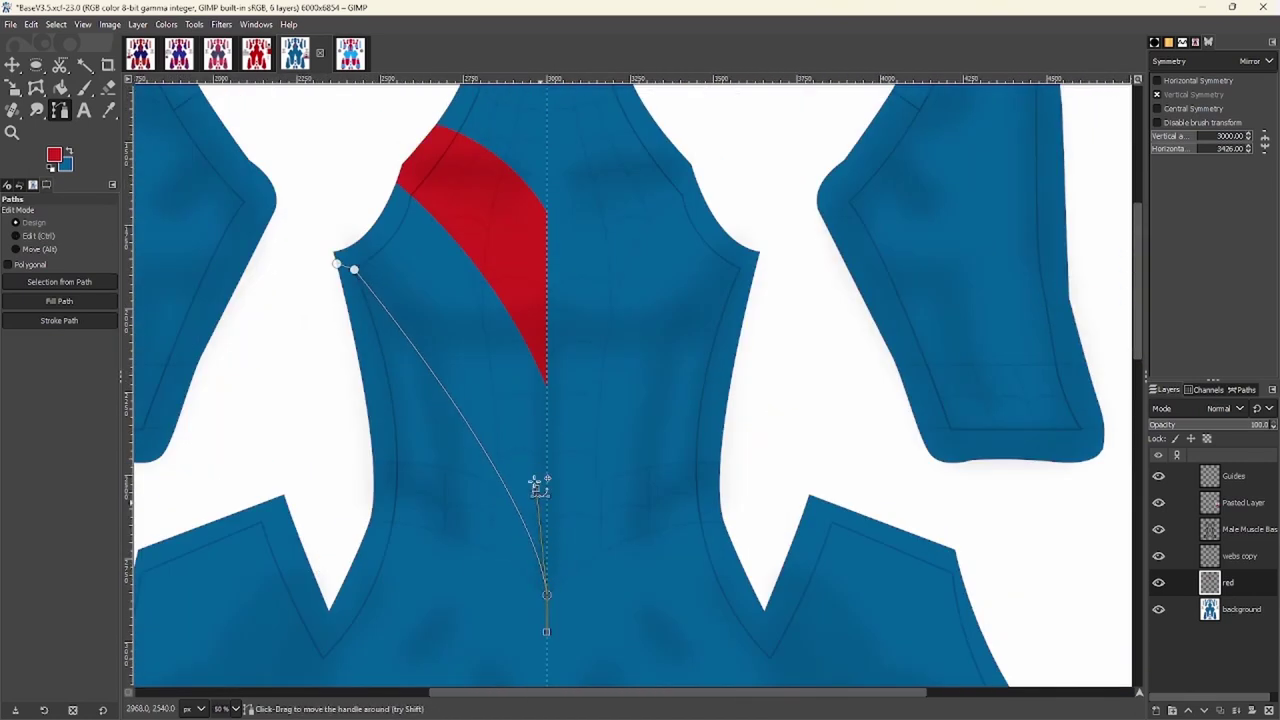
scroll(518, 346, "up", 4)
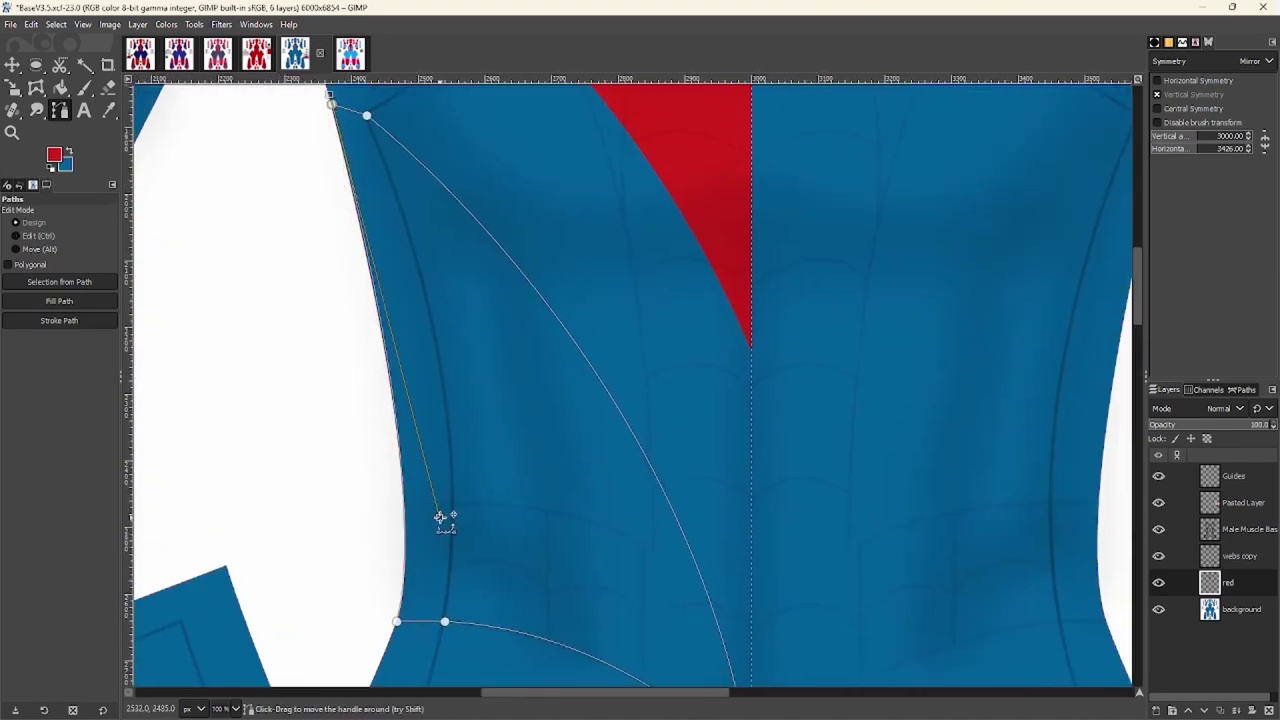
key("shift+v")
key("shift+b")
Fill the outlined panel with red and begin clearing the selection
left_click(468, 463)
right_click(466, 461)
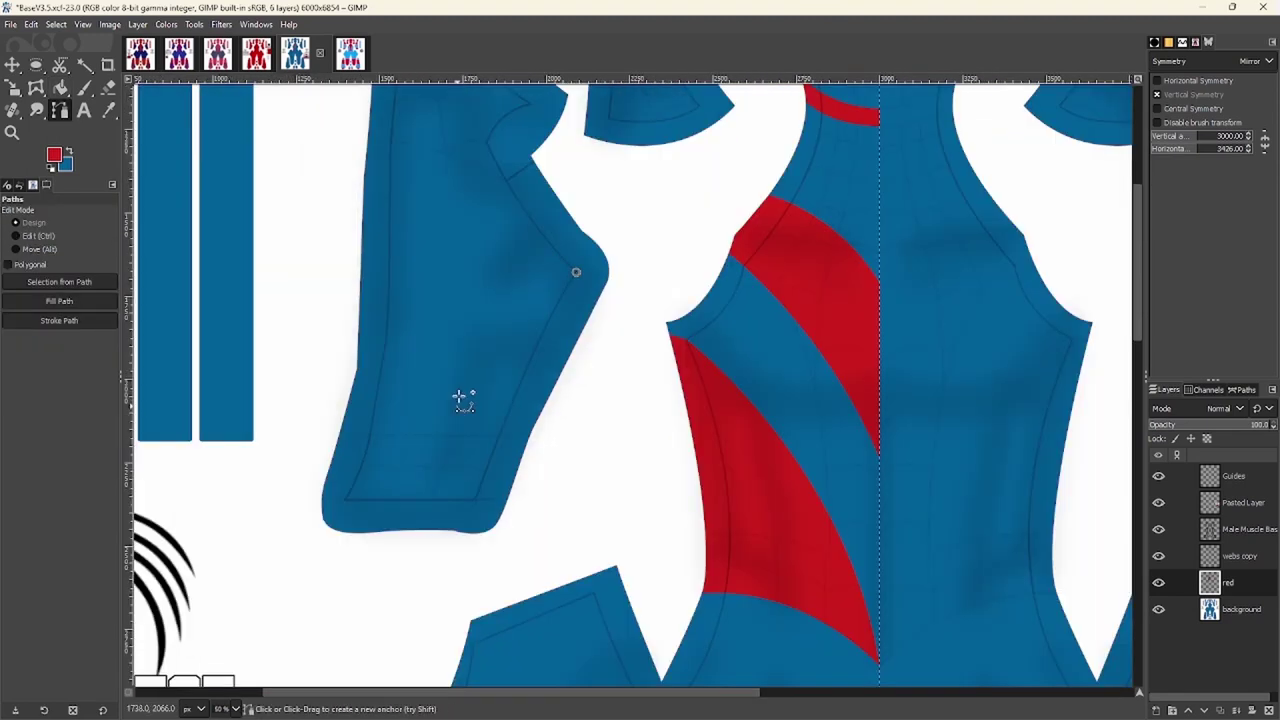
scroll(463, 400, "up", 8)
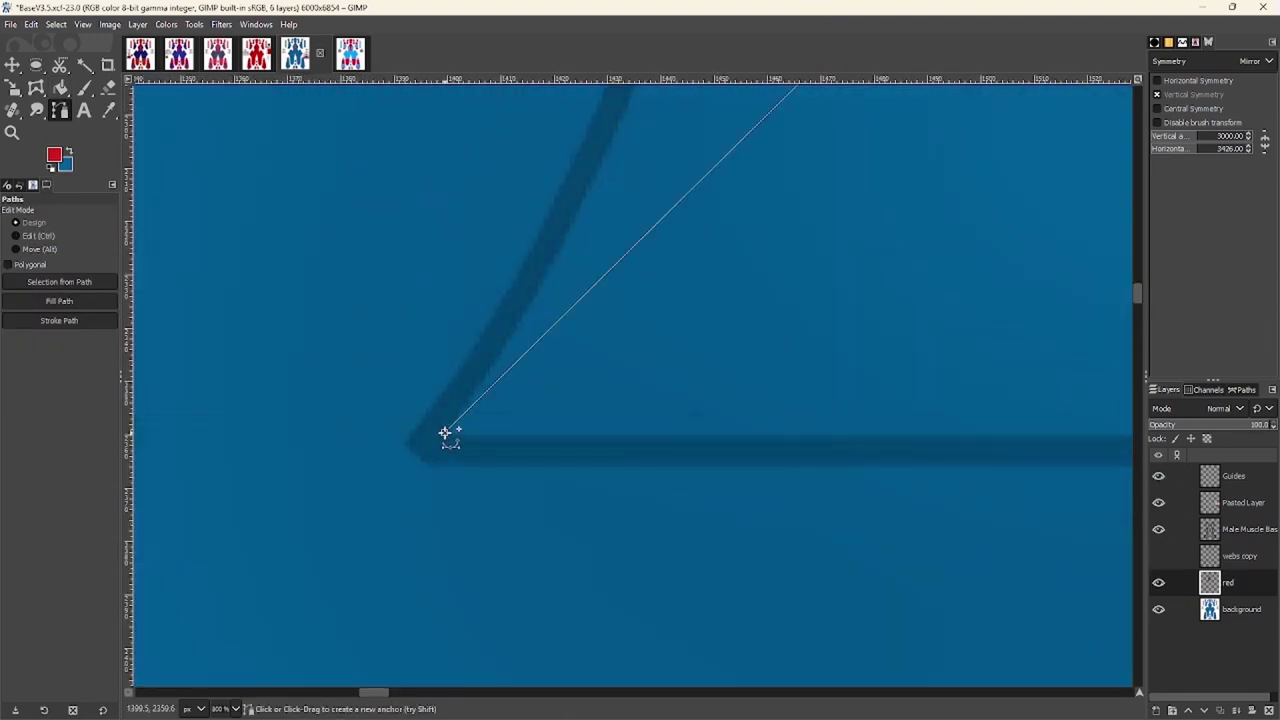
scroll(393, 494, "down", 5)
scroll(492, 409, "up", 3)
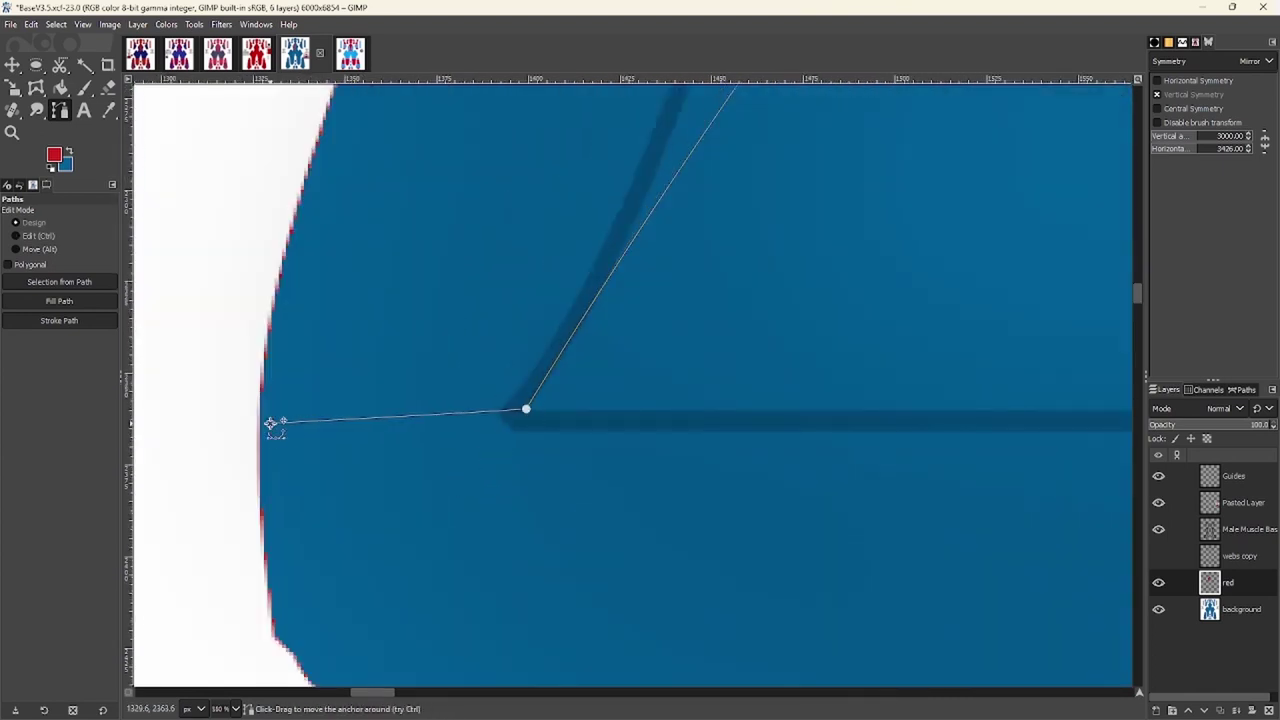
Start a new path down the garment edge with a curved point at the piece's corner
left_click(276, 638)
scroll(369, 452, "down", 2)
scroll(780, 455, "right", 5)
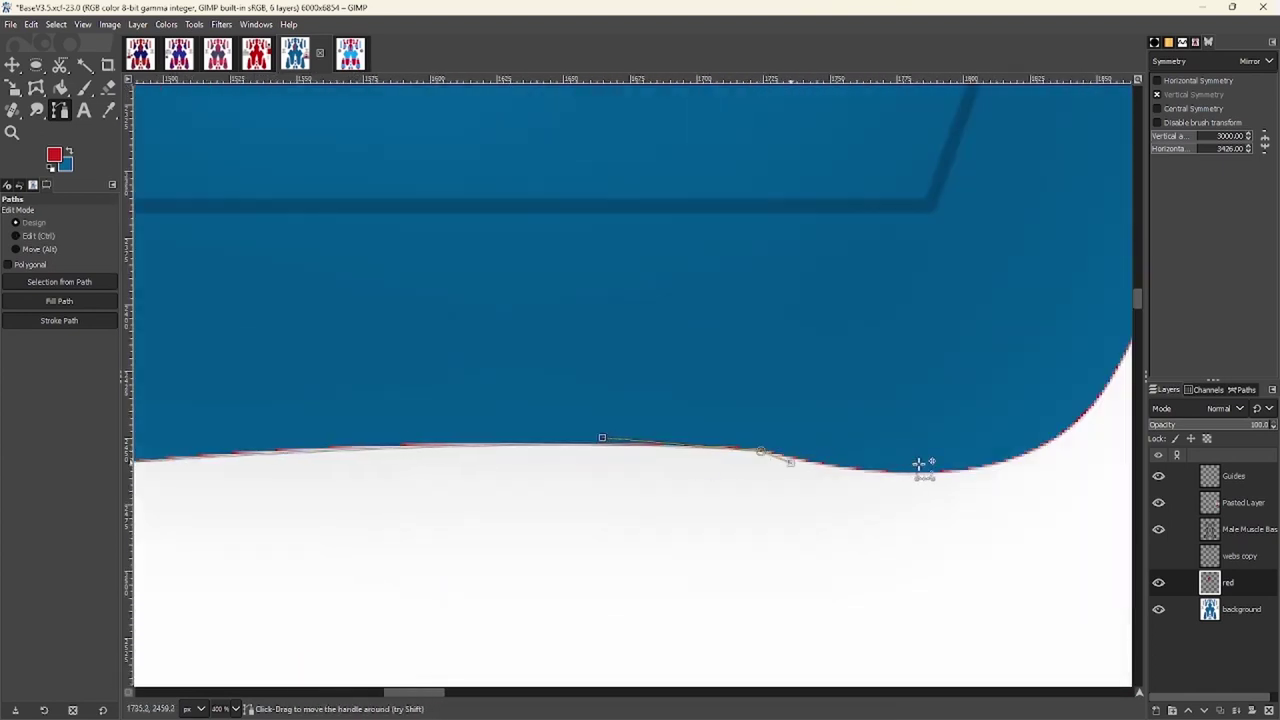
scroll(918, 464, "left", 5)
left_click_drag(628, 446, 723, 263)
scroll(494, 297, "up", 5)
scroll(464, 418, "down", 1)
scroll(464, 418, "down", 3)
scroll(465, 265, "up", 2)
scroll(440, 270, "down", 2)
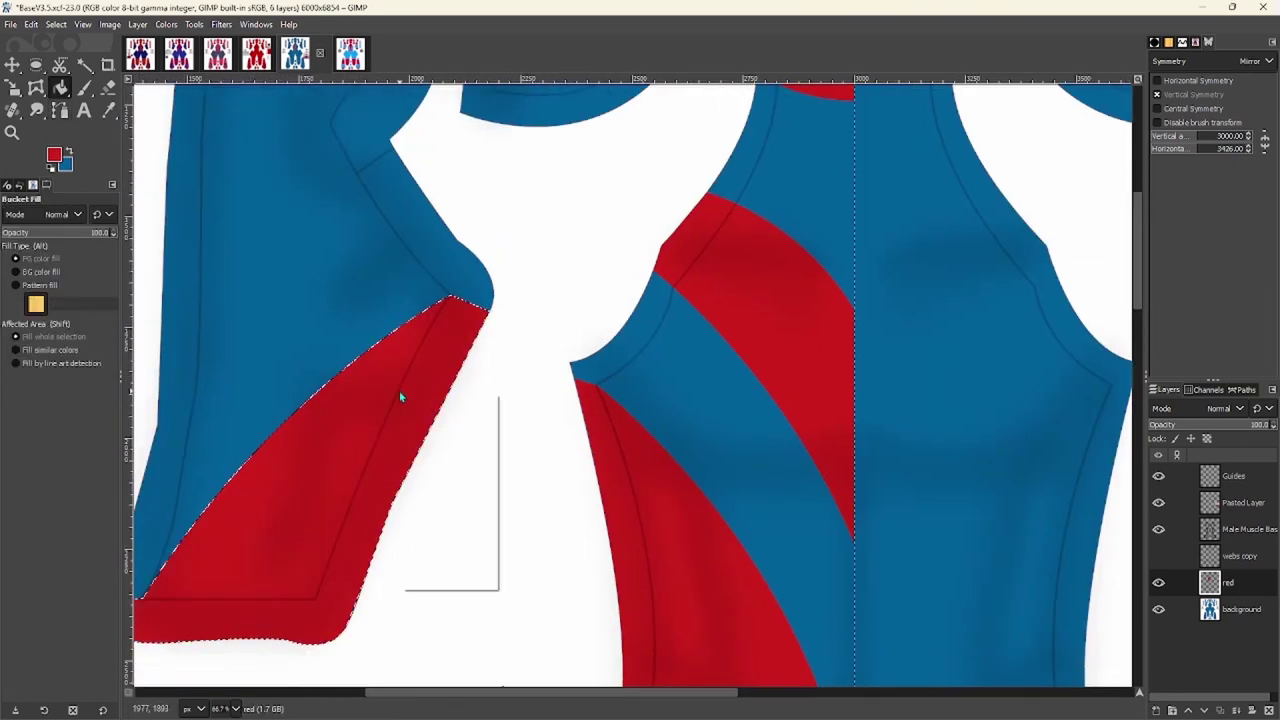
right_click(400, 394)
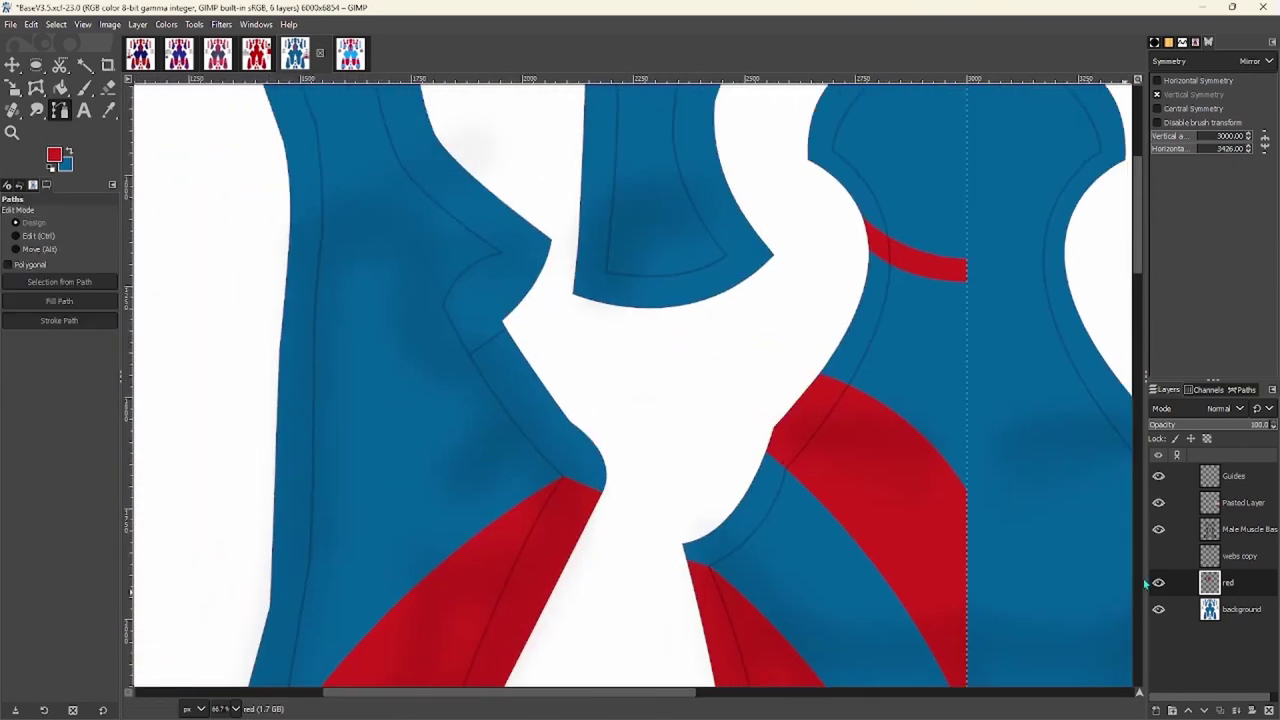
Add a smooth curve point on the arm piece and bend the arm panel outline
scroll(537, 274, "right", 1)
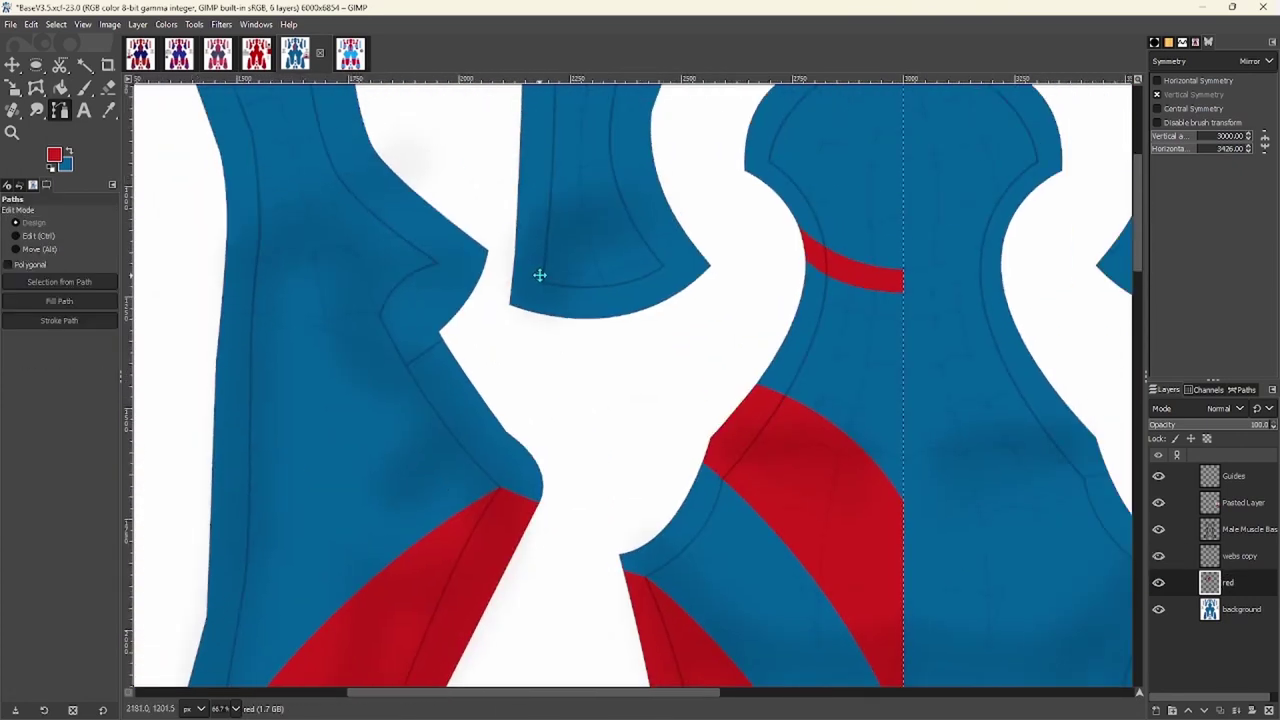
scroll(594, 246, "up", 5)
scroll(357, 371, "down", 4)
left_click_drag(312, 480, 263, 598)
scroll(263, 598, "down", 2)
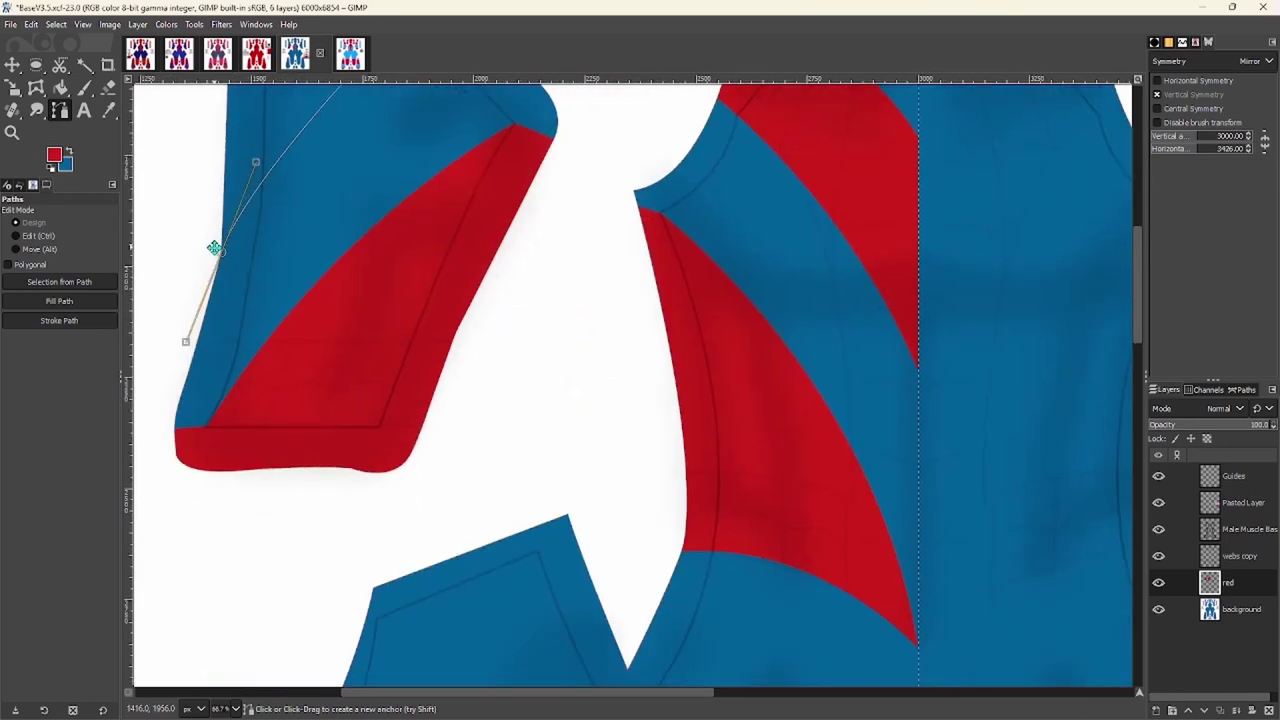
scroll(243, 329, "up", 2)
left_click_drag(343, 337, 331, 277)
scroll(449, 337, "up", 2)
scroll(416, 365, "down", 2)
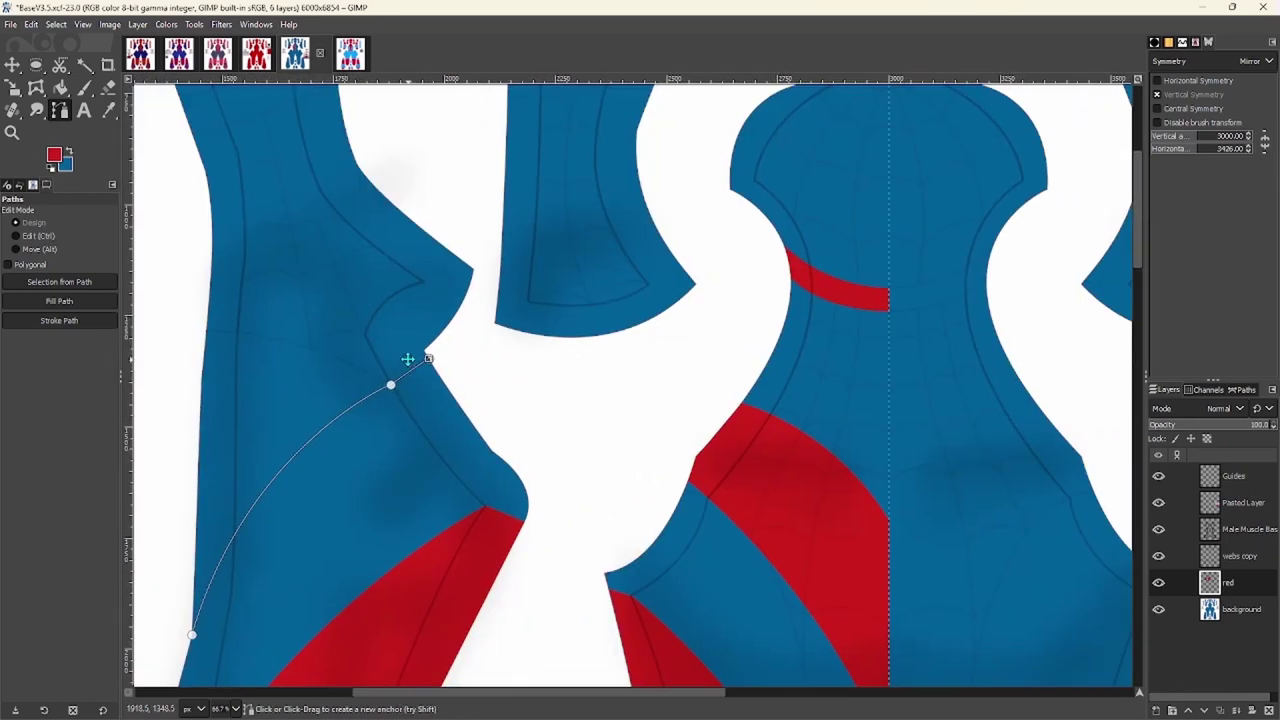
scroll(414, 380, "up", 6)
scroll(509, 246, "down", 4)
Add anchors at the panel's upper corner and lower left, curving along the edge
left_click(528, 178)
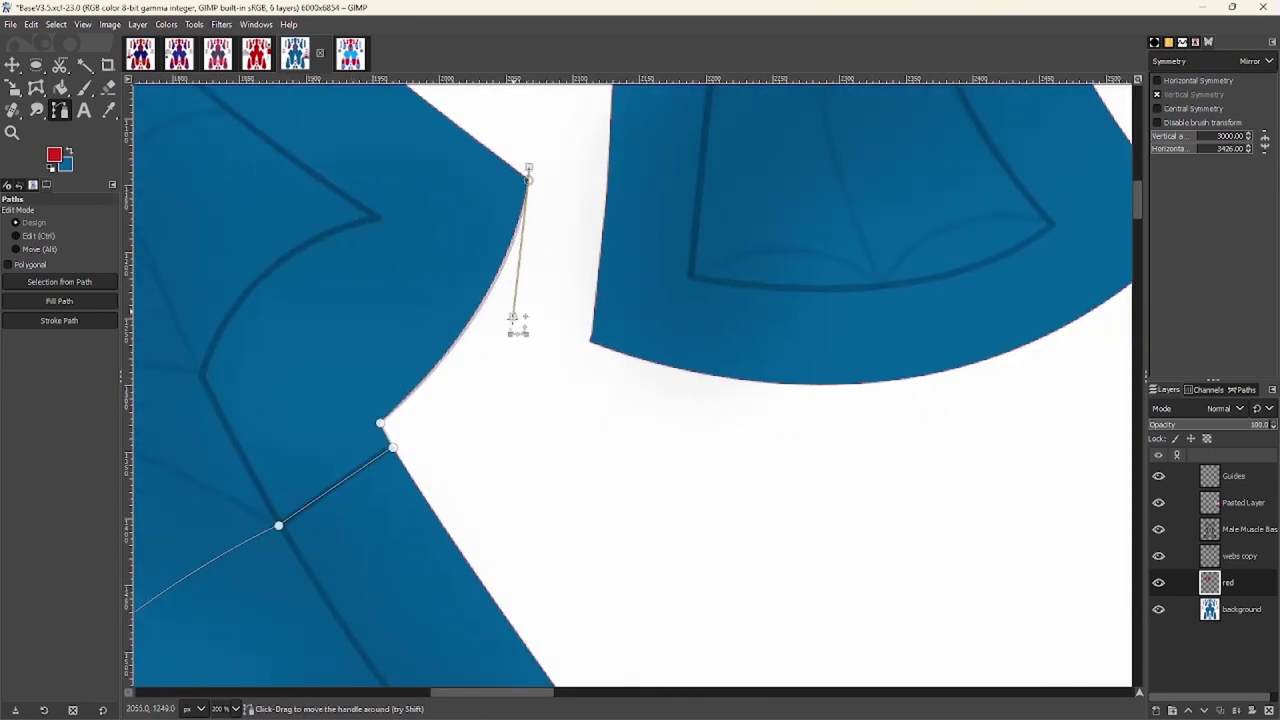
scroll(420, 149, "down", 2)
scroll(420, 149, "up", 3)
left_click_drag(543, 206, 626, 306)
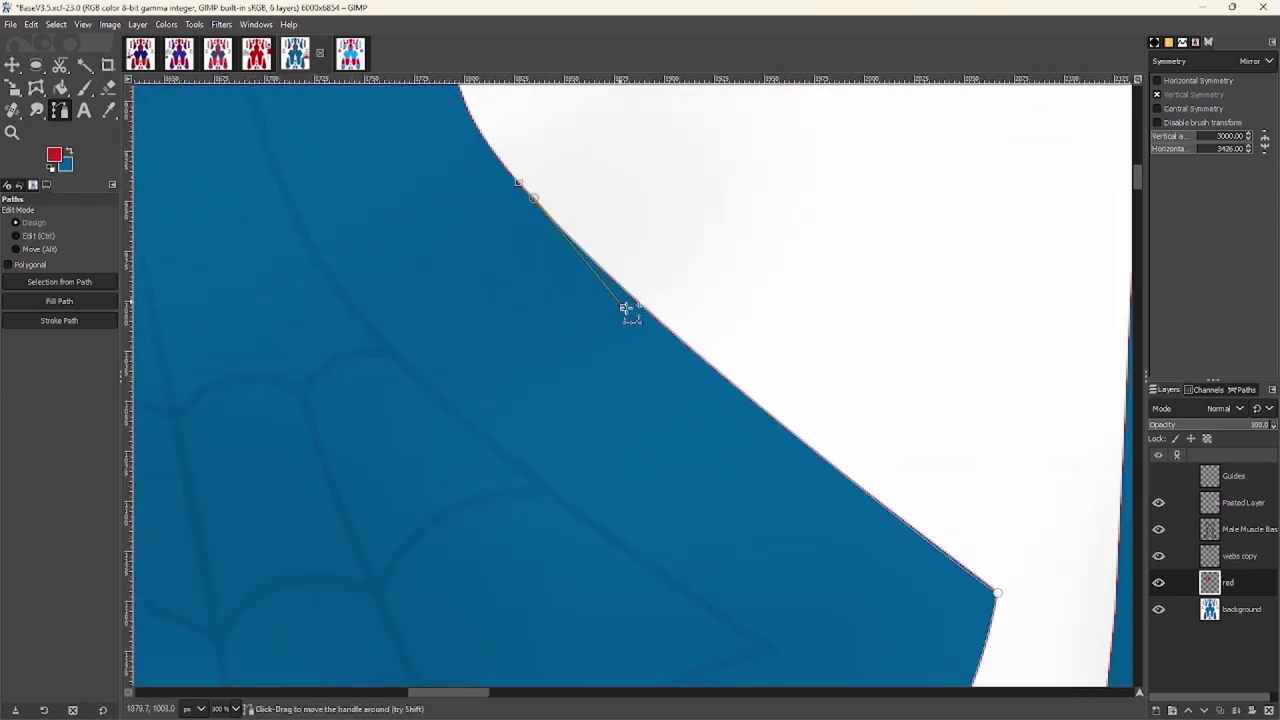
scroll(543, 280, "down", 4)
scroll(389, 450, "up", 2)
left_click_drag(366, 543, 428, 291)
scroll(428, 291, "up", 3)
Adjust the curves at the upper and lower-left anchors to fit the panel shape
left_click_drag(809, 277, 900, 382)
scroll(694, 258, "down", 2)
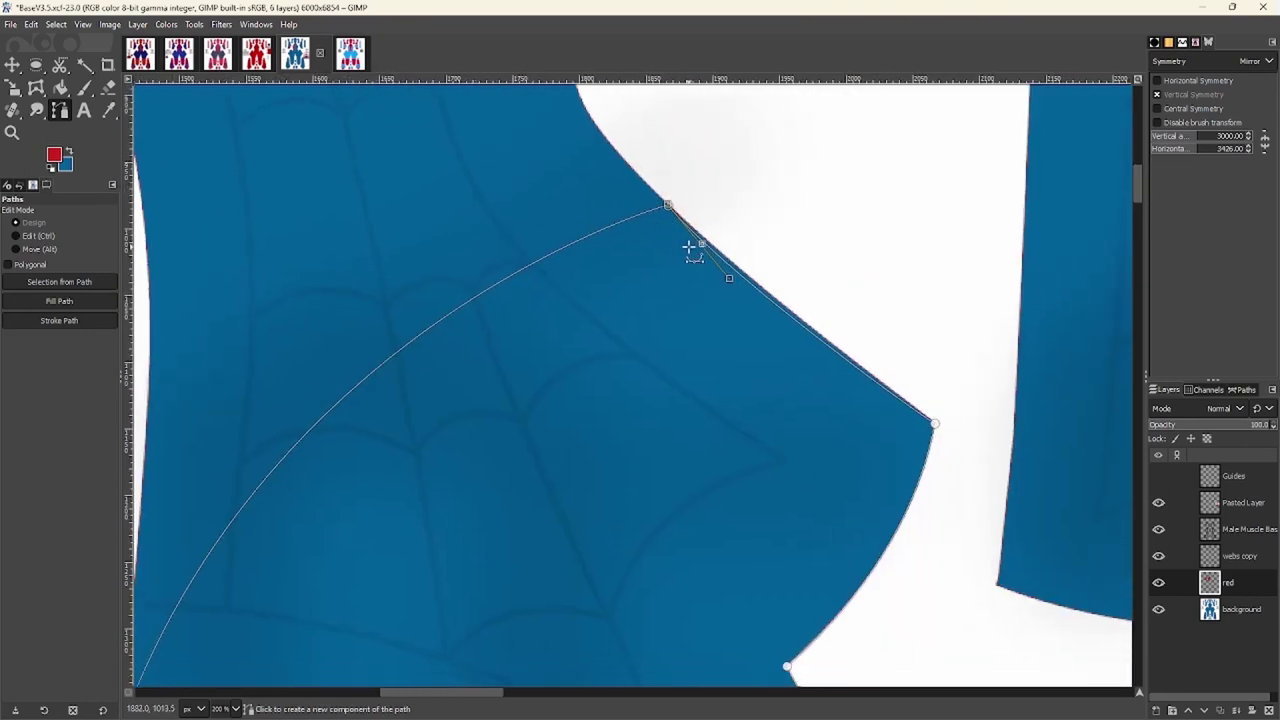
scroll(741, 228, "down", 2)
scroll(440, 480, "up", 1)
left_click_drag(566, 249, 571, 194)
scroll(677, 237, "up", 2)
scroll(225, 640, "down", 1)
left_click_drag(225, 640, 220, 690)
scroll(370, 373, "down", 5)
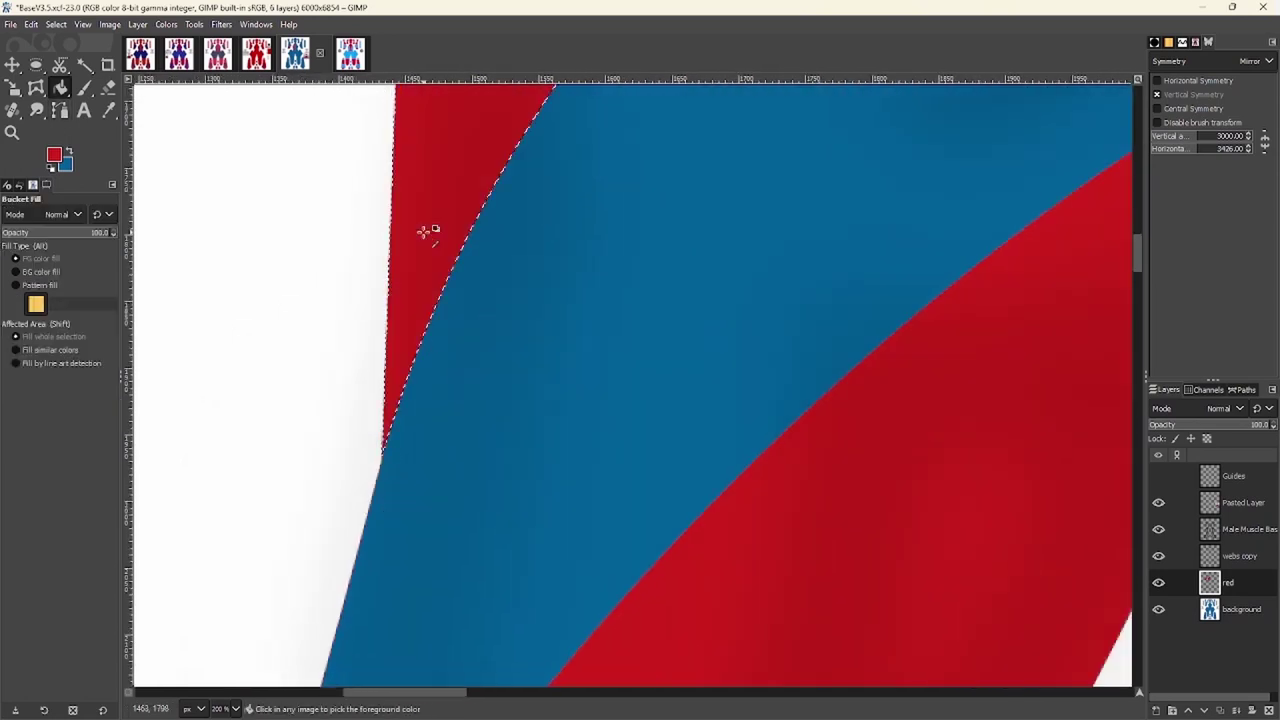
right_click(423, 286)
key("Escape")
Place curved anchors along the leg piece's edge
scroll(388, 345, "up", 7)
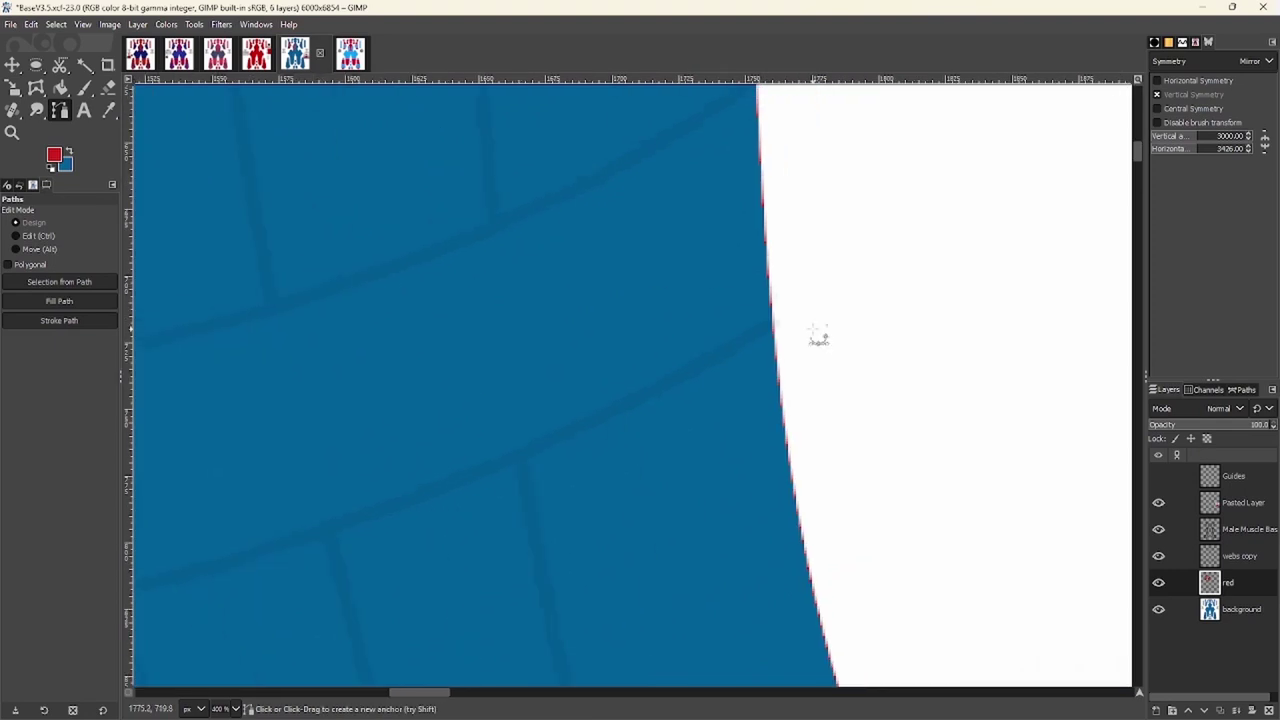
left_click_drag(771, 325, 1072, 127)
scroll(591, 329, "down", 3)
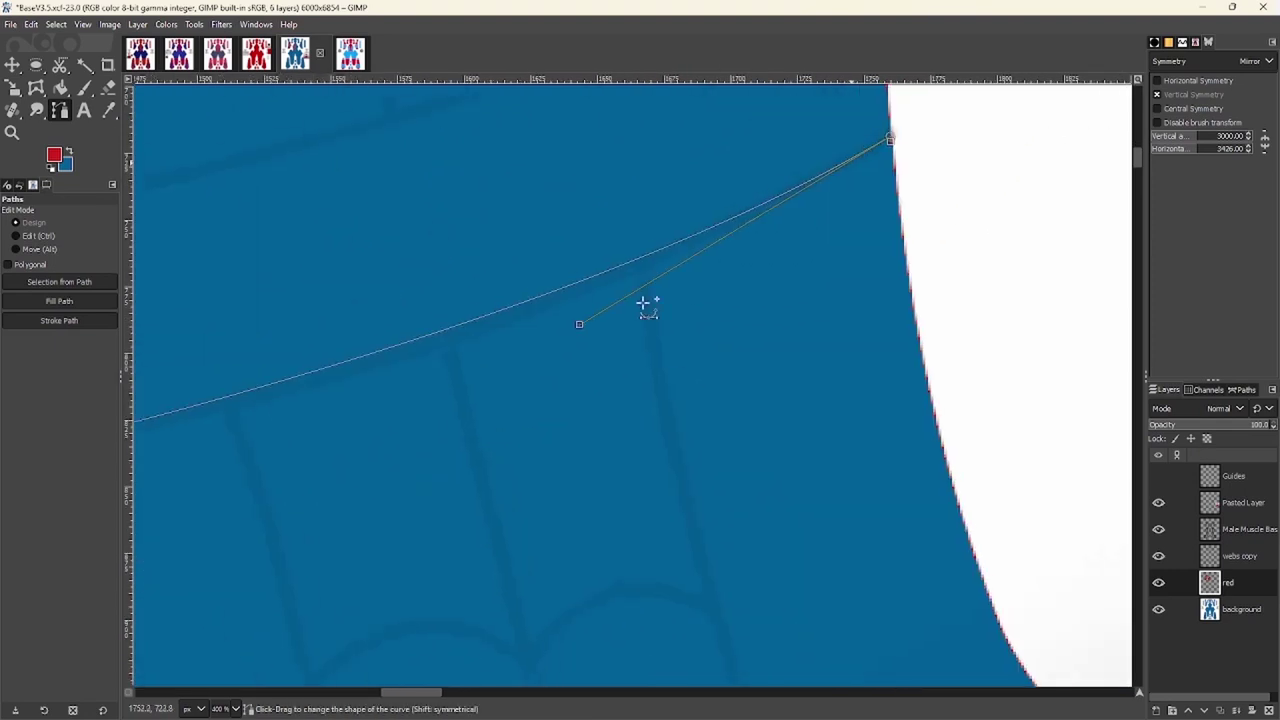
scroll(466, 374, "left", 8)
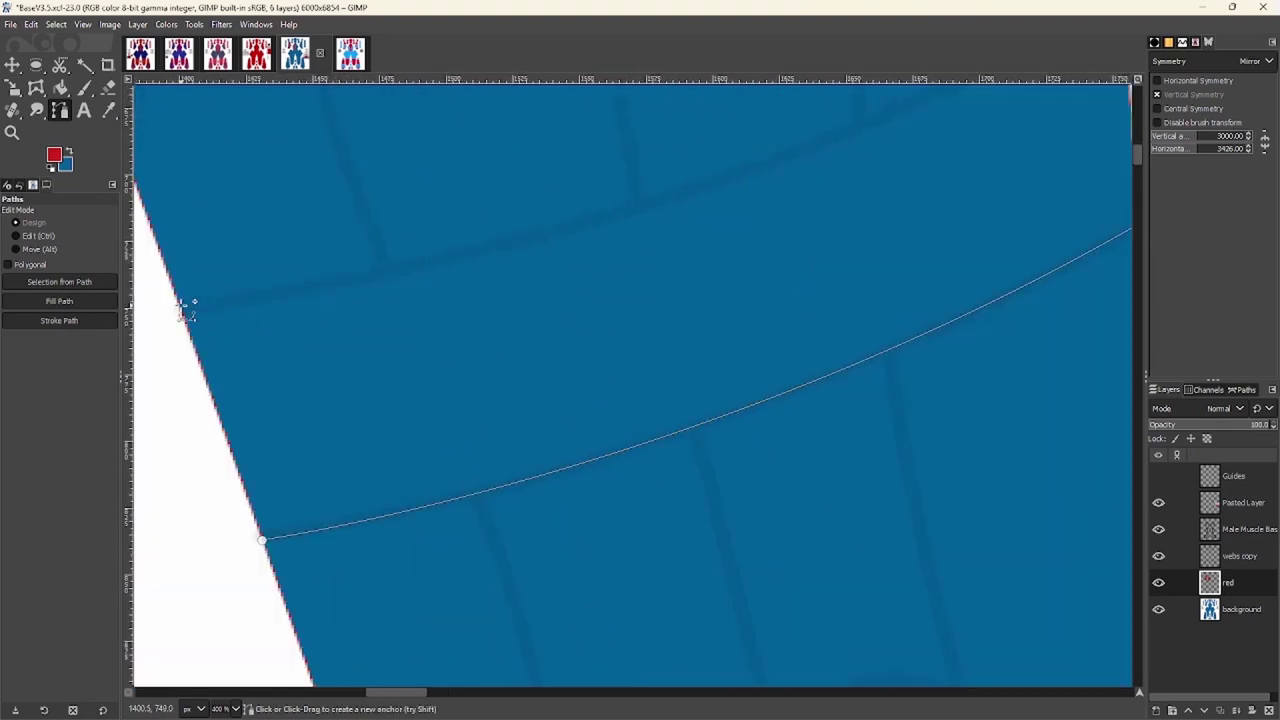
left_click_drag(184, 309, 814, 249)
right_click(580, 386)
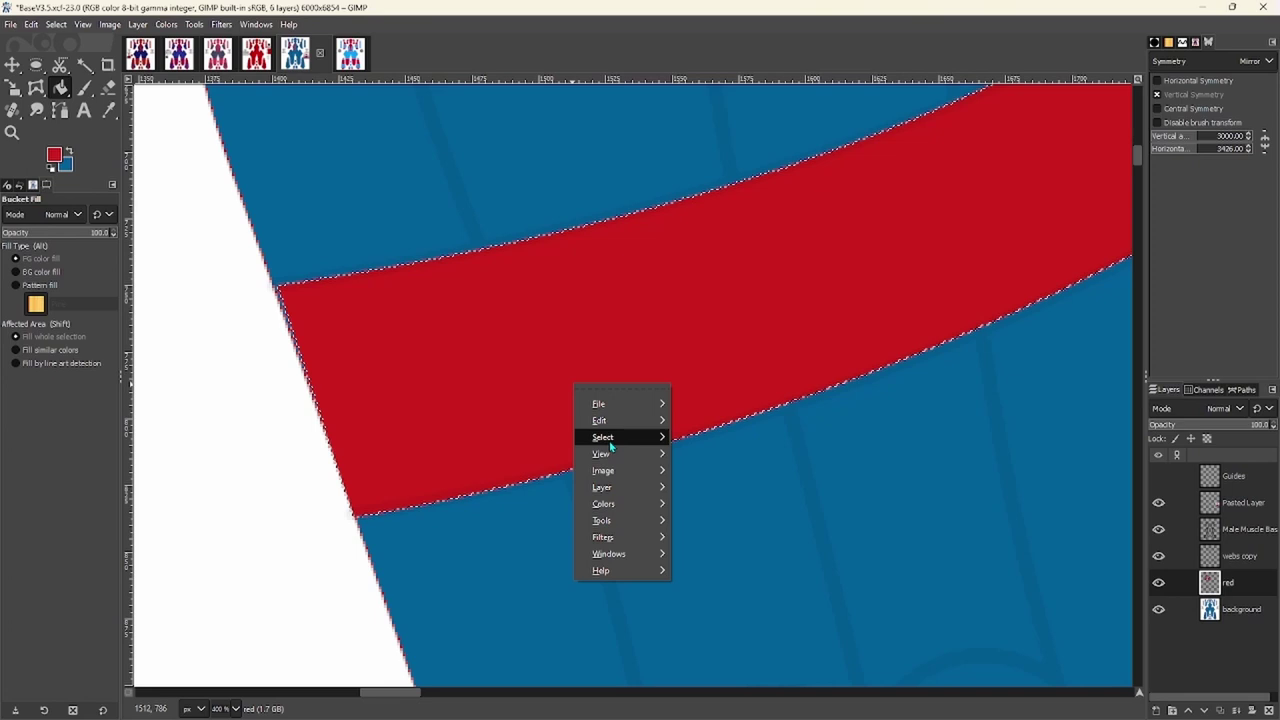
key("Escape")
Reshape the leg-edge curves, pulling a long curve from the lower-left corner
scroll(580, 380, "down", 3)
scroll(500, 354, "up", 4)
scroll(452, 347, "right", 8)
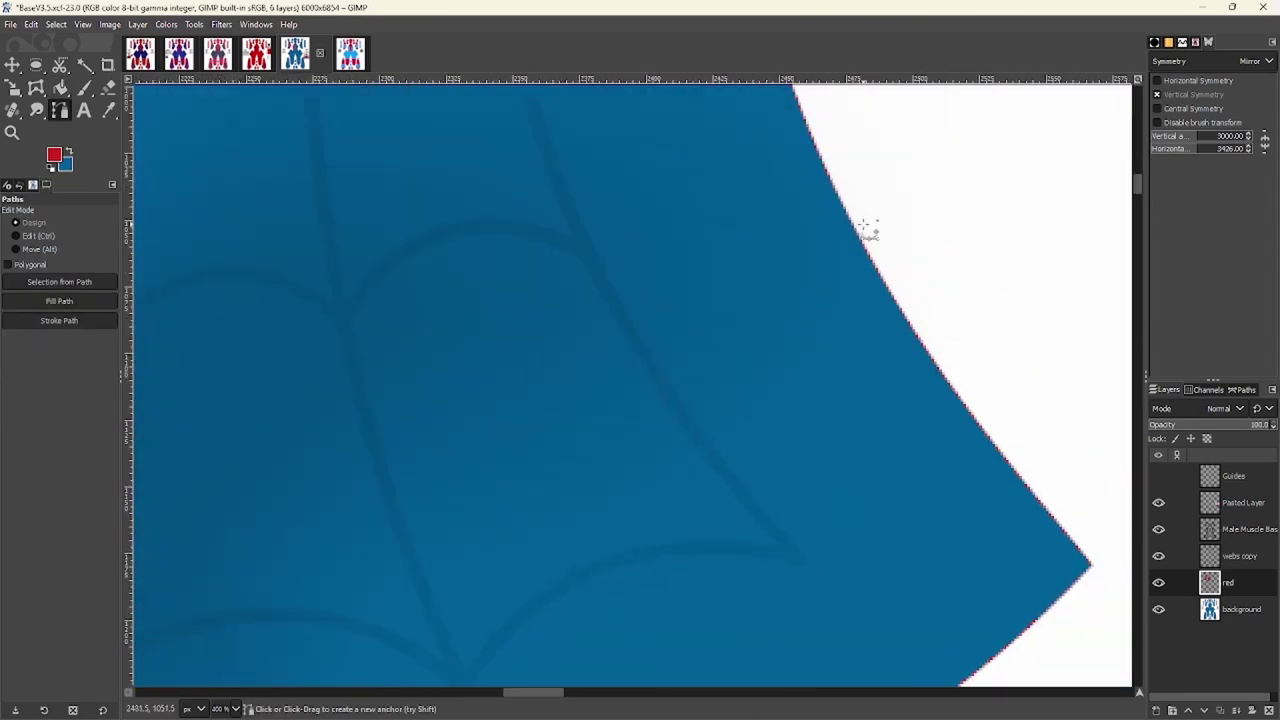
left_click_drag(863, 240, 1078, 292)
scroll(209, 289, "left", 6)
scroll(905, 255, "right", 6)
scroll(905, 255, "down", 2)
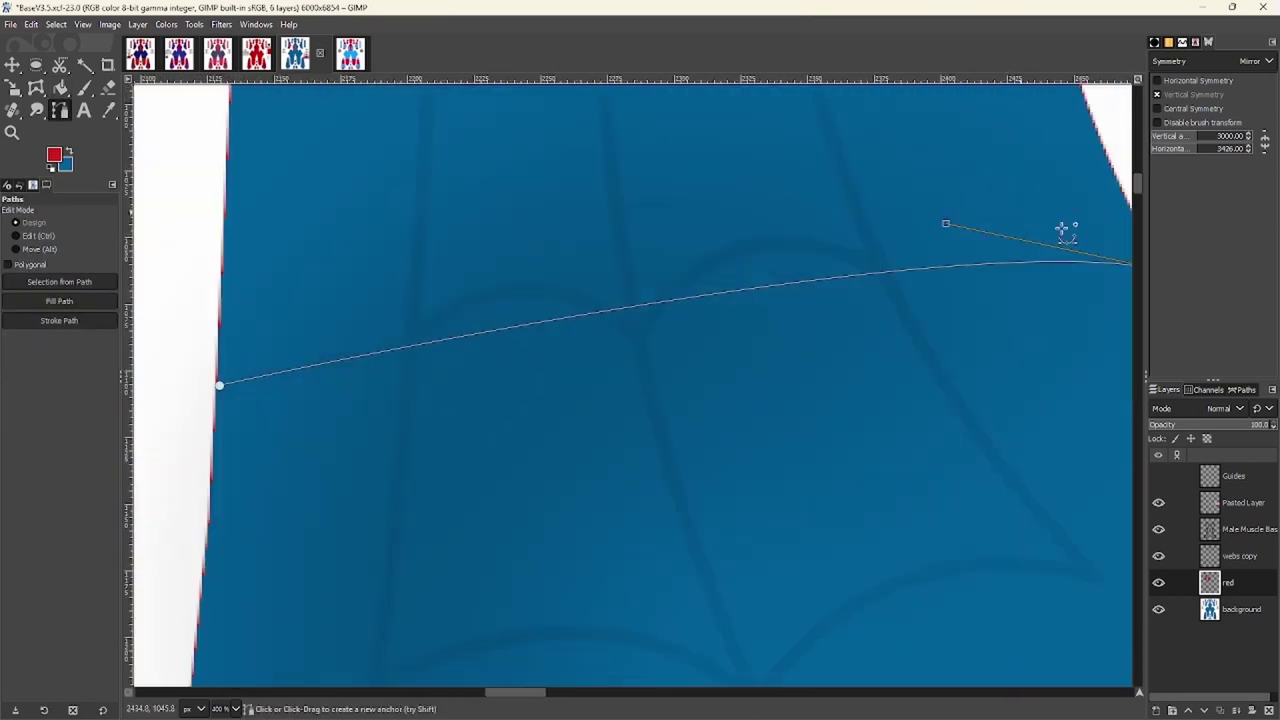
left_click_drag(929, 229, 663, 157)
scroll(950, 290, "up", 2)
left_click_drag(949, 287, 950, 305)
left_click_drag(449, 191, 354, 187)
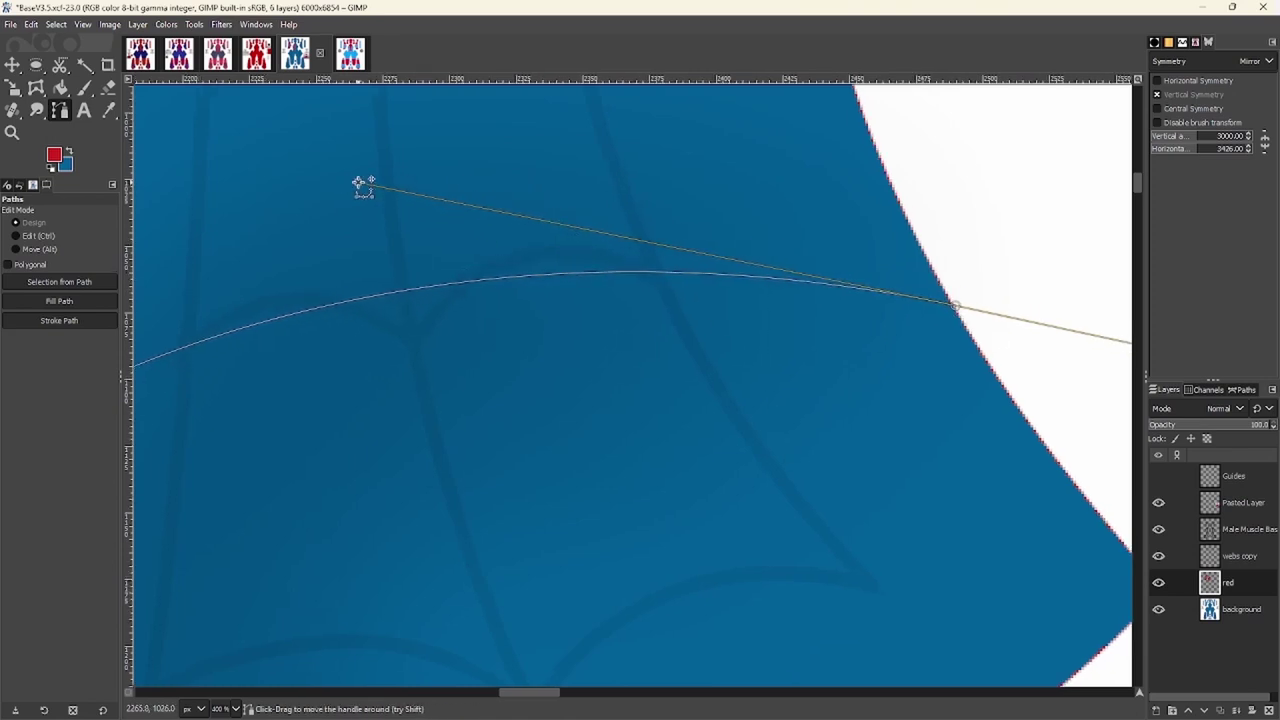
scroll(770, 208, "right", 4)
scroll(770, 208, "down", 2)
scroll(851, 553, "down", 2)
scroll(434, 374, "up", 1)
left_click_drag(245, 463, 857, 674)
left_click_drag(180, 440, 245, 463)
scroll(245, 463, "down", 2)
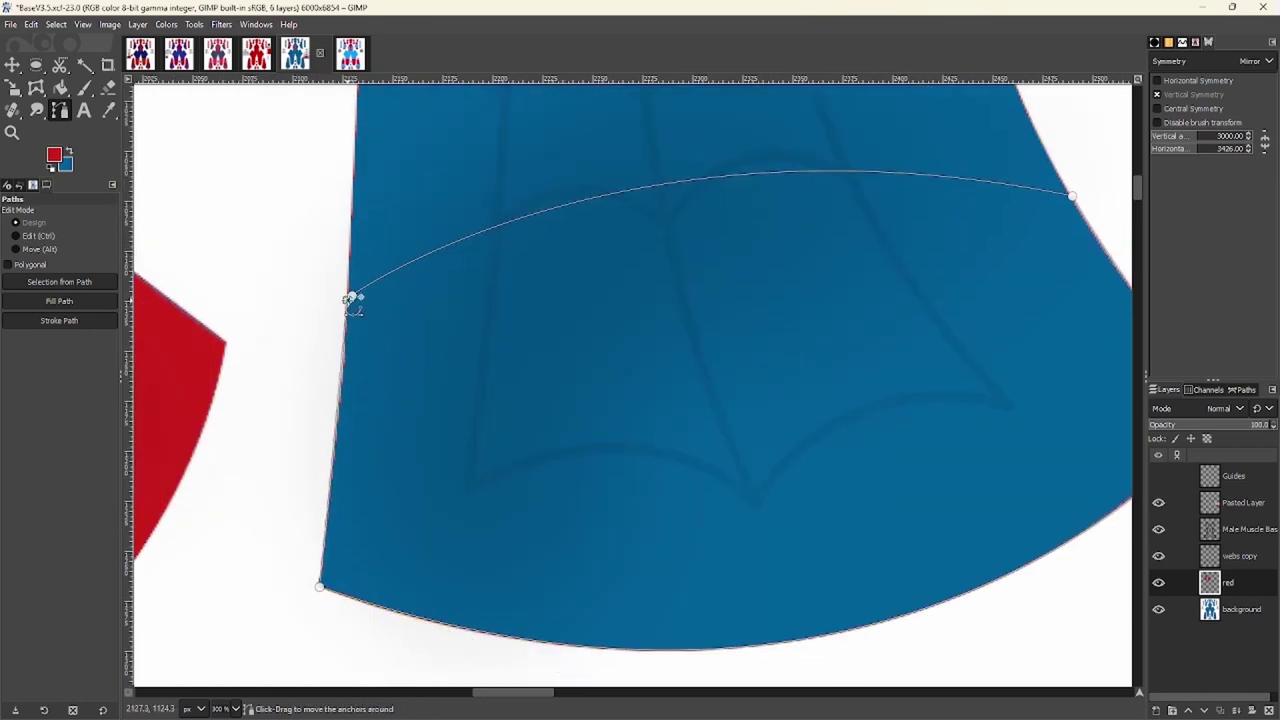
Convert the traced path to a selection and fill the panel with red
key("shift+v")
key("shift+b")
left_click(543, 346)
key("b")
Trace the outline of a wide band across the upper torso piece
scroll(657, 366, "up", 2)
scroll(1014, 237, "right", 8)
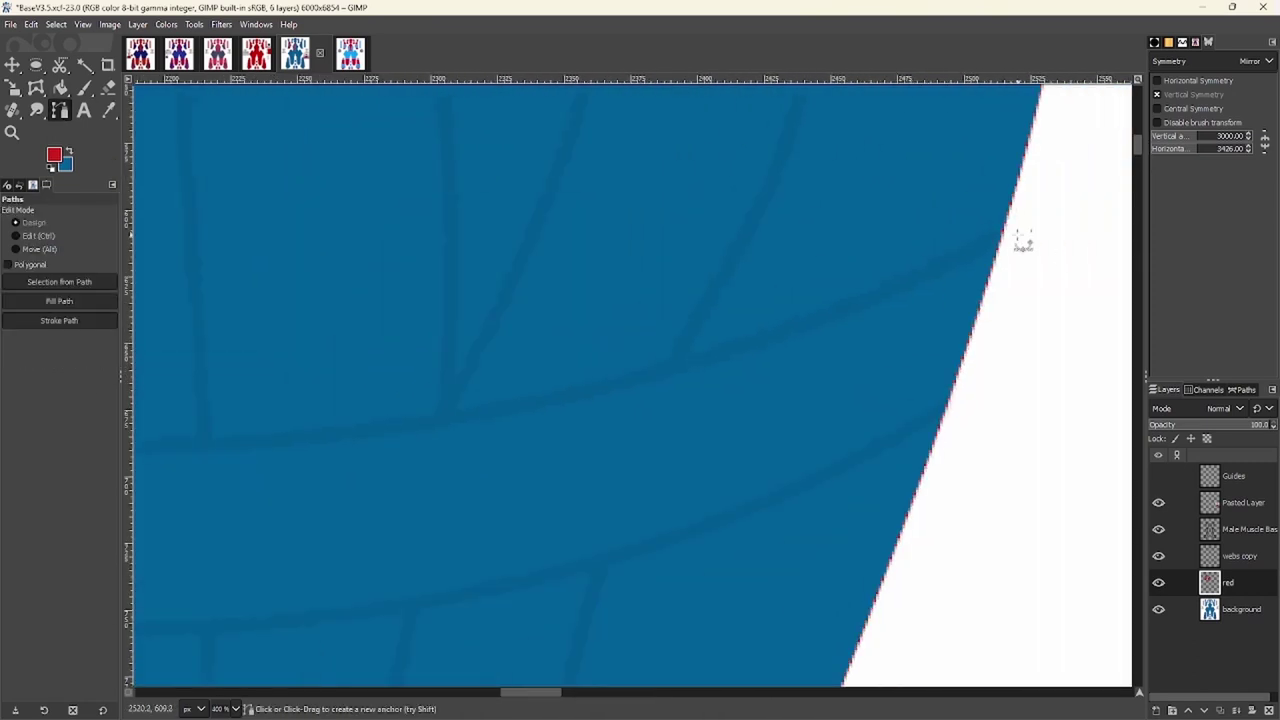
left_click_drag(1002, 240, 552, 483)
scroll(943, 320, "down", 2)
scroll(177, 334, "left", 6)
left_click_drag(257, 322, 672, 392)
scroll(177, 334, "right", 6)
scroll(672, 392, "left", 4)
left_click_drag(274, 334, 412, 335)
scroll(414, 337, "up", 1)
Close the band path, turn it into a selection, and fill it red
left_click(429, 222, "ctrl")
key("shift+v")
key("shift+b")
left_click(610, 273)
right_click(612, 277)
Clear the selection around the red band and return to path tracing
left_click(720, 349)
key("b")
scroll(560, 360, "down", 5)
scroll(500, 315, "down", 3)
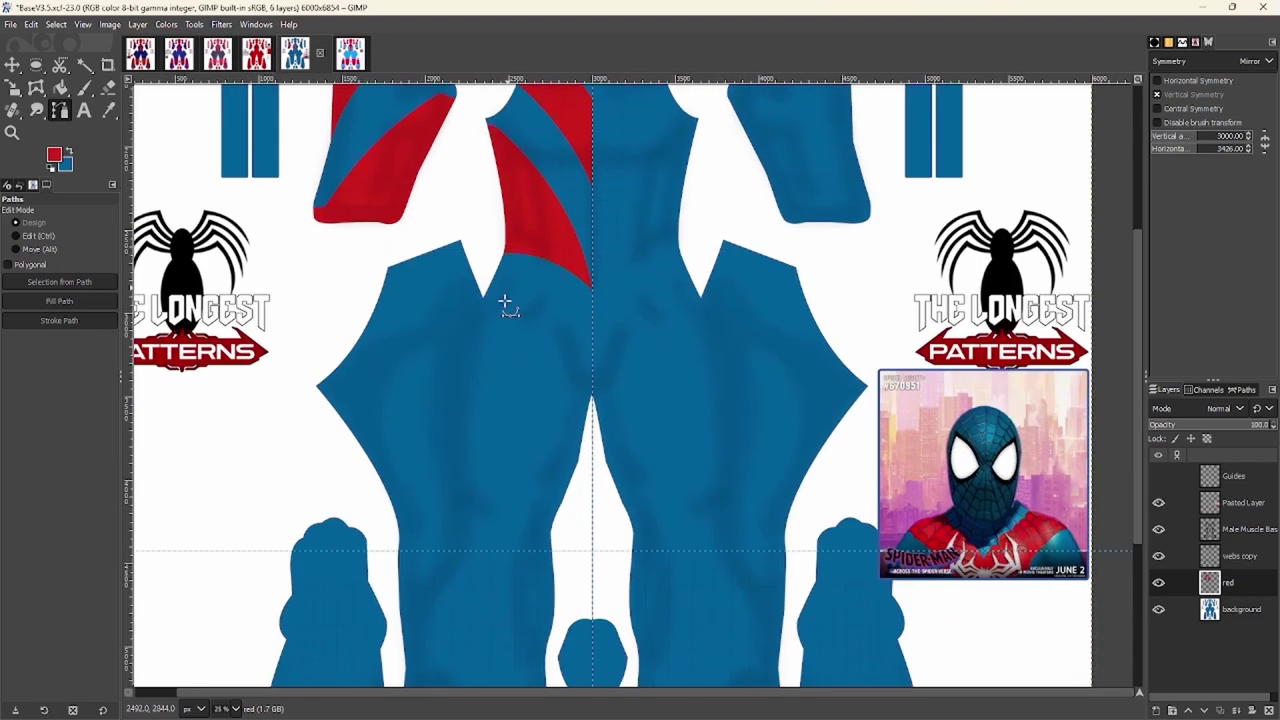
scroll(494, 337, "up", 2)
scroll(395, 270, "up", 1)
scroll(474, 286, "down", 2)
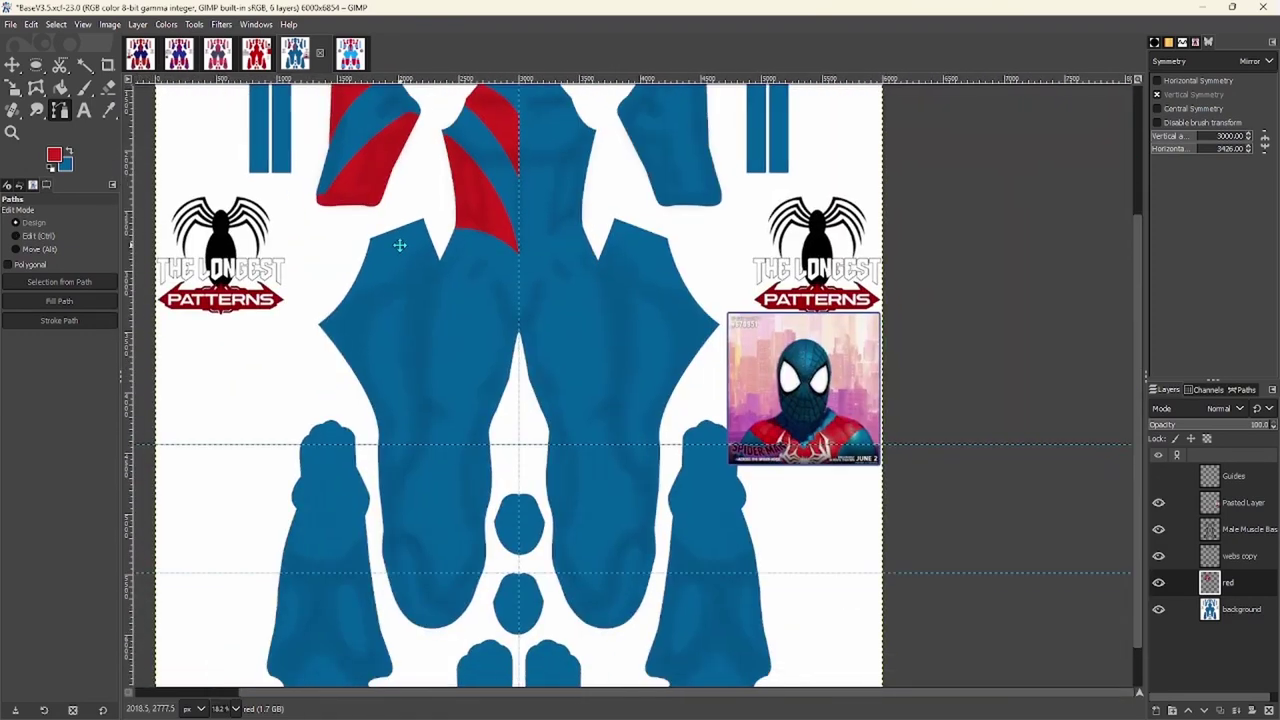
scroll(537, 349, "up", 5)
scroll(434, 306, "up", 1)
scroll(568, 262, "down", 5)
scroll(568, 262, "up", 5)
scroll(549, 477, "down", 2)
scroll(314, 329, "up", 5)
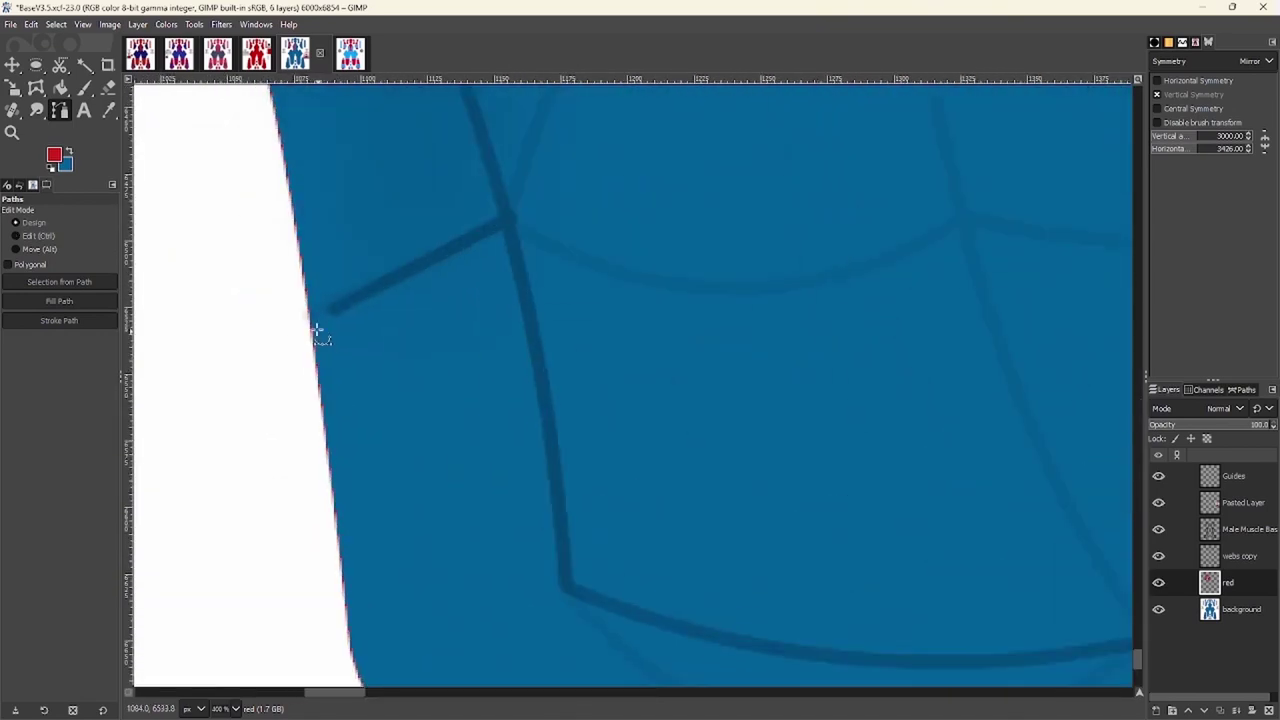
scroll(251, 529, "down", 3)
scroll(373, 512, "down", 1)
scroll(373, 512, "up", 5)
Begin the foot outline with a curved anchor at the notch and anchors extending left
left_click_drag(491, 286, 749, 286)
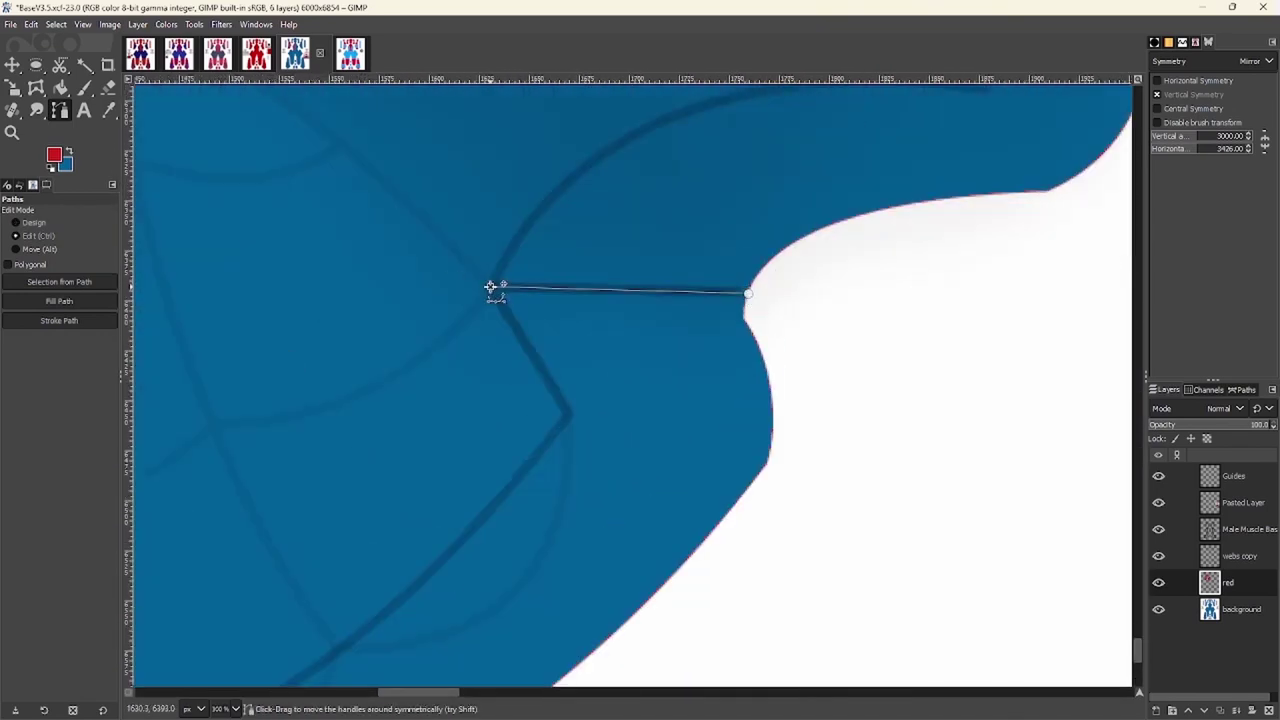
scroll(491, 286, "down", 6)
scroll(503, 390, "up", 2)
scroll(503, 390, "up", 3)
left_click(292, 348)
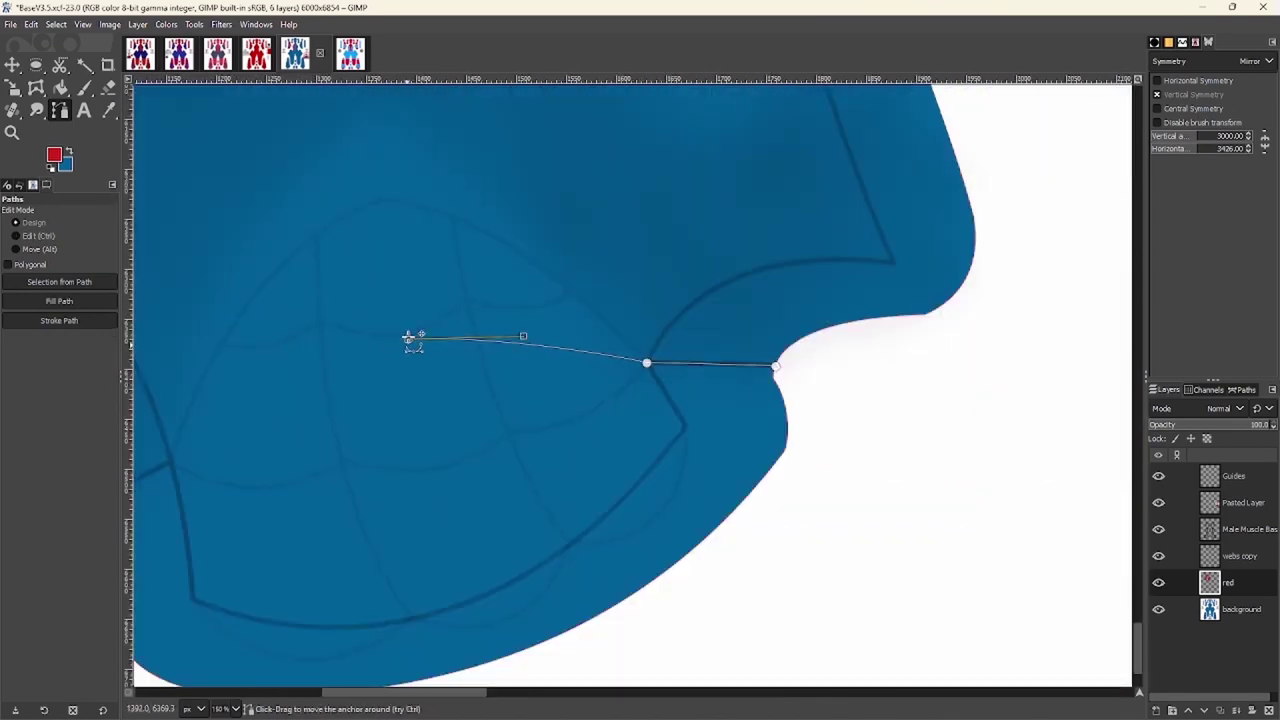
scroll(360, 360, "left", 3)
left_click_drag(298, 454, 312, 440)
Undo the two newest anchors and hide the webs copy layer
key("ctrl+z")
key("ctrl+z")
scroll(811, 312, "up", 2)
left_click(1159, 557)
scroll(452, 377, "down", 1)
Trace the foot end of the leg piece with new curved anchors
left_click(229, 223)
scroll(481, 303, "up", 2)
scroll(481, 303, "left", 3)
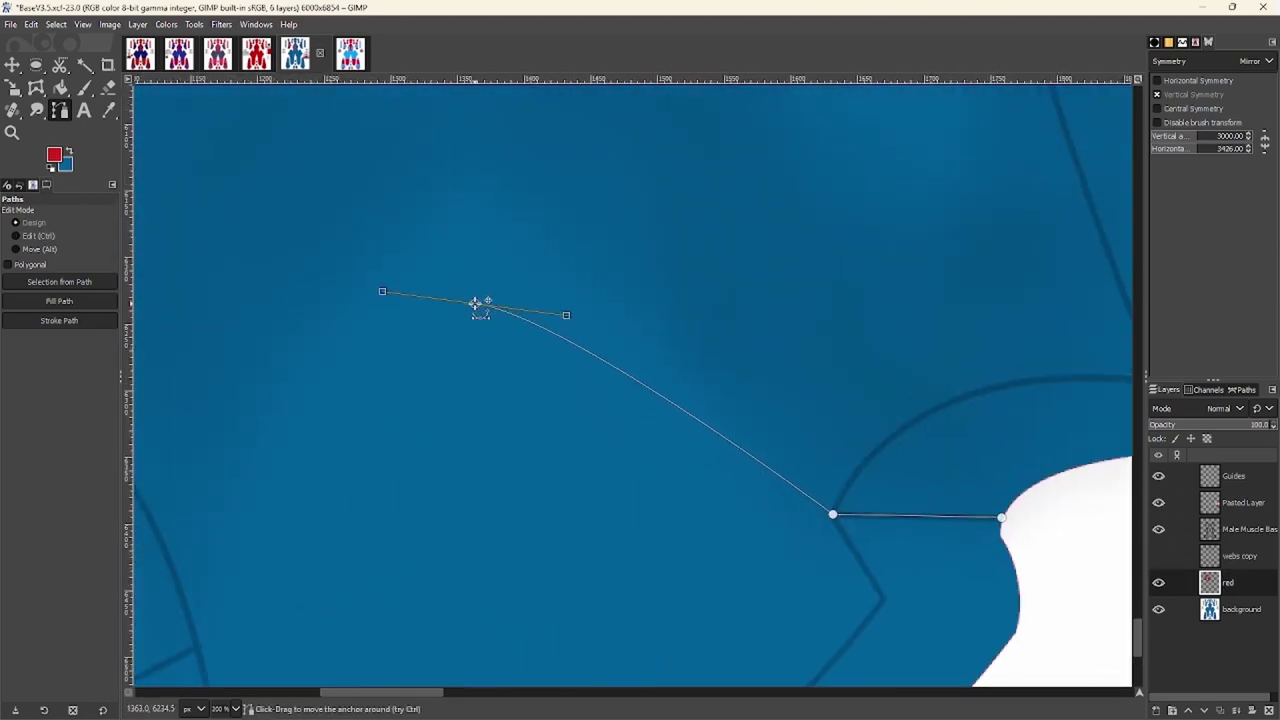
scroll(403, 340, "down", 6)
scroll(403, 340, "left", 4)
scroll(343, 443, "up", 2)
left_click_drag(314, 497, 355, 430)
scroll(343, 443, "down", 3)
scroll(285, 432, "down", 3)
scroll(283, 440, "right", 1)
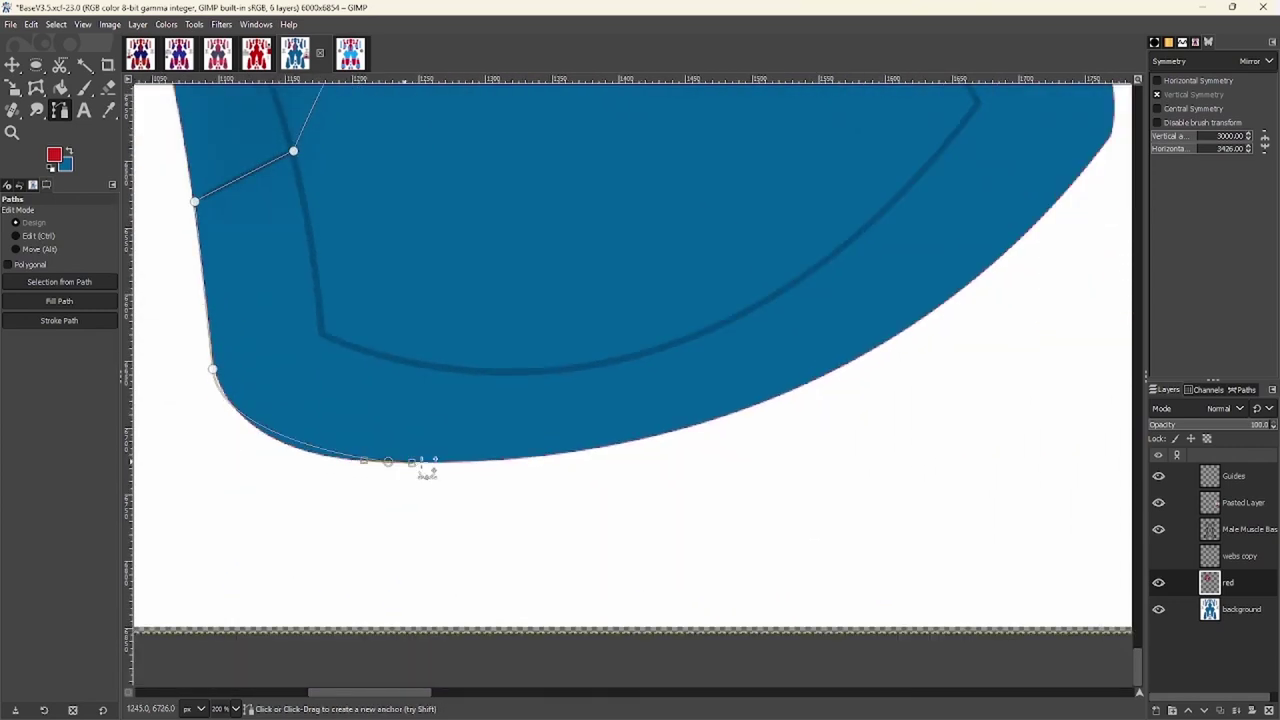
scroll(963, 318, "up", 4)
scroll(668, 276, "up", 2, "ctrl")
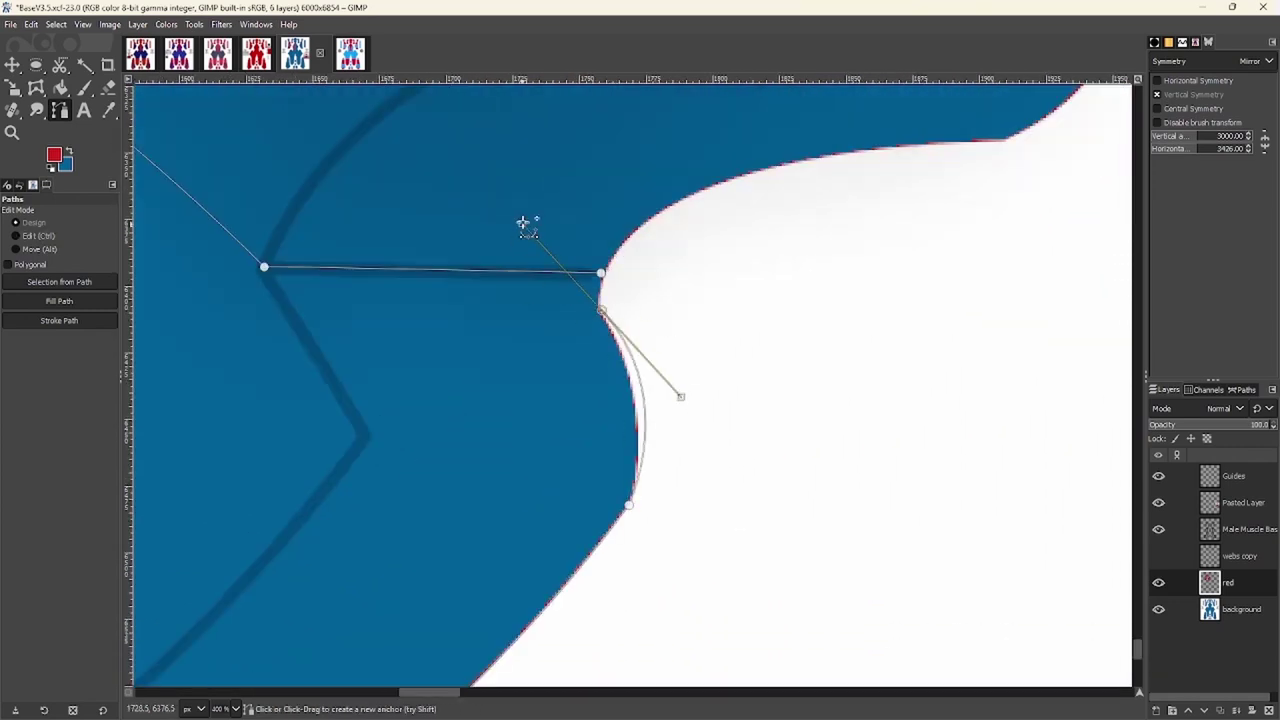
Turn the foot outline into a selection, fill it with red, then deselect
key("Return")
key("ctrl+comma")
right_click(393, 408)
left_click(552, 420)
Trace a new path from an anchor on the guide line, curving it down the leg's edge
key("shift+ctrl+j")
scroll(534, 331, "up", 3, "ctrl")
scroll(284, 556, "up", 3, "ctrl")
scroll(284, 556, "down", 3, "ctrl")
scroll(257, 523, "up", 5, "ctrl")
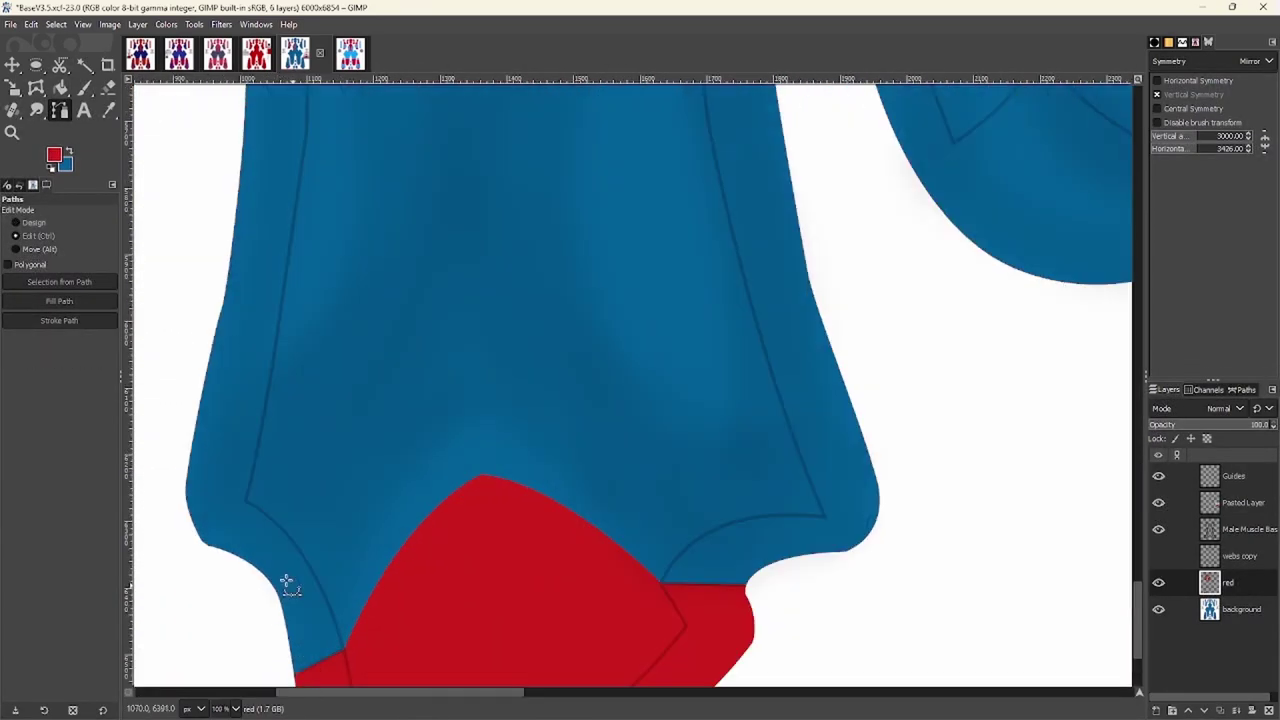
scroll(451, 363, "down", 2, "ctrl")
scroll(403, 528, "down", 2, "ctrl")
left_click_drag(419, 286, 409, 194)
scroll(418, 528, "up", 1, "ctrl")
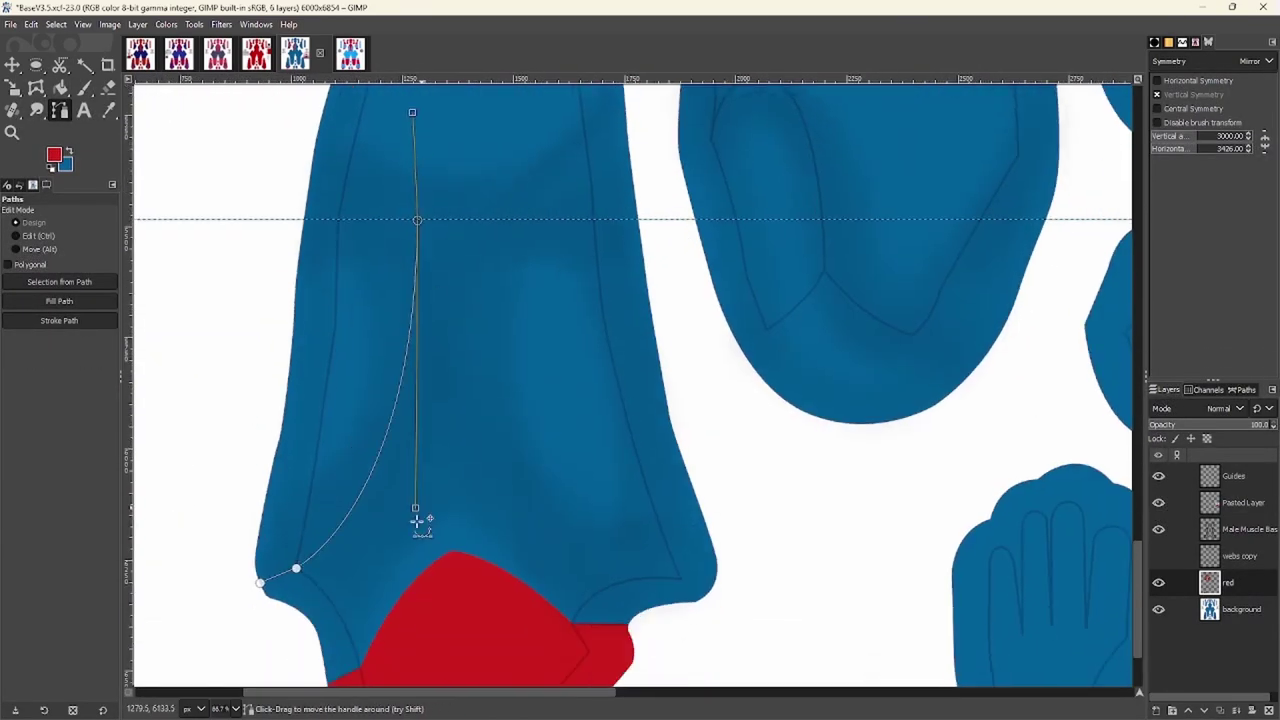
scroll(420, 205, "up", 2)
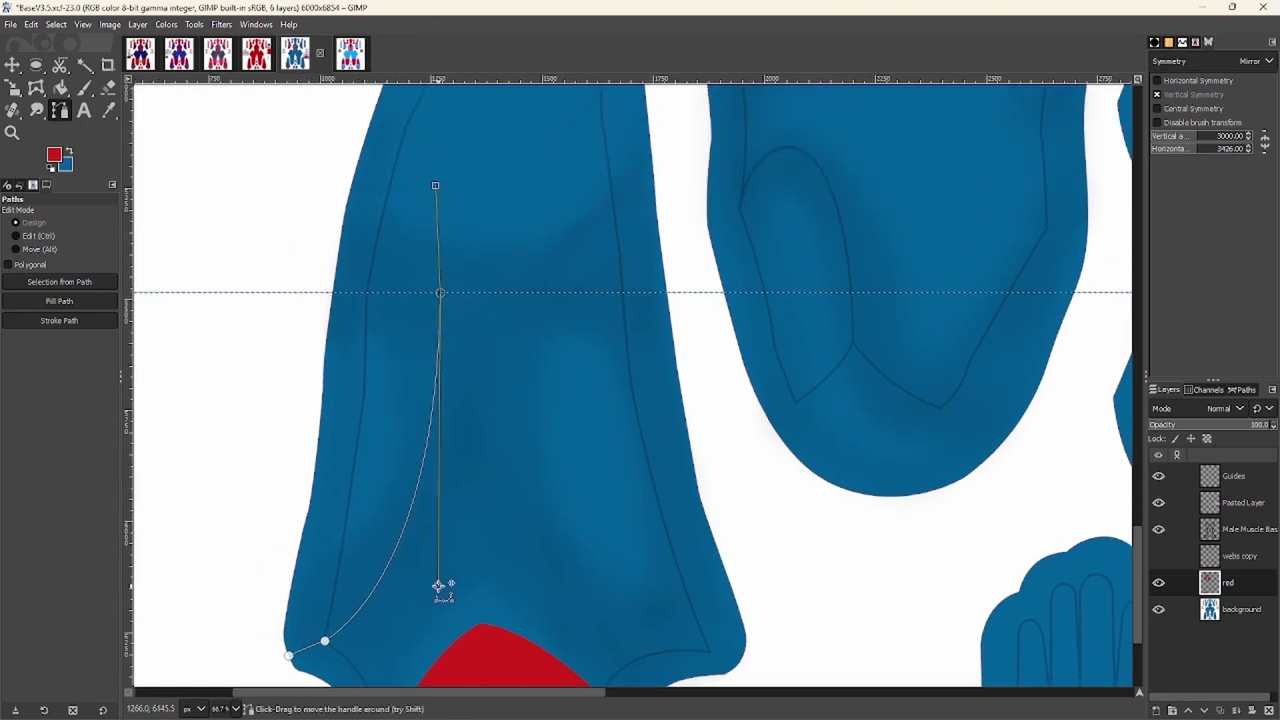
left_click_drag(435, 186, 333, 292)
scroll(333, 300, "up", 2, "ctrl")
scroll(385, 503, "down", 5)
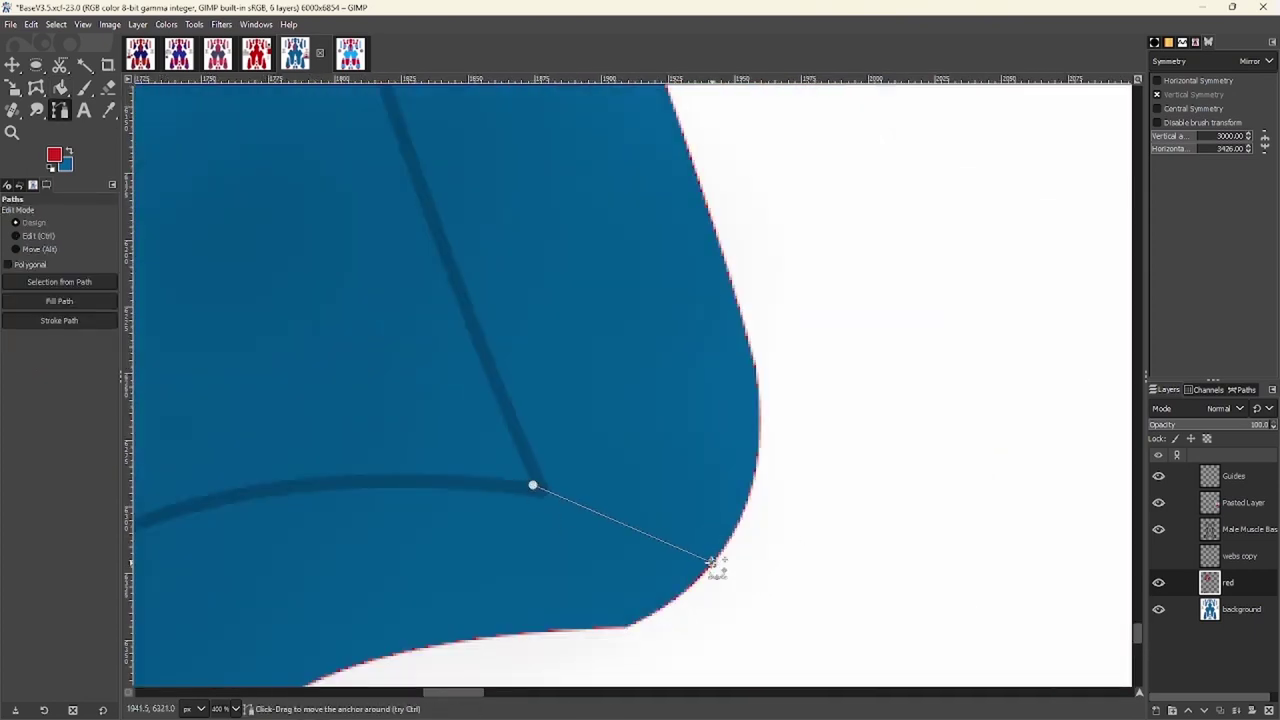
scroll(712, 565, "down", 6, "ctrl")
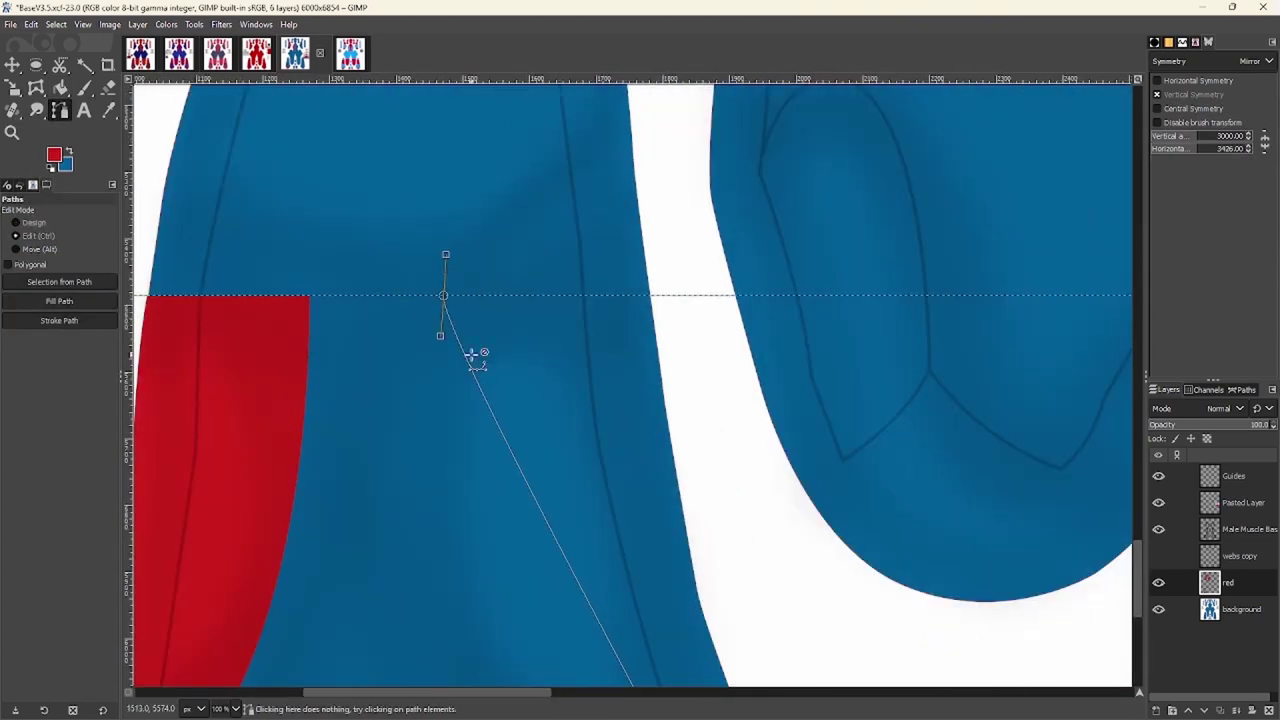
scroll(445, 512, "up", 3, "ctrl")
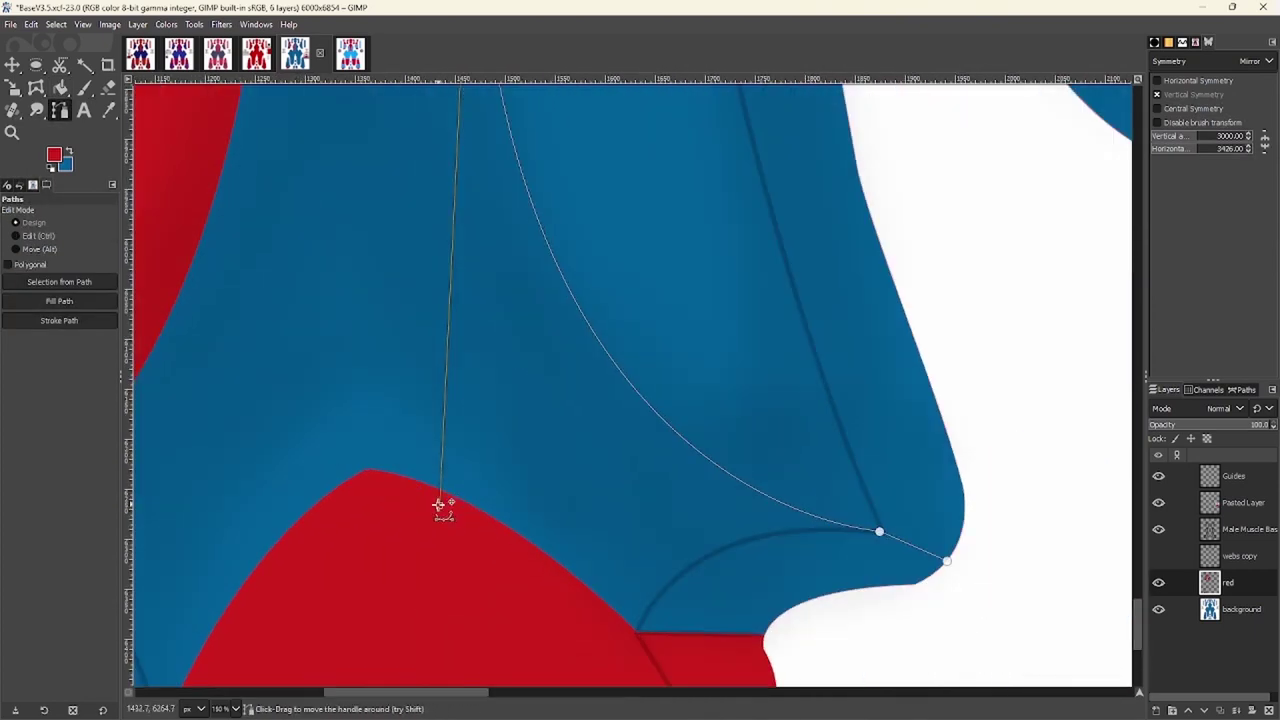
scroll(438, 503, "down", 2)
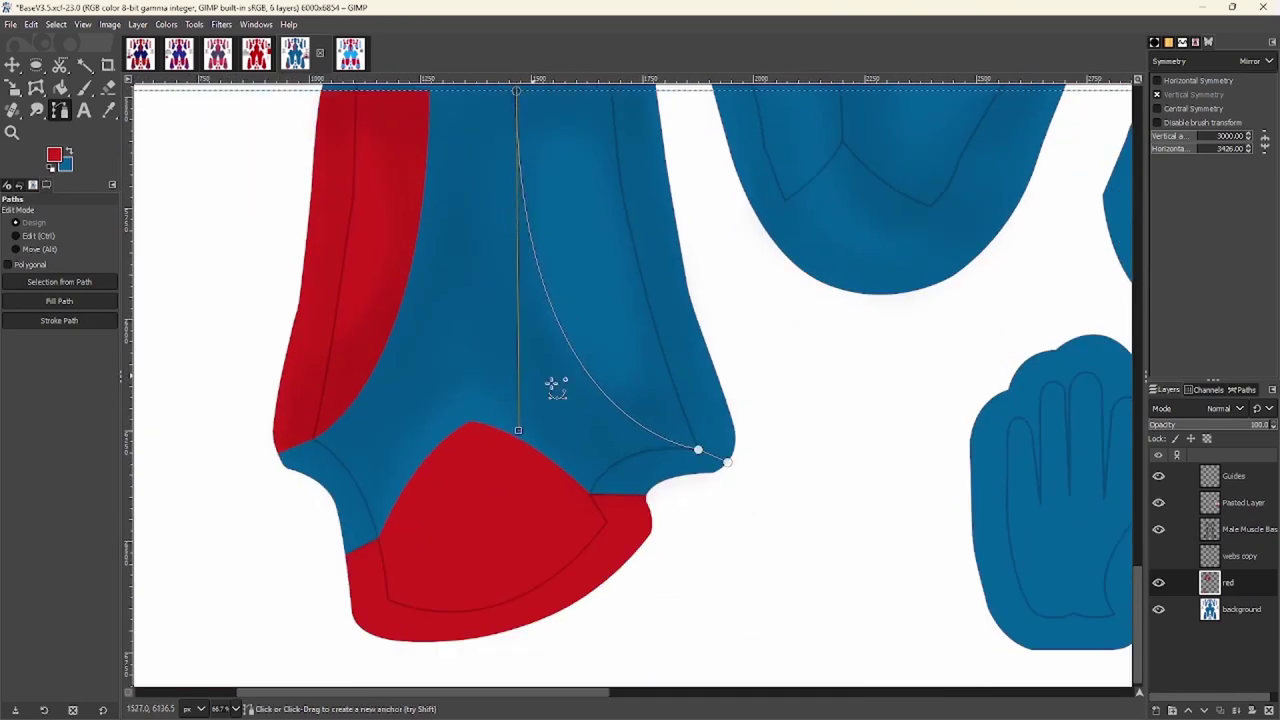
scroll(543, 256, "up", 3, "ctrl")
scroll(486, 237, "down", 2, "ctrl")
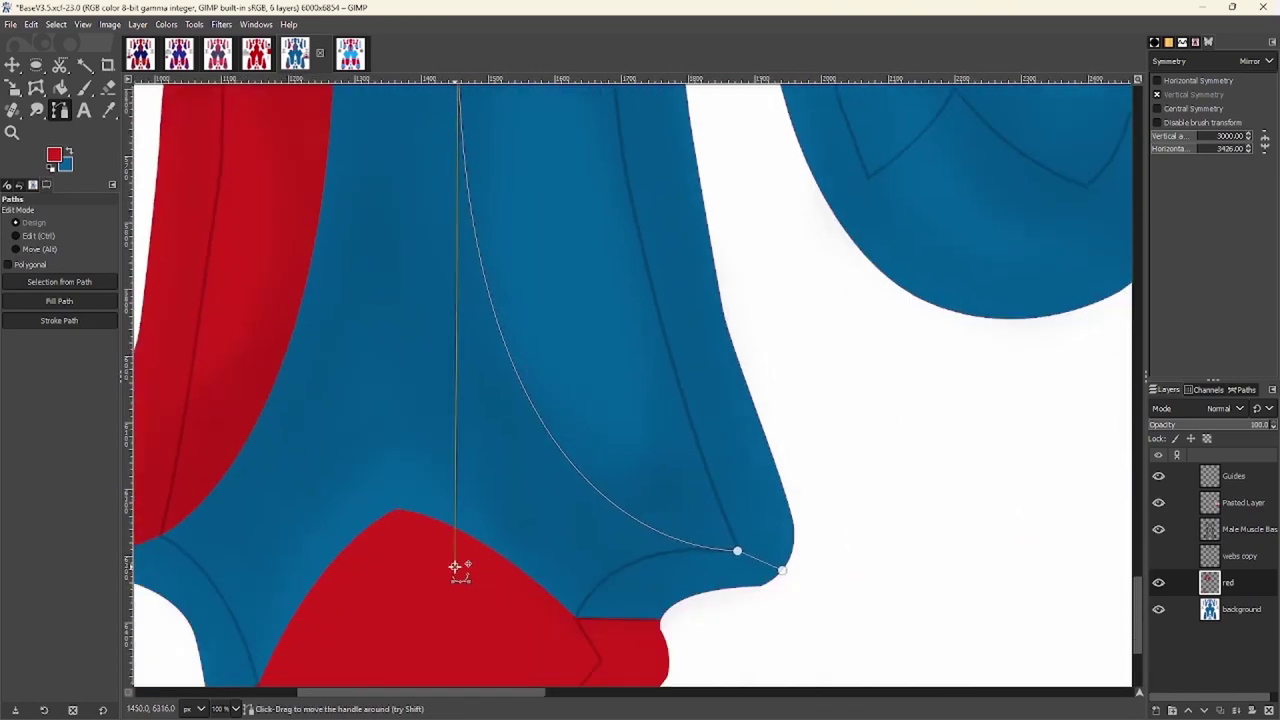
scroll(455, 555, "up", 5)
scroll(630, 340, "down", 3, "ctrl")
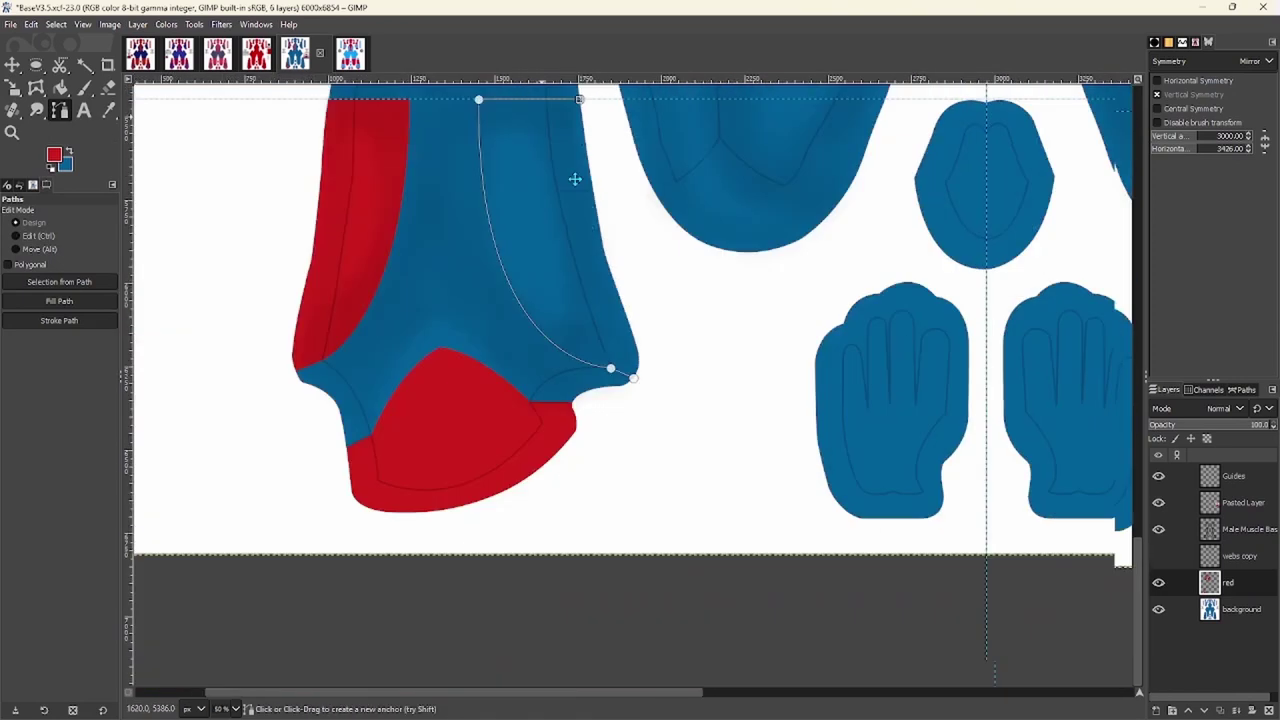
scroll(590, 300, "up", 5, "ctrl")
scroll(610, 410, "down", 2, "ctrl")
scroll(580, 395, "up", 2, "ctrl")
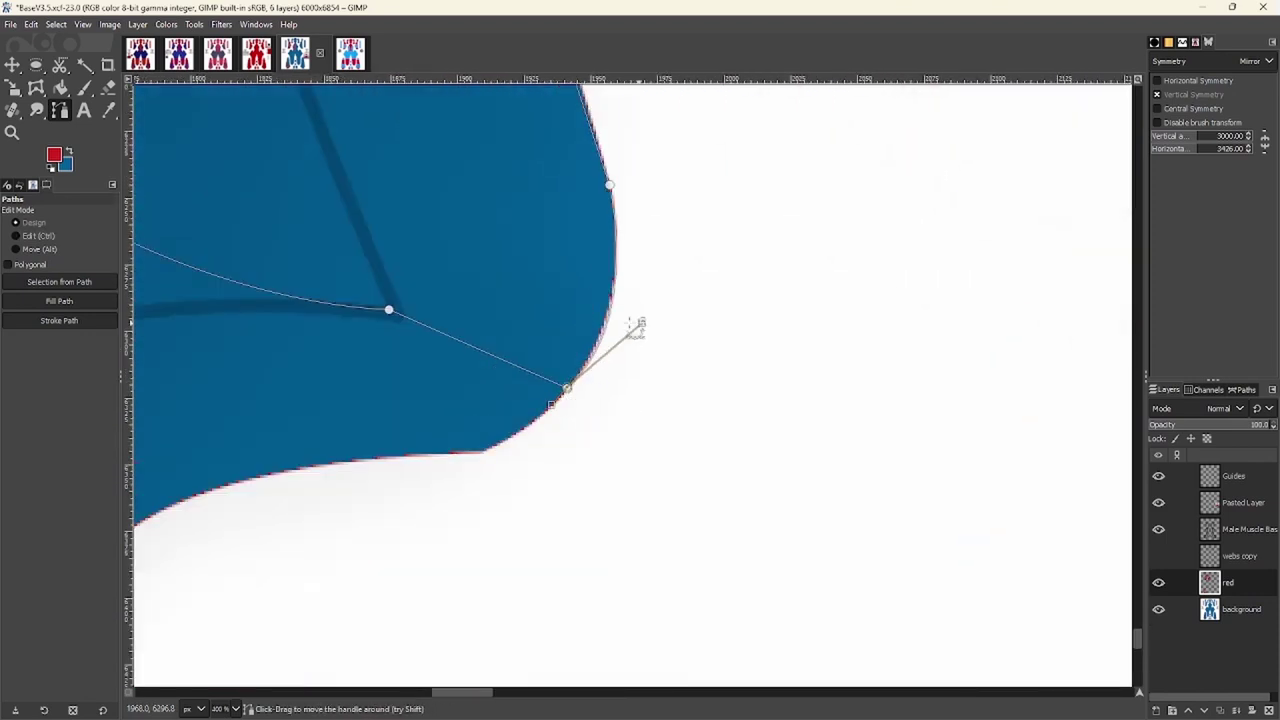
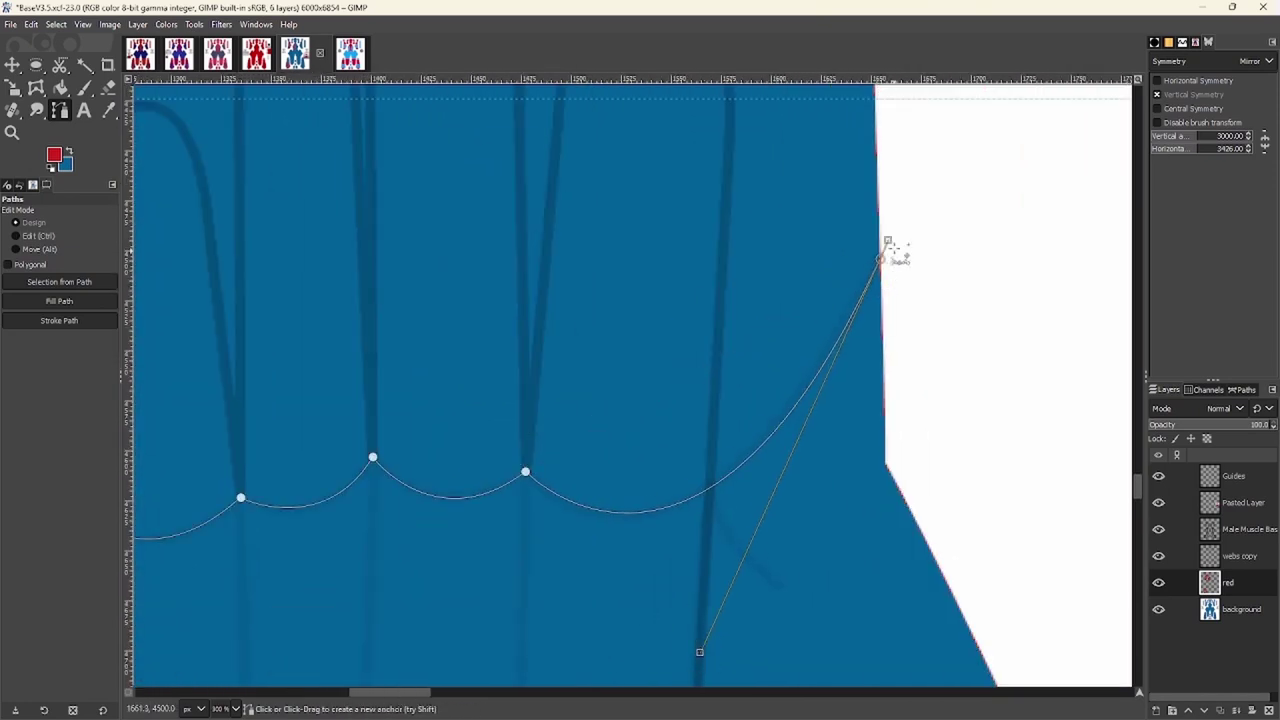
Start the glove outline path with curved anchors along the glove's lower edge
scroll(893, 243, "up", 3)
left_click(797, 258)
scroll(797, 258, "up", 2)
left_click_drag(603, 243, 227, 414)
scroll(617, 254, "up", 2)
scroll(617, 254, "left", 3)
scroll(418, 250, "down", 1)
scroll(418, 250, "left", 3)
left_click_drag(345, 364, 350, 325)
scroll(343, 407, "down", 2)
scroll(343, 407, "left", 3)
left_click_drag(348, 547, 345, 440)
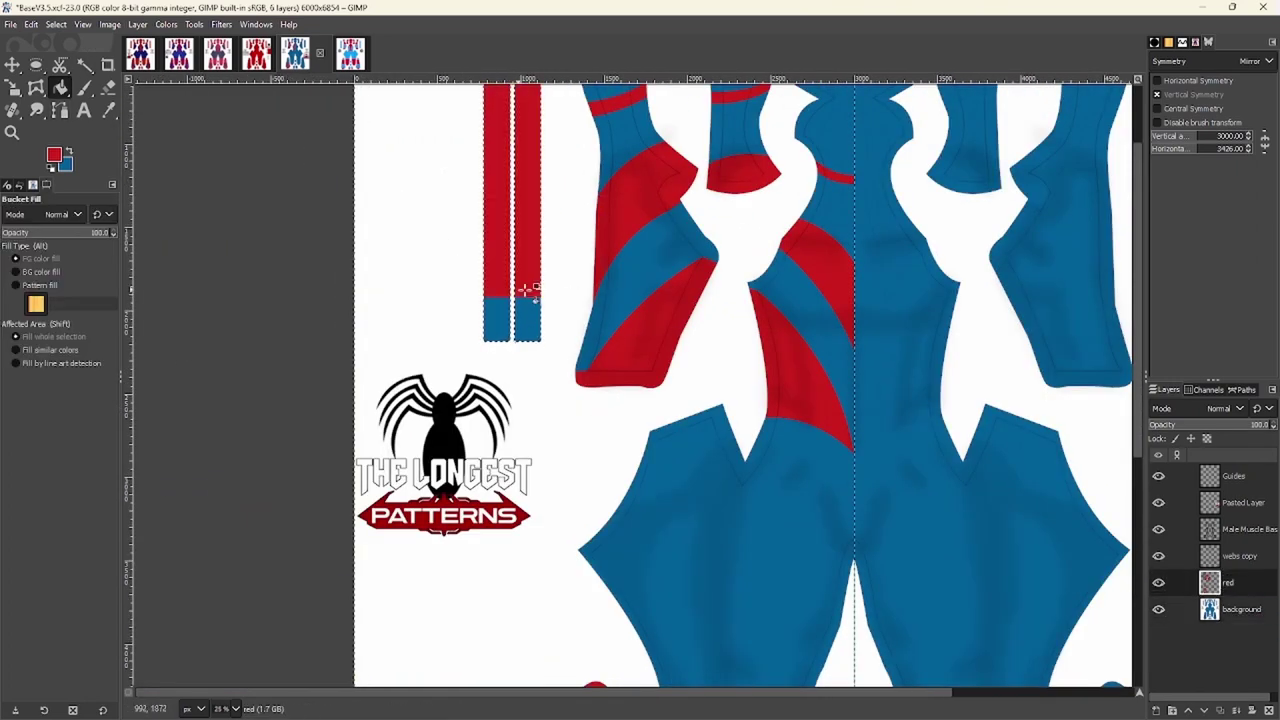
Continue the path to the glove's white edge and curve it around the fingertip tops
right_click(537, 295)
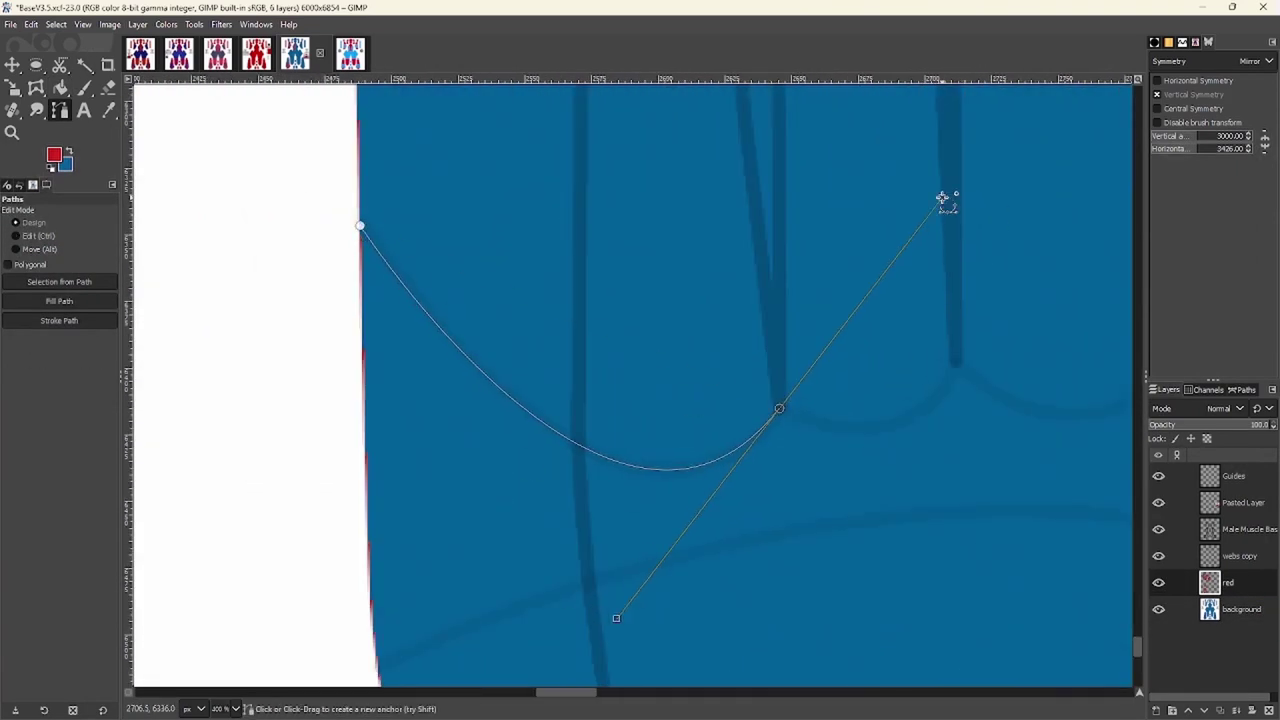
left_click_drag(941, 197, 779, 408)
scroll(706, 386, "right", 3)
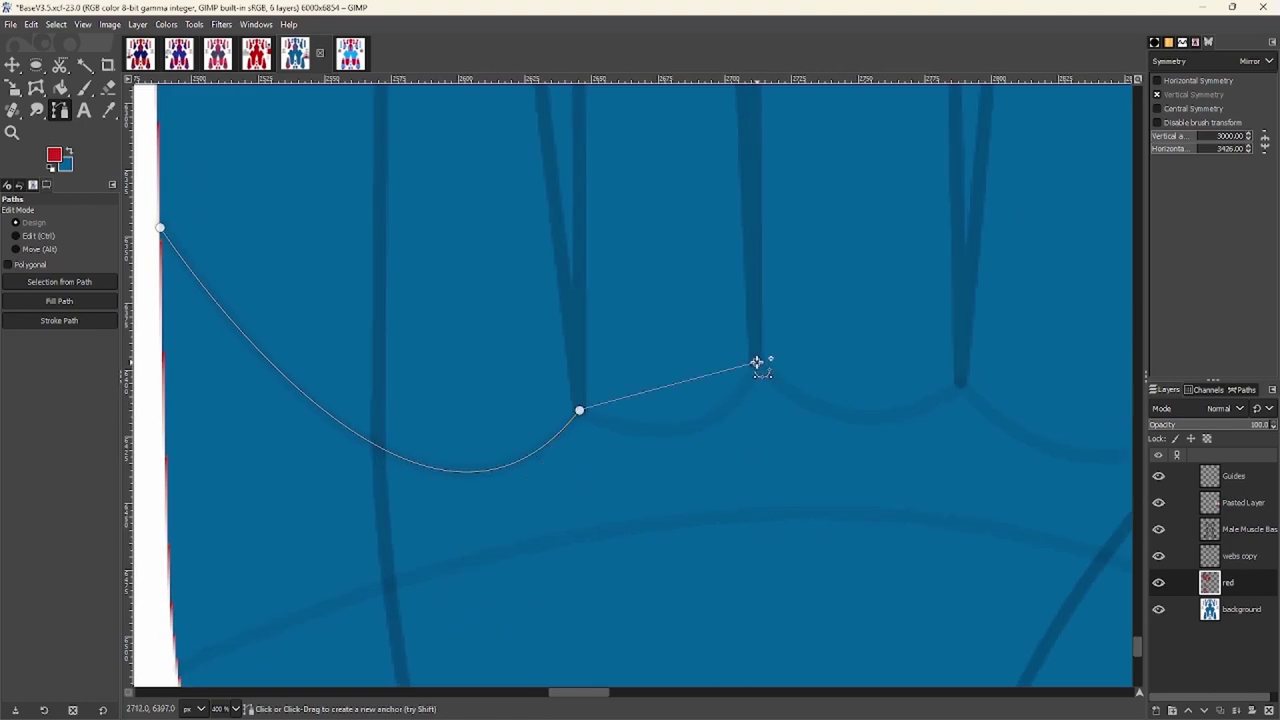
scroll(751, 320, "right", 5)
left_click_drag(949, 263, 760, 345)
scroll(760, 345, "up", 4)
scroll(755, 340, "up", 8)
scroll(590, 195, "left", 2)
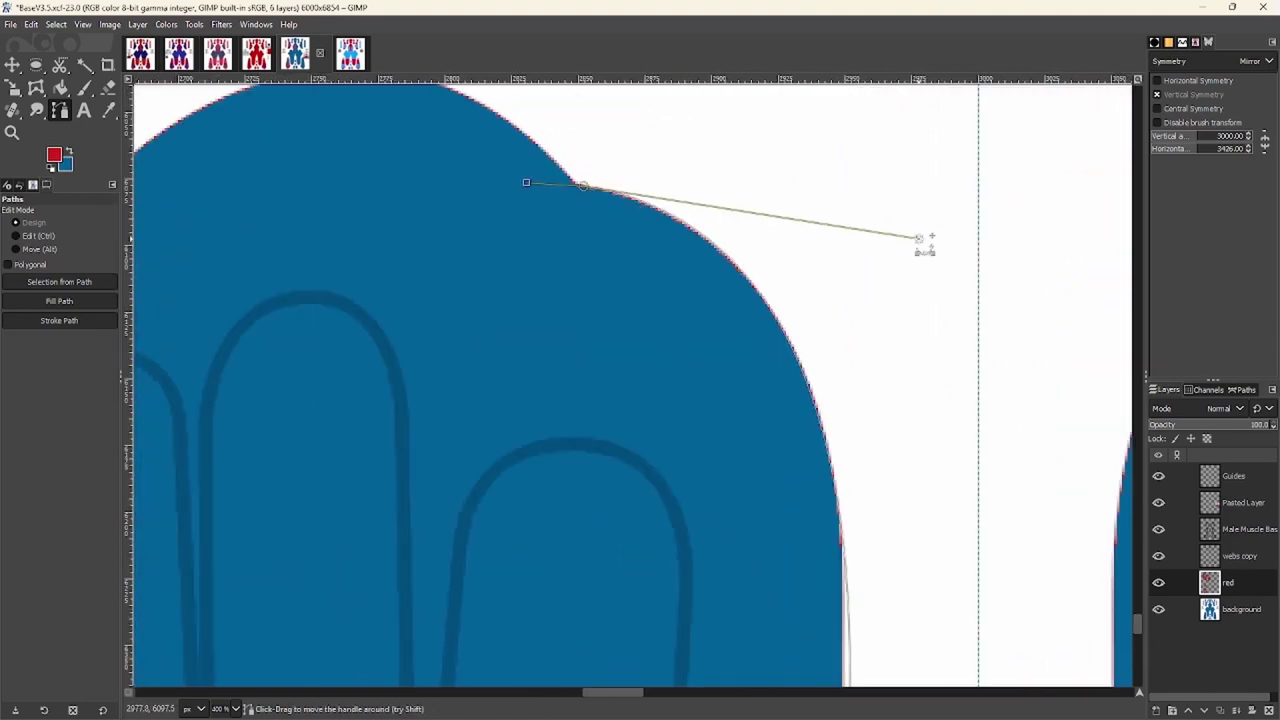
scroll(580, 190, "left", 5)
left_click_drag(386, 333, 671, 94)
scroll(500, 250, "left", 4)
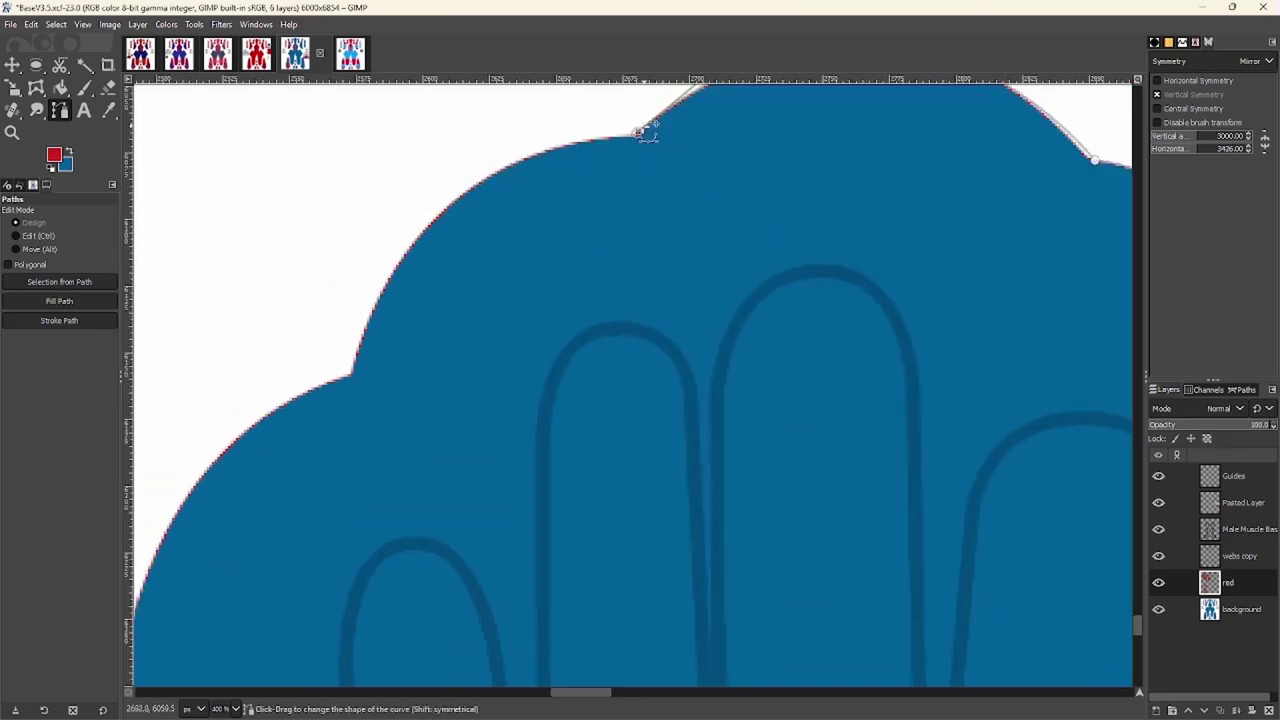
scroll(363, 371, "up", 2)
left_click_drag(327, 480, 385, 228)
scroll(345, 500, "down", 4)
scroll(335, 418, "left", 2)
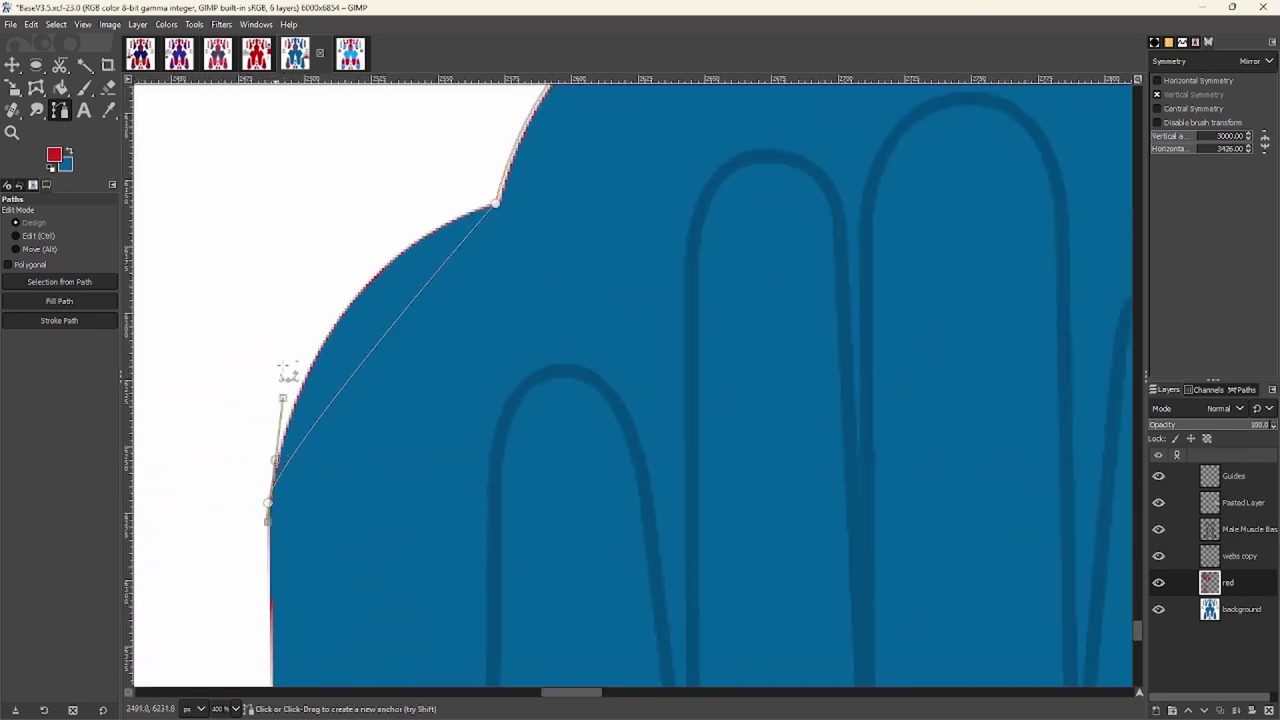
scroll(300, 340, "down", 3)
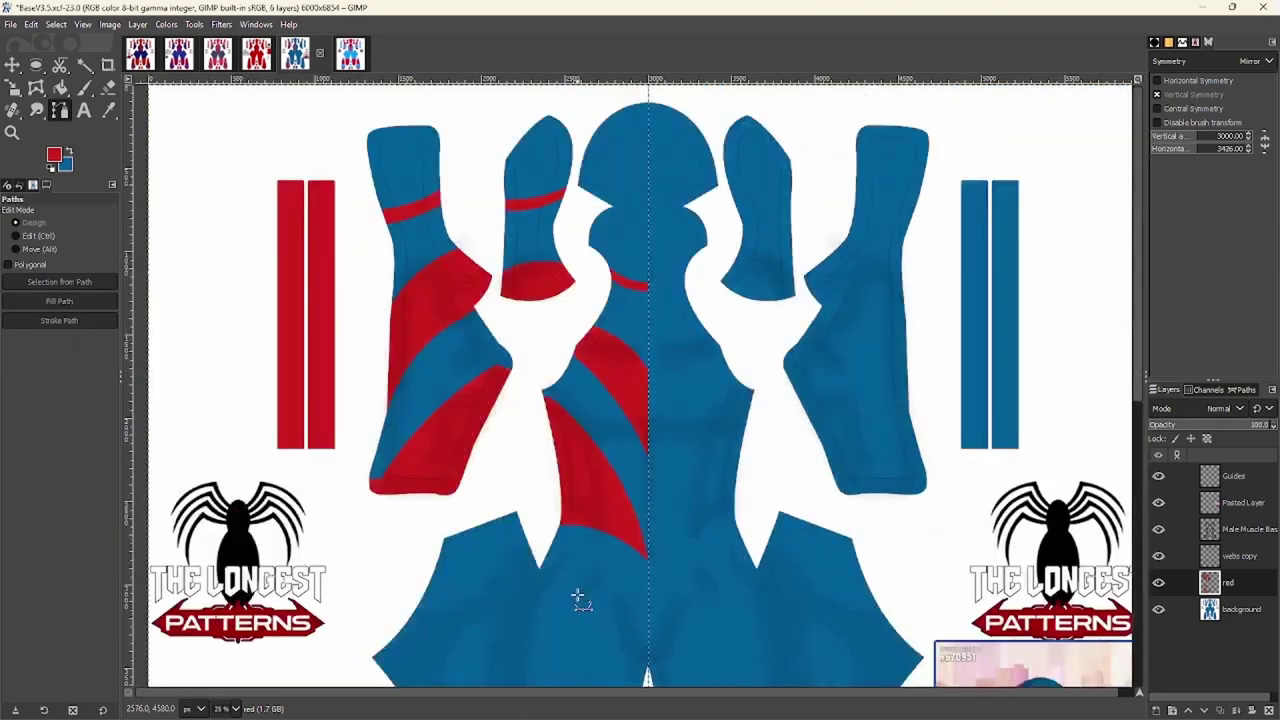
Trace the torso panel path with a curved left side, a sharp top point and a left corner on the guide
scroll(508, 447, "up", 3)
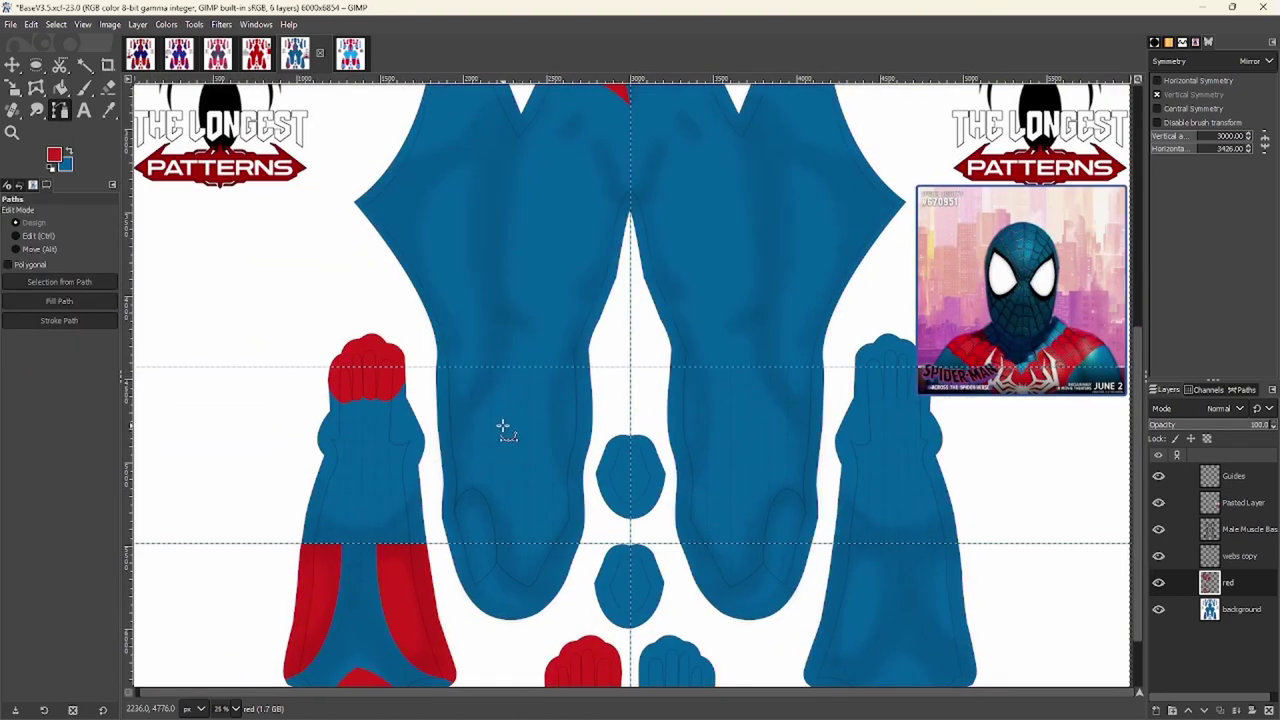
left_click_drag(502, 427, 417, 456)
scroll(476, 424, "up", 3)
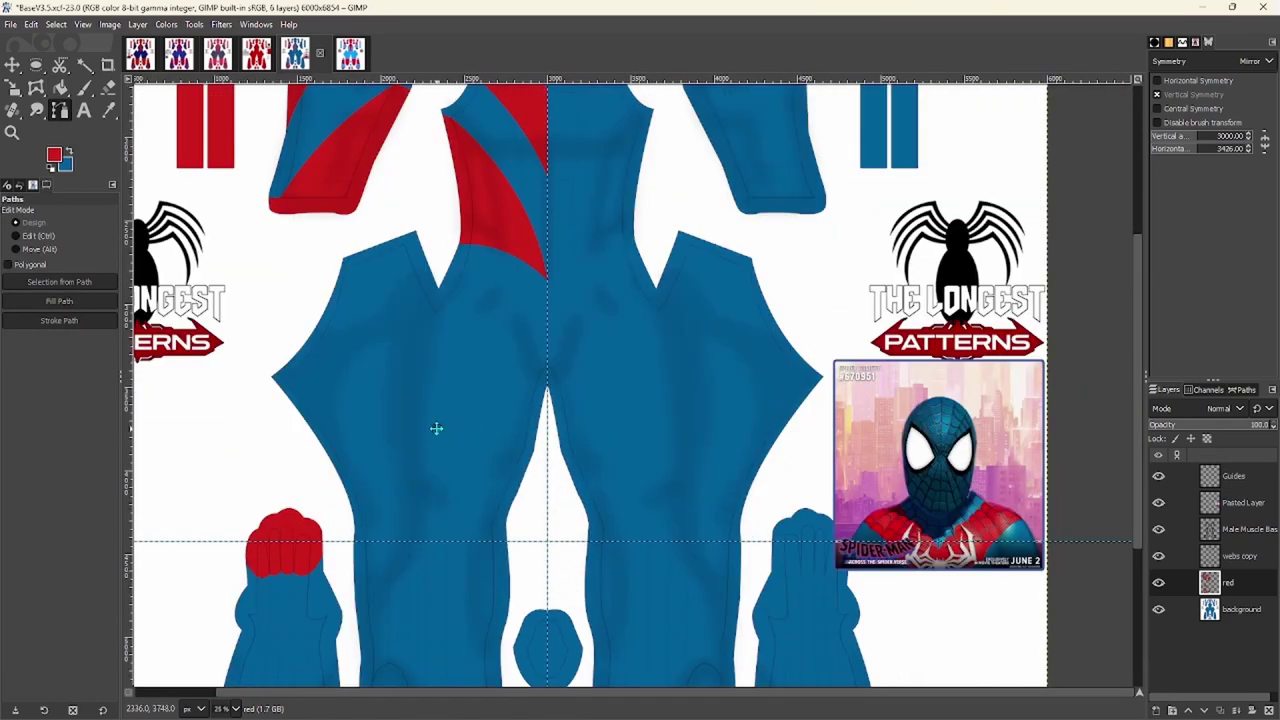
scroll(480, 414, "up", 2)
scroll(678, 360, "up", 6)
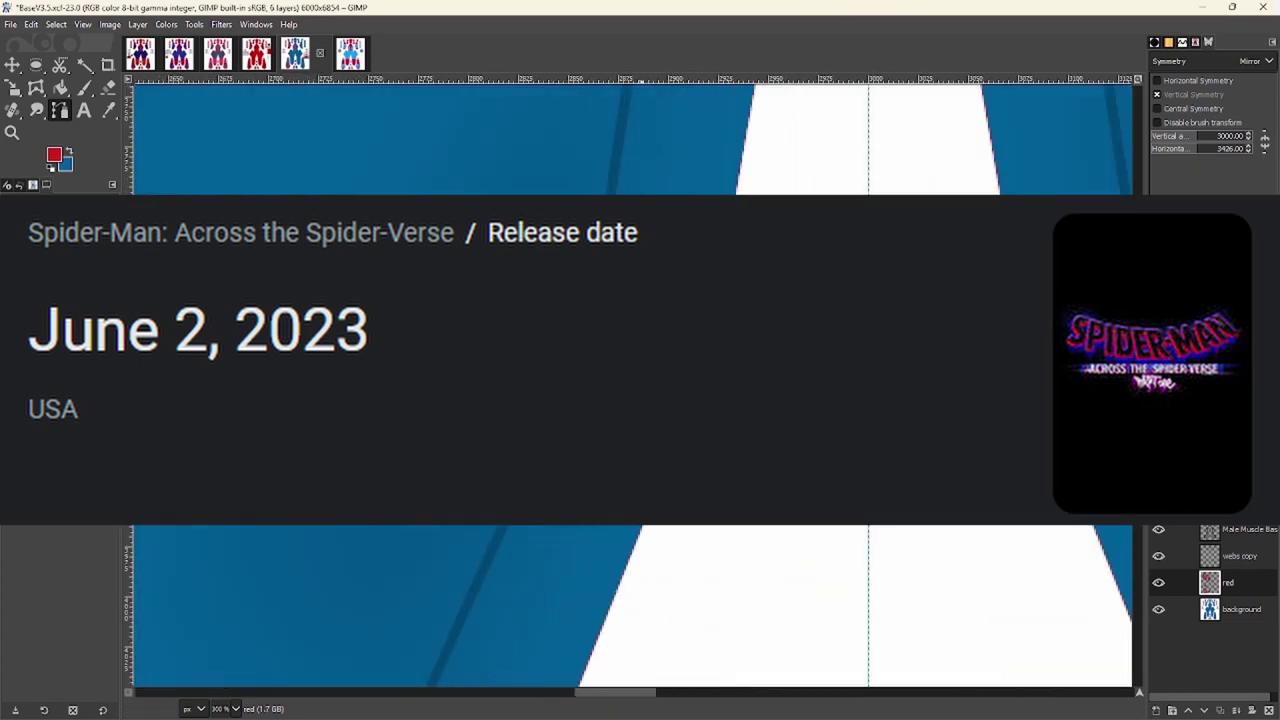
scroll(614, 338, "up", 2)
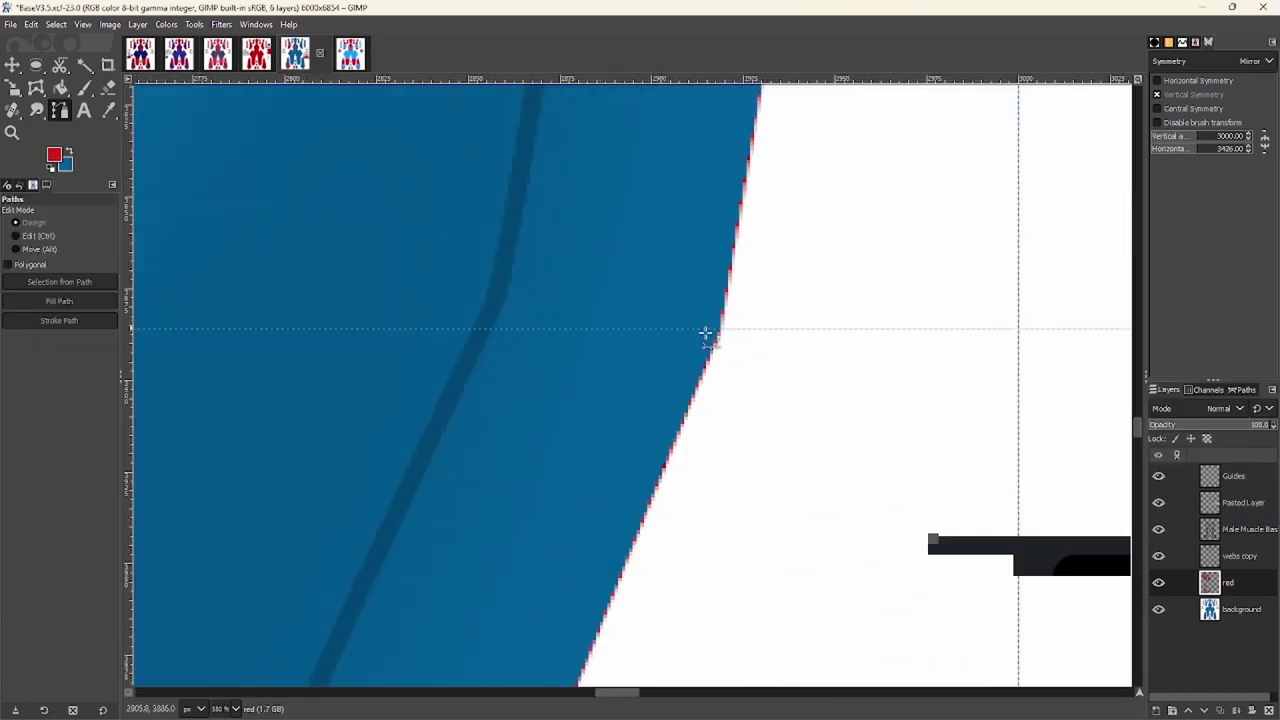
scroll(591, 277, "down", 5)
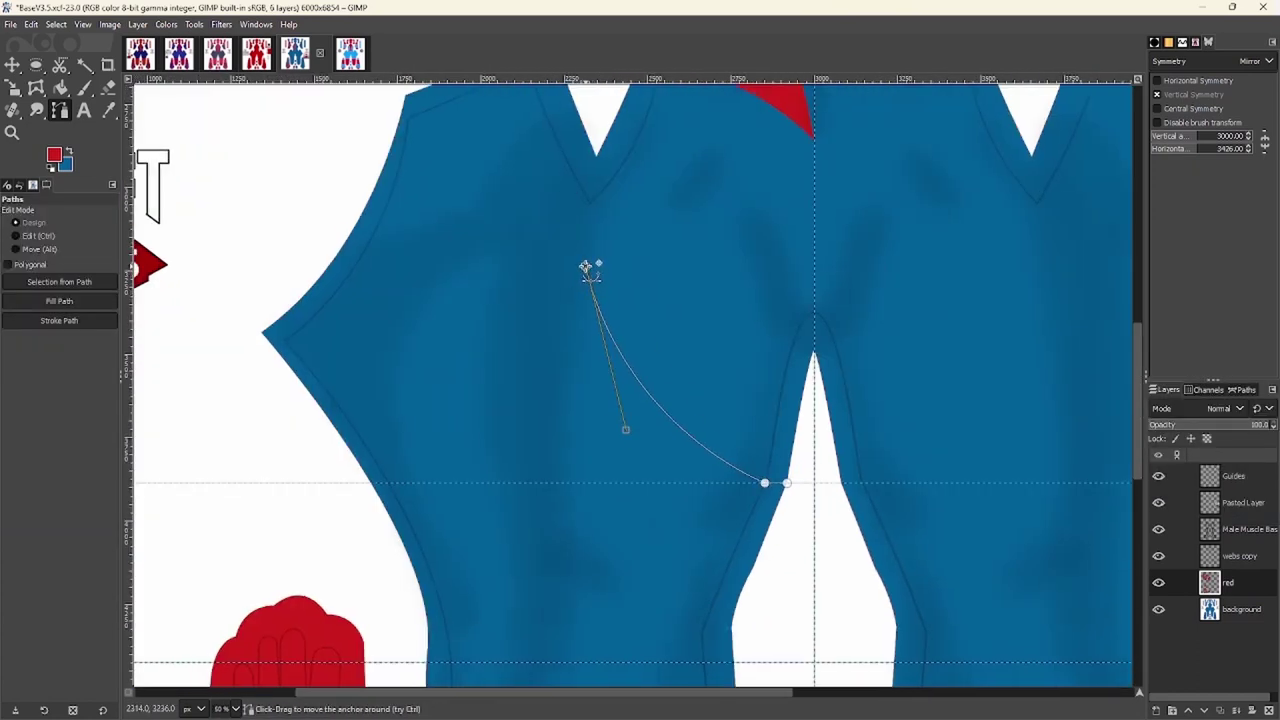
scroll(513, 393, "up", 5)
scroll(497, 460, "down", 2)
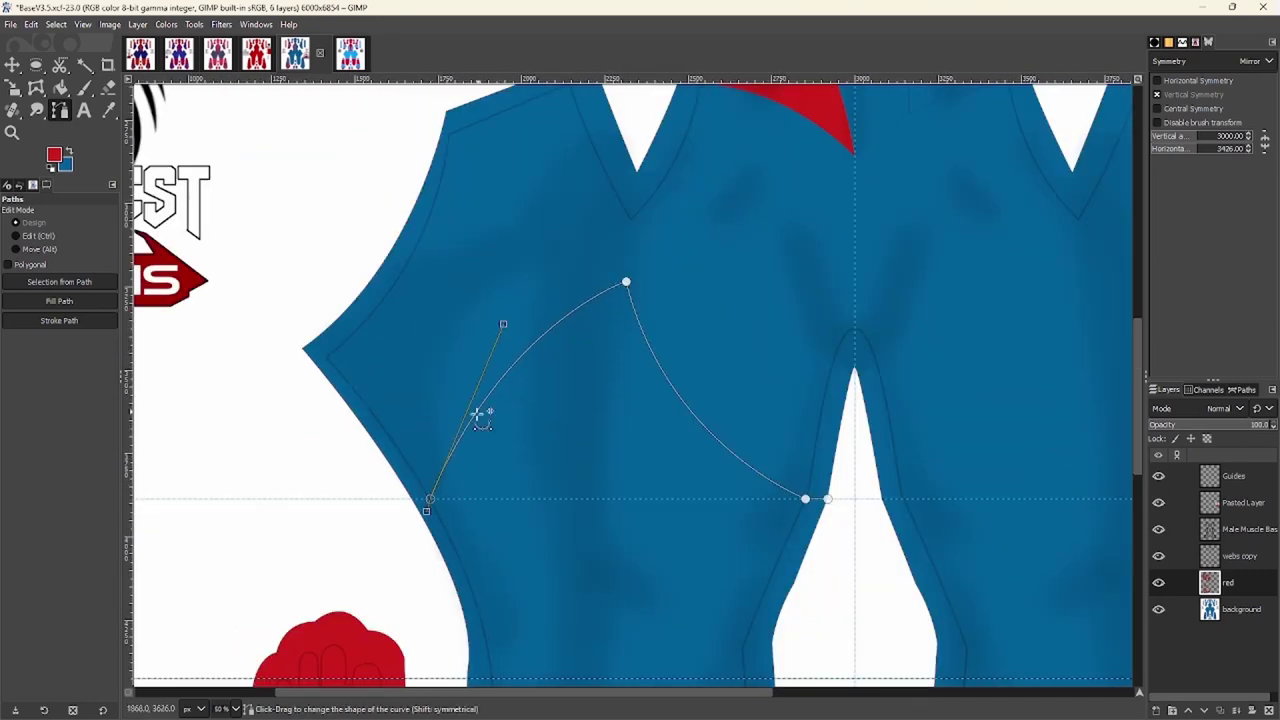
left_click_drag(437, 486, 486, 374)
scroll(412, 405, "down", 3)
scroll(412, 405, "up", 1)
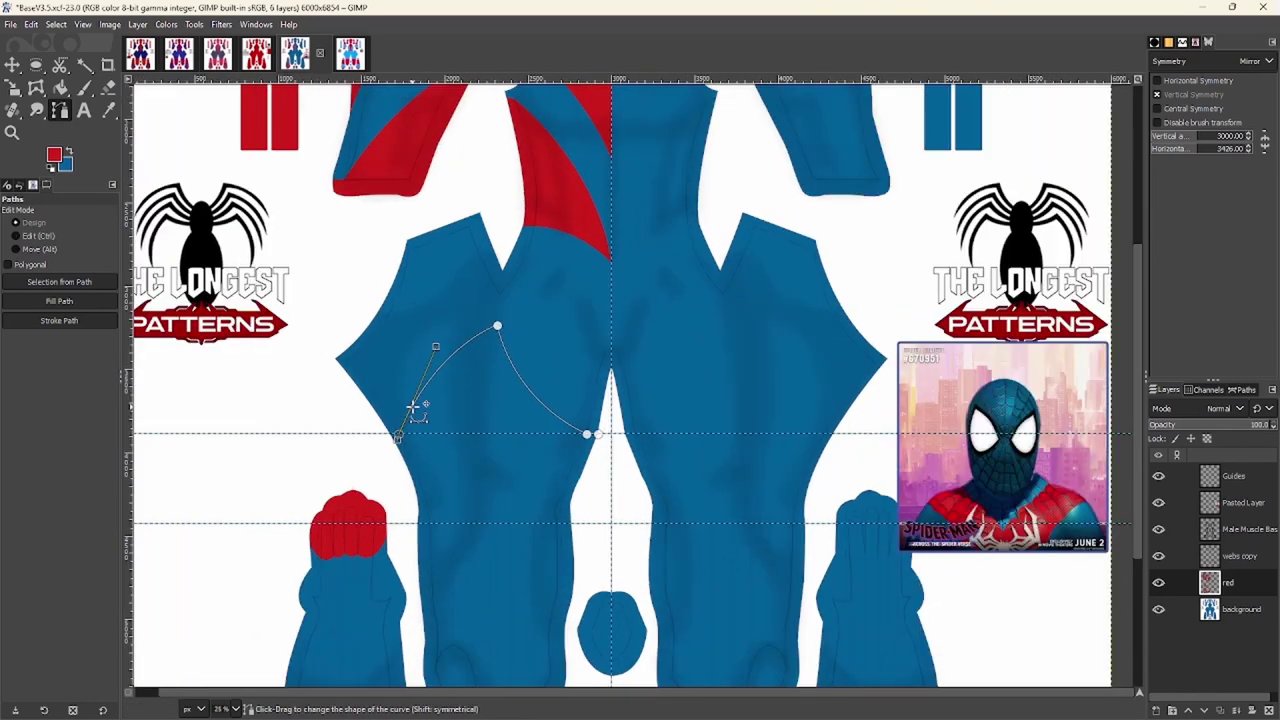
scroll(412, 405, "down", 1)
scroll(506, 386, "up", 4)
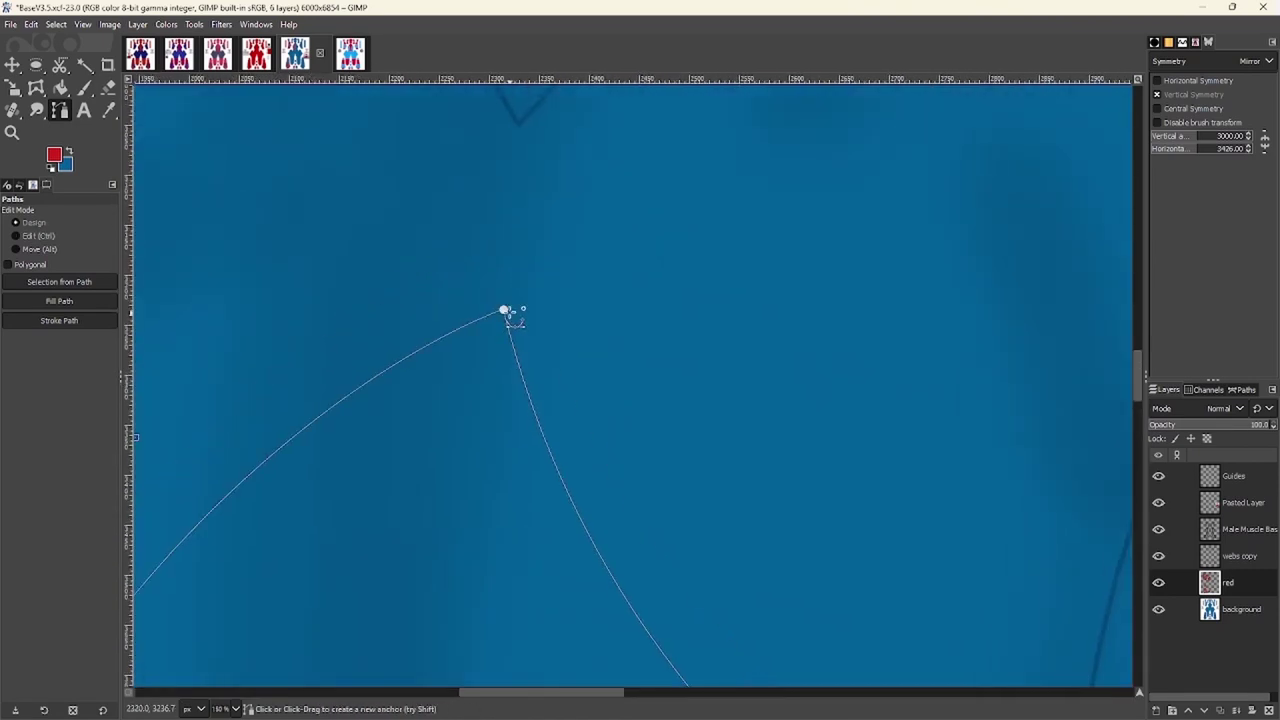
scroll(509, 409, "down", 2)
left_click_drag(509, 409, 468, 241)
left_click_drag(276, 458, 427, 425)
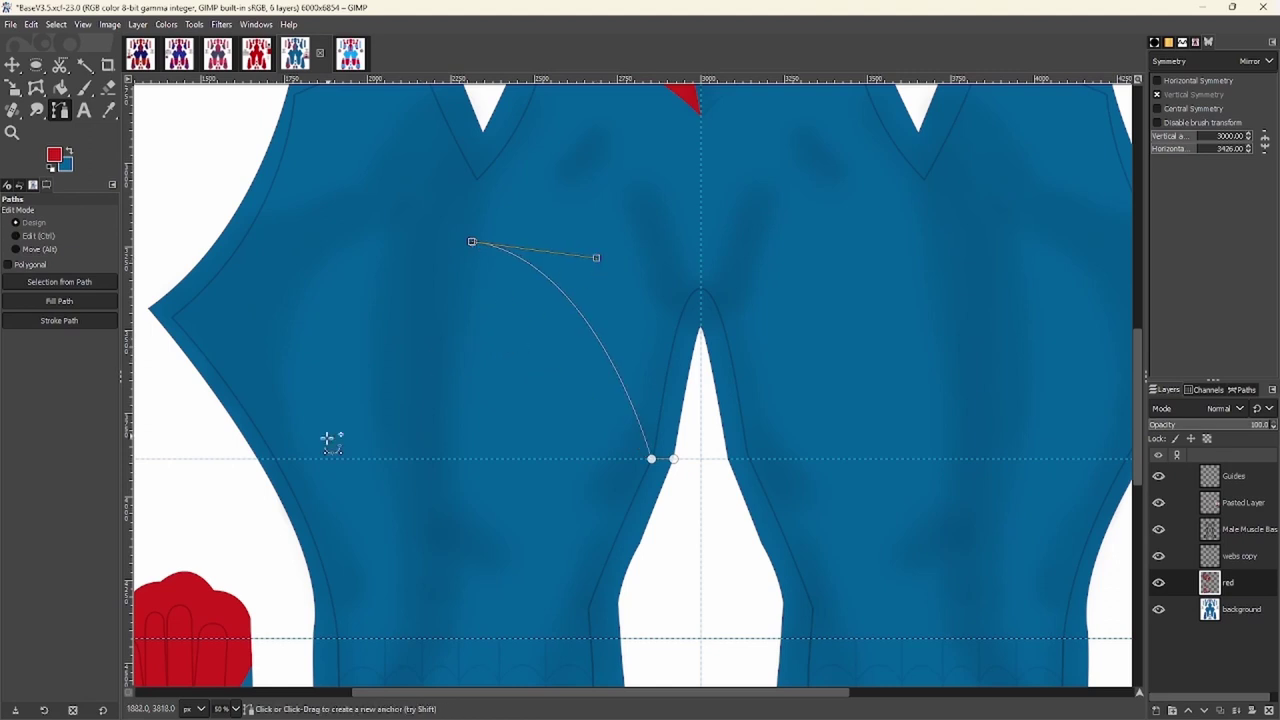
left_click_drag(277, 459, 325, 238)
Reshape the panel path's right and left curved edges
scroll(286, 508, "up", 4)
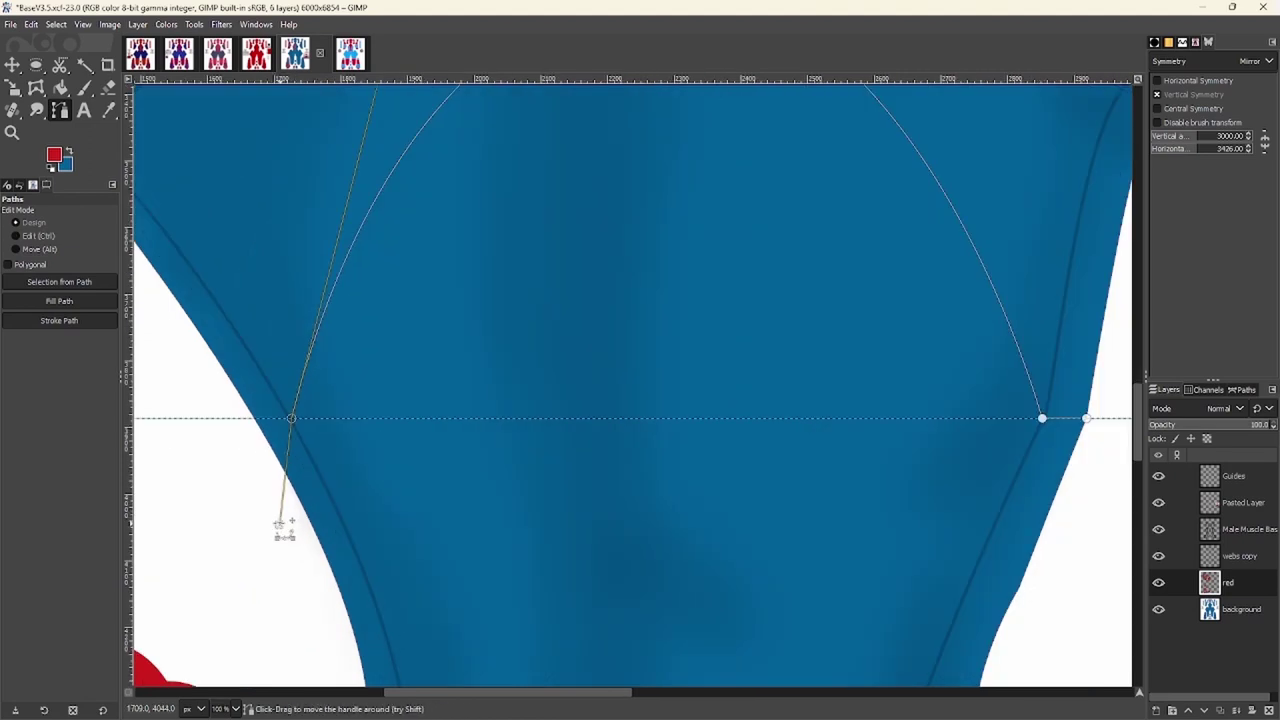
scroll(349, 323, "down", 4)
left_click_drag(586, 246, 512, 395)
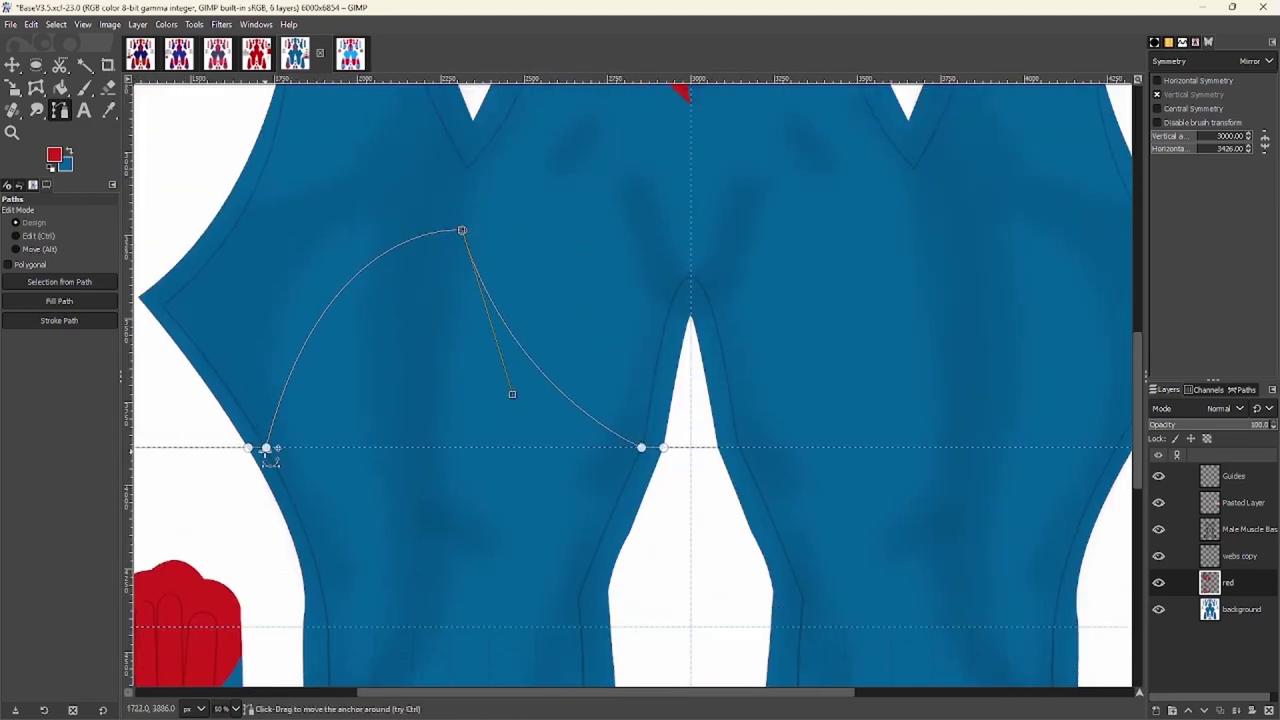
left_click_drag(266, 450, 403, 398)
scroll(408, 390, "down", 2)
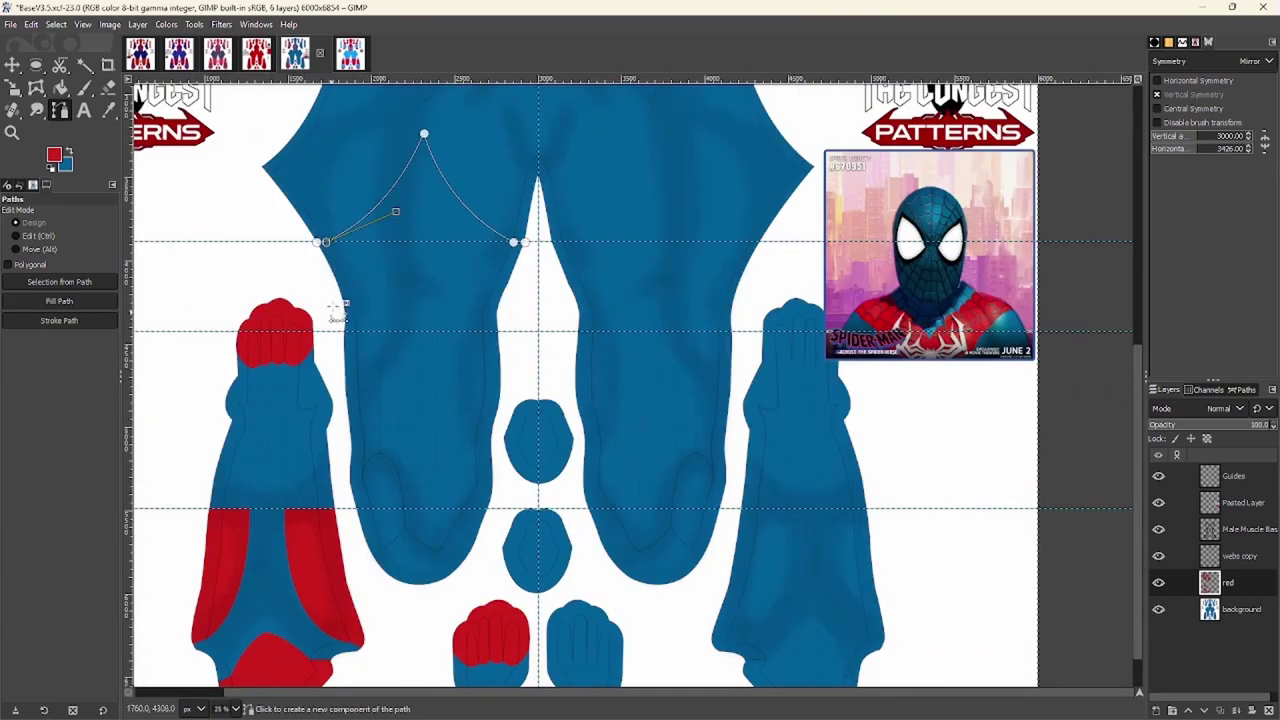
scroll(344, 314, "up", 4)
scroll(400, 434, "down", 4)
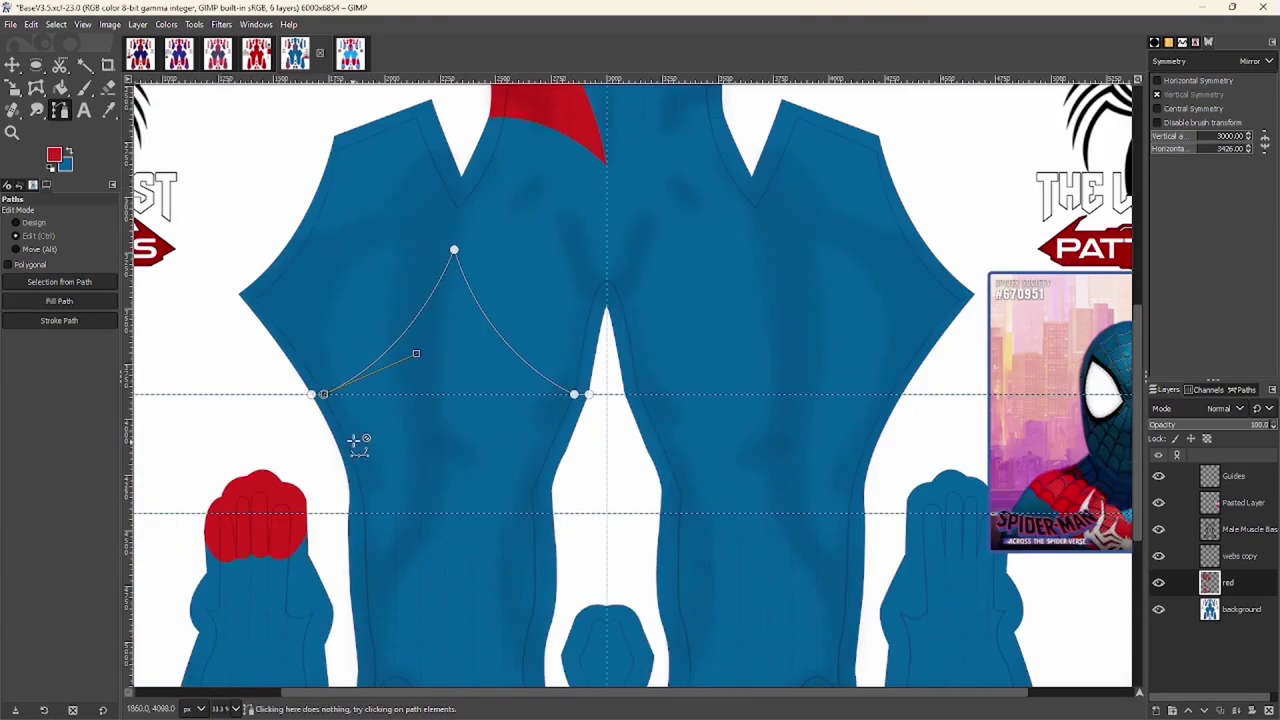
scroll(358, 440, "up", 4)
scroll(406, 380, "down", 2)
scroll(374, 374, "up", 2)
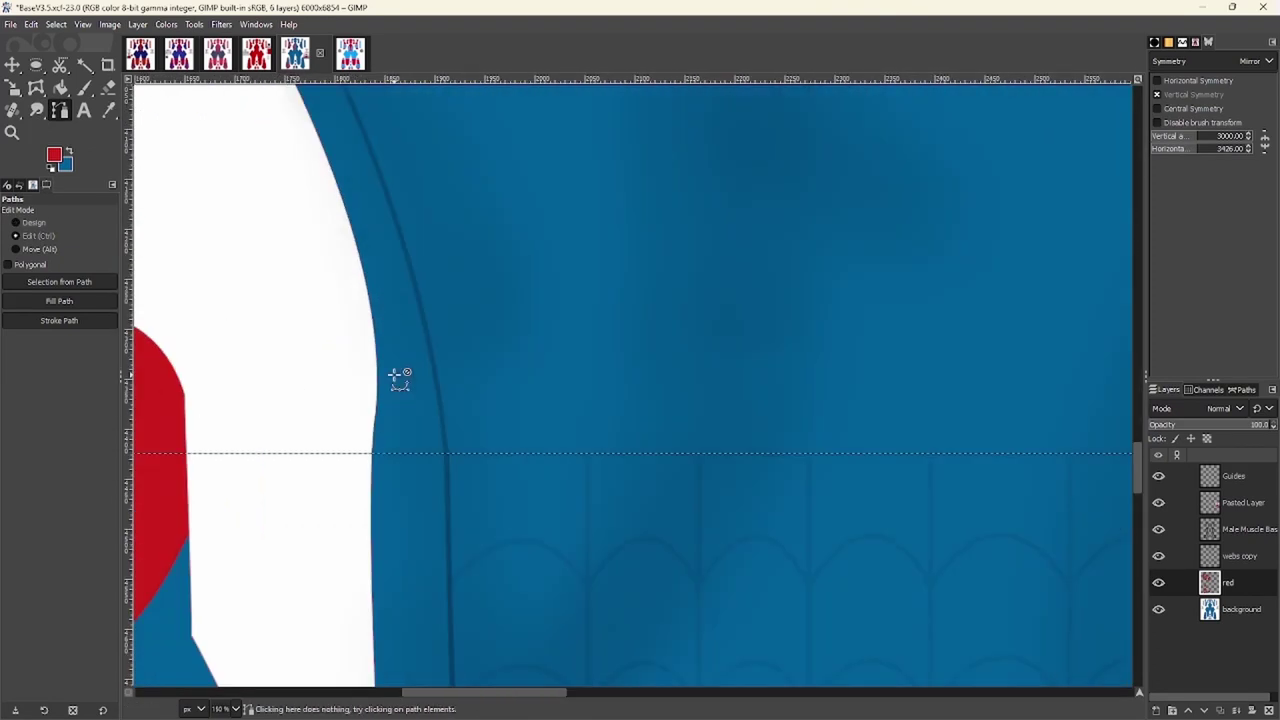
scroll(380, 410, "down", 3)
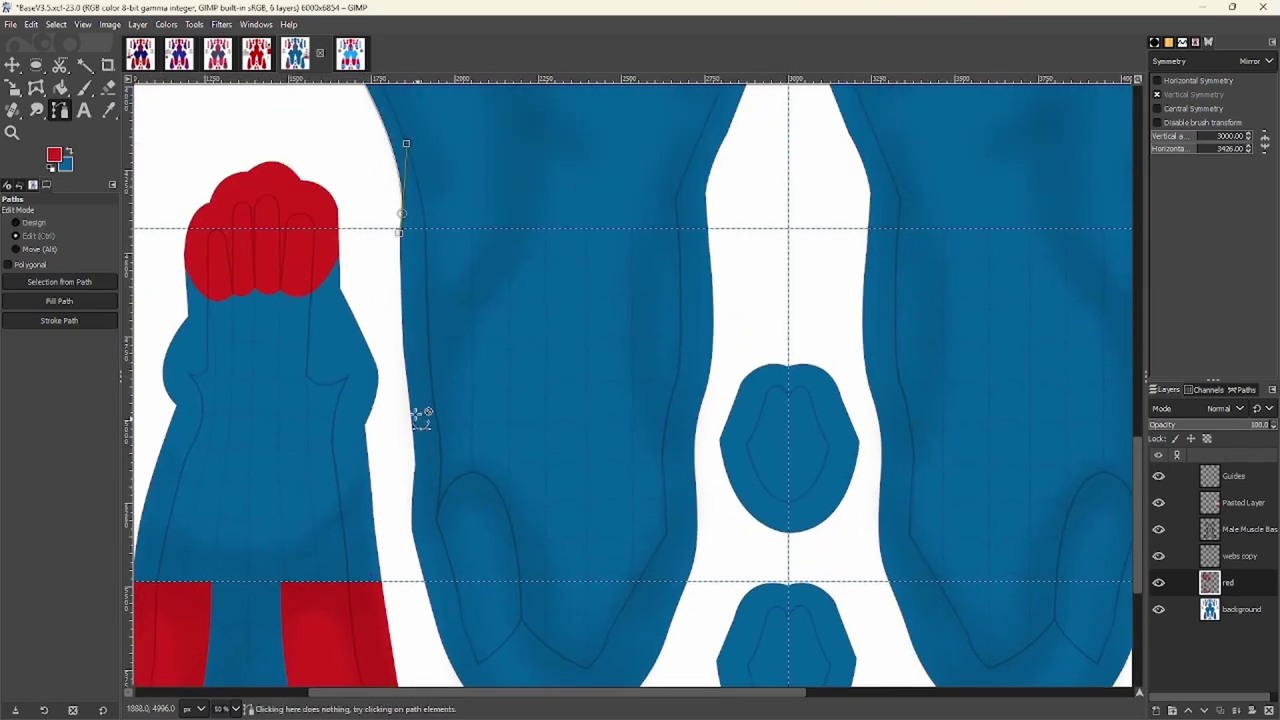
scroll(432, 238, "up", 5)
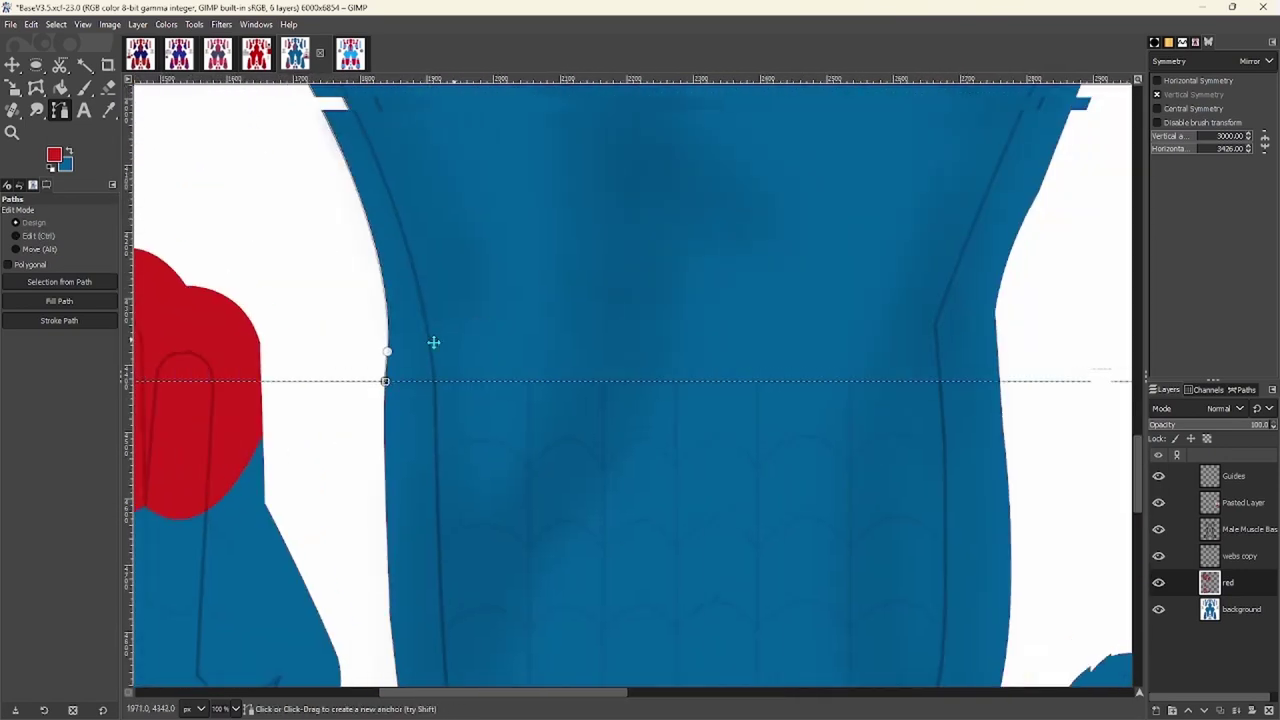
scroll(581, 330, "up", 3)
scroll(581, 330, "right", 3)
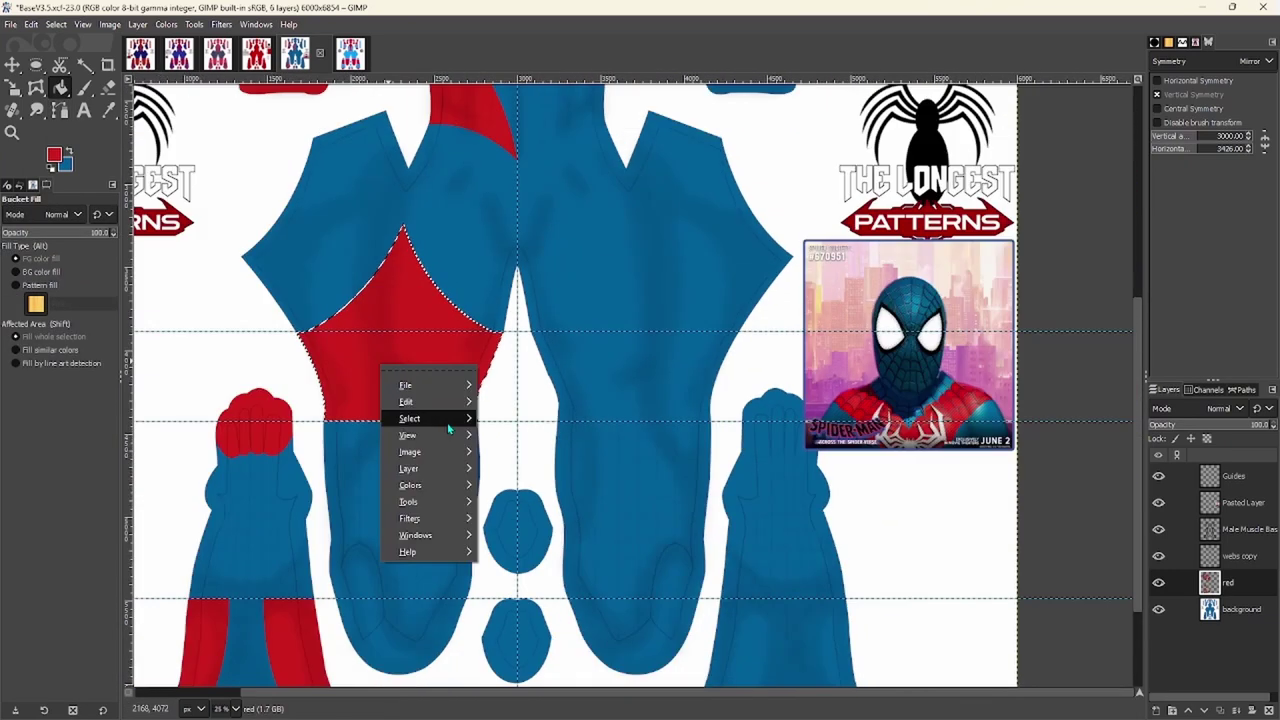
left_click(406, 417)
scroll(360, 505, "up", 4)
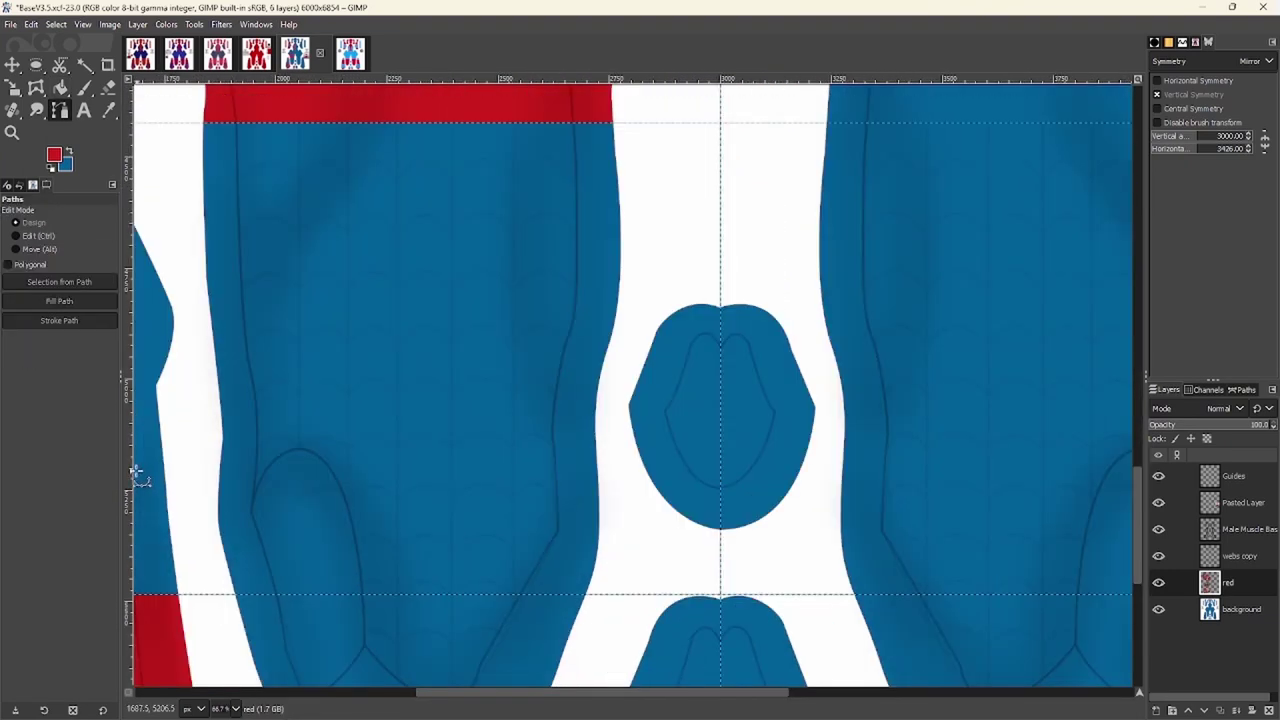
scroll(450, 512, "up", 4)
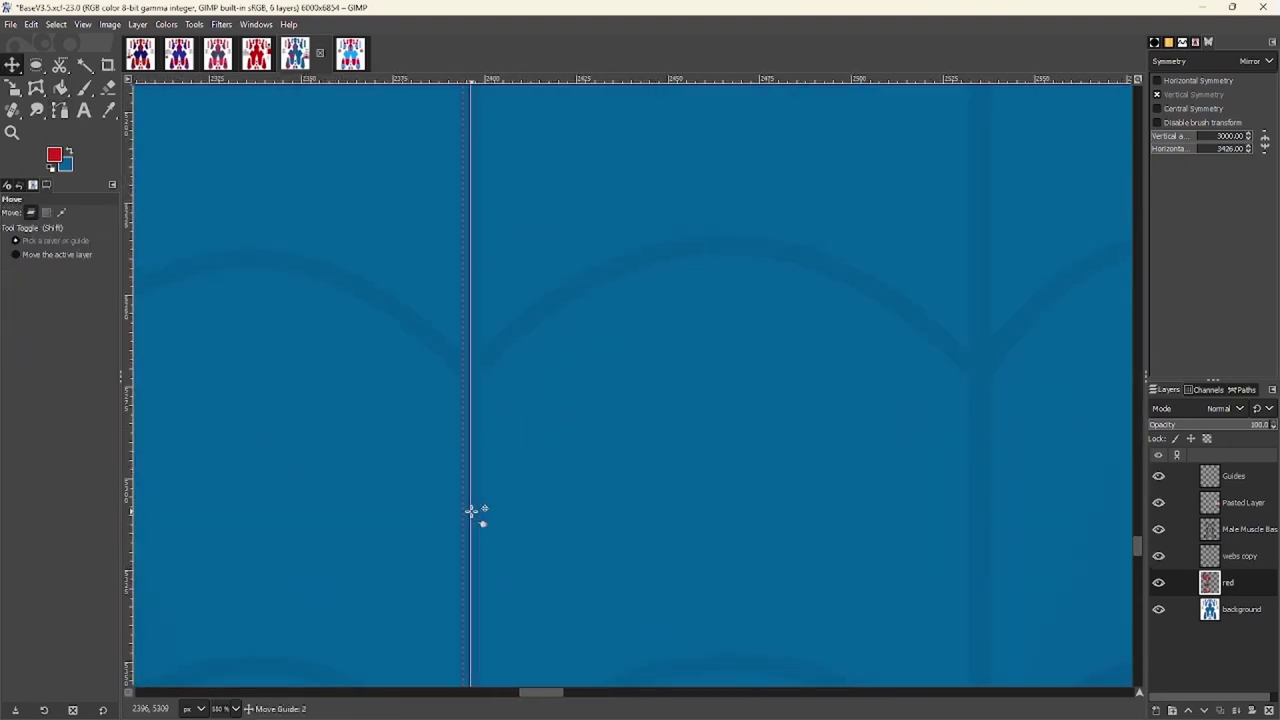
Turn the panel path into a selection, then copy and paste the panel
key("b")
scroll(414, 466, "down", 3)
scroll(586, 380, "up", 2)
scroll(569, 363, "down", 2)
scroll(560, 437, "left", 1)
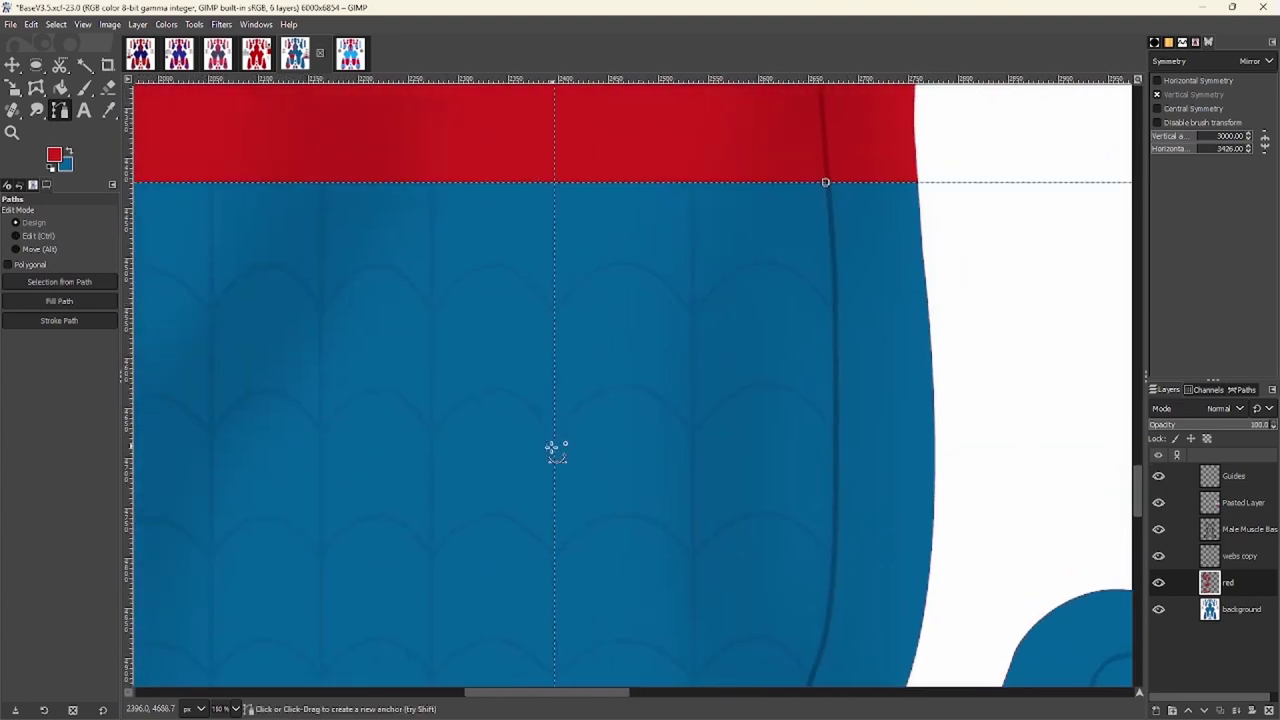
scroll(557, 186, "up", 3)
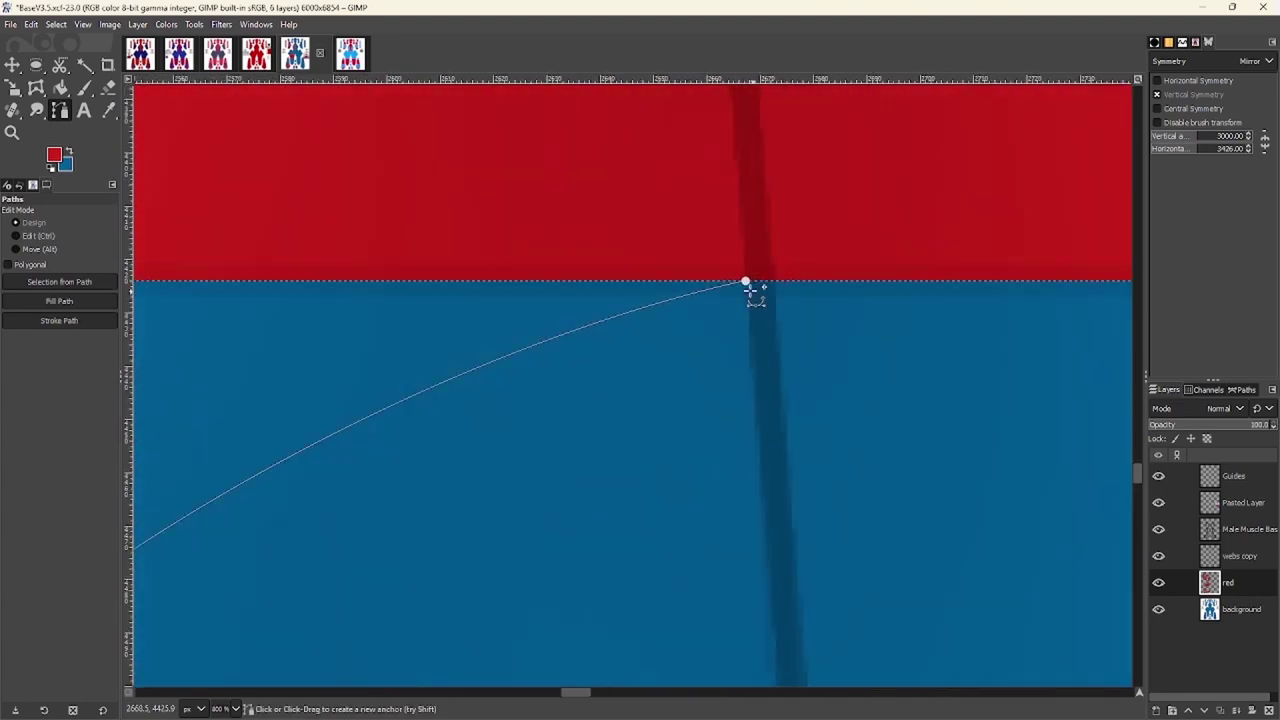
scroll(749, 283, "down", 2)
scroll(206, 477, "down", 1)
scroll(337, 451, "up", 5)
scroll(765, 425, "down", 6)
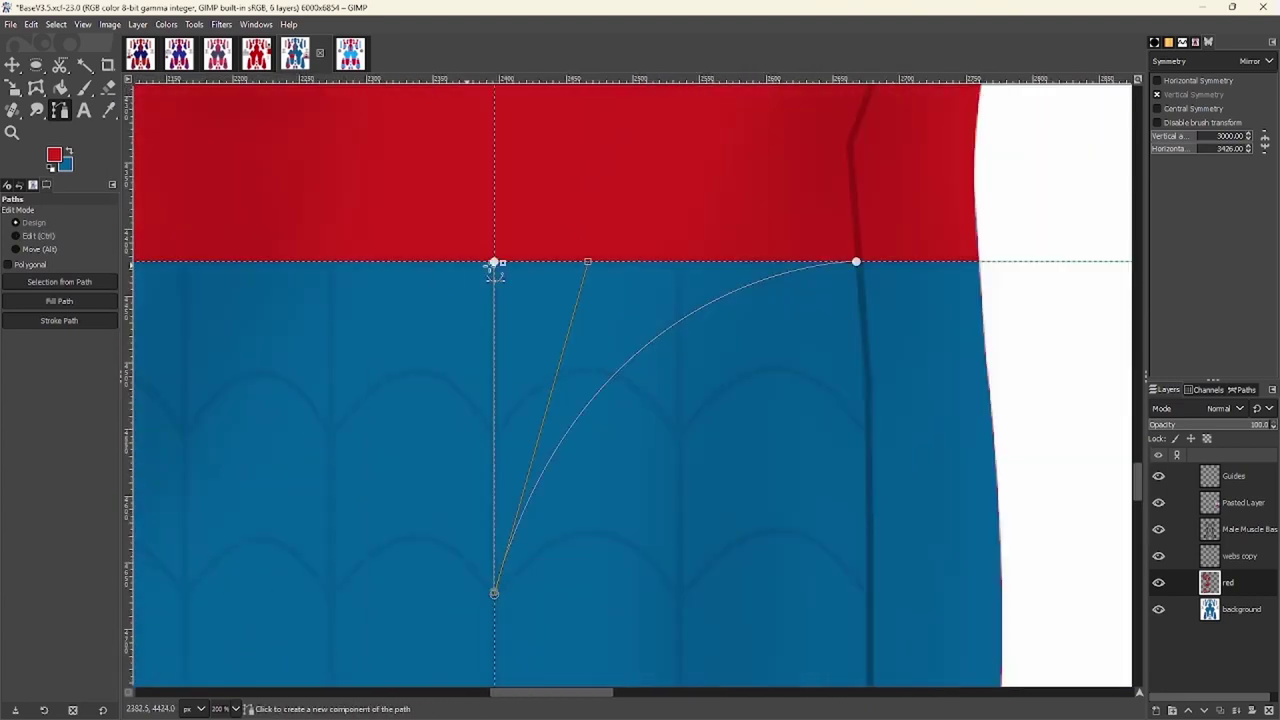
key("shift+v")
key("ctrl+c")
key("ctrl+v")
Flip the pasted panel horizontally, move it to the left and anchor it
right_click(571, 329)
left_click(900, 600)
left_click_drag(640, 330, 279, 330)
right_click(430, 325)
mouse_move(488, 390)
left_click(309, 434)
Duplicate the red layer, flip the copy horizontally and merge it down
key("b")
scroll(491, 297, "down", 6)
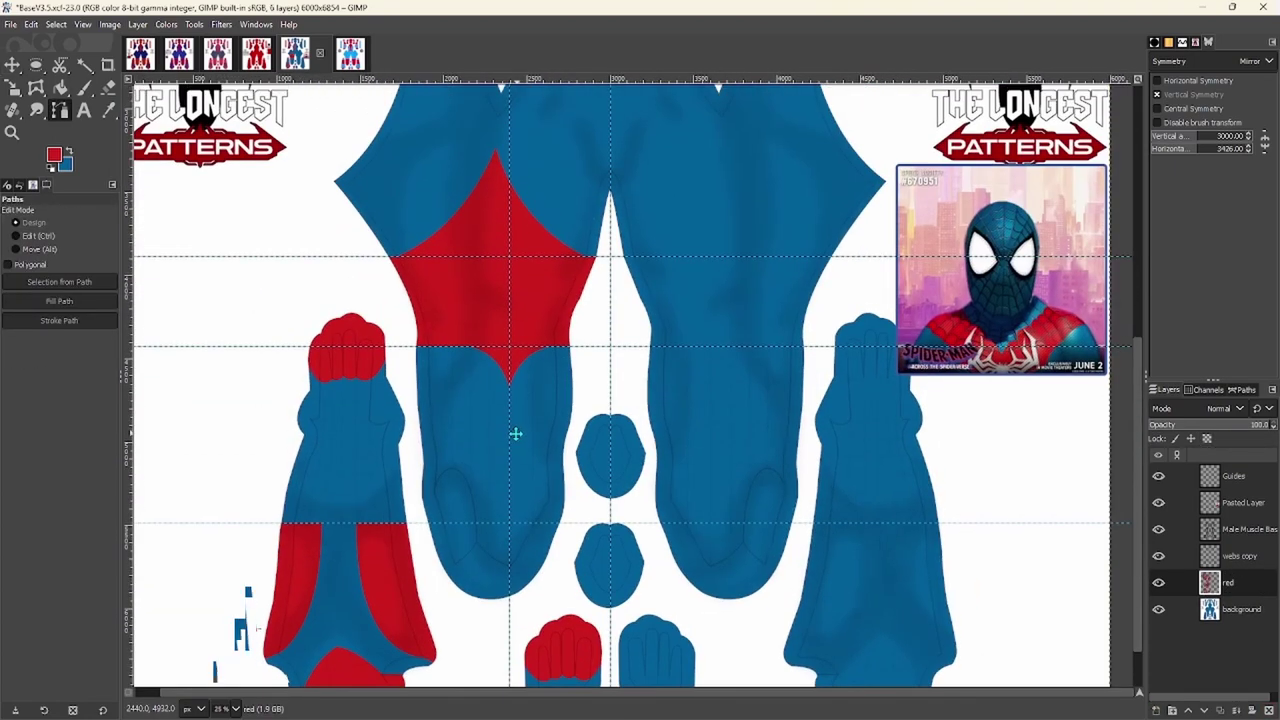
scroll(505, 455, "up", 5)
scroll(586, 509, "down", 6)
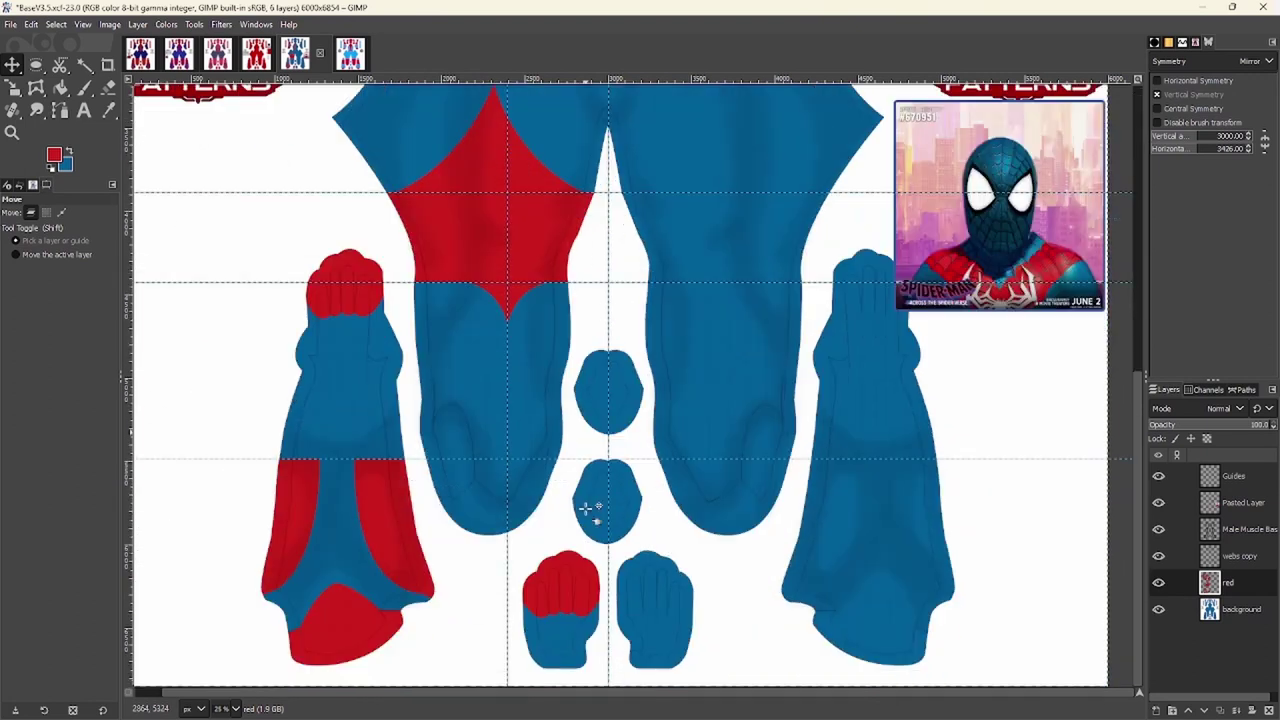
key("shift+ctrl+d")
right_click(412, 438)
mouse_move(437, 528)
mouse_move(586, 625)
left_click(718, 588)
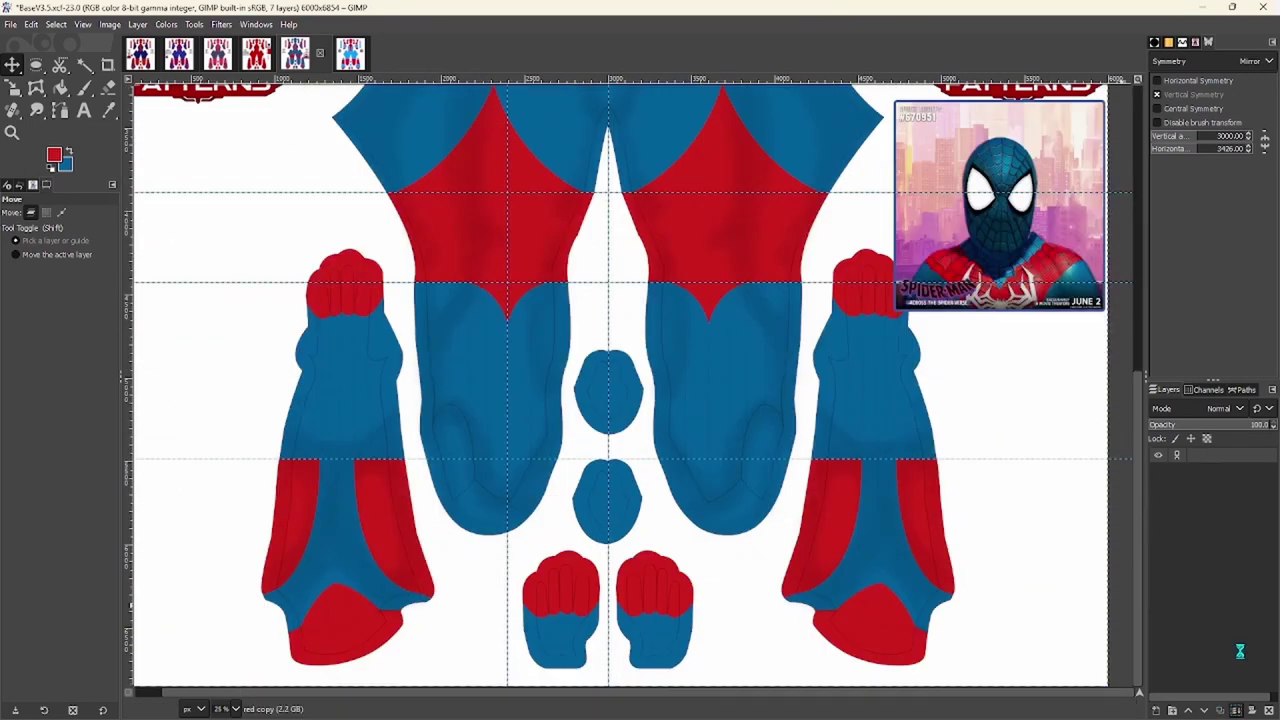
left_click(1240, 609)
Fill the small middle ovals red, drop the selection and reset colours to black and white
key("u")
key("b")
left_click(1228, 582)
right_click(609, 391)
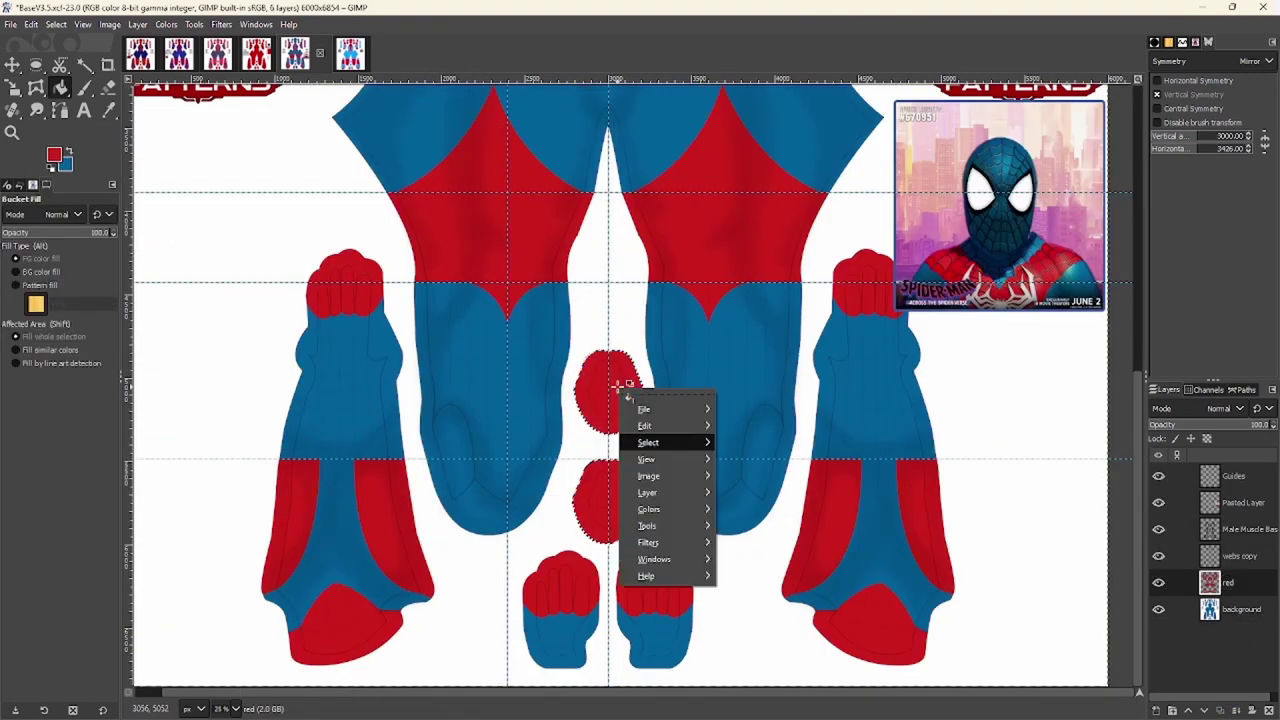
key("Escape")
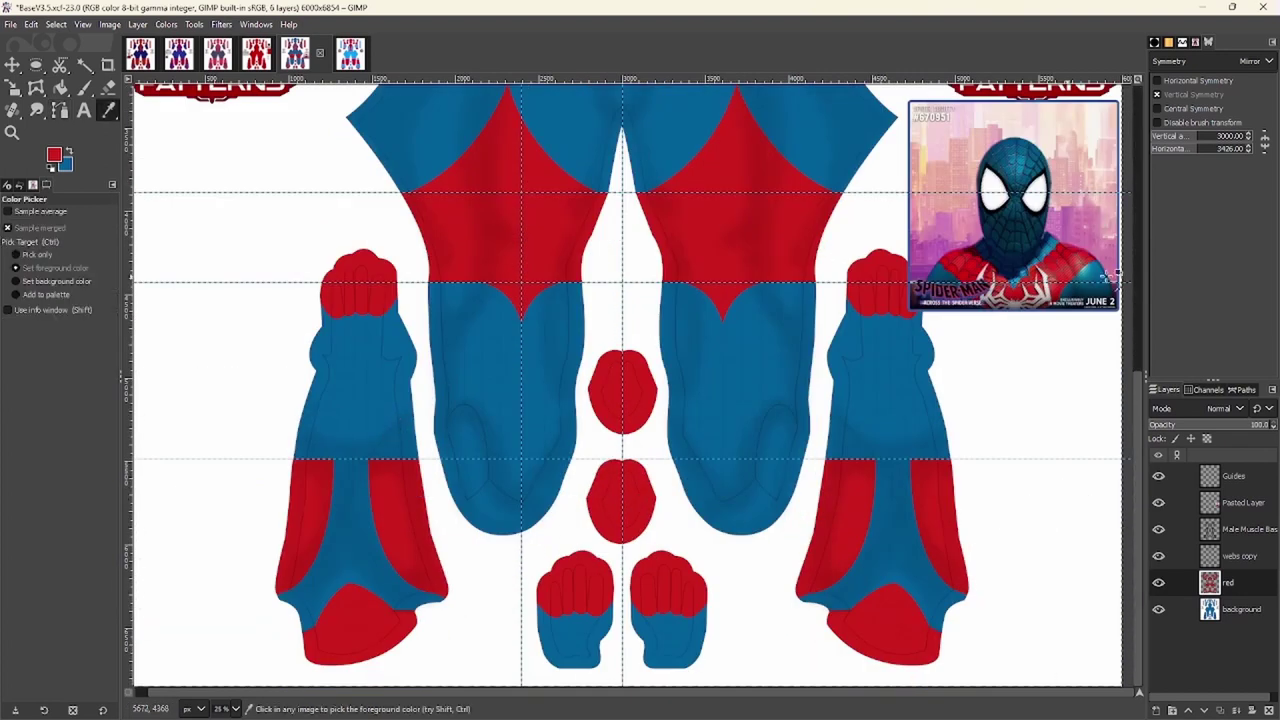
scroll(1070, 285, "up", 4)
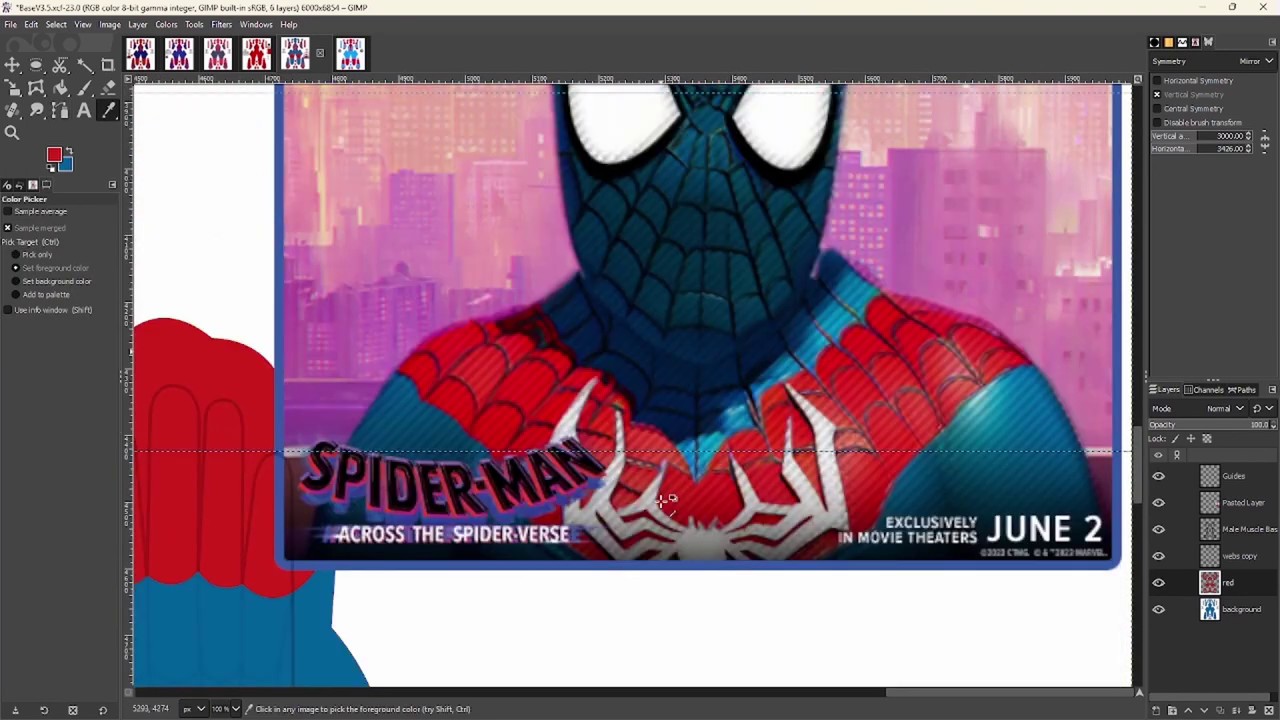
key("d")
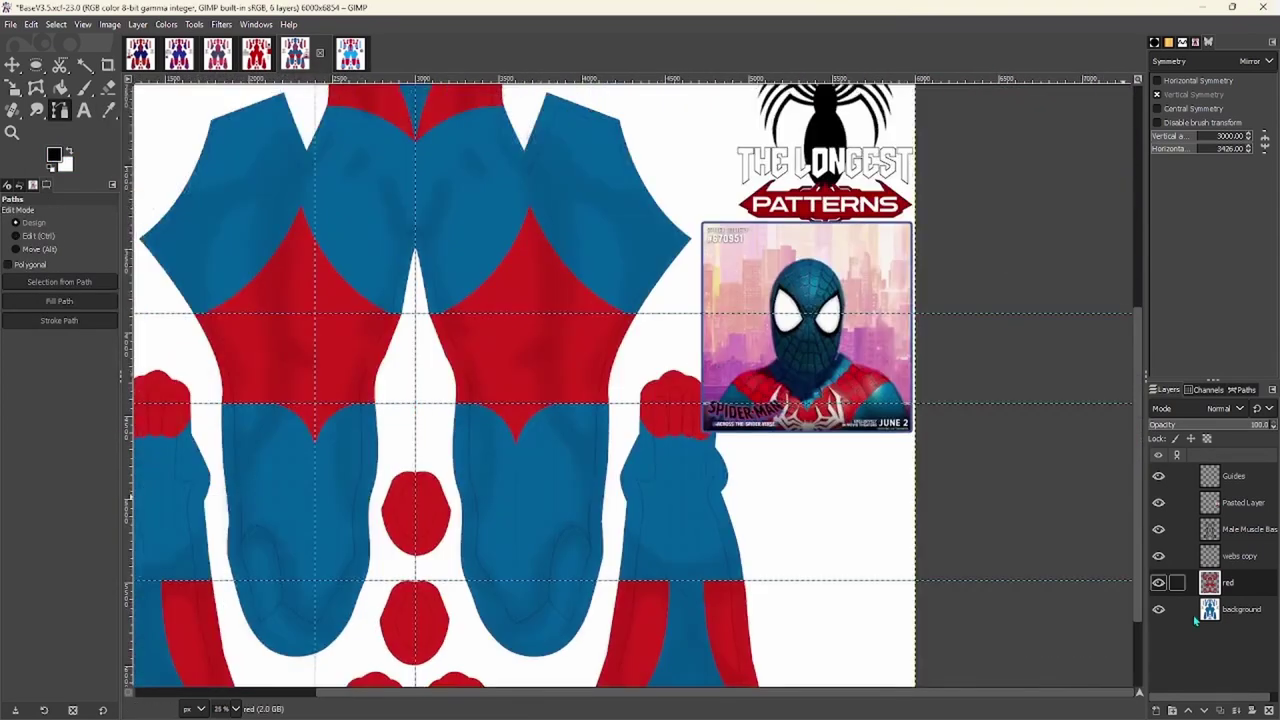
Create a new layer named 'webs'
left_click(1157, 710)
type("webs")
left_click(1177, 698)
key("p")
Trace a path along the red chest V's edge and stroke it in black
key("b")
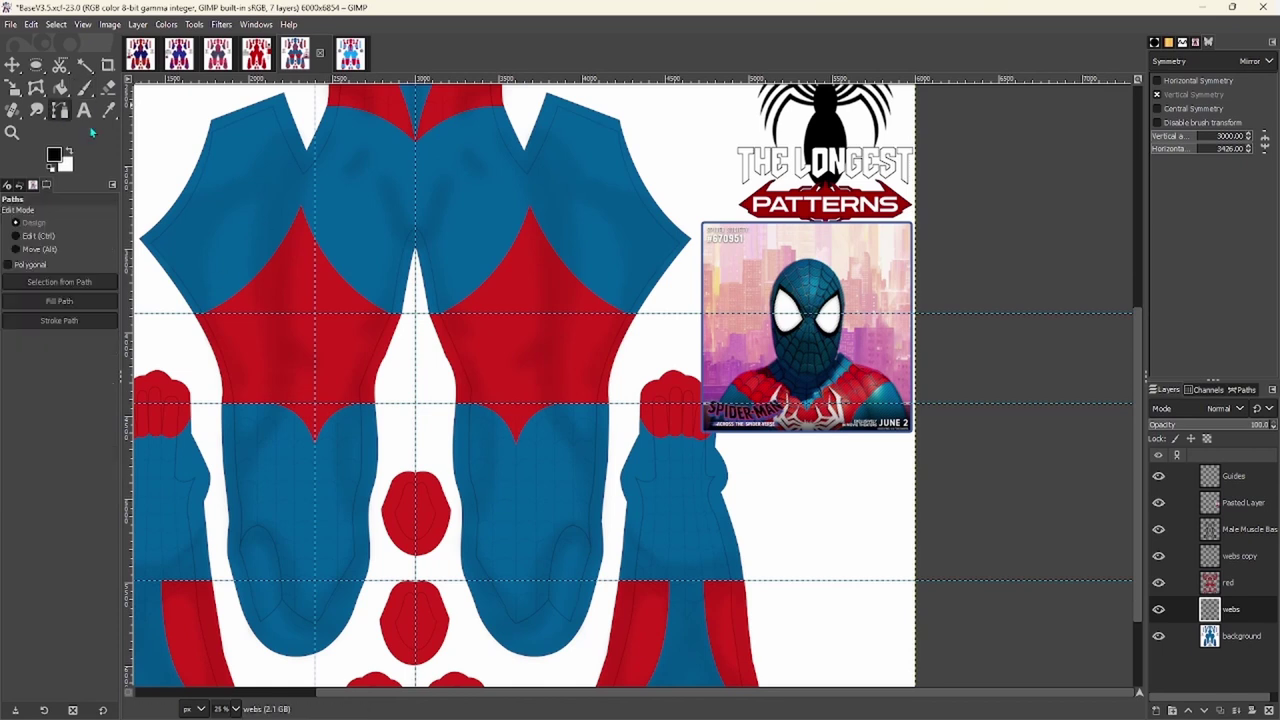
scroll(320, 200, "up", 10)
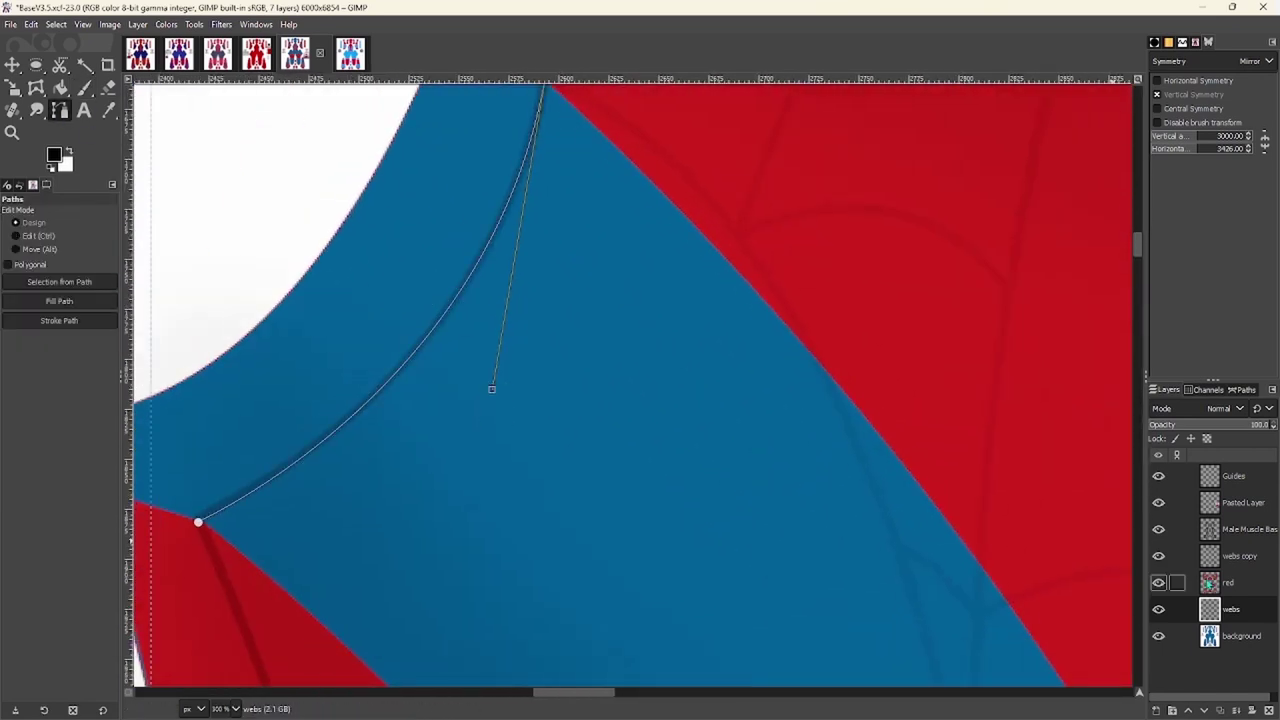
left_click(59, 320)
left_click(163, 440)
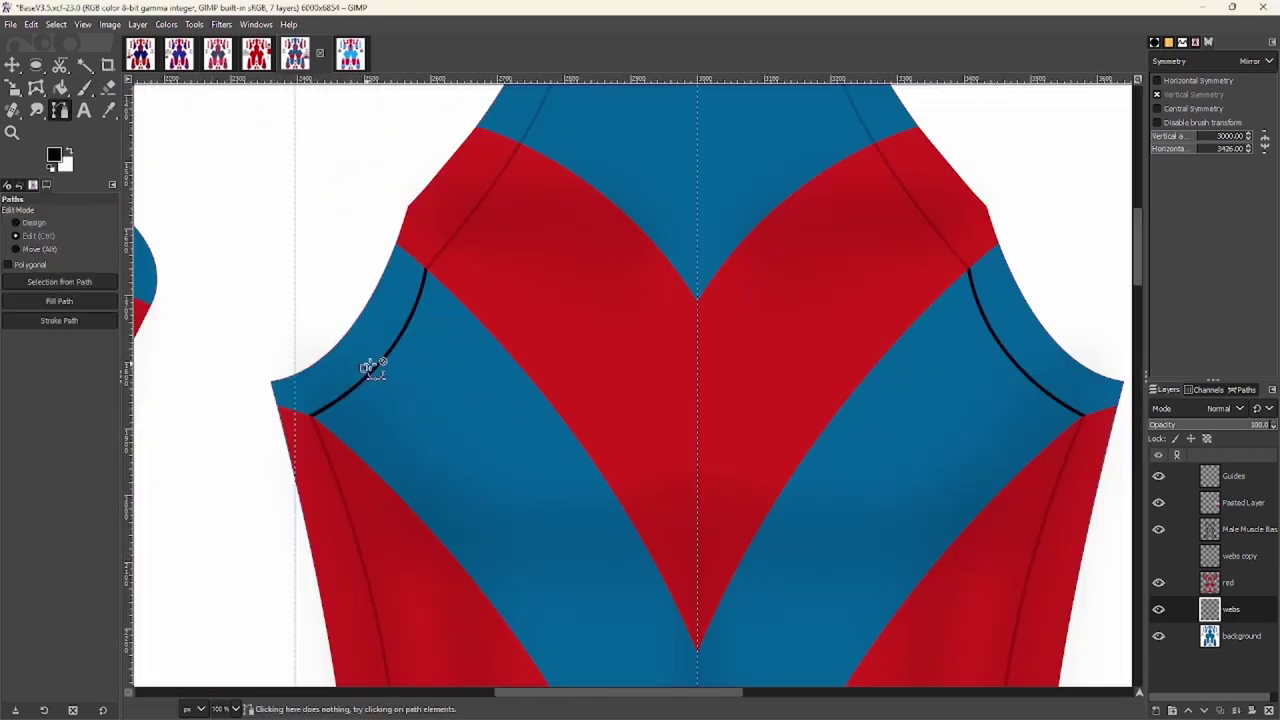
scroll(372, 368, "up", 8)
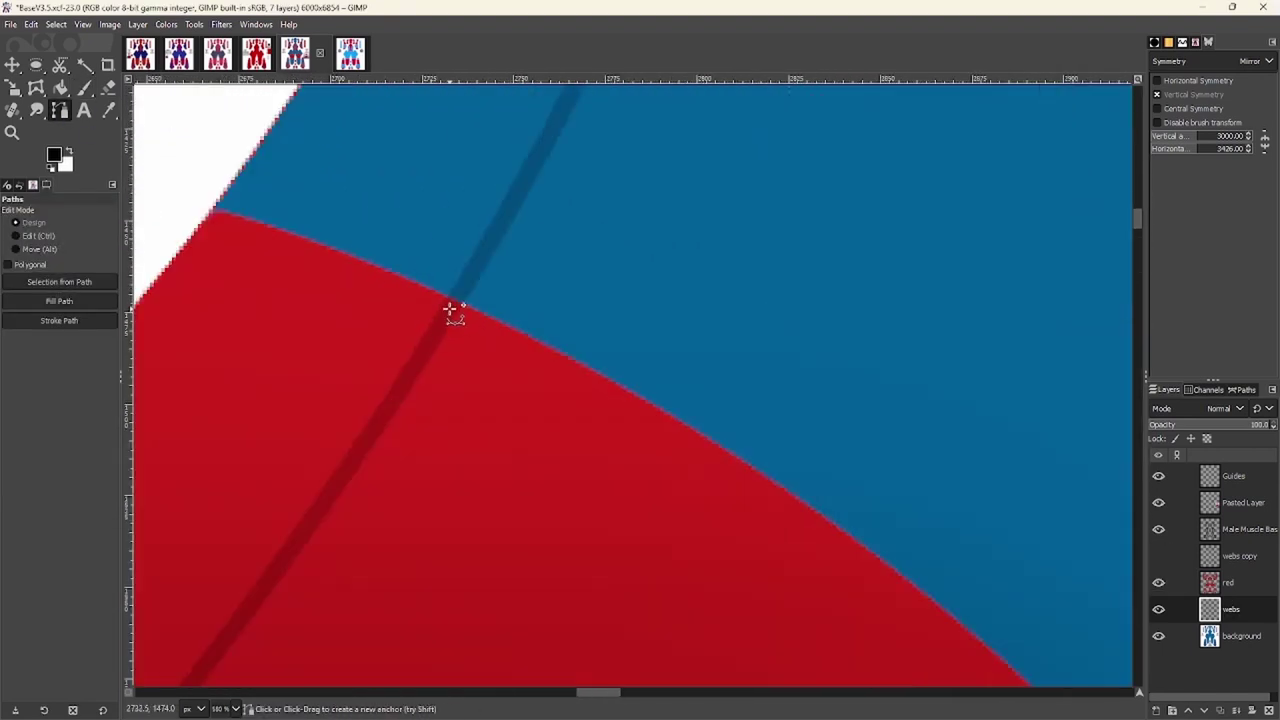
scroll(423, 343, "down", 8)
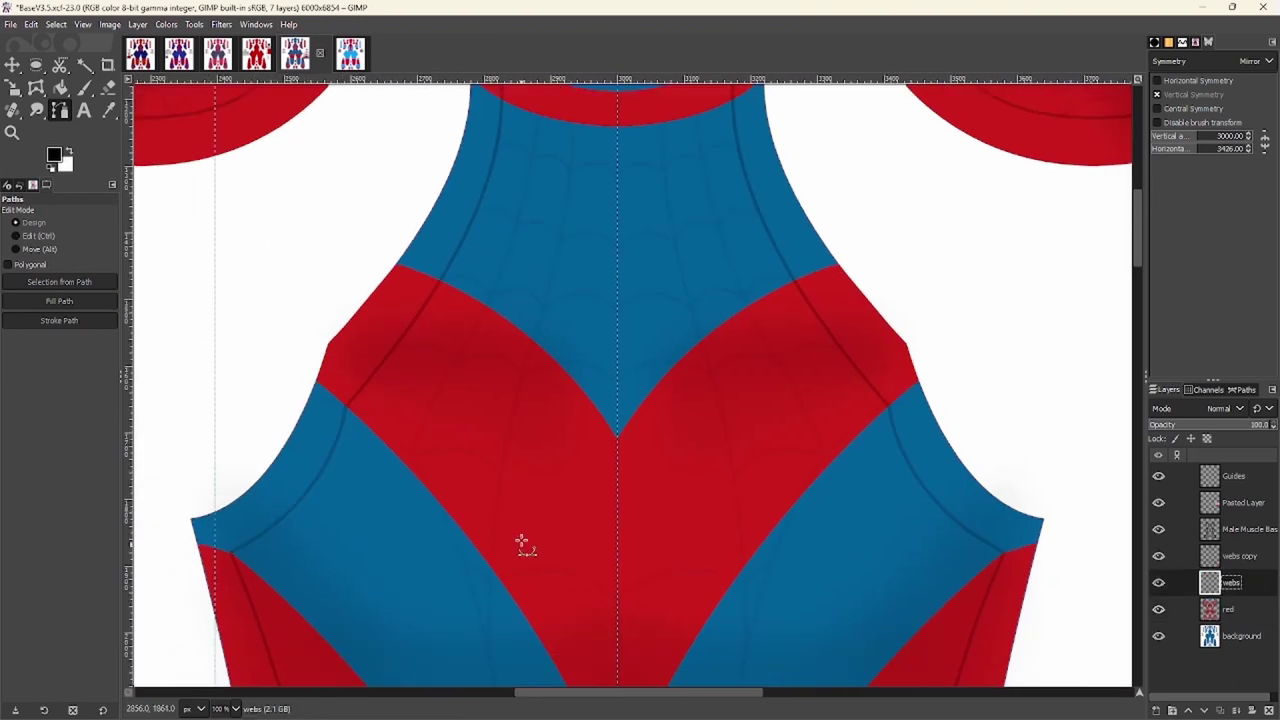
scroll(521, 543, "up", 5)
left_click(617, 435)
left_click_drag(399, 260, 562, 310)
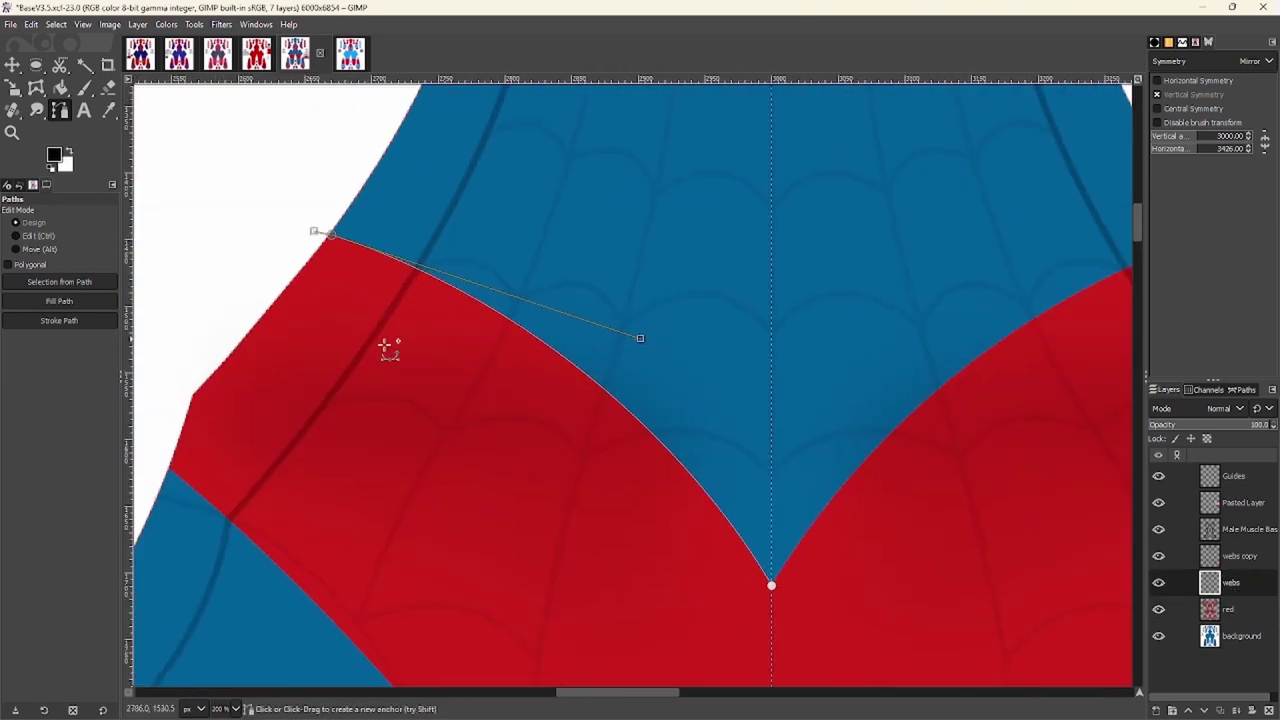
left_click(71, 316, "shift")
Stroke black outlines along the waist band's edge and its upper edge
scroll(503, 471, "down", 5)
scroll(423, 323, "up", 2)
left_click_drag(665, 421, 1088, 420)
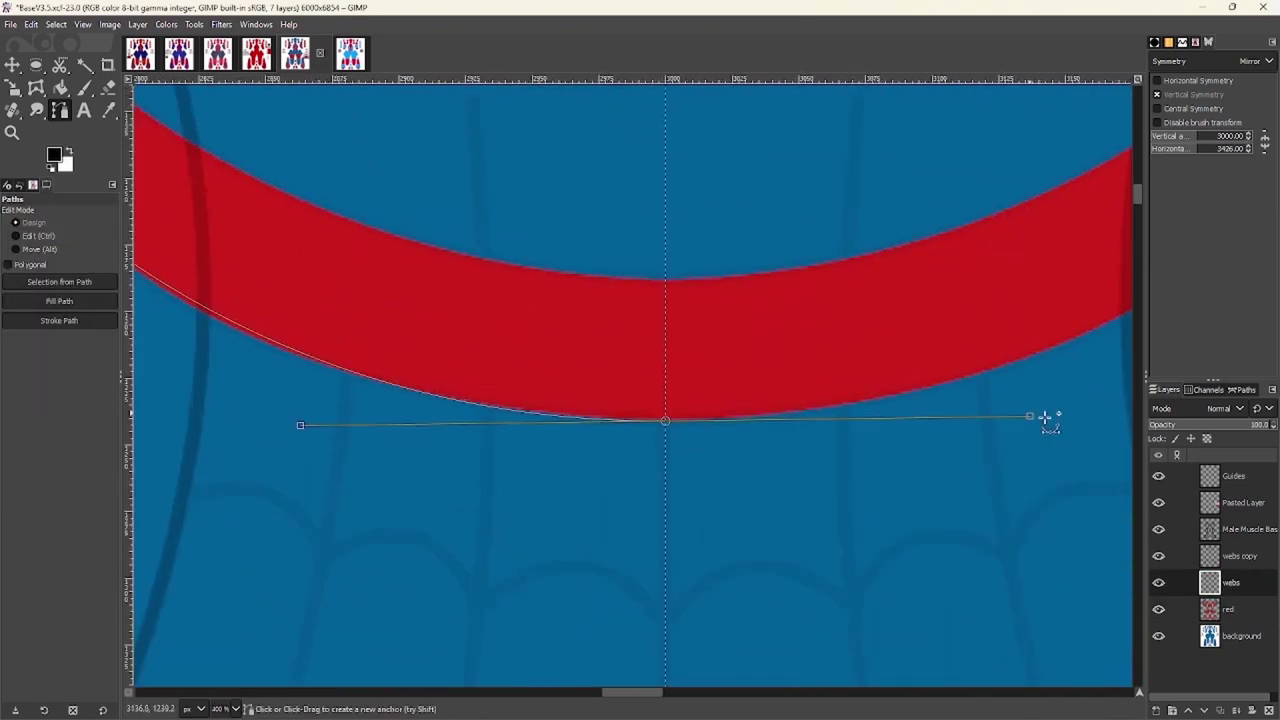
left_click(59, 320)
left_click(163, 437)
left_click(669, 277)
scroll(669, 277, "up", 3)
scroll(669, 277, "left", 5)
left_click_drag(380, 180, 403, 197)
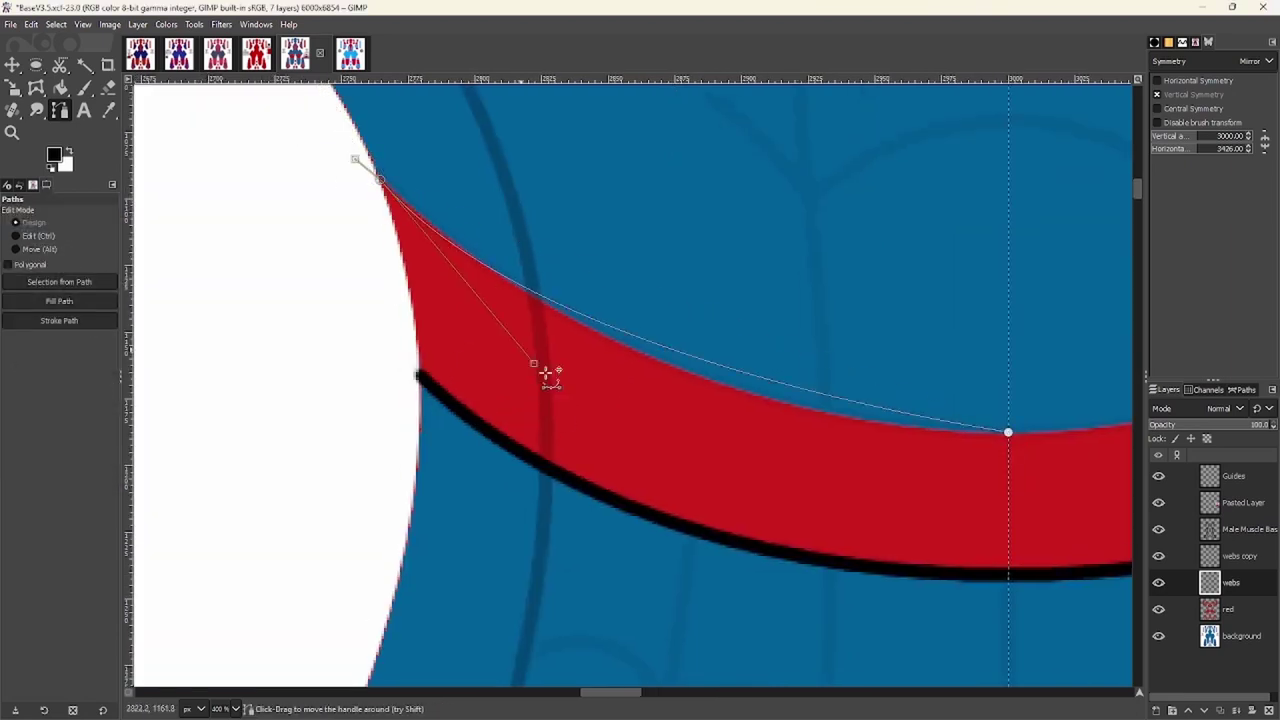
left_click(59, 320)
left_click(157, 440)
Trace the band's lower and top edges with a path and stroke it in black
scroll(506, 289, "down", 3)
scroll(397, 486, "up", 4)
scroll(503, 370, "down", 2)
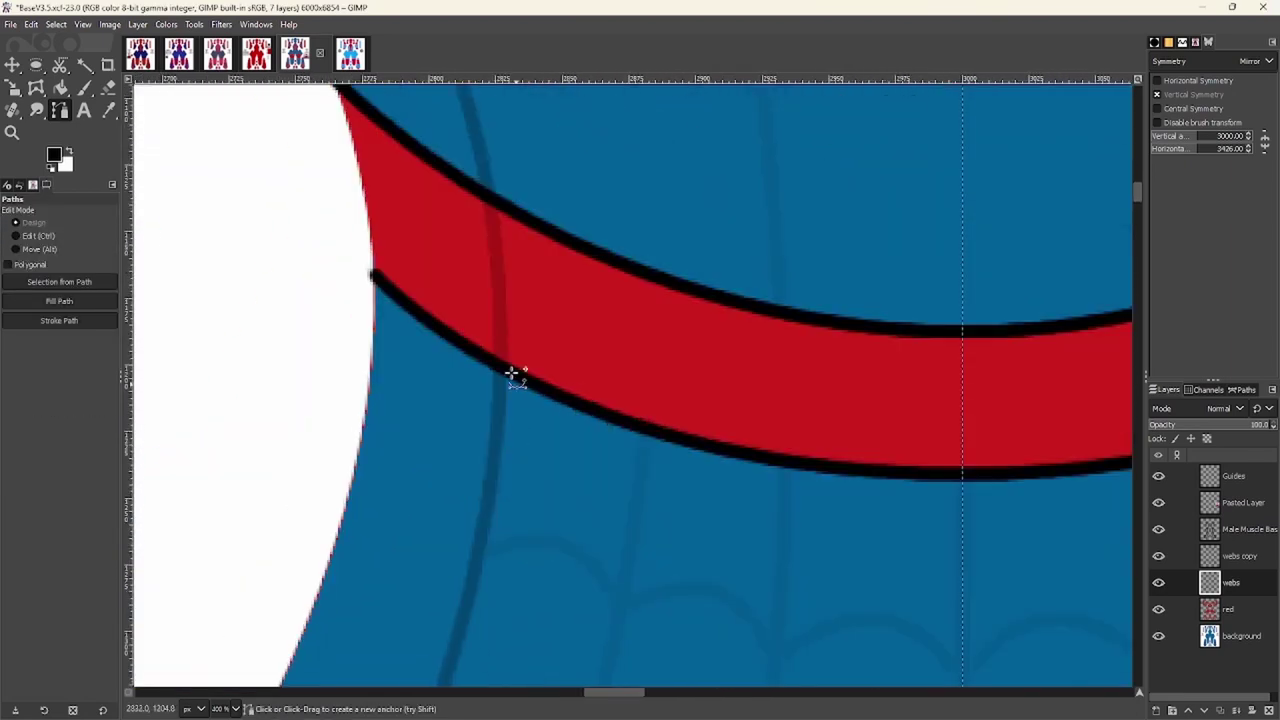
left_click(503, 370)
scroll(503, 370, "down", 2)
left_click_drag(427, 181, 427, 360)
scroll(465, 452, "up", 1)
scroll(423, 560, "up", 5)
left_click(423, 571)
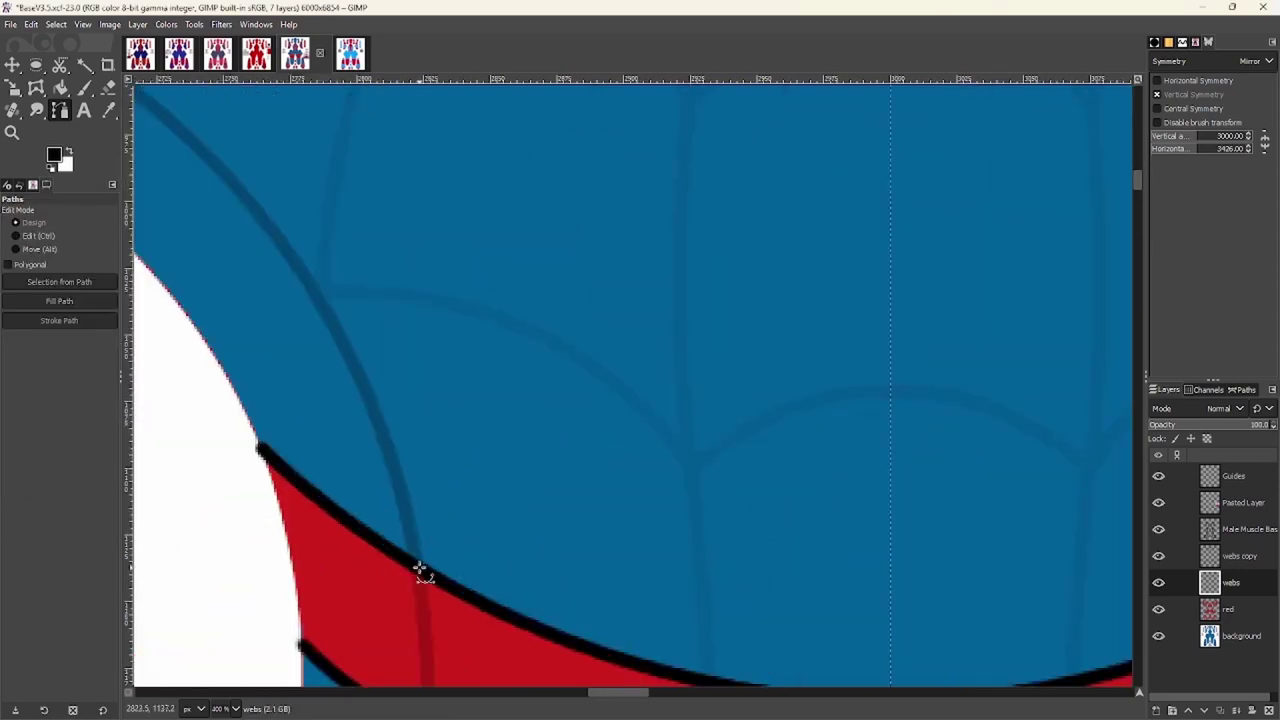
scroll(397, 334, "left", 2)
left_click_drag(255, 199, 325, 247)
scroll(557, 260, "up", 5)
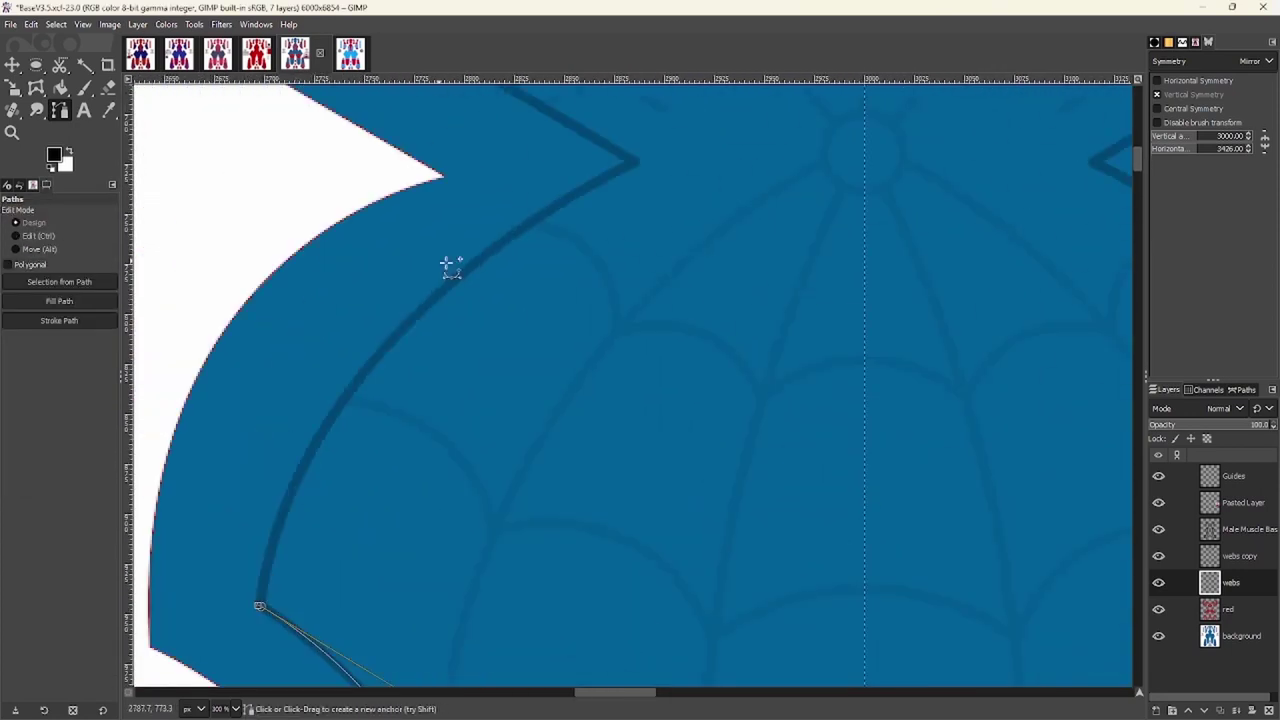
left_click_drag(684, 116, 334, 274)
Start a path from the V tip to the panel junction, then set the foreground colour to red
scroll(786, 448, "up", 3)
left_click(59, 320)
left_click(163, 437)
scroll(417, 274, "down", 3)
scroll(417, 257, "up", 2)
scroll(557, 472, "up", 4)
left_click(557, 472)
scroll(557, 472, "down", 5)
scroll(517, 294, "up", 3)
left_click(243, 134)
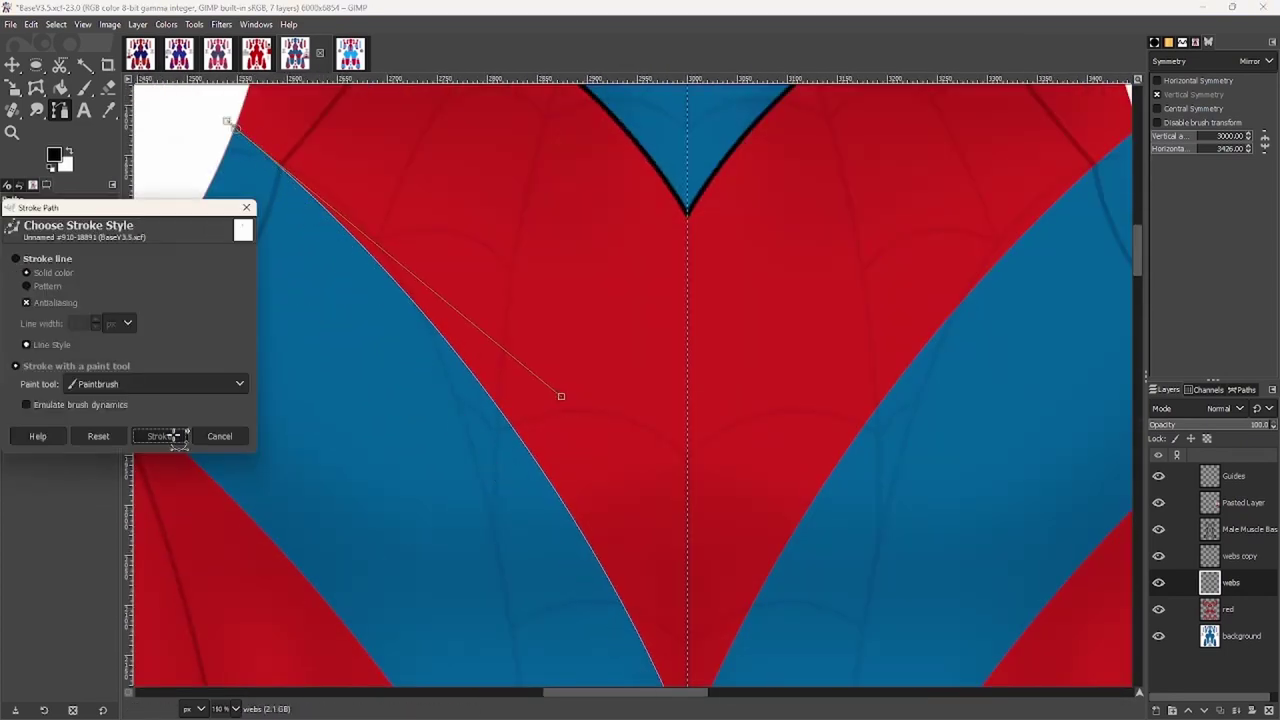
scroll(414, 240, "up", 4)
scroll(534, 471, "down", 3)
scroll(645, 613, "up", 2)
scroll(645, 613, "down", 2)
left_click(610, 582)
scroll(612, 582, "down", 2)
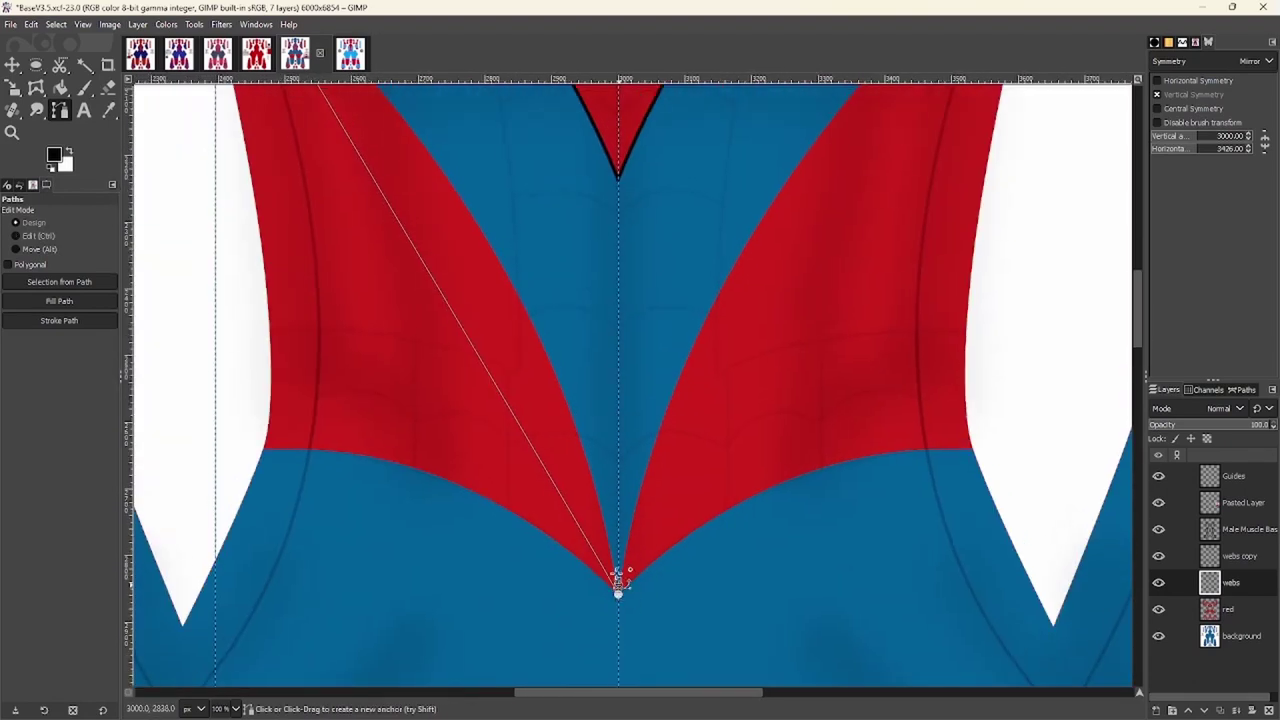
left_click(54, 155)
left_click(383, 297)
Convert the path near the V tip to a selection and cut the red pixels inside it
key("p")
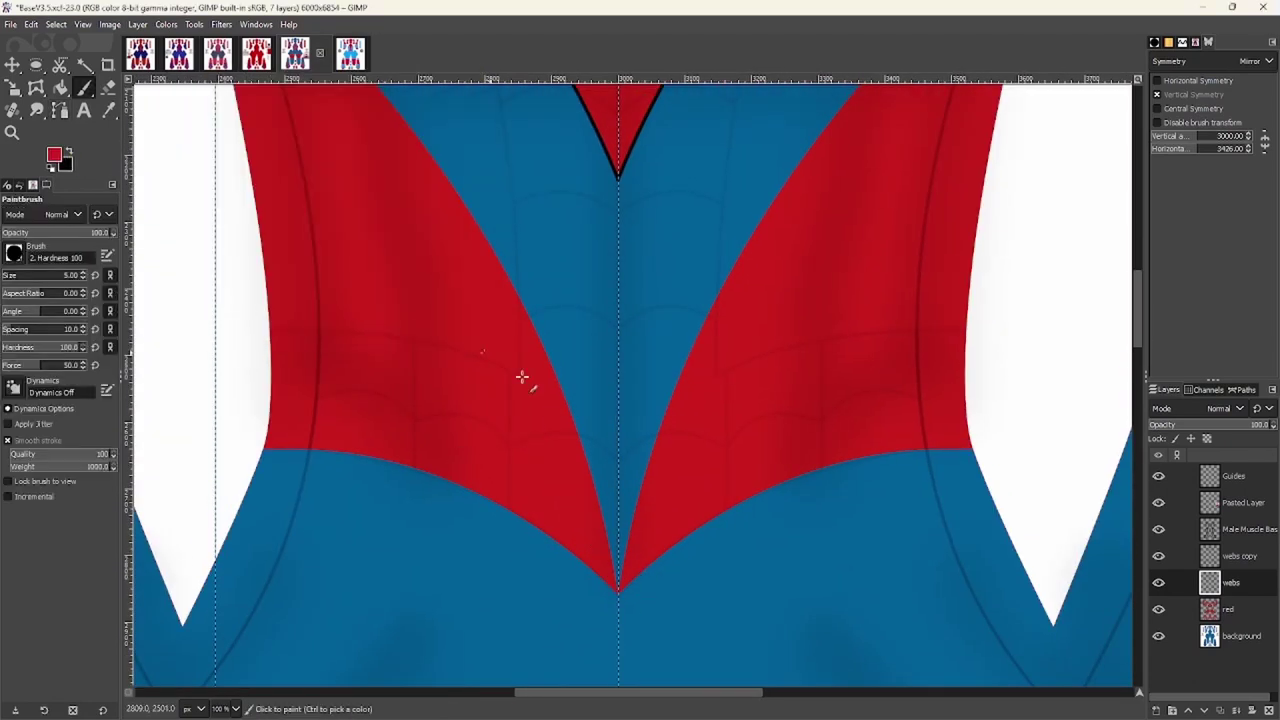
scroll(520, 443, "down", 2)
scroll(1030, 570, "down", 2)
scroll(951, 540, "down", 3)
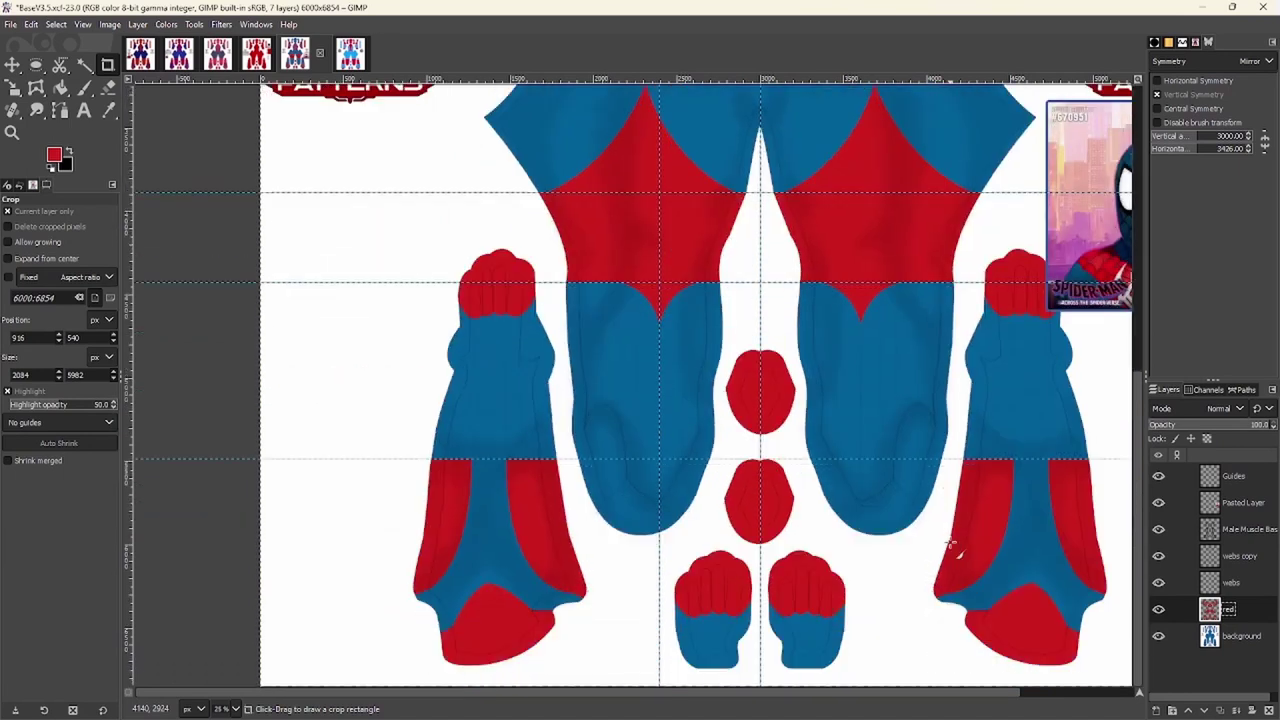
scroll(951, 540, "up", 5)
key("shift+e")
scroll(755, 443, "up", 7)
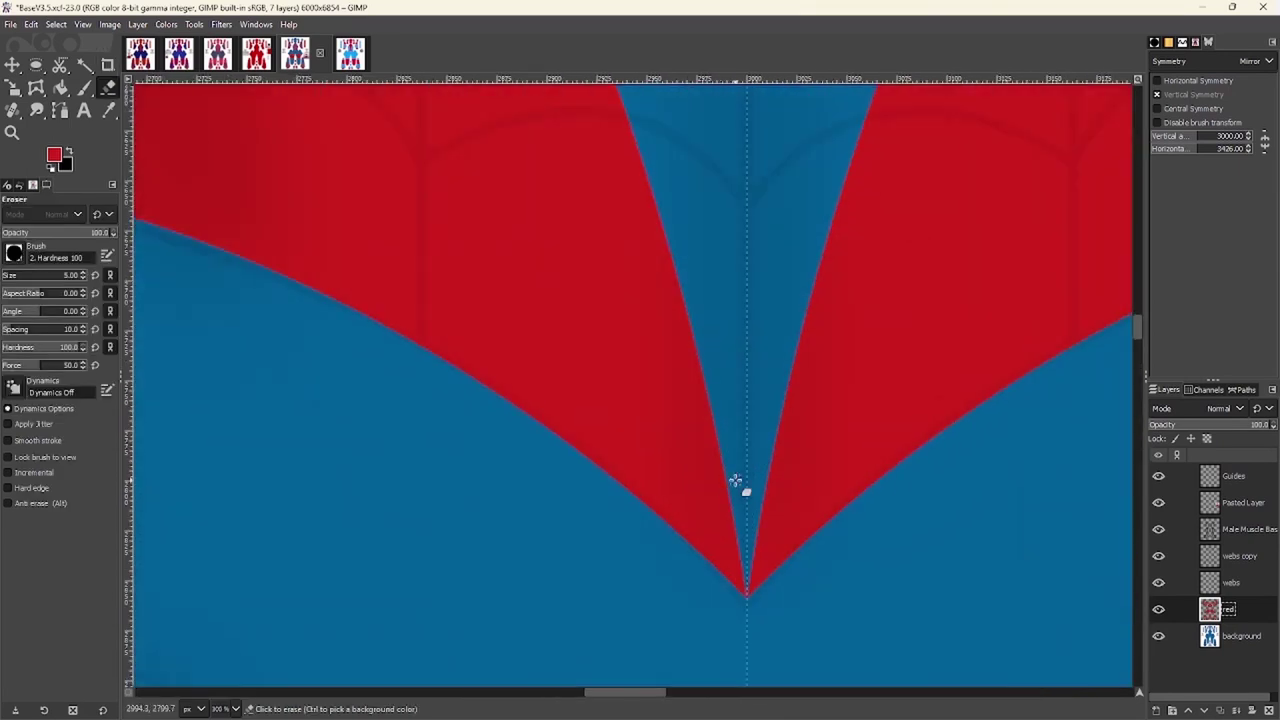
scroll(735, 482, "down", 6)
key("b")
left_click(589, 486)
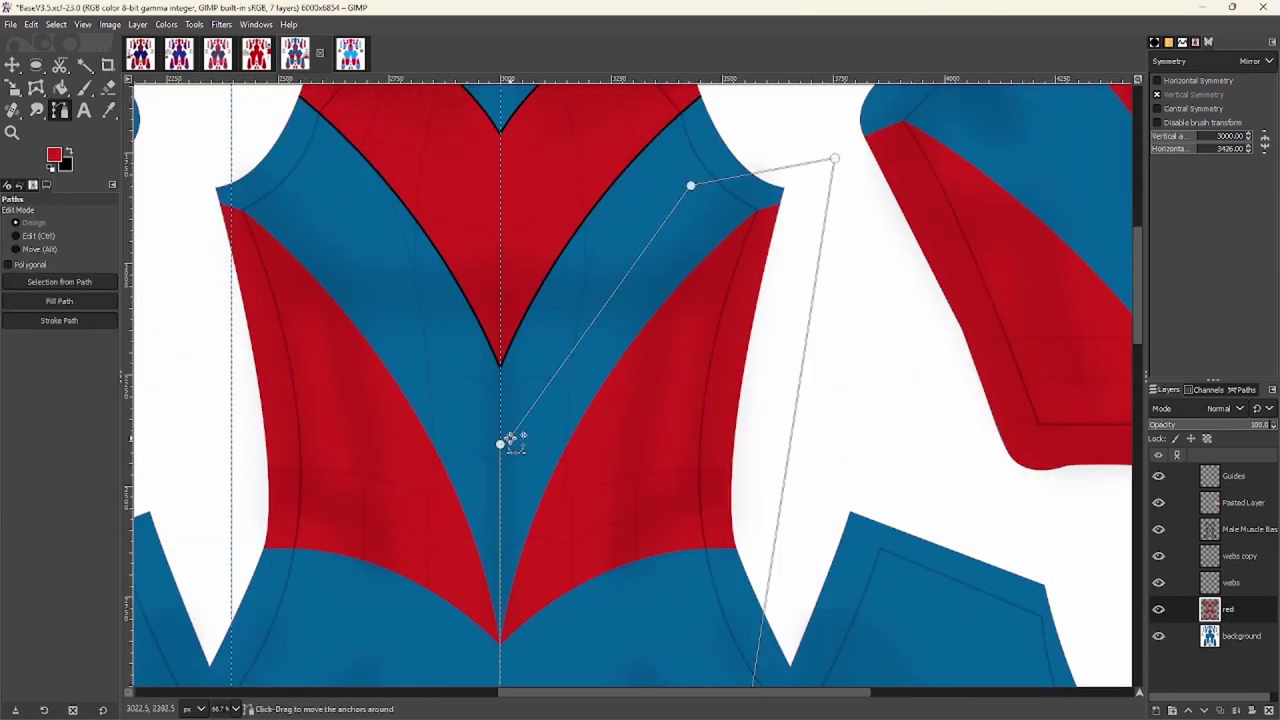
key("Return")
key("ctrl+x")
right_click(510, 442)
scroll(340, 392, "up", 3)
Trace the left red panel with a path and turn it into a selection
left_click(244, 210)
scroll(437, 391, "down", 2)
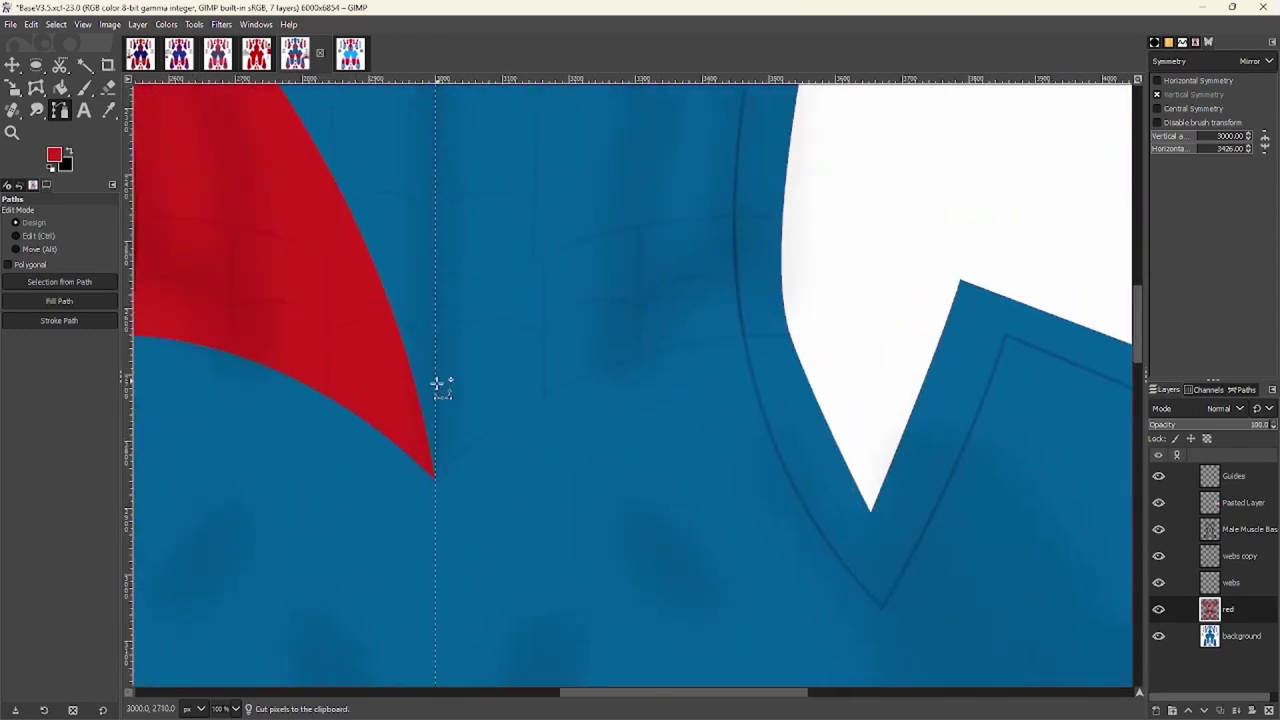
left_click_drag(500, 585, 485, 395)
scroll(485, 395, "down", 1)
scroll(655, 515, "up", 2)
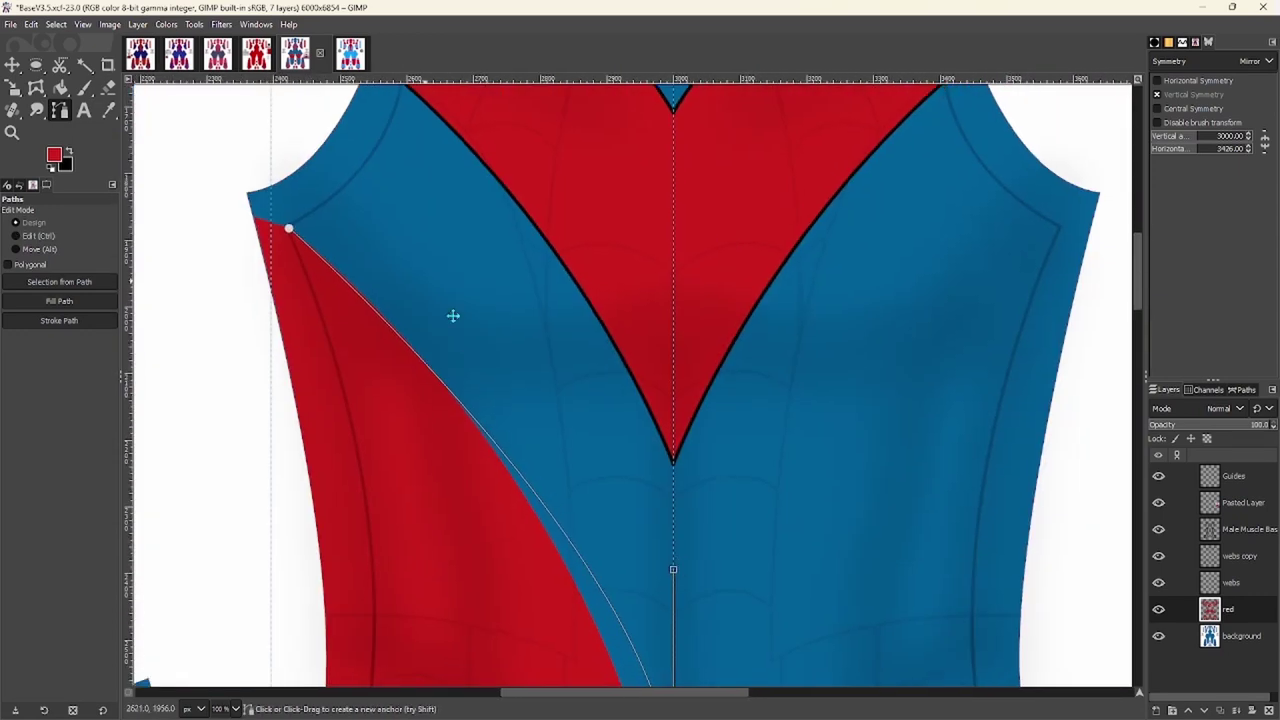
scroll(677, 553, "up", 3)
scroll(551, 341, "down", 2)
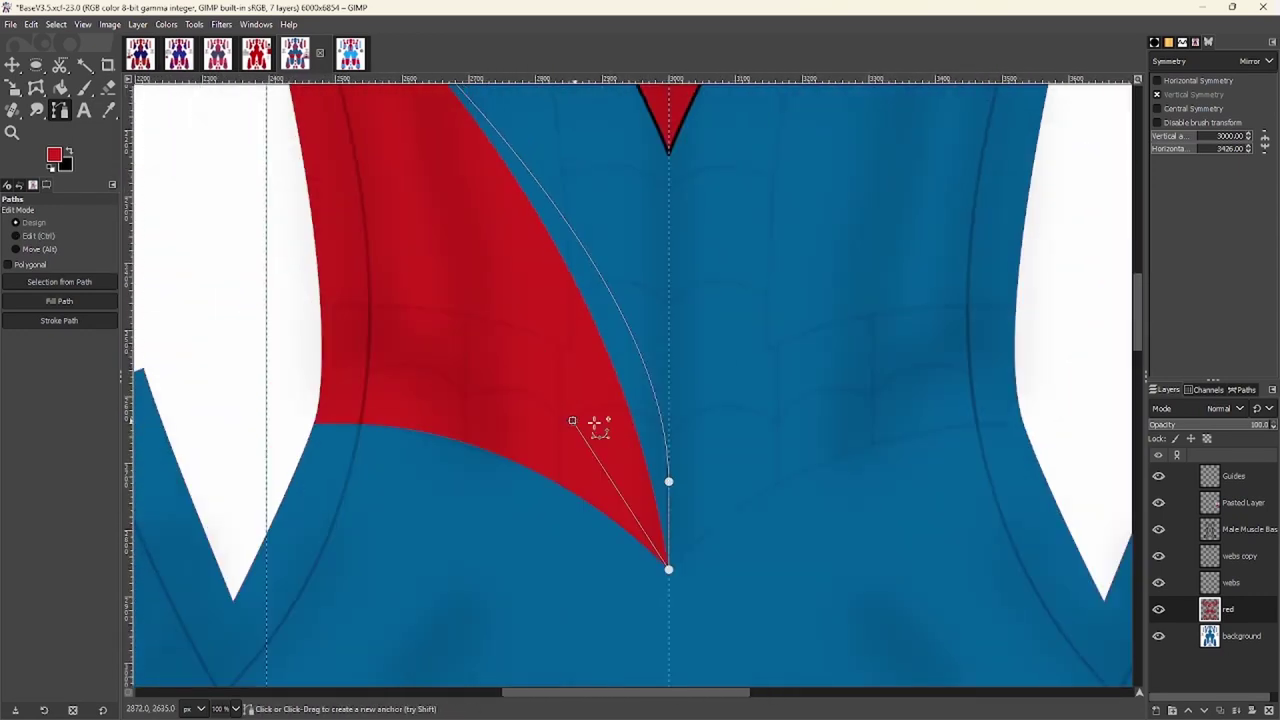
scroll(743, 314, "up", 1)
scroll(617, 357, "down", 1)
scroll(481, 439, "up", 3)
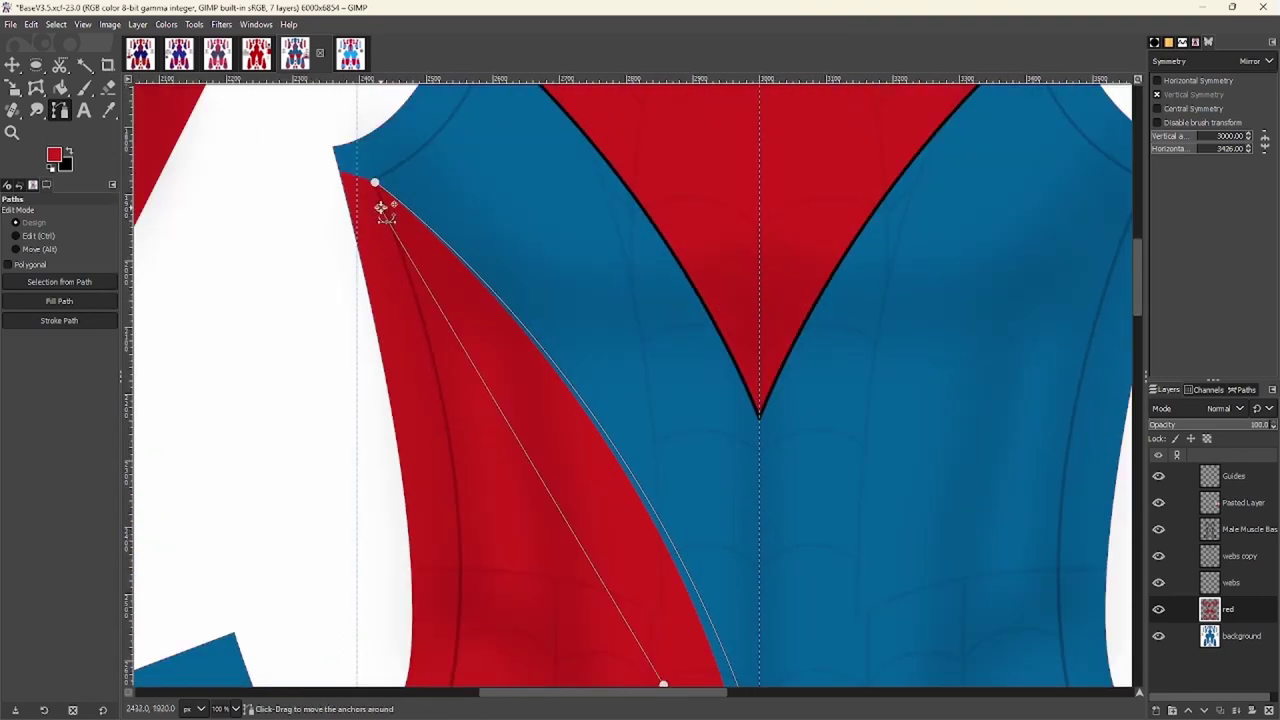
right_click(457, 295)
left_click(586, 363)
Copy the left panel and paste it flipped horizontally beside the centre line, anchored to the red layer
key("ctrl+c")
key("m")
key("ctrl+v")
right_click(500, 428)
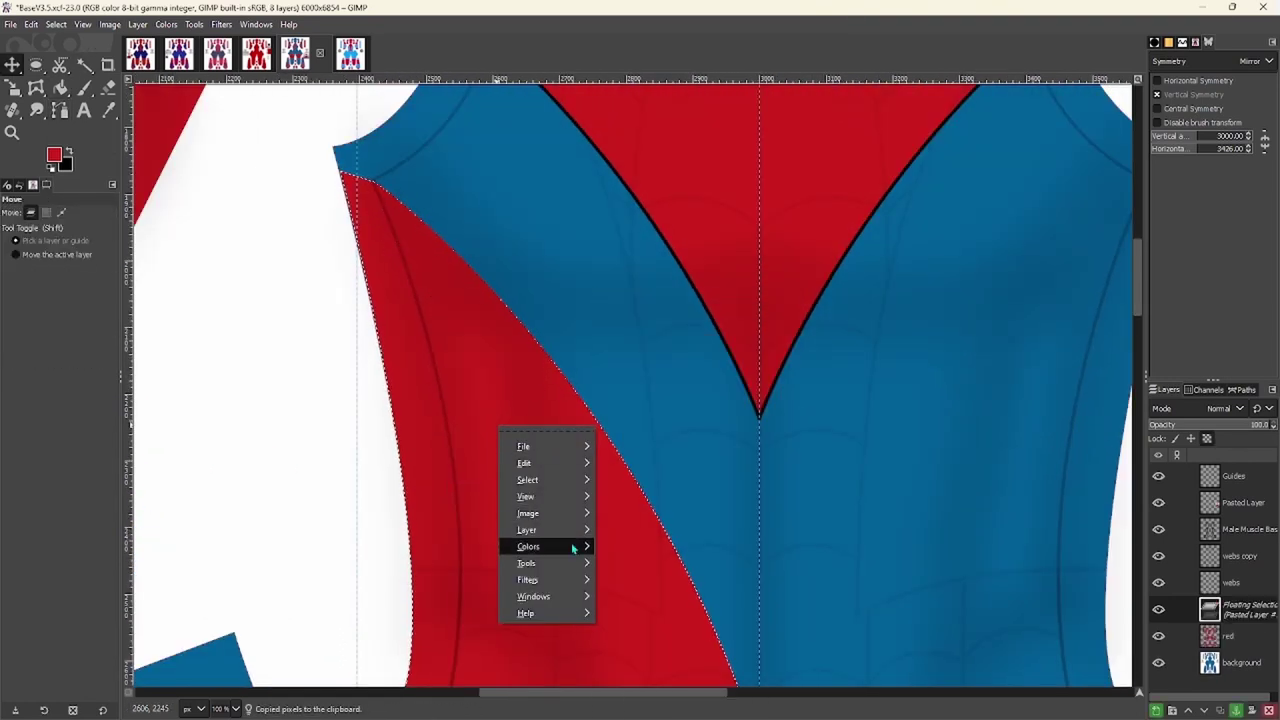
mouse_move(526, 529)
mouse_move(630, 608)
left_click(830, 583)
scroll(300, 334, "up", 2)
left_click_drag(300, 334, 597, 275)
scroll(606, 394, "up", 1)
key("ctrl+h")
Make the webs layer active with black foreground and start a path from the panel corner to the V tip
scroll(434, 560, "down", 4)
key("b")
left_click(54, 155)
left_click(449, 300)
key("Page_Up")
scroll(306, 229, "up", 8)
scroll(557, 351, "down", 7)
left_click(508, 546)
scroll(549, 455, "up", 2)
Curve the path along the red panel's edge and stroke it in black
scroll(425, 375, "up", 3)
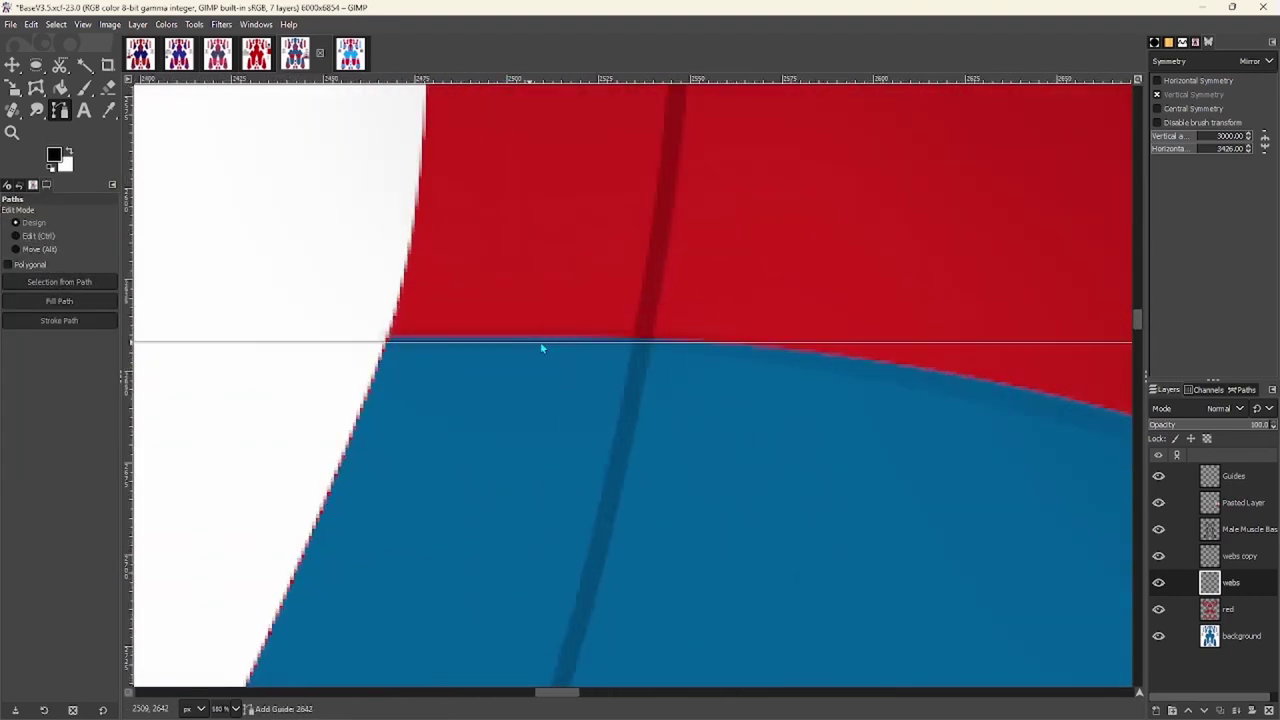
scroll(650, 340, "down", 1)
mouse_move(274, 214)
left_mouse_down()
mouse_move(480, 194)
mouse_move(458, 190)
left_mouse_up()
left_click(59, 320)
left_click(220, 444)
scroll(800, 506, "up", 4)
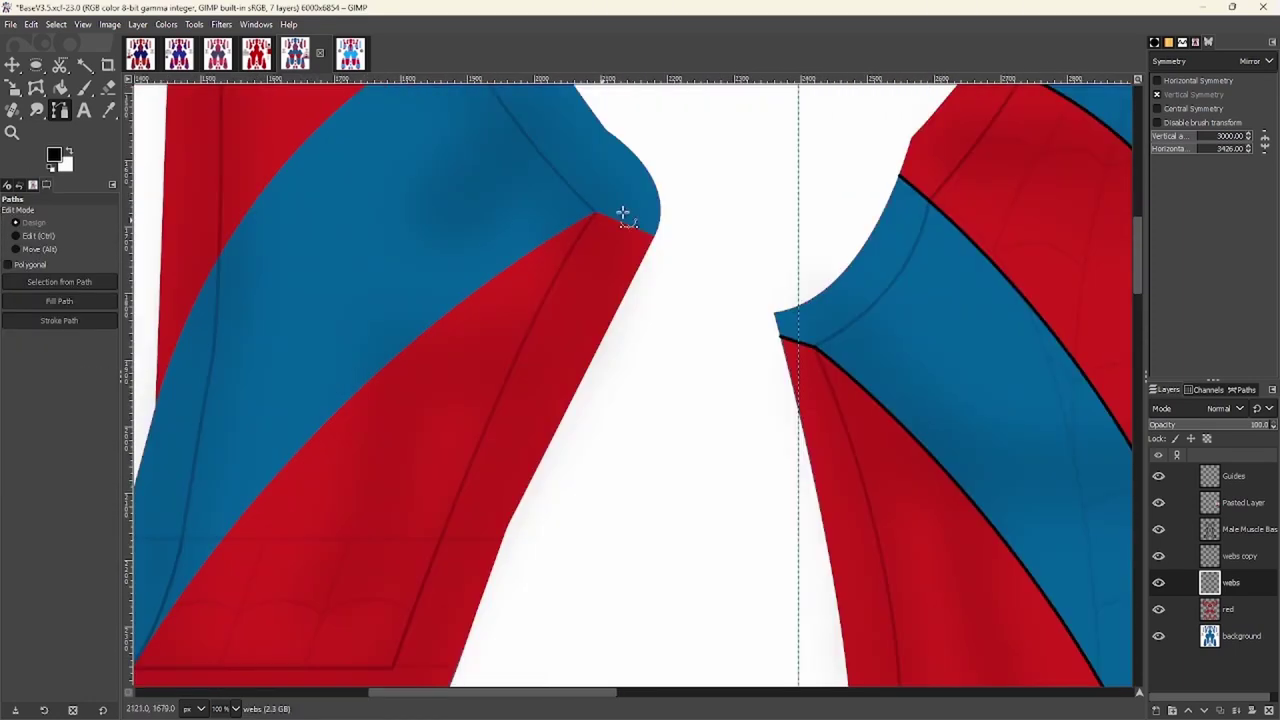
scroll(697, 288, "down", 6)
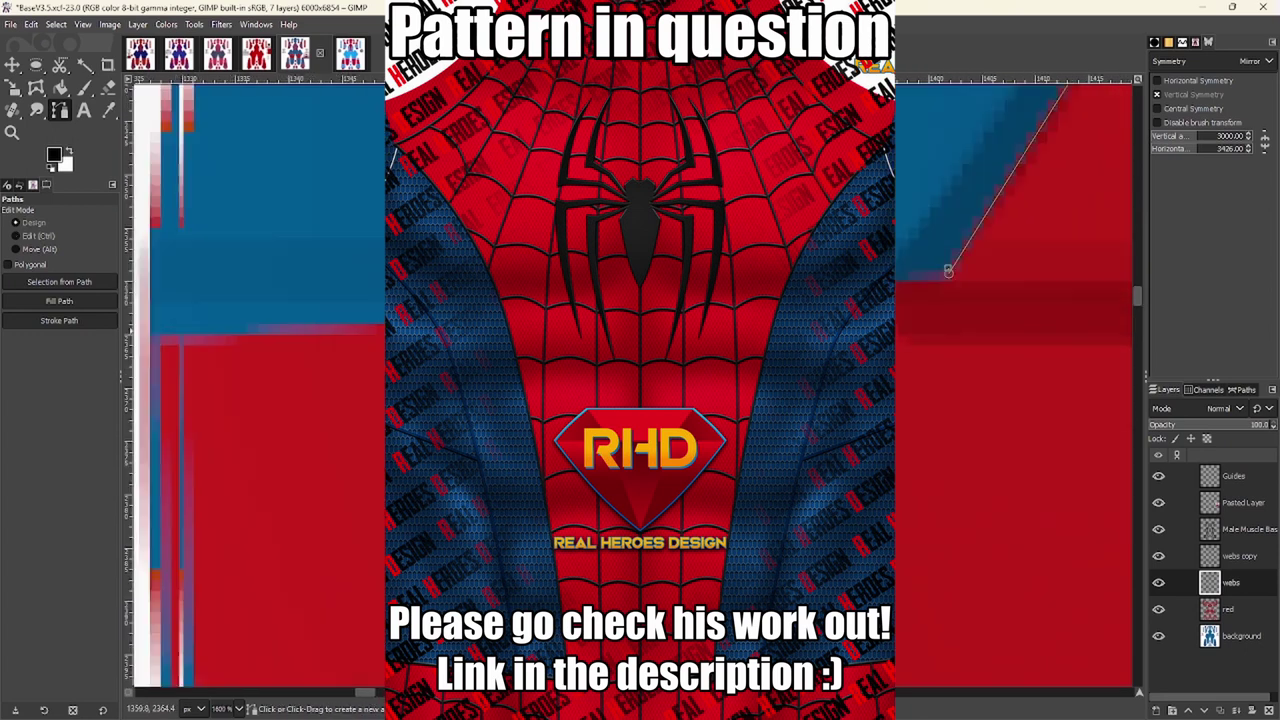
scroll(382, 274, "down", 5)
scroll(381, 272, "up", 8)
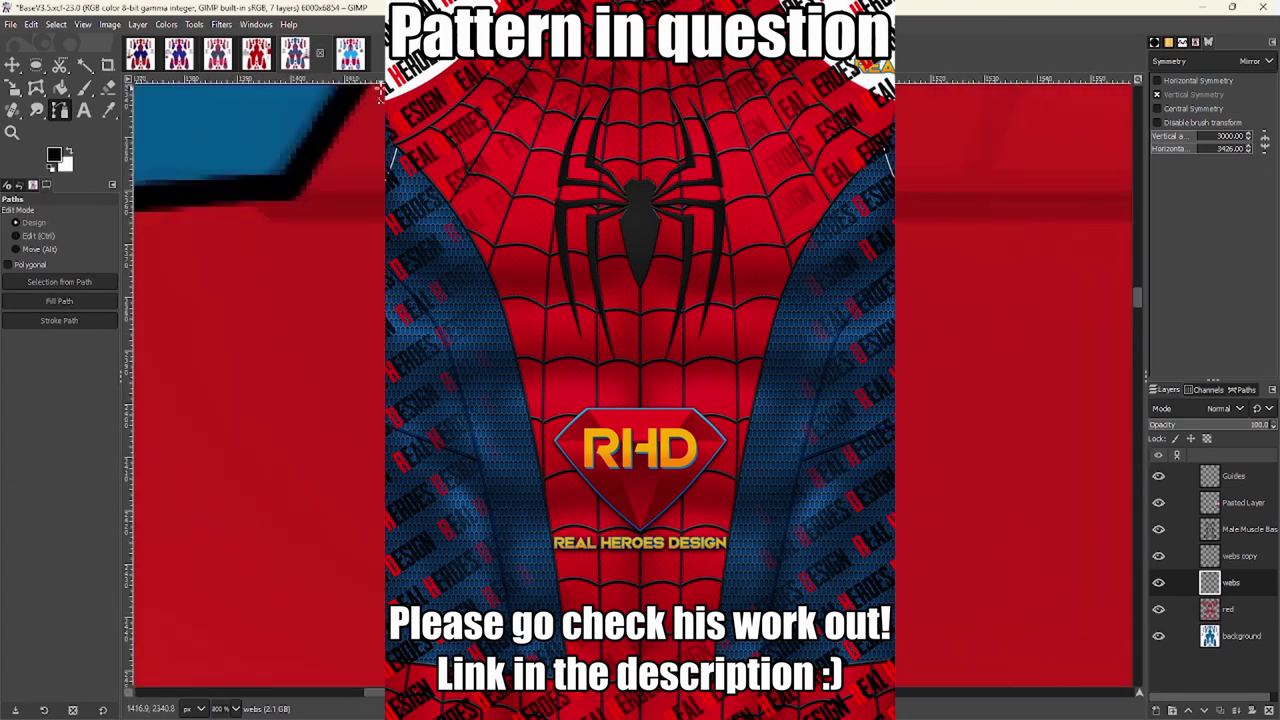
scroll(381, 272, "down", 6)
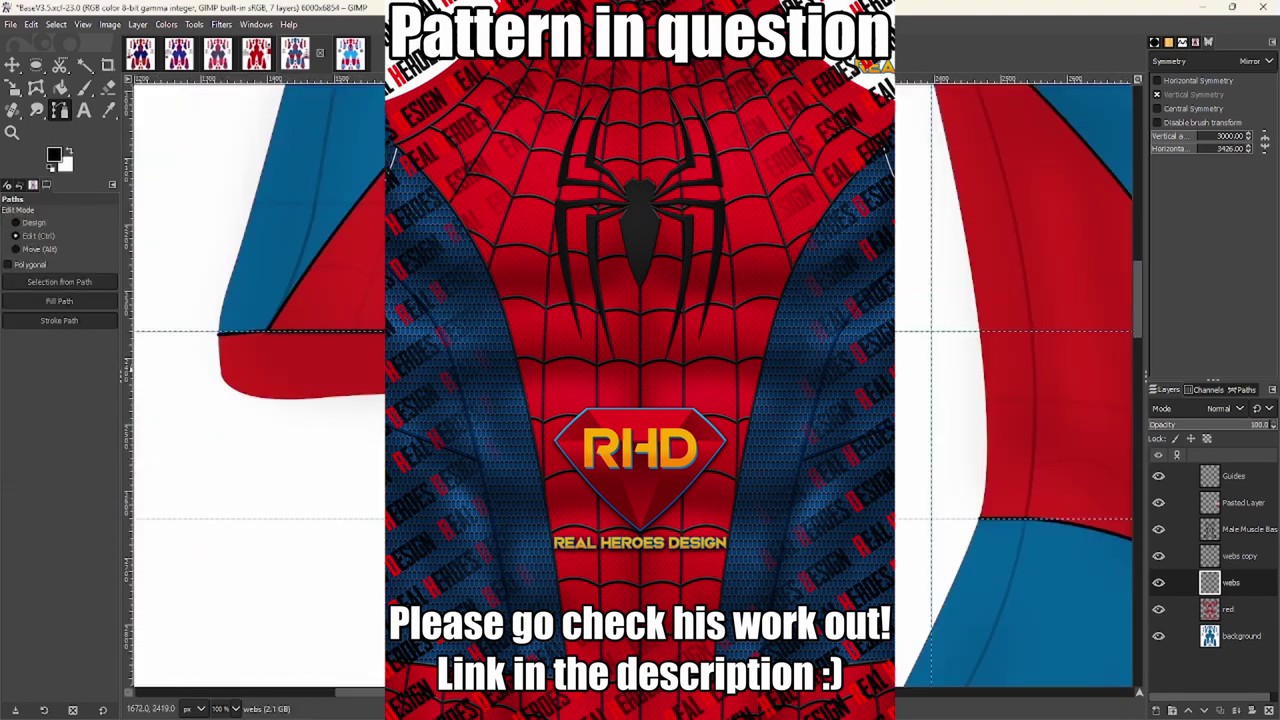
scroll(918, 570, "up", 3)
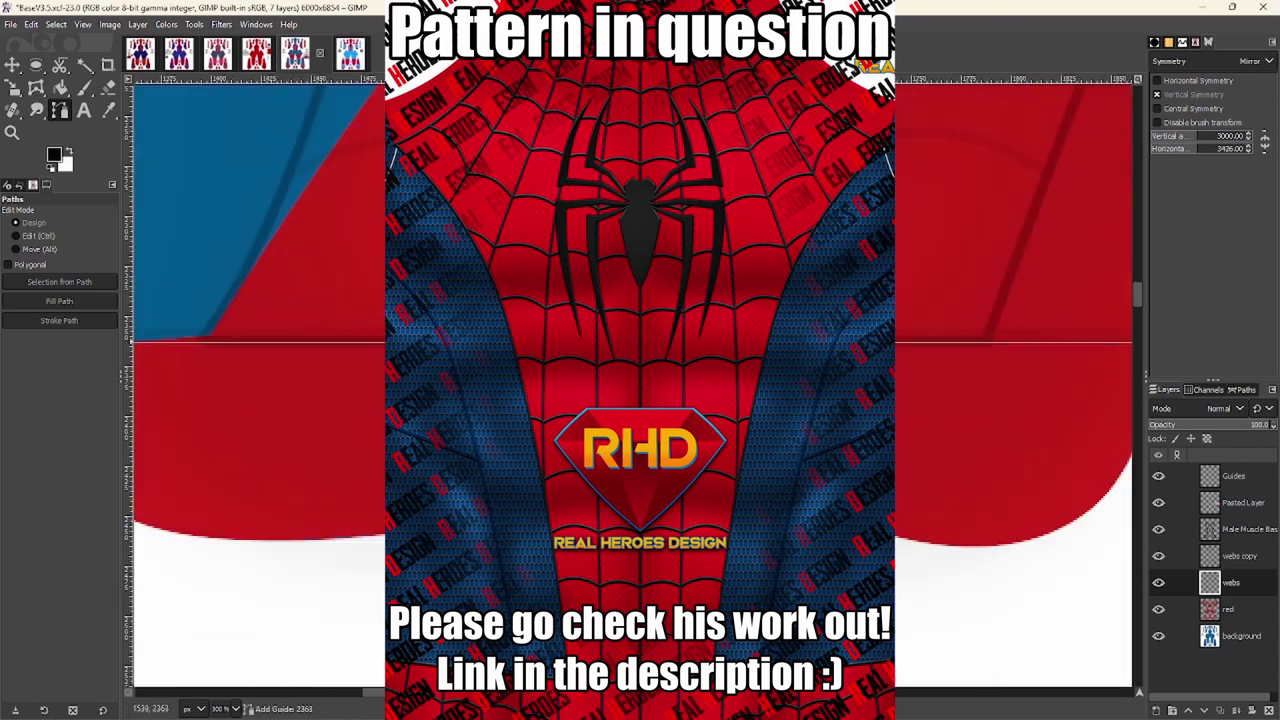
scroll(322, 440, "down", 3)
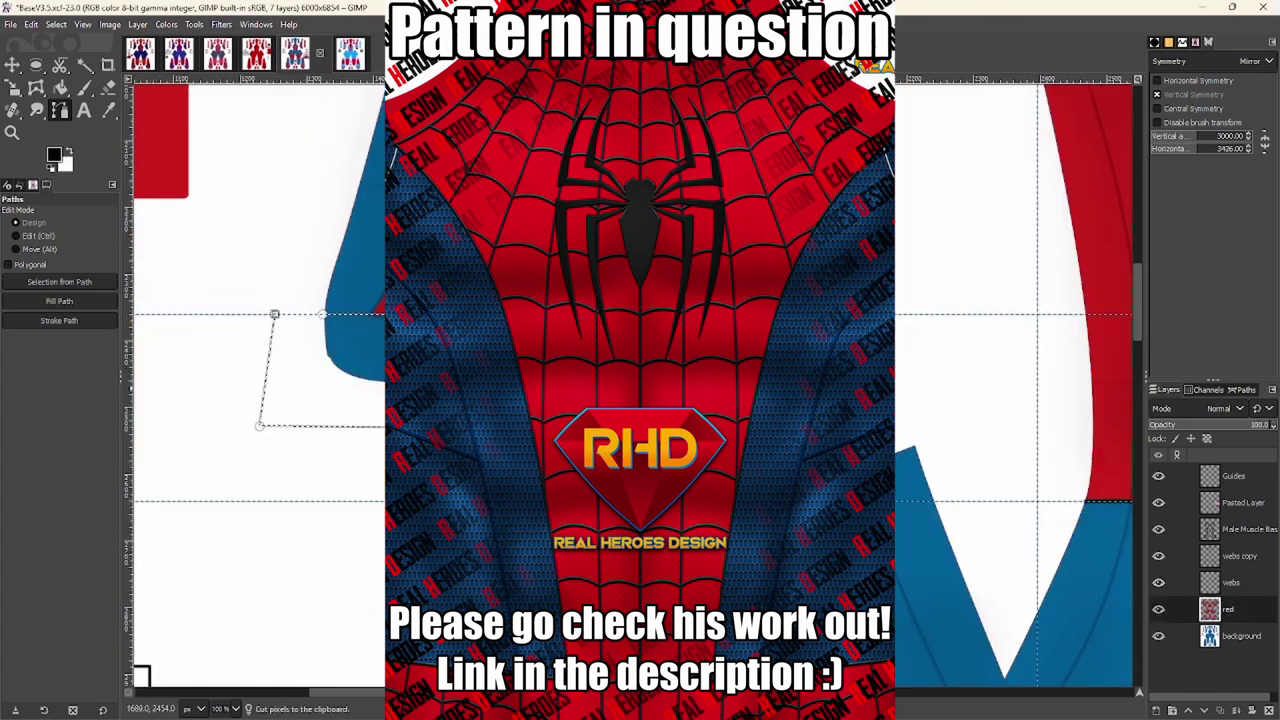
scroll(935, 380, "up", 2)
scroll(960, 314, "down", 2)
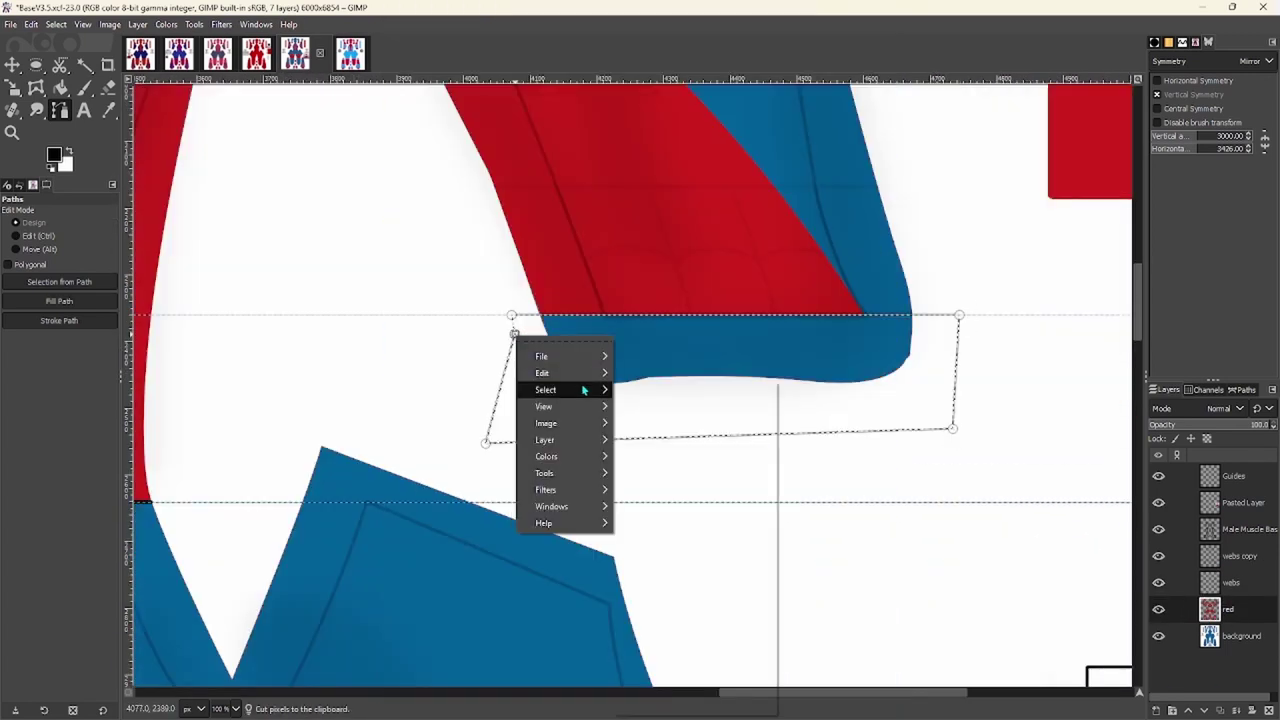
Switch to the webs layer and stroke the current path with a black line
left_click(660, 405)
key("Page_Up")
scroll(405, 345, "up", 3)
left_click(59, 320)
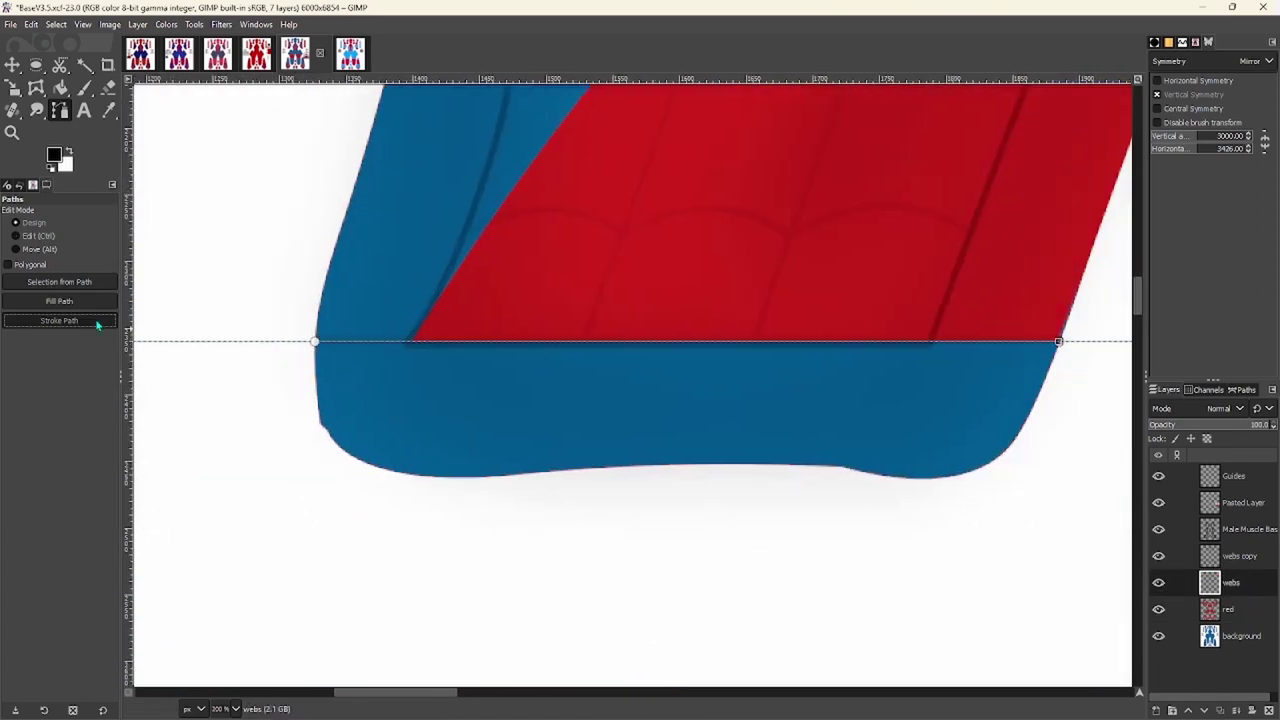
left_click(160, 431)
Draw a short path at a red/blue corner and stroke it black along the panel edge
scroll(586, 274, "up", 3)
scroll(655, 335, "up", 1)
left_click(652, 330)
scroll(742, 230, "down", 4)
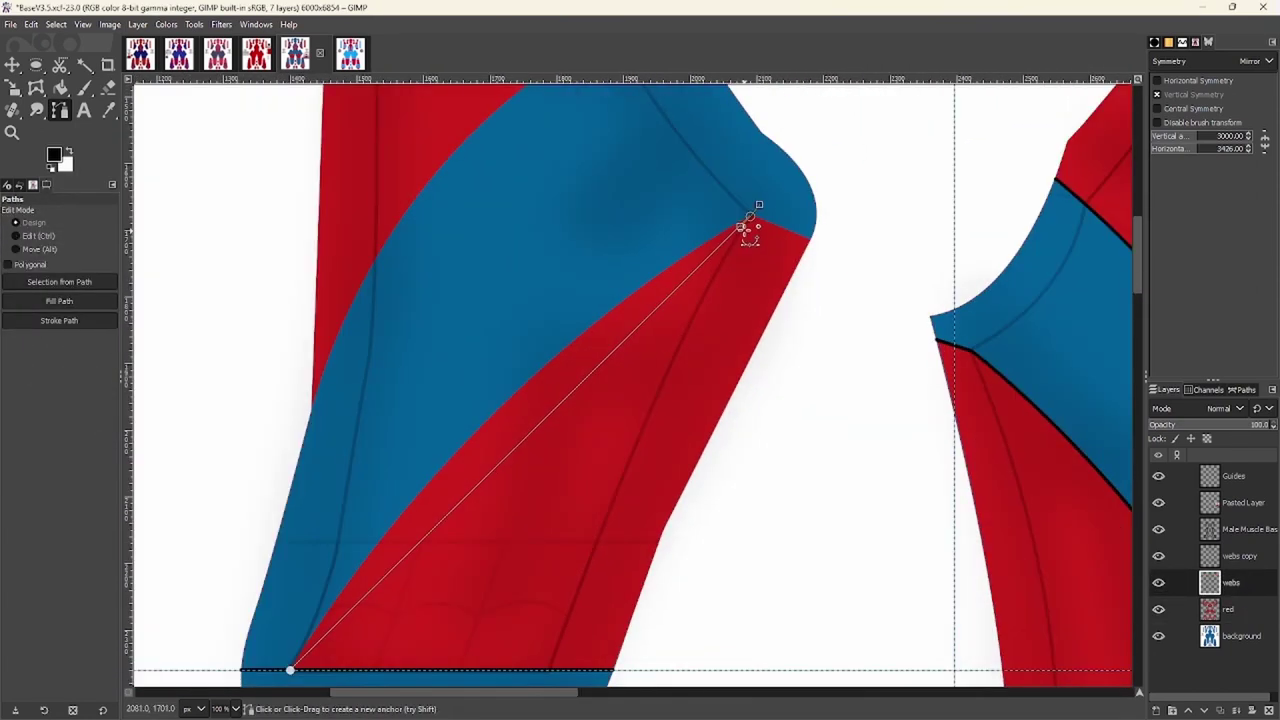
scroll(760, 205, "up", 4)
left_click(679, 323)
scroll(890, 380, "up", 2)
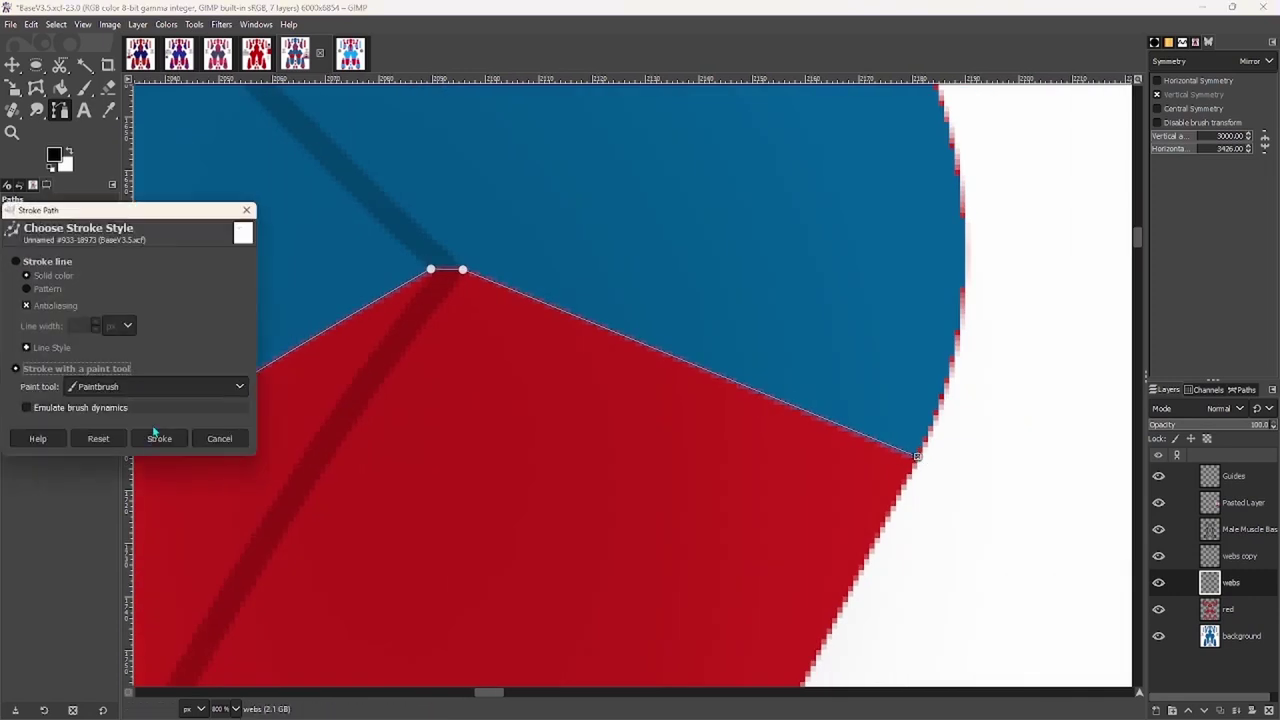
left_click(160, 439)
Curve the path segment to follow the panel edge and stroke it in black
scroll(437, 271, "down", 3)
scroll(666, 266, "up", 2)
scroll(446, 376, "down", 2)
scroll(420, 429, "up", 2)
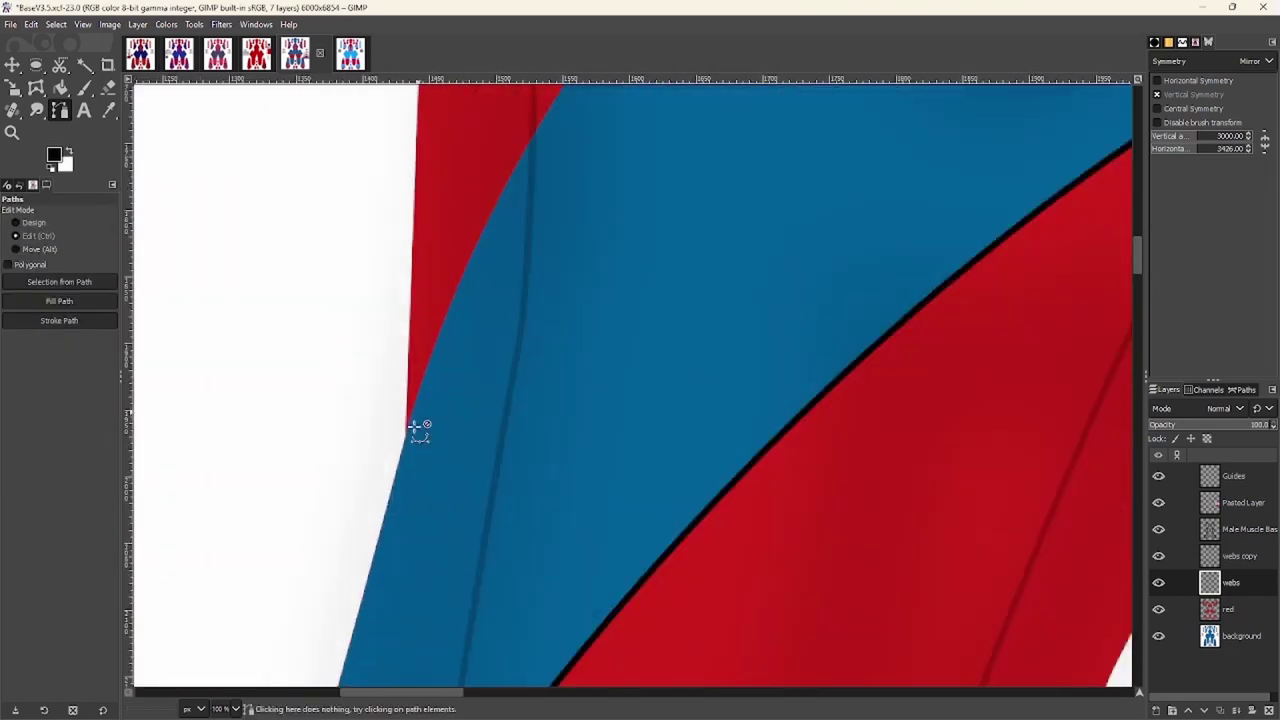
mouse_move(420, 429)
left_mouse_down()
mouse_move(400, 457)
mouse_move(429, 223)
mouse_move(478, 97)
mouse_move(411, 229)
left_mouse_up()
left_click(59, 320)
left_click(163, 434)
Start a new path from a panel corner to the red band's edge
scroll(816, 347, "up", 3)
scroll(816, 347, "down", 3)
scroll(408, 374, "down", 5)
scroll(354, 429, "left", 3)
left_click(285, 513)
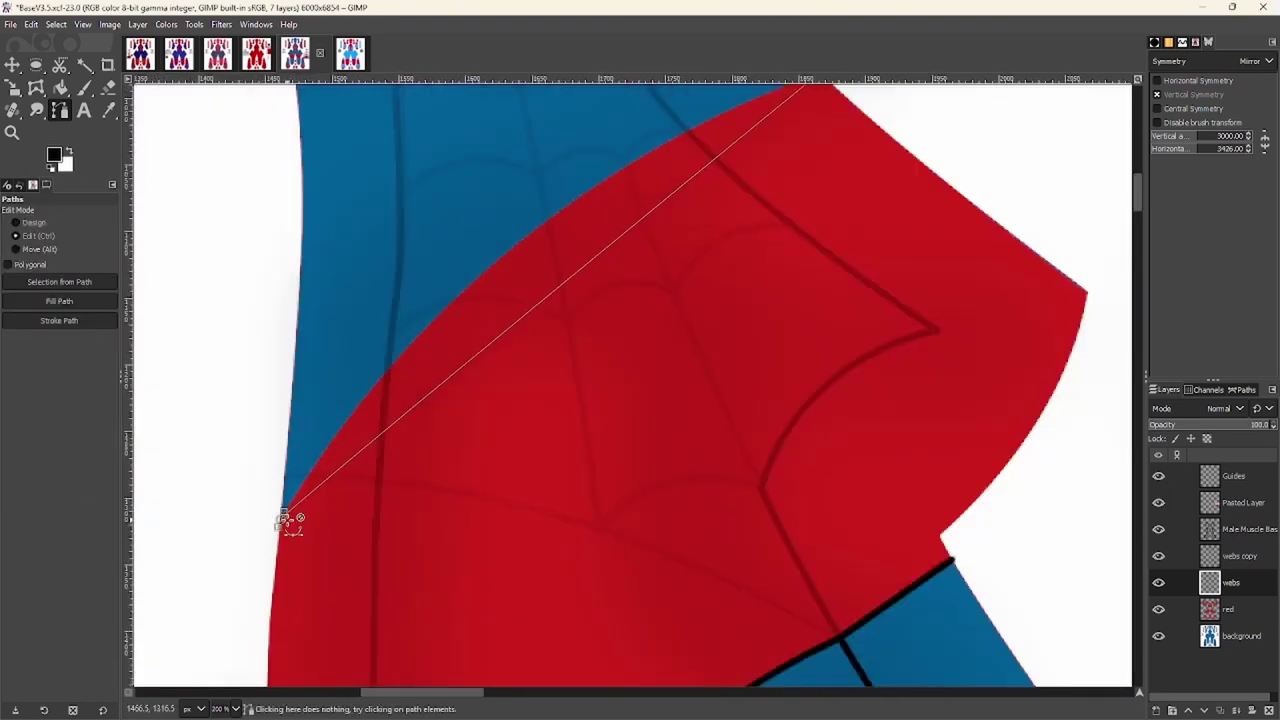
scroll(360, 400, "down", 5)
scroll(629, 194, "up", 2)
scroll(629, 194, "left", 3)
left_click(237, 385)
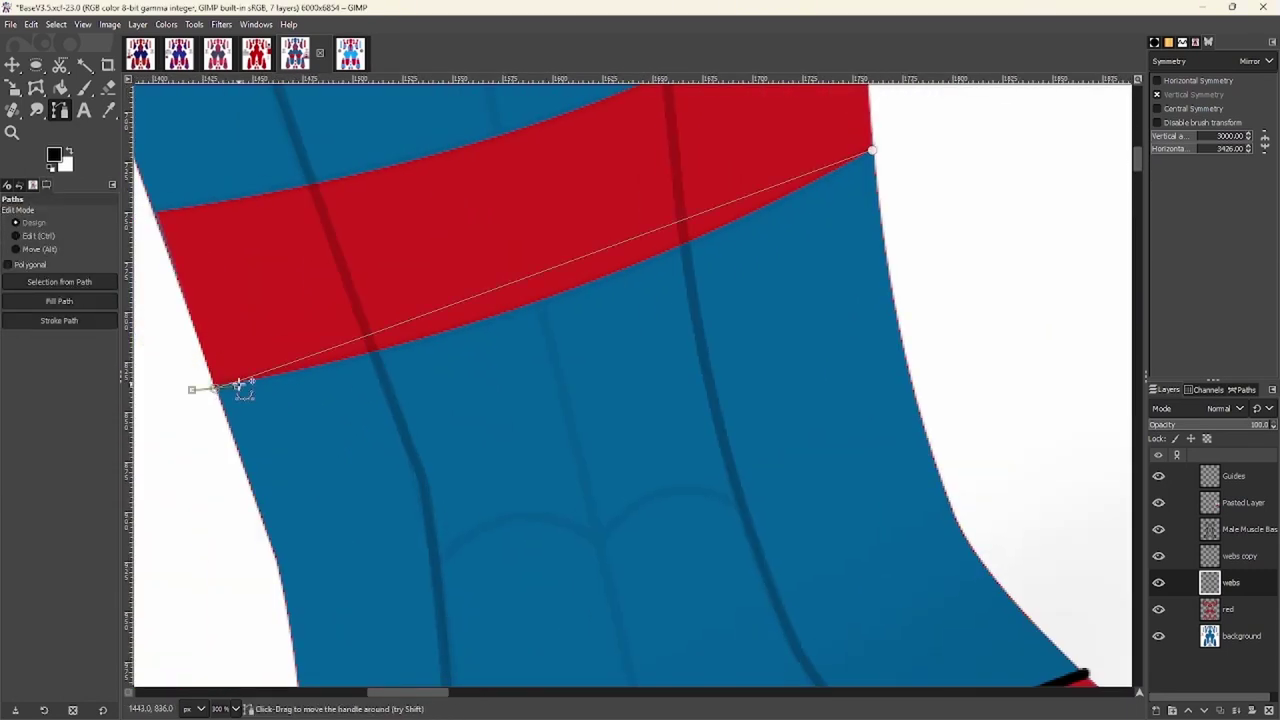
Bend the path along the red band's curve, its lower edge and its corner
scroll(704, 523, "down", 5)
scroll(704, 523, "right", 5)
left_click_drag(731, 551, 704, 523)
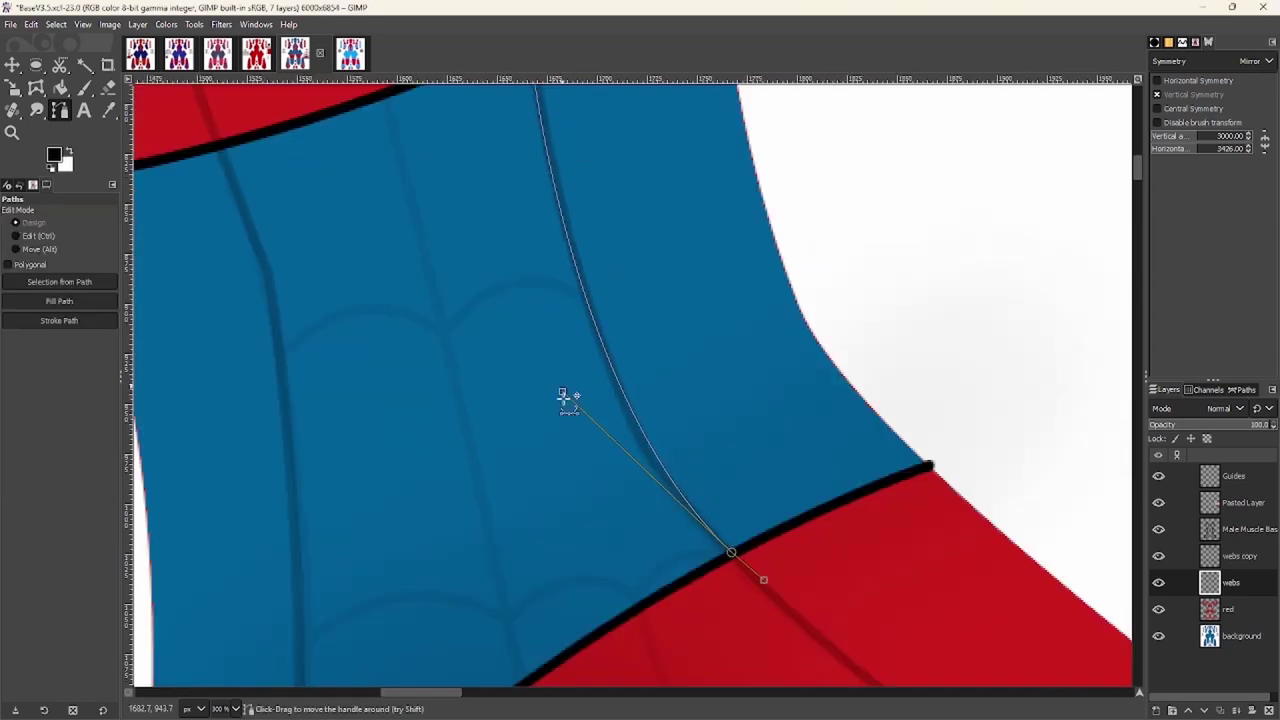
scroll(263, 177, "down", 2)
scroll(306, 463, "down", 5)
left_click(299, 505)
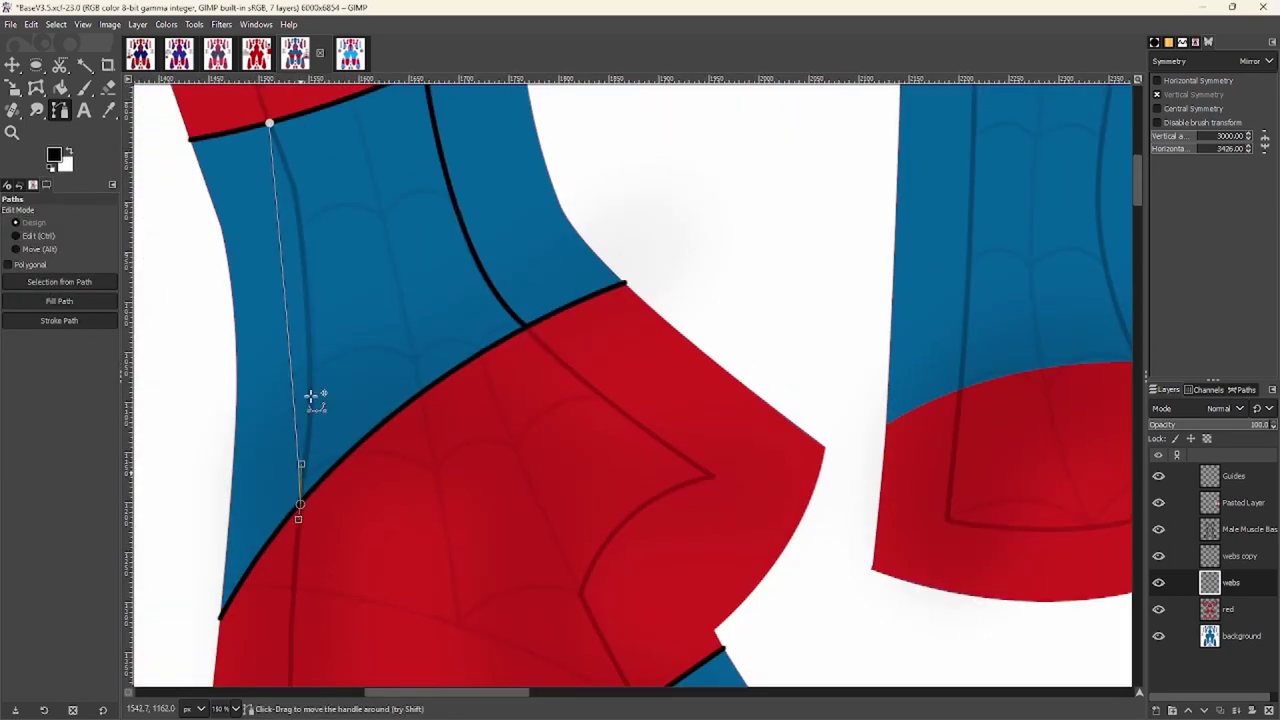
scroll(229, 289, "up", 5)
scroll(403, 283, "up", 2)
left_click_drag(737, 206, 640, 345)
Extend the path to another panel corner and stroke the new segments in black
scroll(314, 306, "down", 5)
scroll(429, 277, "up", 3)
left_click(409, 294)
scroll(409, 294, "down", 3)
scroll(308, 523, "down", 5)
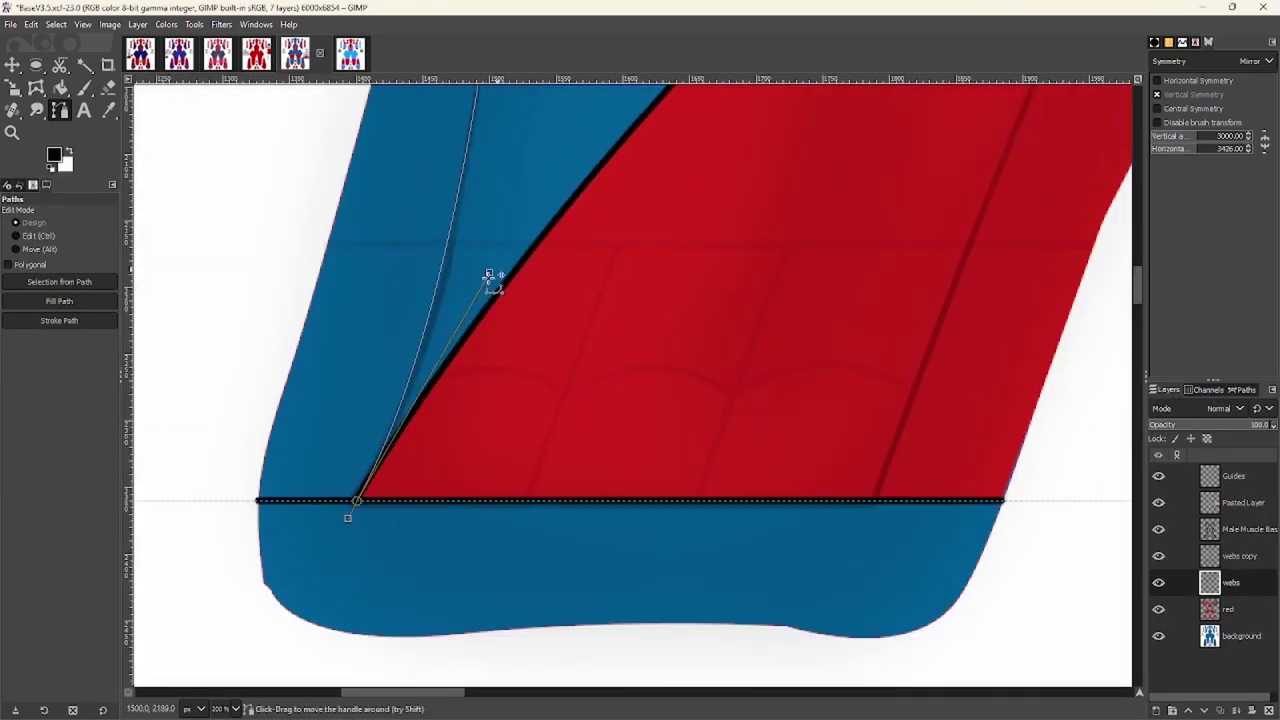
left_click(59, 320)
left_click(157, 431)
scroll(585, 297, "up", 5)
Trace the red wedge's curved edge to its right corner and stroke it in black
scroll(585, 297, "down", 5)
scroll(449, 334, "up", 5)
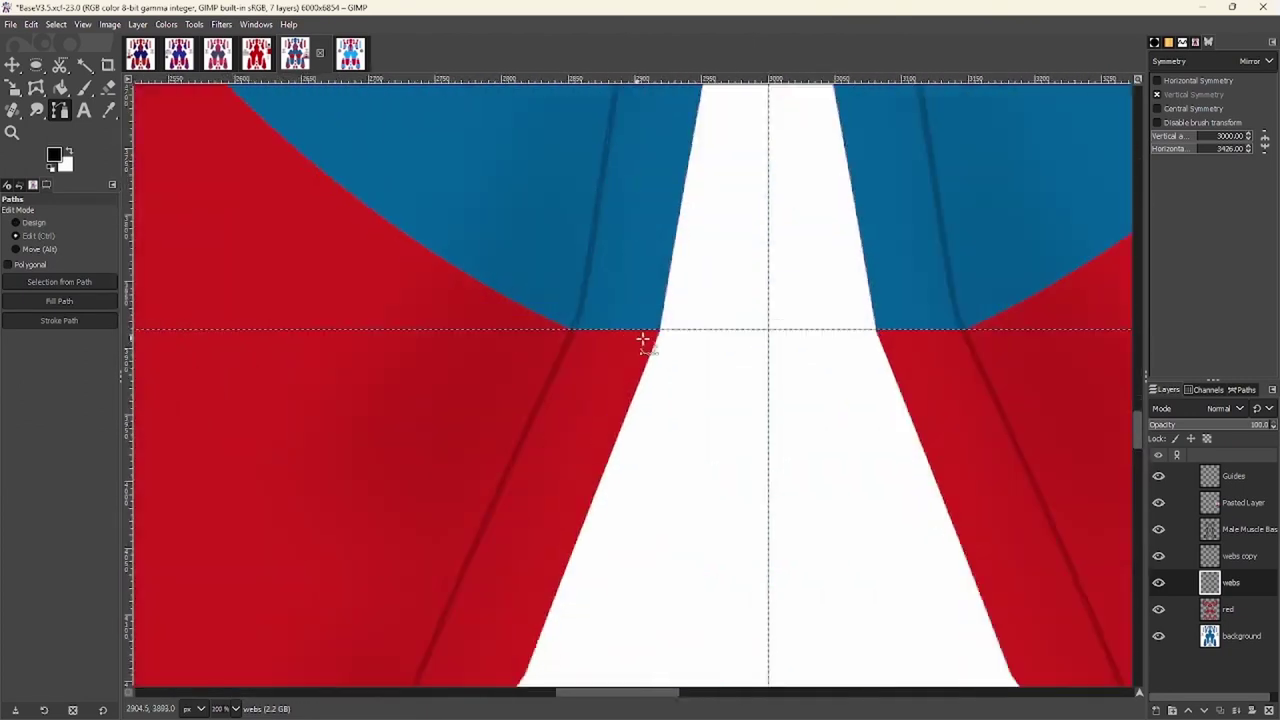
scroll(323, 229, "up", 4)
scroll(413, 381, "down", 6)
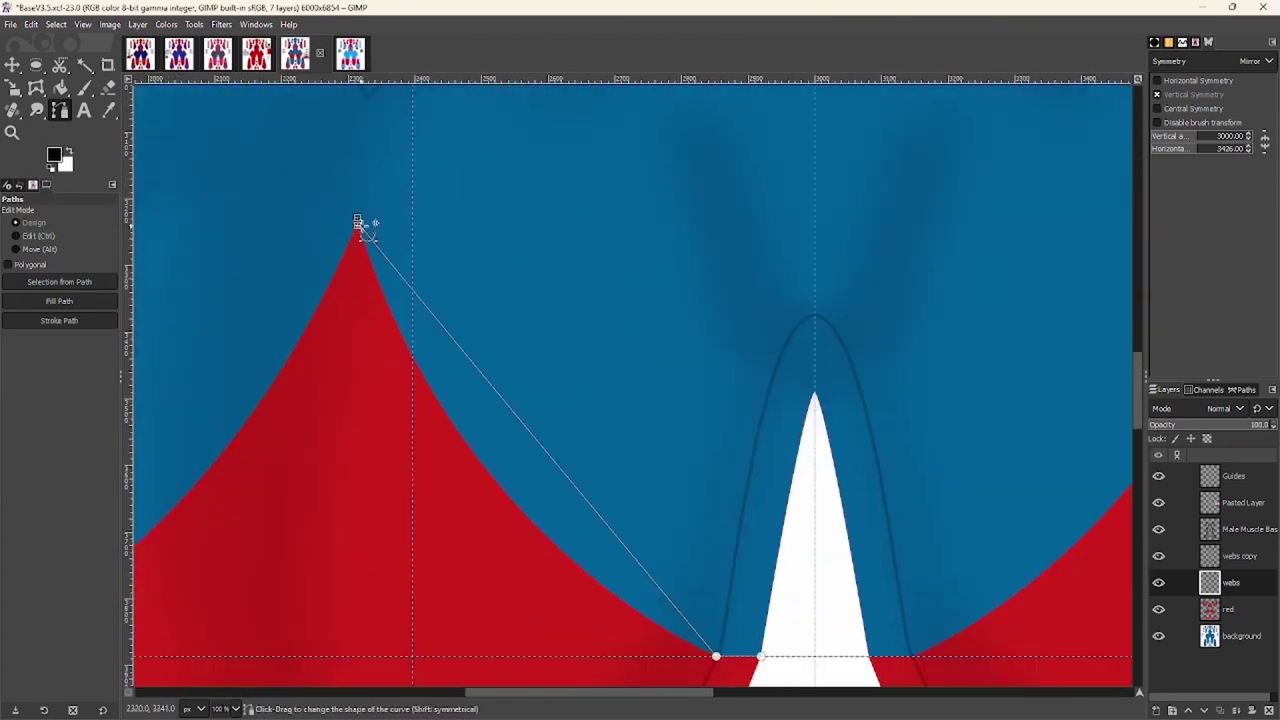
scroll(463, 553, "up", 3)
scroll(249, 443, "down", 3)
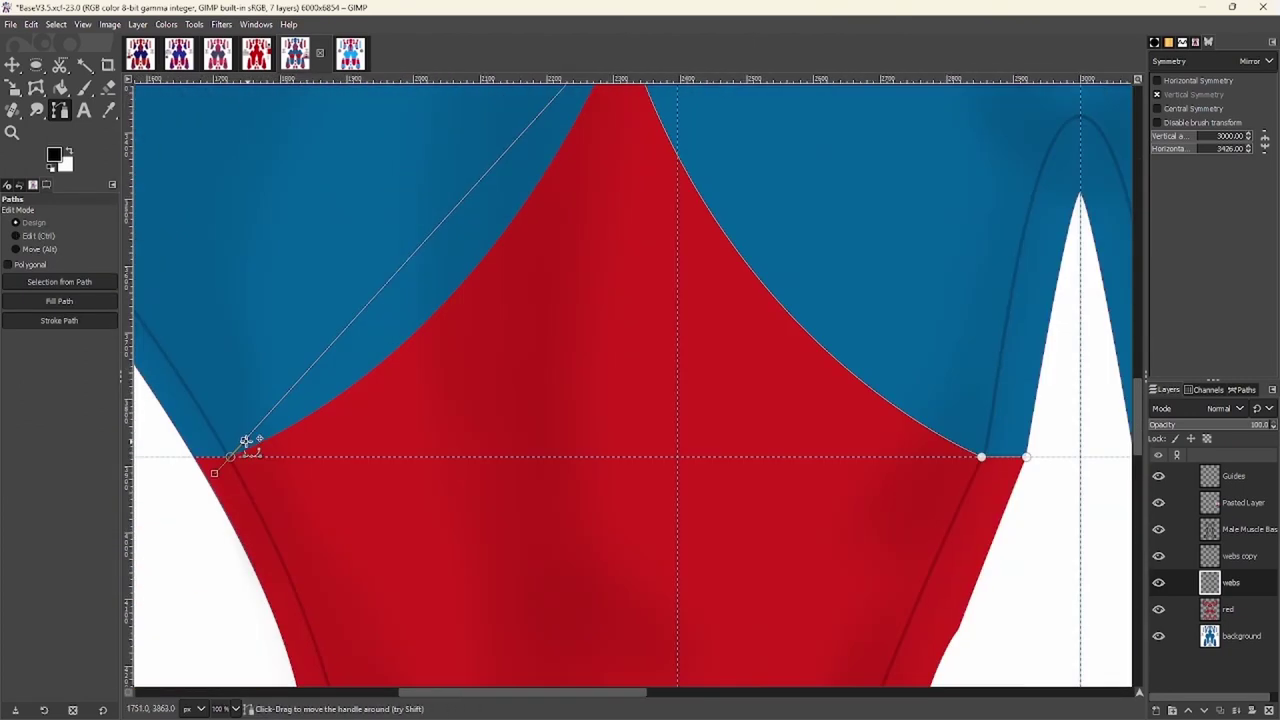
scroll(340, 378, "up", 1)
scroll(257, 309, "up", 1)
scroll(690, 222, "up", 1)
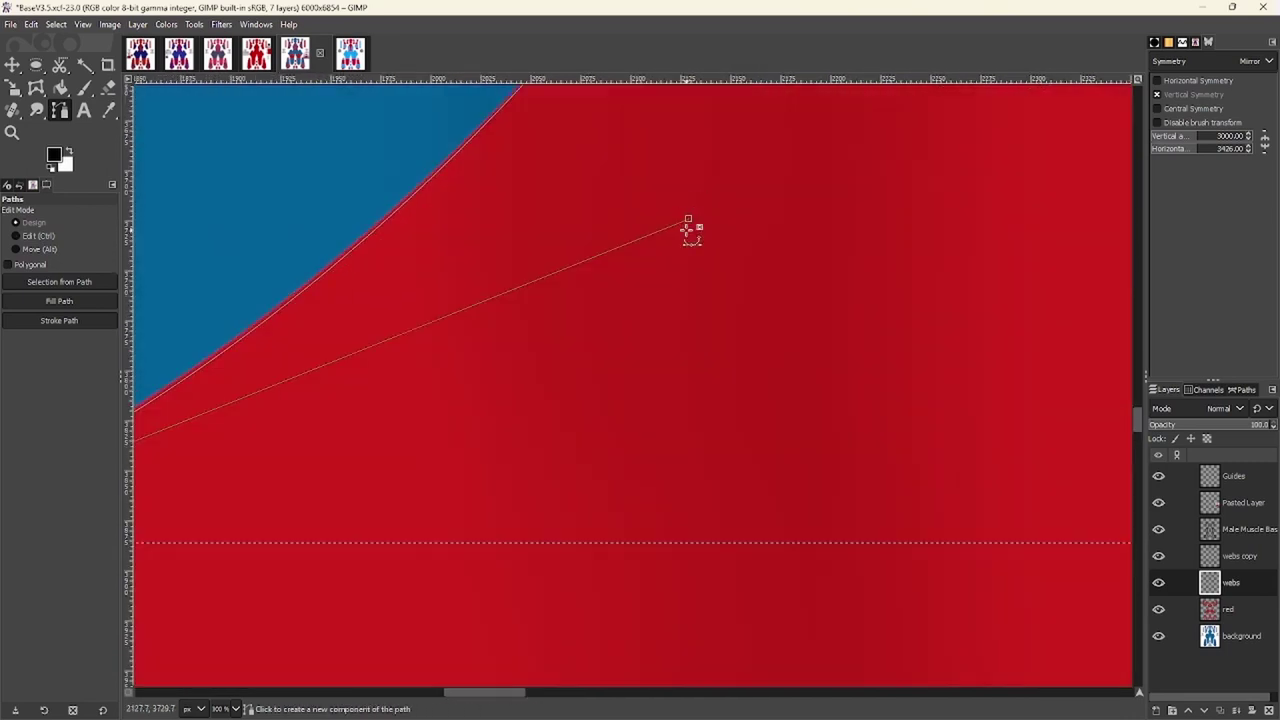
scroll(678, 211, "up", 4)
scroll(484, 345, "right", 2)
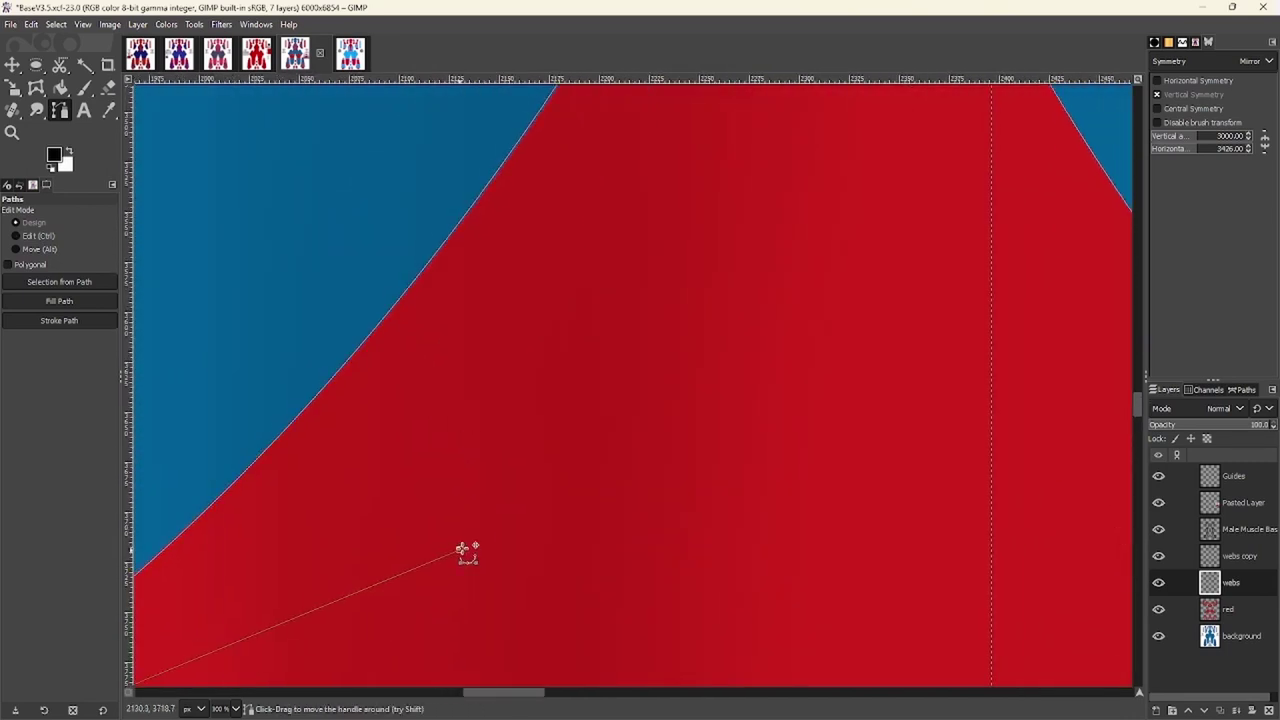
scroll(489, 563, "down", 3)
scroll(400, 157, "down", 2)
scroll(377, 237, "down", 3)
scroll(735, 260, "up", 3)
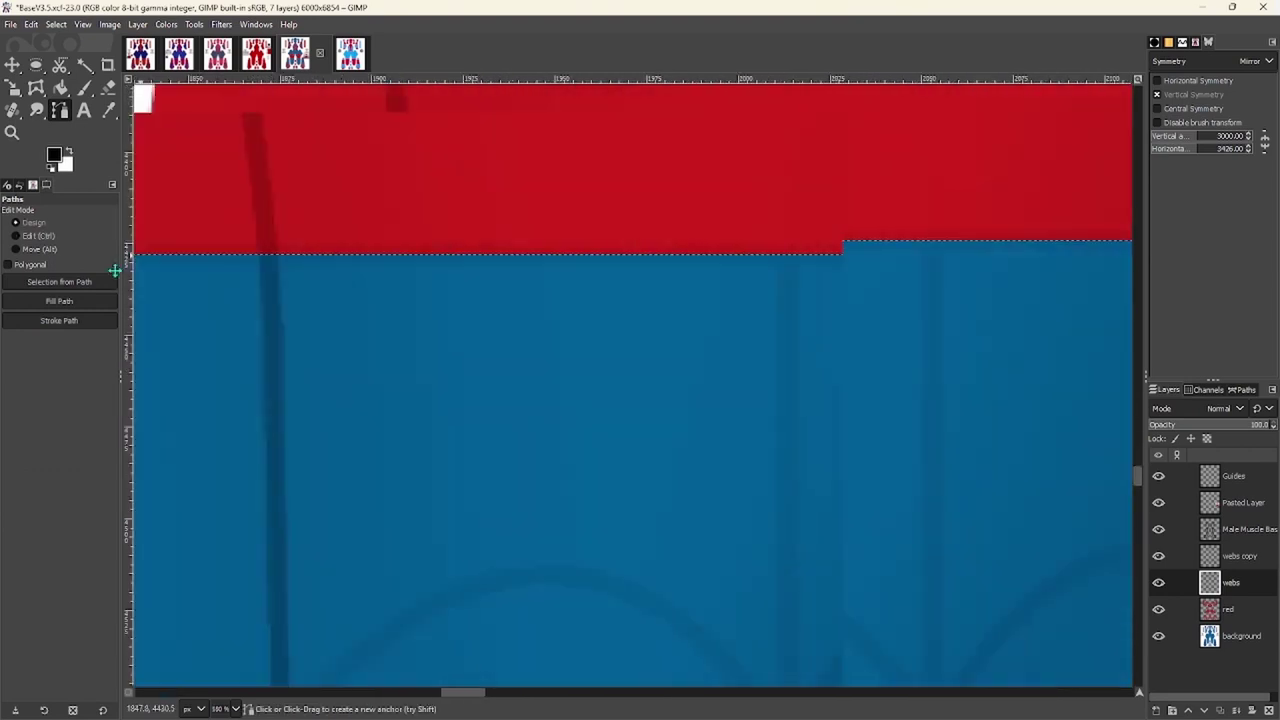
scroll(735, 260, "right", 5)
scroll(573, 416, "up", 4)
scroll(573, 398, "down", 5)
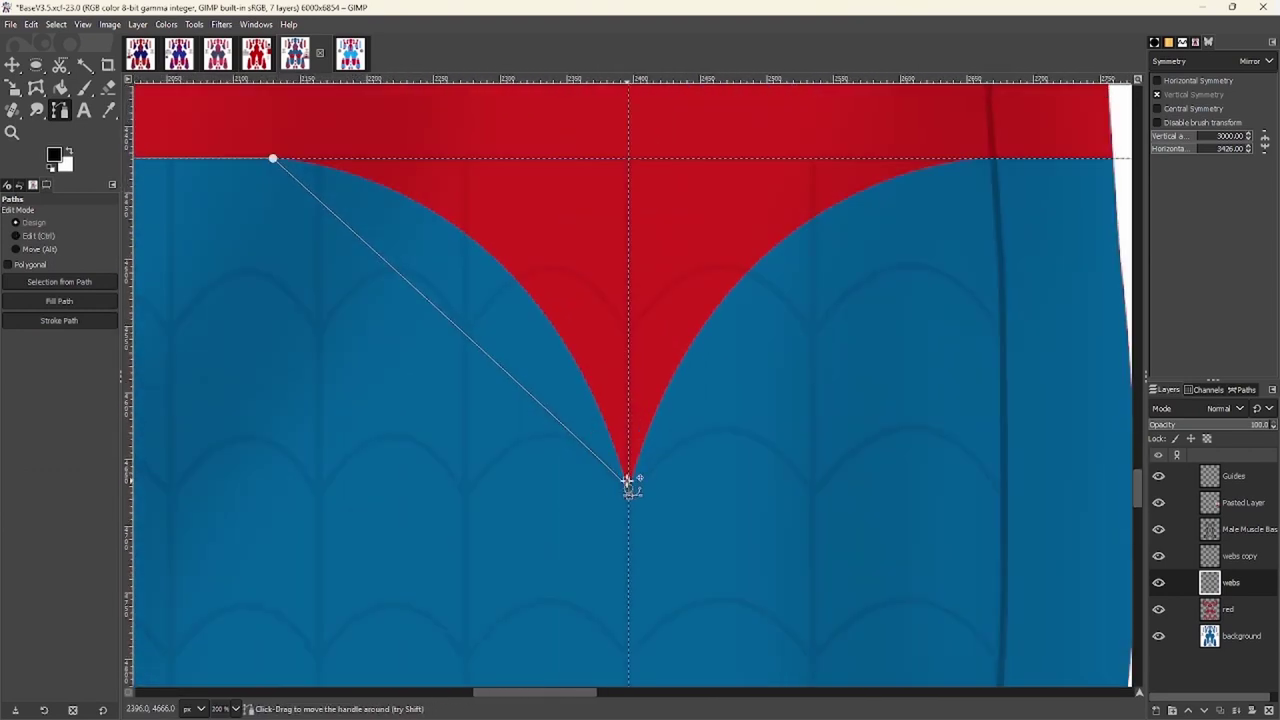
scroll(723, 206, "up", 3)
left_click_drag(723, 206, 491, 206)
scroll(509, 160, "down", 3)
scroll(450, 240, "up", 1)
scroll(413, 265, "up", 1)
scroll(681, 237, "right", 2)
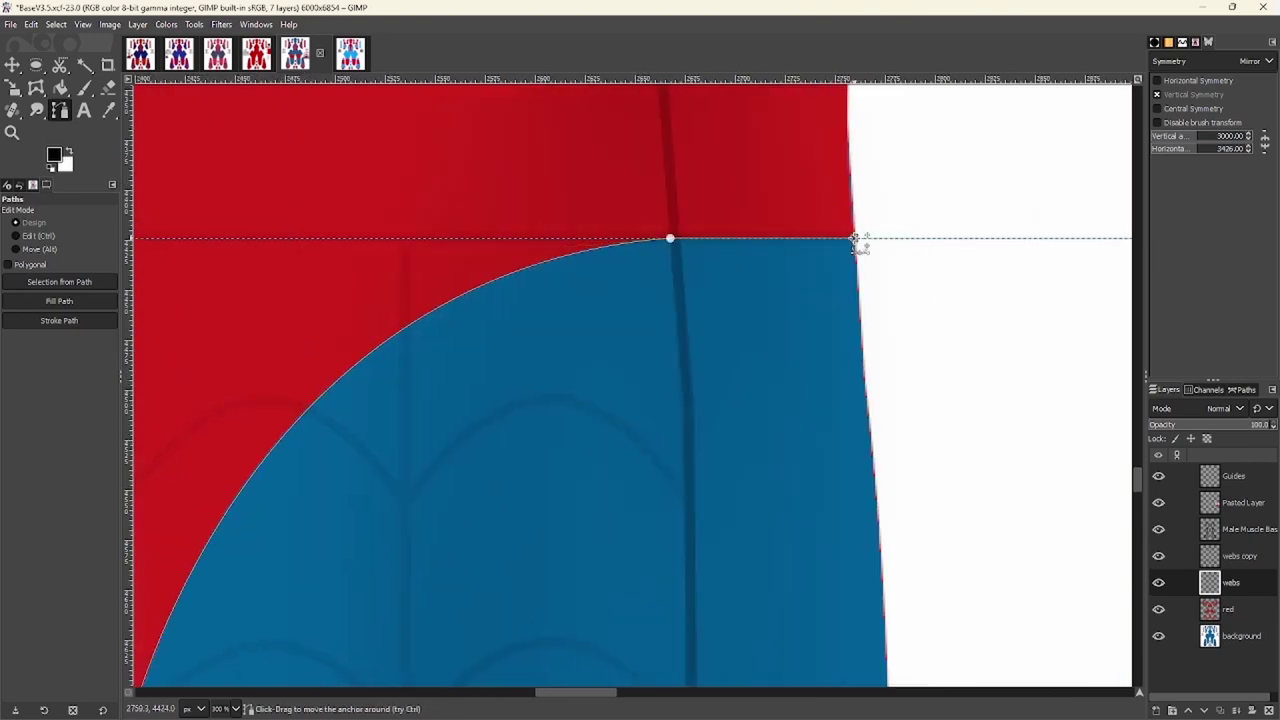
scroll(406, 457, "down", 5)
scroll(577, 394, "up", 3)
scroll(534, 243, "up", 1)
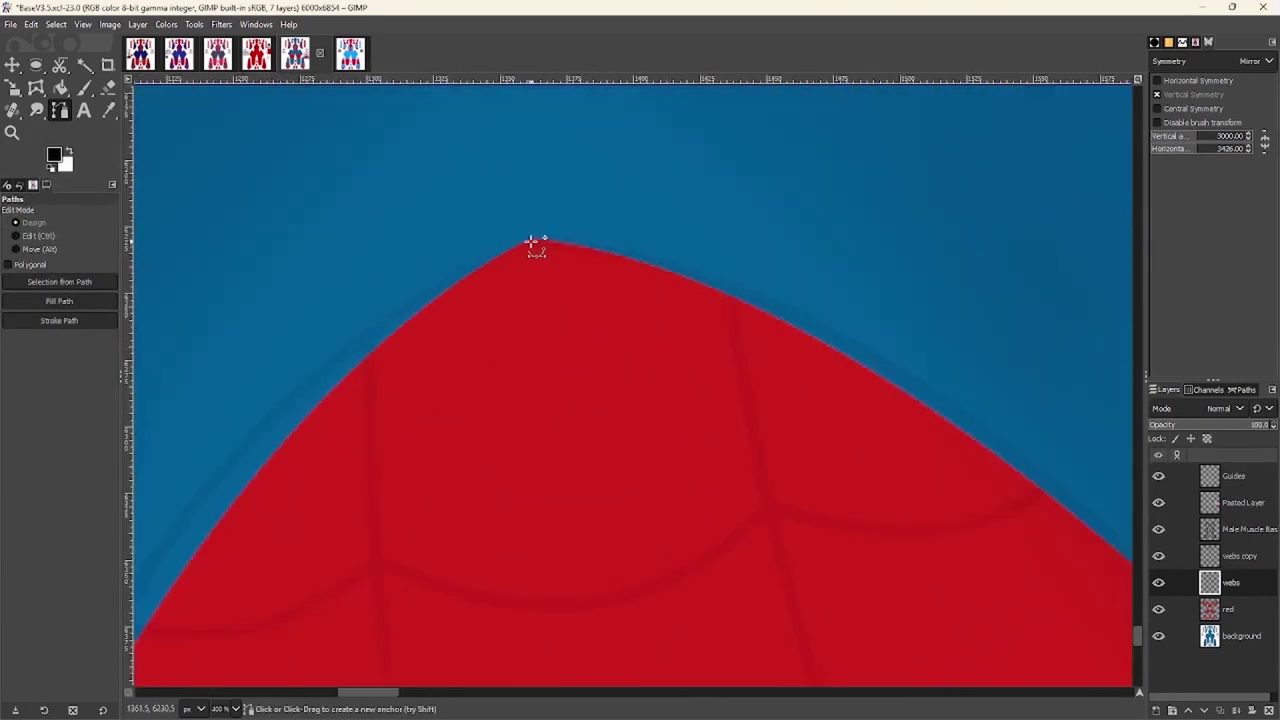
scroll(600, 200, "up", 1)
left_click_drag(741, 129, 684, 154)
scroll(640, 210, "right", 4)
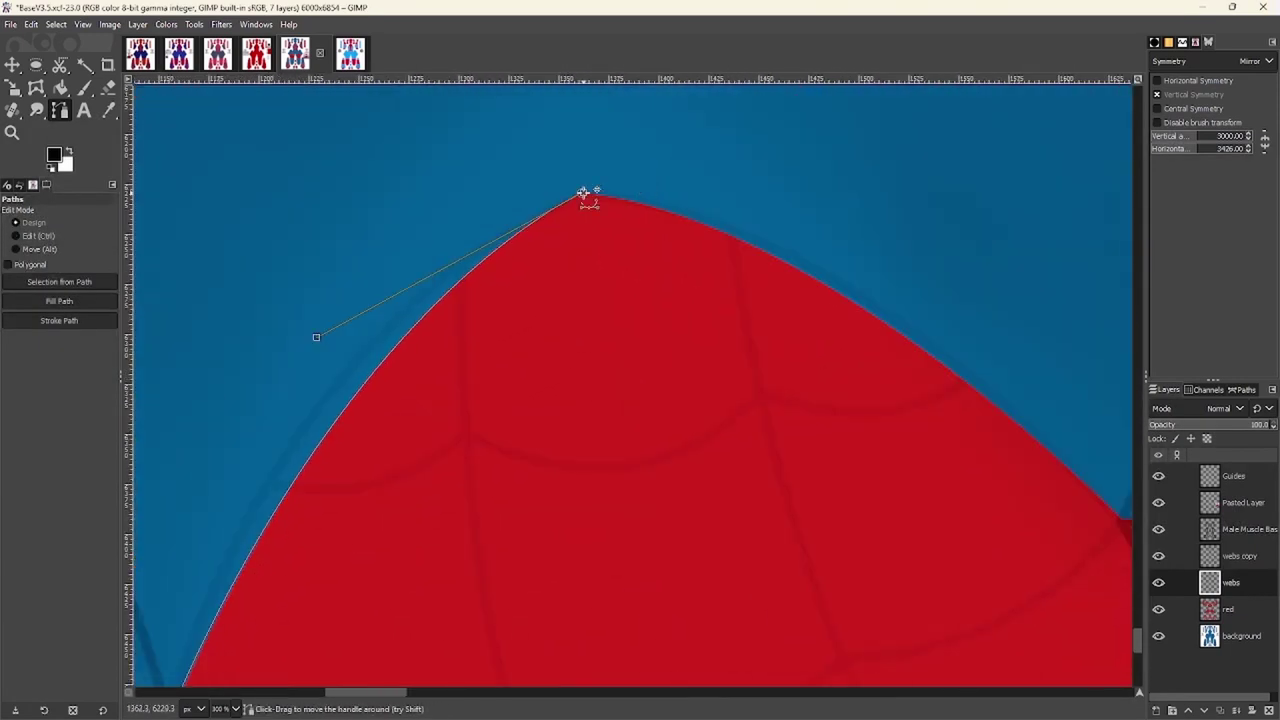
left_click_drag(748, 461, 724, 421)
scroll(775, 488, "right", 4)
left_click(863, 449)
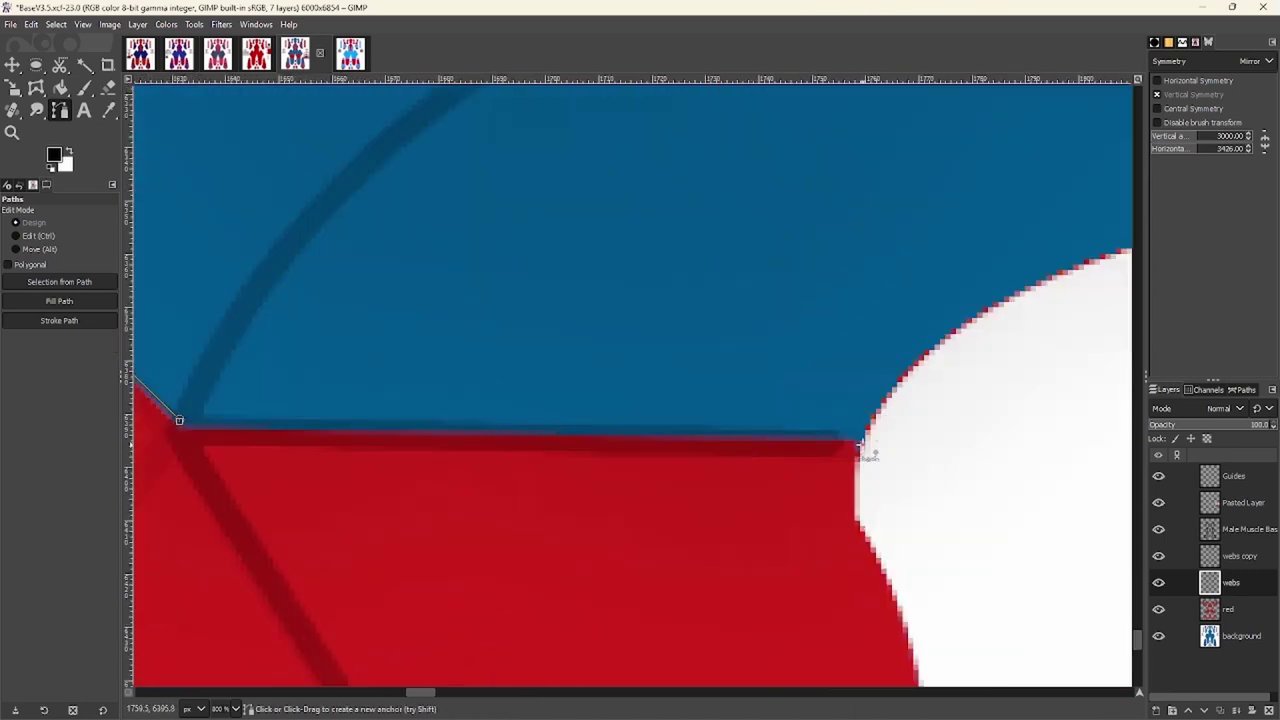
left_click(59, 320)
left_click(217, 440)
scroll(620, 400, "up", 3)
left_click(140, 437)
Curve a new path segment down from the top anchor and stroke it black
scroll(817, 337, "down", 3)
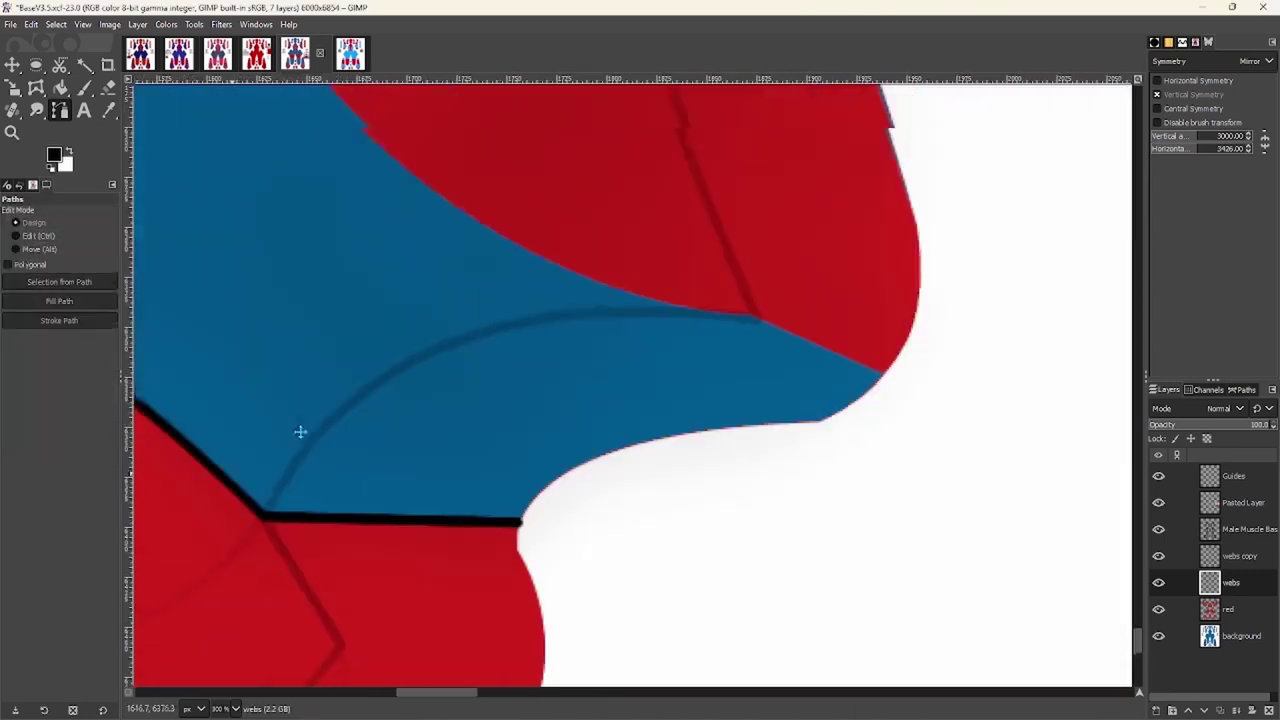
scroll(360, 214, "up", 2)
scroll(523, 337, "down", 2)
scroll(580, 308, "up", 3)
scroll(582, 310, "down", 3)
left_click_drag(478, 145, 445, 410)
scroll(460, 527, "up", 3)
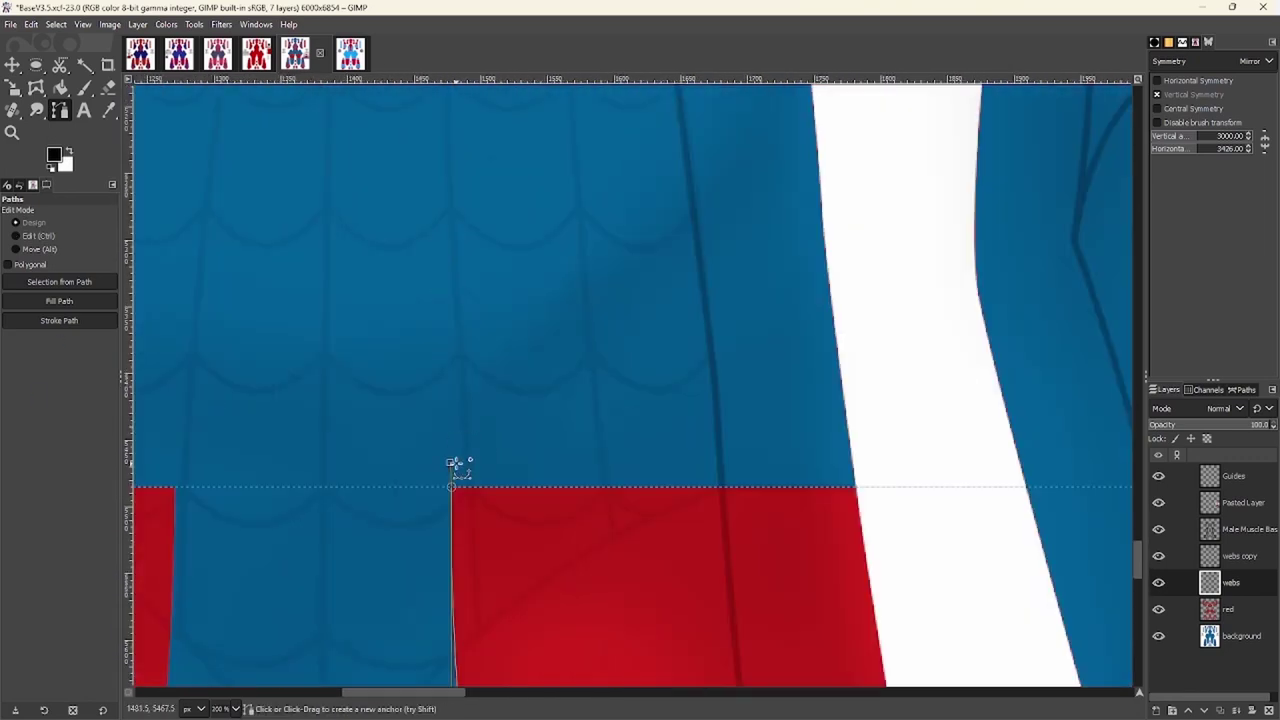
scroll(457, 463, "down", 1)
scroll(677, 263, "down", 3)
left_click(59, 320)
left_click(160, 443)
Curve the path back up to the top anchor and stroke it in black
scroll(738, 470, "up", 2)
scroll(581, 377, "down", 3)
scroll(451, 240, "down", 2)
left_click_drag(451, 240, 388, 540)
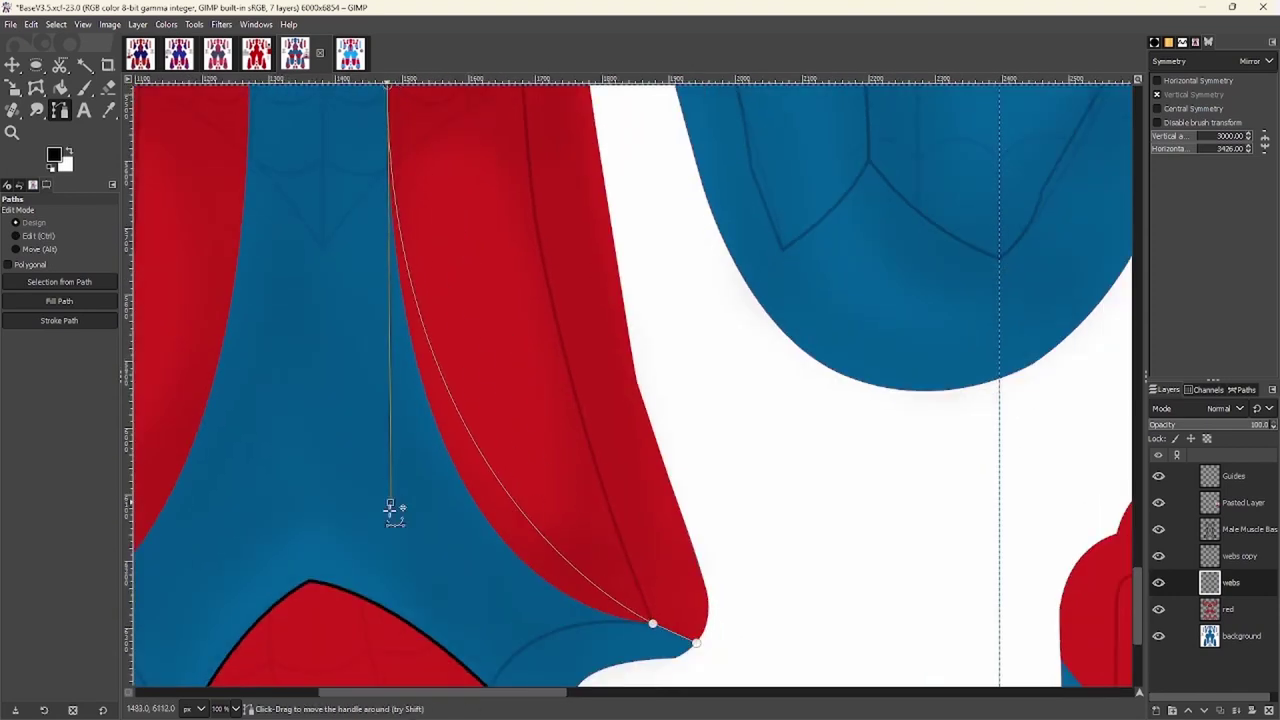
scroll(380, 617, "up", 3)
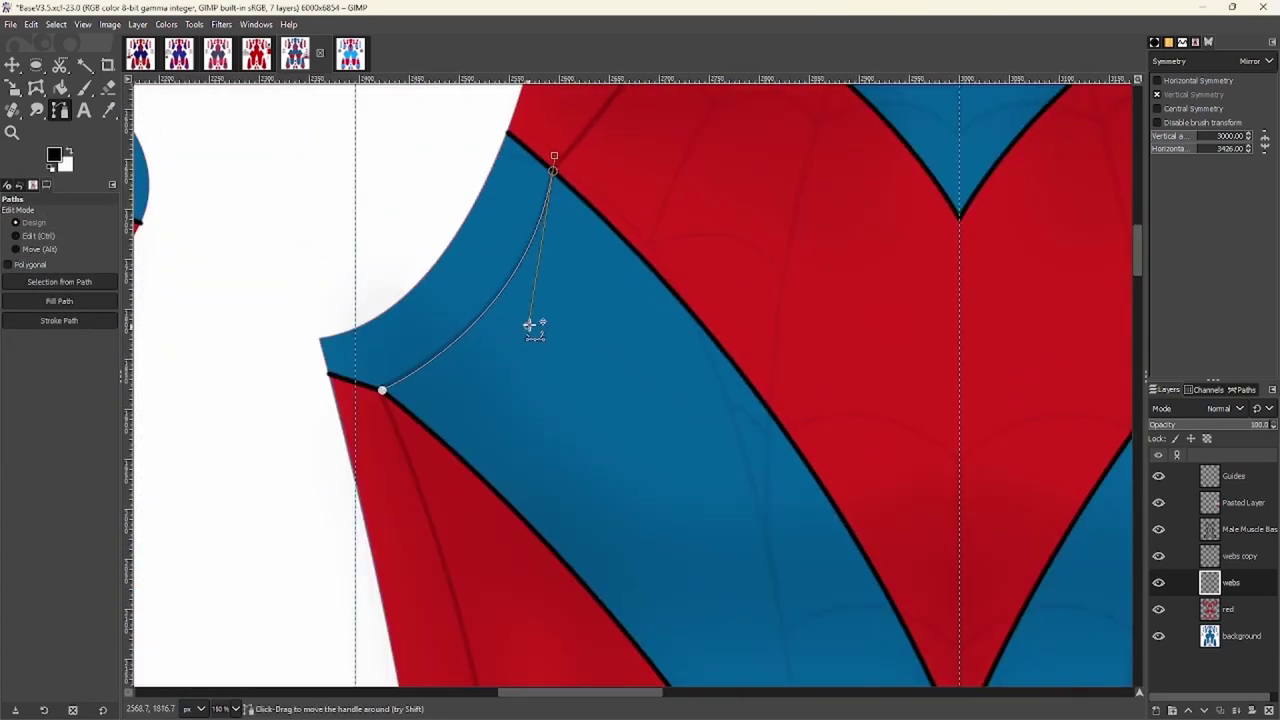
left_click(59, 320)
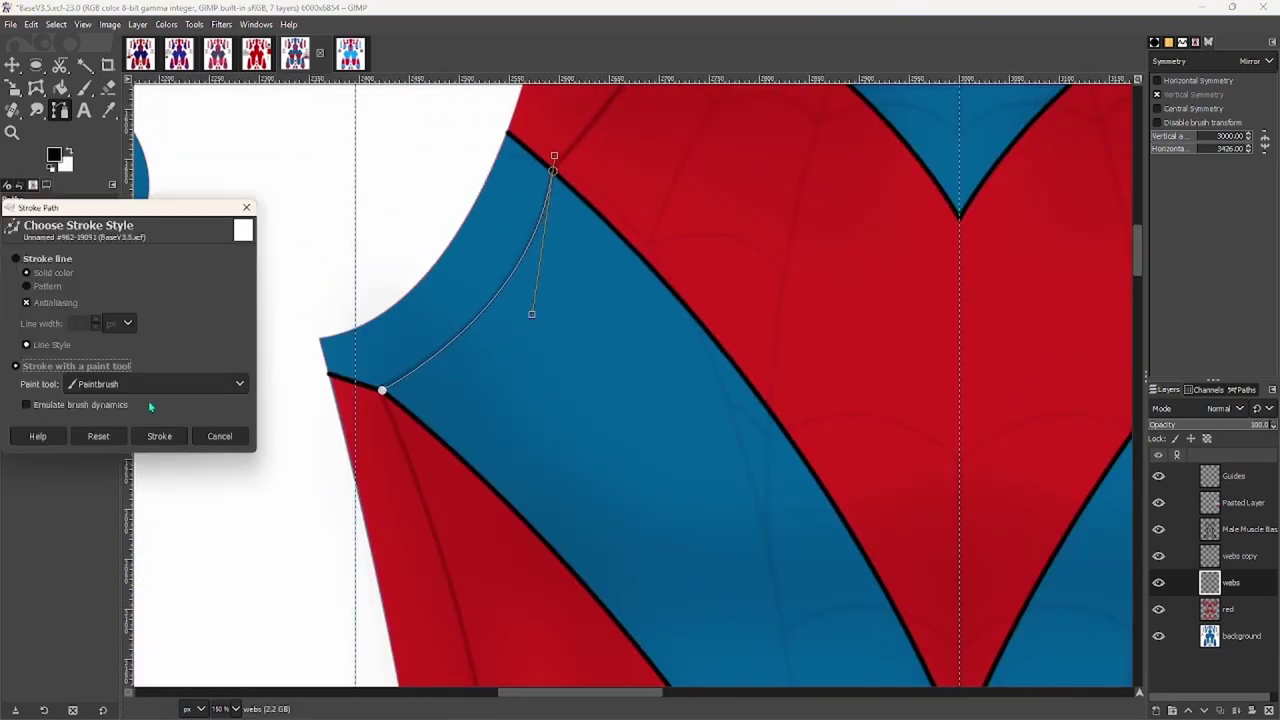
left_click(160, 437)
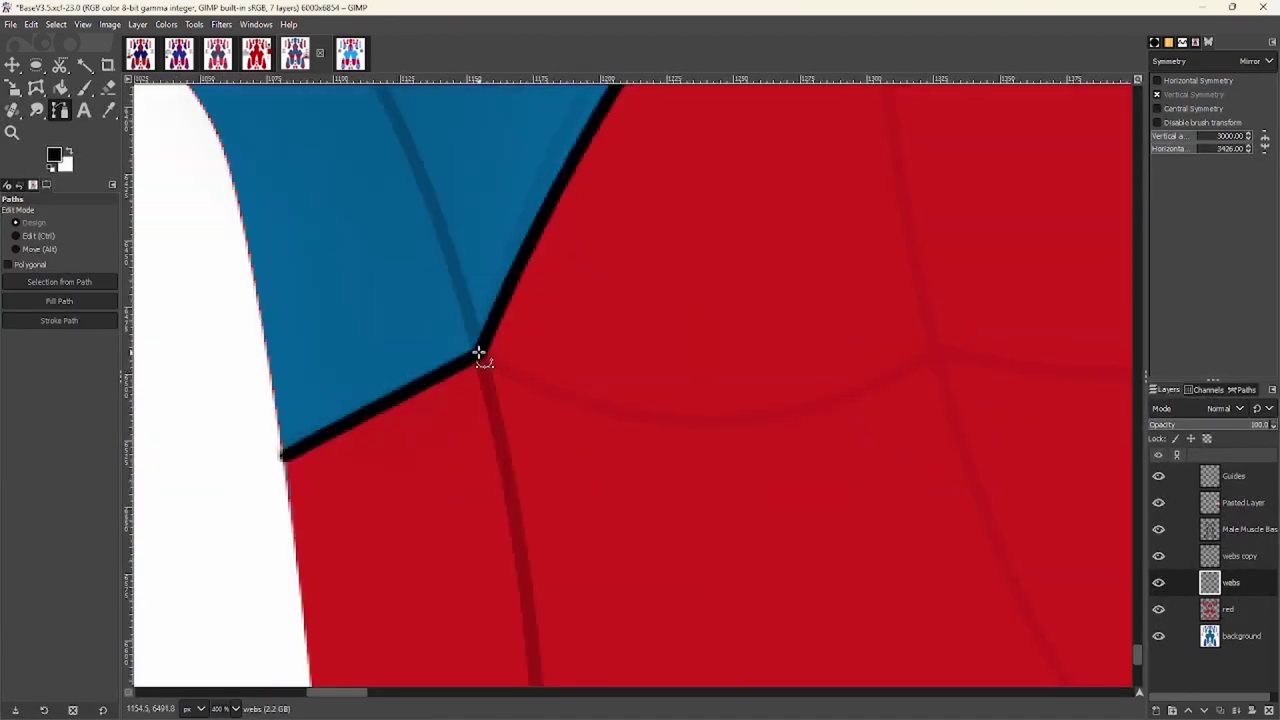
Trace a new path along the panel edge and outline it in thick black
left_click_drag(259, 224, 546, 378)
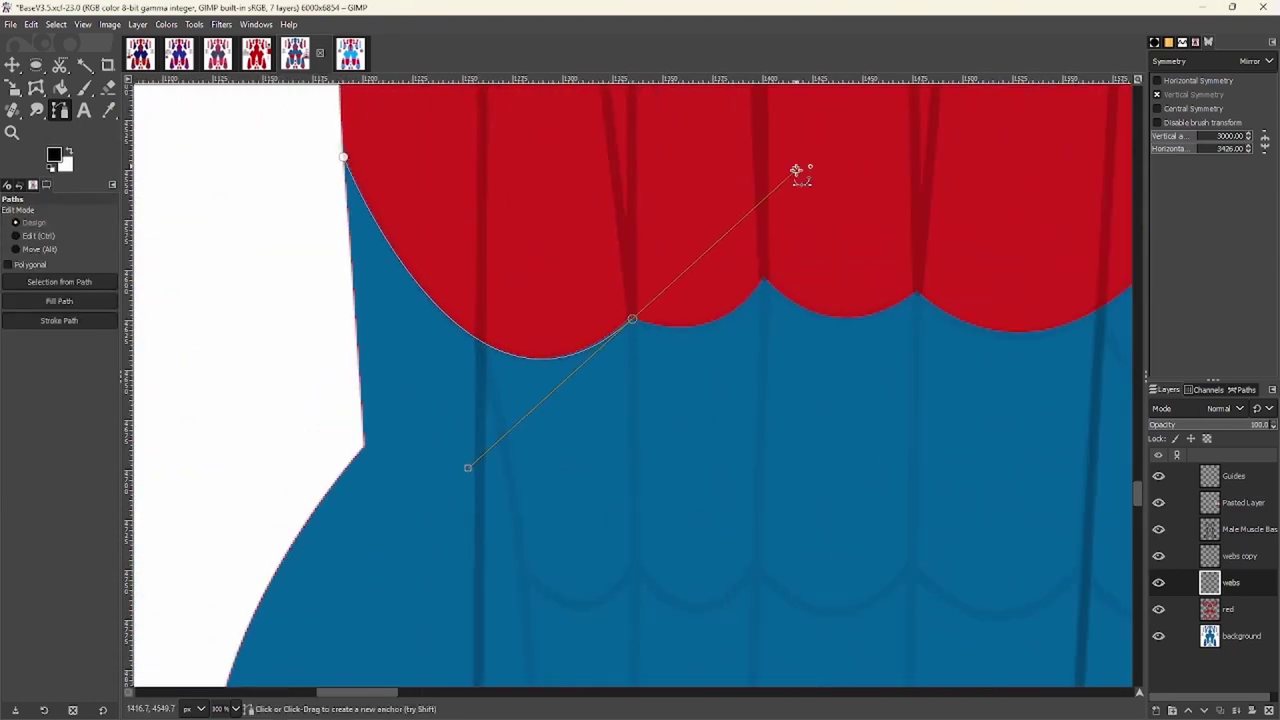
scroll(457, 322, "right", 3)
scroll(630, 250, "right", 1)
scroll(832, 170, "right", 3)
scroll(832, 170, "up", 1)
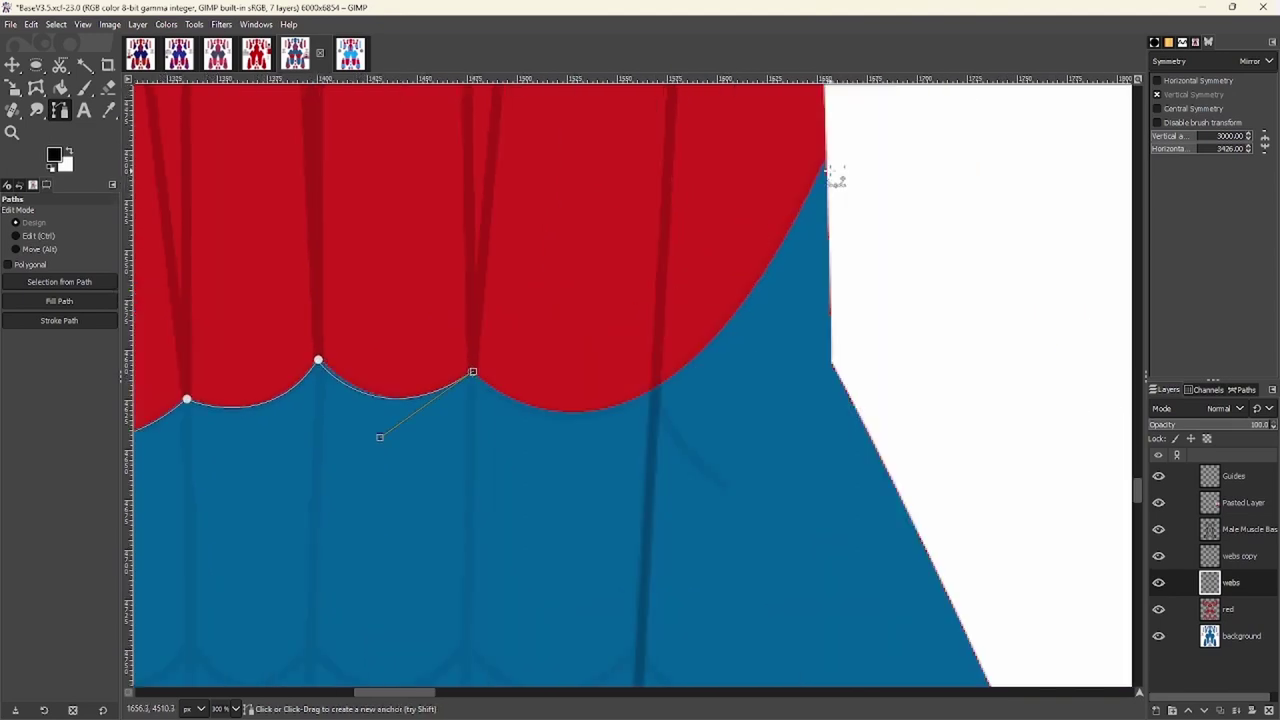
left_click(77, 330)
Extend a curved path along the scalloped edge, ending at the panel's top right
scroll(474, 417, "down", 5)
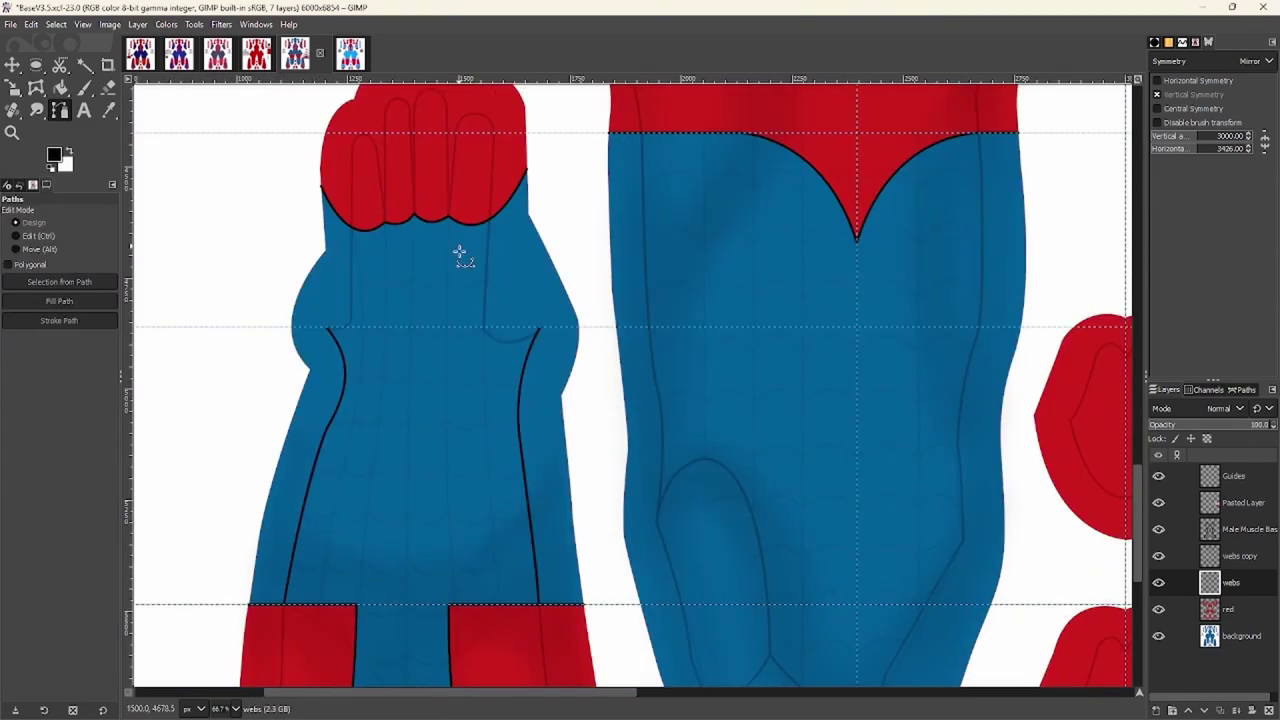
scroll(366, 143, "up", 8)
scroll(578, 390, "down", 3)
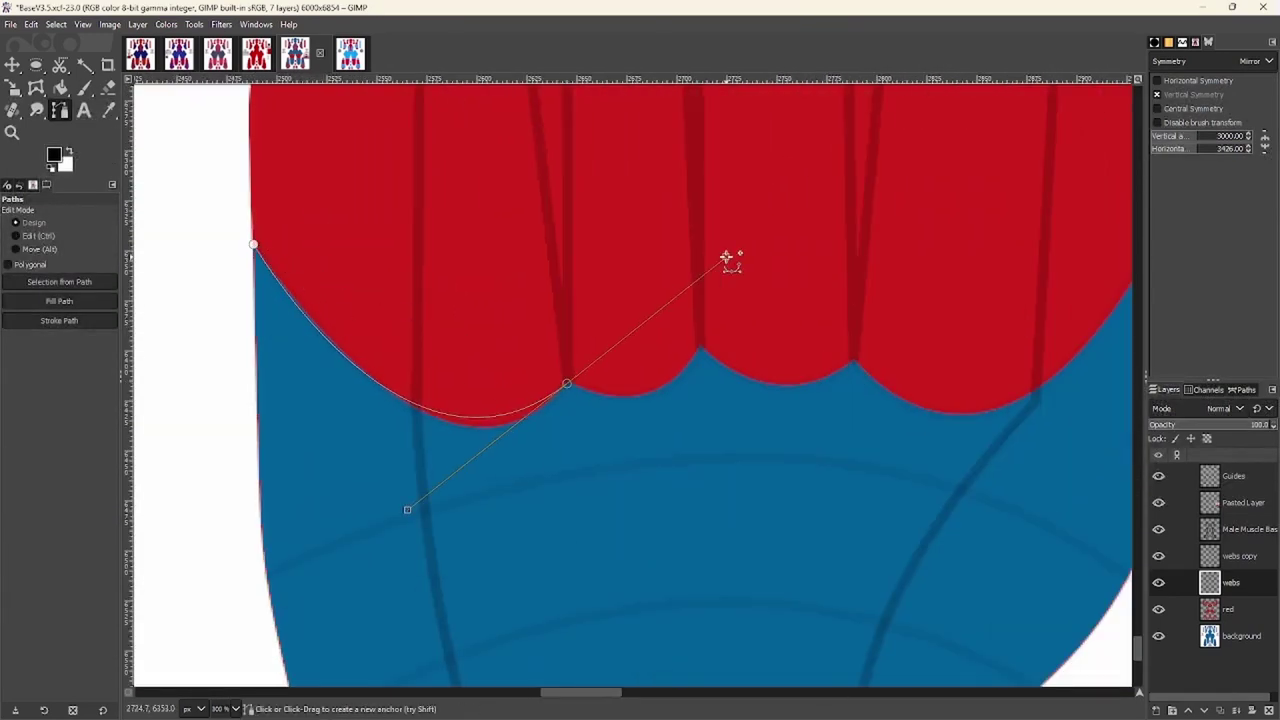
scroll(750, 246, "right", 2)
scroll(895, 354, "up", 1)
left_click_drag(709, 366, 809, 286)
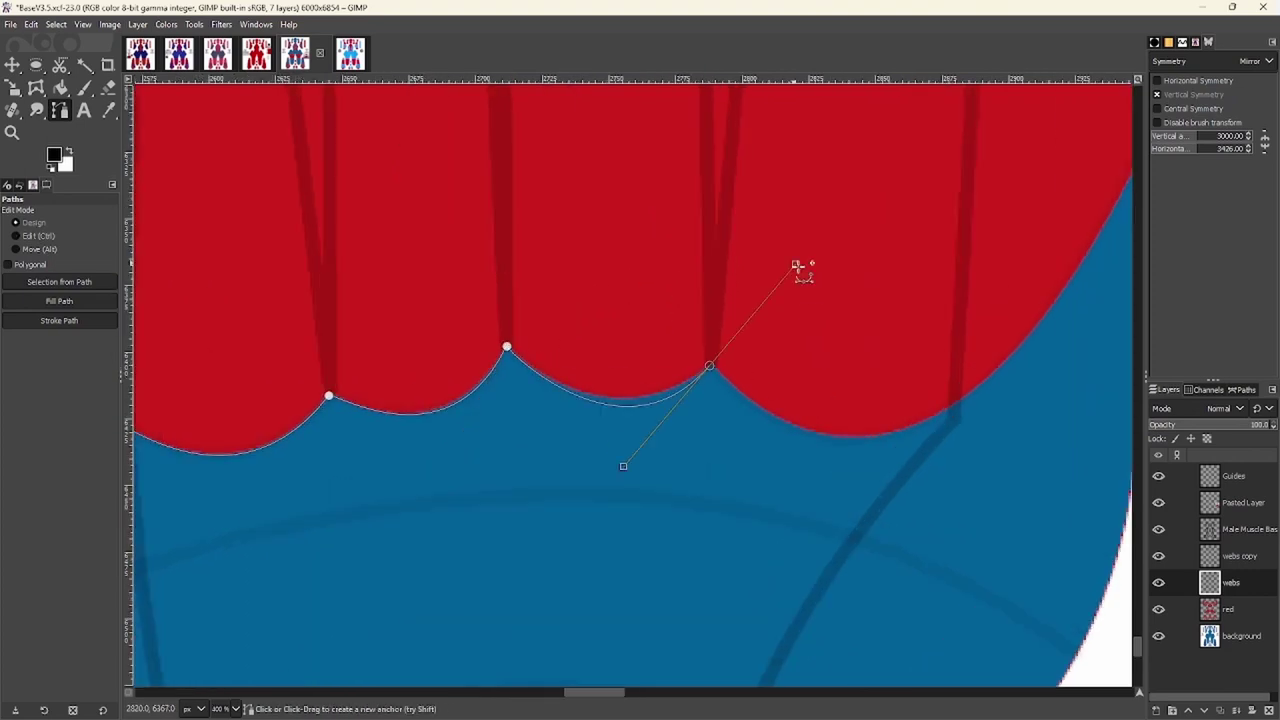
scroll(900, 240, "right", 2)
scroll(900, 240, "up", 1)
scroll(940, 200, "down", 2)
left_click(938, 123)
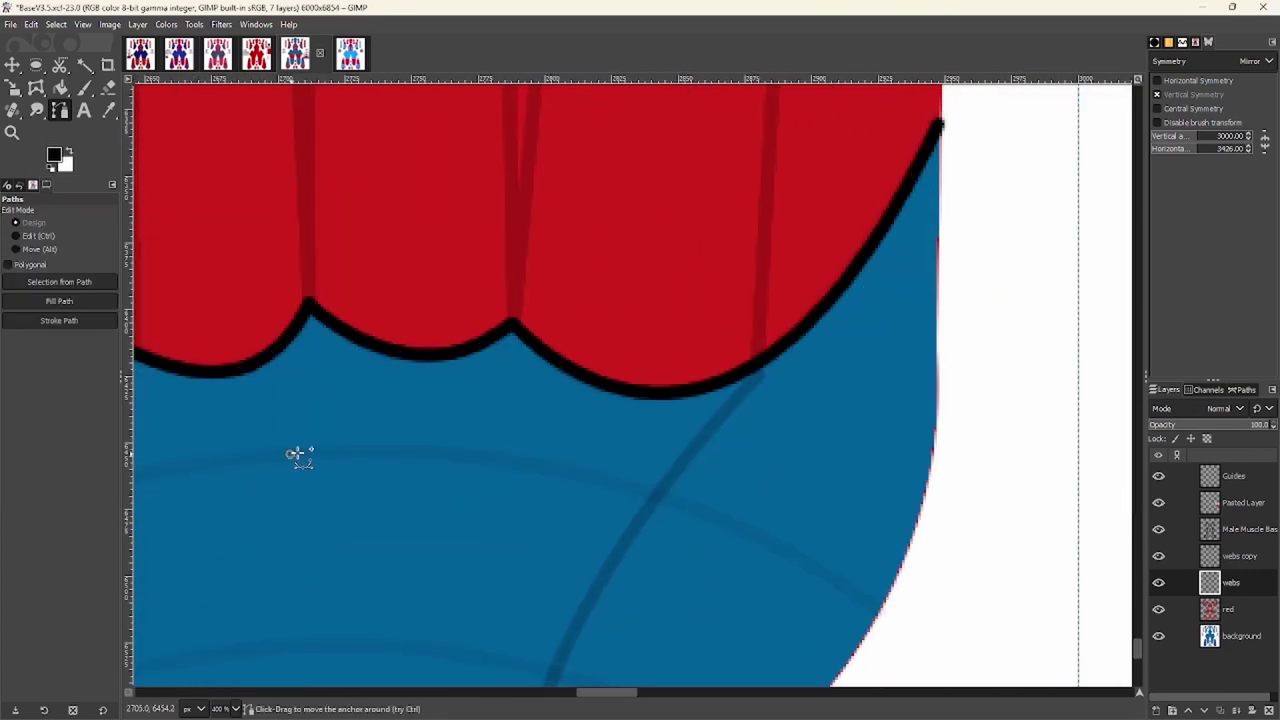
Shape the arch top with a smooth anchor and stroke the arch path black
scroll(386, 423, "down", 3)
scroll(800, 386, "down", 2)
scroll(700, 266, "down", 3)
scroll(597, 352, "right", 3)
scroll(597, 352, "right", 1)
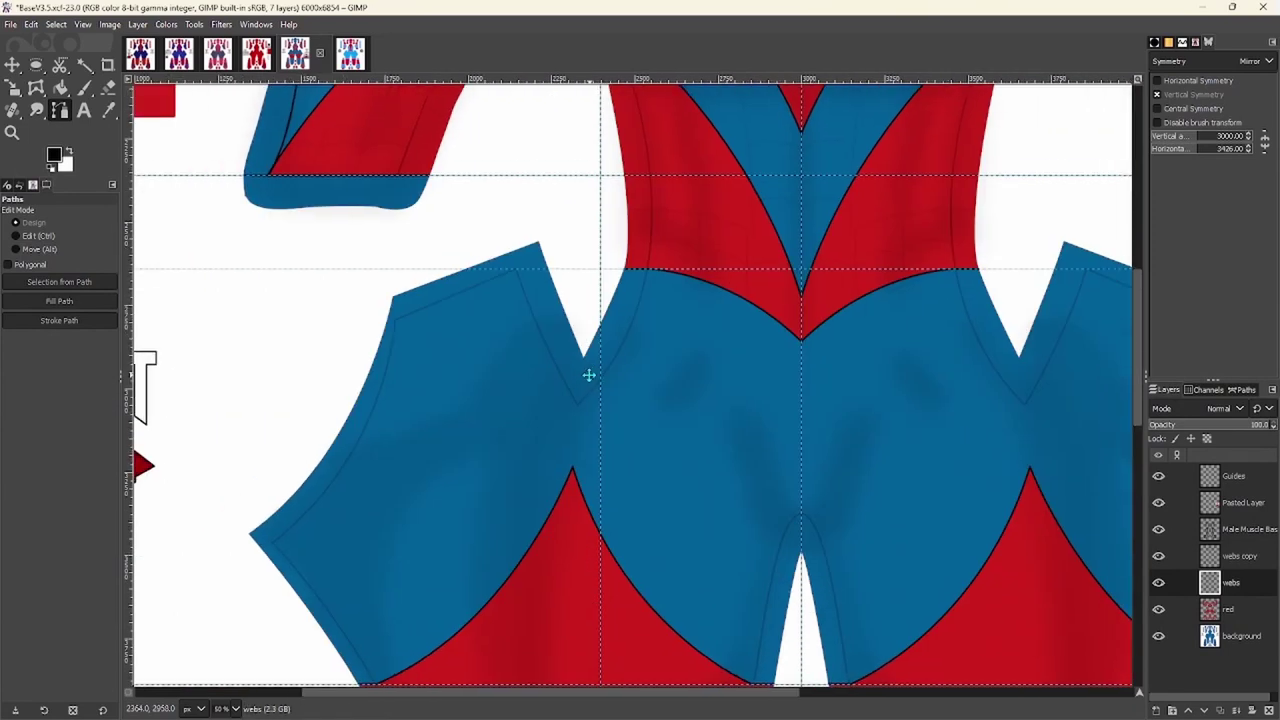
scroll(606, 371, "up", 2)
scroll(423, 200, "up", 3)
scroll(529, 457, "down", 2)
left_click_drag(610, 246, 871, 214)
scroll(606, 257, "down", 2)
scroll(586, 143, "up", 3)
scroll(561, 493, "up", 3)
scroll(541, 345, "up", 5)
left_click(178, 440)
scroll(549, 451, "down", 5)
scroll(540, 300, "down", 3)
scroll(540, 260, "up", 3)
left_click(59, 320)
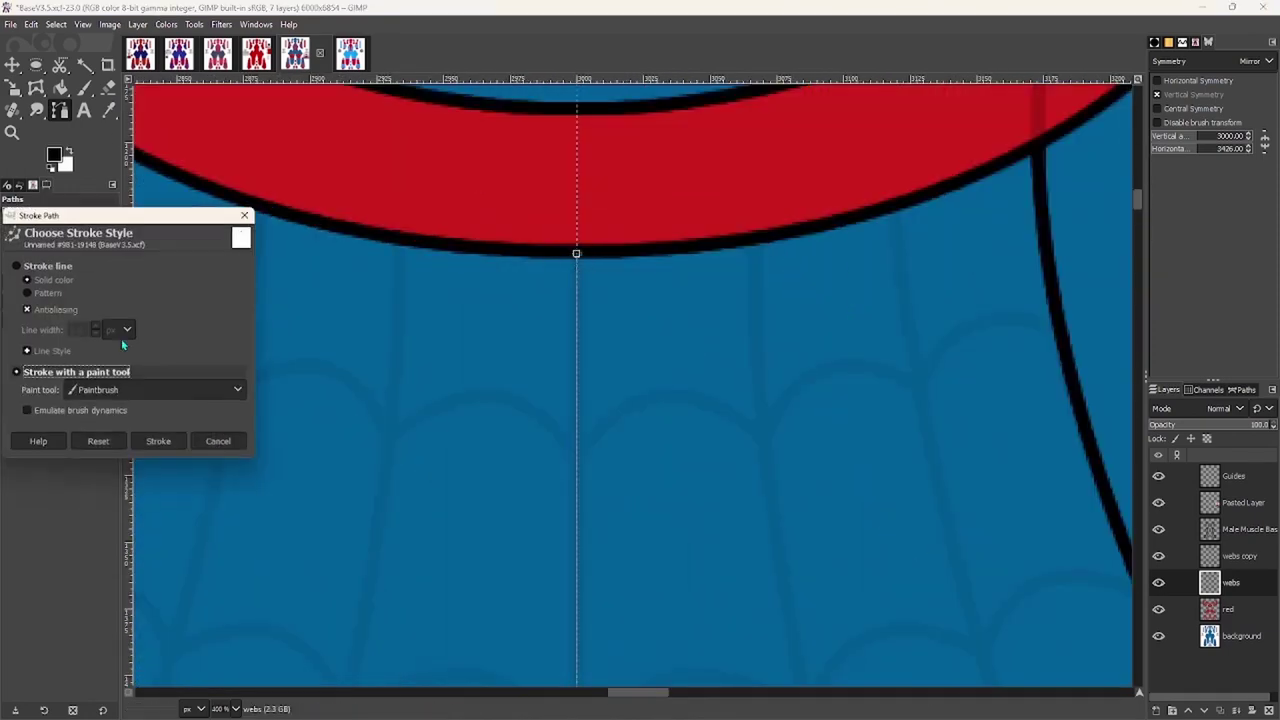
left_click(163, 438)
scroll(197, 118, "down", 3)
scroll(197, 118, "down", 5)
scroll(300, 170, "left", 3)
scroll(409, 220, "down", 5)
scroll(379, 274, "up", 3)
scroll(379, 274, "down", 5)
scroll(509, 374, "up", 4)
scroll(583, 123, "down", 4)
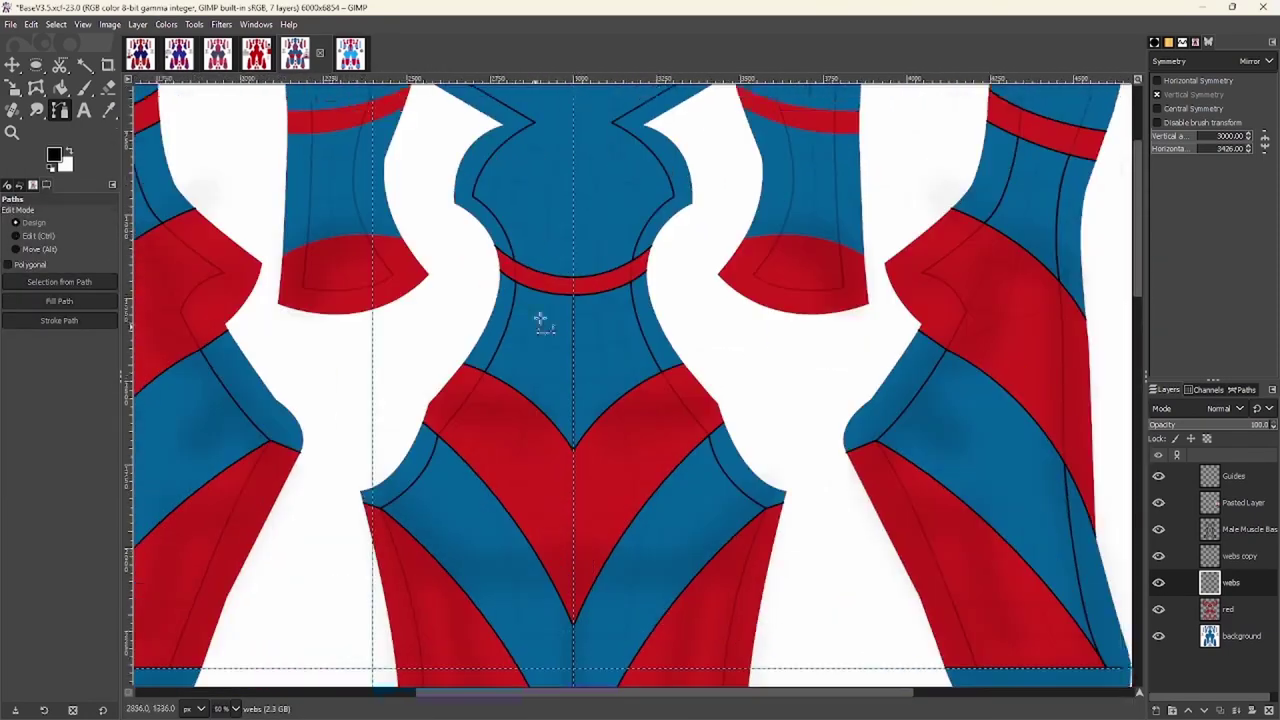
scroll(634, 372, "up", 5)
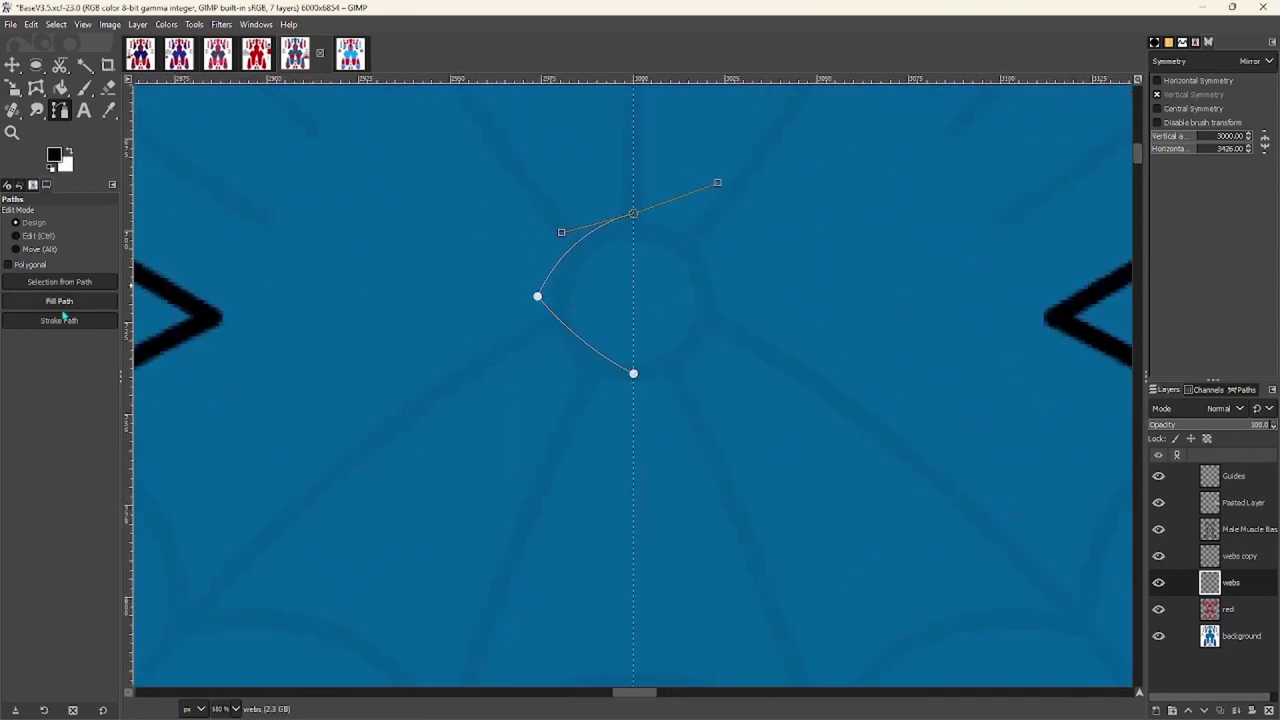
Stroke the vertical centre line below the chest diamond in black
scroll(554, 266, "up", 3)
scroll(583, 357, "down", 4)
scroll(583, 330, "up", 3)
left_click(59, 320)
left_click(220, 437)
Bend the path segment above the belt and stroke the line down to the belt in black
scroll(583, 368, "up", 2)
scroll(583, 368, "down", 4)
scroll(400, 406, "down", 3)
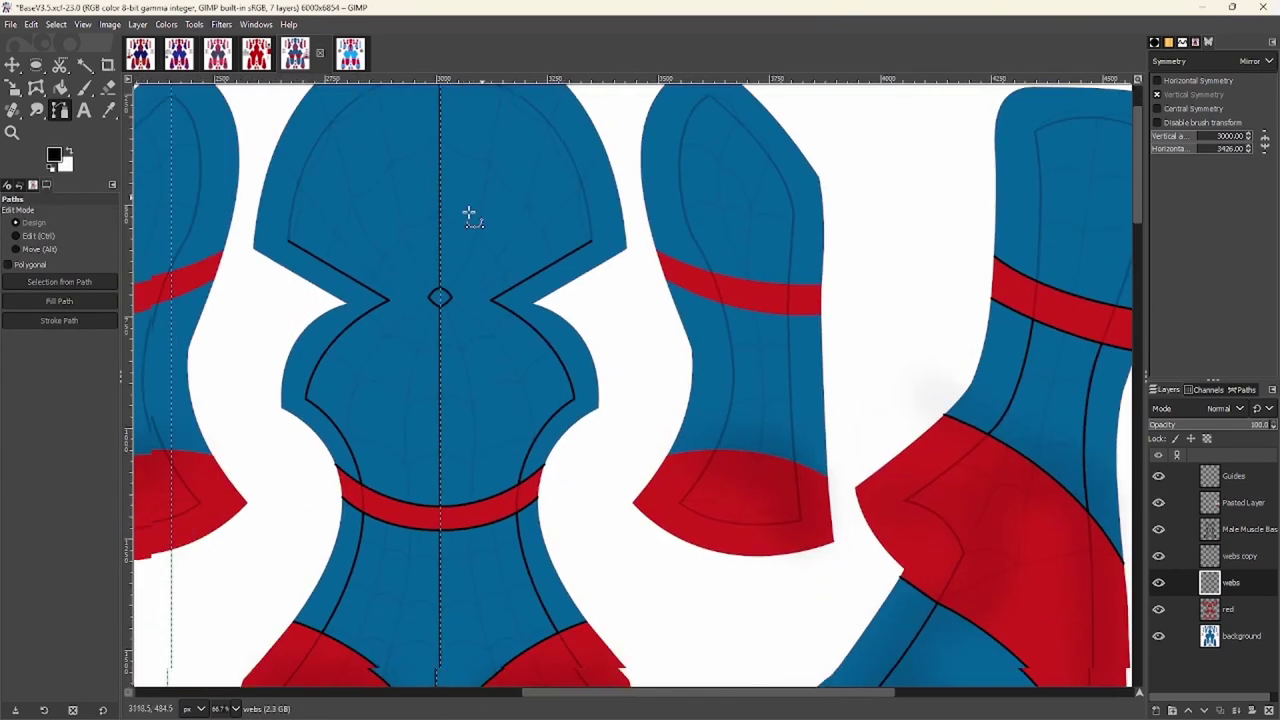
scroll(409, 394, "up", 4)
scroll(434, 343, "down", 4)
scroll(500, 257, "up", 4)
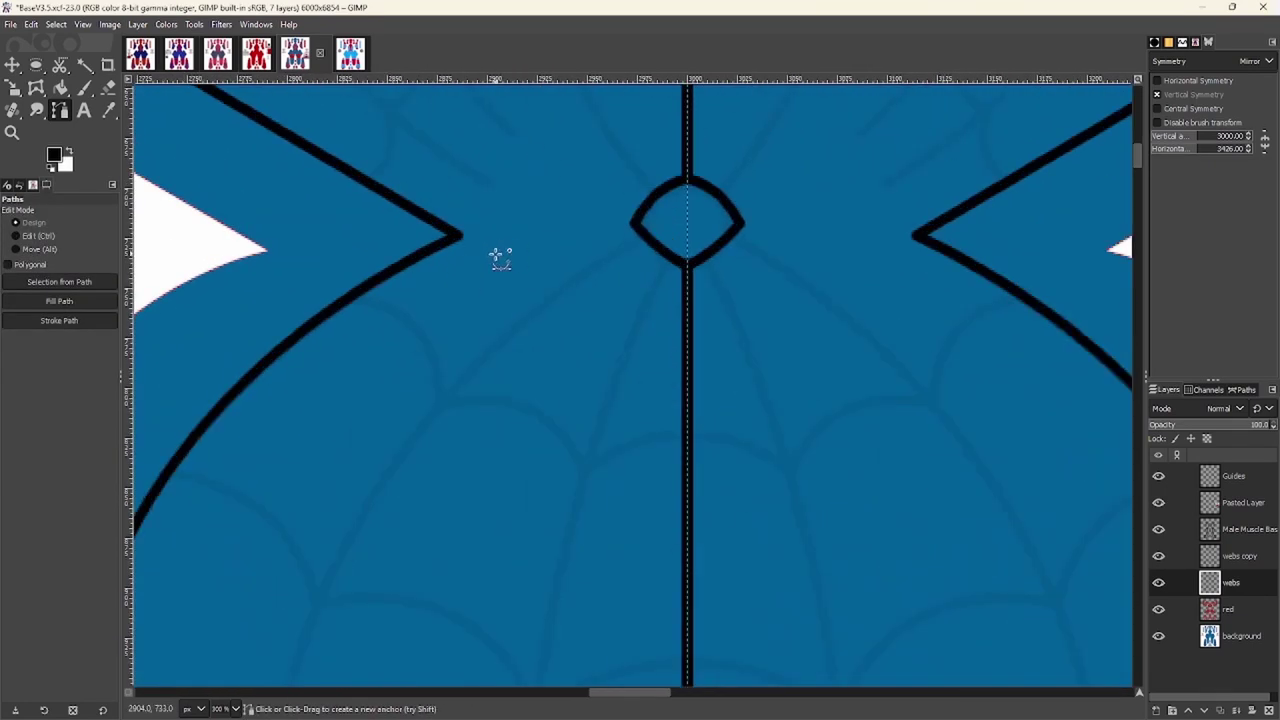
scroll(738, 352, "down", 4)
scroll(480, 443, "down", 3)
scroll(709, 480, "up", 4)
scroll(574, 326, "down", 3)
scroll(623, 428, "up", 4)
scroll(623, 428, "down", 3)
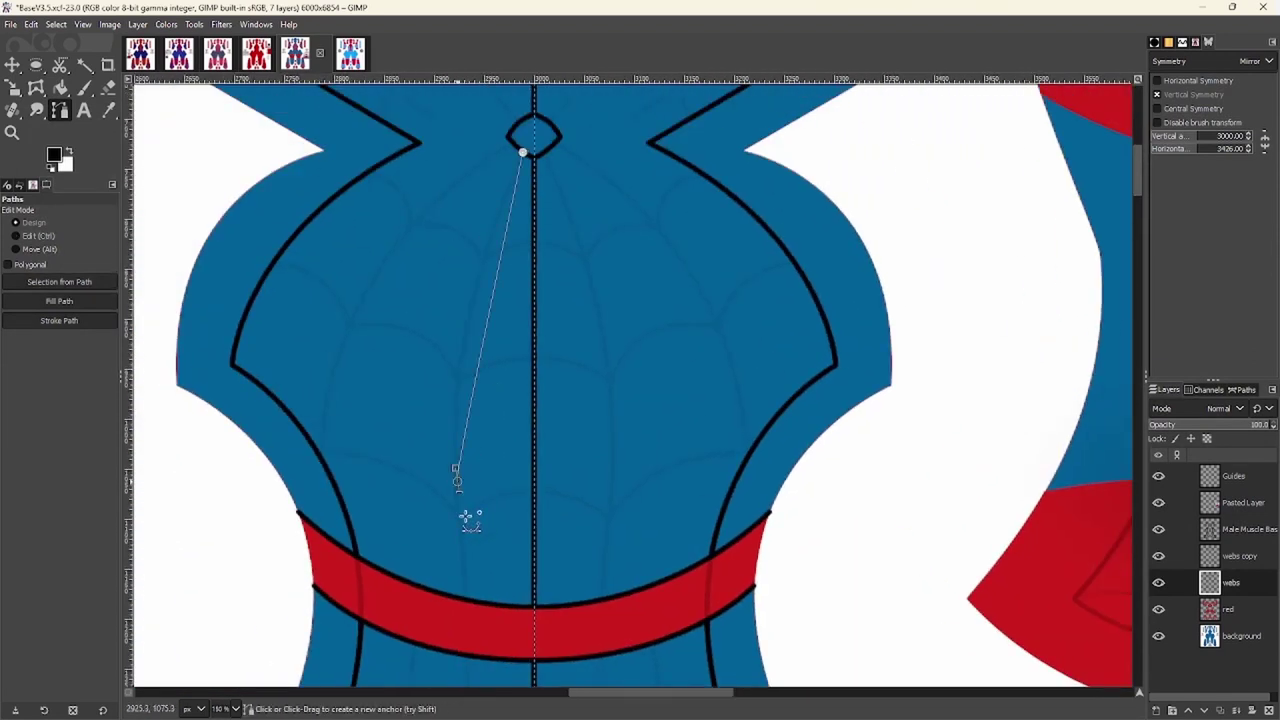
scroll(497, 617, "up", 3)
scroll(486, 491, "down", 4)
scroll(491, 523, "up", 2)
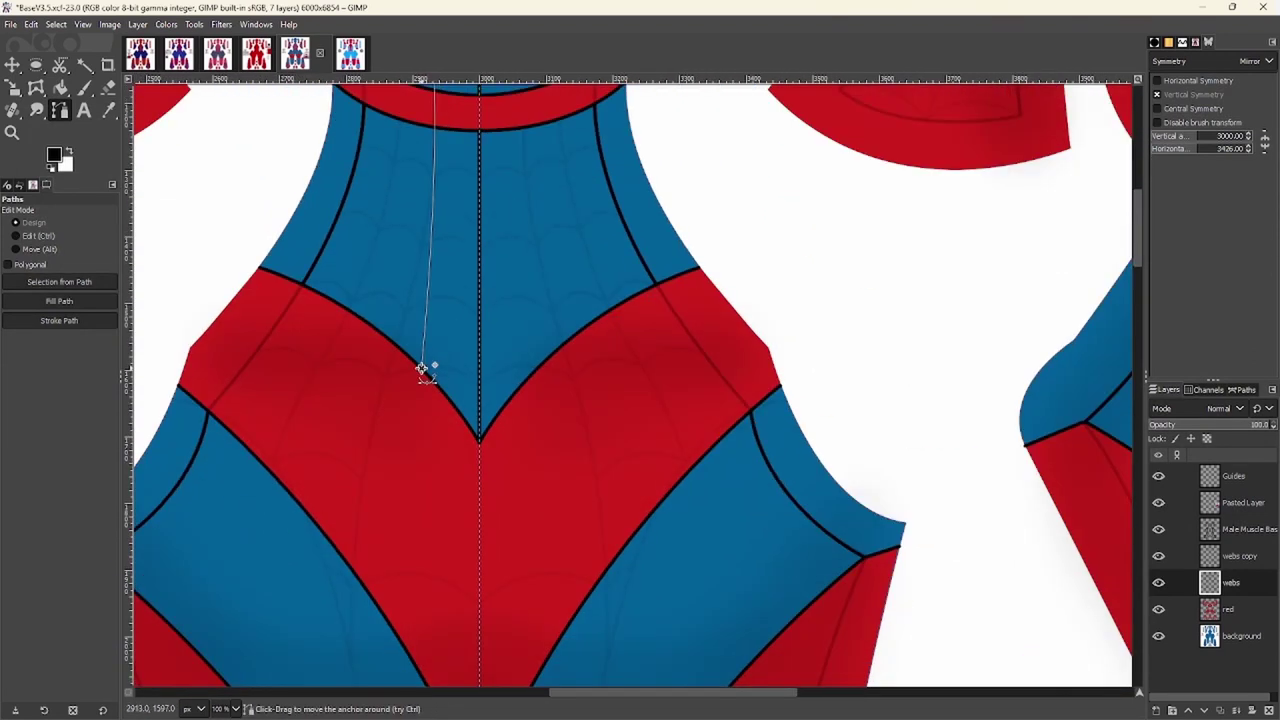
scroll(422, 368, "up", 2)
scroll(471, 423, "down", 3)
scroll(476, 235, "up", 3)
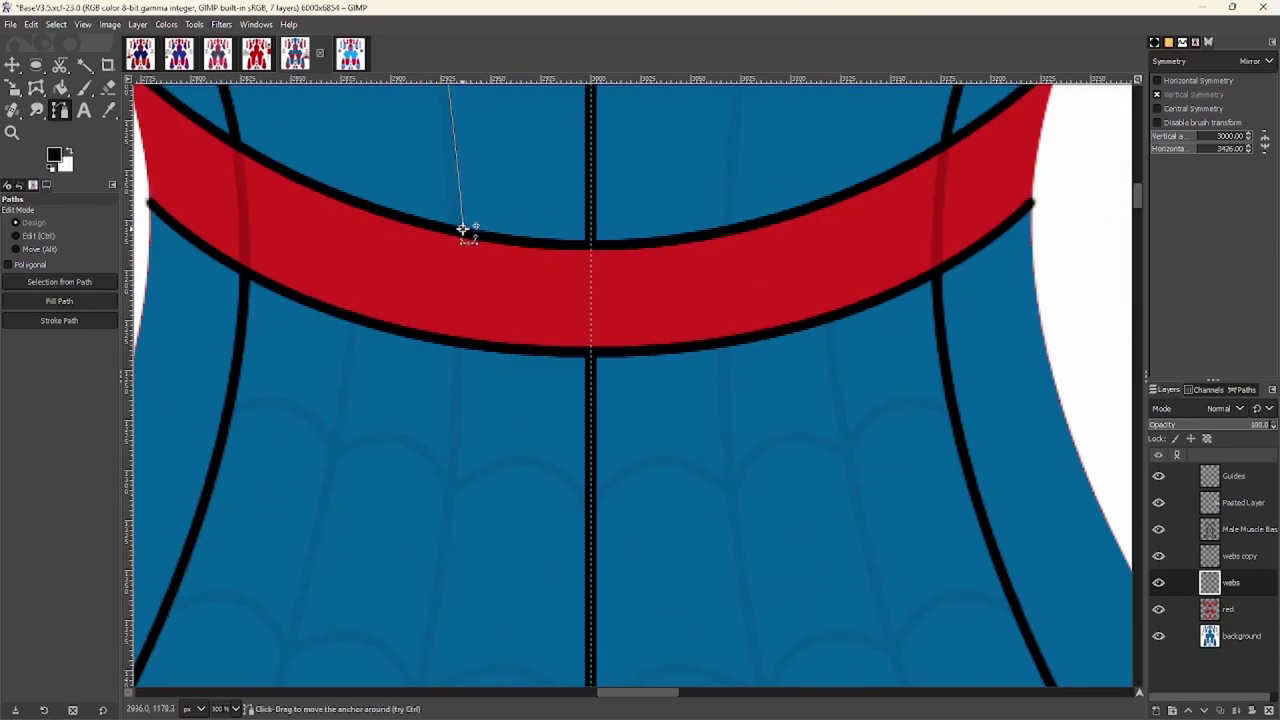
scroll(461, 263, "up", 3)
left_click_drag(468, 290, 476, 300)
scroll(500, 538, "down", 3)
left_click(59, 320)
left_click(158, 444)
Draw a new path from the belt's lower edge to the V's left edge
scroll(469, 500, "up", 3)
left_click(477, 533)
scroll(477, 533, "down", 3)
scroll(480, 406, "up", 2)
left_click(480, 400)
scroll(480, 400, "up", 2)
scroll(463, 470, "down", 3)
scroll(463, 470, "up", 3)
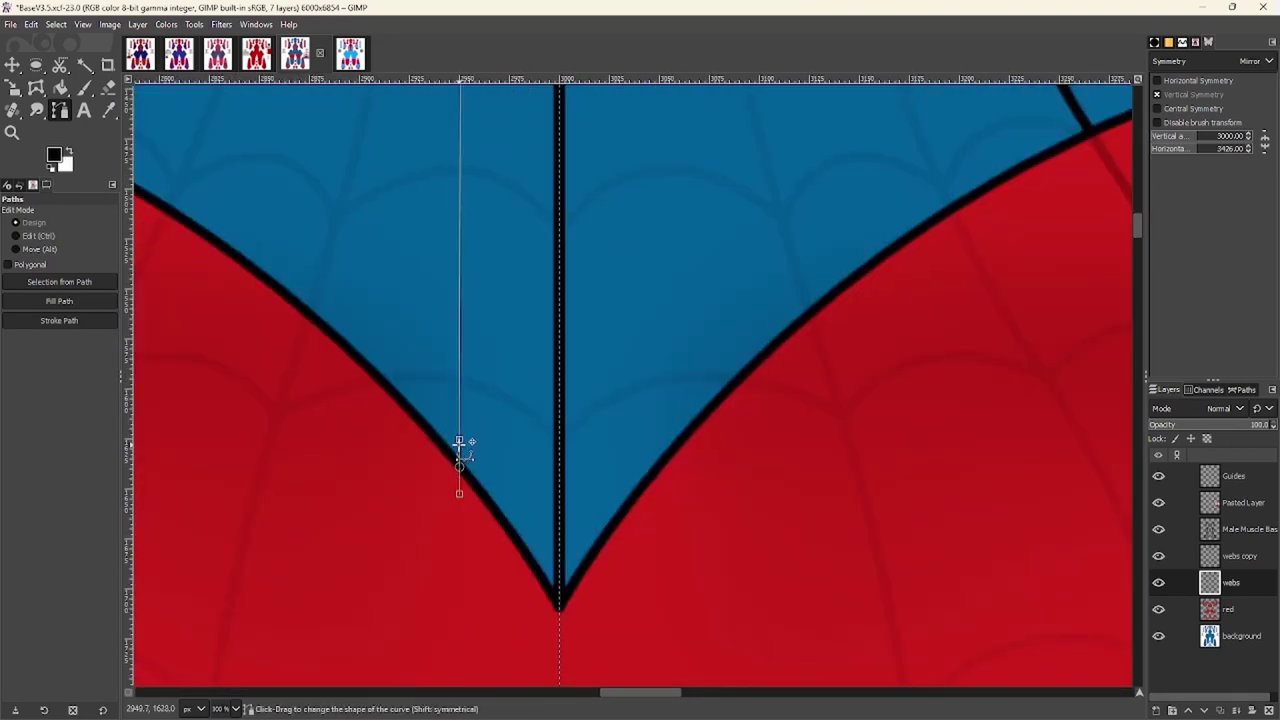
scroll(460, 443, "down", 3)
scroll(480, 405, "up", 4)
scroll(354, 446, "down", 3)
scroll(337, 423, "up", 3)
scroll(365, 375, "down", 2)
scroll(350, 360, "down", 5)
Curve a new line down from the chest diamond and stroke it in black
scroll(331, 251, "down", 3)
scroll(437, 309, "up", 4)
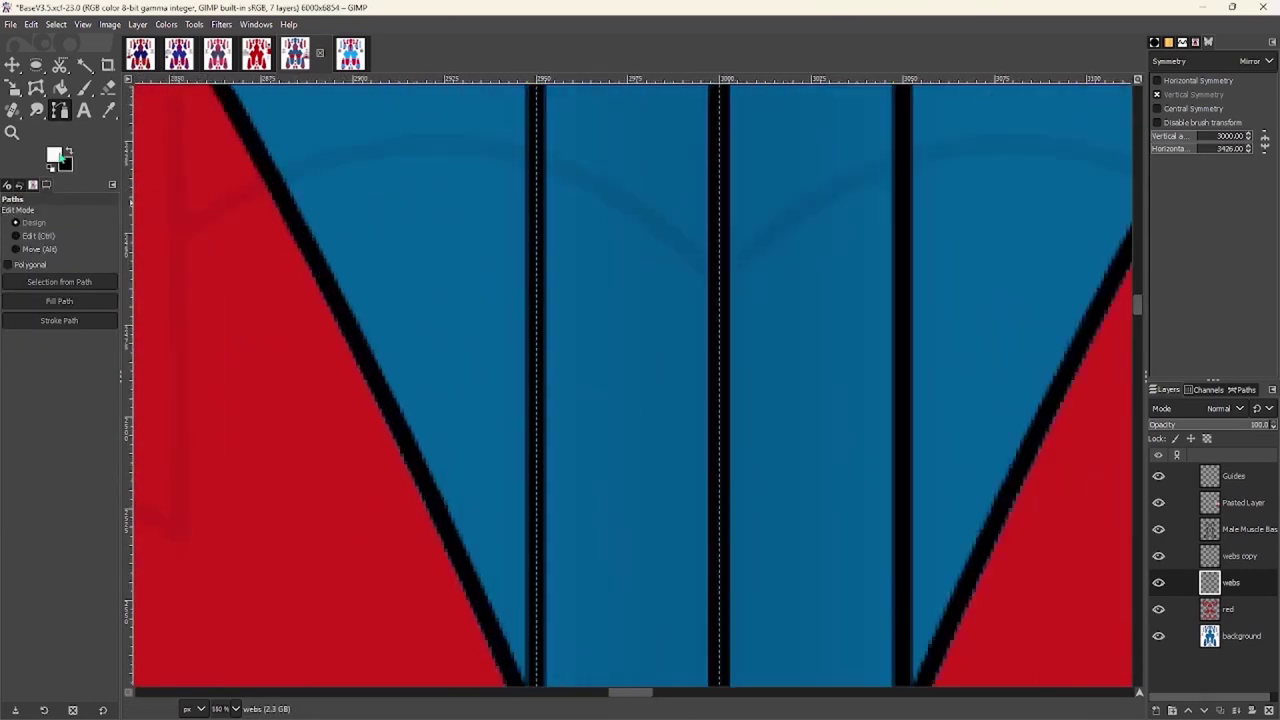
key("p")
scroll(308, 278, "up", 2)
scroll(308, 278, "down", 15)
scroll(308, 278, "right", 7)
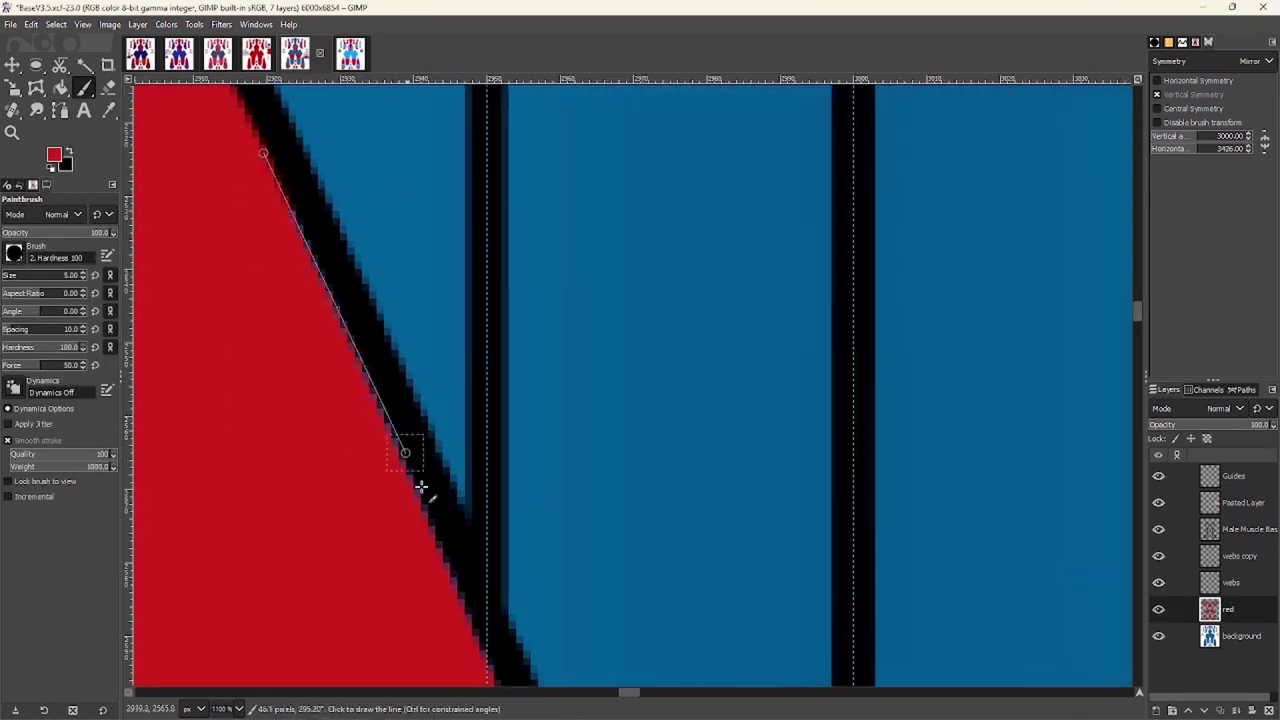
scroll(350, 464, "down", 3)
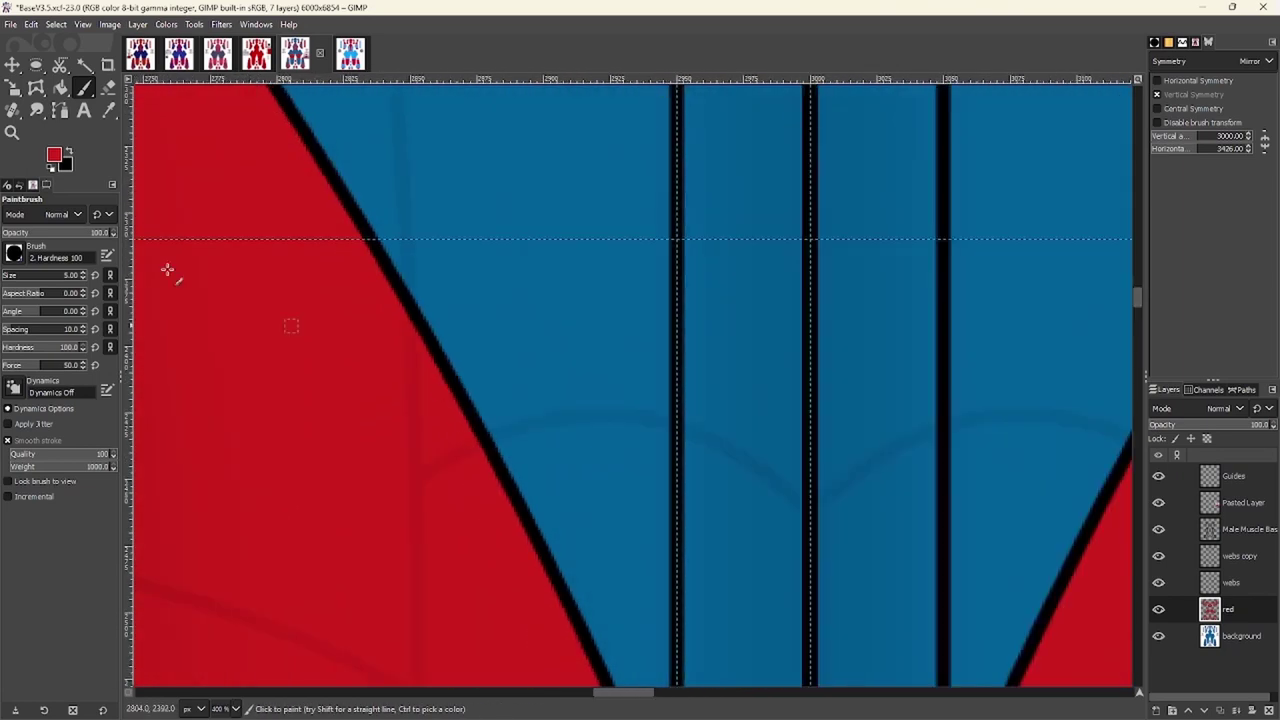
scroll(722, 424, "down", 3)
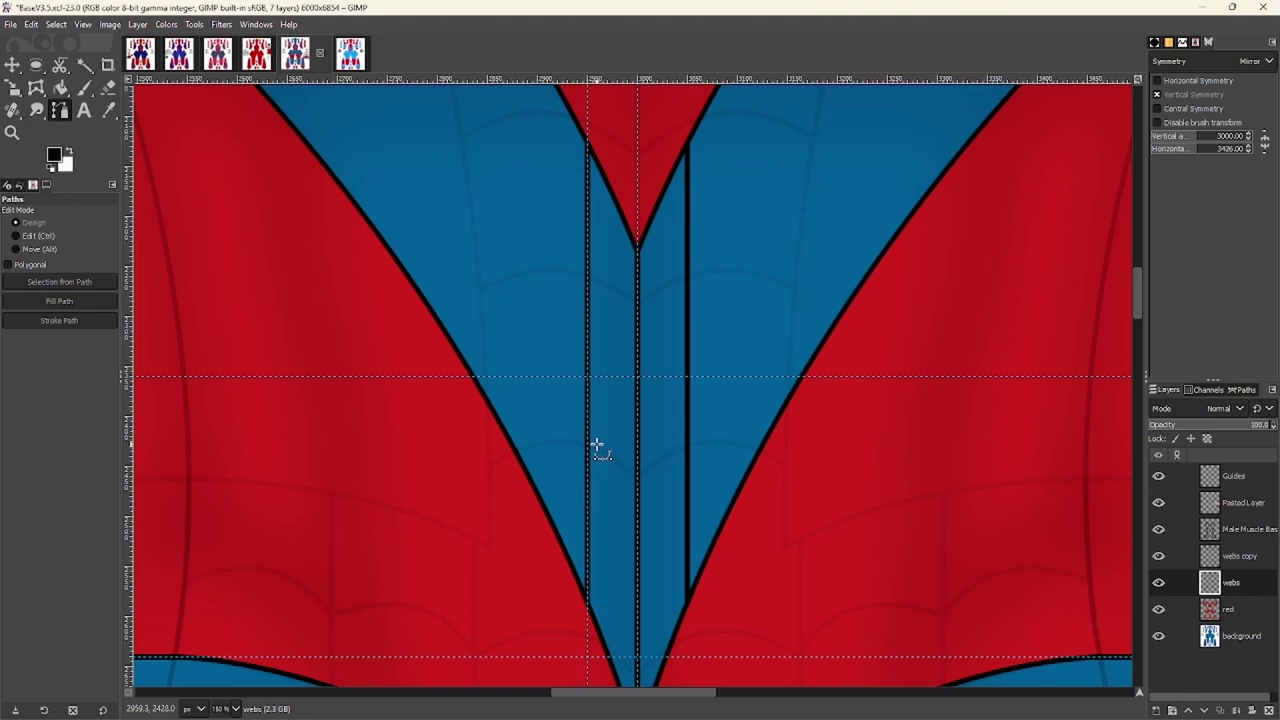
scroll(640, 491, "down", 1)
scroll(457, 326, "up", 6)
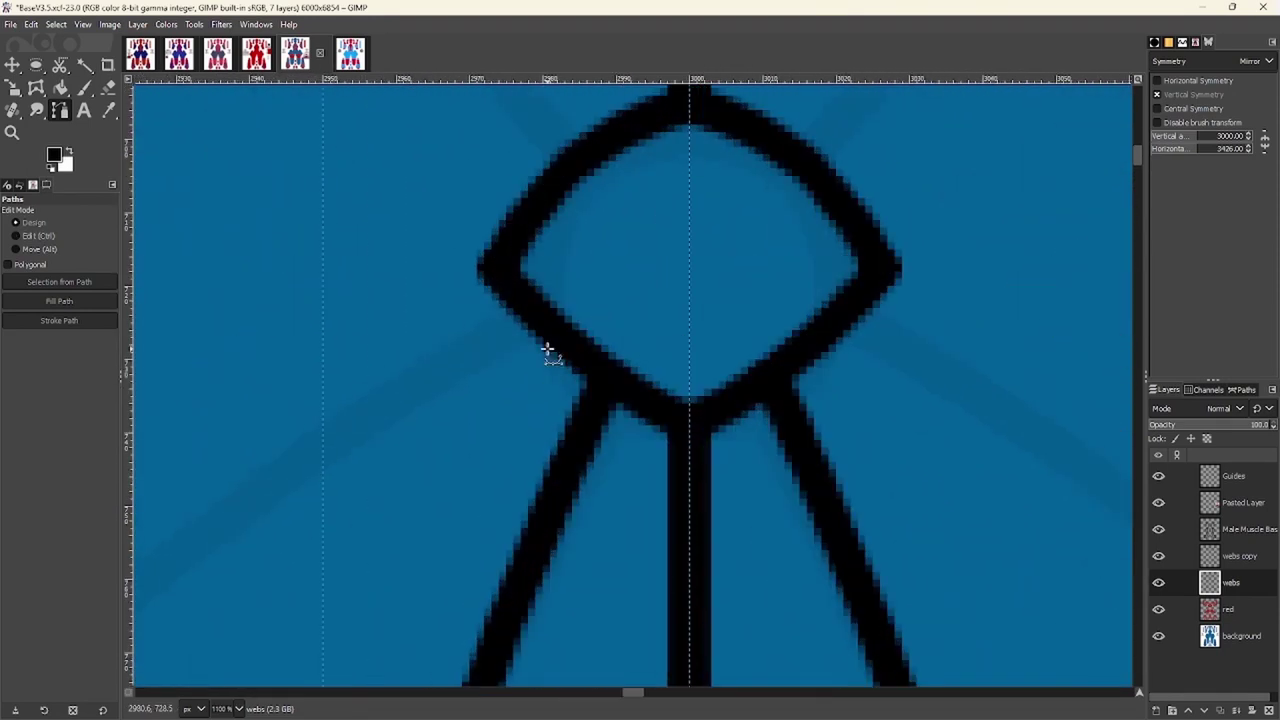
scroll(540, 320, "down", 5)
left_click_drag(497, 518, 513, 567)
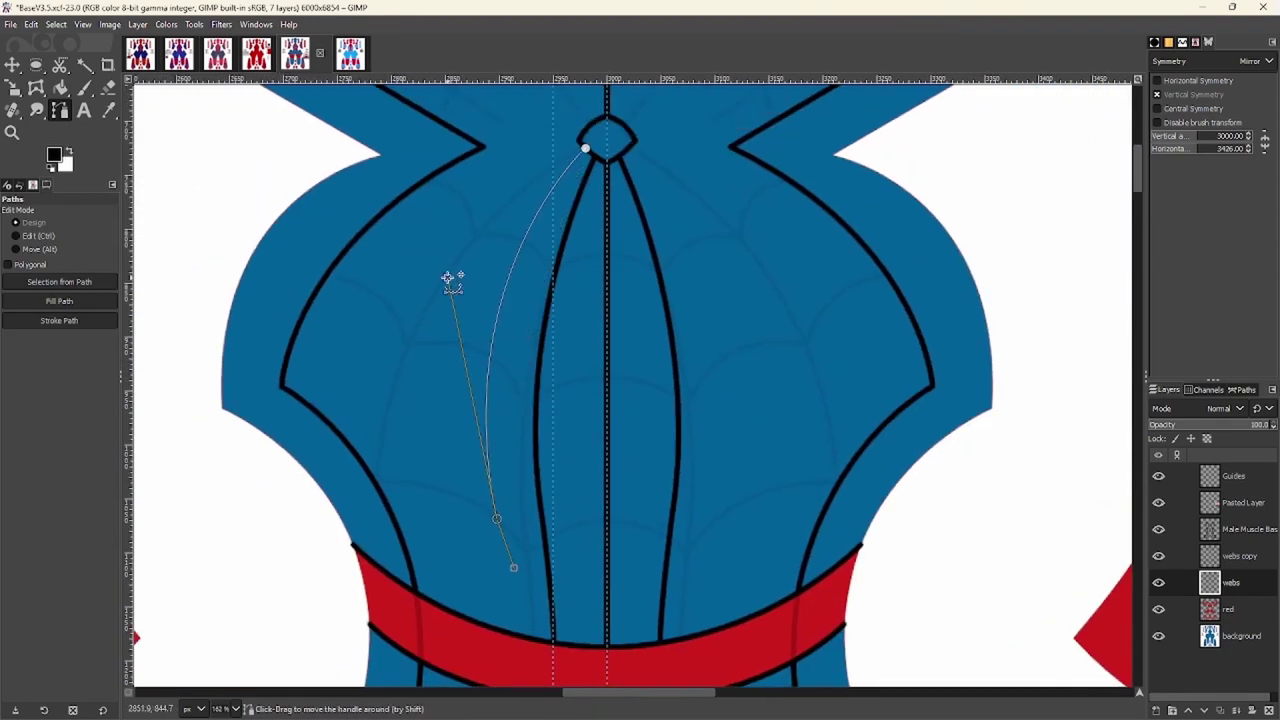
scroll(440, 300, "up", 2)
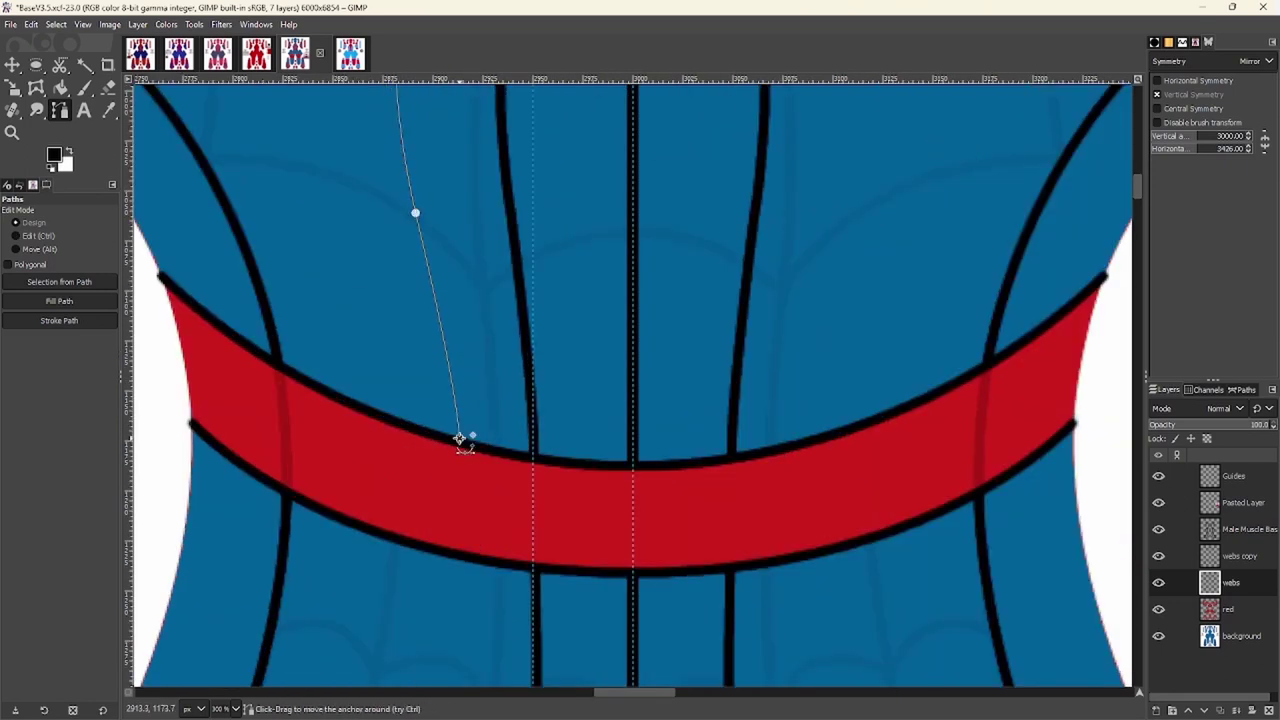
left_click(59, 320)
left_click(157, 437)
Add a vertical guide at about x=2898 and stroke the path in black
scroll(463, 500, "up", 1)
scroll(450, 428, "down", 2)
scroll(453, 428, "down", 4)
scroll(449, 280, "up", 3)
scroll(437, 422, "down", 3)
scroll(251, 300, "up", 2)
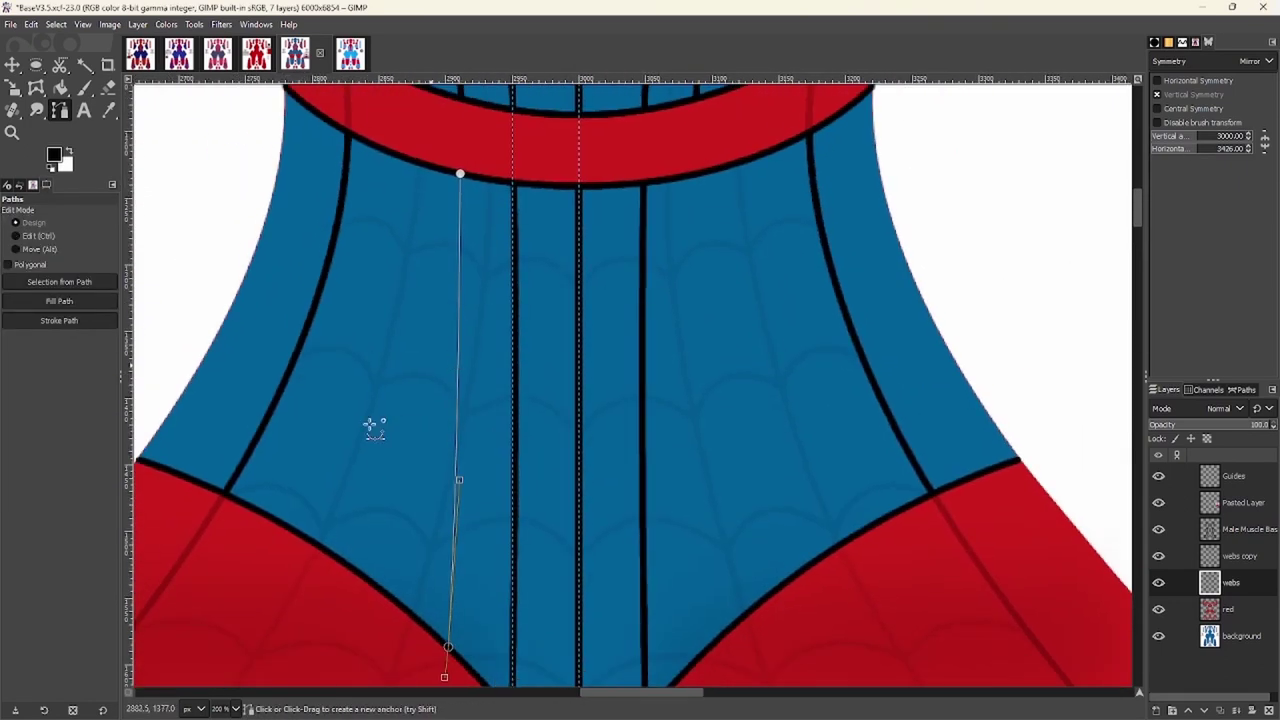
scroll(251, 300, "down", 2)
left_click_drag(127, 390, 503, 410)
scroll(489, 407, "up", 4)
scroll(503, 410, "down", 2)
scroll(506, 423, "up", 1)
left_click(160, 438)
Draw a curved line from beside the chest diamond to the waist band, stroked black with default settings
scroll(494, 386, "down", 2)
scroll(494, 431, "down", 1)
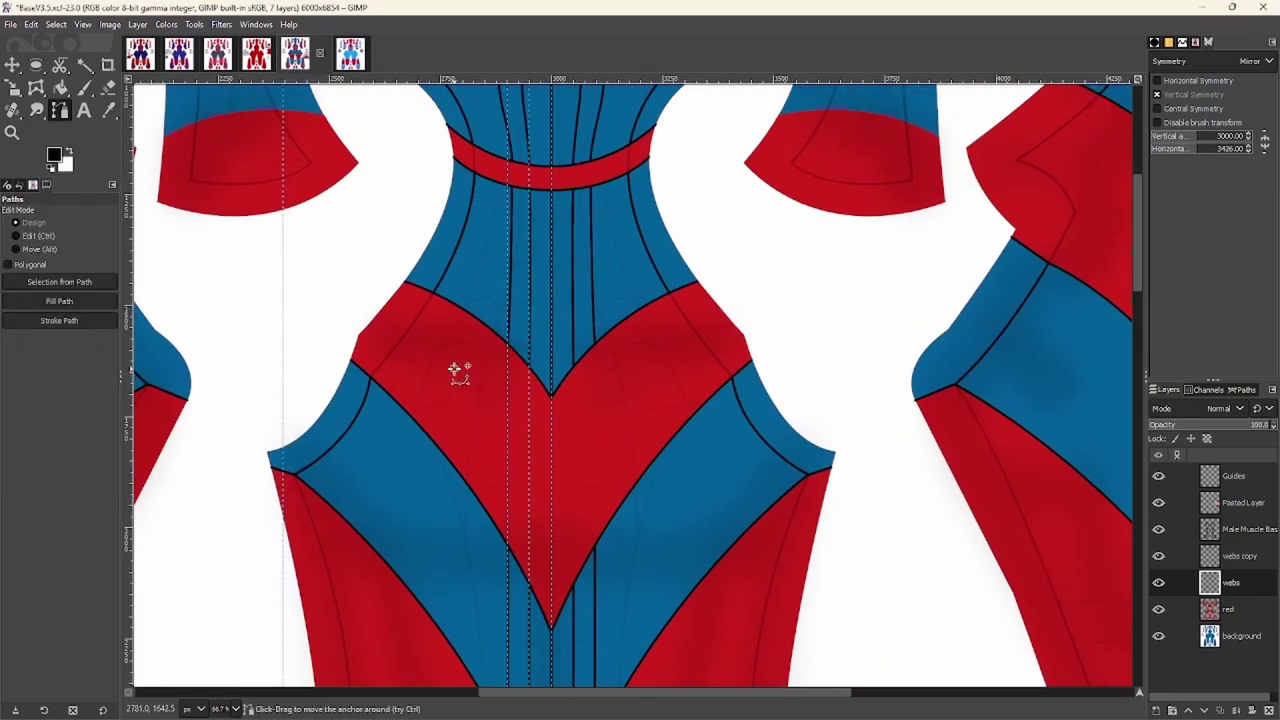
scroll(457, 414, "up", 2)
scroll(516, 265, "up", 2)
scroll(516, 265, "down", 2)
scroll(491, 229, "up", 3)
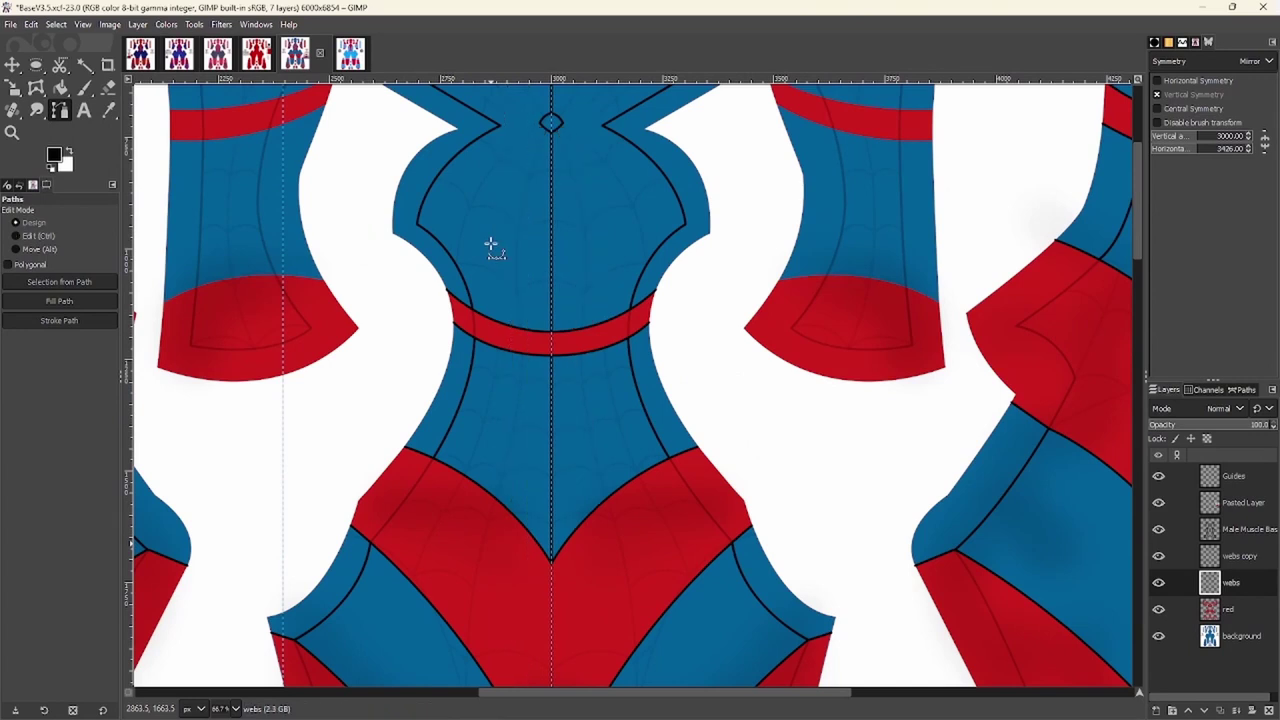
scroll(481, 237, "up", 5)
left_click(389, 323)
scroll(389, 323, "down", 2)
left_click_drag(457, 253, 576, 205)
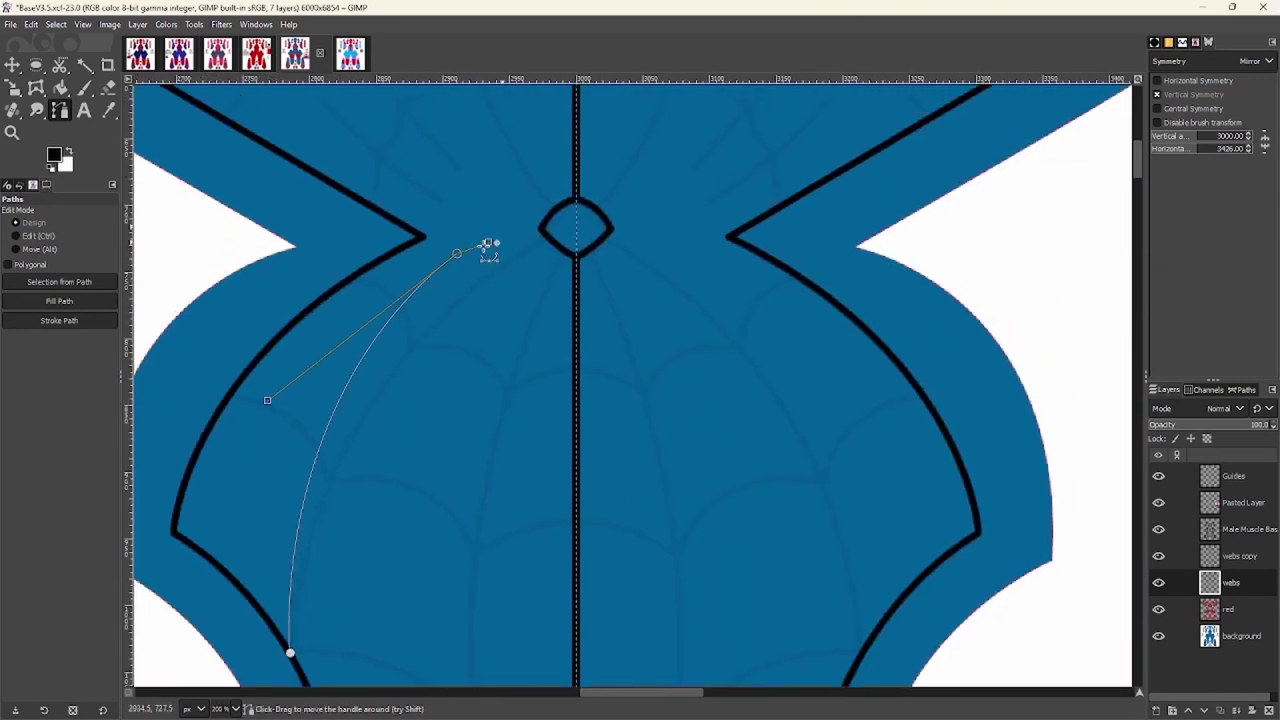
scroll(640, 200, "up", 1)
scroll(522, 336, "down", 2)
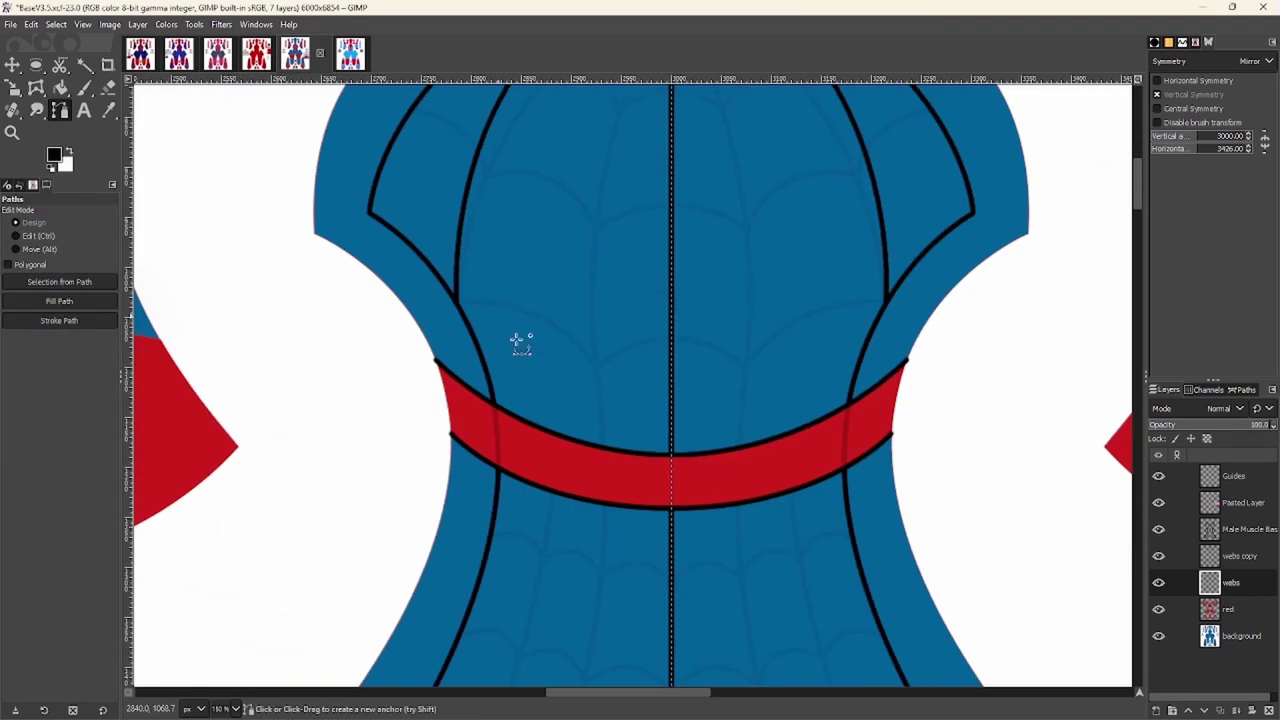
scroll(535, 365, "down", 1)
left_click_drag(570, 280, 486, 428)
scroll(486, 428, "up", 4)
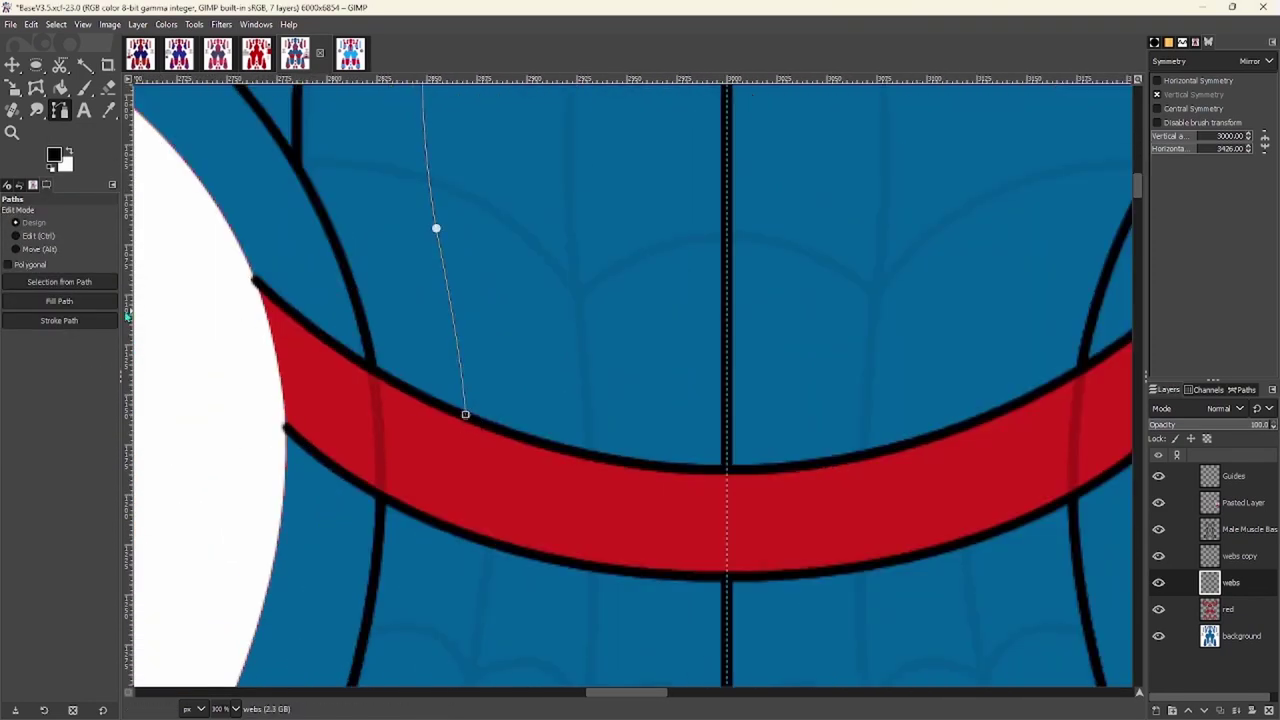
scroll(524, 558, "down", 4)
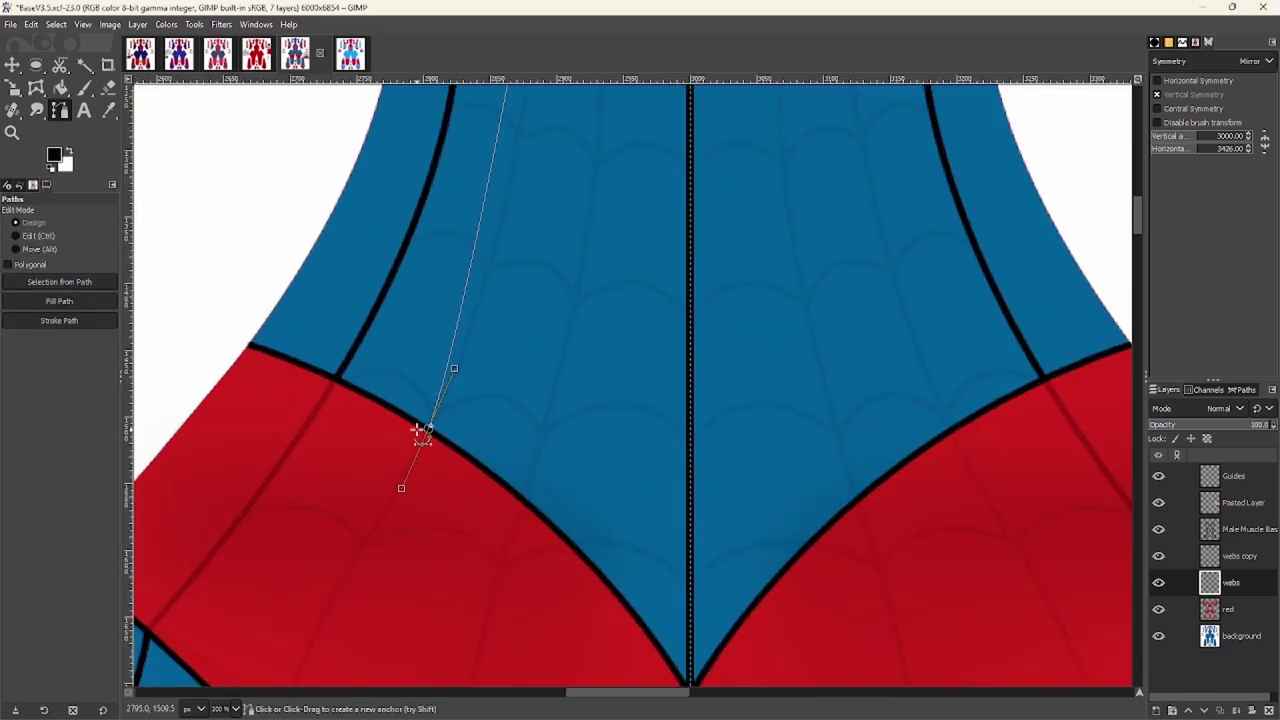
scroll(399, 454, "up", 1)
scroll(399, 470, "down", 2)
left_click(59, 320)
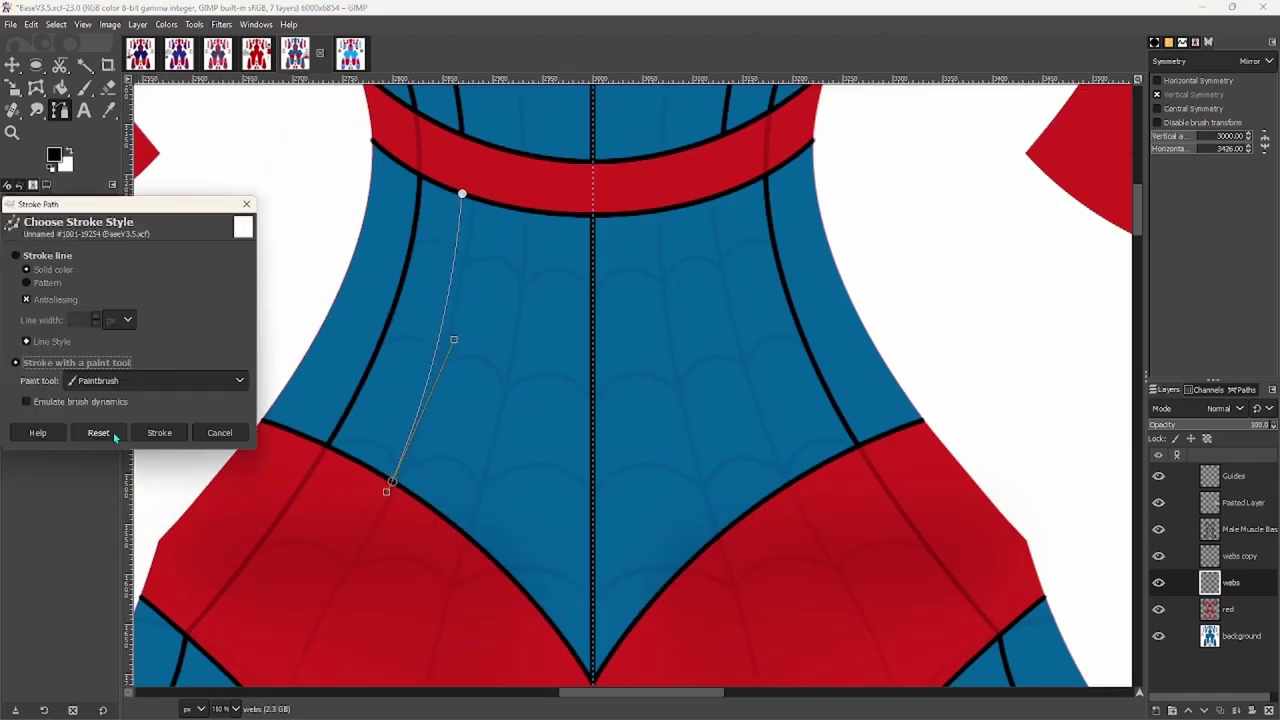
left_click(152, 434)
Finish the path and place the first anchor of the next web line
scroll(270, 420, "down", 5)
key("Return")
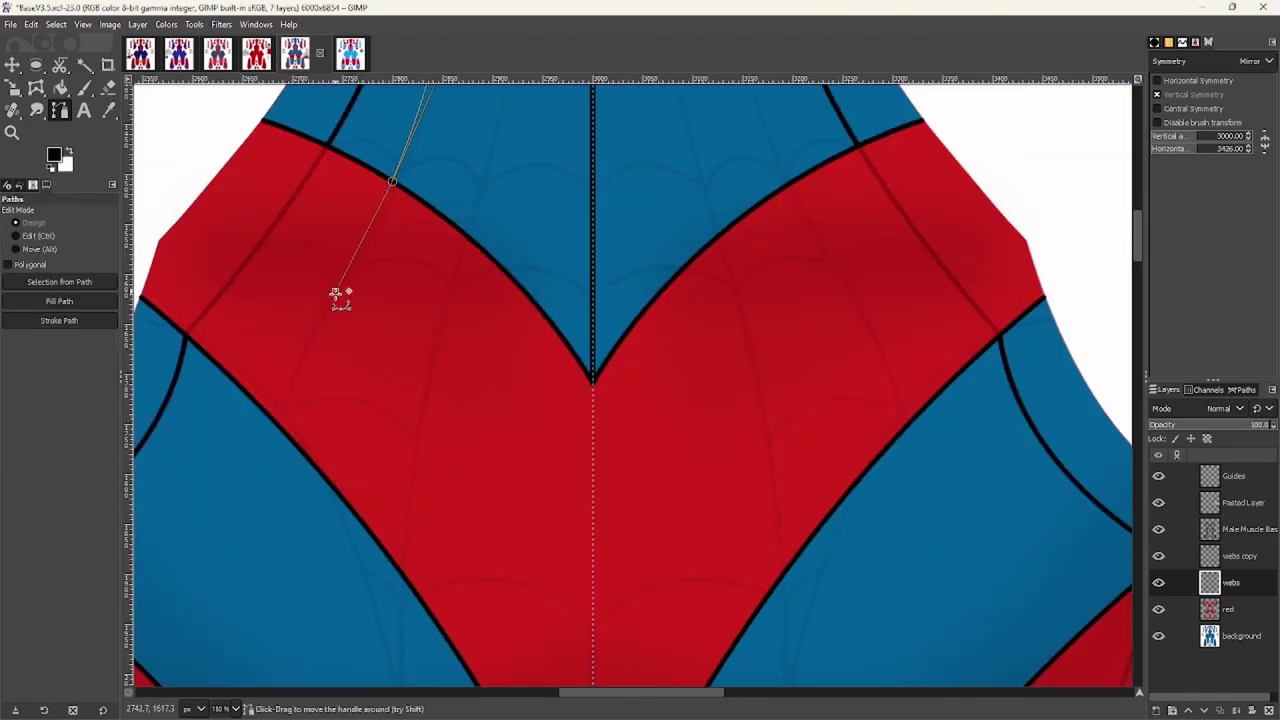
left_click(523, 457)
scroll(360, 485, "up", 4)
scroll(362, 482, "down", 5)
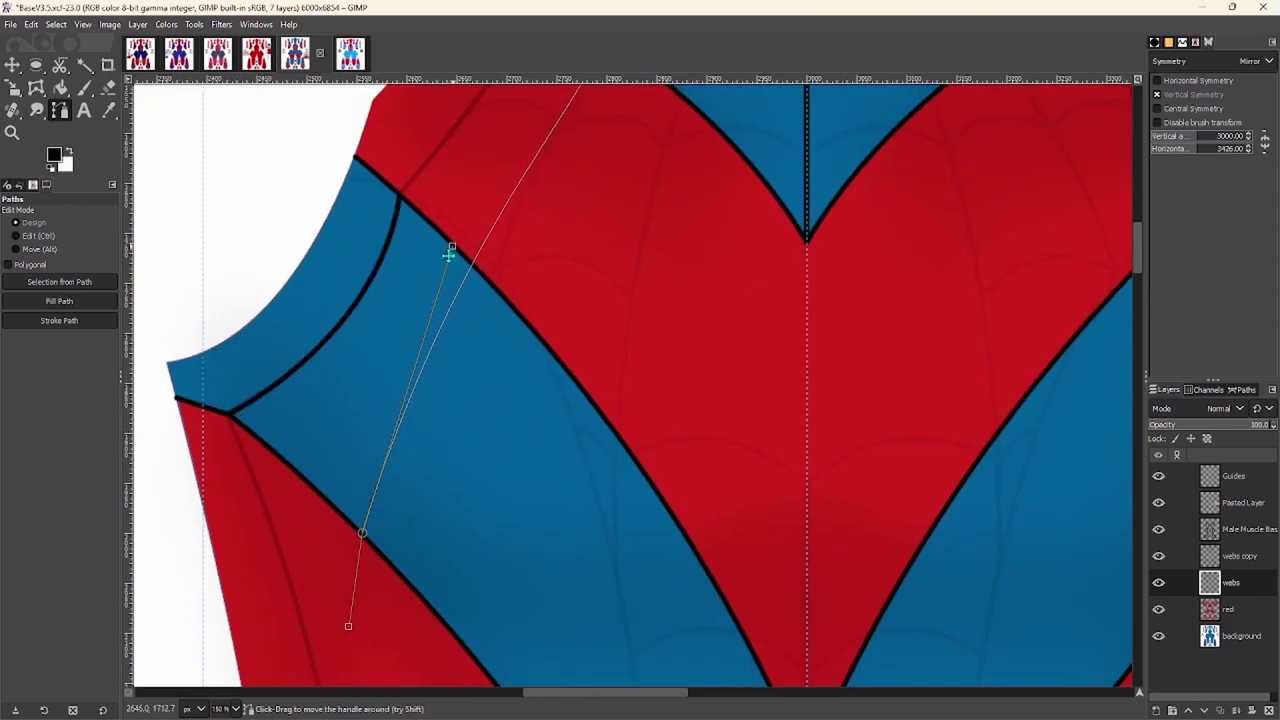
Select the Eraser and zoom in on the web-line ends around the red panels
key("z")
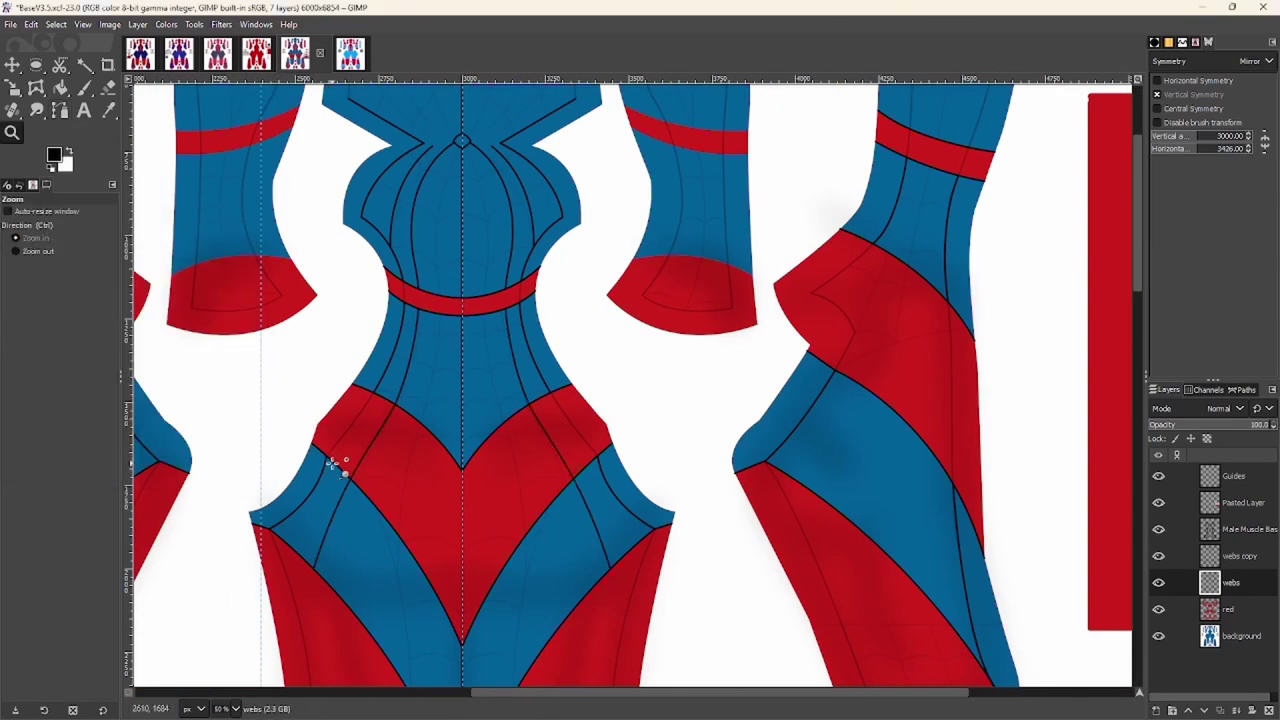
key("shift+e")
scroll(333, 464, "up", 8)
scroll(340, 357, "down", 3)
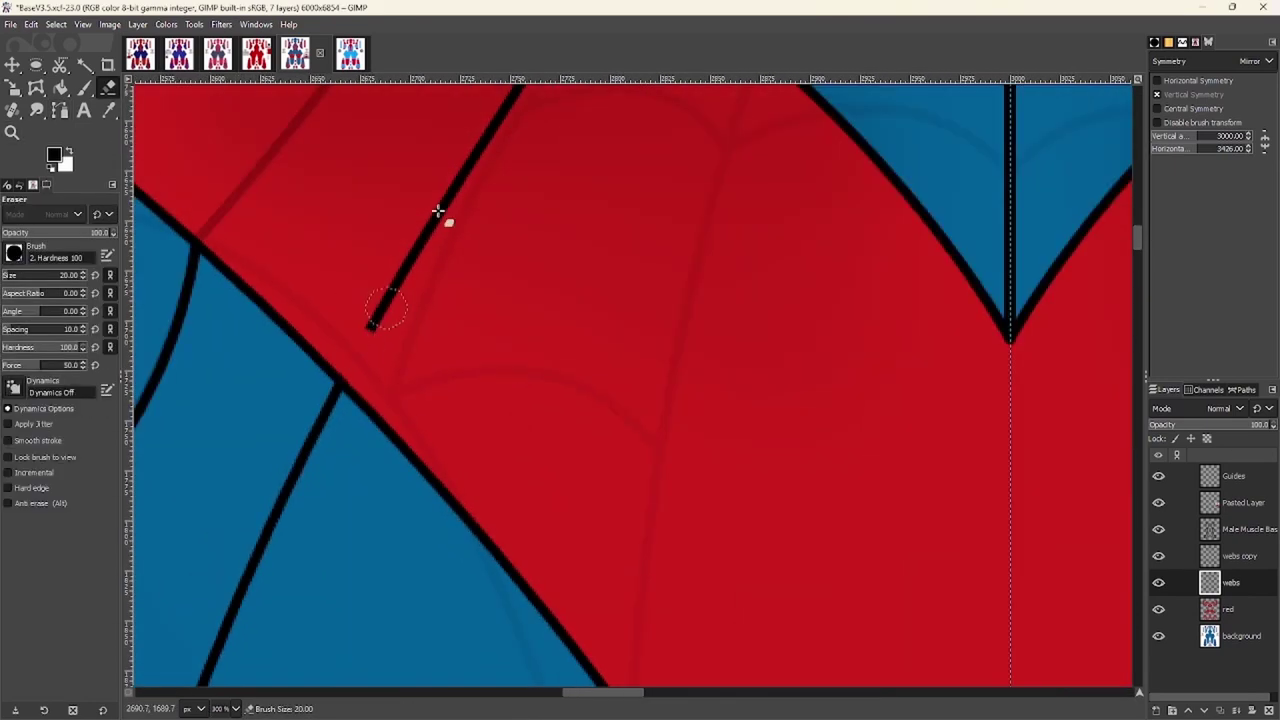
scroll(420, 331, "up", 1)
scroll(306, 543, "up", 2)
scroll(491, 421, "up", 2)
scroll(491, 421, "down", 4)
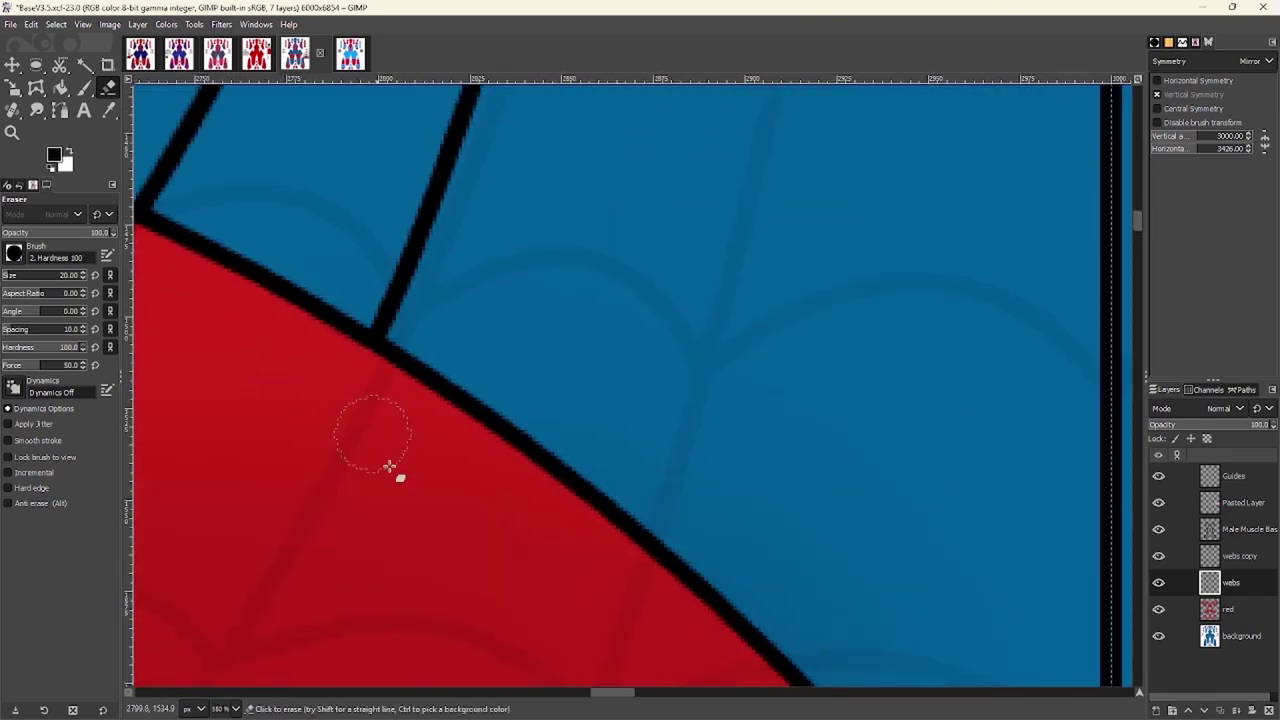
scroll(508, 213, "down", 3)
scroll(514, 257, "up", 4)
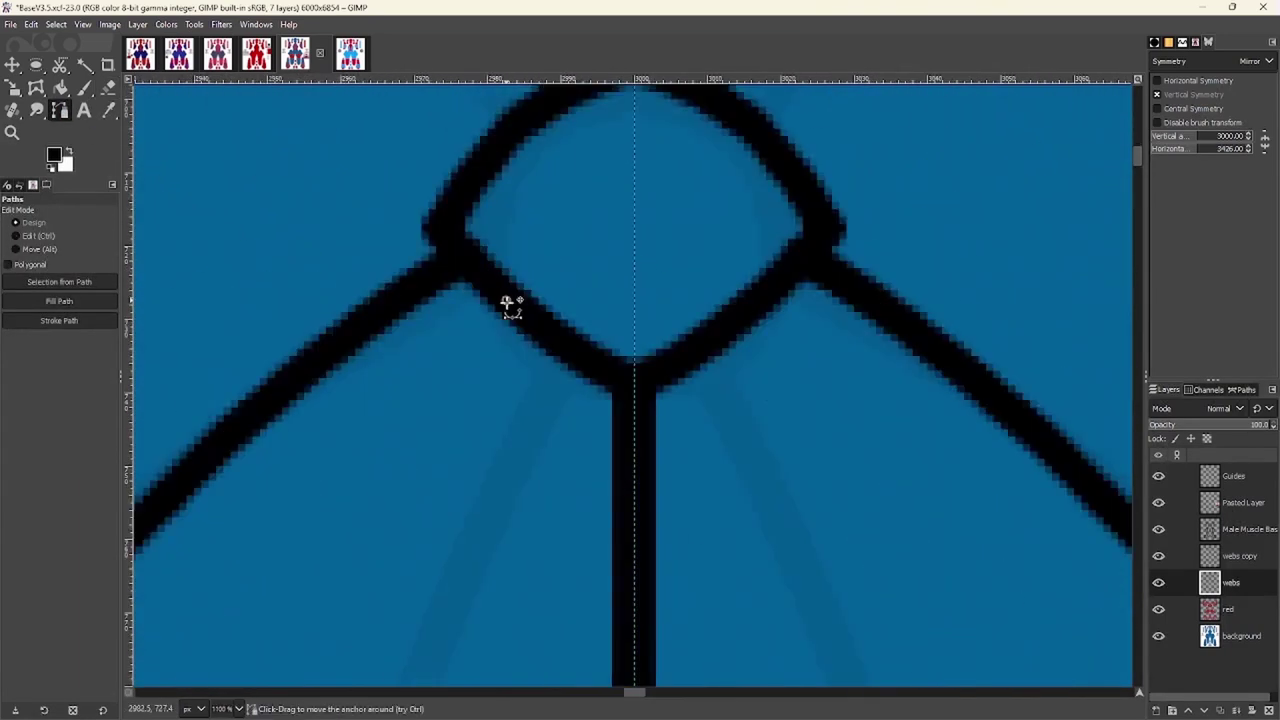
scroll(514, 300, "down", 3)
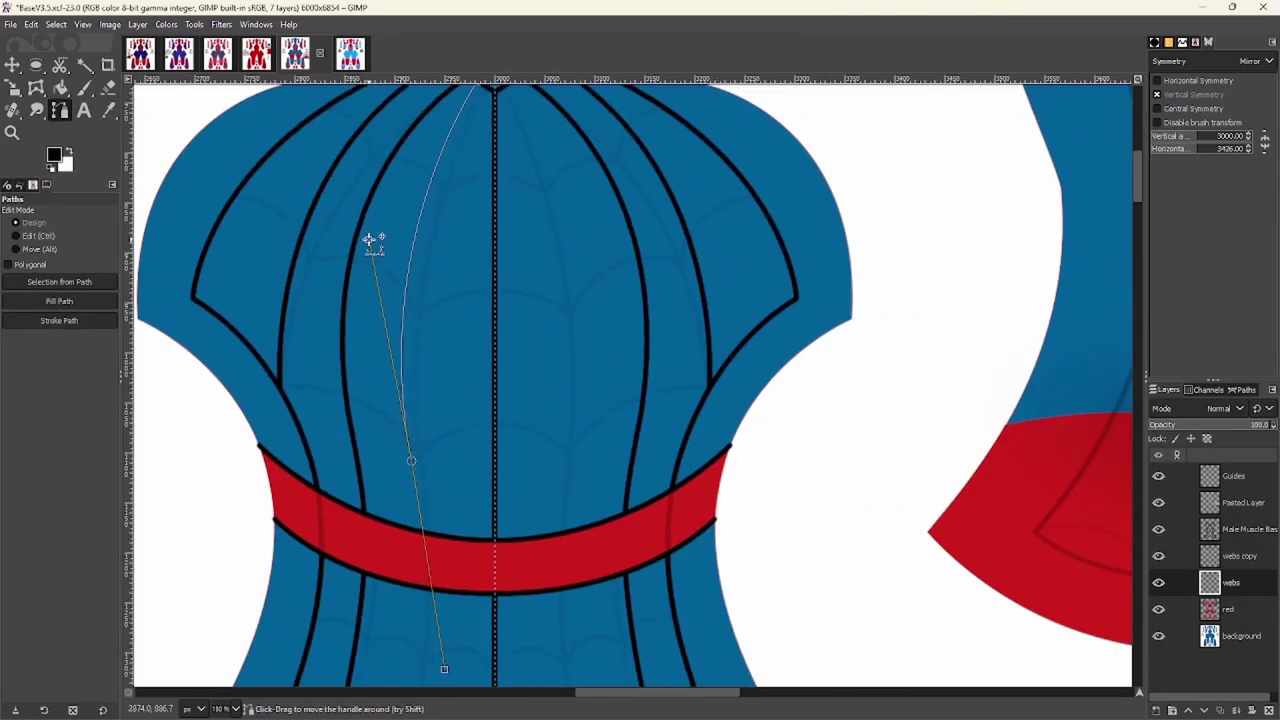
scroll(340, 380, "down", 2)
scroll(462, 342, "up", 3)
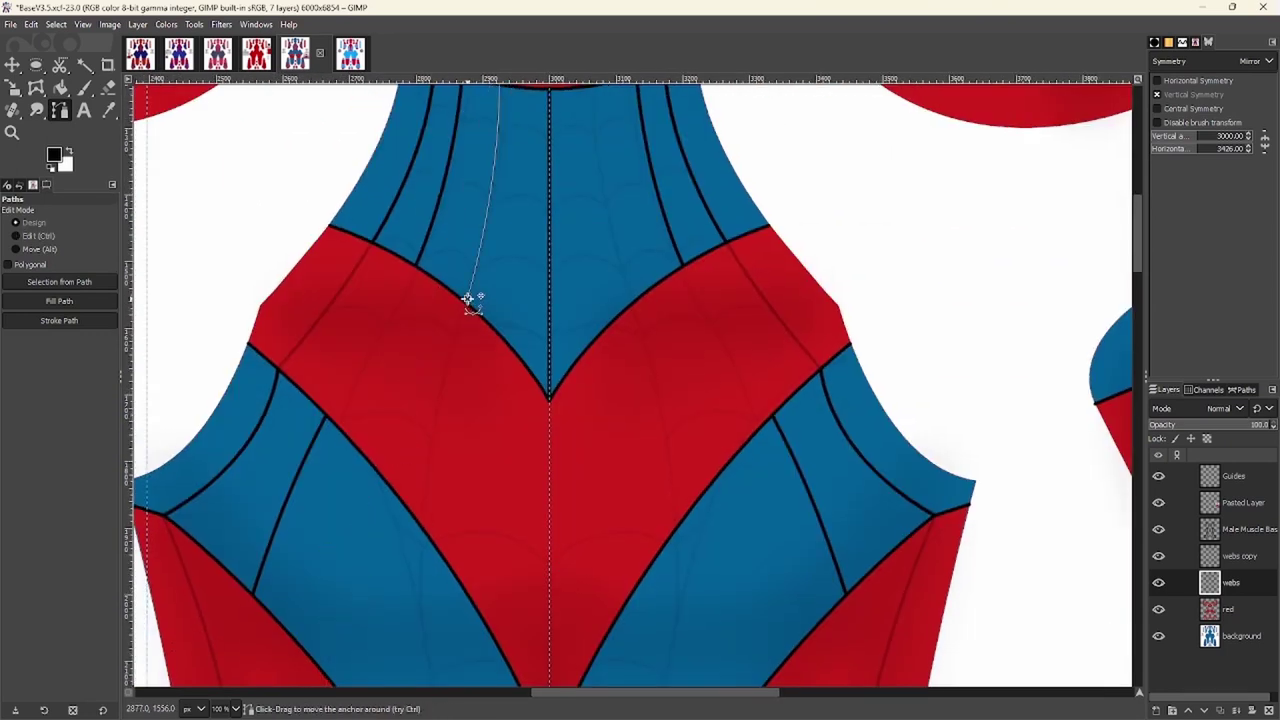
scroll(465, 313, "up", 2)
scroll(455, 187, "right", 1)
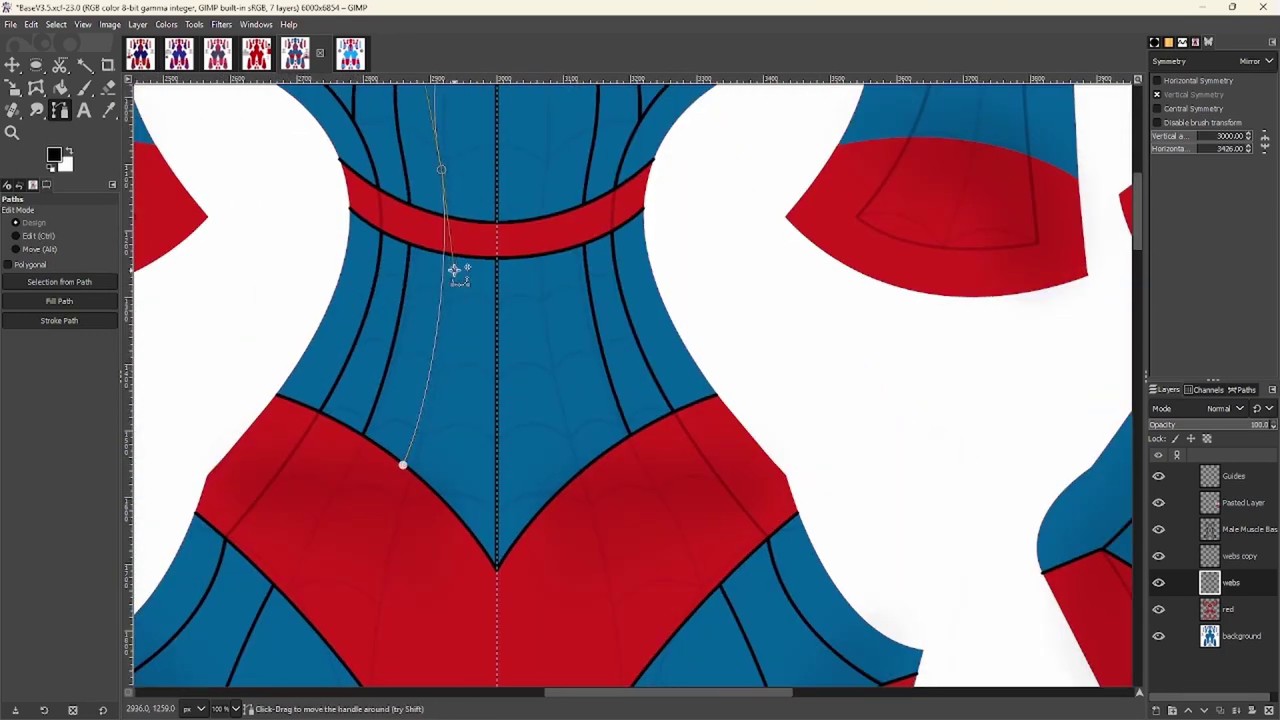
scroll(432, 463, "down", 3)
scroll(380, 440, "left", 1)
scroll(378, 570, "up", 2)
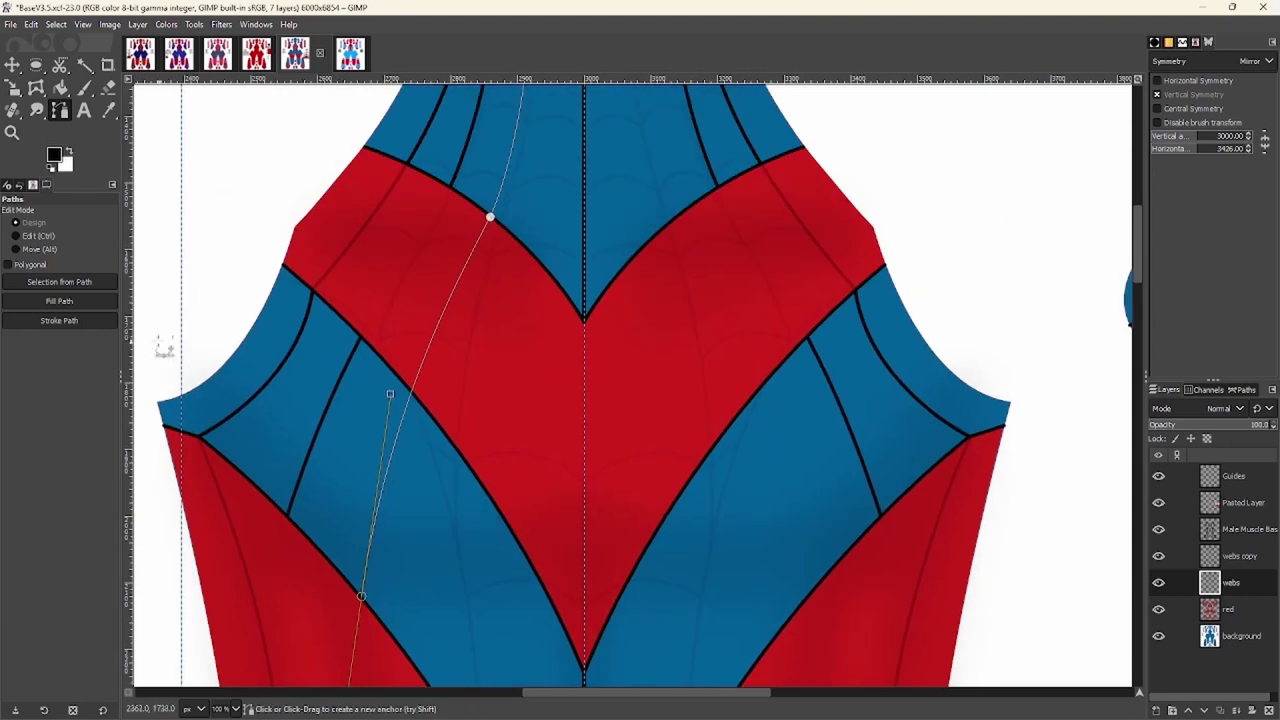
Set the eraser to size 5 and erase stray web-line ends at the red panel edge
key("shift+e")
key("5")
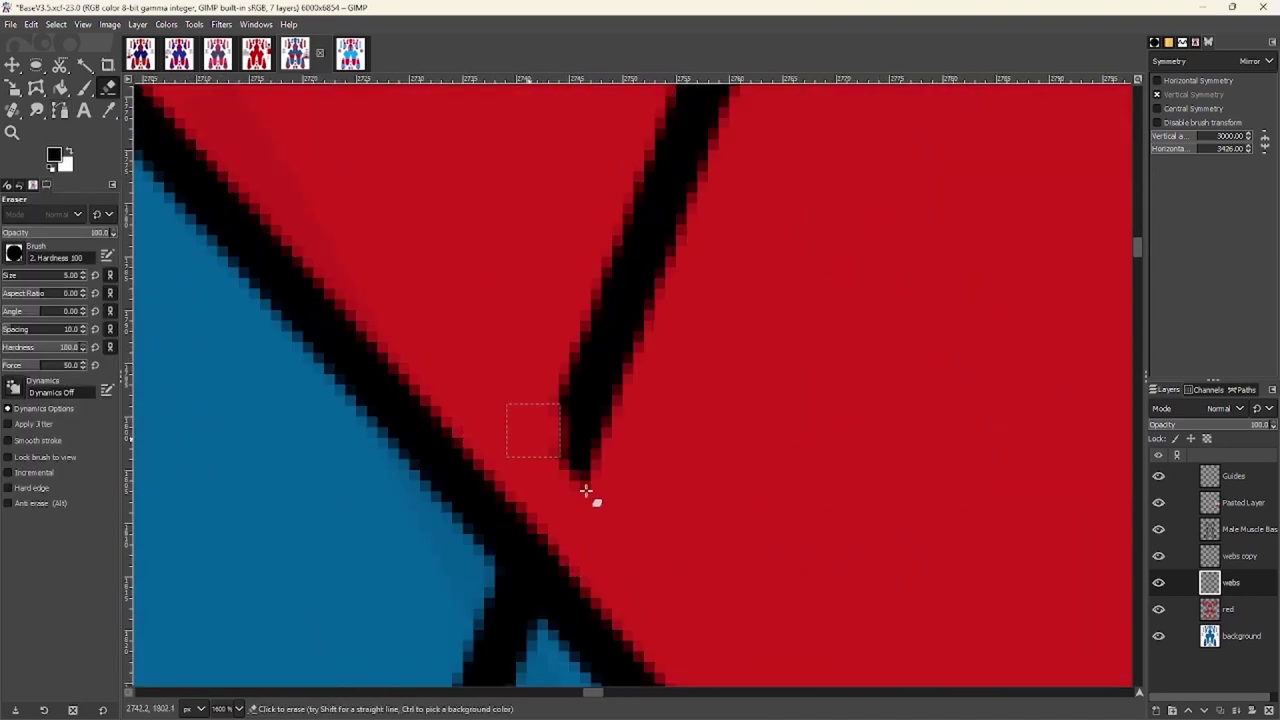
scroll(606, 409, "down", 4)
scroll(706, 157, "up", 3)
scroll(586, 206, "up", 5)
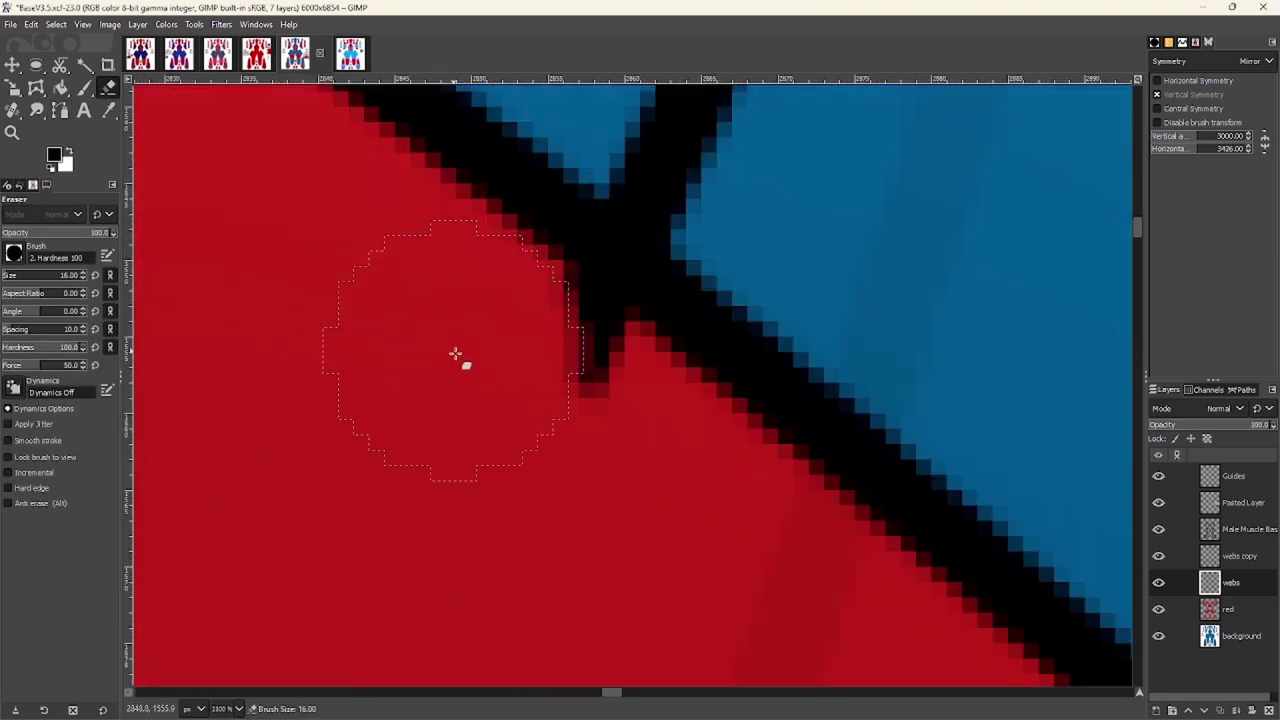
scroll(565, 430, "down", 2)
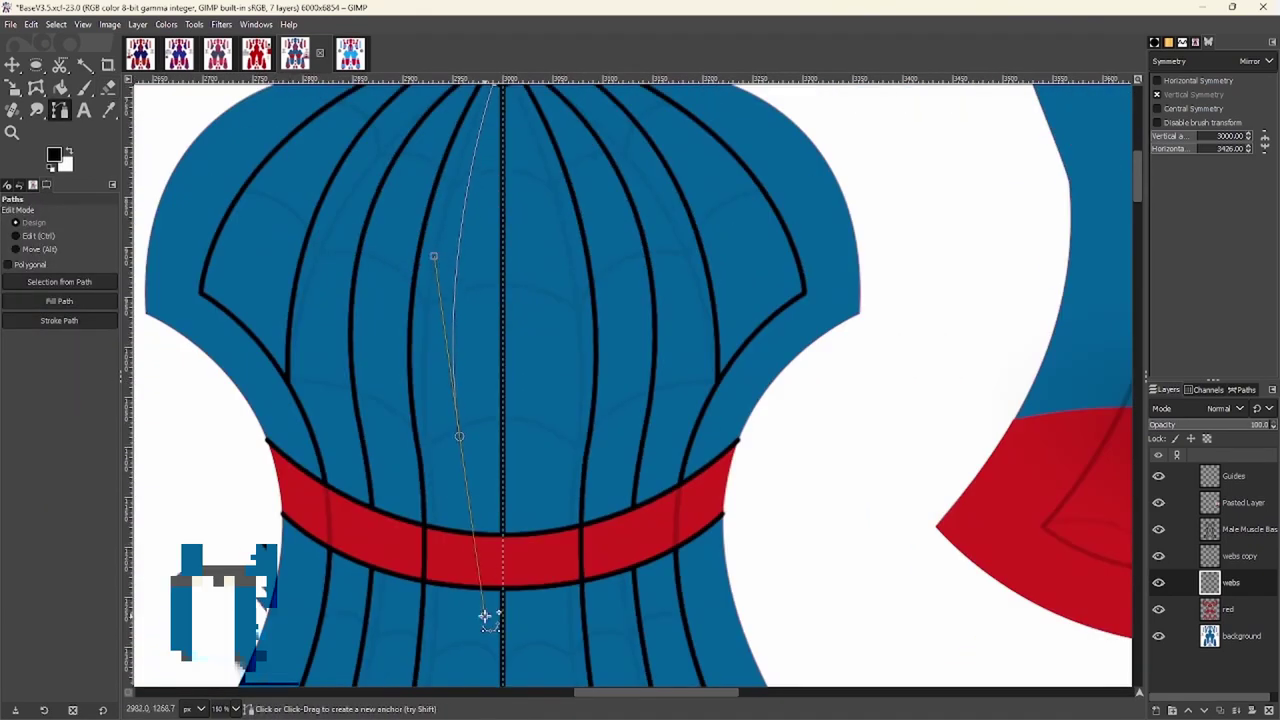
left_click(484, 616)
scroll(428, 265, "down", 3)
scroll(445, 425, "down", 5)
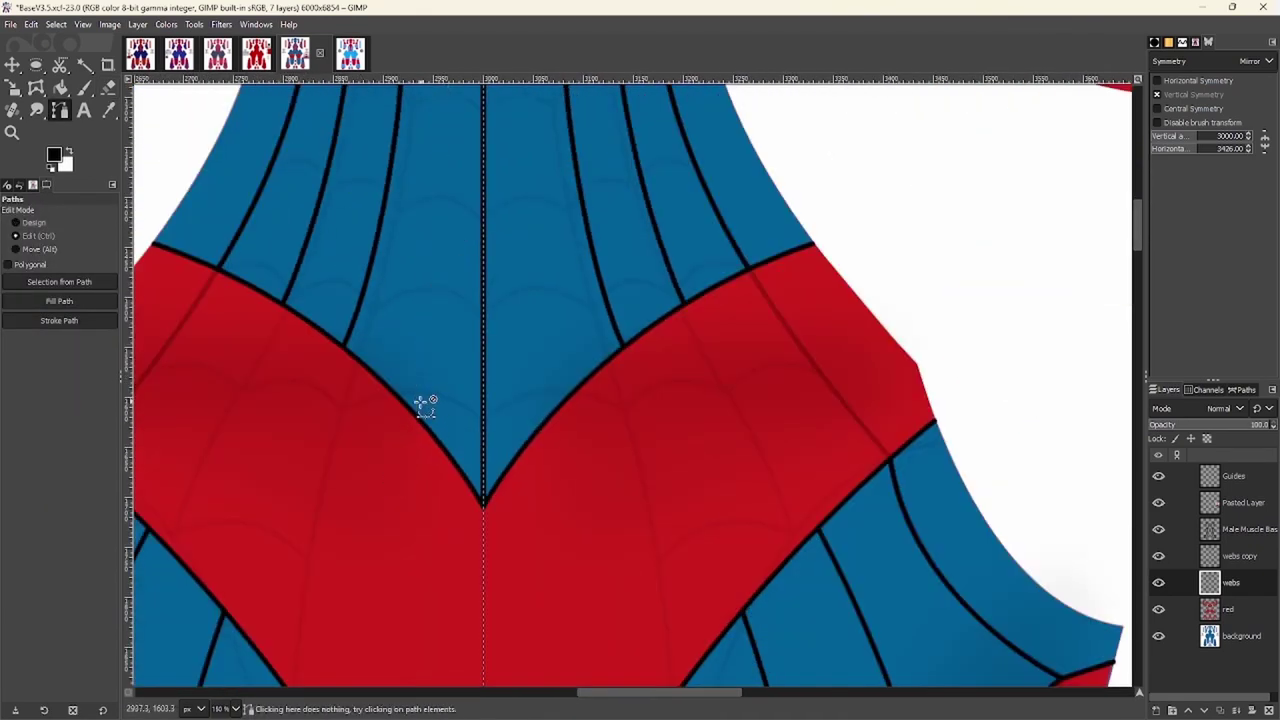
scroll(437, 457, "up", 5)
left_click_drag(429, 537, 437, 463)
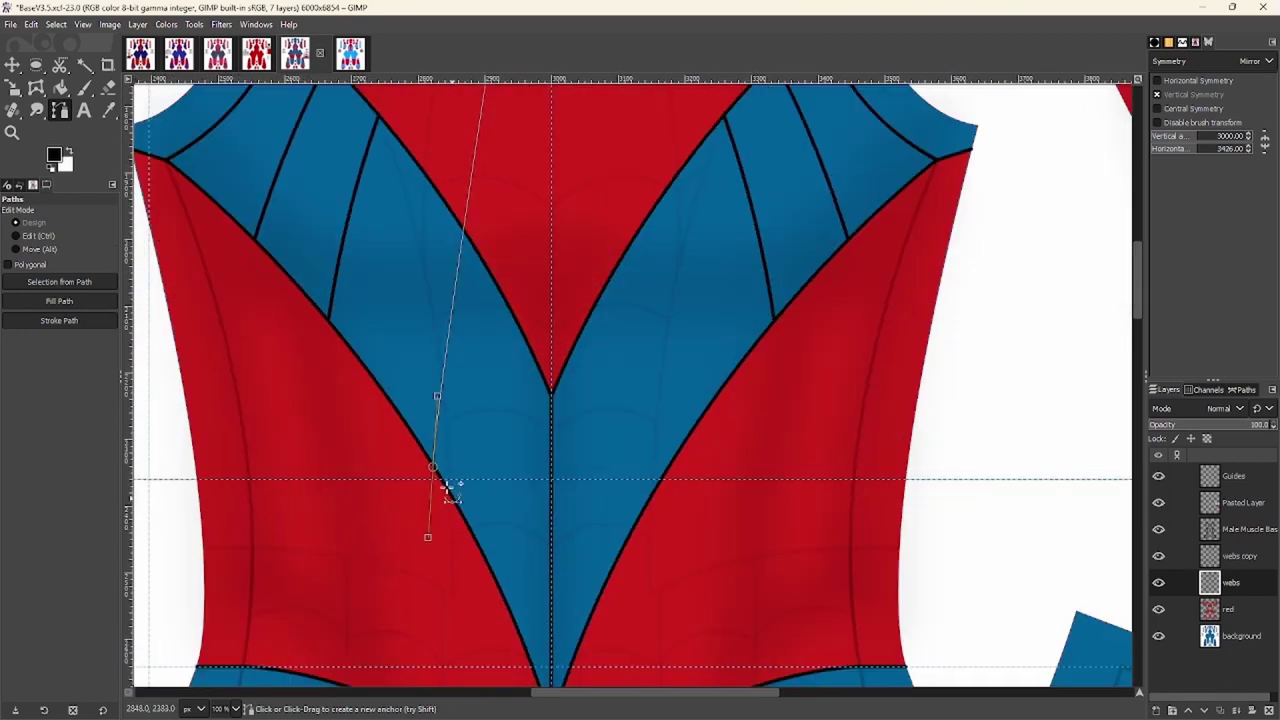
scroll(449, 487, "up", 2)
scroll(449, 487, "up", 3)
scroll(443, 506, "down", 4)
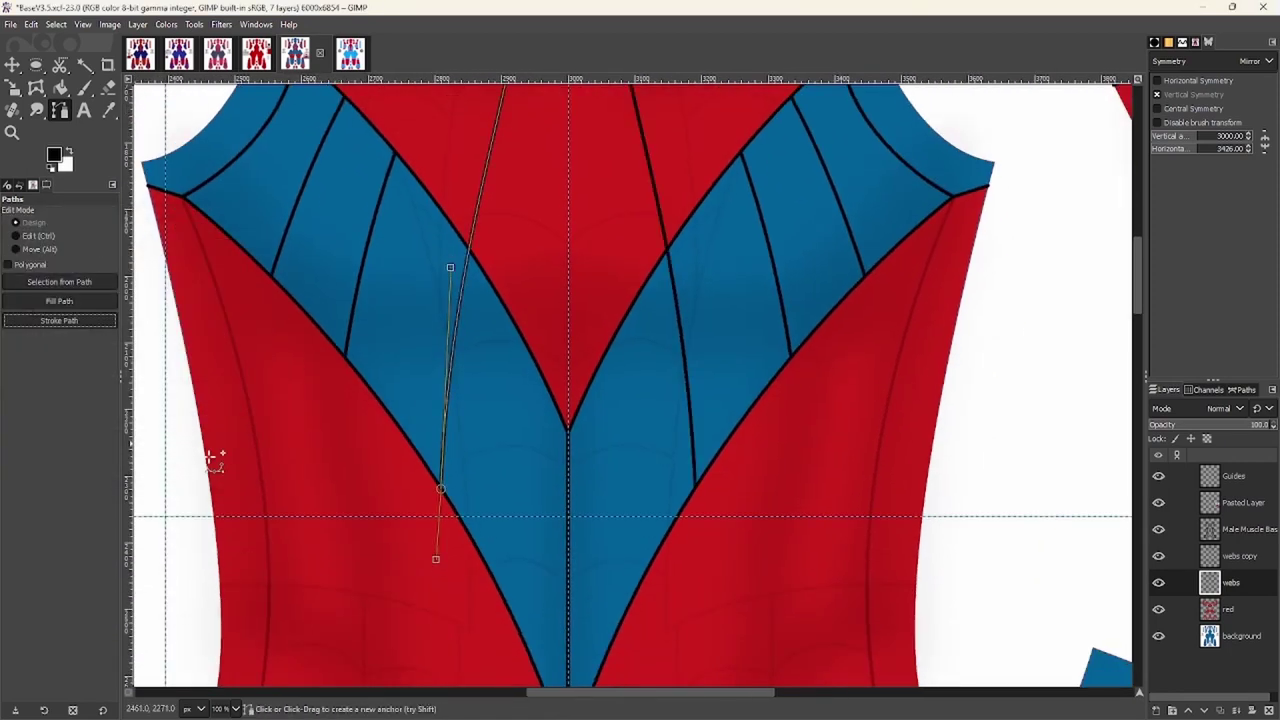
Enlarge the eraser to size 15 and trim the overshooting web-line tips above the junction
key("shift+e")
key("bracketright")
key("bracketright")
key("bracketright")
key("bracketright")
key("bracketright")
key("bracketright")
key("bracketright")
key("bracketright")
key("bracketright")
scroll(432, 266, "up", 8)
scroll(554, 306, "down", 4)
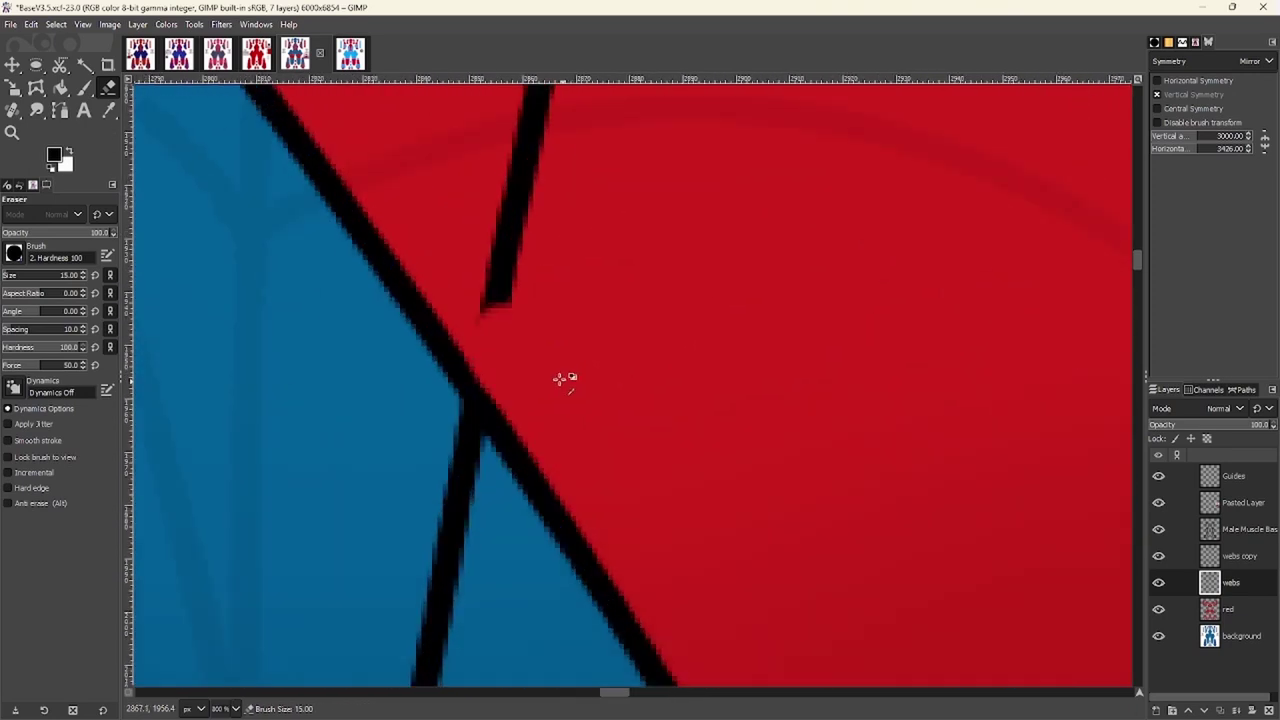
scroll(557, 406, "down", 2)
scroll(557, 406, "up", 3)
left_click_drag(650, 400, 663, 343)
key("ctrl+z")
left_click_drag(675, 400, 688, 215)
scroll(688, 215, "down", 4)
scroll(431, 400, "down", 8)
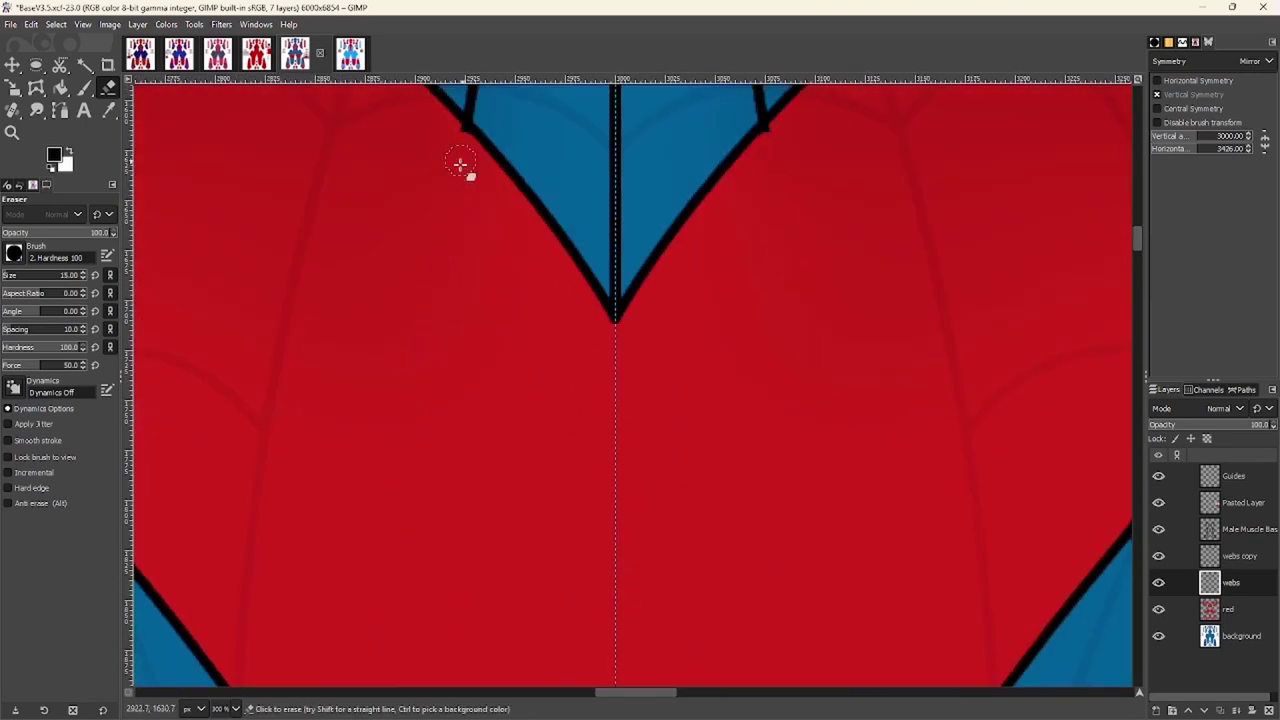
scroll(451, 209, "up", 1)
Erase the stray vertical web lines crossing the red waist band and chest V
left_click(393, 513, "shift")
scroll(420, 200, "up", 3)
scroll(449, 414, "down", 3)
scroll(406, 294, "up", 3)
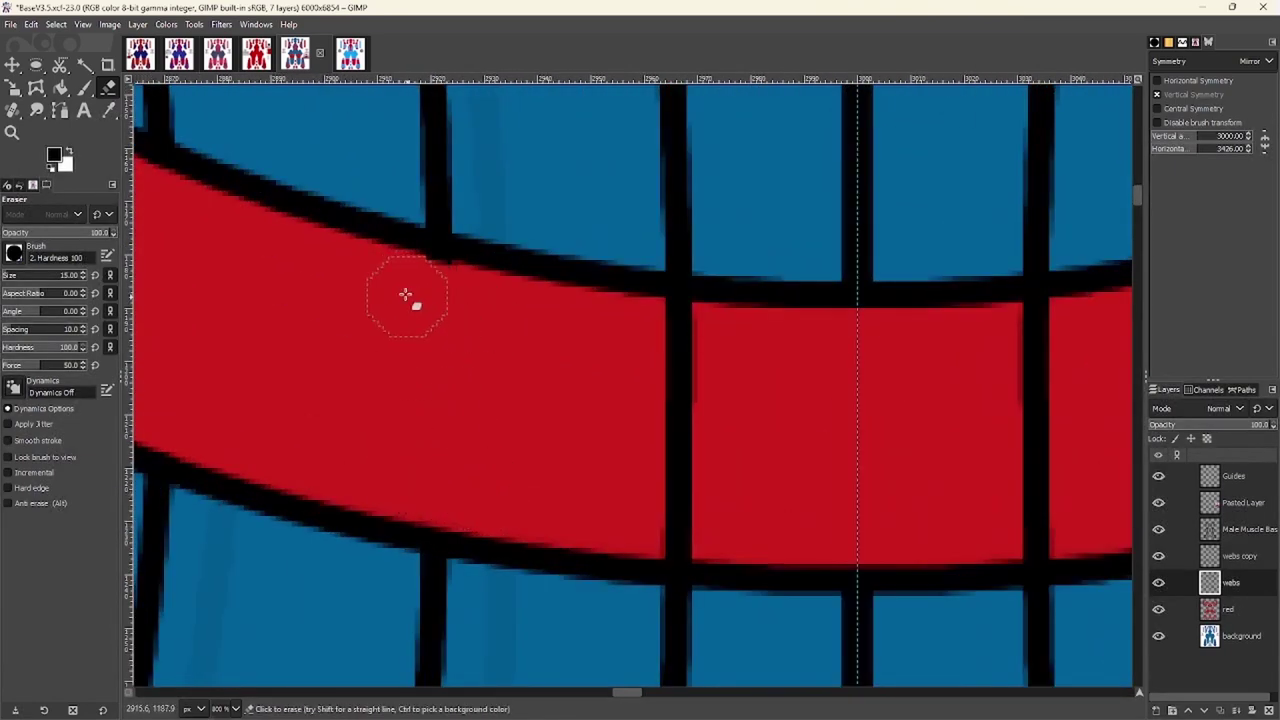
mouse_move(405, 293)
left_mouse_down()
mouse_move(603, 351)
mouse_move(711, 350)
mouse_move(636, 343)
mouse_move(675, 517)
left_mouse_up()
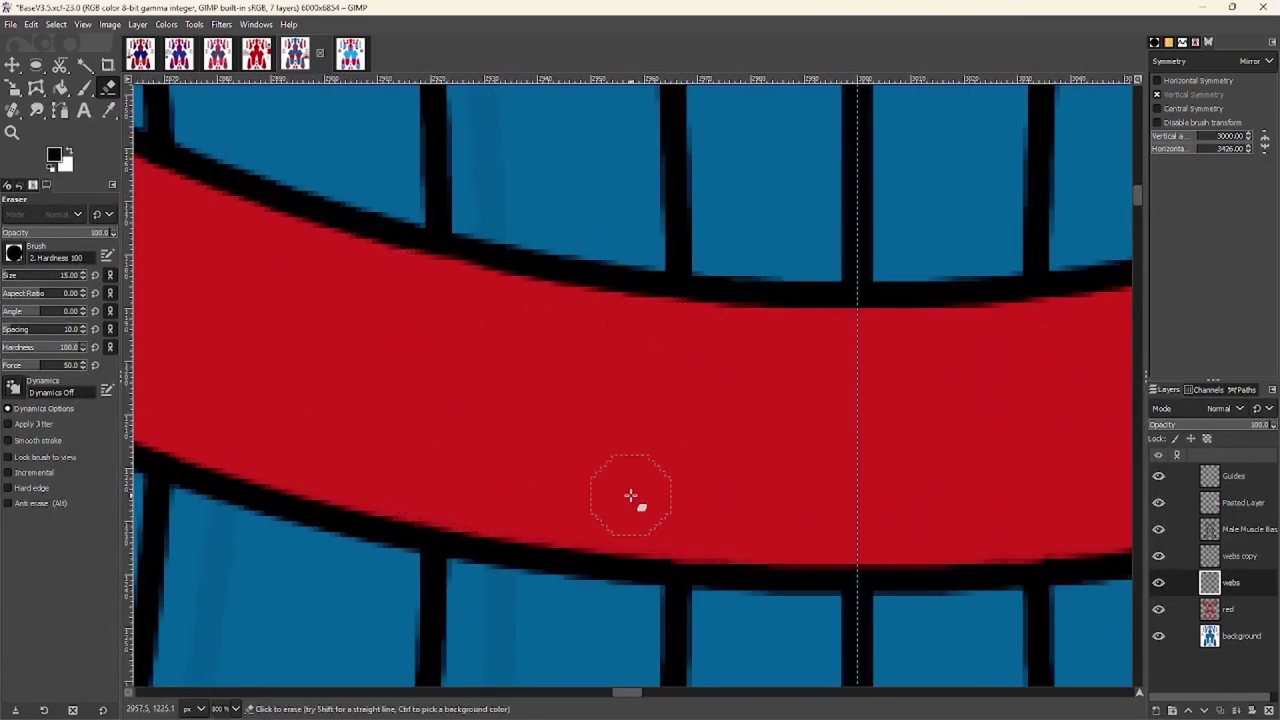
scroll(663, 457, "down", 2)
scroll(586, 409, "up", 2)
scroll(529, 417, "down", 5)
scroll(339, 246, "down", 2)
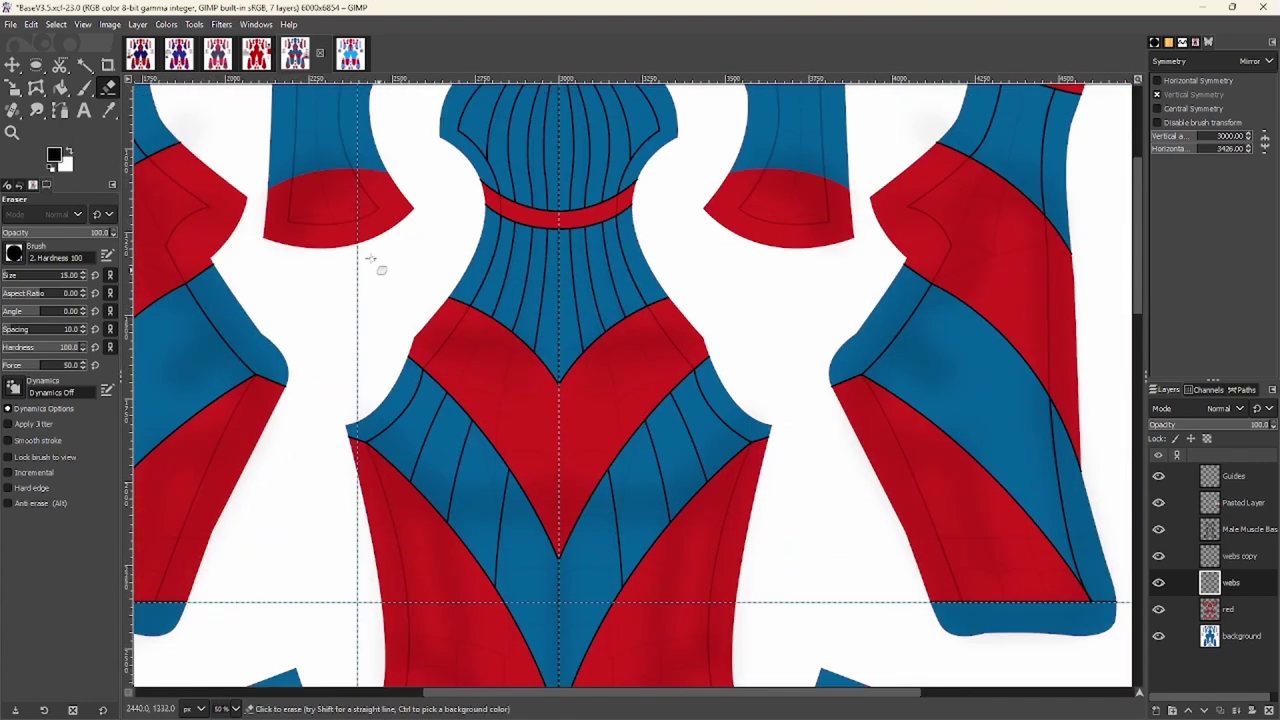
key("b")
scroll(560, 371, "down", 2)
Pan over the torso and curve the new path segment from the shoulder edge
scroll(537, 366, "up", 3)
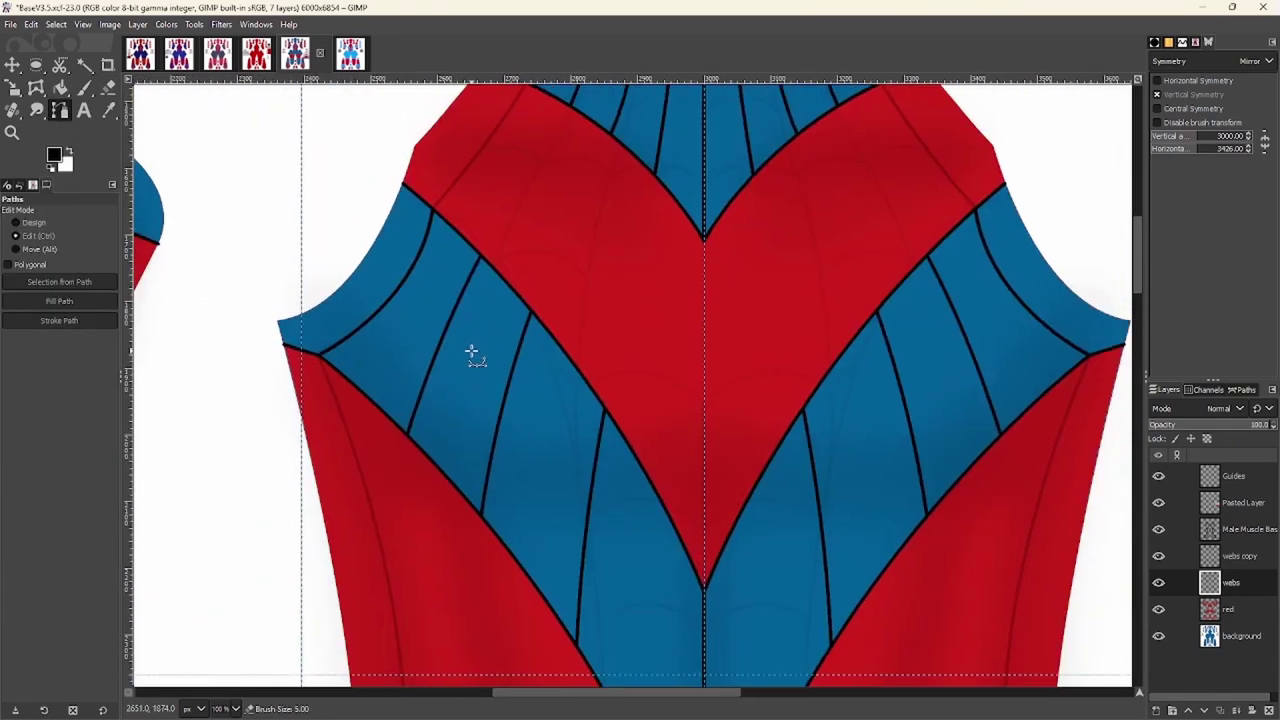
scroll(471, 349, "down", 1)
left_click_drag(471, 352, 597, 524)
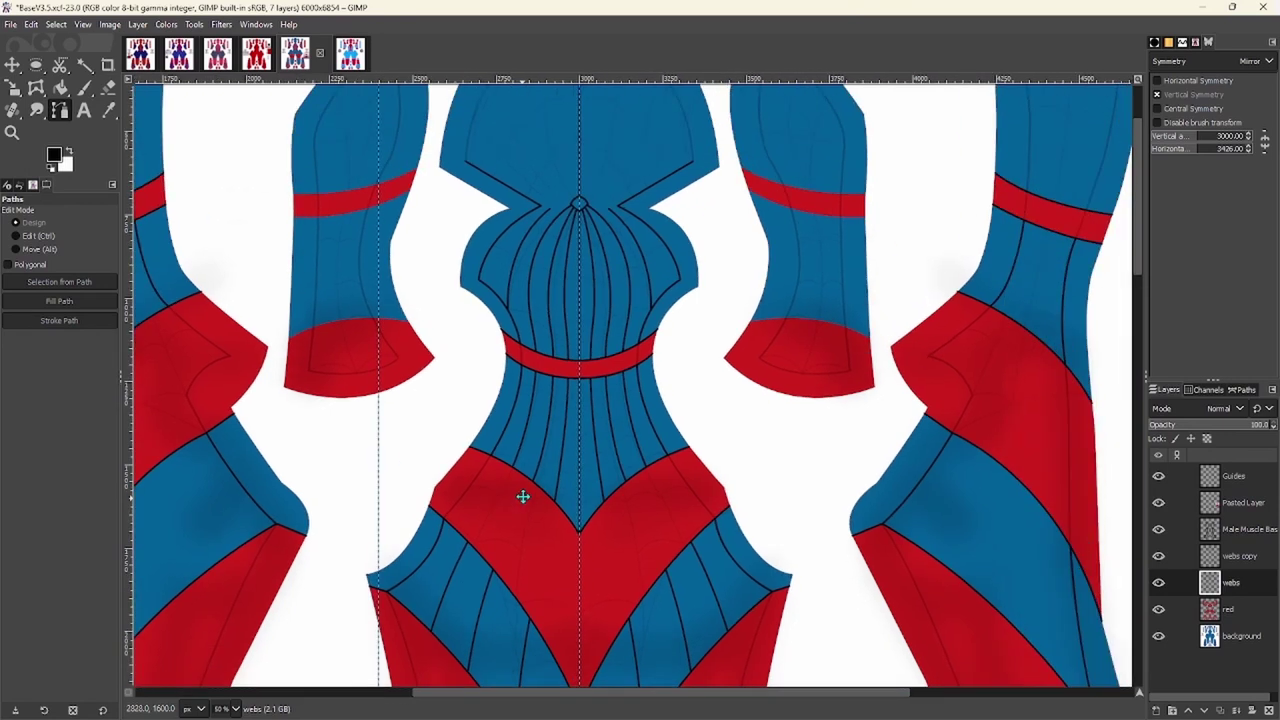
scroll(531, 286, "up", 5)
scroll(611, 423, "down", 1)
scroll(494, 346, "down", 5)
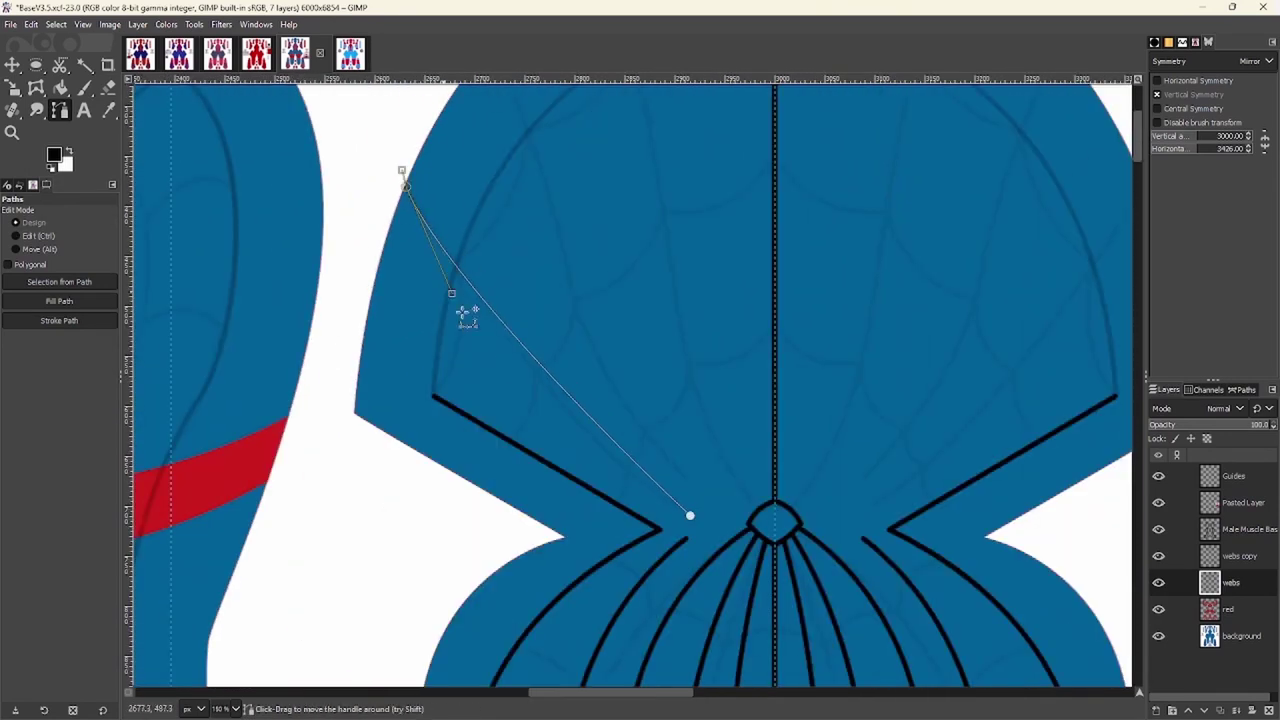
scroll(617, 480, "up", 3)
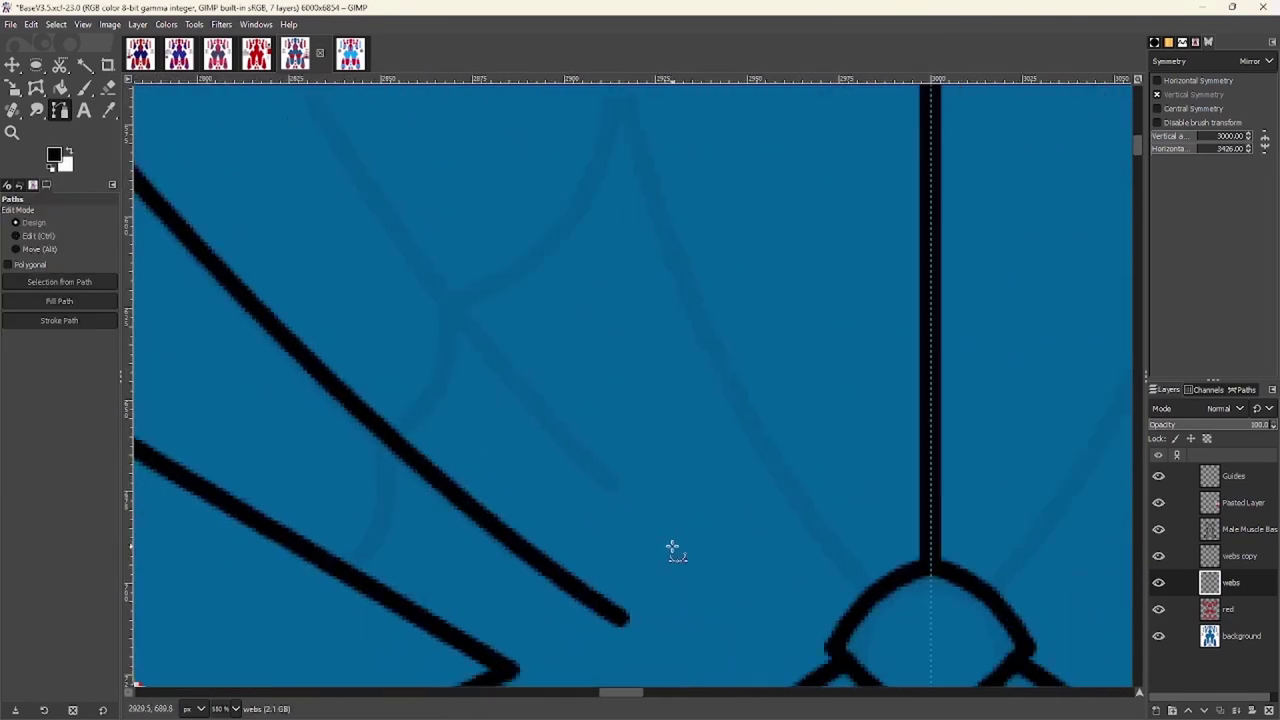
scroll(672, 547, "down", 3)
scroll(600, 449, "up", 2)
left_click_drag(539, 161, 557, 357)
scroll(594, 472, "down", 1)
scroll(514, 155, "up", 4)
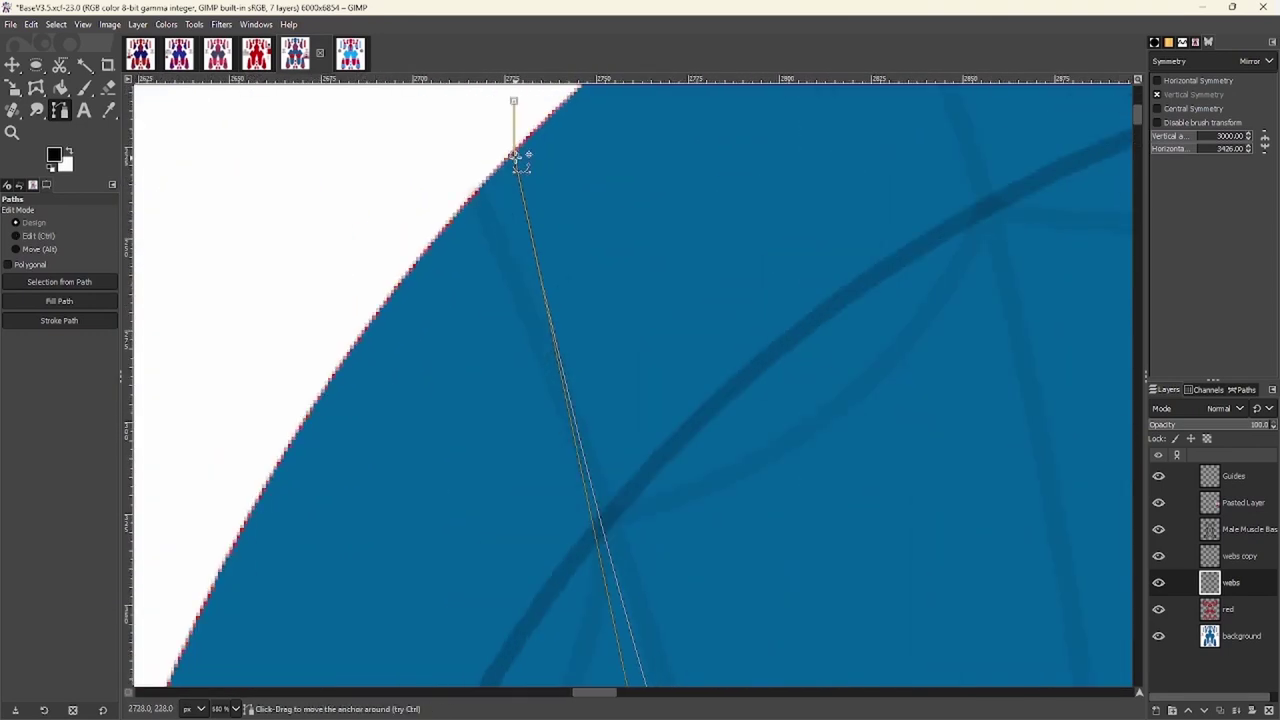
scroll(489, 489, "down", 3)
scroll(489, 566, "up", 3)
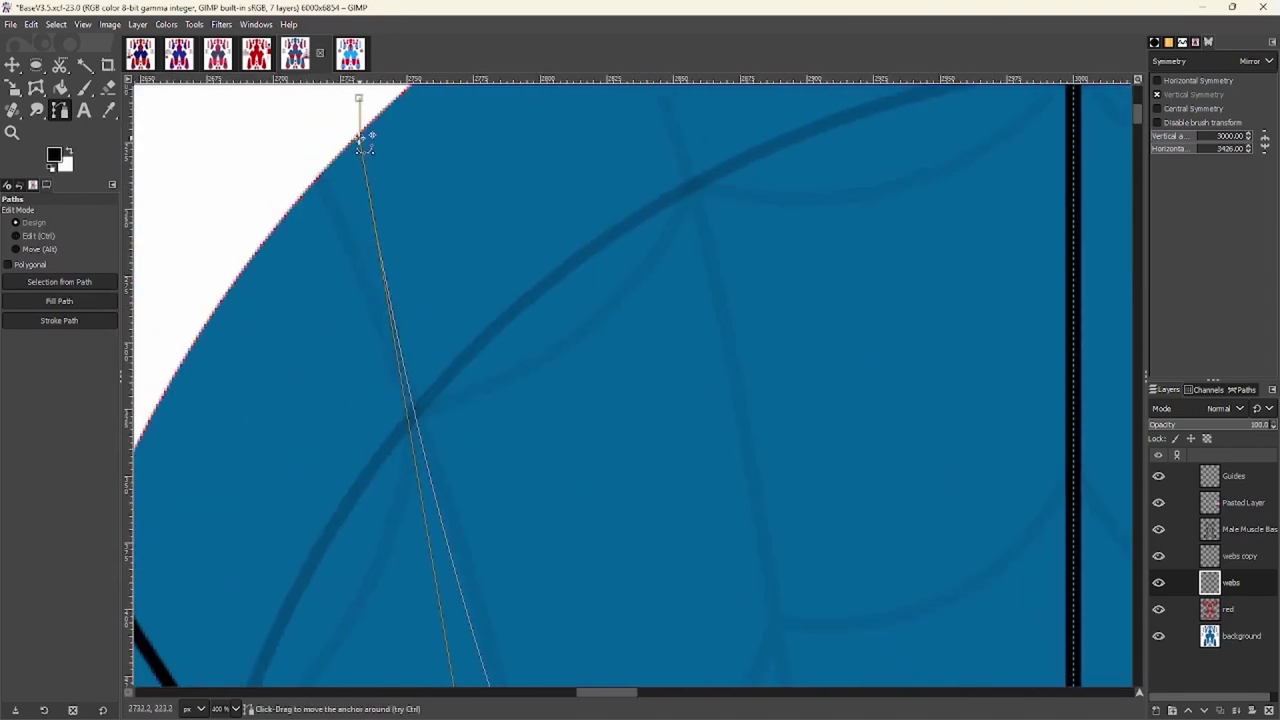
Stroke the current path as a black web line
left_click(59, 320)
left_click(160, 437)
scroll(437, 366, "down", 3)
scroll(648, 407, "up", 3)
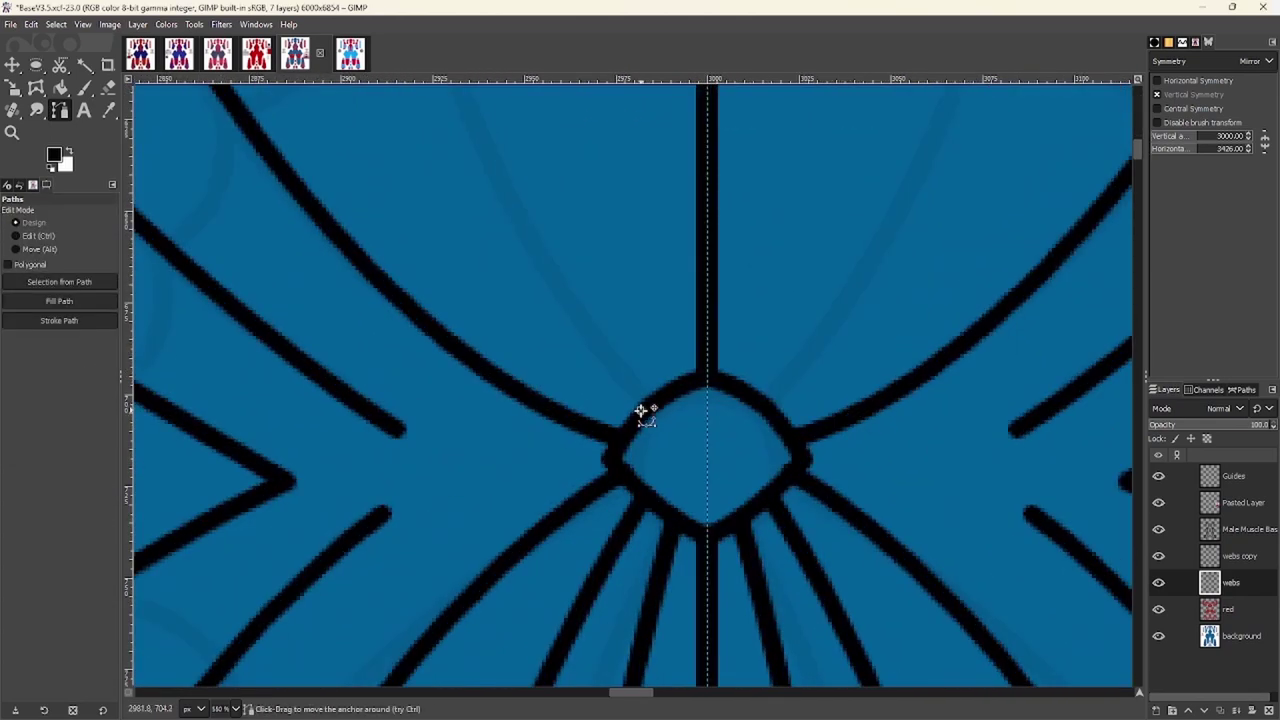
scroll(640, 410, "down", 3)
scroll(520, 265, "up", 2)
Add an anchor at the top of the dome and curve the web path downward
left_click(470, 180)
scroll(468, 160, "down", 2)
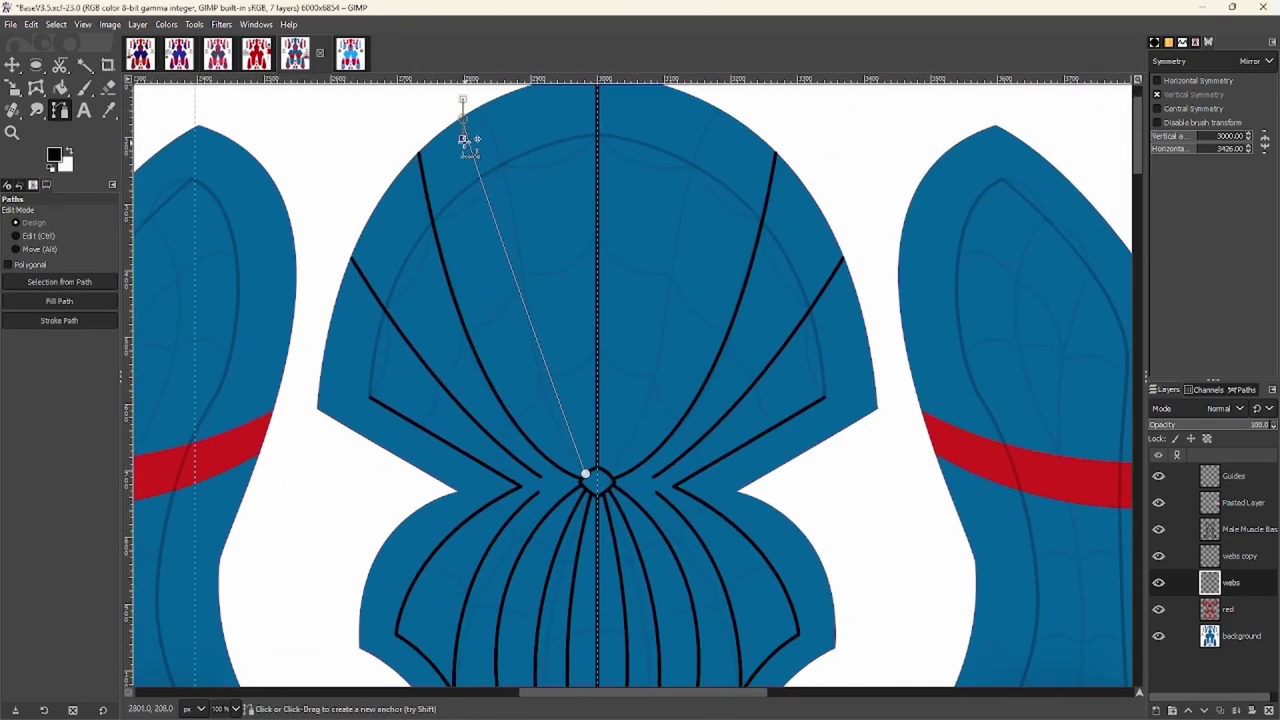
left_click_drag(463, 115, 535, 467)
scroll(680, 574, "up", 4)
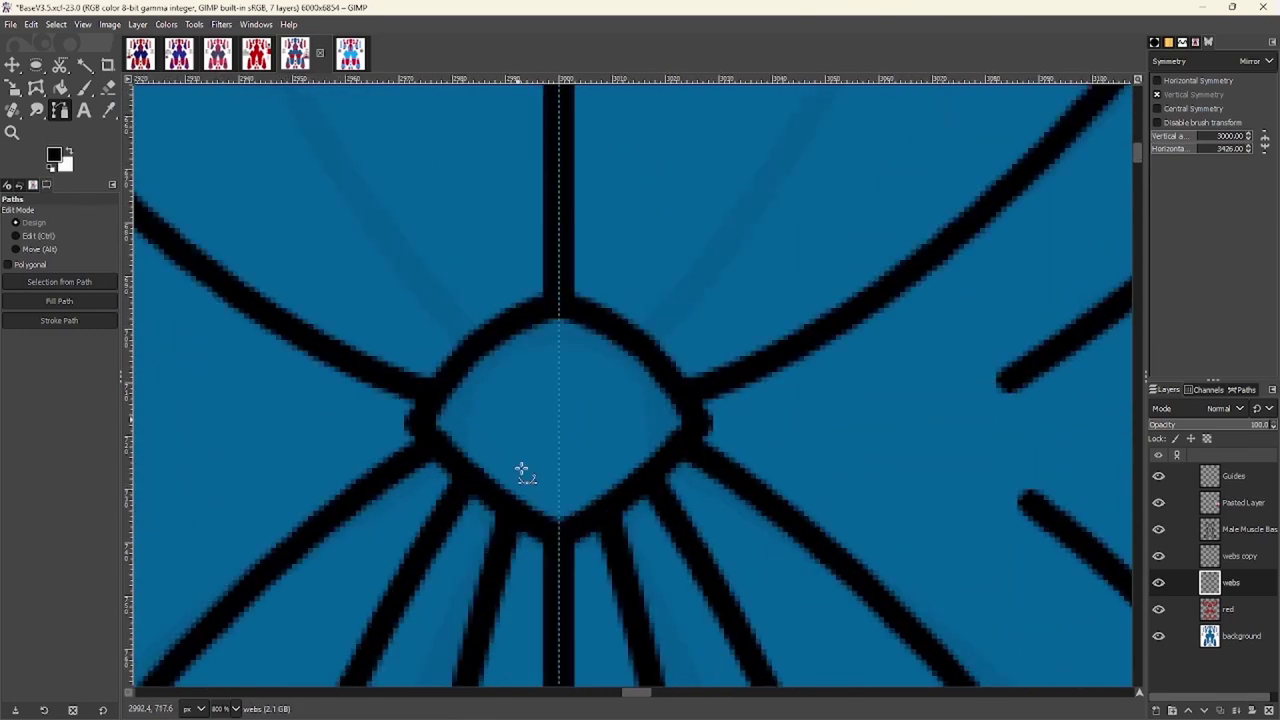
scroll(537, 347, "down", 3)
scroll(545, 300, "down", 5)
left_click_drag(570, 183, 540, 417)
scroll(530, 380, "up", 5)
scroll(634, 500, "up", 2)
scroll(640, 470, "up", 1)
scroll(600, 445, "down", 1)
scroll(596, 444, "down", 2)
scroll(508, 164, "up", 3)
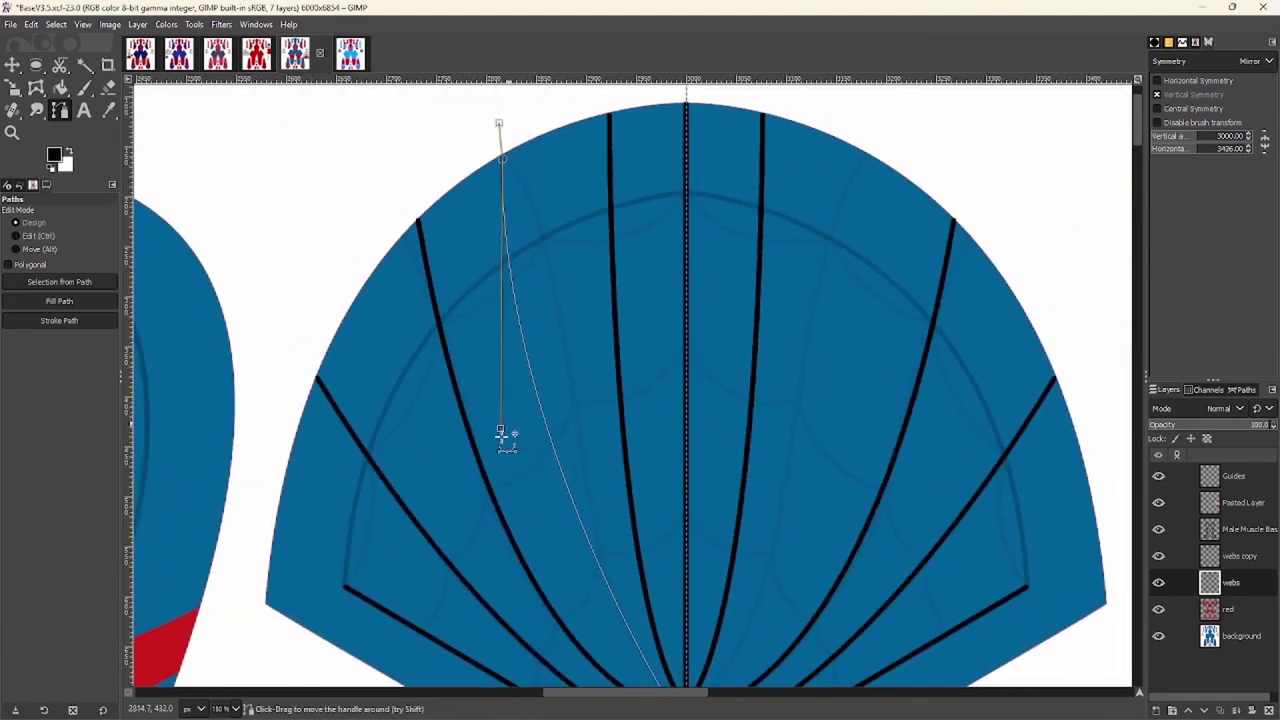
left_click_drag(540, 543, 499, 196)
scroll(557, 531, "up", 3)
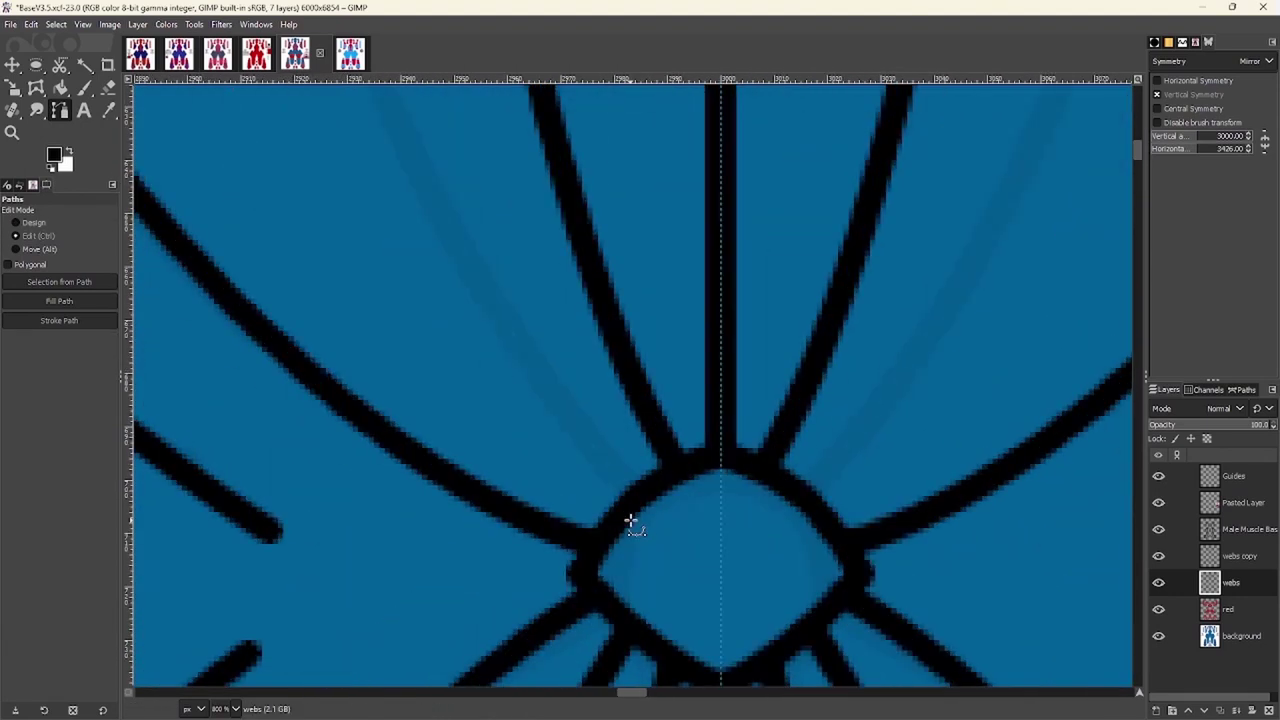
scroll(623, 523, "down", 3)
scroll(540, 303, "up", 4)
scroll(451, 357, "down", 5)
scroll(554, 480, "up", 2)
scroll(566, 342, "up", 3)
scroll(606, 311, "up", 1)
Shape the path's curve where it runs into the central web junction
left_click_drag(612, 305, 640, 300)
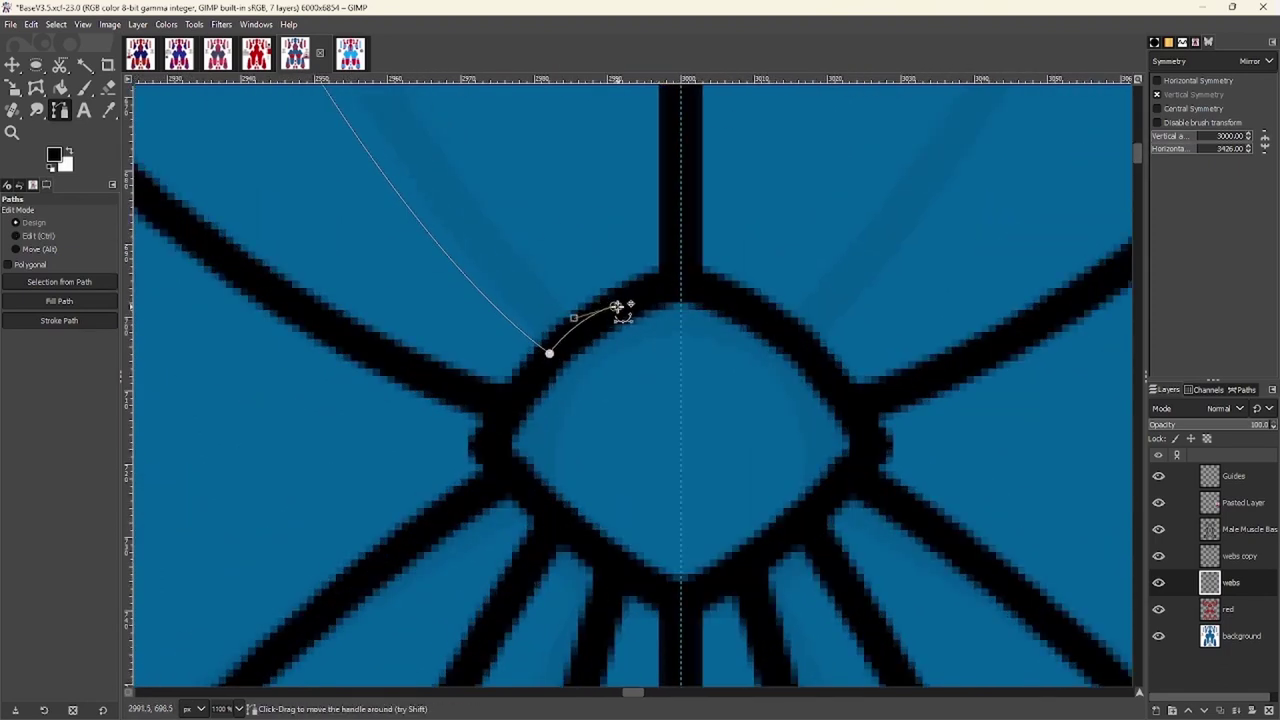
scroll(614, 305, "down", 6)
left_click_drag(543, 206, 534, 537)
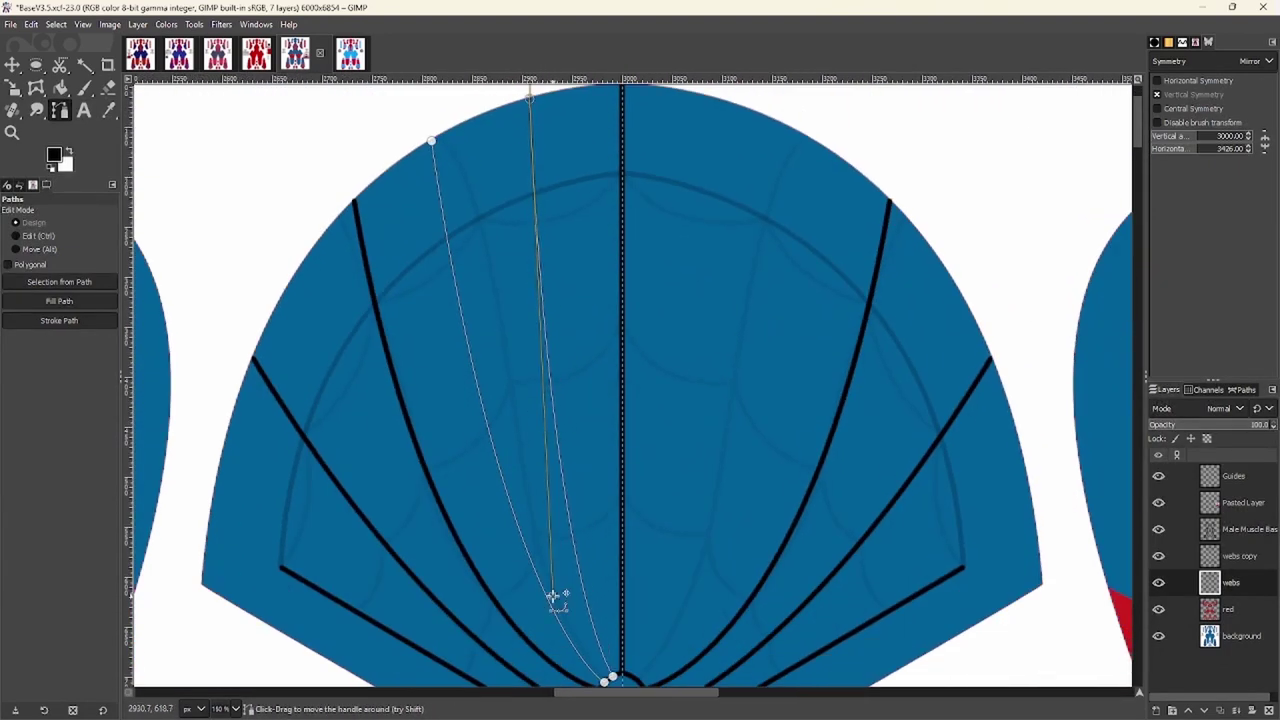
scroll(537, 420, "down", 3)
scroll(534, 251, "down", 3)
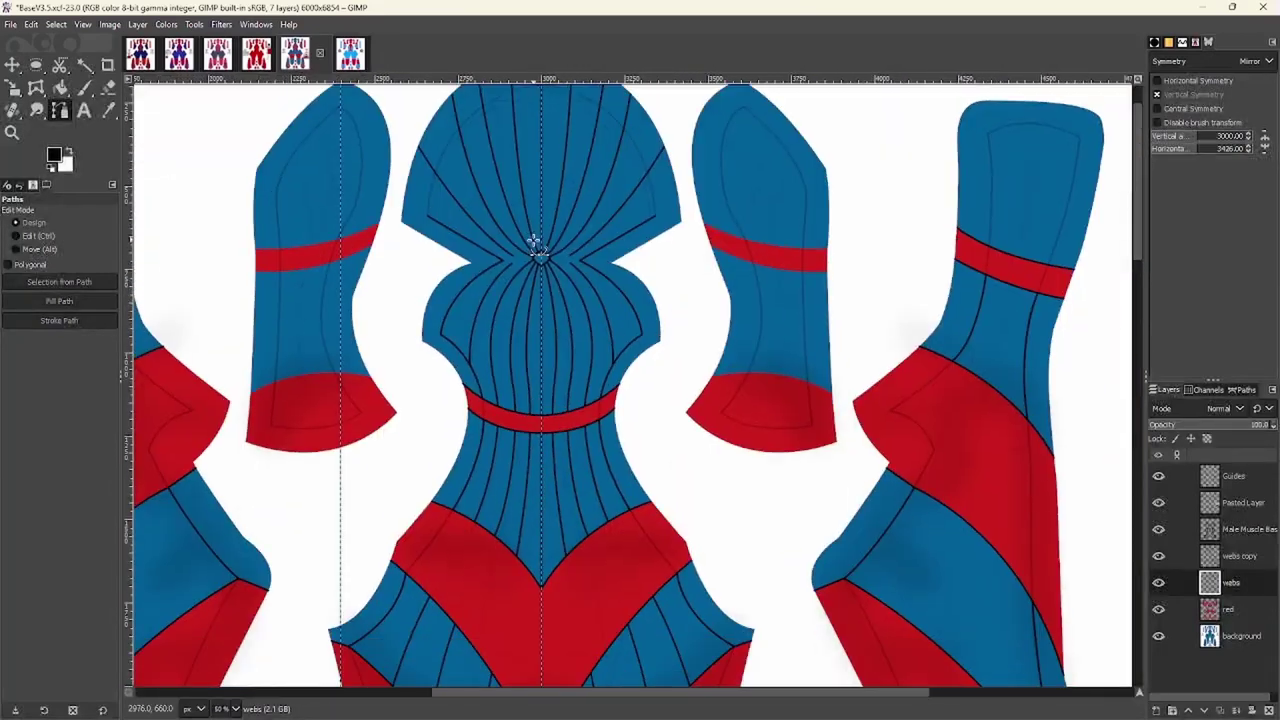
scroll(417, 387, "up", 4)
scroll(417, 387, "down", 3)
left_click_drag(449, 280, 486, 349)
scroll(486, 349, "down", 3)
scroll(606, 372, "up", 2)
scroll(605, 390, "down", 3)
scroll(443, 457, "up", 5)
scroll(443, 457, "left", 4)
scroll(465, 459, "right", 1)
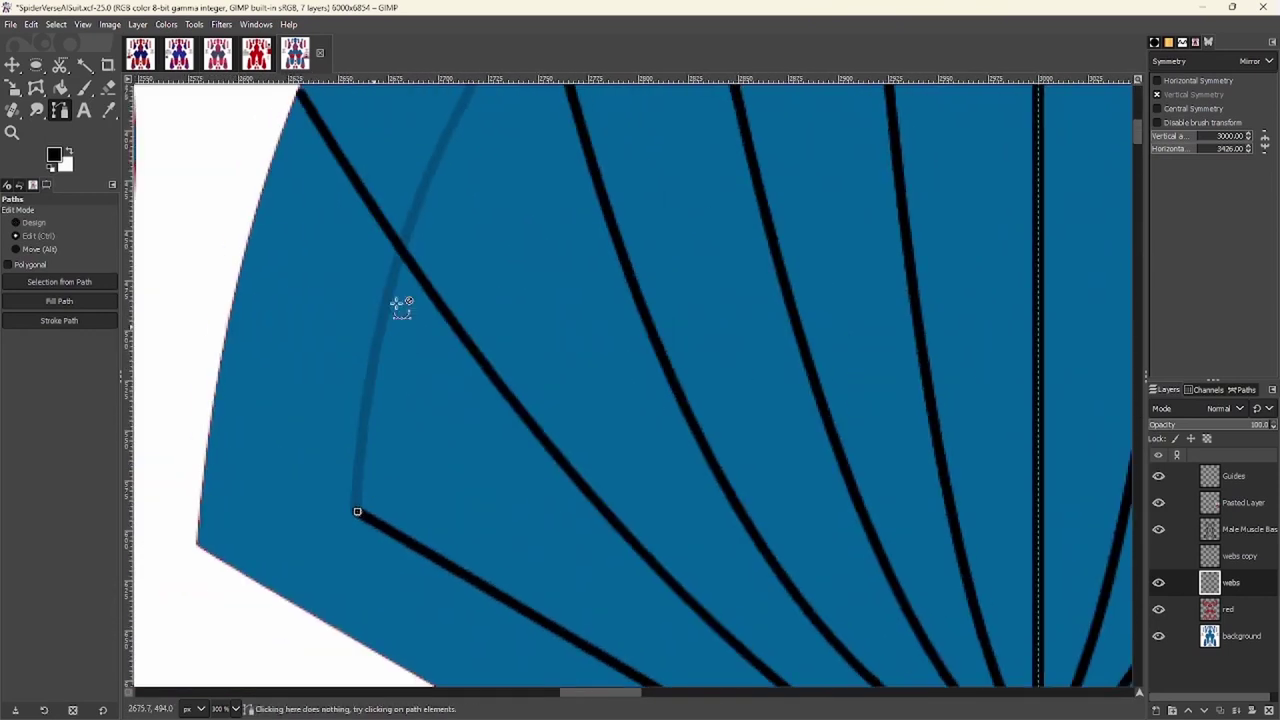
Draw a curved arc path linking the radiating web lines above the red band
left_click_drag(401, 308, 408, 256)
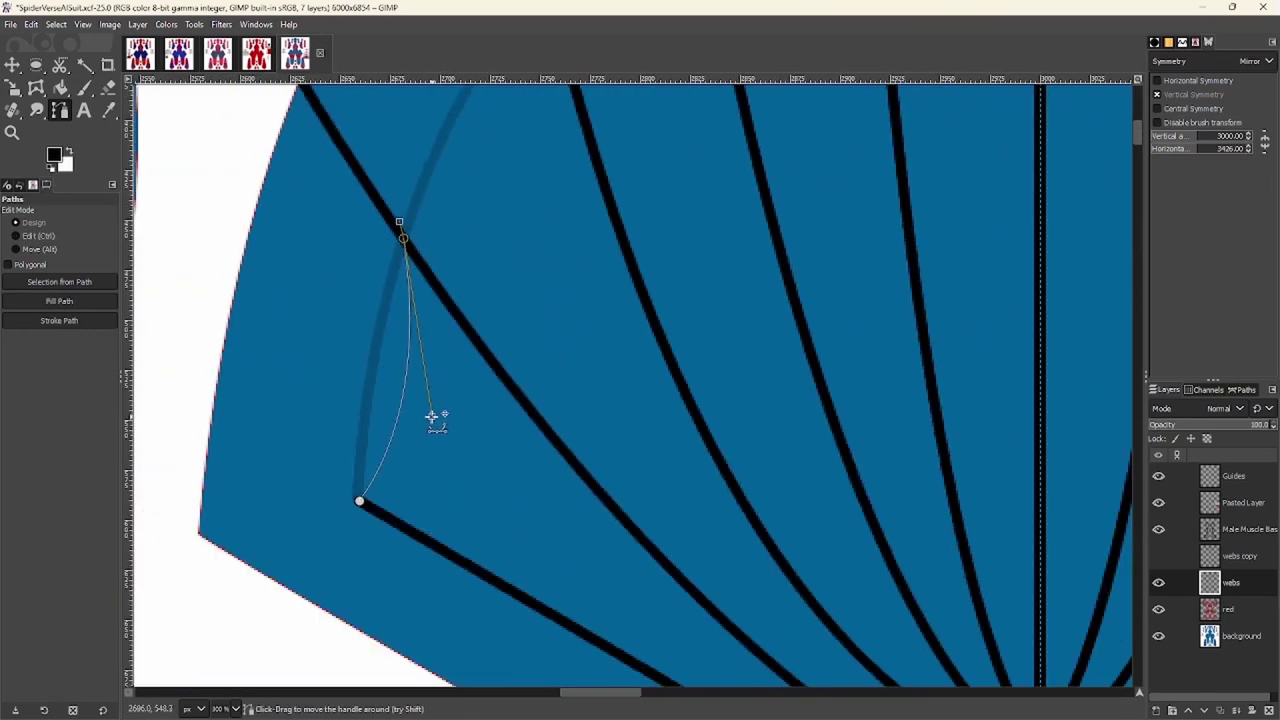
scroll(490, 170, "up", 4)
scroll(490, 170, "right", 1)
left_click_drag(510, 155, 495, 332)
scroll(385, 376, "up", 3)
scroll(385, 376, "right", 2)
left_click(565, 170)
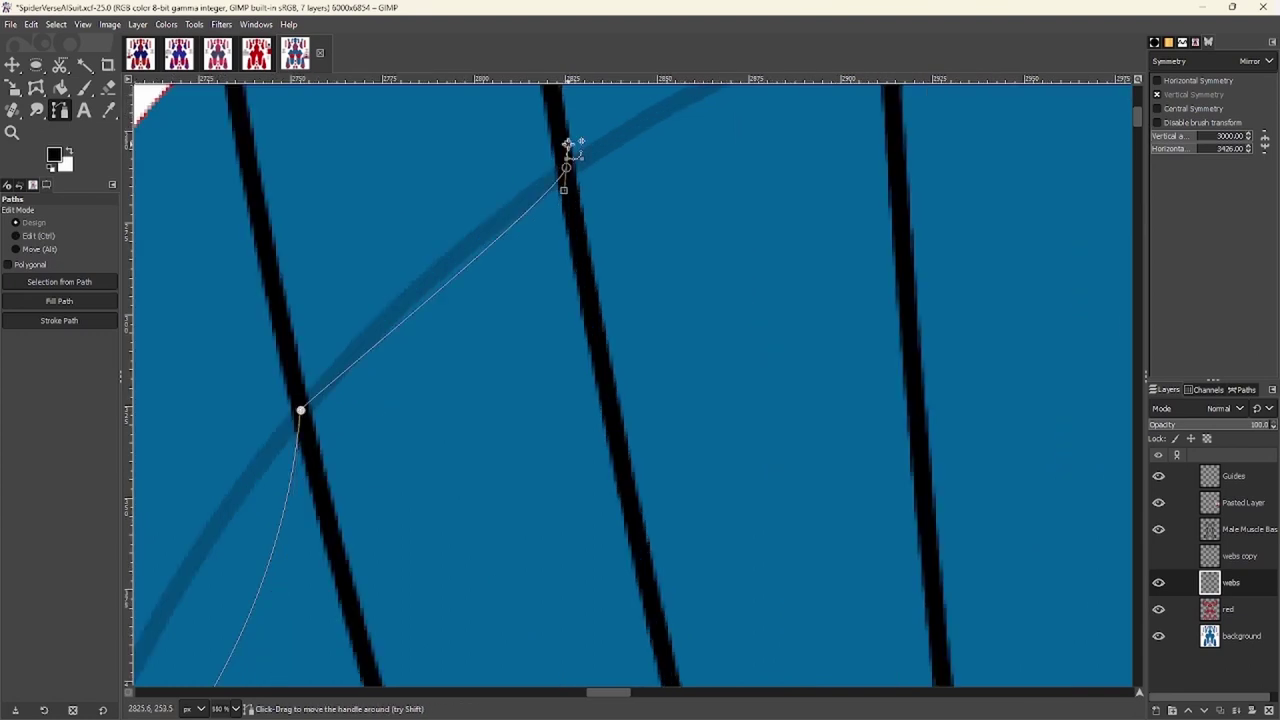
left_click_drag(569, 171, 617, 143)
scroll(600, 170, "up", 2)
scroll(600, 170, "right", 2)
scroll(678, 218, "up", 2)
scroll(678, 218, "right", 2)
Stroke the arc path in black with the Paintbrush
left_click(59, 320)
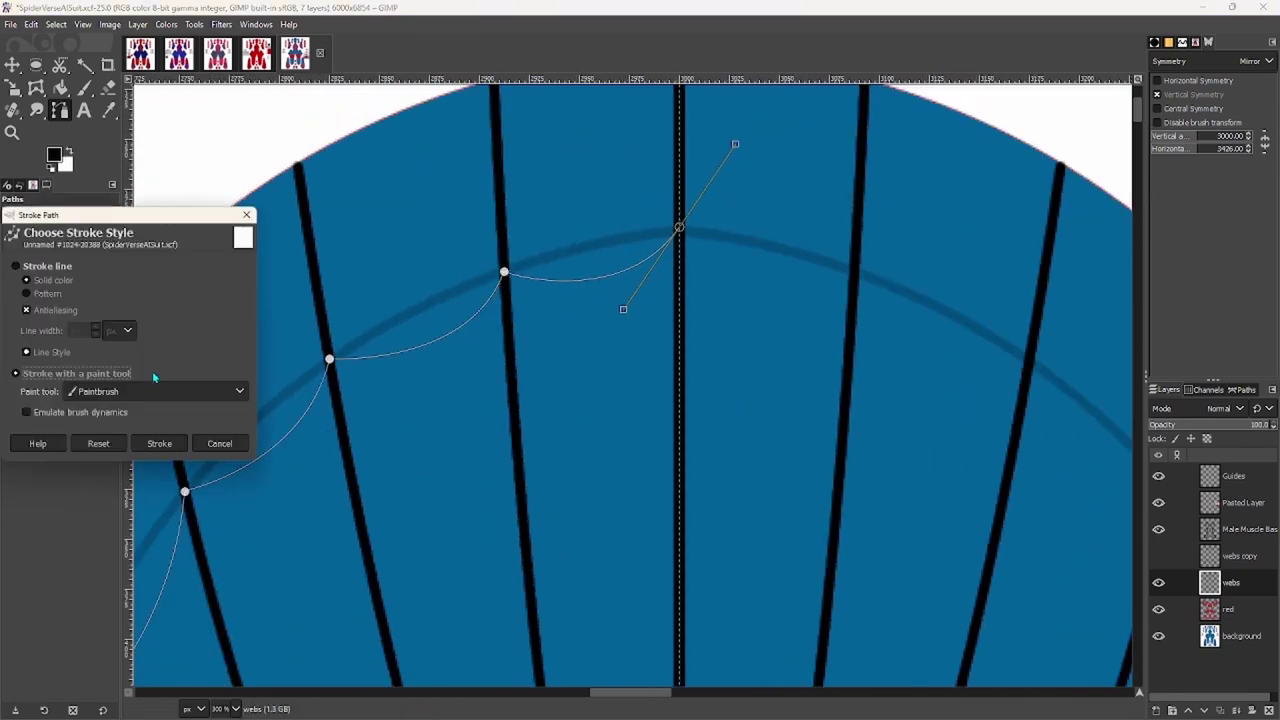
left_click(163, 443)
scroll(420, 349, "down", 4)
scroll(420, 437, "down", 3)
scroll(366, 386, "up", 4)
scroll(366, 386, "down", 2)
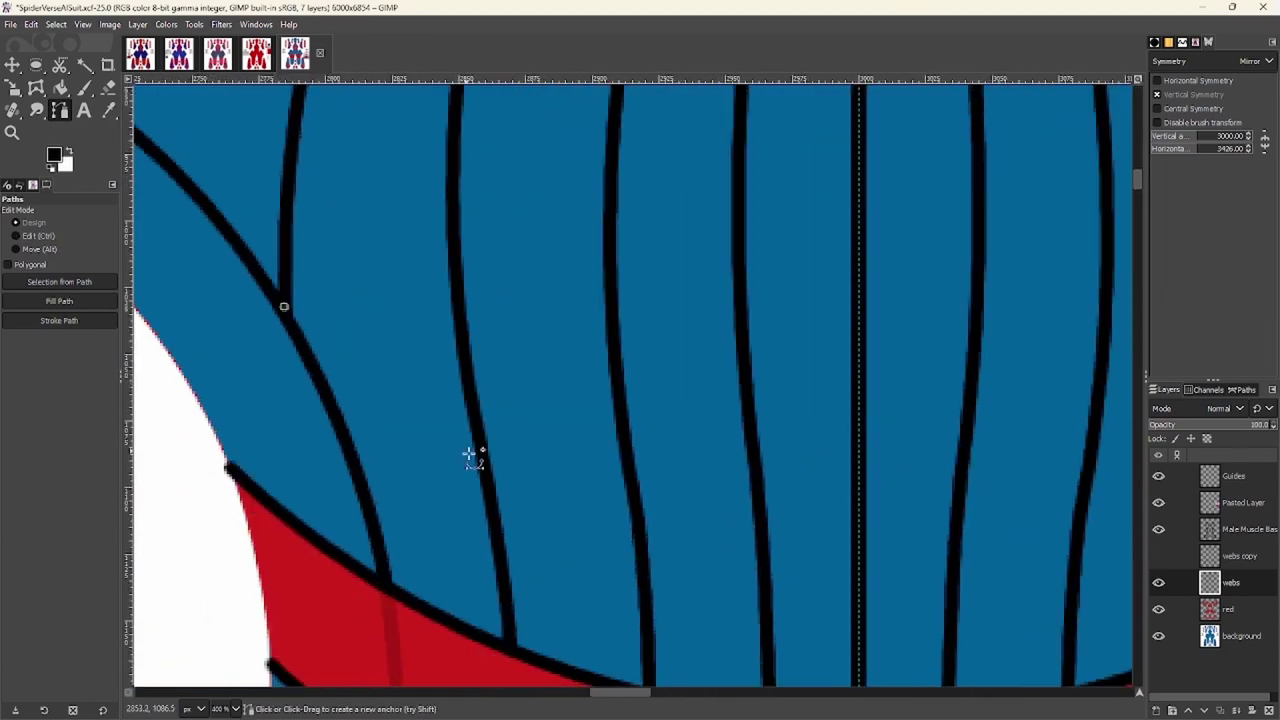
Reshape the arc and anchor the next scalloped arc across the adjacent web lines
left_click_drag(509, 549, 428, 323)
scroll(470, 400, "down", 3)
scroll(470, 400, "right", 3)
left_click_drag(474, 396, 484, 439)
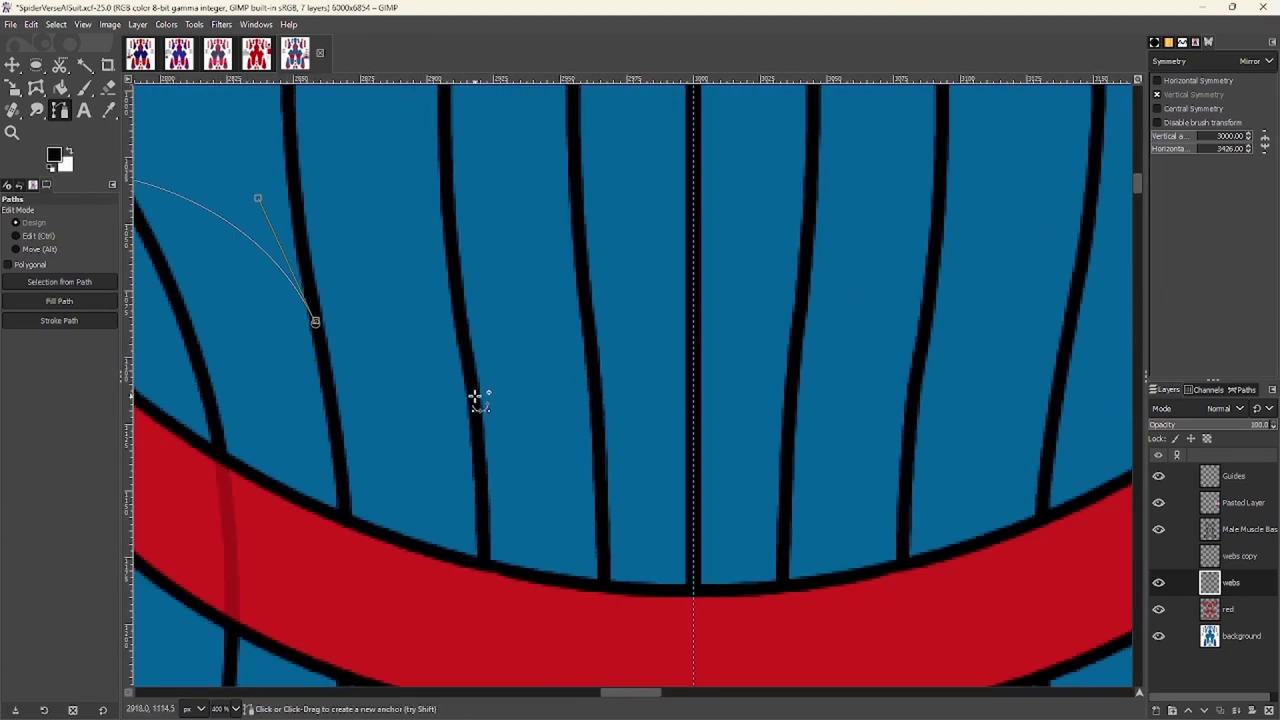
scroll(474, 396, "down", 2)
scroll(474, 396, "right", 2)
left_click_drag(528, 374, 580, 500)
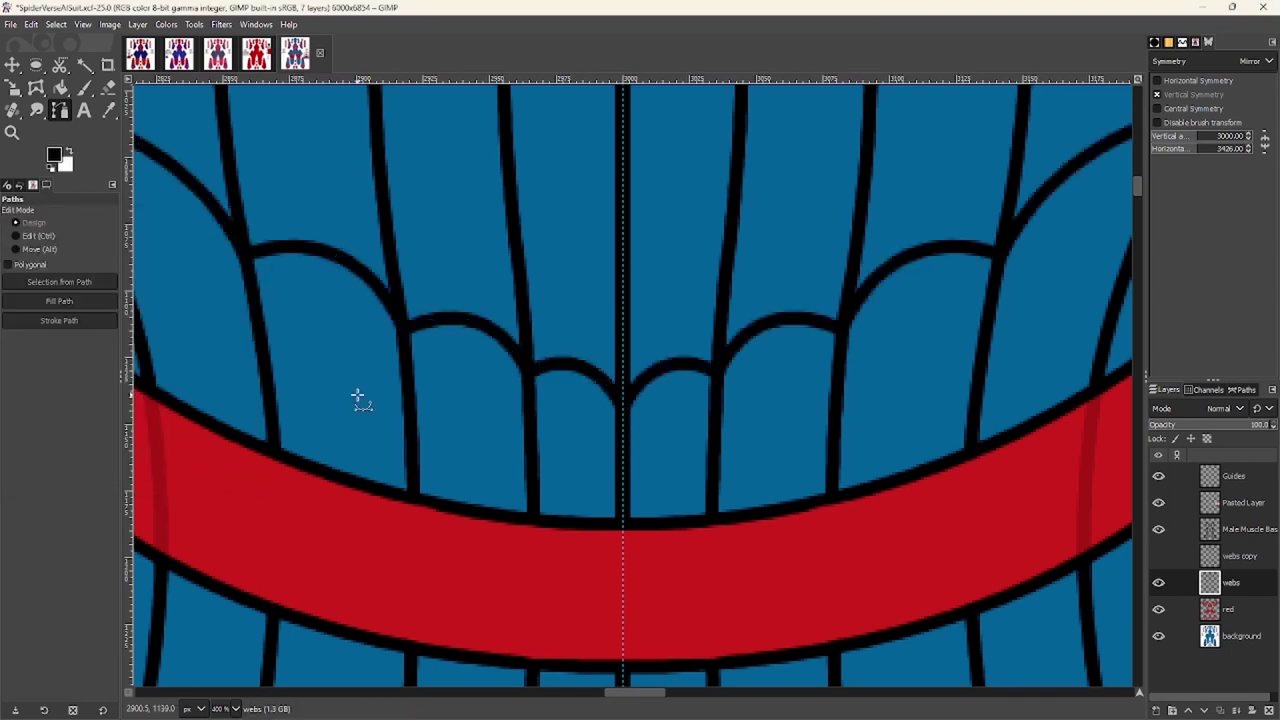
Start a new web-arc path at the V tip and bend its first segment into a curve
scroll(358, 398, "down", 2, "ctrl")
scroll(531, 363, "up", 4, "ctrl")
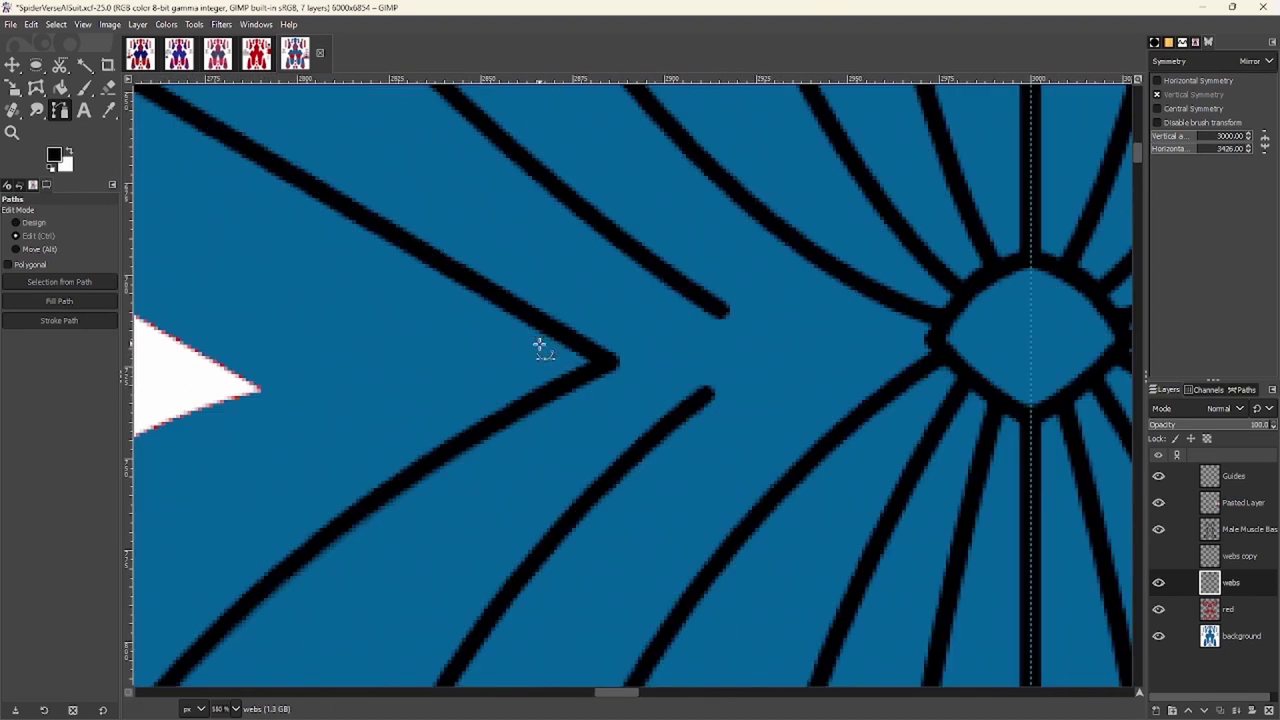
left_click(585, 379)
scroll(507, 318, "down", 2)
scroll(507, 318, "right", 2)
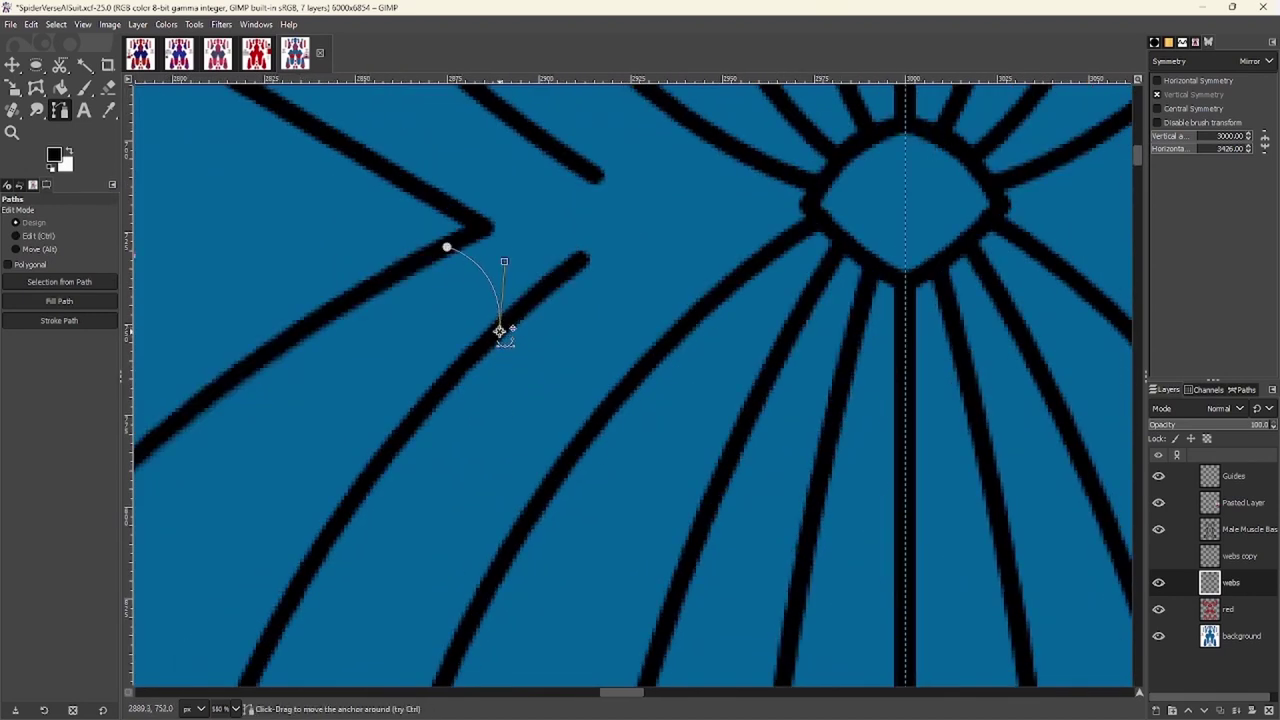
scroll(503, 259, "down", 2)
scroll(503, 259, "right", 2)
left_click_drag(546, 394, 555, 481)
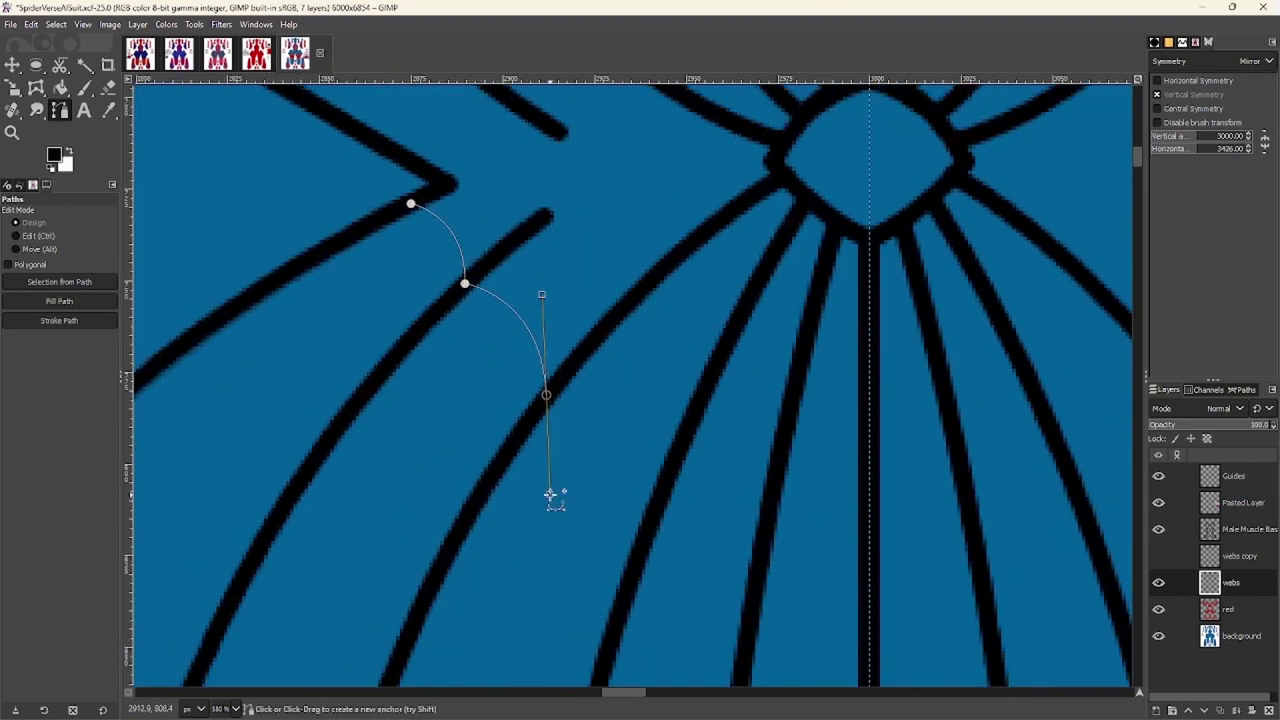
left_click_drag(545, 293, 548, 300)
scroll(575, 410, "down", 2)
scroll(575, 410, "right", 2)
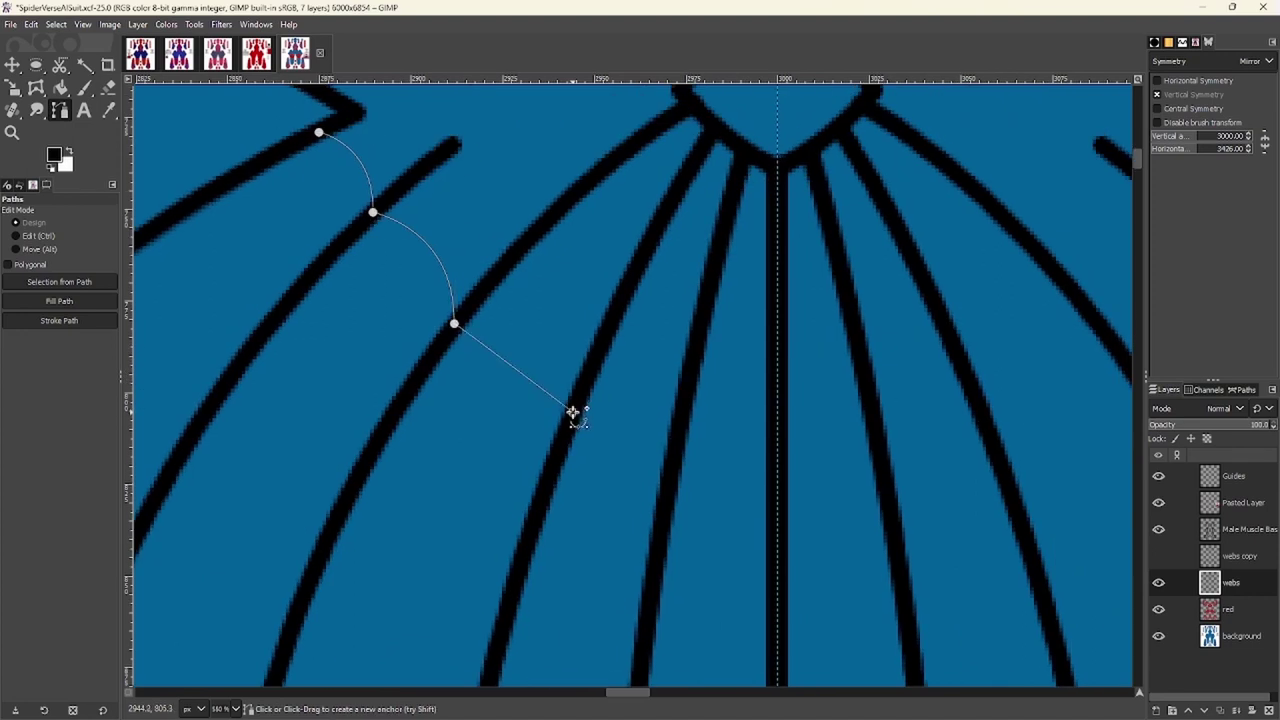
scroll(528, 391, "down", 1)
scroll(528, 391, "right", 2)
Extend the arc across the next radiating lines, ending it on the centre symmetry line
left_click_drag(608, 437, 620, 457)
scroll(630, 443, "down", 1)
scroll(630, 443, "right", 2)
left_click(651, 449)
scroll(660, 500, "up", 2)
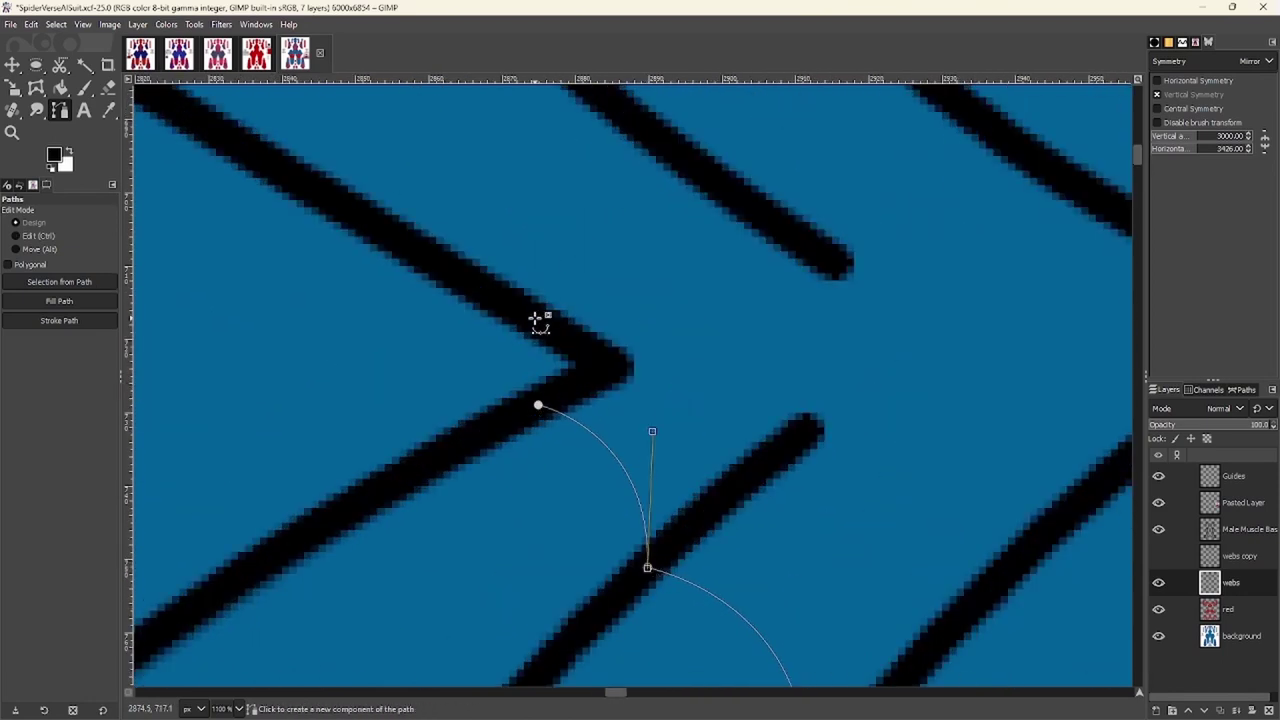
scroll(537, 320, "down", 1)
left_click_drag(542, 272, 584, 93)
scroll(548, 272, "up", 1)
scroll(548, 272, "right", 1)
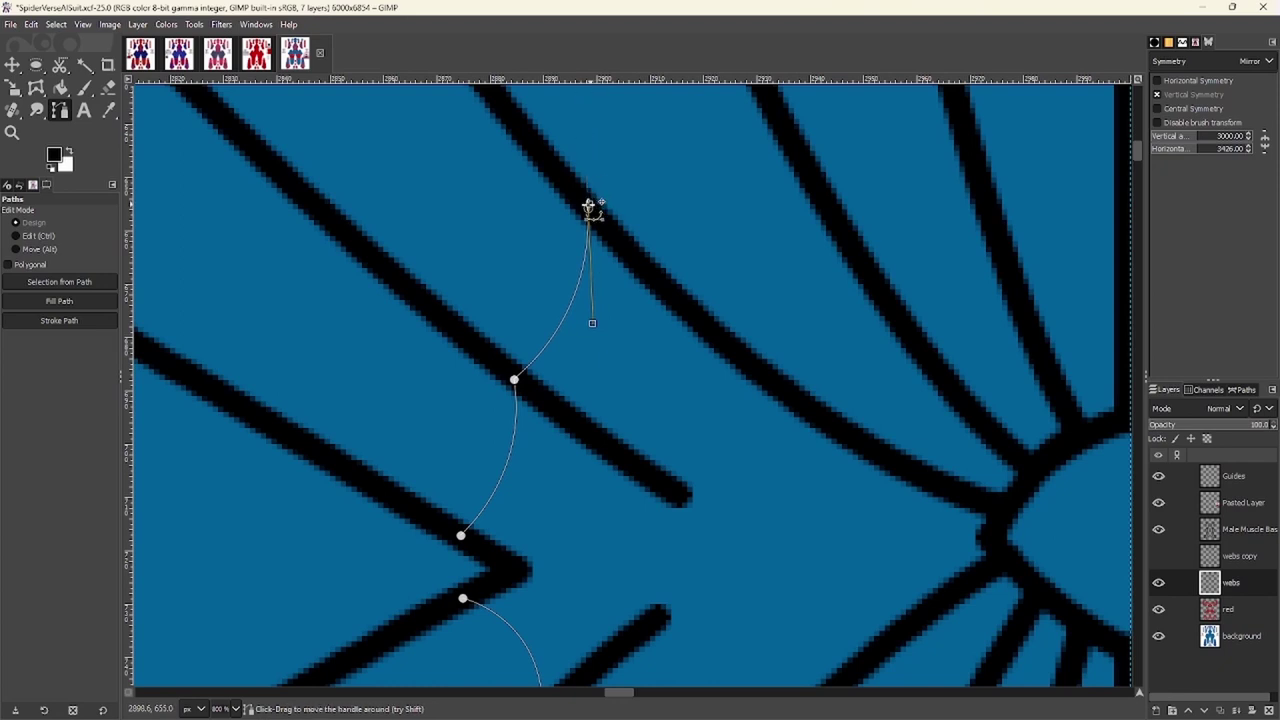
scroll(580, 260, "down", 1)
scroll(570, 310, "up", 2)
scroll(570, 310, "right", 1)
left_click_drag(566, 416, 557, 412)
scroll(600, 350, "up", 1)
scroll(600, 350, "right", 1)
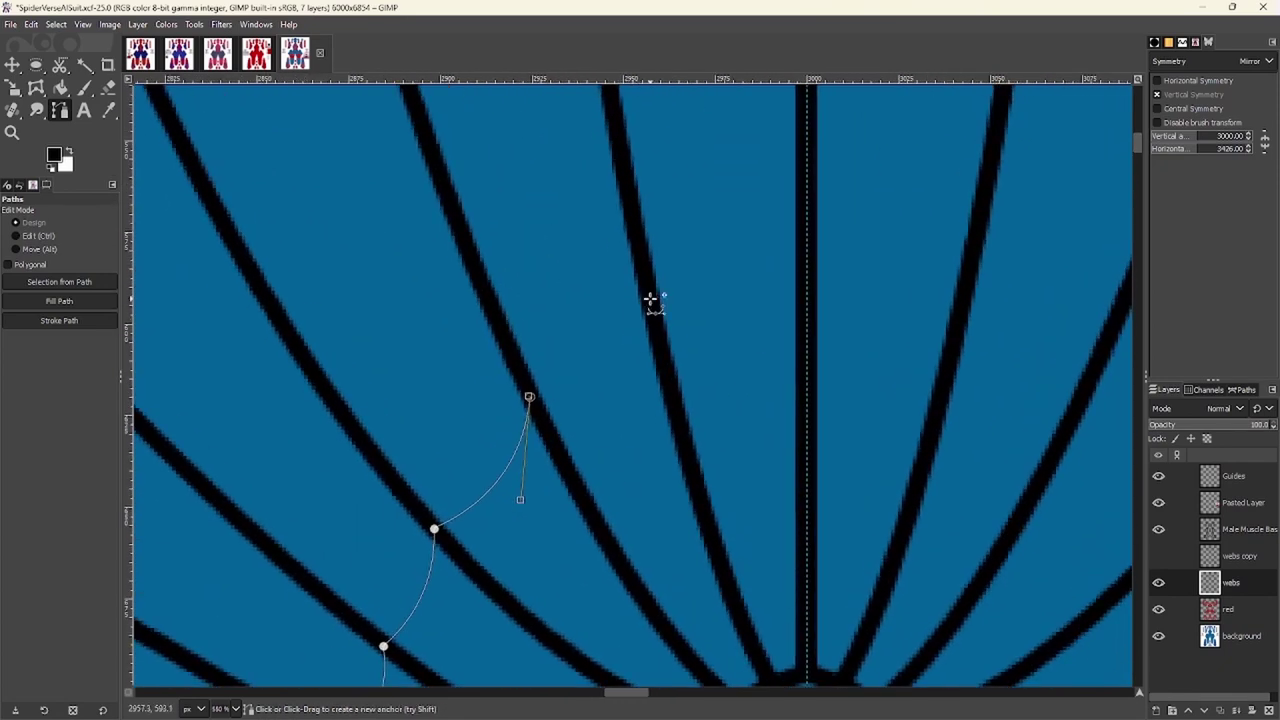
scroll(649, 291, "up", 1)
scroll(649, 291, "right", 1)
left_click_drag(678, 319, 716, 226)
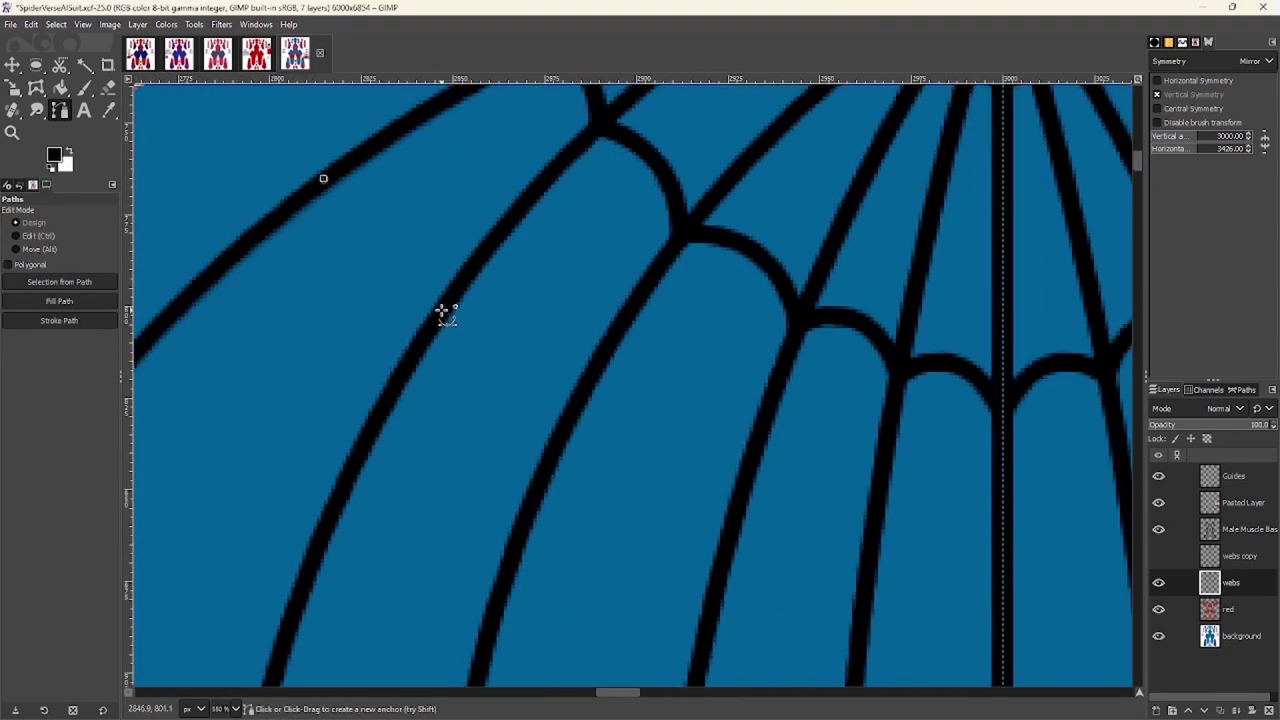
Reshape the arc curves and add a curved anchor on the following radiating line
left_click_drag(432, 325, 436, 442)
scroll(480, 376, "down", 1)
scroll(480, 376, "right", 1)
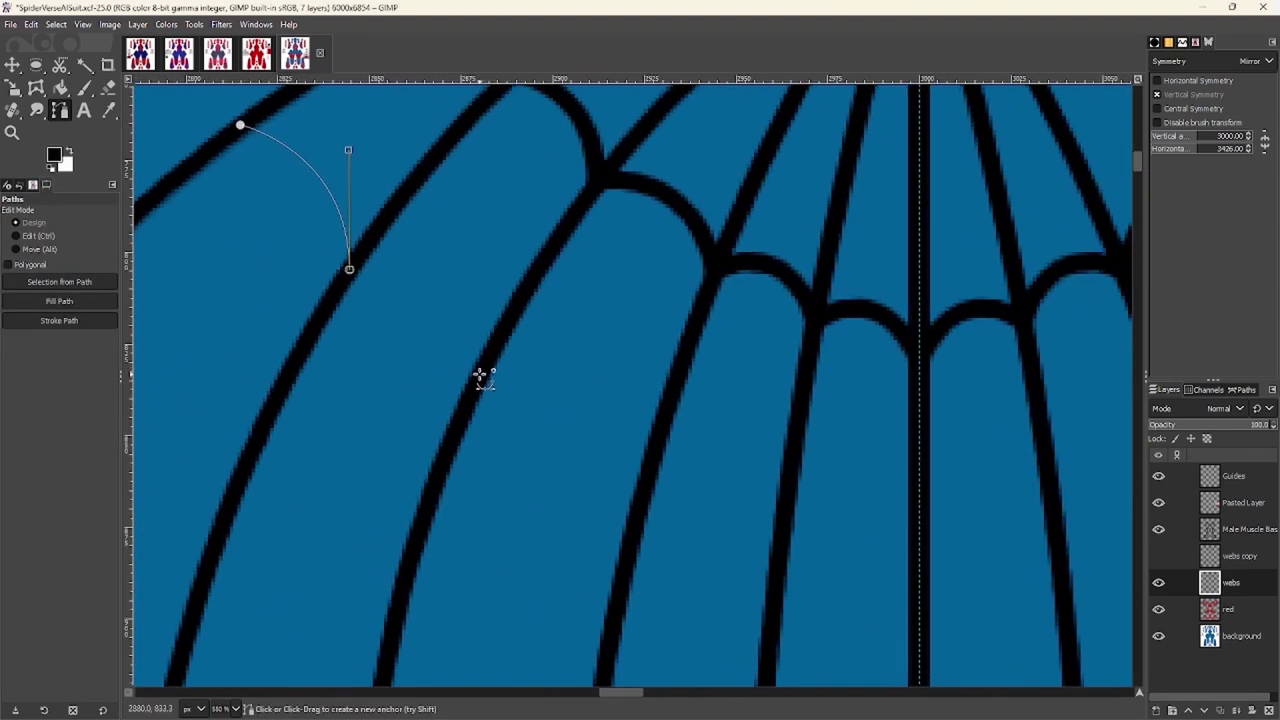
scroll(397, 329, "down", 2)
scroll(397, 329, "right", 2)
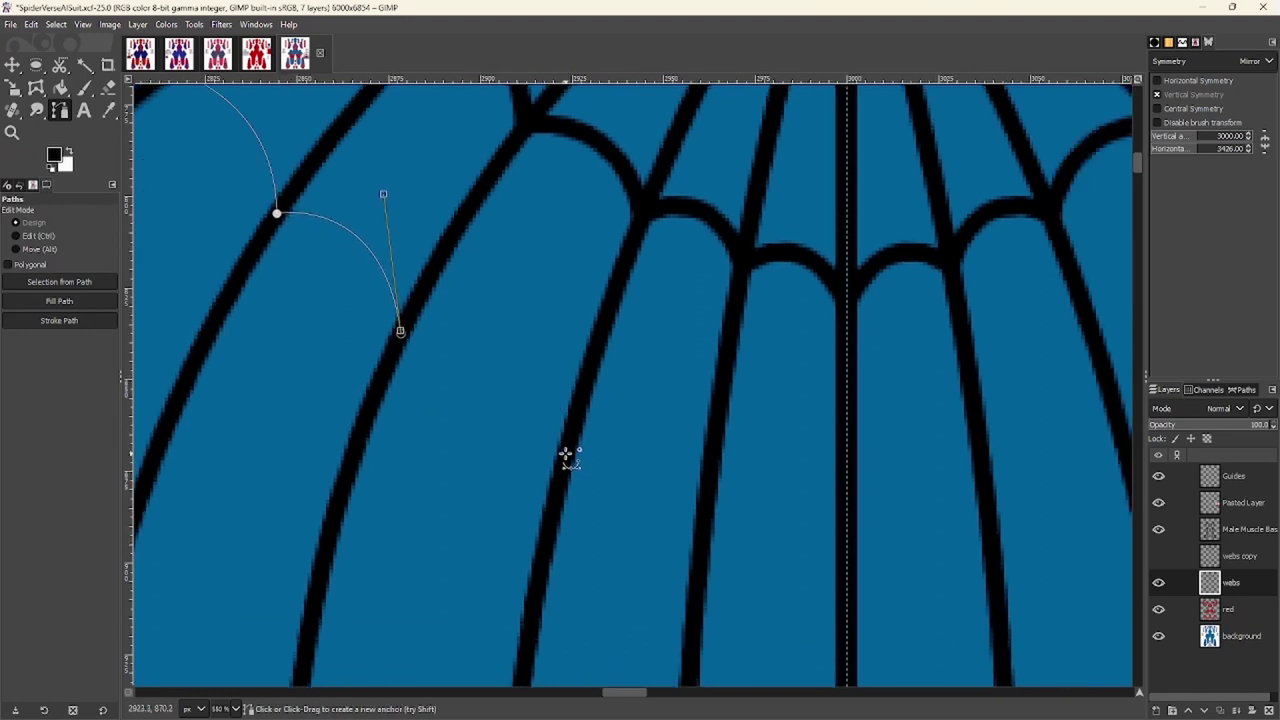
scroll(620, 413, "down", 1)
scroll(620, 413, "right", 1)
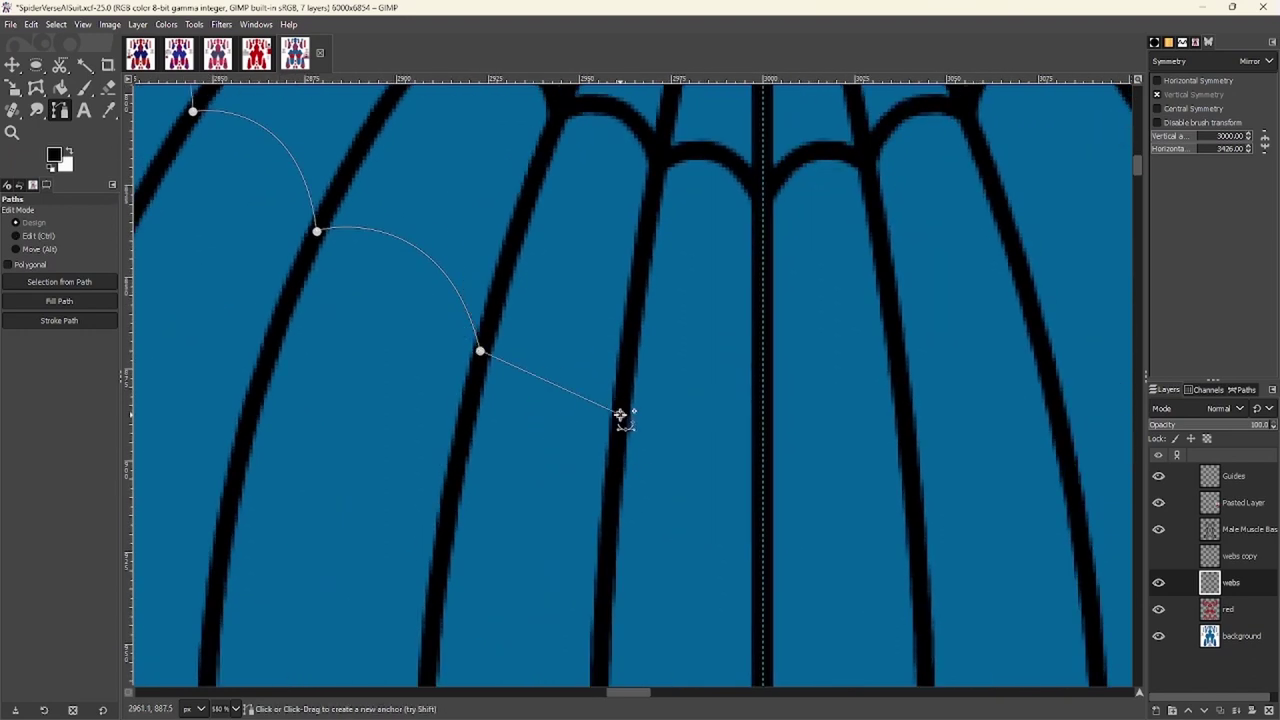
left_click_drag(625, 443, 648, 489)
scroll(617, 400, "up", 5)
scroll(617, 400, "left", 4)
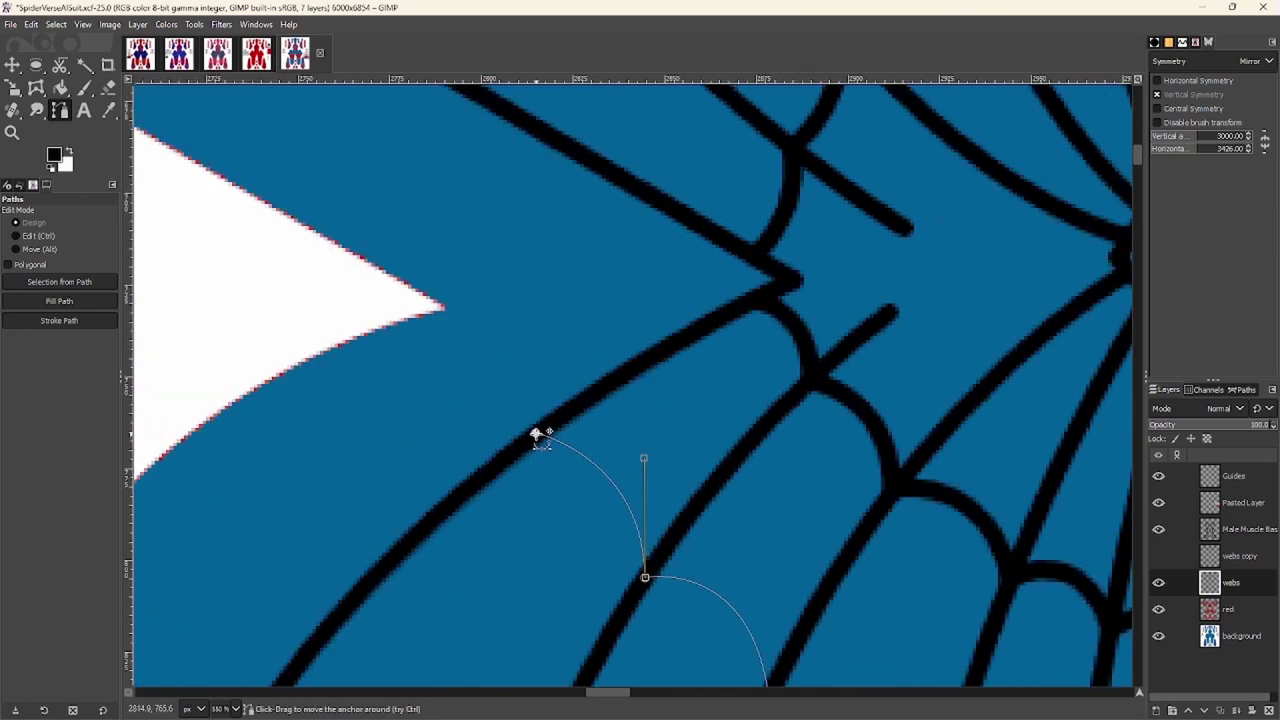
scroll(527, 124, "down", 3)
scroll(517, 154, "right", 3)
left_click_drag(549, 323, 580, 342)
scroll(517, 323, "left", 1)
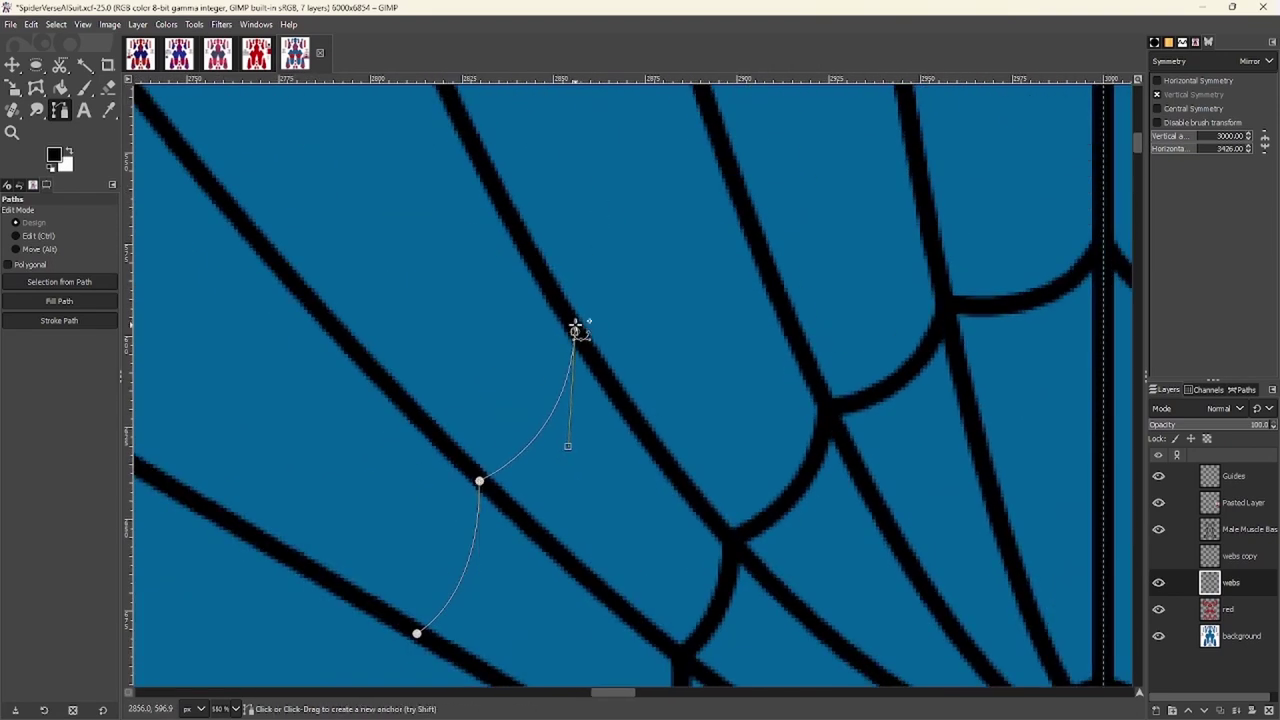
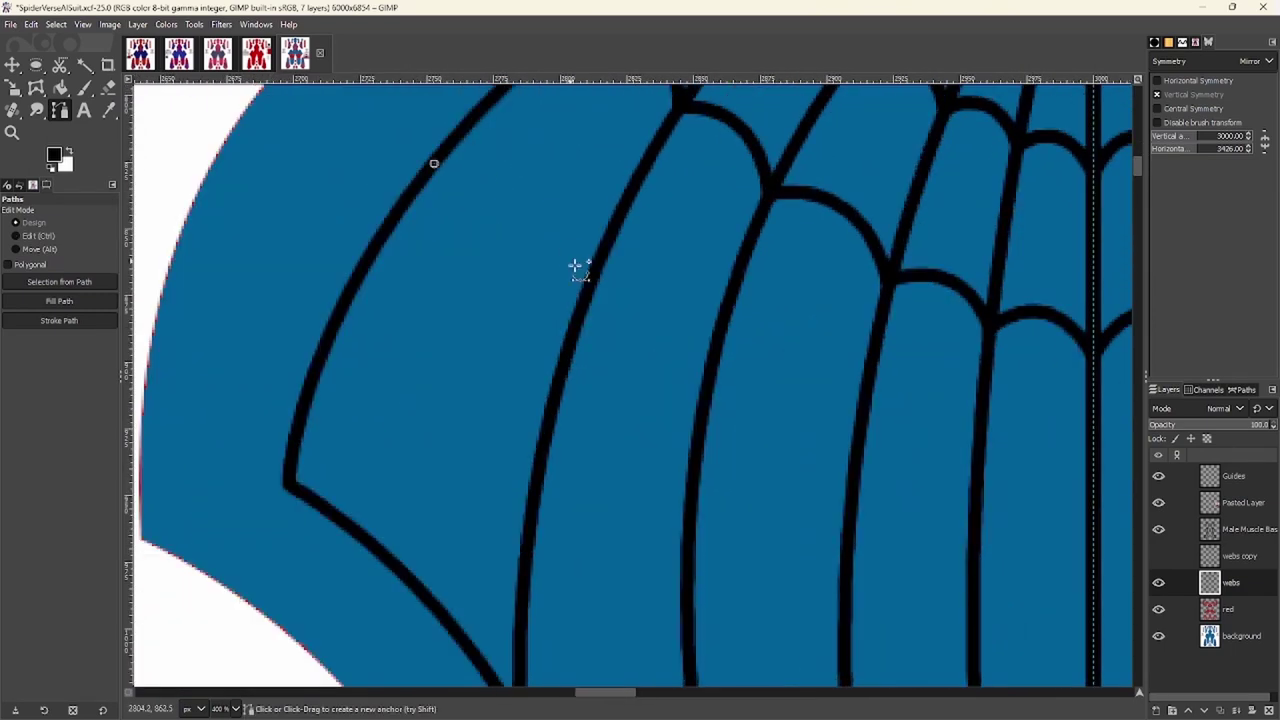
Curve a mirrored arc between two chest web lines and readjust its previous anchor
left_click_drag(604, 344, 600, 268)
scroll(533, 282, "down", 2)
scroll(533, 282, "right", 5)
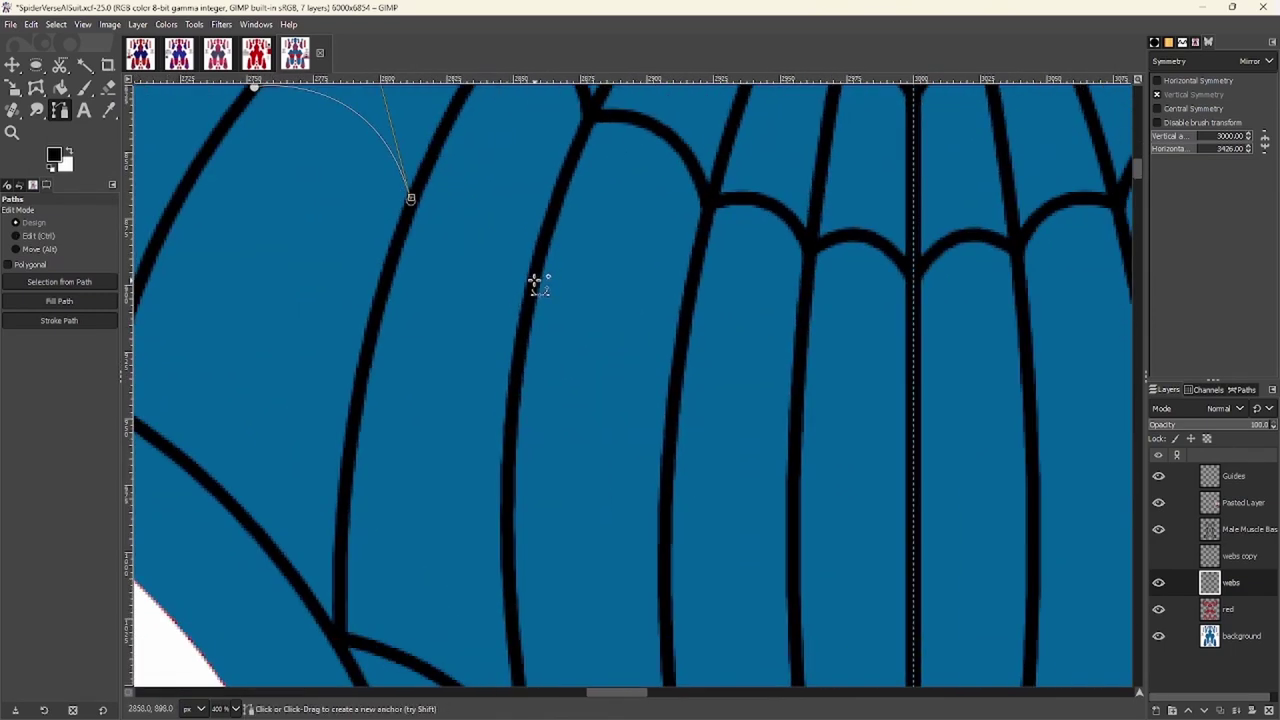
scroll(555, 385, "down", 1)
scroll(600, 343, "right", 2)
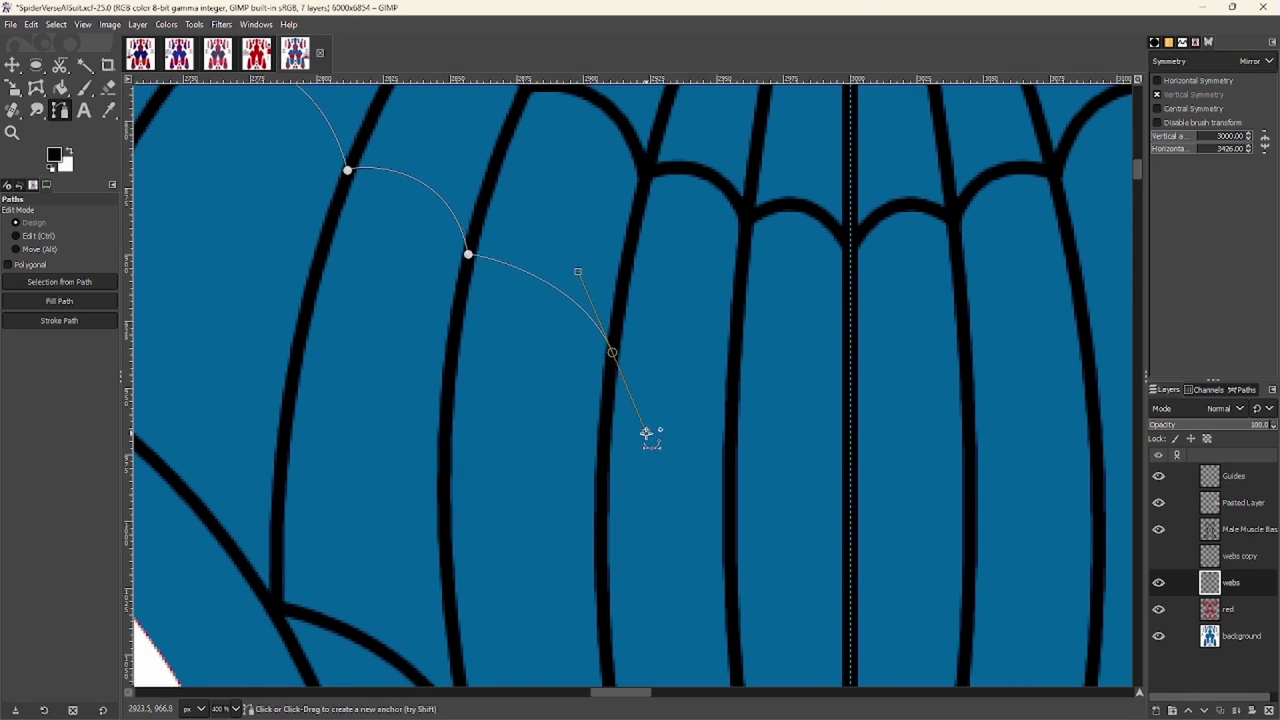
left_click_drag(647, 444, 566, 249)
left_click(468, 258)
scroll(545, 255, "down", 3)
scroll(545, 255, "right", 2)
scroll(386, 251, "down", 1)
scroll(381, 352, "down", 4)
scroll(381, 352, "right", 5)
scroll(536, 261, "up", 1)
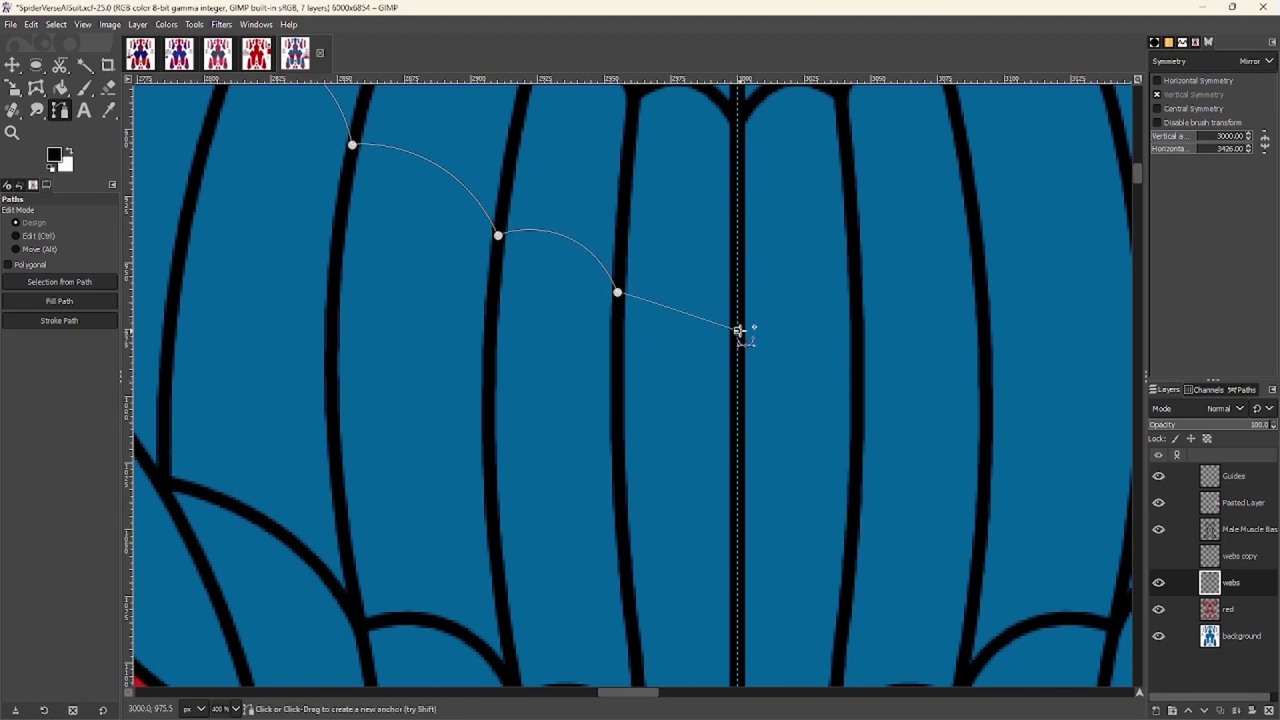
scroll(533, 292, "down", 2)
scroll(326, 220, "up", 1)
scroll(288, 222, "up", 1)
scroll(288, 222, "down", 1)
scroll(443, 458, "down", 2)
left_click_drag(468, 302, 507, 421)
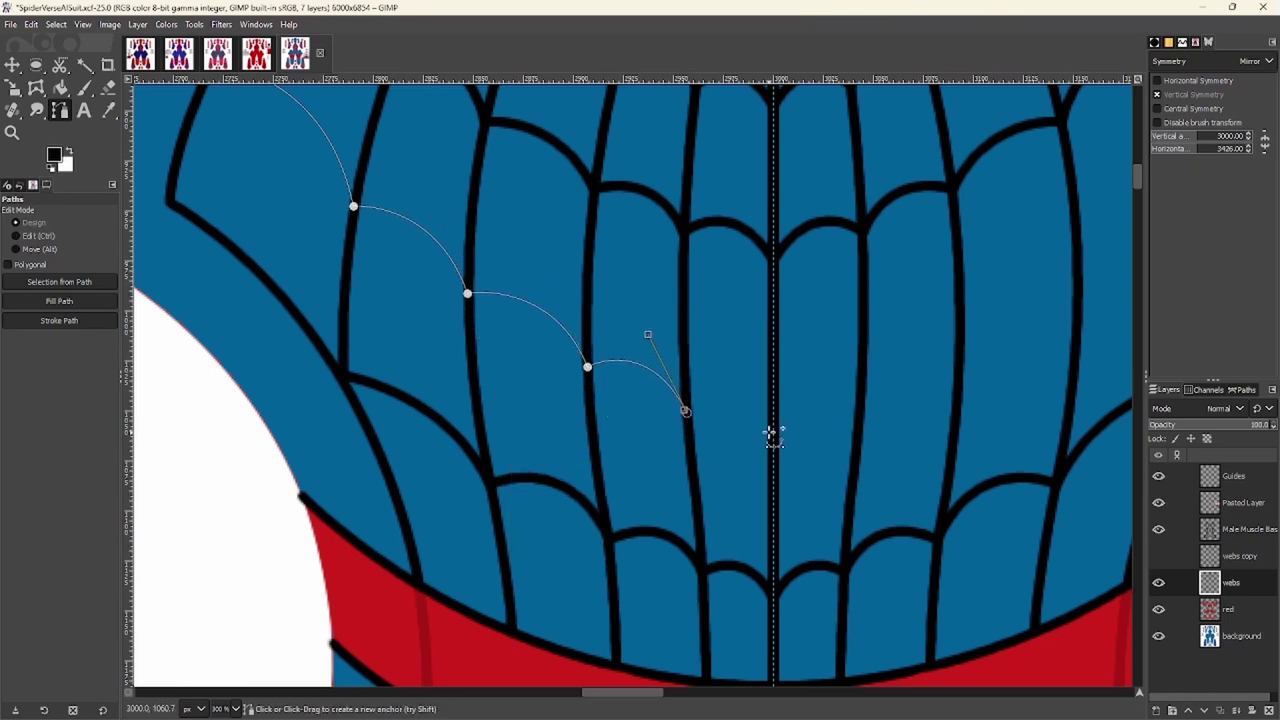
Plot a new curved path across several consecutive web lines on the chest
scroll(486, 363, "down", 2)
scroll(529, 403, "up", 3)
scroll(530, 290, "down", 3)
left_click(517, 203)
scroll(510, 230, "up", 3)
scroll(505, 265, "right", 1)
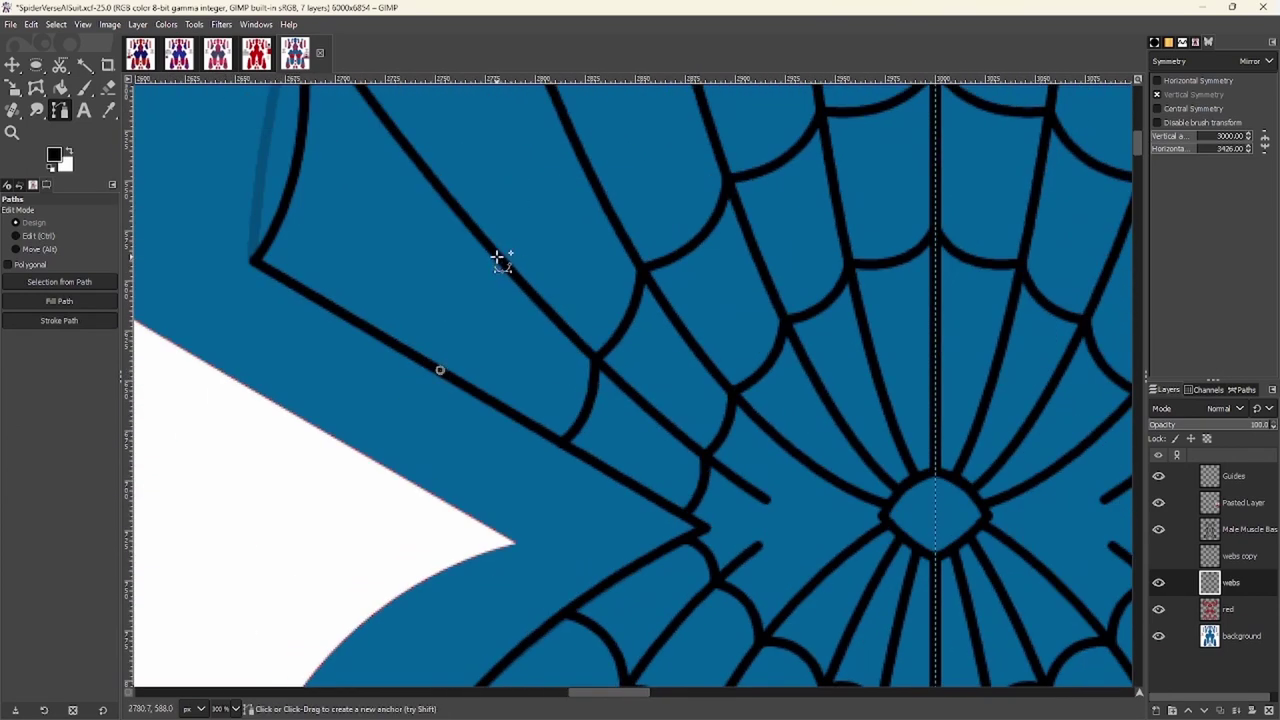
left_click_drag(496, 172, 497, 254)
scroll(514, 343, "down", 3)
scroll(490, 432, "up", 3)
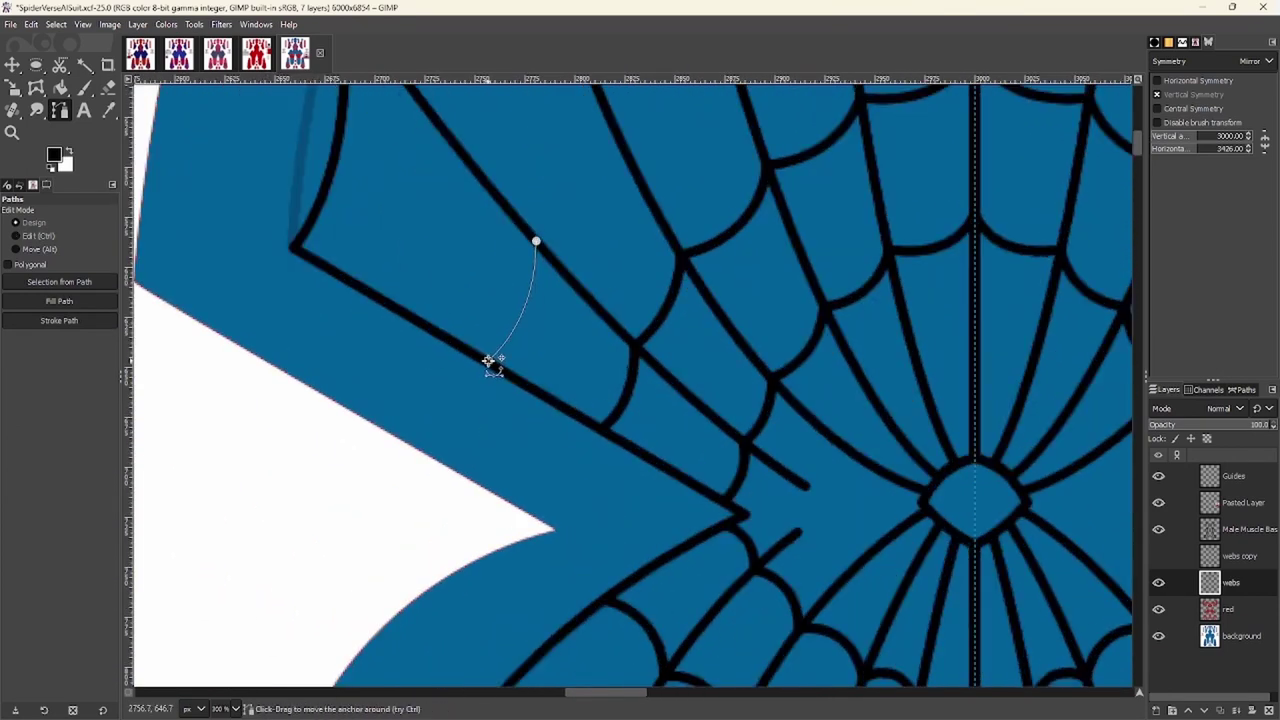
scroll(515, 315, "up", 3)
scroll(540, 272, "right", 1)
scroll(477, 391, "up", 2)
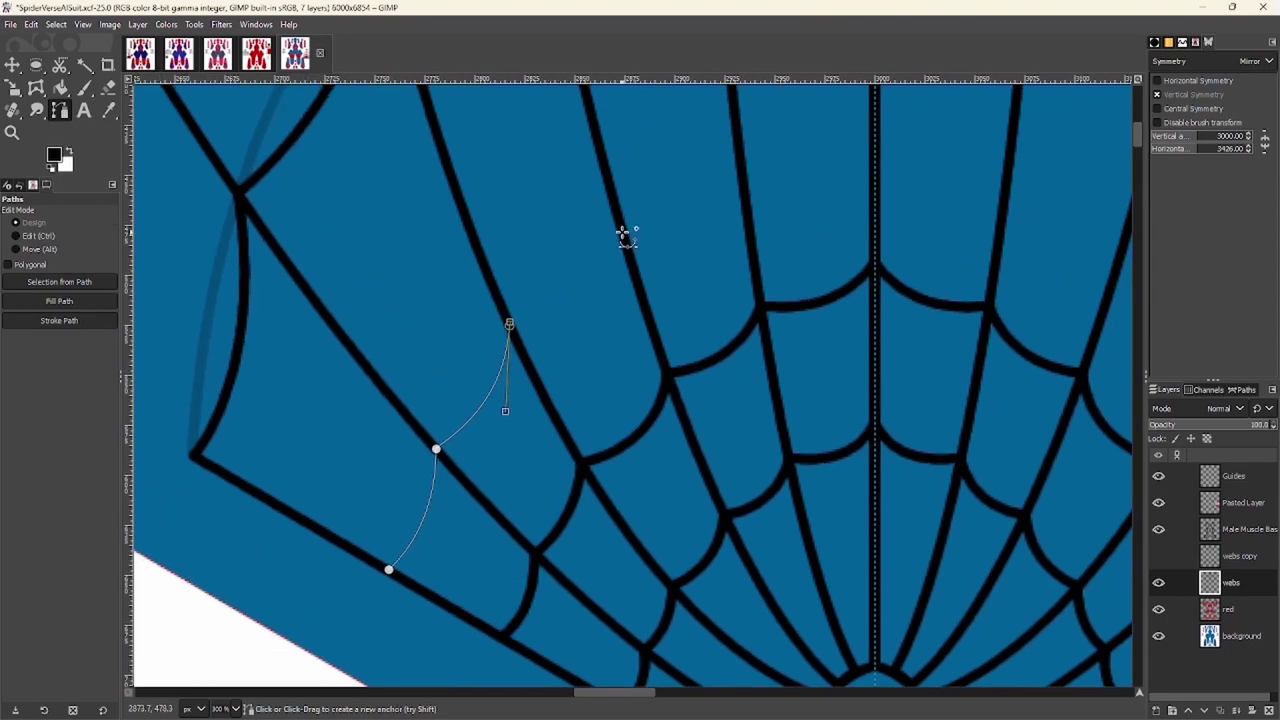
scroll(626, 234, "up", 3)
left_click(539, 267, "ctrl")
scroll(568, 290, "up", 1)
left_click_drag(567, 284, 591, 134)
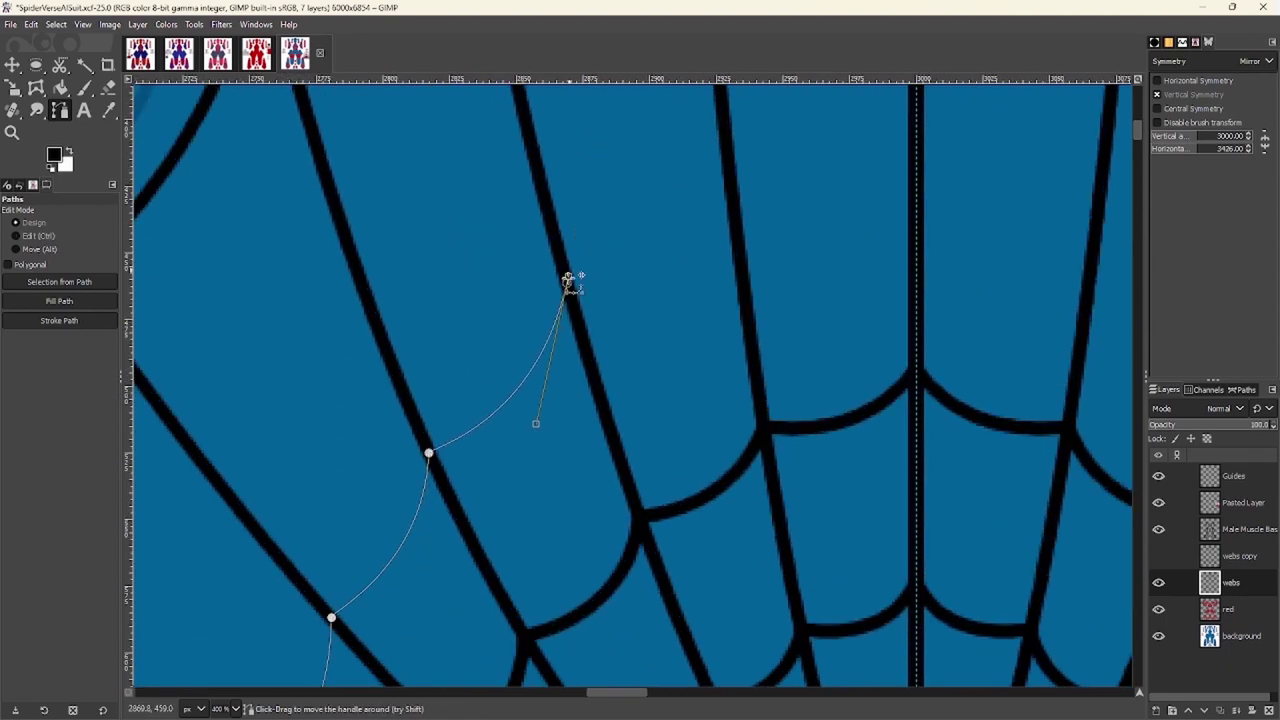
scroll(600, 260, "up", 2)
scroll(600, 260, "right", 2)
left_click_drag(610, 286, 630, 185)
scroll(690, 260, "up", 3)
scroll(690, 260, "right", 2)
Stroke the chest web-ring path in black on the webs layer
left_click(59, 320)
left_click(167, 440)
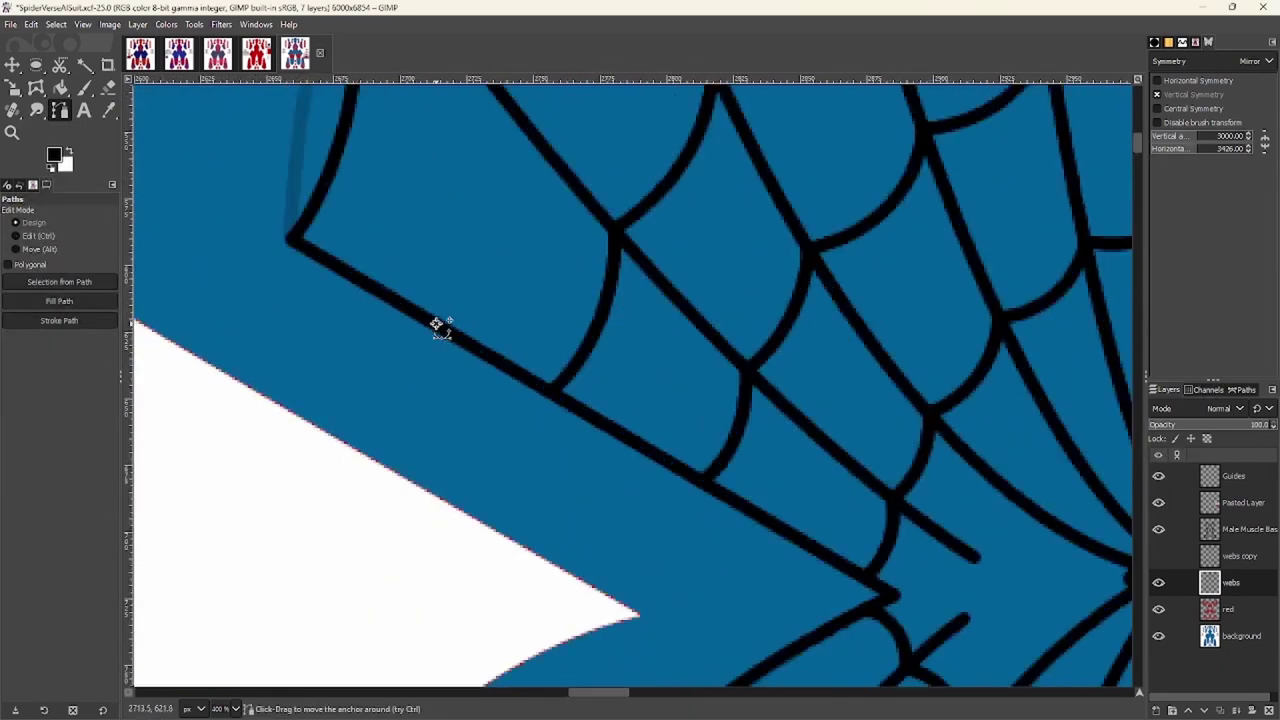
scroll(437, 325, "down", 4)
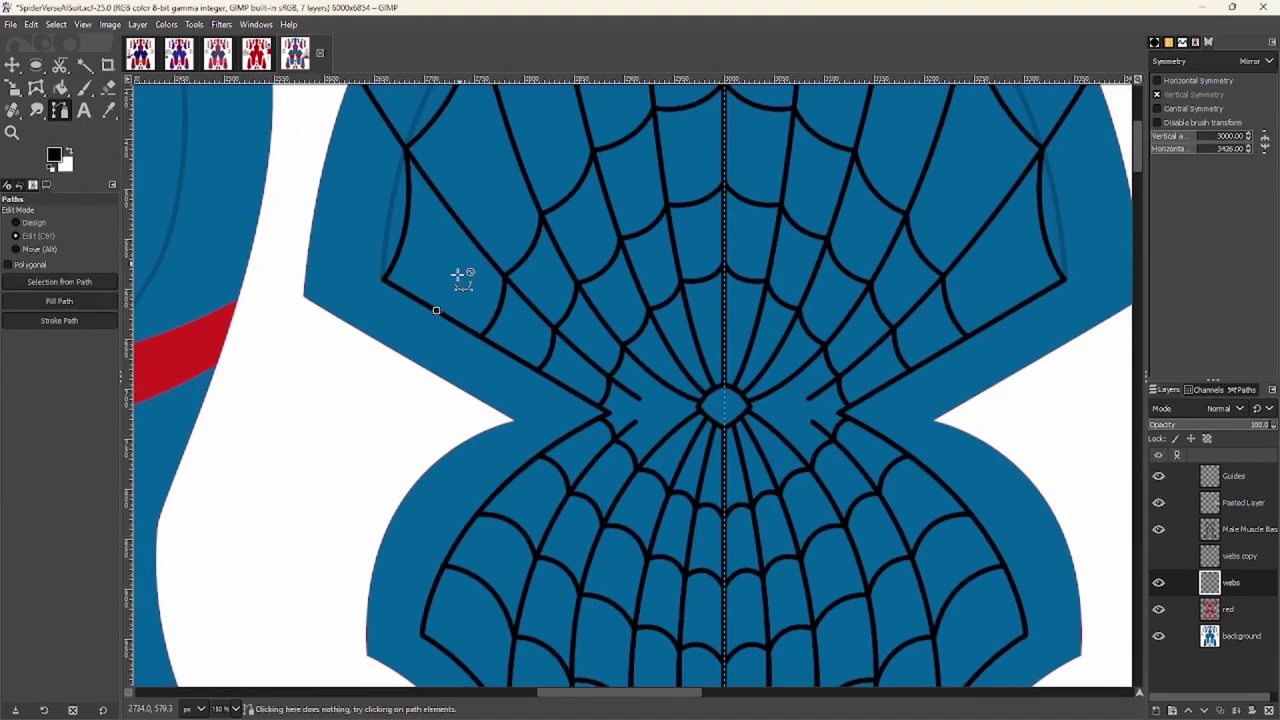
scroll(457, 350, "up", 2)
scroll(444, 288, "up", 2)
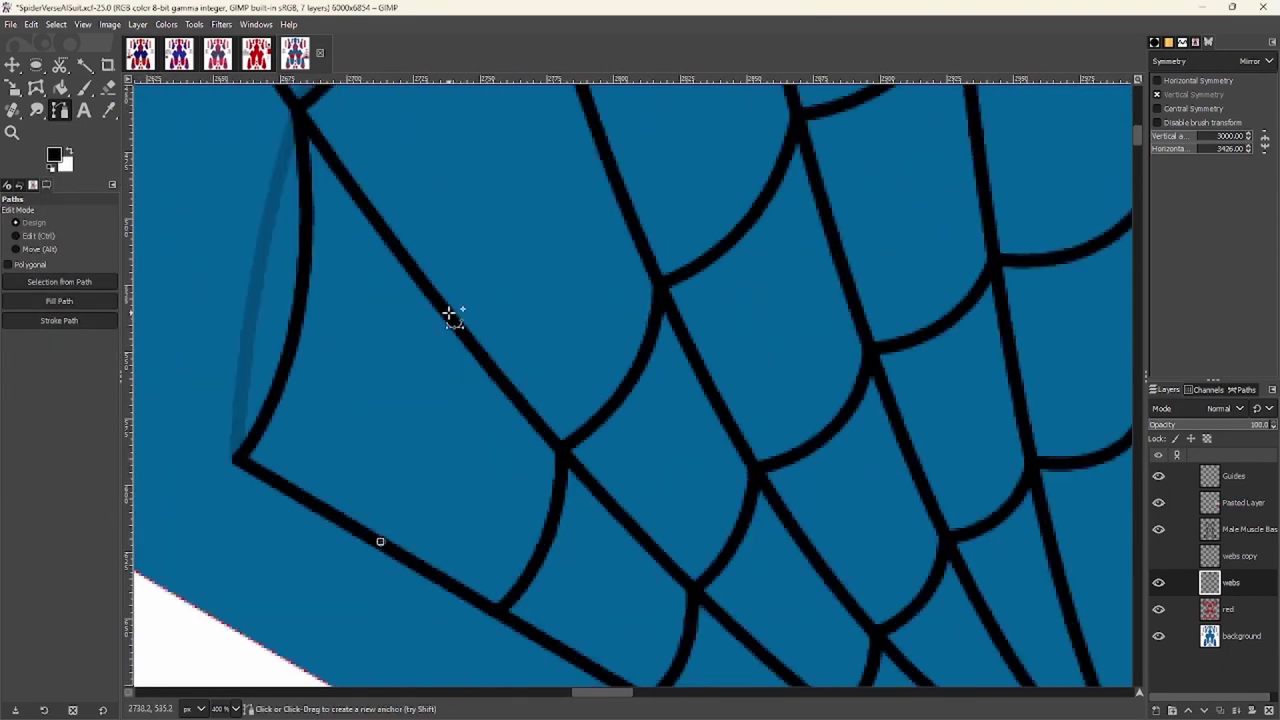
scroll(432, 172, "down", 2)
scroll(466, 386, "up", 1)
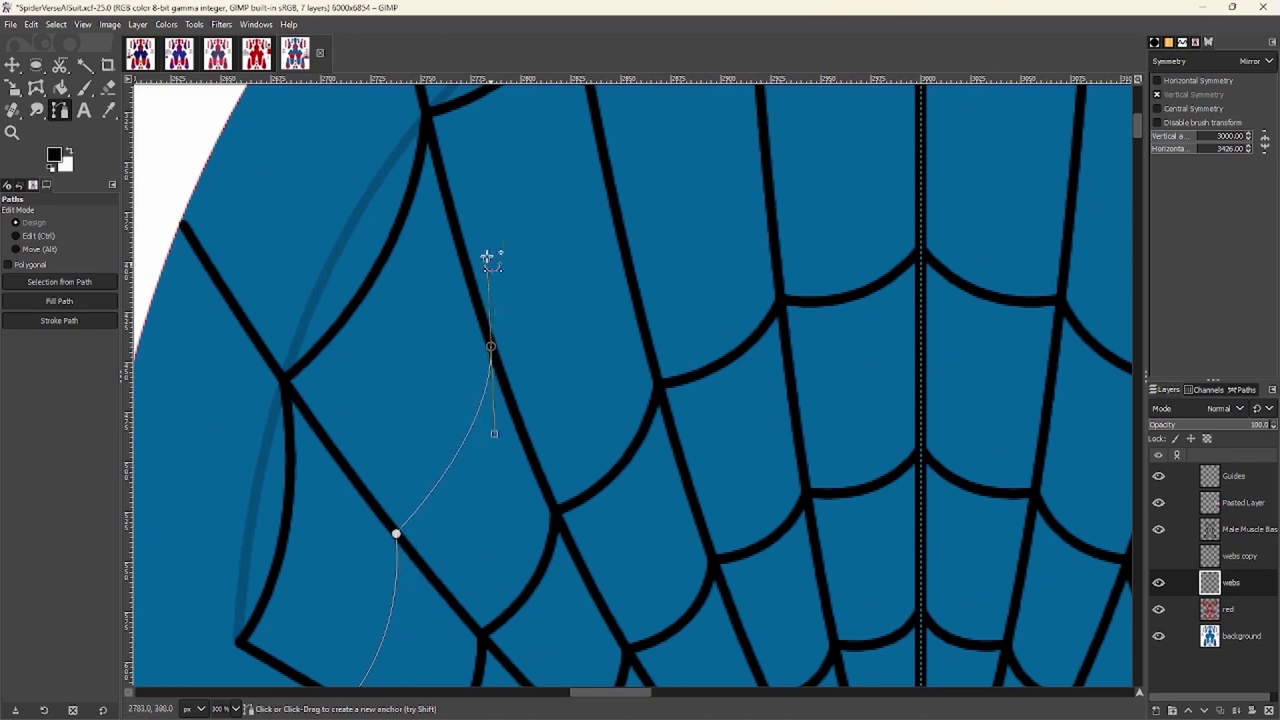
scroll(499, 306, "up", 3)
scroll(521, 295, "right", 3)
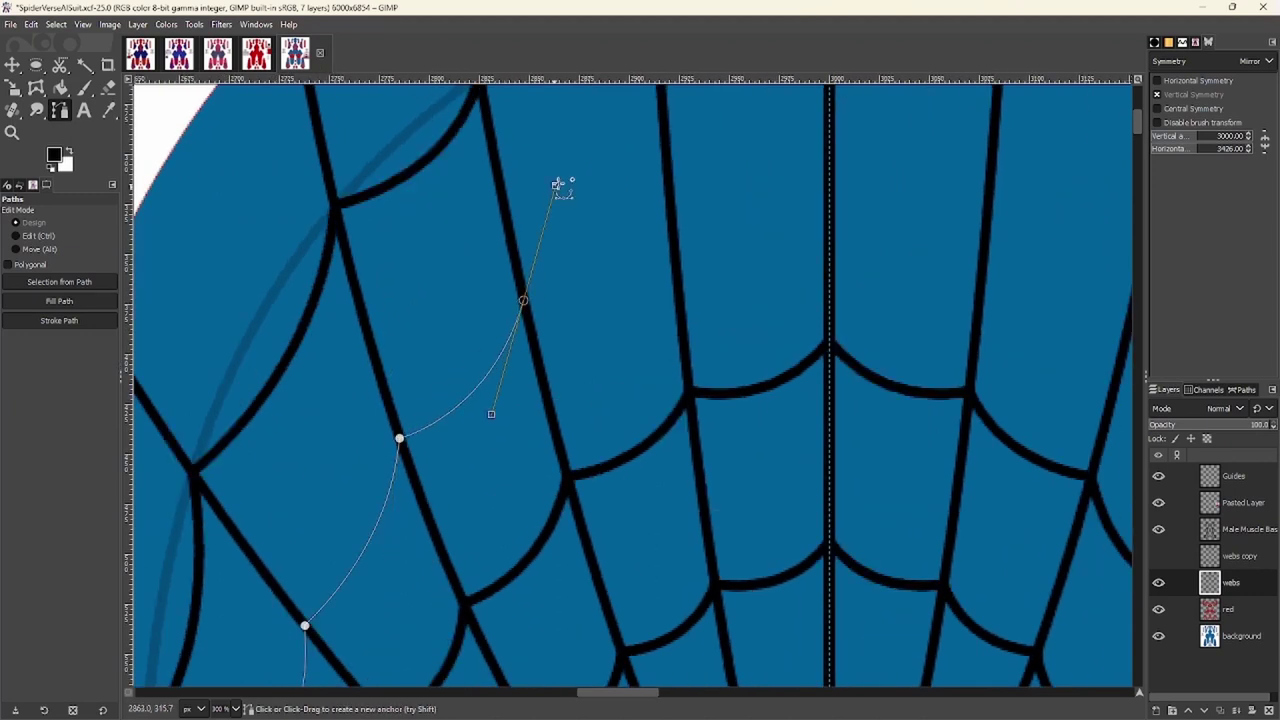
scroll(558, 183, "up", 4)
scroll(560, 337, "right", 3)
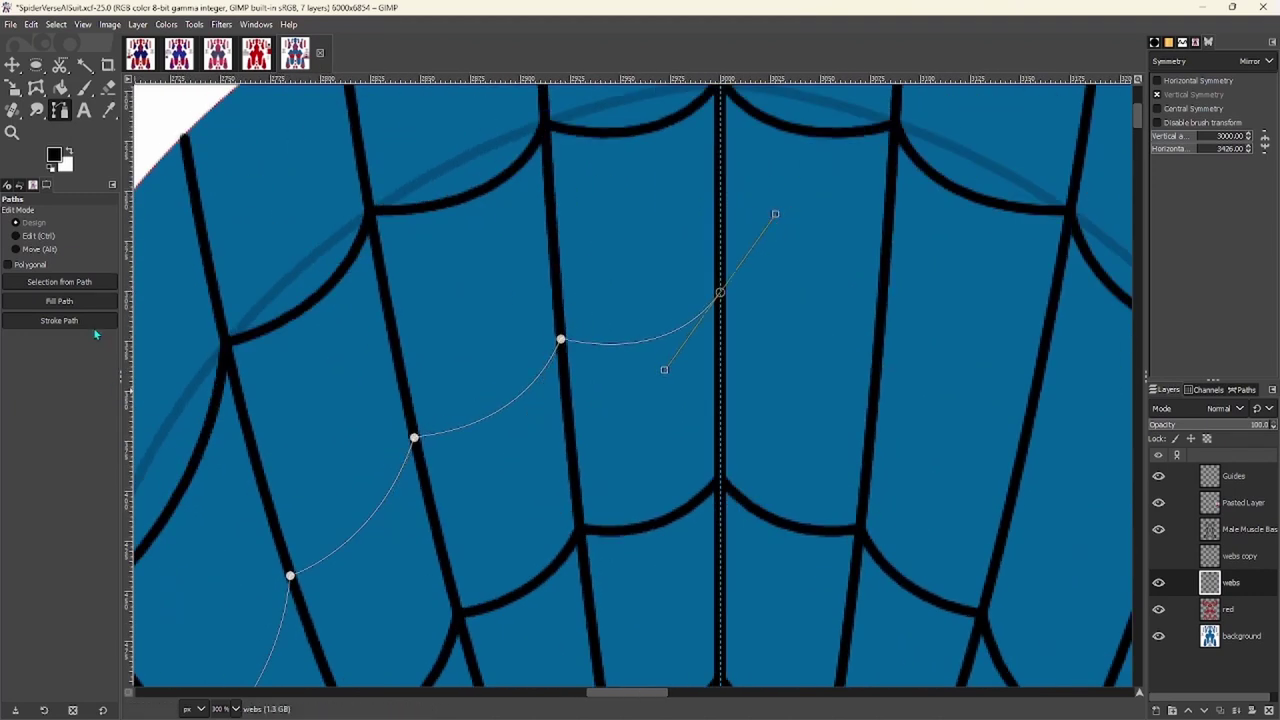
Stroke the current path in black
scroll(666, 360, "down", 5)
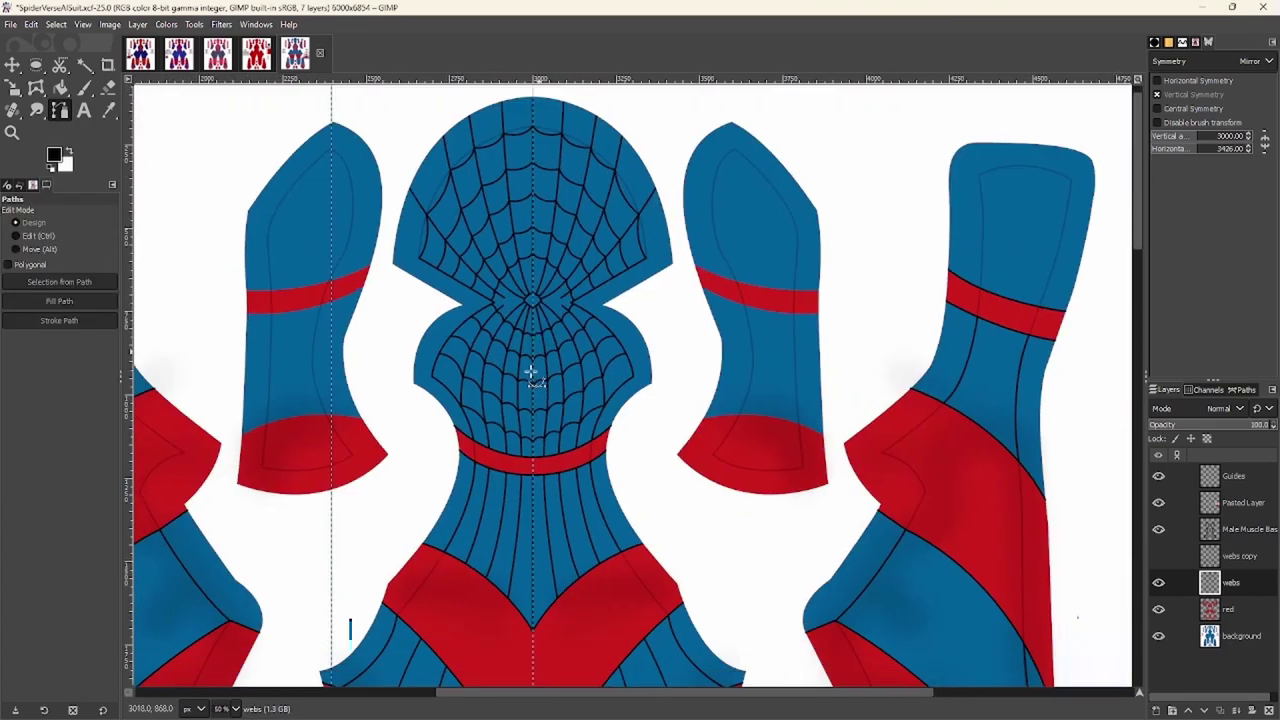
scroll(457, 387, "up", 8)
scroll(457, 387, "down", 5)
scroll(403, 340, "up", 6)
scroll(489, 411, "down", 5)
scroll(397, 126, "up", 4)
left_click(446, 513)
left_click(59, 320, "shift")
Trace the red edge at the shoulder with a curved path and stroke it black
scroll(676, 386, "down", 5)
scroll(560, 426, "up", 5)
scroll(560, 426, "down", 5)
scroll(571, 351, "up", 5)
left_click(571, 351)
scroll(603, 223, "down", 3)
left_click_drag(607, 139, 562, 389)
key("Return")
Outline another red band edge with a path stroked in black
scroll(510, 389, "down", 4)
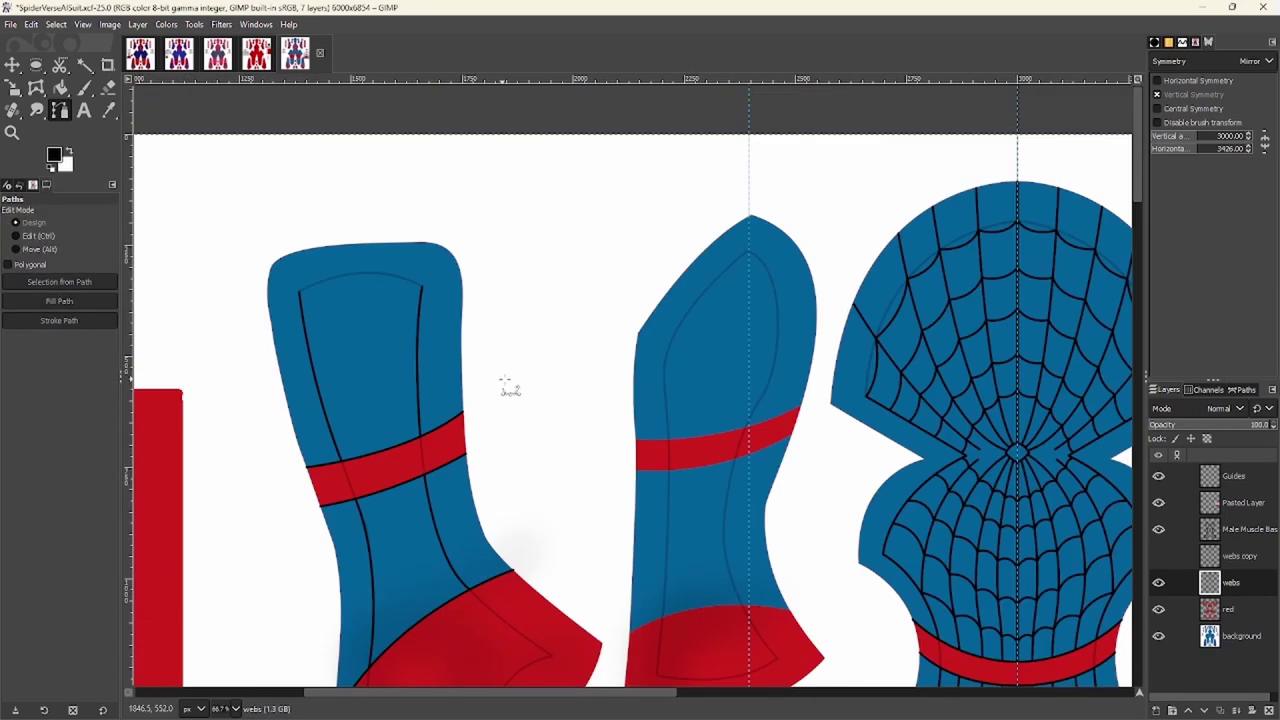
scroll(510, 389, "right", 5)
scroll(357, 351, "up", 5)
scroll(309, 366, "down", 4)
left_click(686, 294)
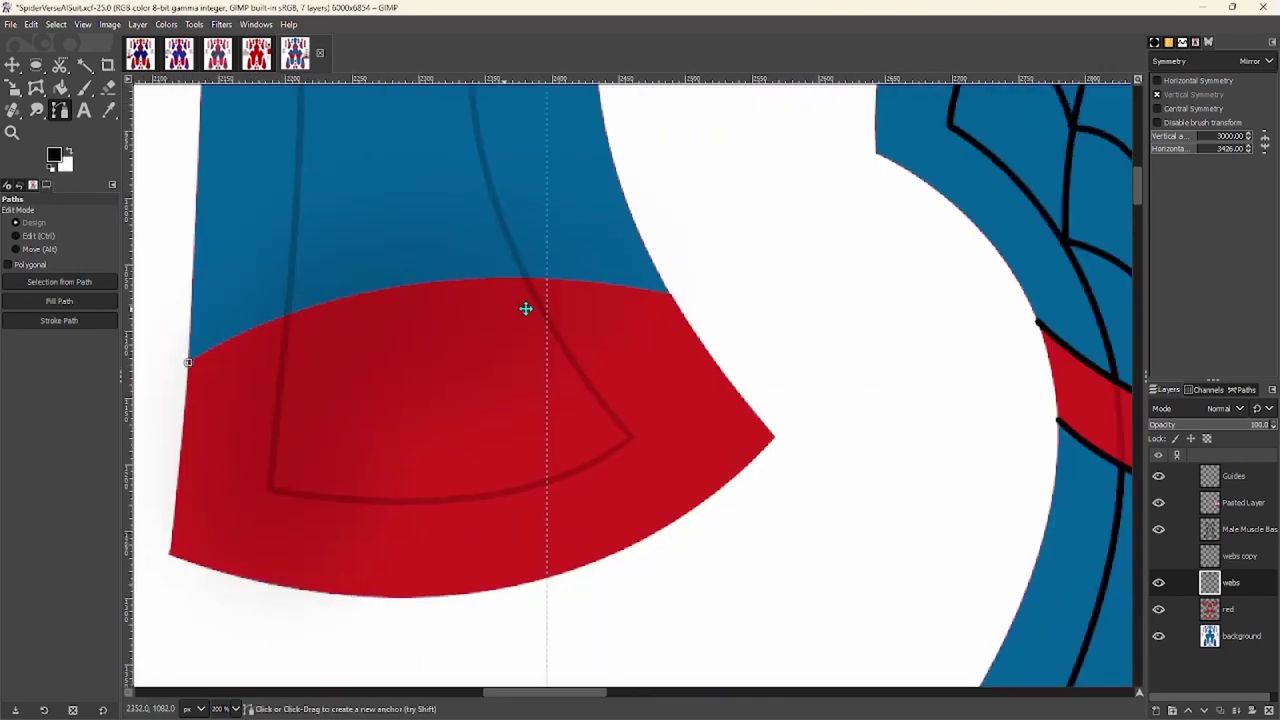
scroll(686, 294, "up", 3)
left_click_drag(754, 306, 738, 314)
scroll(738, 314, "down", 2)
left_click(59, 320)
left_click(163, 429)
Curve a path along the waist band's lower edge and stroke it black
scroll(360, 522, "up", 3)
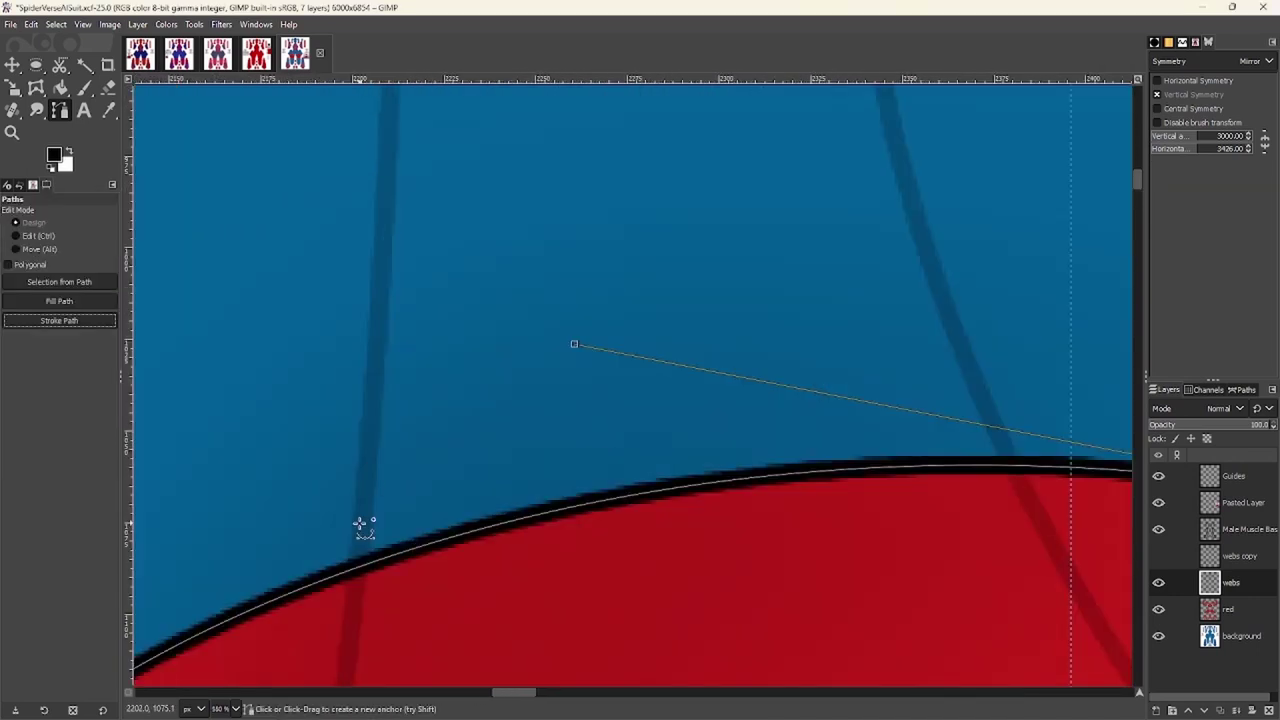
scroll(335, 505, "down", 4)
scroll(335, 505, "up", 2)
left_click(271, 359)
scroll(271, 359, "right", 5)
left_click(786, 306)
scroll(786, 306, "down", 2)
left_click_drag(783, 307, 558, 446)
left_click(59, 320)
left_click(140, 447)
Trace a path from the band's corner along its upper edge
scroll(737, 277, "up", 2)
scroll(737, 277, "left", 3)
left_click_drag(843, 195, 877, 149)
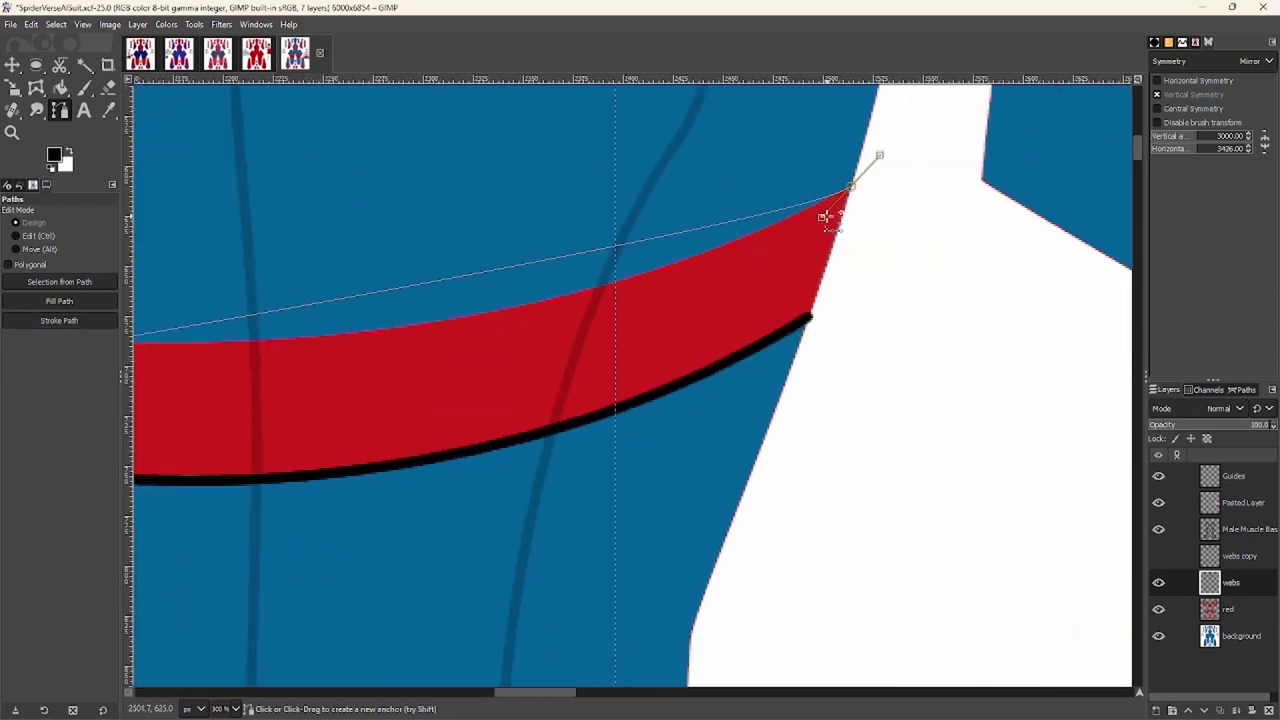
left_click_drag(140, 335, 518, 370)
left_click(59, 320)
Stroke the waist band's upper-edge path in black
left_click(157, 443)
scroll(423, 243, "down", 3)
scroll(486, 400, "down", 3)
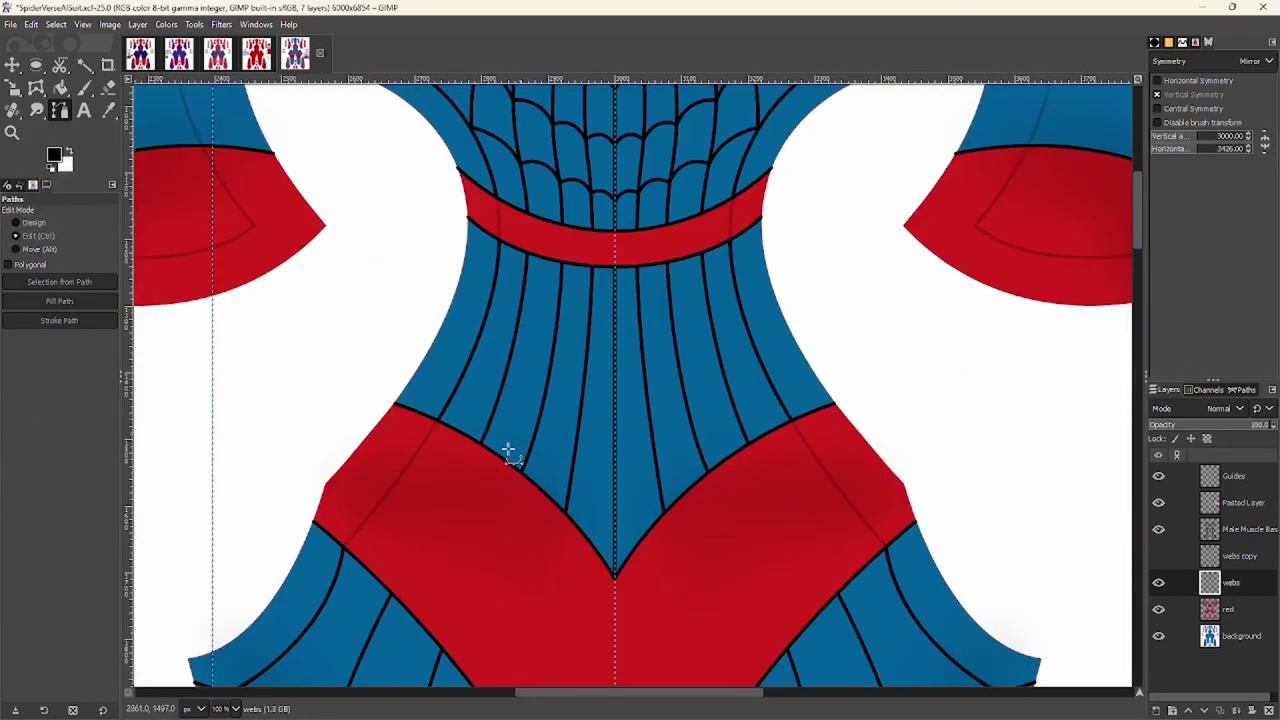
scroll(714, 458, "up", 4)
scroll(714, 458, "down", 4)
scroll(750, 418, "up", 2)
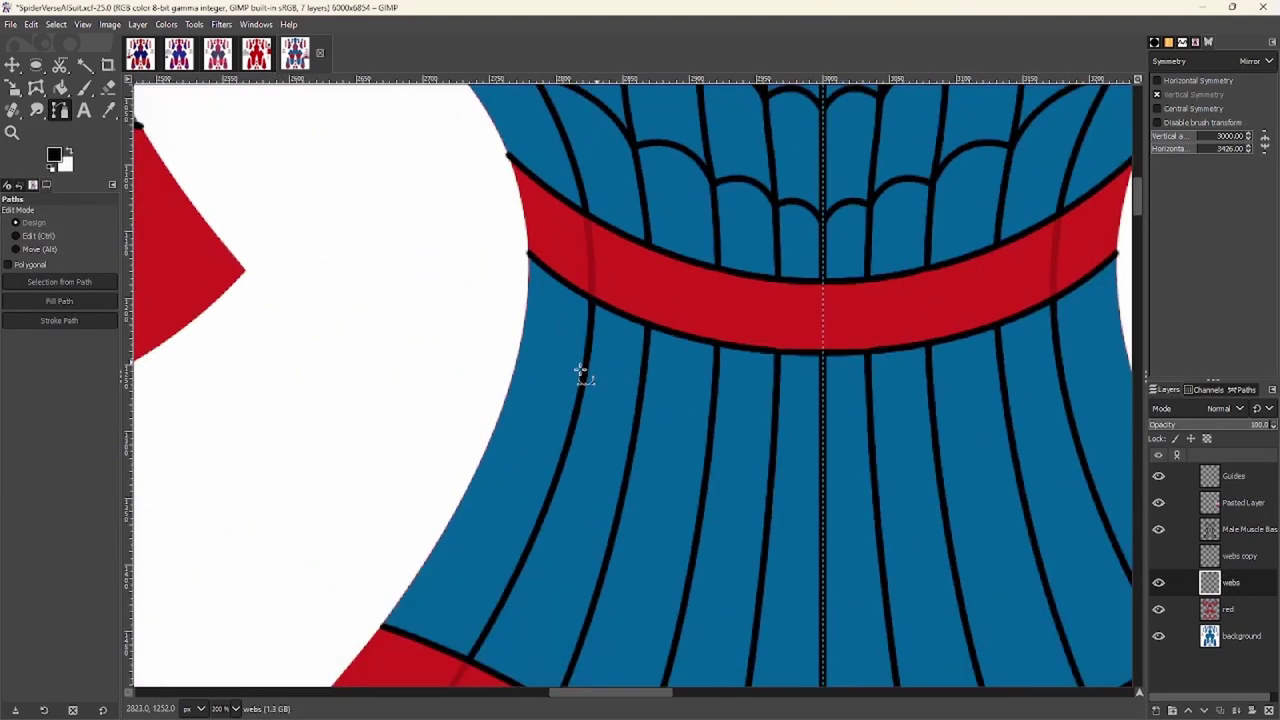
Draw a mirrored arc between two lower-torso lines and stroke it black
left_click(587, 393)
scroll(587, 393, "down", 2)
scroll(587, 393, "right", 3)
left_click_drag(500, 352, 537, 423)
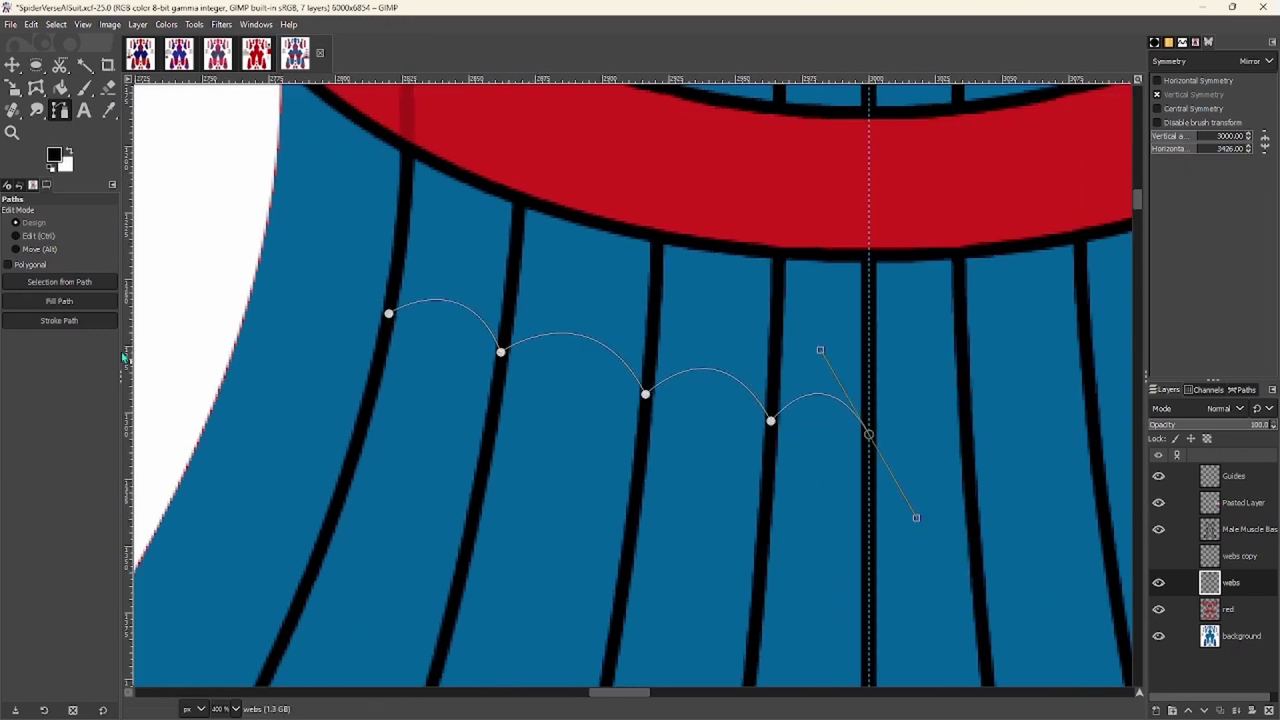
left_click(59, 320)
scroll(588, 337, "down", 3)
scroll(588, 337, "left", 2)
Add further arcs across the following vertical lines, then discard the unfinished path
left_click_drag(621, 480, 621, 480)
scroll(567, 370, "down", 1)
scroll(567, 370, "right", 2)
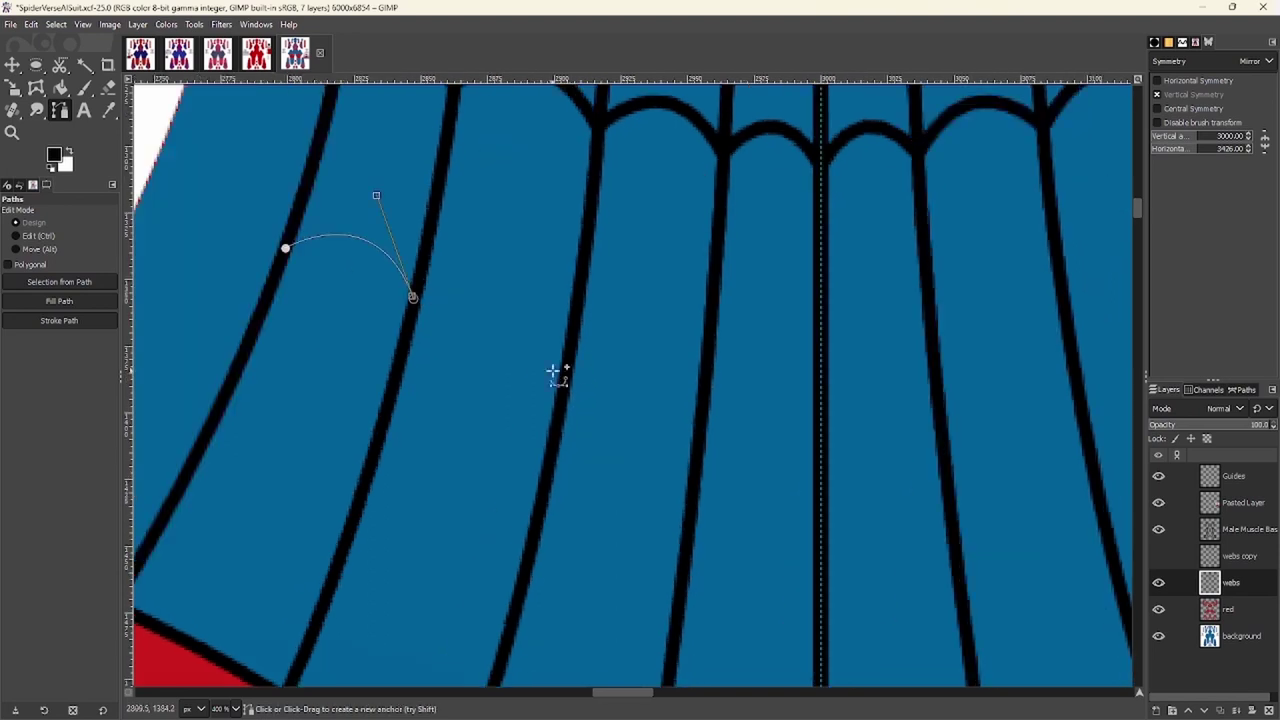
left_click_drag(704, 402, 745, 490)
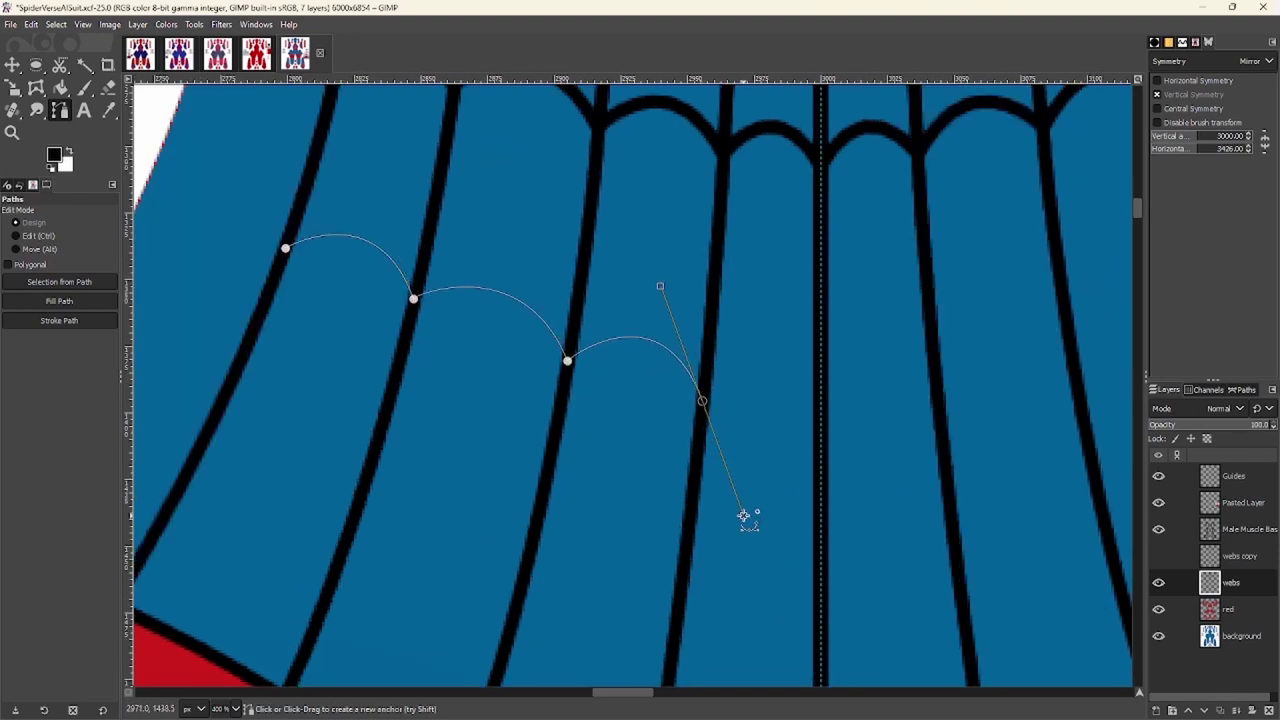
left_click_drag(868, 517, 869, 523)
key("Escape")
Curve a new arc onto the next torso line and stroke it black
left_click_drag(458, 402, 457, 392)
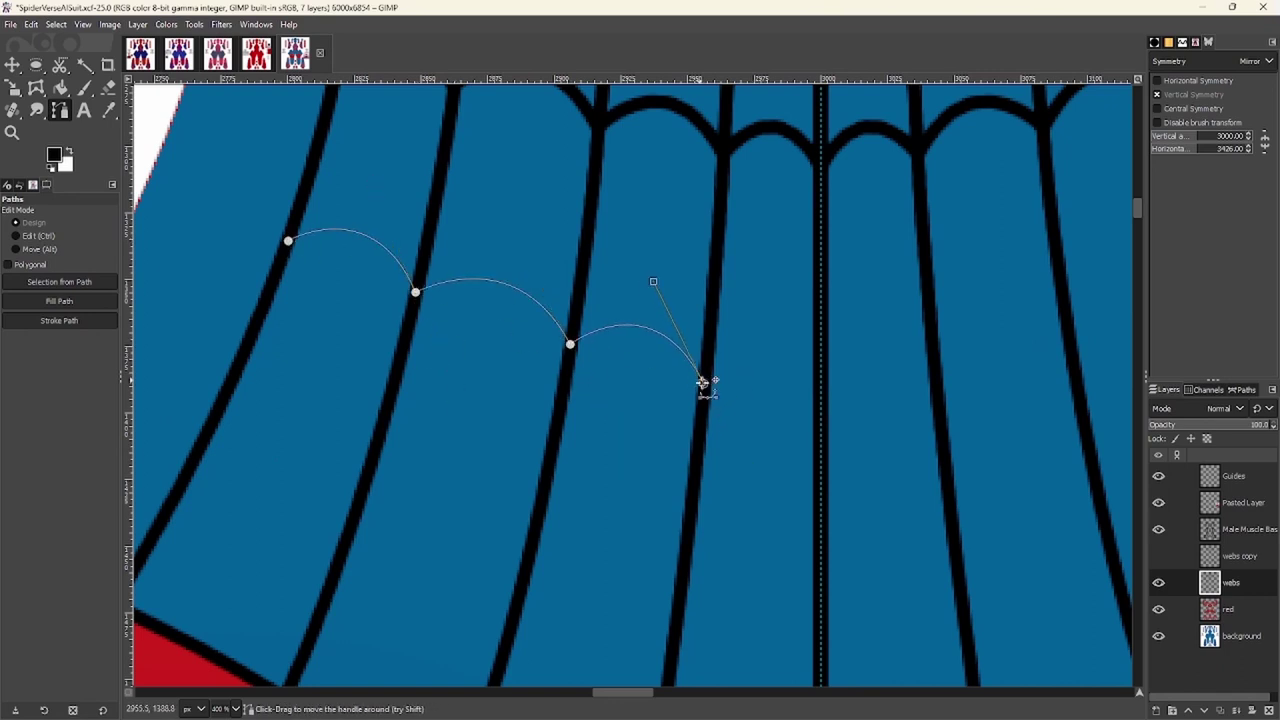
left_click(59, 320, "shift")
scroll(409, 257, "down", 3)
scroll(389, 357, "down", 2)
scroll(248, 280, "up", 2)
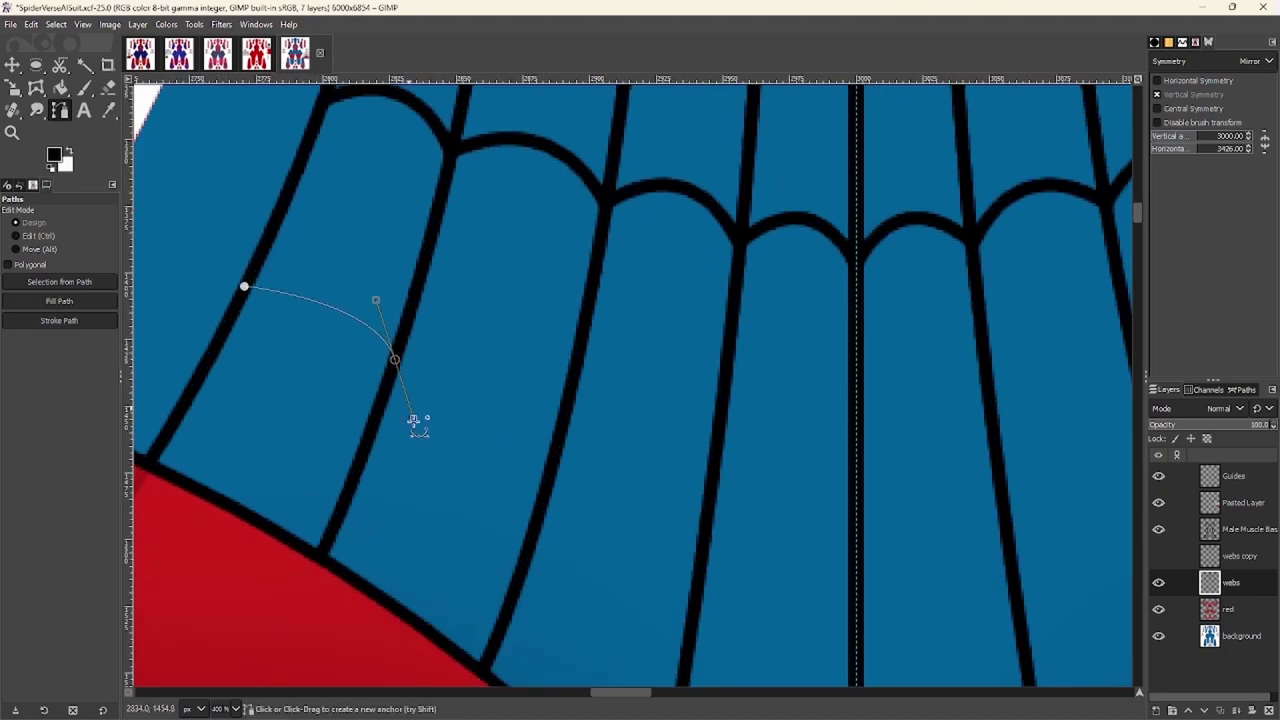
scroll(465, 396, "down", 1)
scroll(465, 396, "right", 2)
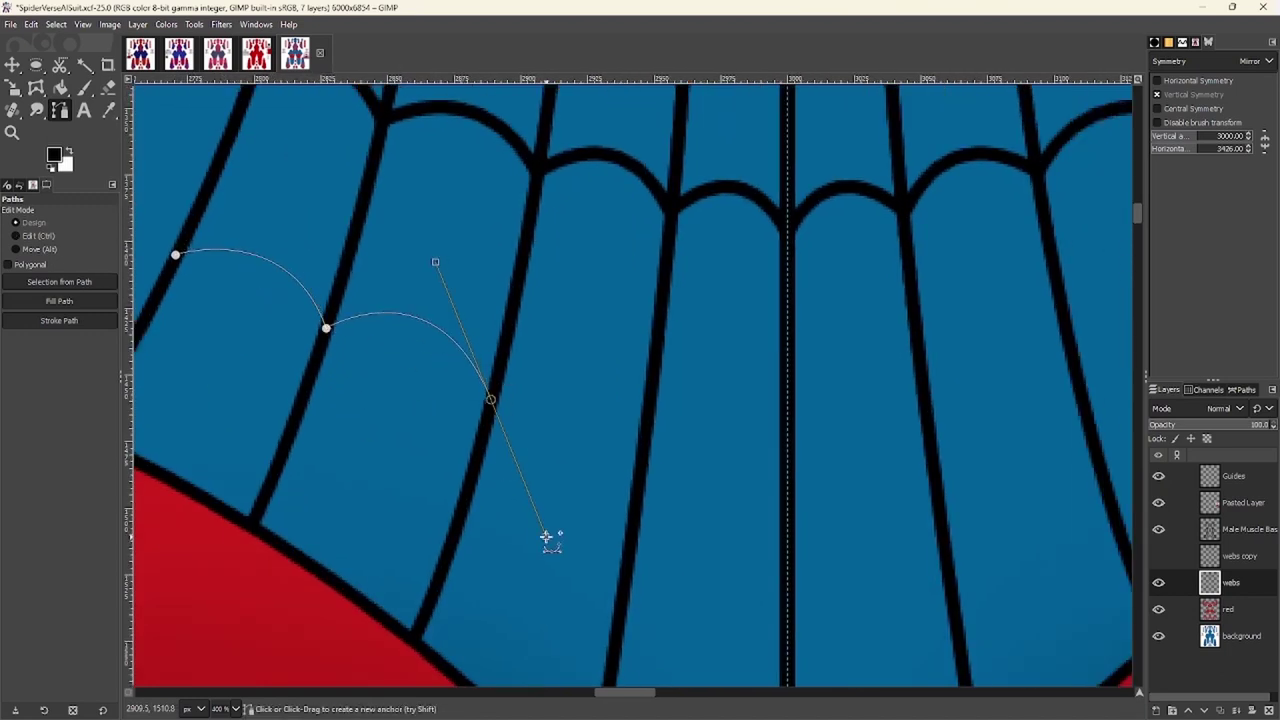
Shape another lower-torso web arc and stroke it in black
left_click_drag(546, 536, 587, 468)
scroll(491, 403, "down", 1)
scroll(491, 403, "right", 2)
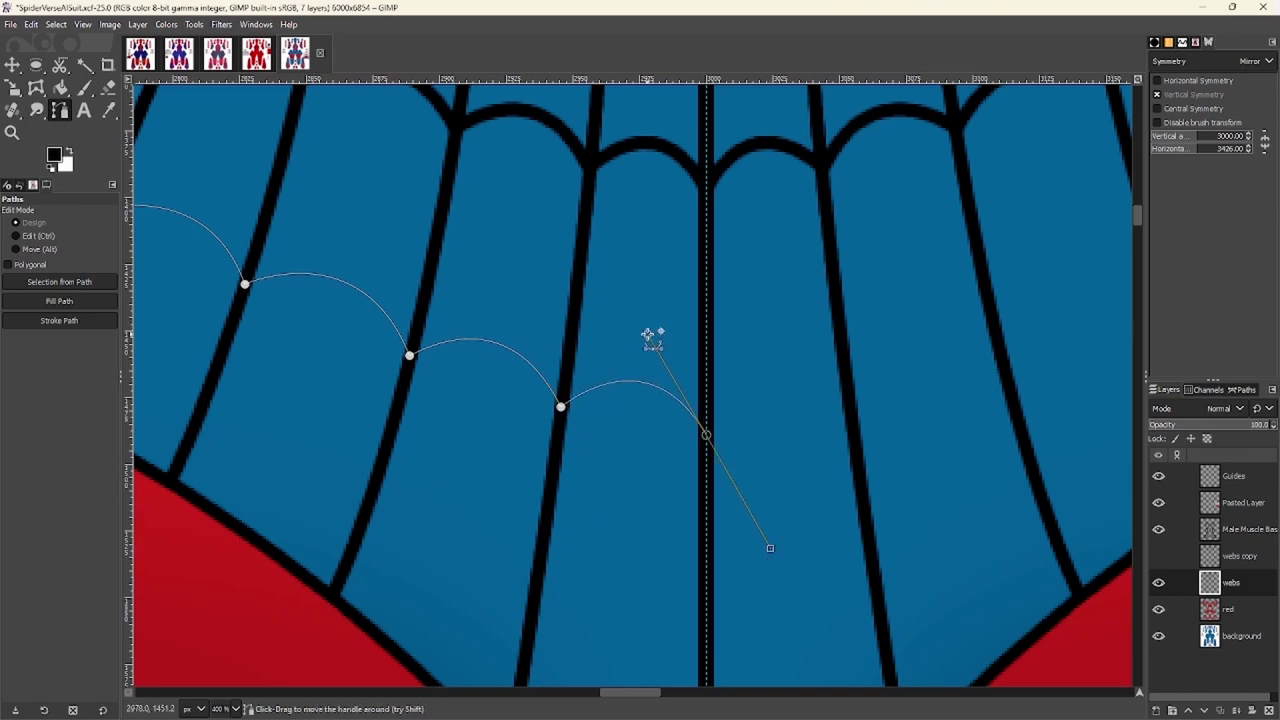
left_click(80, 322)
left_click(178, 438)
Add a final arc above the red edge toward the centre line, stroked black
scroll(477, 480, "down", 5)
left_click(317, 257)
scroll(320, 260, "up", 1)
scroll(512, 370, "down", 1)
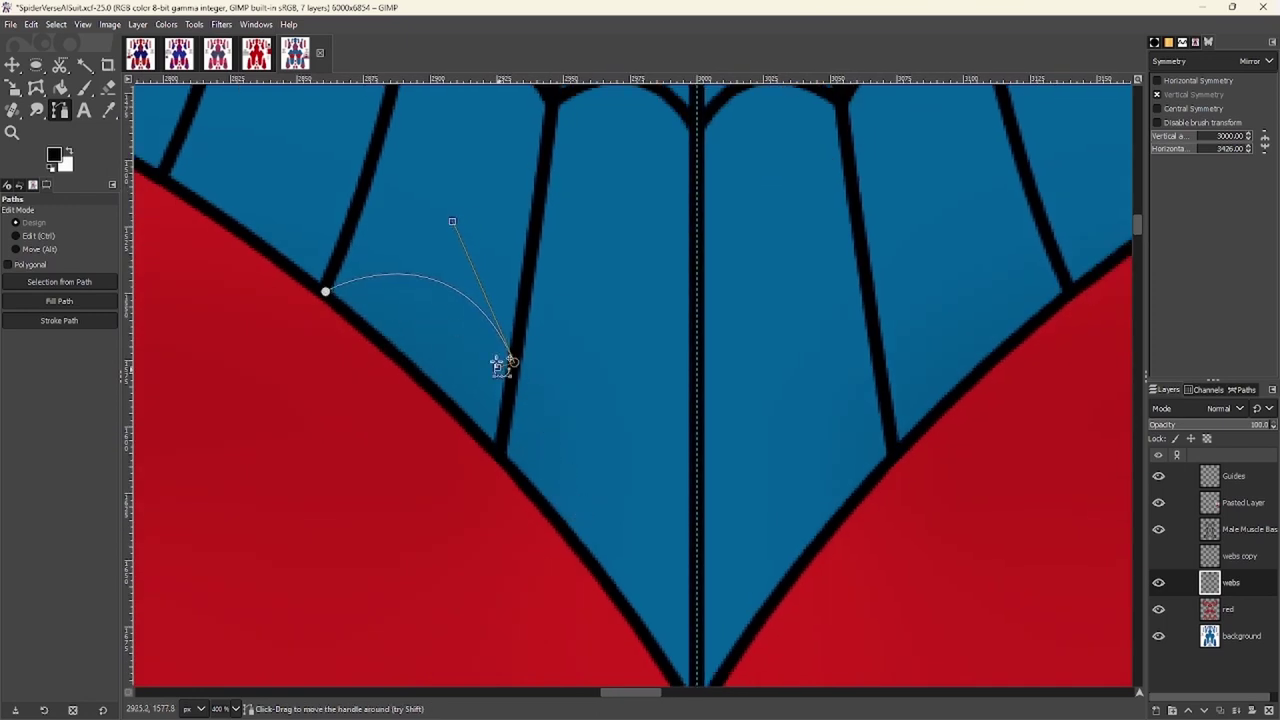
left_click_drag(771, 526, 766, 517)
left_click(60, 320)
left_click(178, 438)
Undo the misplaced anchor and discard the false-start arc inside the red V
scroll(600, 440, "down", 6)
scroll(560, 400, "up", 4)
scroll(626, 369, "down", 2)
scroll(543, 400, "up", 2)
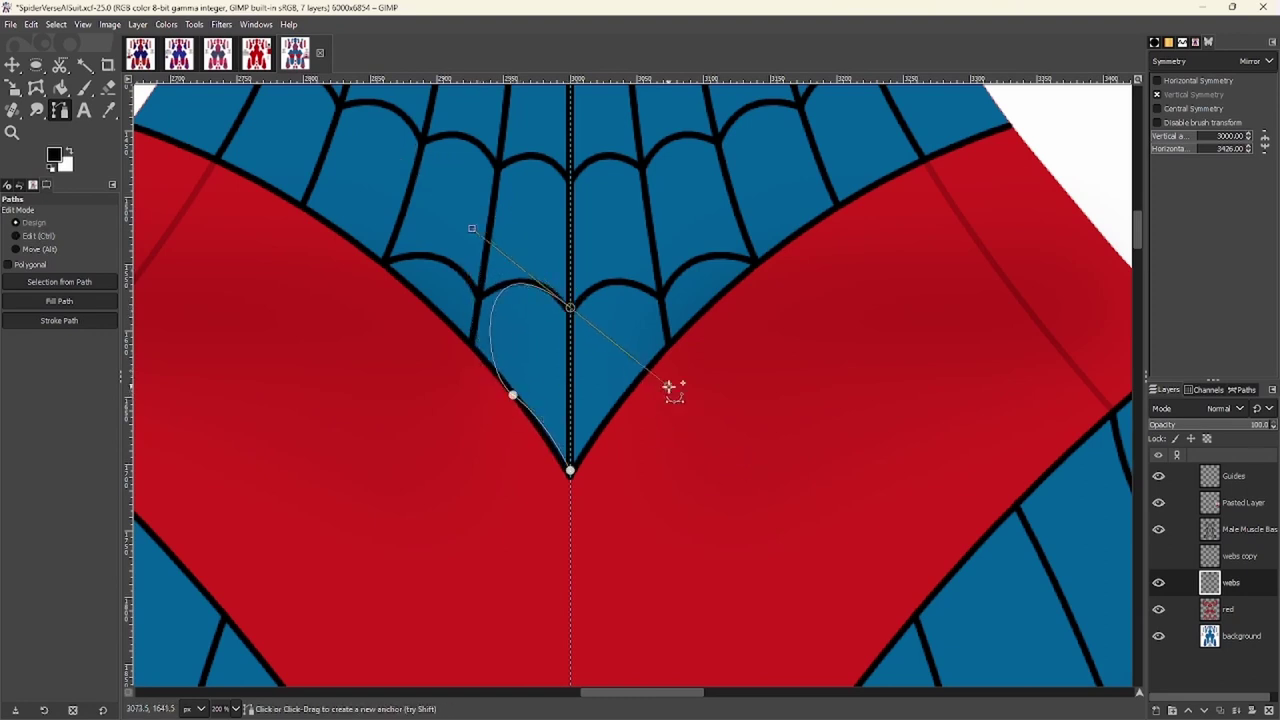
key("ctrl+z")
left_click_drag(474, 317, 476, 293)
key("ctrl+z")
scroll(563, 423, "down", 4)
scroll(475, 298, "up", 6)
Start a new arc on the blue panel's web line and stroke it in black
left_click(472, 298)
scroll(570, 341, "right", 2)
scroll(570, 341, "up", 1)
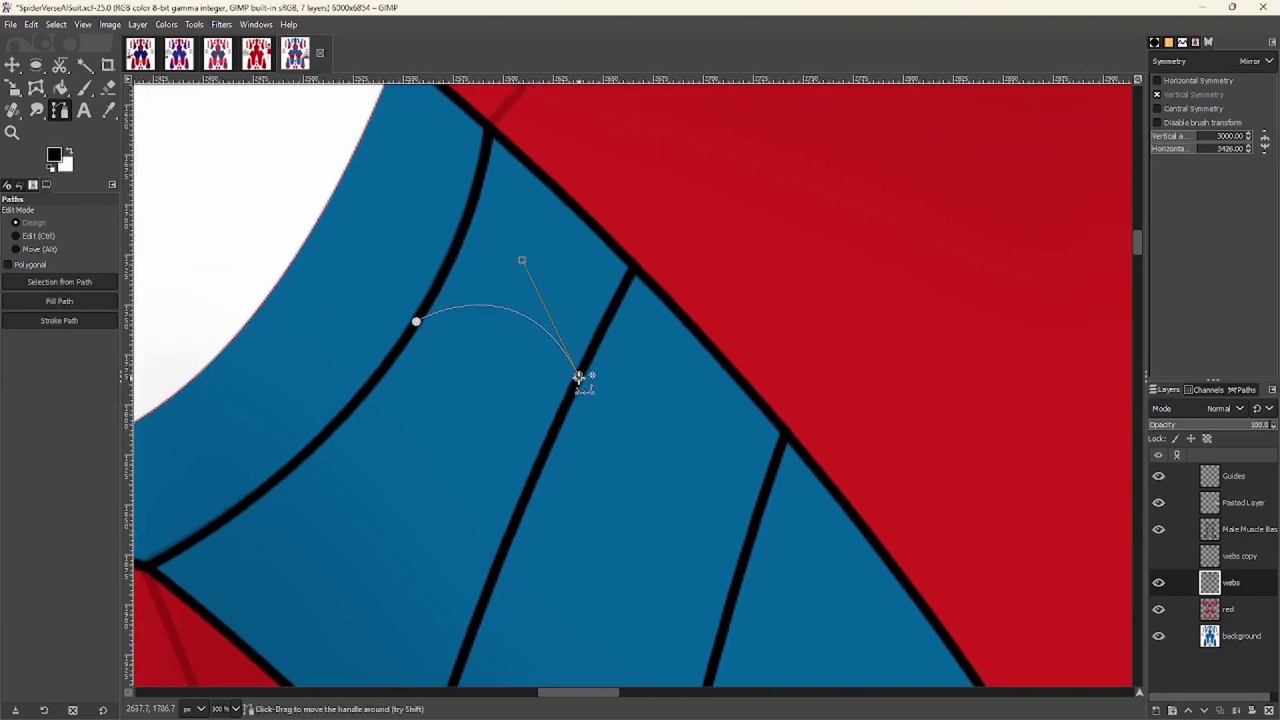
scroll(628, 390, "right", 3)
scroll(678, 407, "down", 1)
key("s")
key("Return")
Reshape the curve of the new web arc and stroke it in black
scroll(494, 449, "down", 2)
scroll(366, 343, "down", 2)
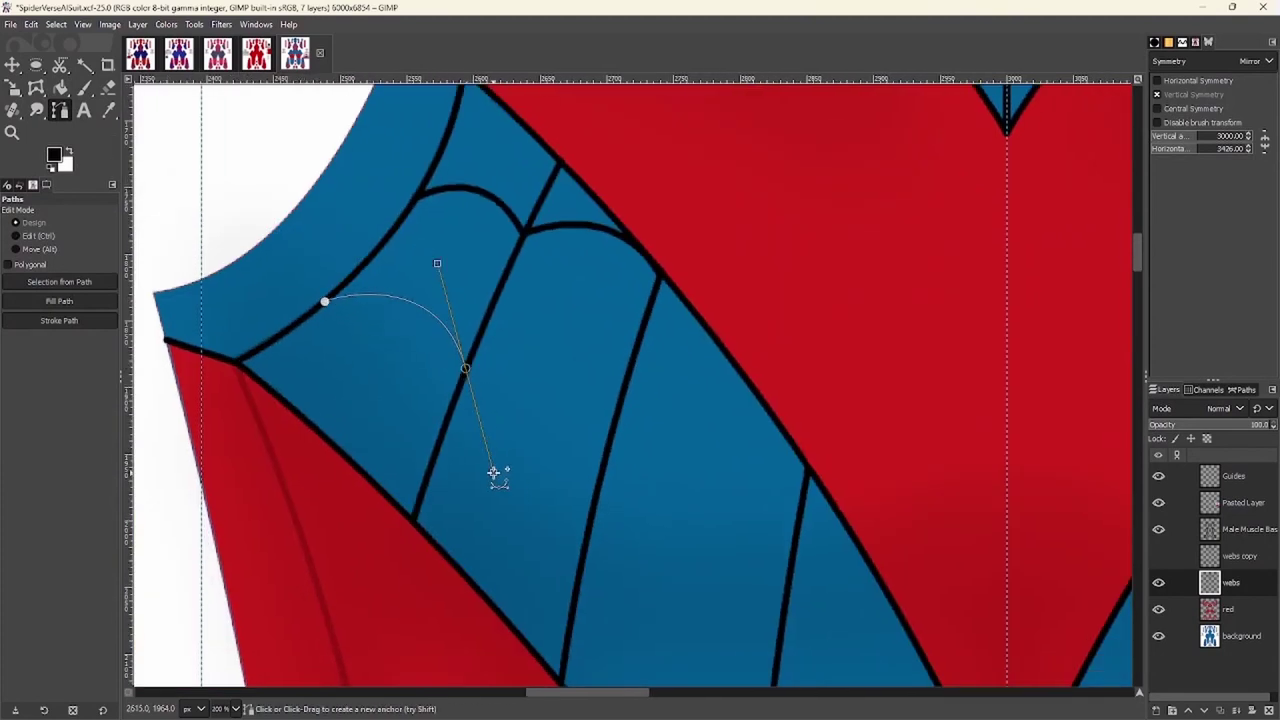
scroll(515, 400, "down", 2)
scroll(515, 400, "right", 1)
scroll(520, 366, "up", 1)
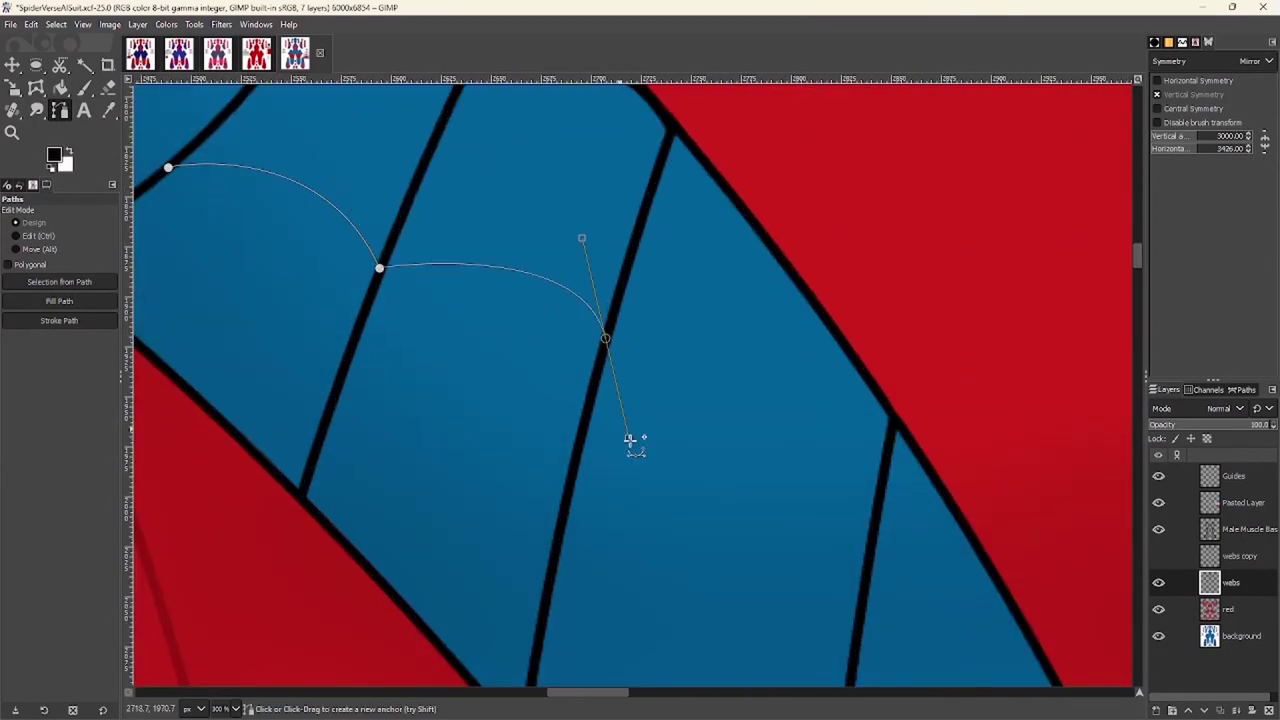
left_click_drag(651, 478, 619, 368)
left_click_drag(895, 422, 1014, 591)
key("s")
key("Return")
Plot curved anchors across the blue web spokes for the next arc
scroll(329, 371, "down", 2)
scroll(307, 262, "down", 2)
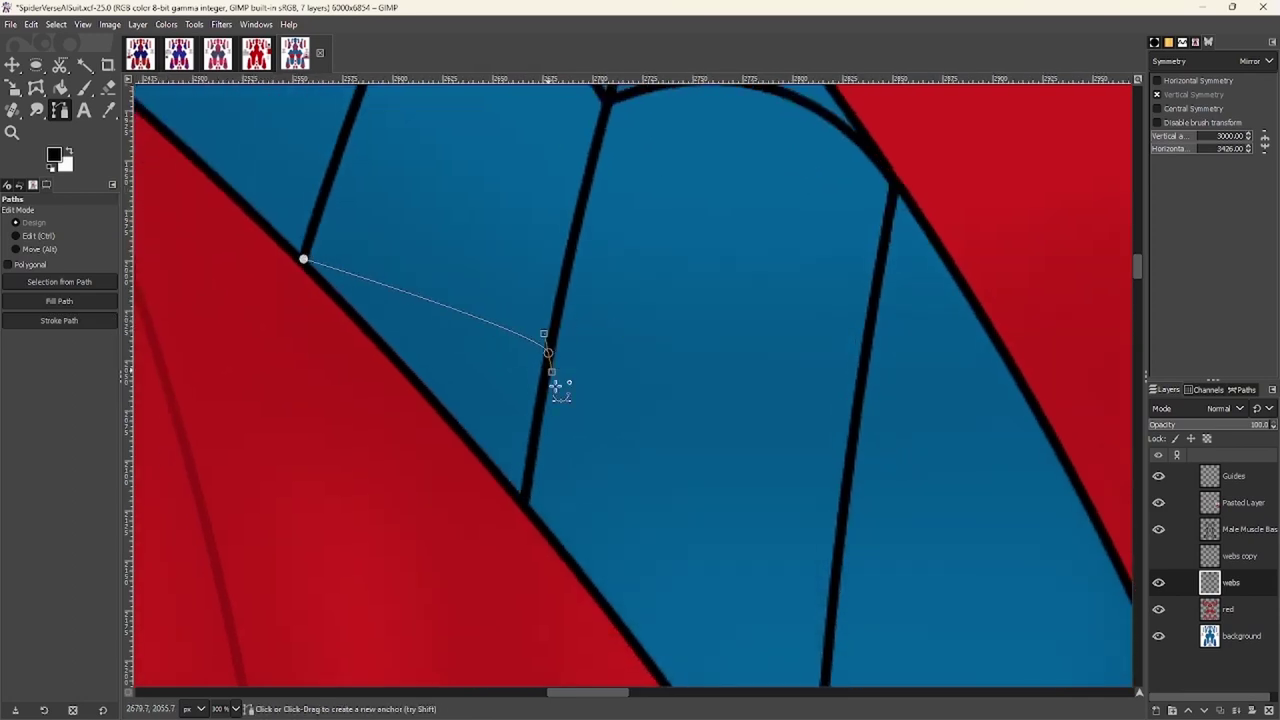
left_click_drag(548, 360, 628, 530)
scroll(704, 385, "down", 1)
scroll(704, 385, "right", 2)
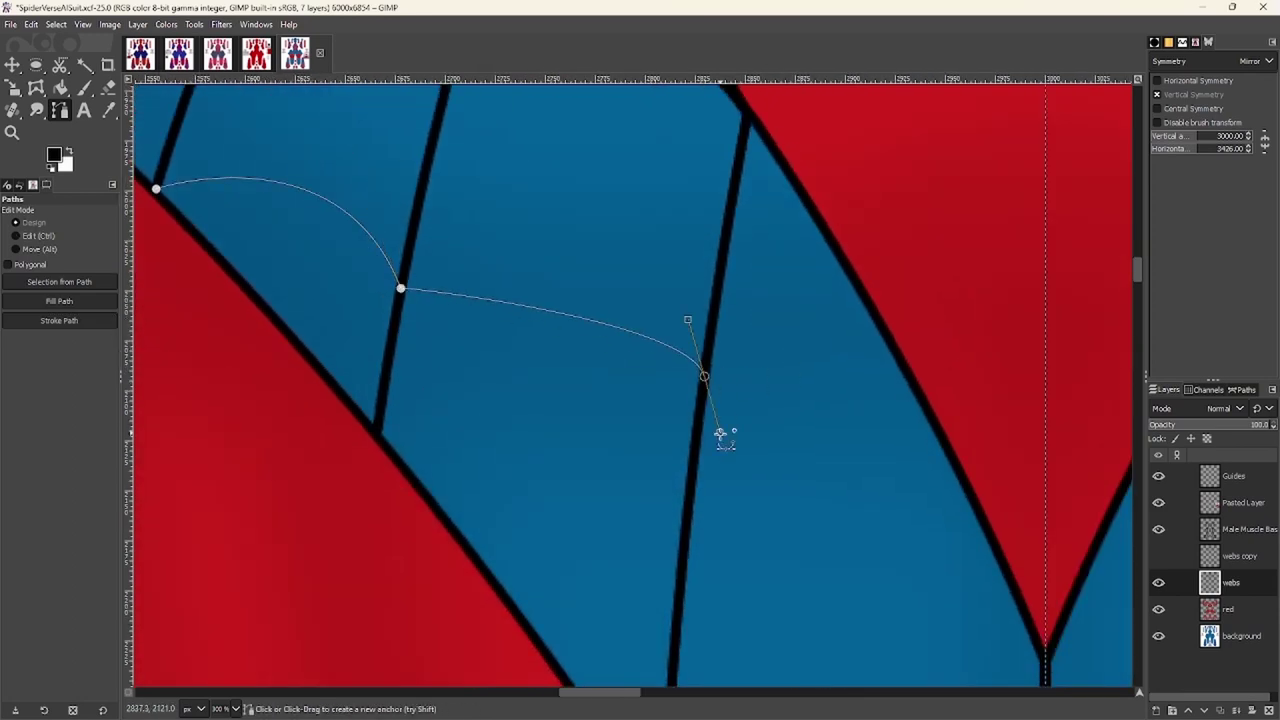
left_click_drag(731, 461, 820, 571)
scroll(793, 330, "down", 1)
scroll(793, 330, "right", 2)
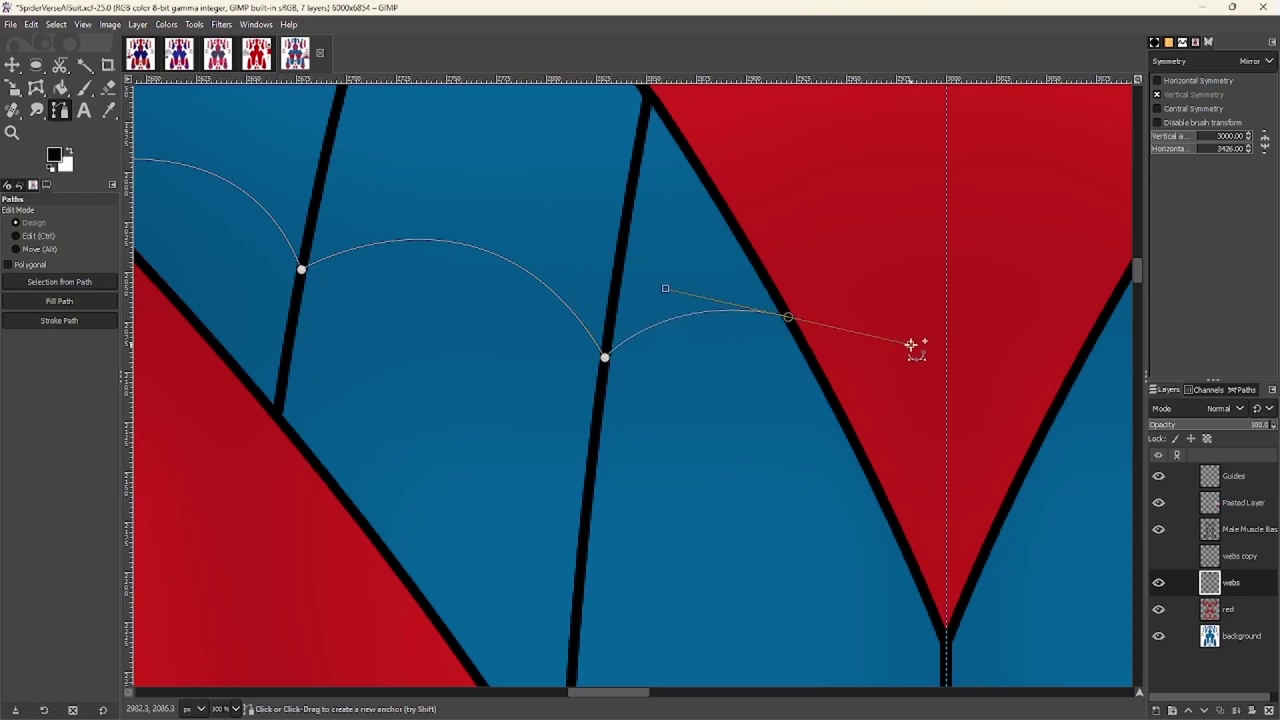
Extend the arc path over the black spokes to the red V's edge, bending its segments
scroll(537, 434, "left", 3)
scroll(578, 338, "up", 1)
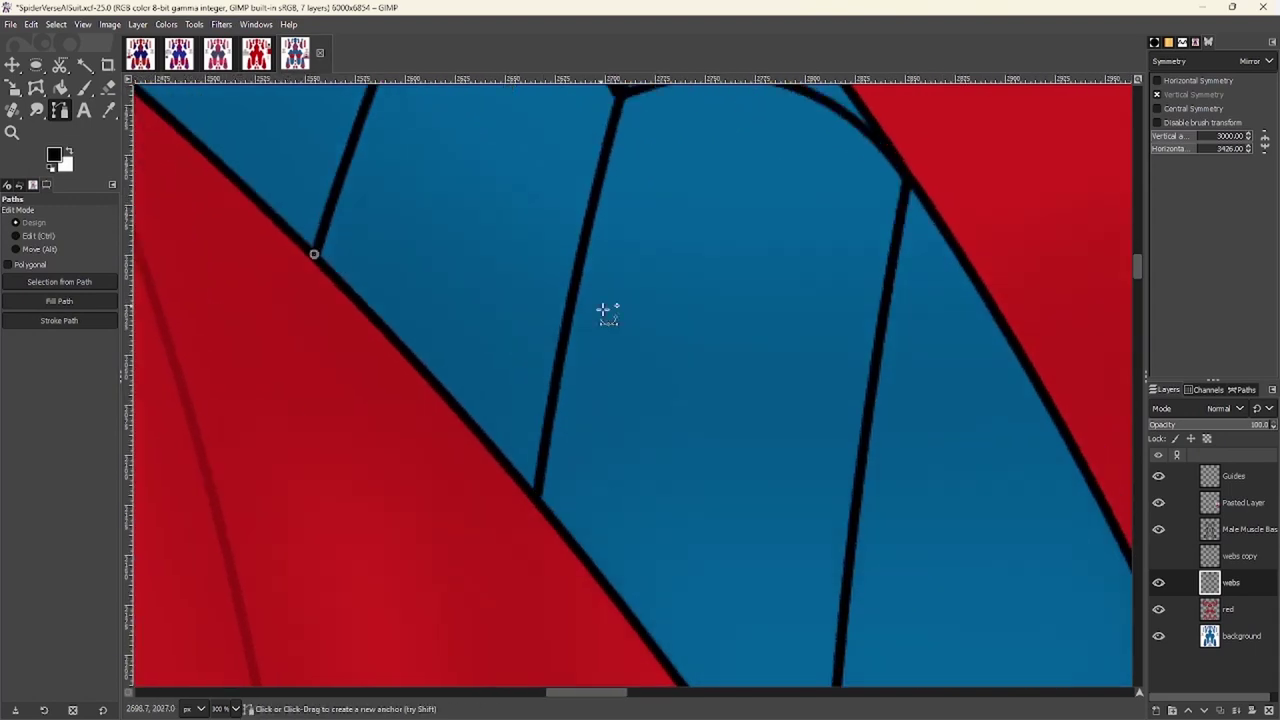
left_click_drag(601, 459, 567, 354)
scroll(601, 364, "down", 1)
scroll(601, 364, "right", 2)
left_click_drag(657, 358, 758, 537)
scroll(655, 357, "down", 1)
scroll(655, 357, "right", 2)
left_click_drag(876, 412, 1005, 638)
left_click_drag(716, 290, 837, 306)
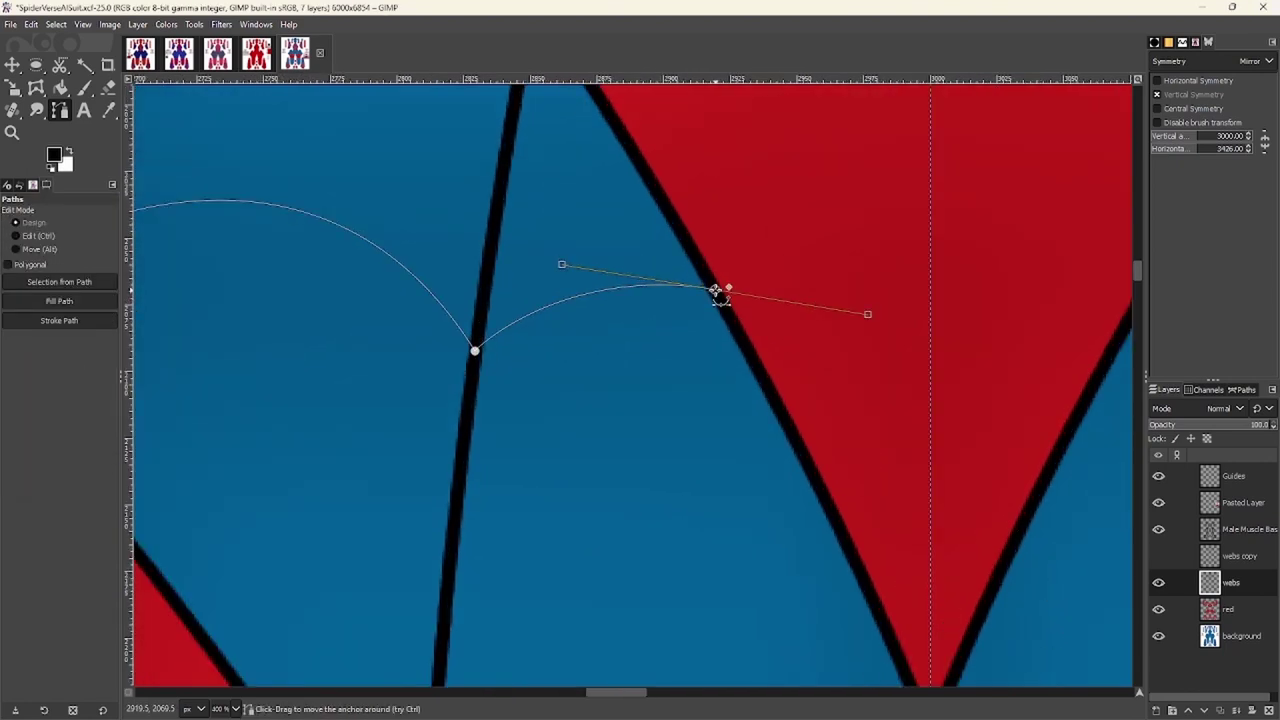
Stroke the drawn arc path in black via the Tool Options Stroke Path
left_click(59, 320)
left_click(163, 437)
scroll(451, 429, "down", 5)
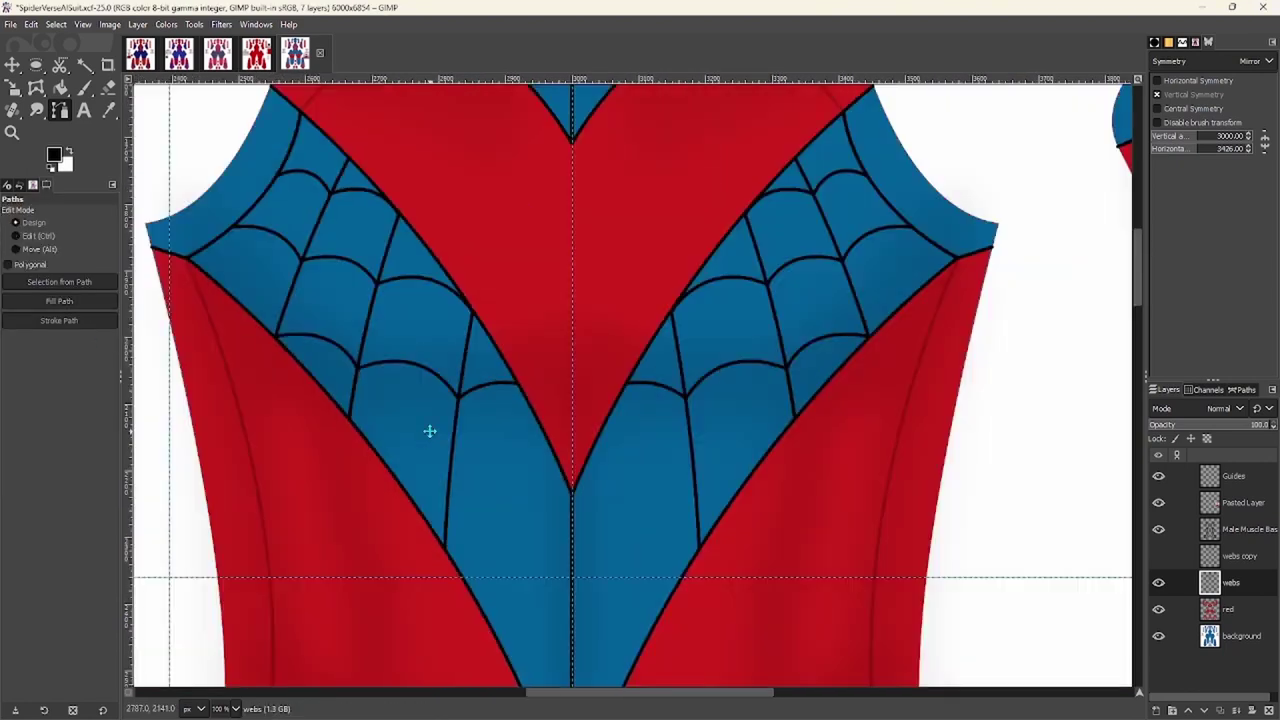
scroll(458, 440, "up", 4)
scroll(425, 380, "down", 1)
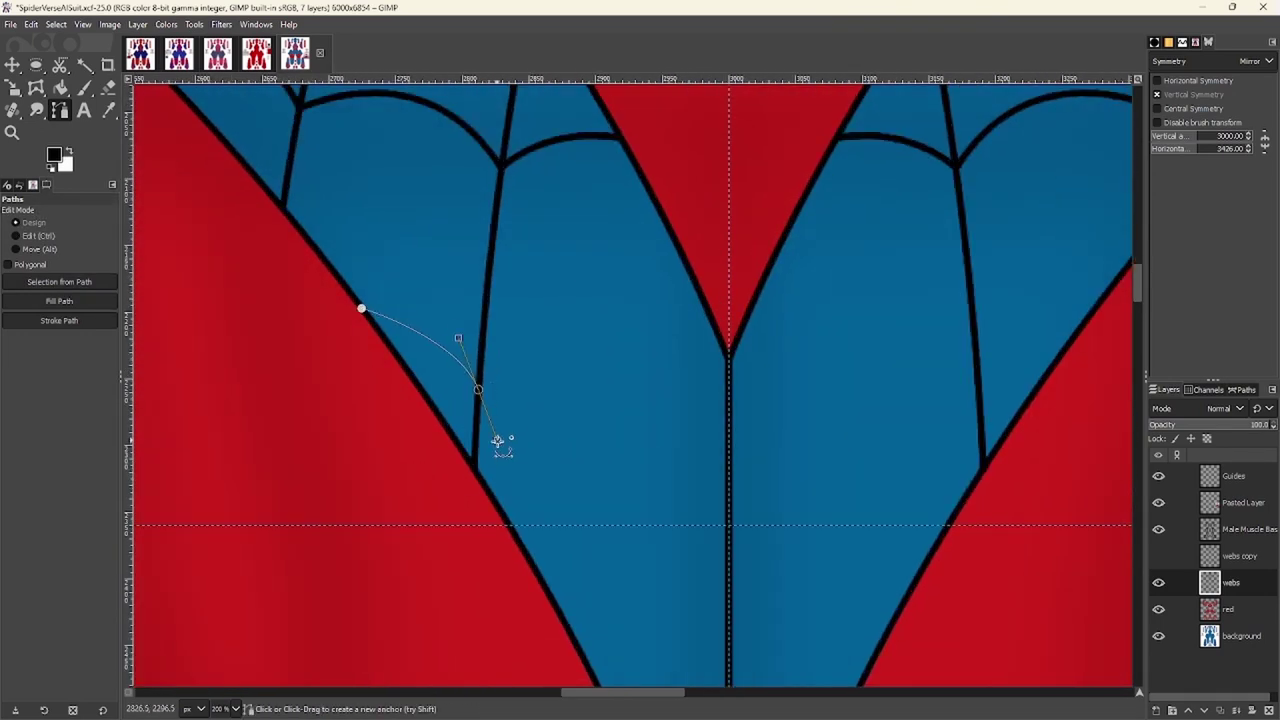
Clear the finished path and stroke a new black arc near the red V's point
key("Escape")
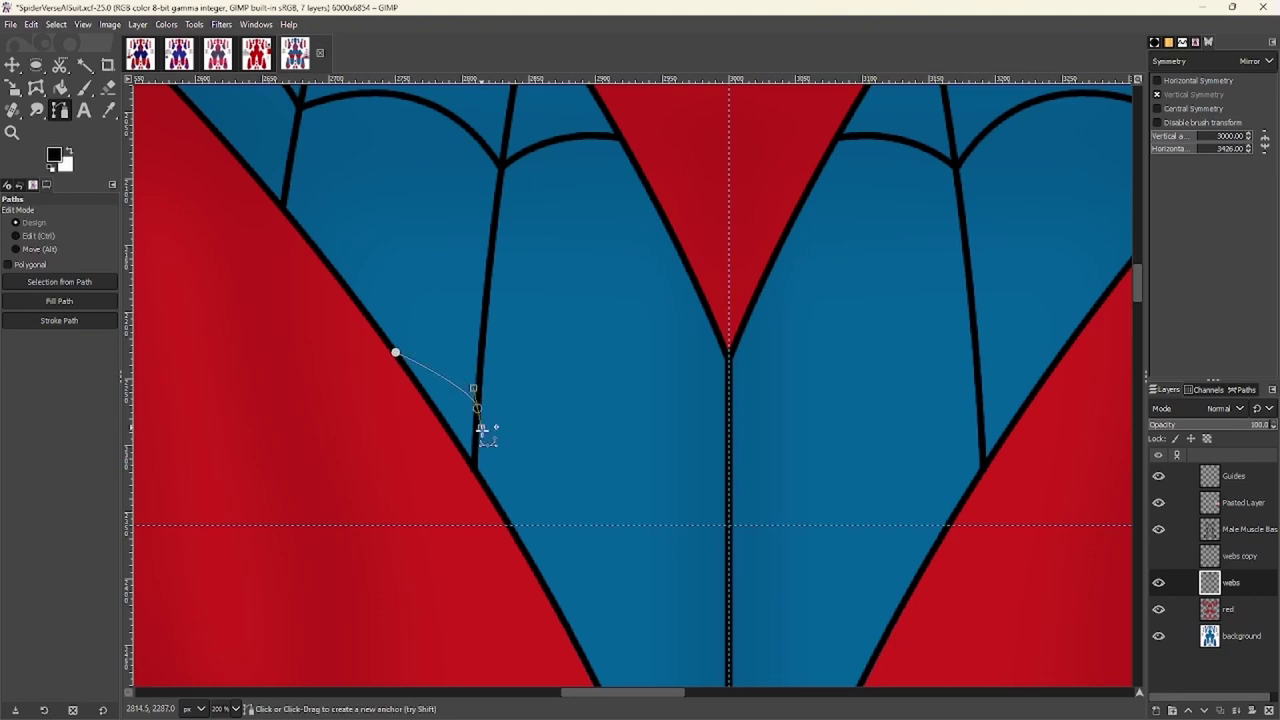
left_click(59, 320)
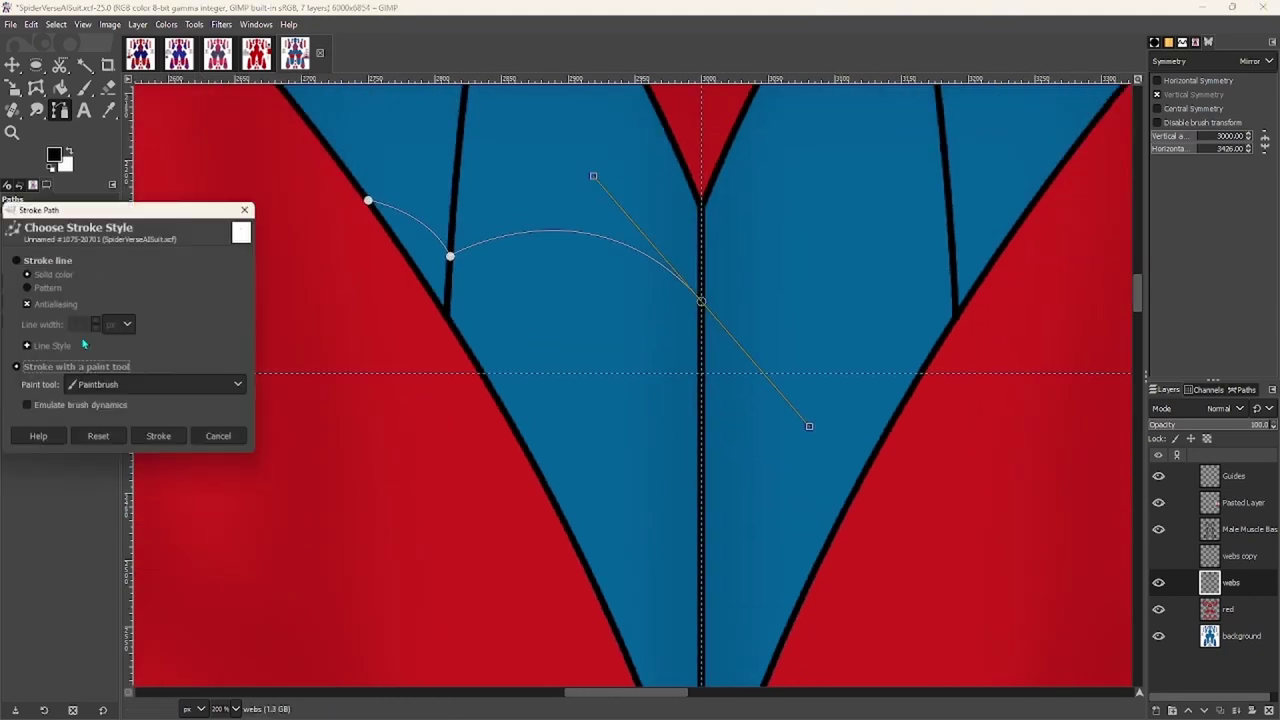
left_click(163, 437)
scroll(500, 520, "down", 4)
scroll(483, 433, "up", 6)
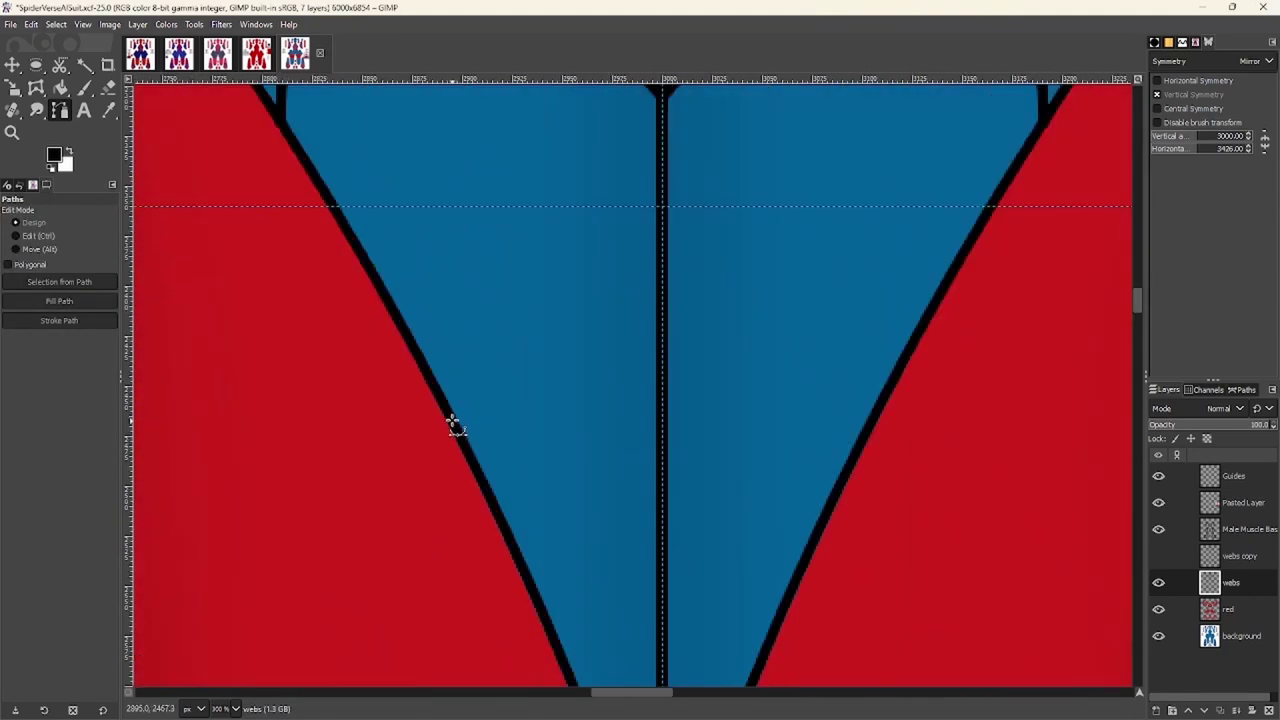
scroll(595, 450, "down", 2)
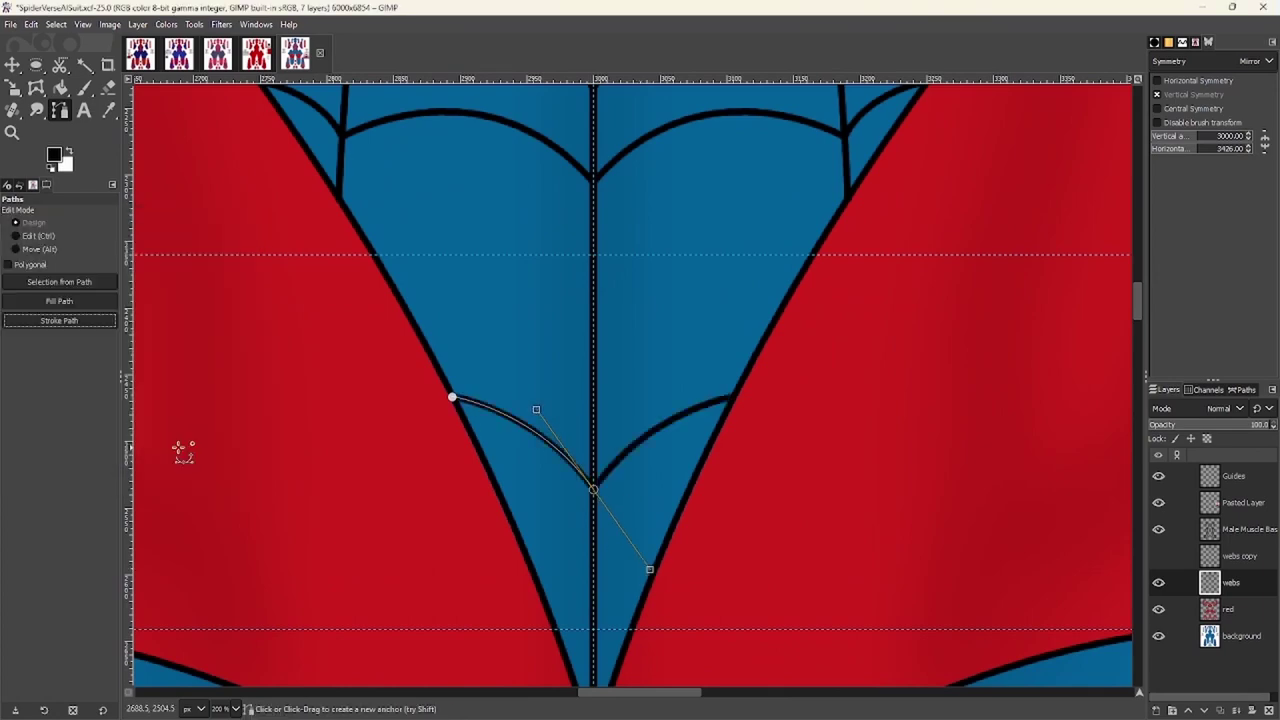
scroll(183, 449, "down", 4)
scroll(420, 420, "down", 3)
scroll(540, 330, "up", 5)
scroll(700, 410, "down", 2)
scroll(486, 462, "up", 4)
scroll(751, 163, "up", 2)
scroll(386, 277, "up", 4)
scroll(414, 284, "down", 5)
scroll(443, 392, "up", 1)
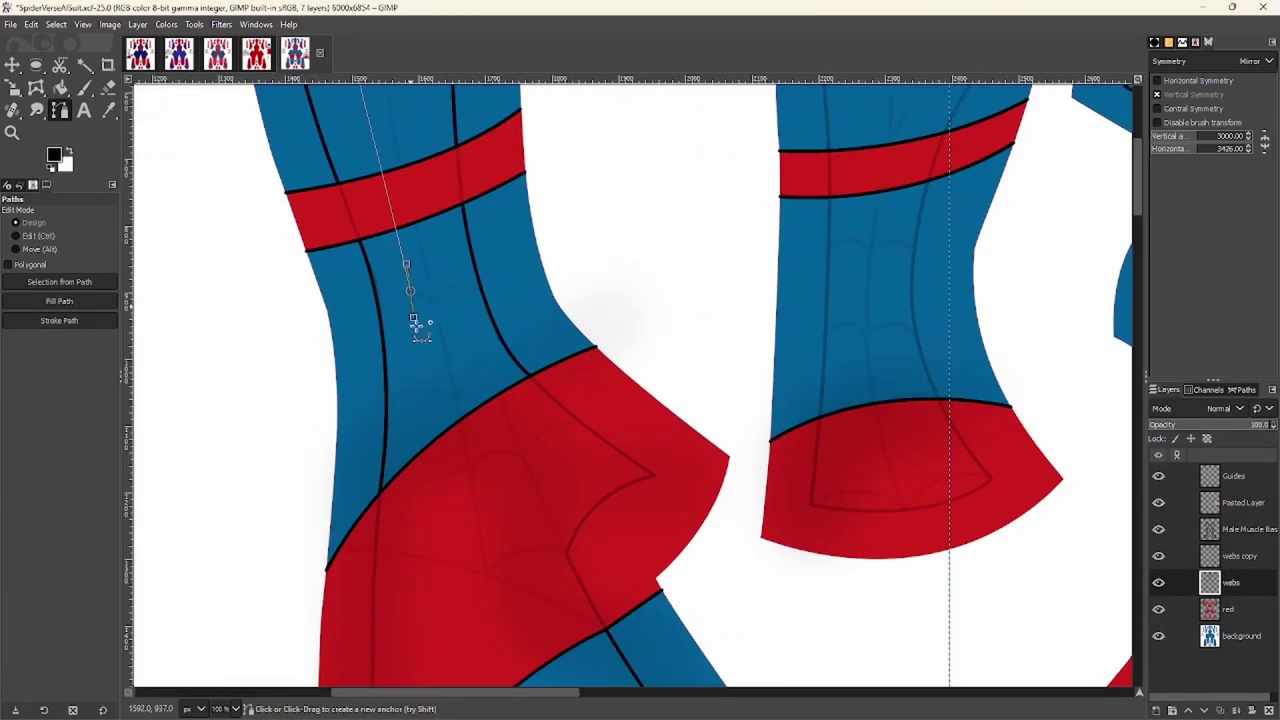
scroll(462, 458, "down", 8)
scroll(390, 453, "up", 2)
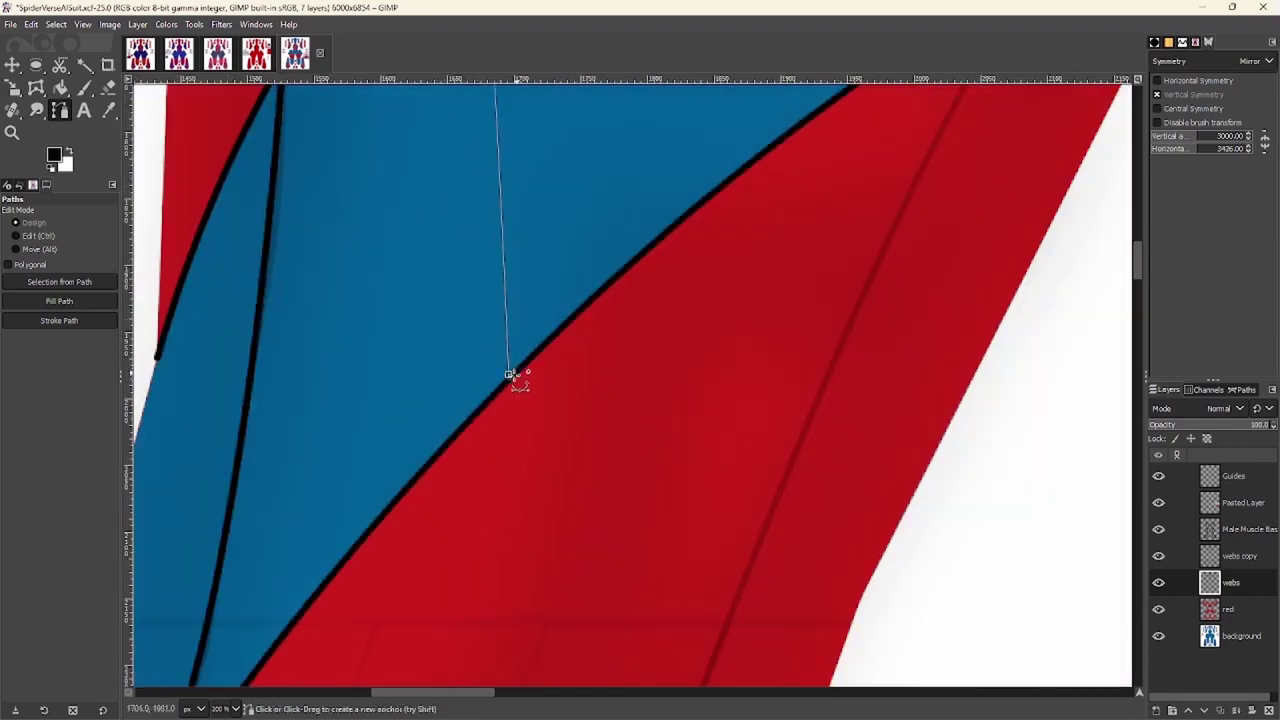
Switch to the Eraser and shrink its brush size down to 5
scroll(509, 380, "down", 2)
scroll(489, 403, "up", 10)
scroll(650, 220, "up", 3)
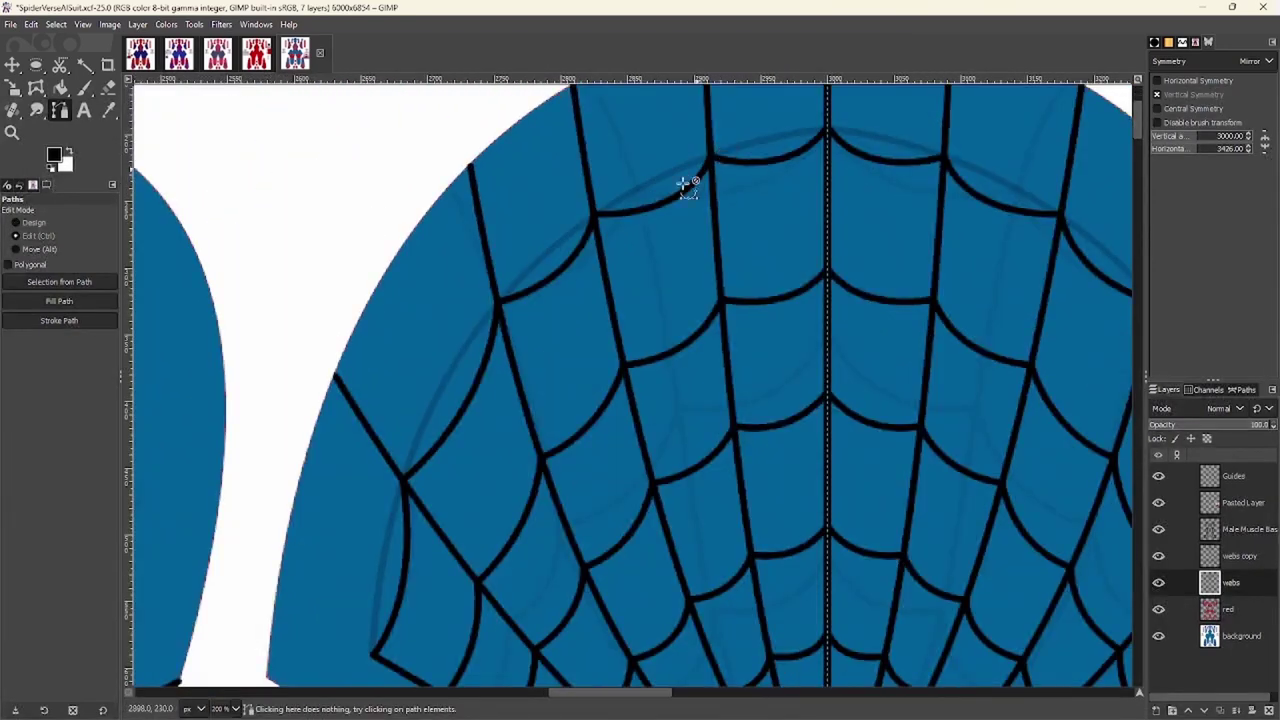
scroll(414, 337, "down", 7)
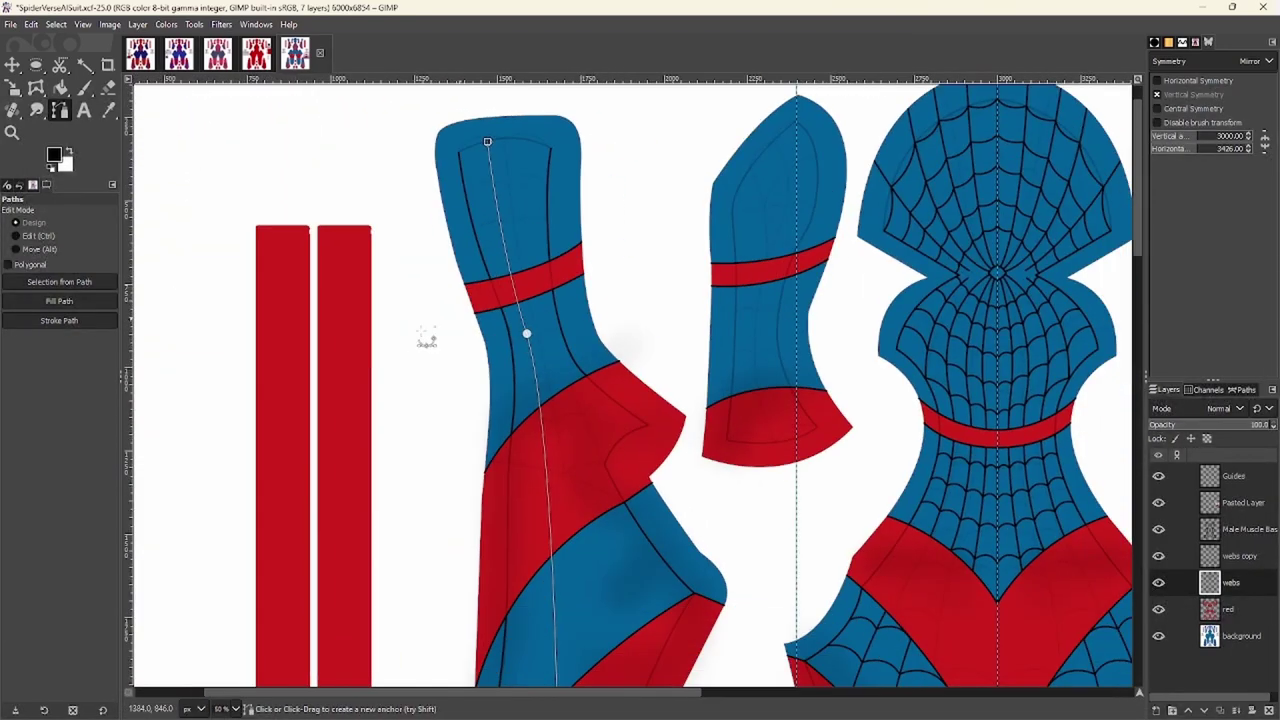
key("shift+e")
scroll(386, 371, "up", 10)
scroll(482, 307, "down", 3)
scroll(520, 368, "up", 2)
scroll(492, 476, "down", 4)
scroll(514, 537, "up", 2)
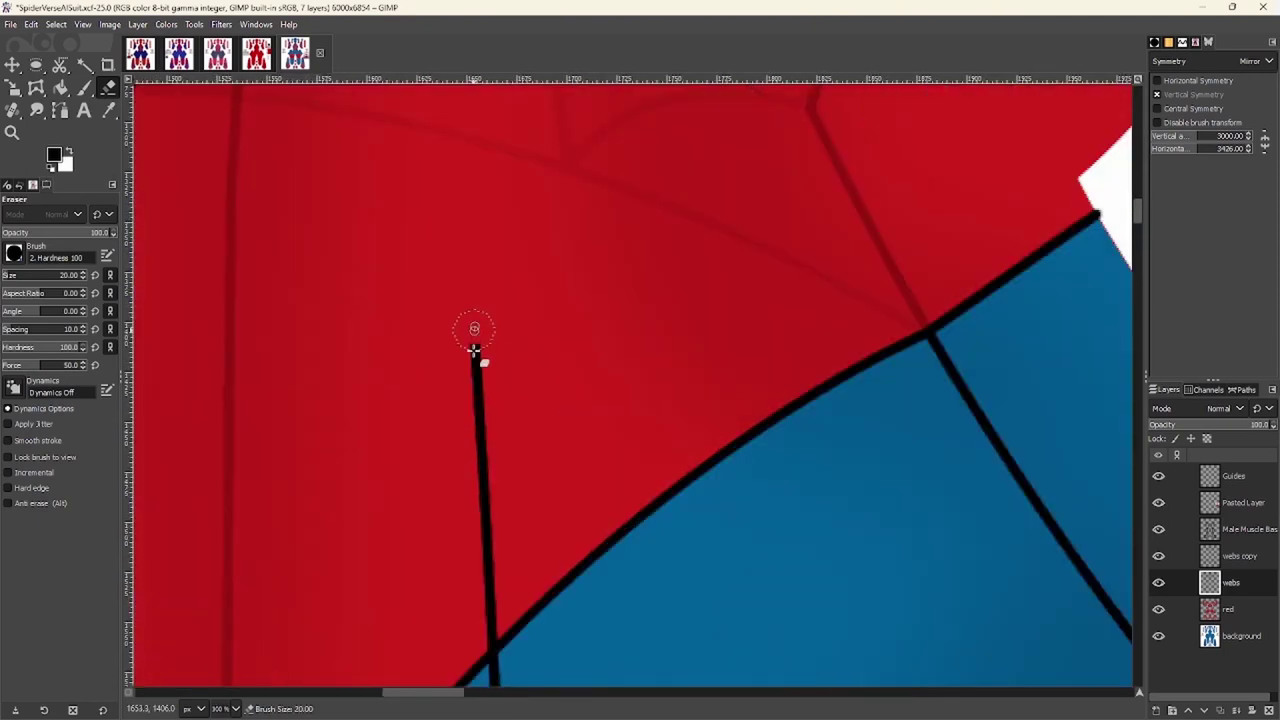
scroll(493, 607, "up", 6)
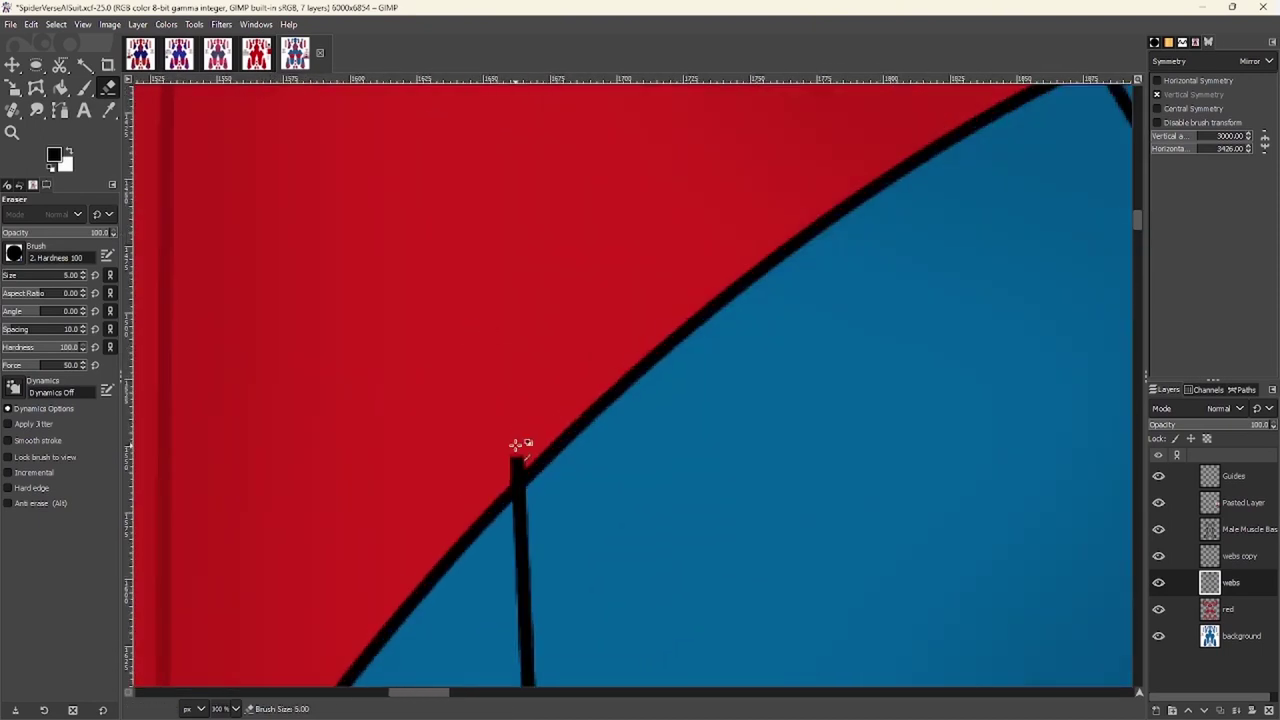
key("bracketleft")
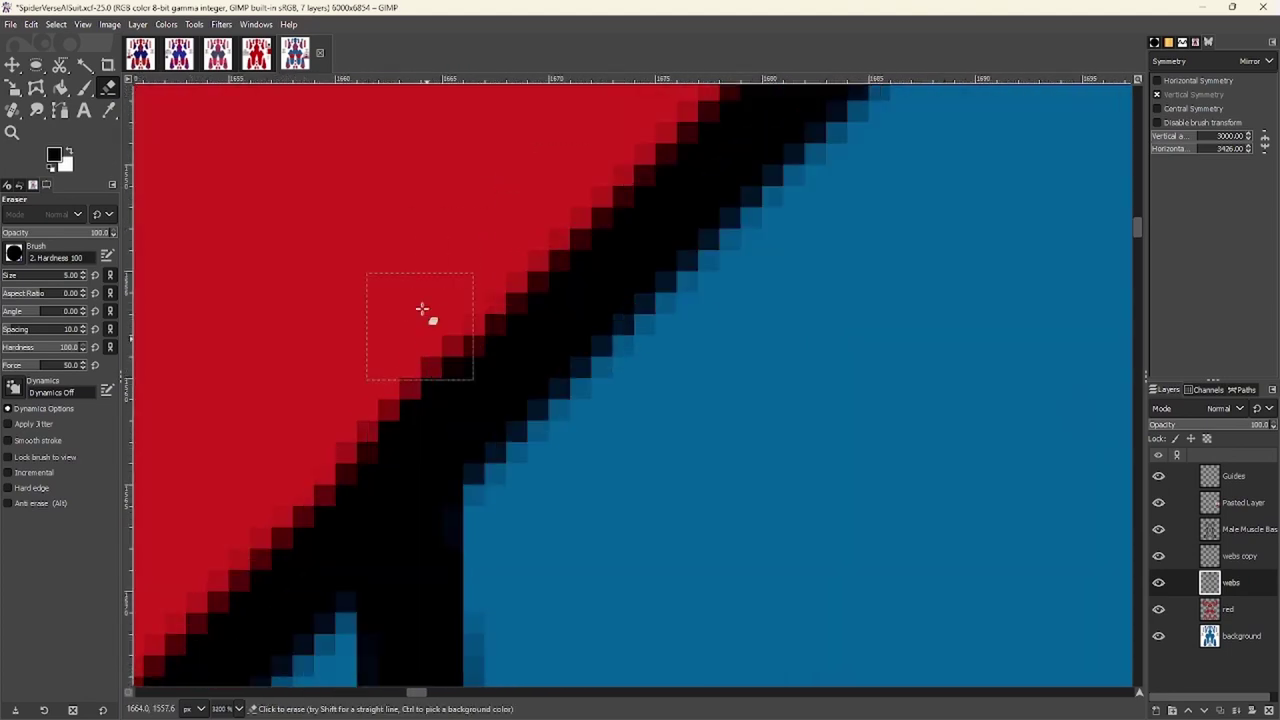
Erase the black web-line stubs that overshoot the seam into the red areas
scroll(423, 290, "down", 11)
scroll(366, 292, "up", 8)
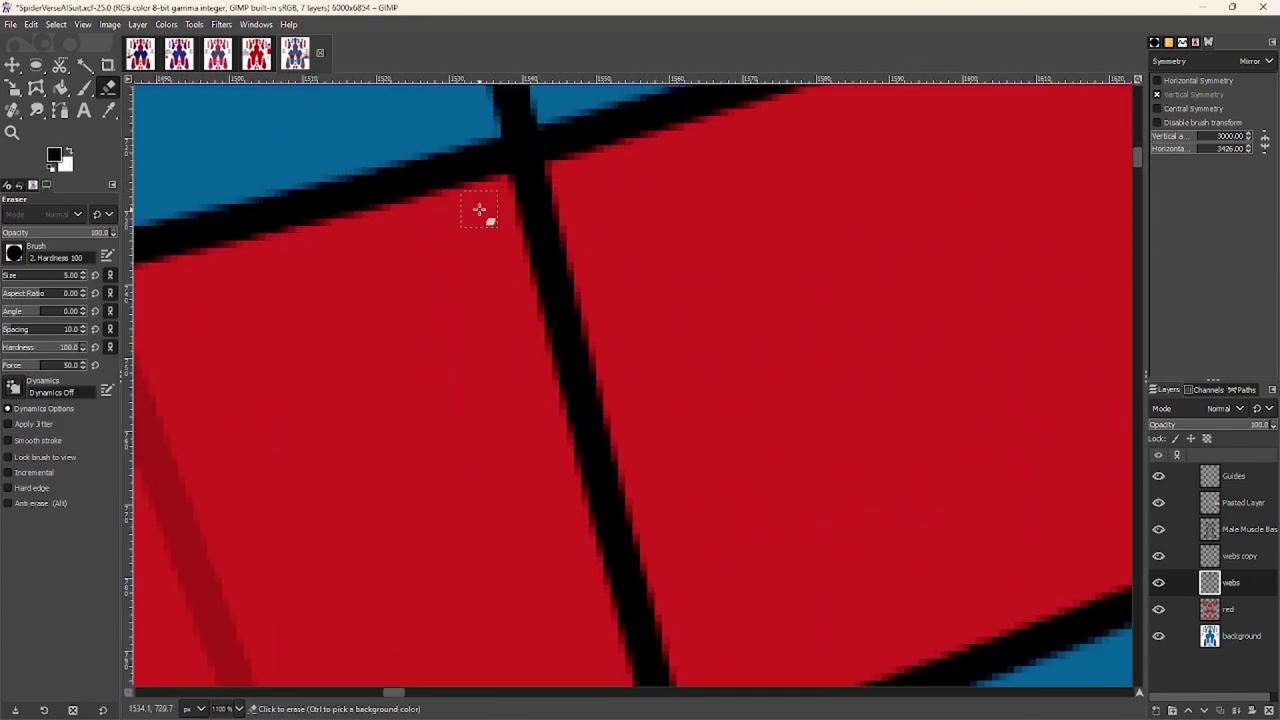
left_click_drag(477, 209, 620, 575)
scroll(620, 575, "up", 3)
mouse_move(387, 339)
left_mouse_down()
mouse_move(564, 389)
mouse_move(434, 498)
left_mouse_up()
scroll(629, 421, "down", 10)
Start a new web-line path with an anchor on the leg piece's top arc
key("b")
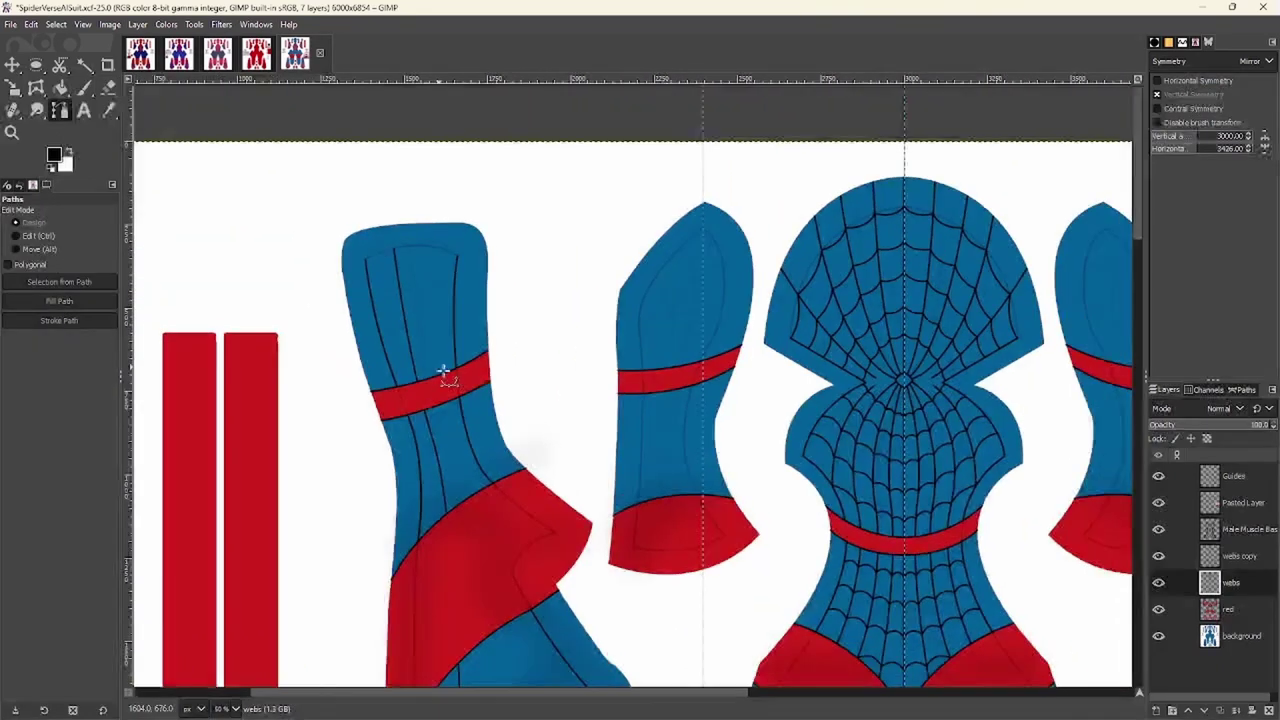
scroll(586, 300, "up", 3)
scroll(246, 289, "down", 3)
scroll(374, 271, "up", 4)
scroll(543, 260, "up", 1)
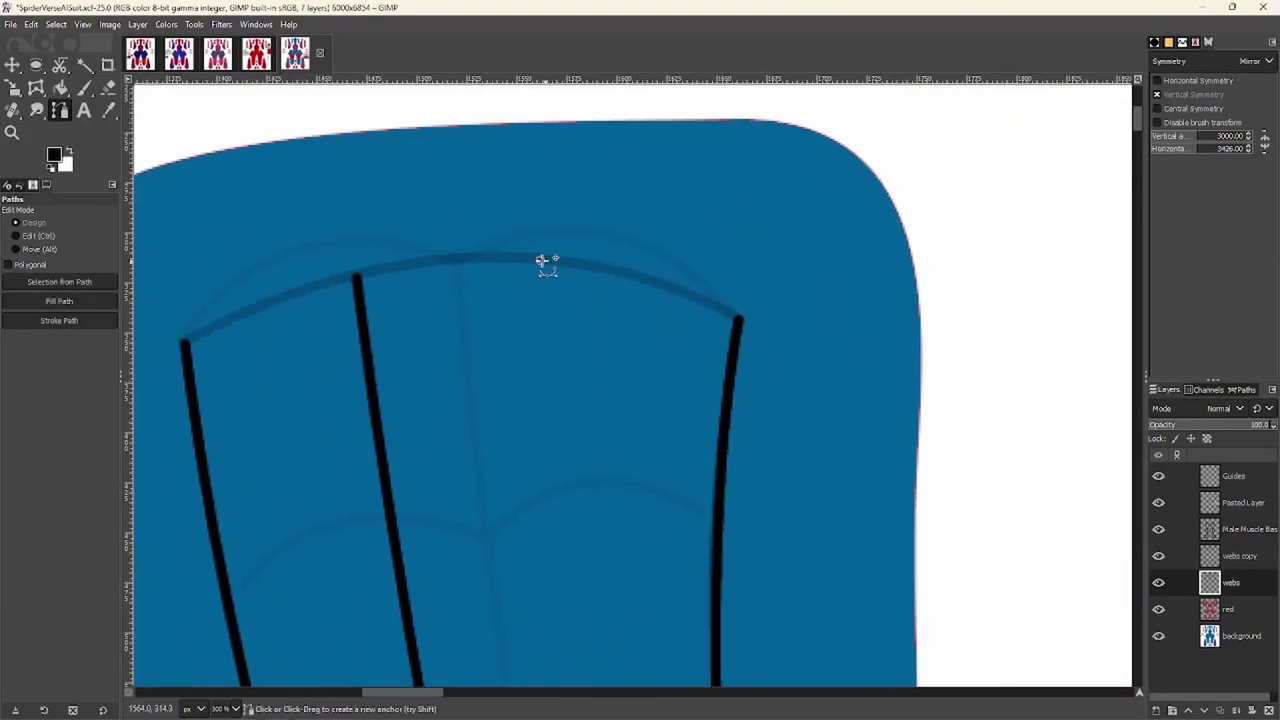
left_click(543, 260)
scroll(522, 398, "down", 2)
scroll(522, 398, "down", 1)
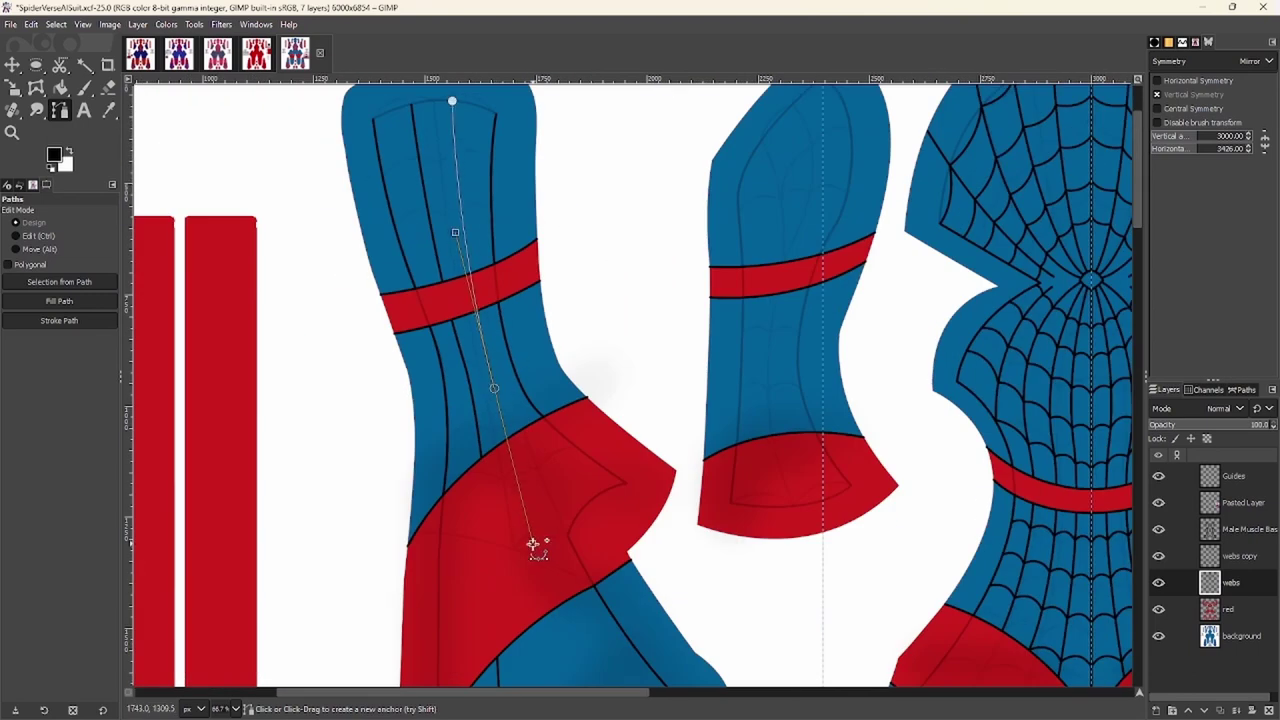
scroll(537, 556, "down", 5)
scroll(480, 457, "up", 3)
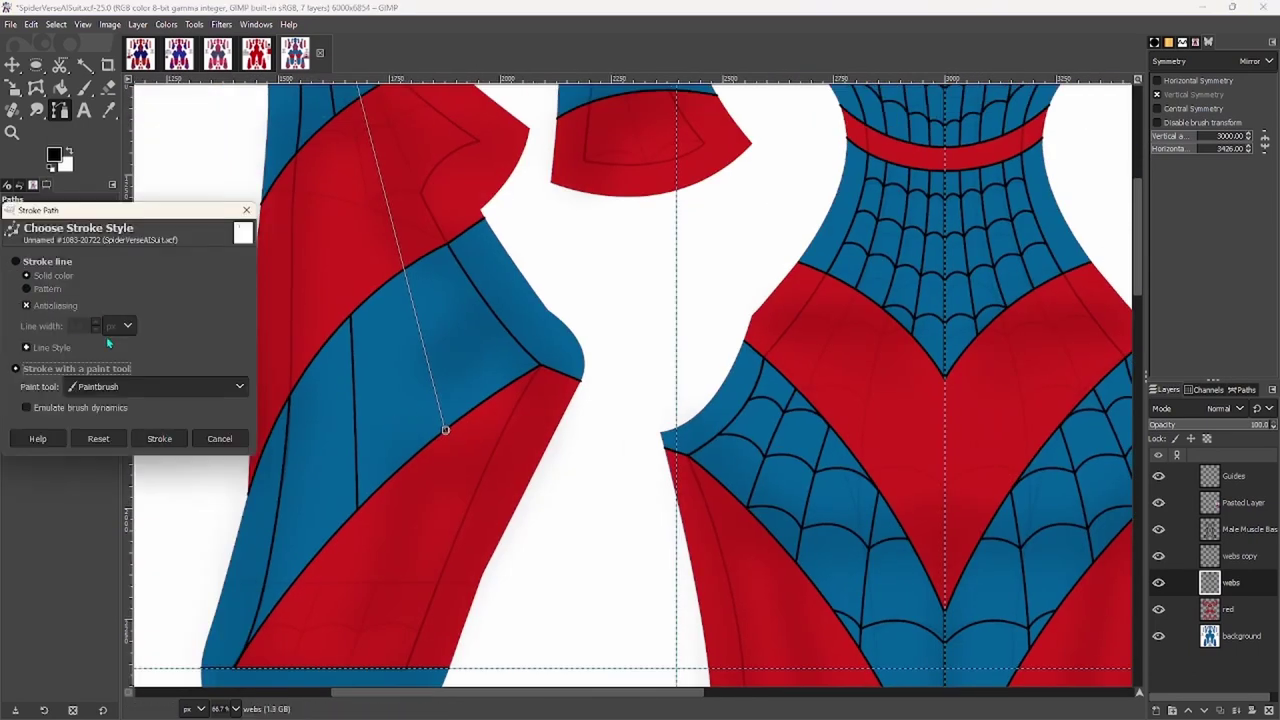
Erase a long black web line running down the arm
key("Escape")
key("shift+e")
scroll(304, 333, "down", 3)
scroll(304, 333, "up", 8)
mouse_move(491, 214)
left_mouse_down()
mouse_move(561, 368)
mouse_move(514, 500)
mouse_move(511, 600)
left_mouse_up()
scroll(511, 600, "down", 3)
scroll(548, 490, "down", 8)
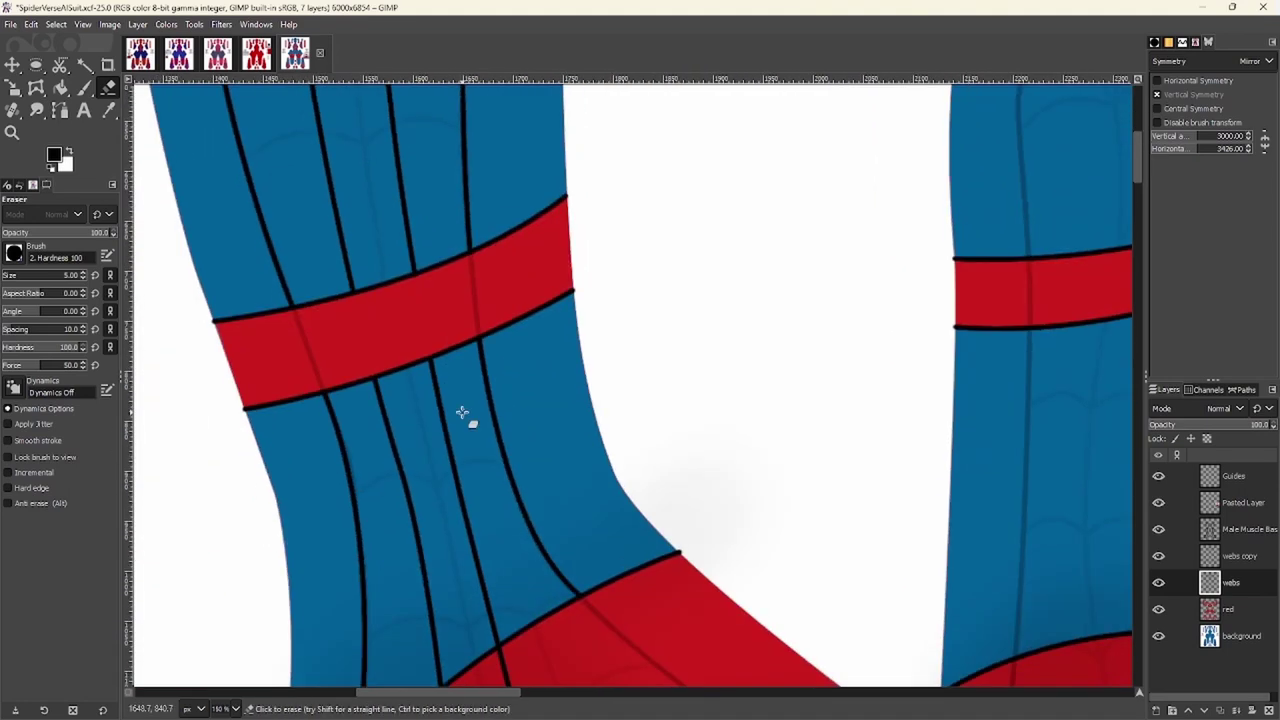
scroll(437, 346, "up", 9)
scroll(456, 334, "up", 1)
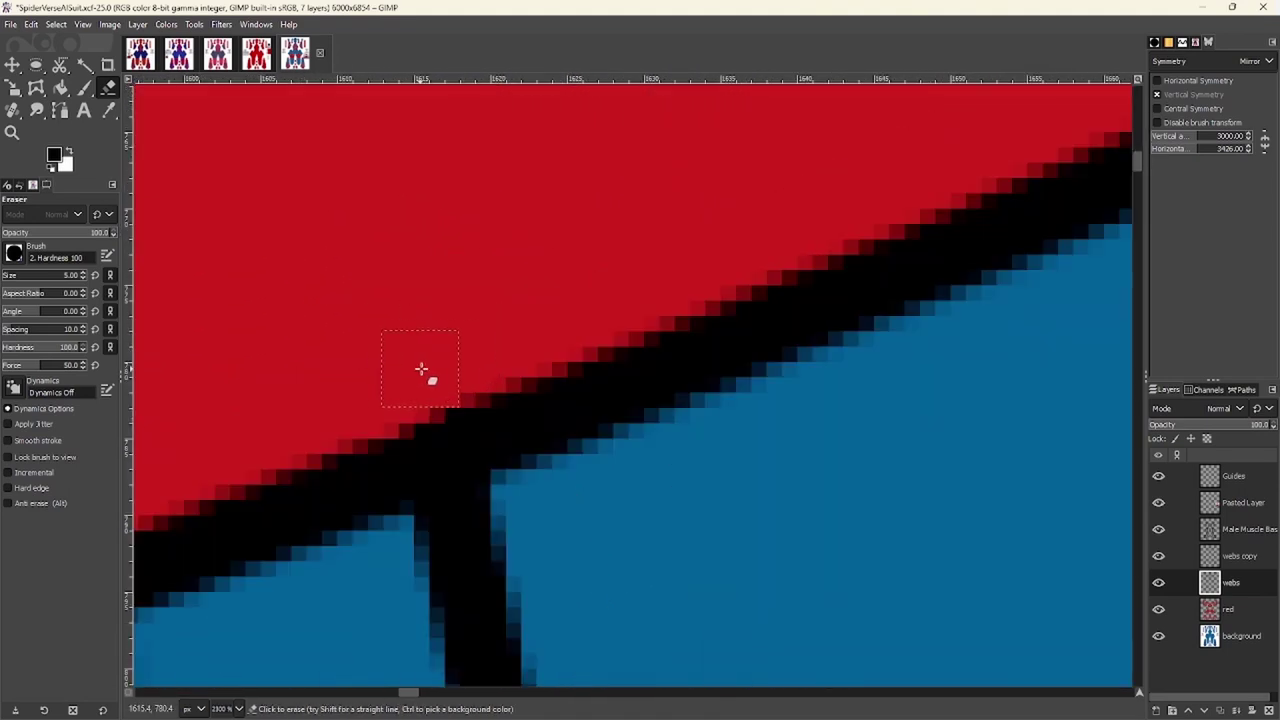
scroll(425, 363, "down", 4)
scroll(497, 266, "up", 2)
Enlarge the eraser to size 20 and erase the upper and long web line runs
key("bracketright")
key("bracketright")
key("bracketright")
left_click_drag(429, 271, 486, 423)
scroll(486, 423, "down", 4)
scroll(481, 428, "down", 2)
left_click(514, 533, "shift")
scroll(414, 243, "up", 8)
scroll(406, 369, "up", 1)
scroll(470, 303, "down", 8)
scroll(391, 286, "up", 8)
scroll(407, 412, "down", 8)
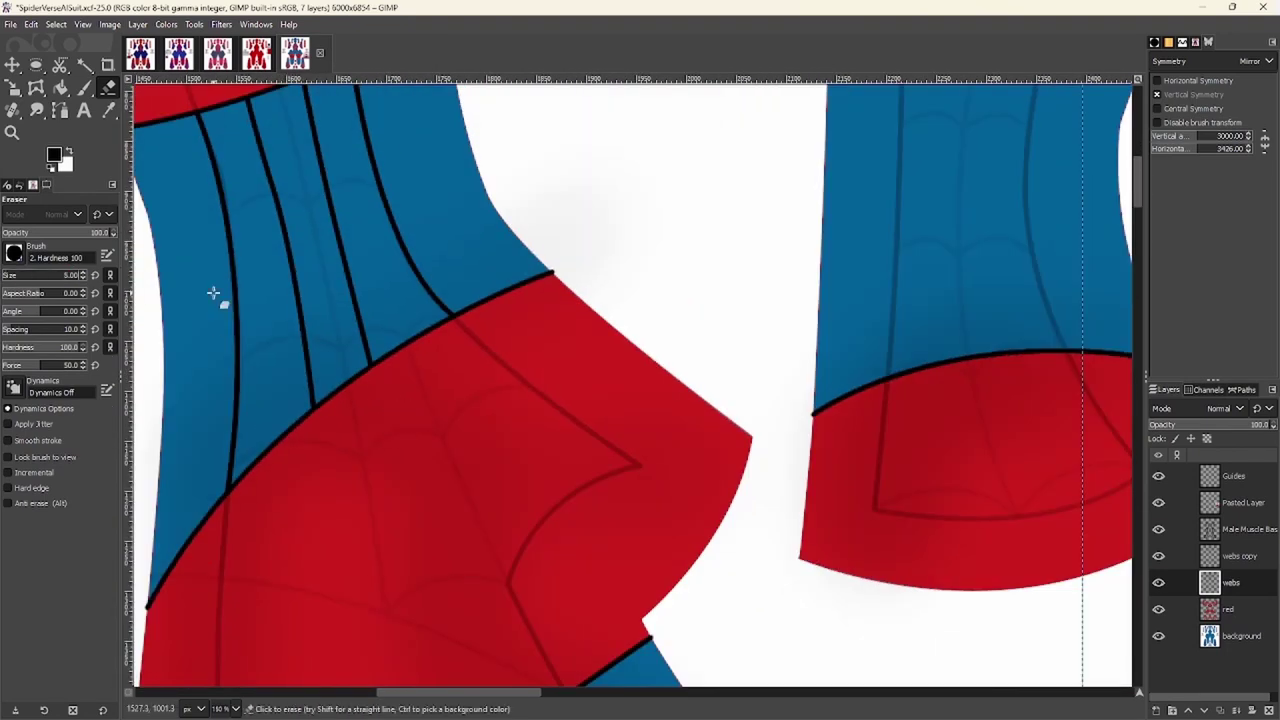
Stroke the current web-line path in black
key("p")
scroll(342, 392, "up", 6)
scroll(580, 320, "up", 2)
key("shift+e")
scroll(614, 355, "up", 4)
scroll(472, 320, "down", 12)
key("b")
scroll(486, 391, "right", 6)
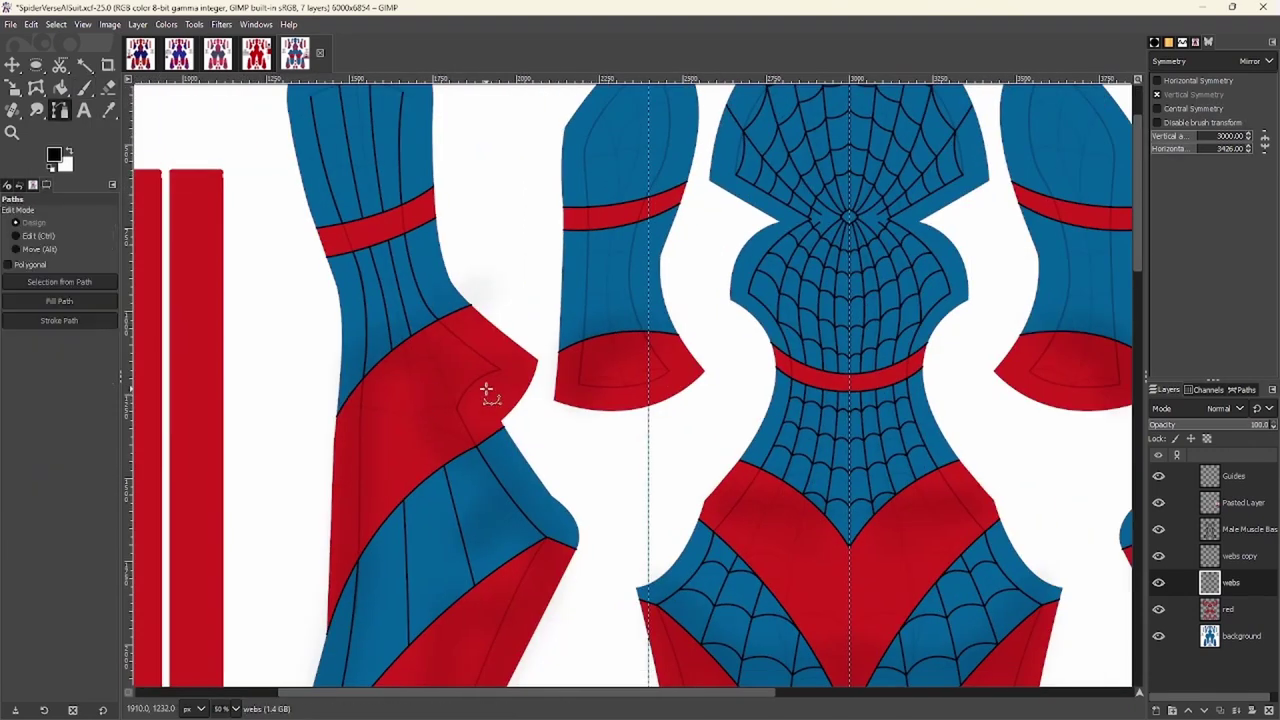
scroll(477, 268, "up", 5)
scroll(457, 271, "down", 1)
scroll(445, 487, "down", 3)
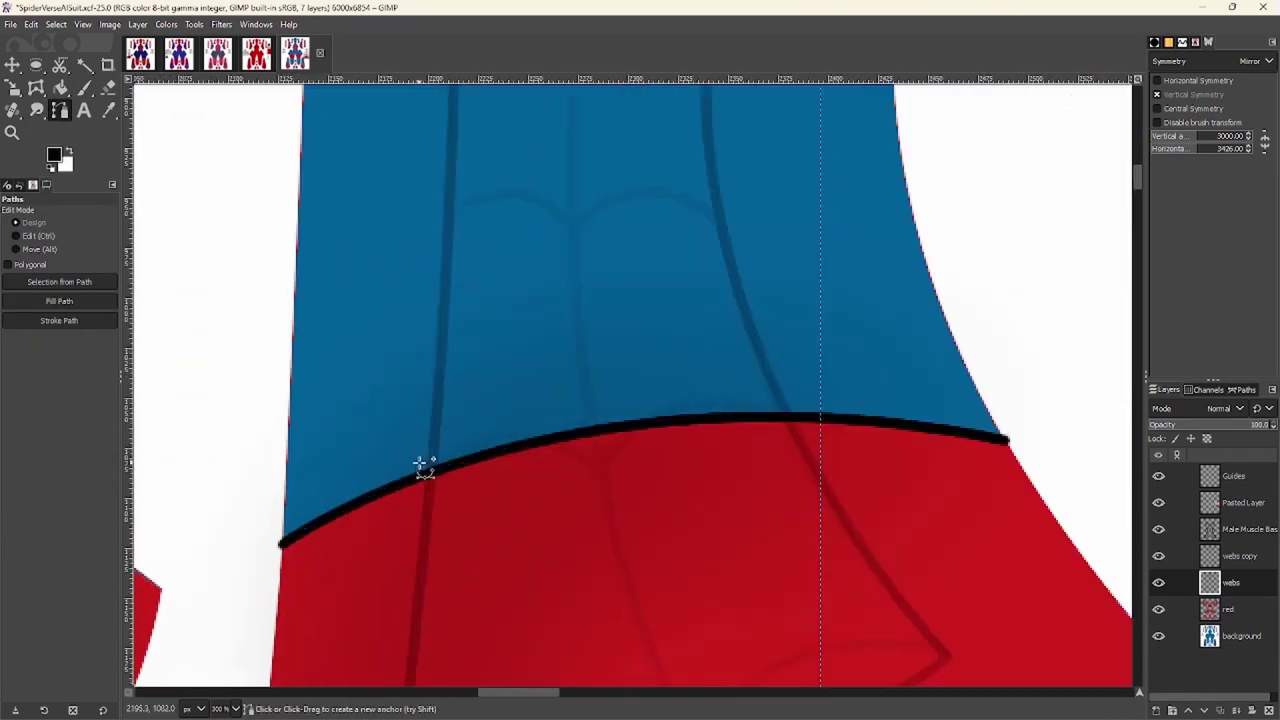
scroll(433, 465, "down", 2)
left_click(59, 320)
left_click(163, 434)
scroll(597, 100, "up", 2)
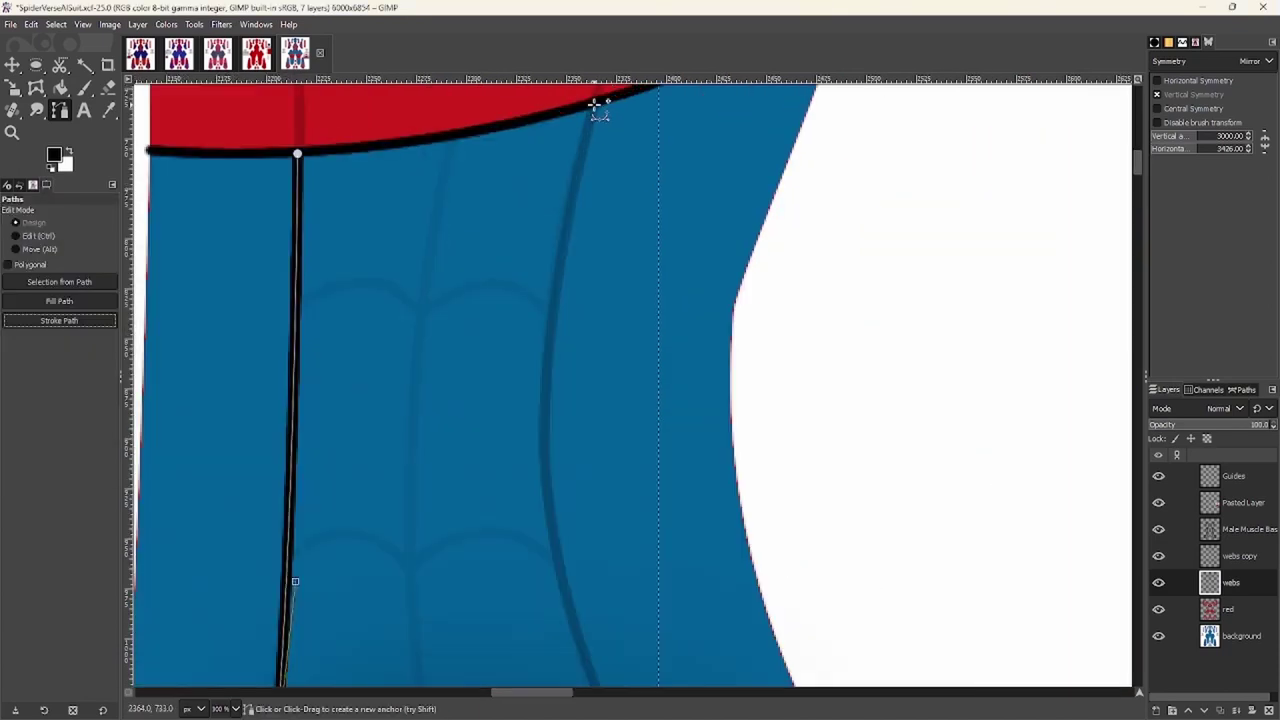
Anchor a new path on the red band's top edge and curve its segment downward
scroll(549, 490, "down", 5)
Bend the path segment and stroke it black
scroll(549, 490, "right", 2)
scroll(549, 490, "up", 1)
left_click_drag(543, 529, 394, 289)
left_click(59, 320)
left_click(186, 434)
scroll(220, 418, "up", 8)
left_click(220, 417)
scroll(337, 309, "down", 3)
scroll(363, 243, "up", 2)
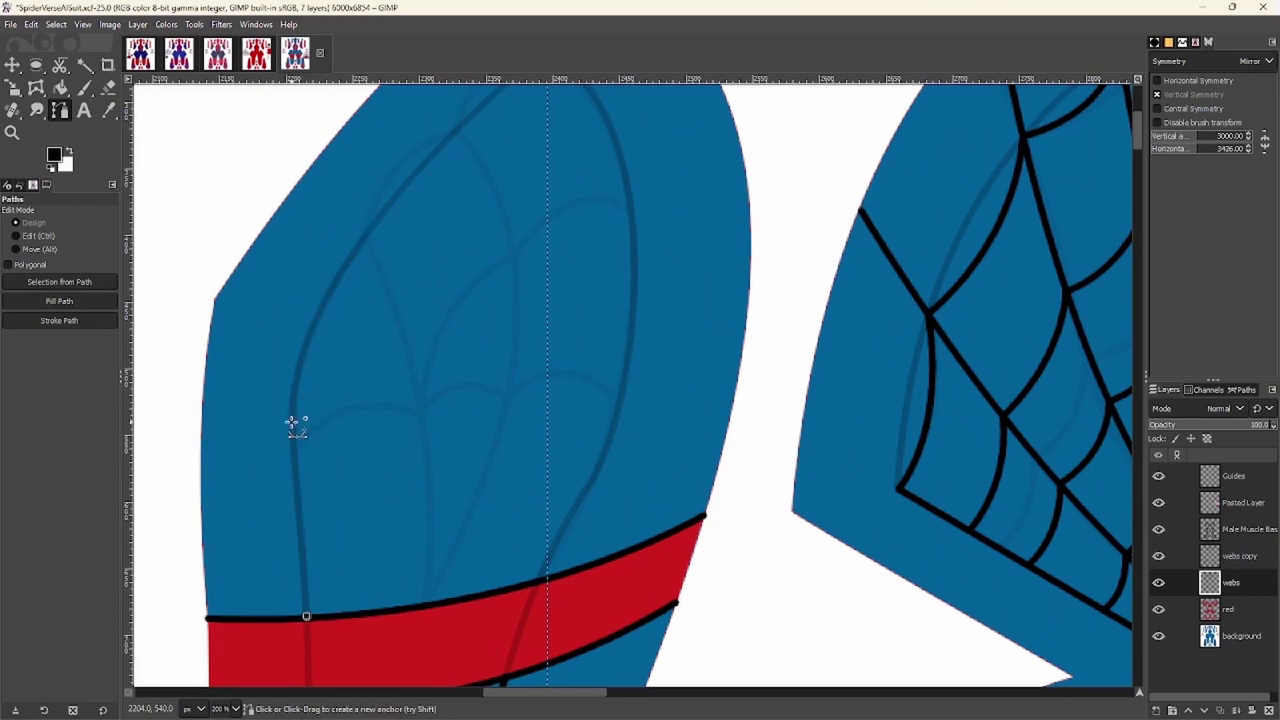
scroll(370, 300, "down", 5)
scroll(386, 186, "up", 4)
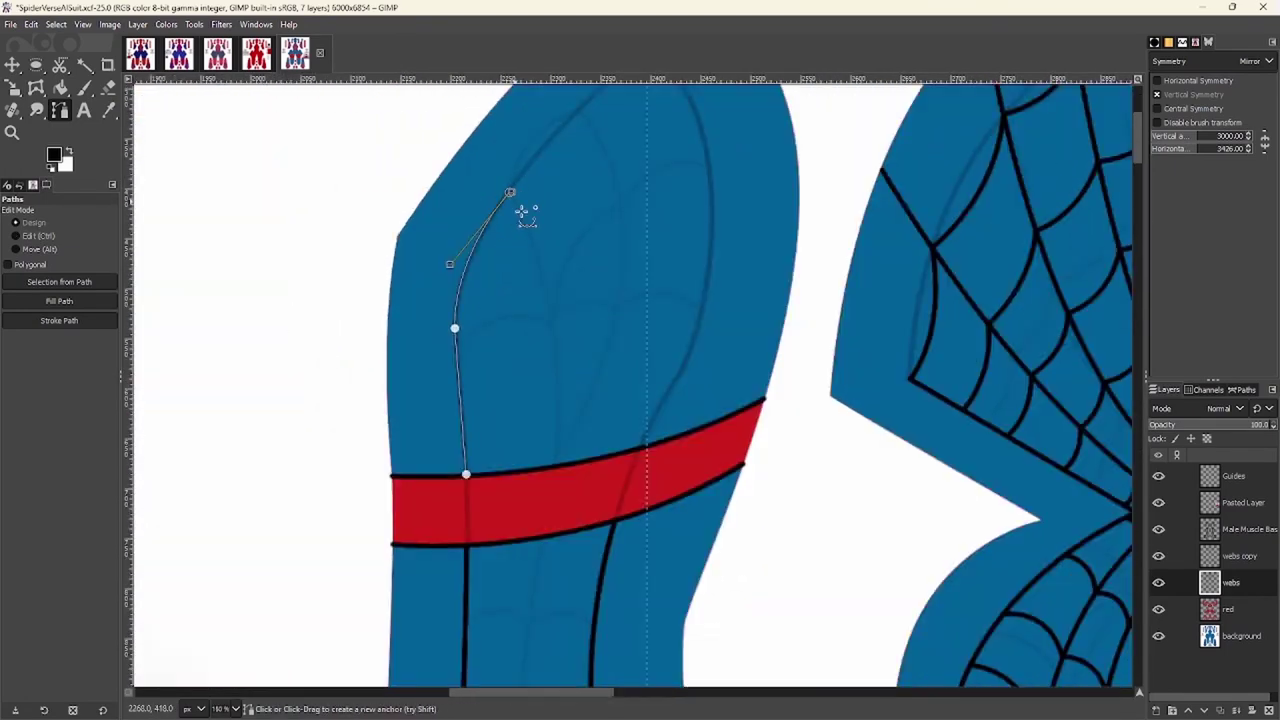
scroll(500, 300, "down", 1)
scroll(500, 300, "right", 1)
left_click_drag(486, 406, 443, 586)
scroll(433, 432, "down", 5)
scroll(437, 428, "down", 1)
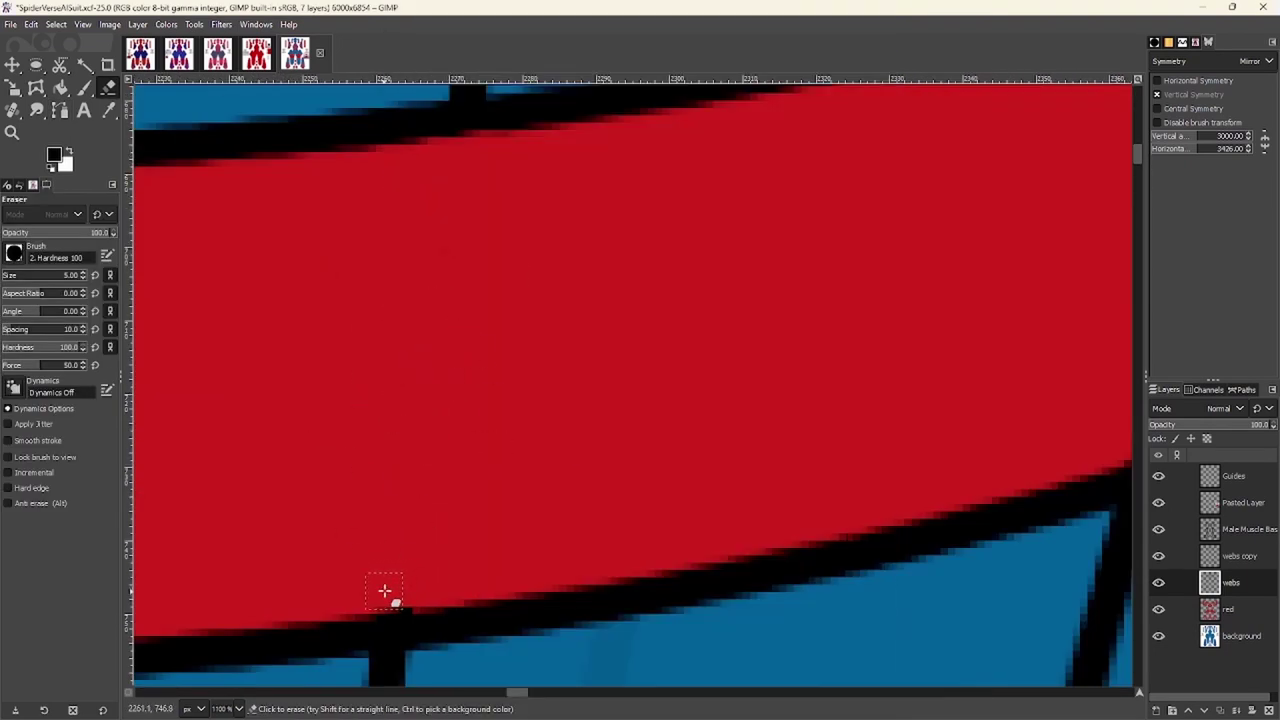
Undo the last eraser stroke, then erase the vertical web stub over the red band
scroll(557, 451, "down", 5)
scroll(561, 444, "up", 3)
key("ctrl+x")
scroll(557, 443, "up", 3)
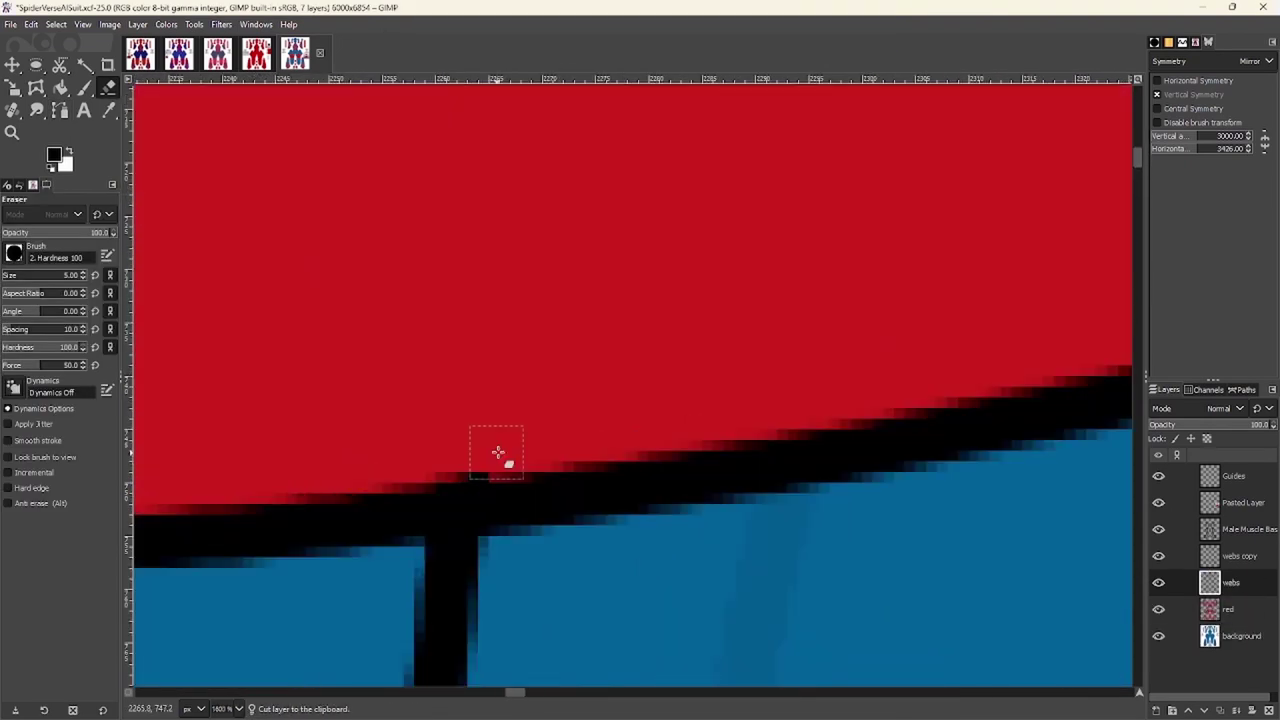
scroll(404, 460, "down", 4)
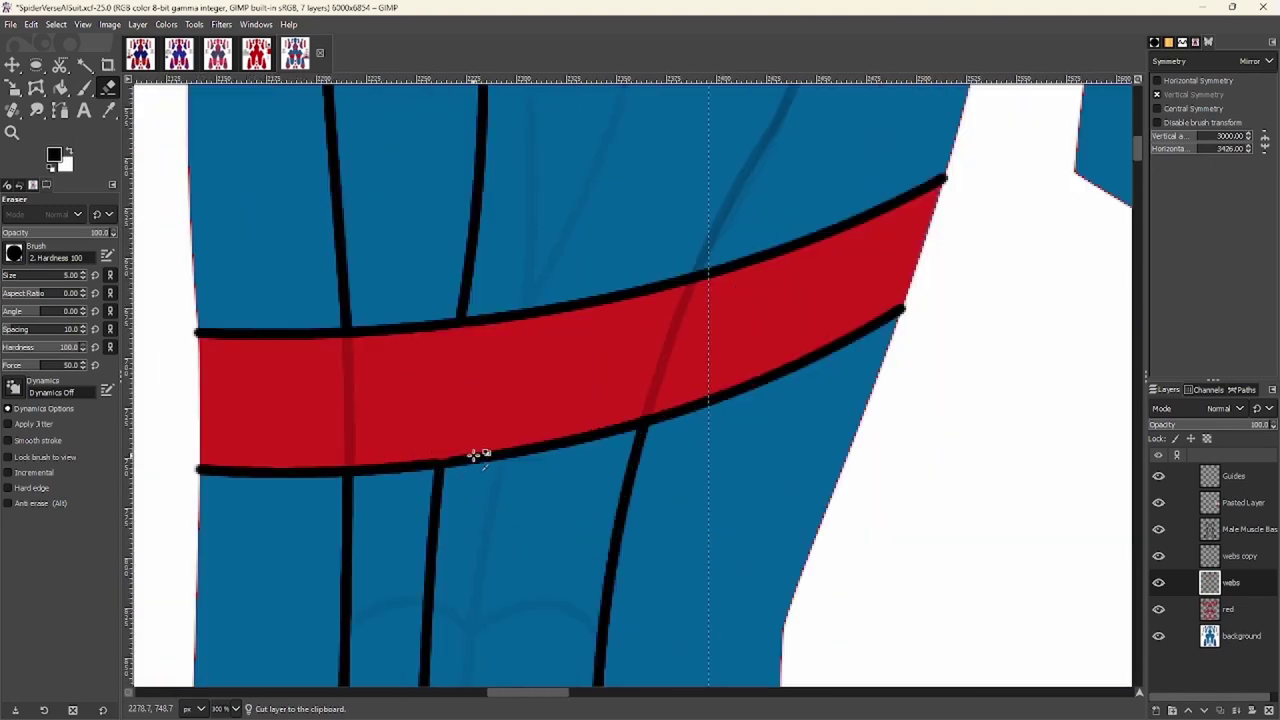
scroll(470, 450, "up", 4)
key("ctrl+z")
mouse_move(270, 449)
left_mouse_down()
mouse_move(391, 263)
mouse_move(400, 130)
left_mouse_up()
scroll(594, 297, "up", 3)
Place path anchors at the arch peak and down by the red band
scroll(626, 243, "down", 5)
mouse_move(594, 297)
left_mouse_down()
mouse_move(470, 200)
mouse_move(597, 169)
left_mouse_up()
scroll(472, 193, "up", 2)
key("b")
scroll(472, 193, "up", 5)
left_click(443, 237)
scroll(443, 237, "down", 3)
scroll(517, 186, "up", 3)
scroll(520, 225, "down", 5)
scroll(534, 223, "down", 3)
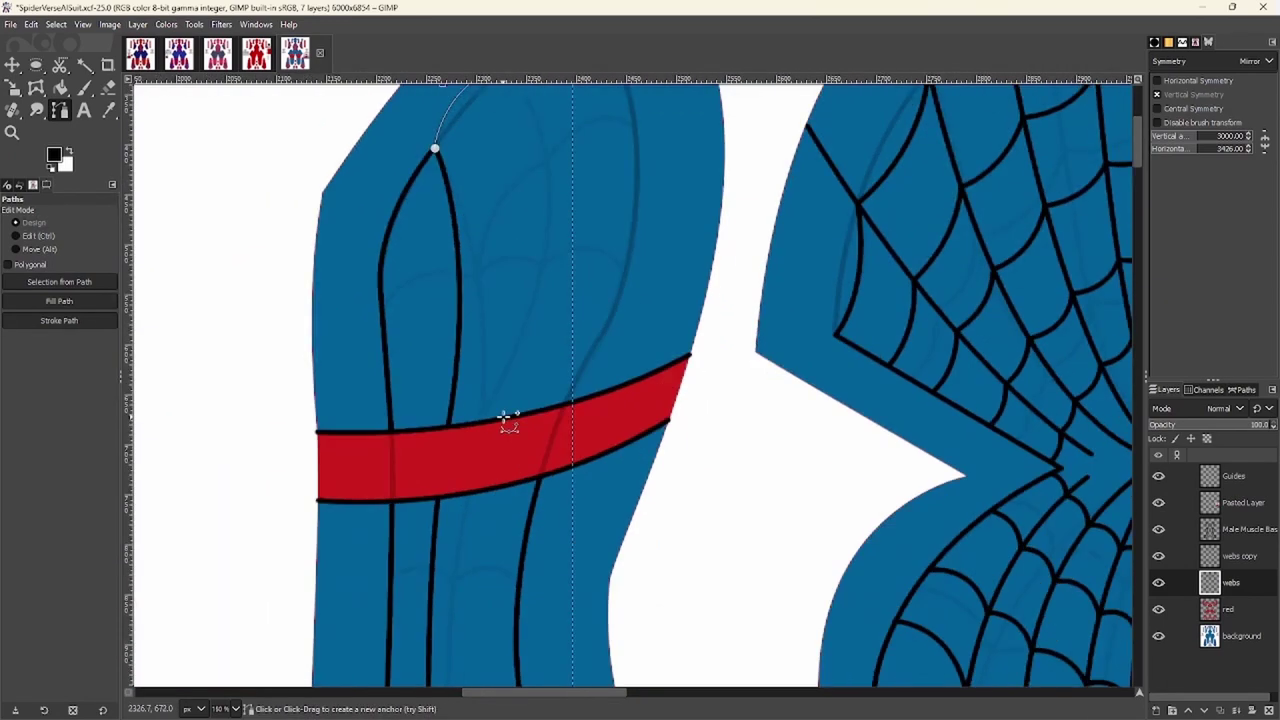
scroll(487, 455, "up", 3)
scroll(486, 151, "down", 6)
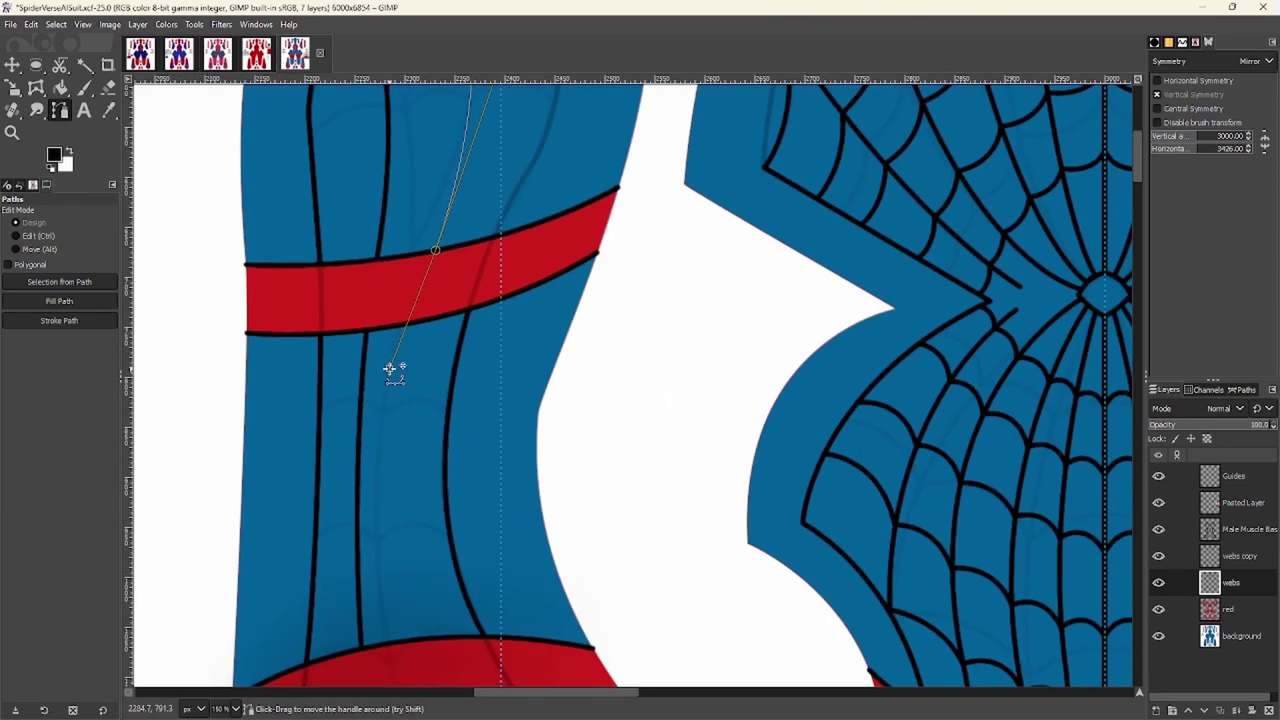
left_click(424, 548)
scroll(424, 548, "up", 1)
Erase the remaining stray web ends near the red band with two eraser strokes
key("shift+e")
scroll(357, 263, "up", 4)
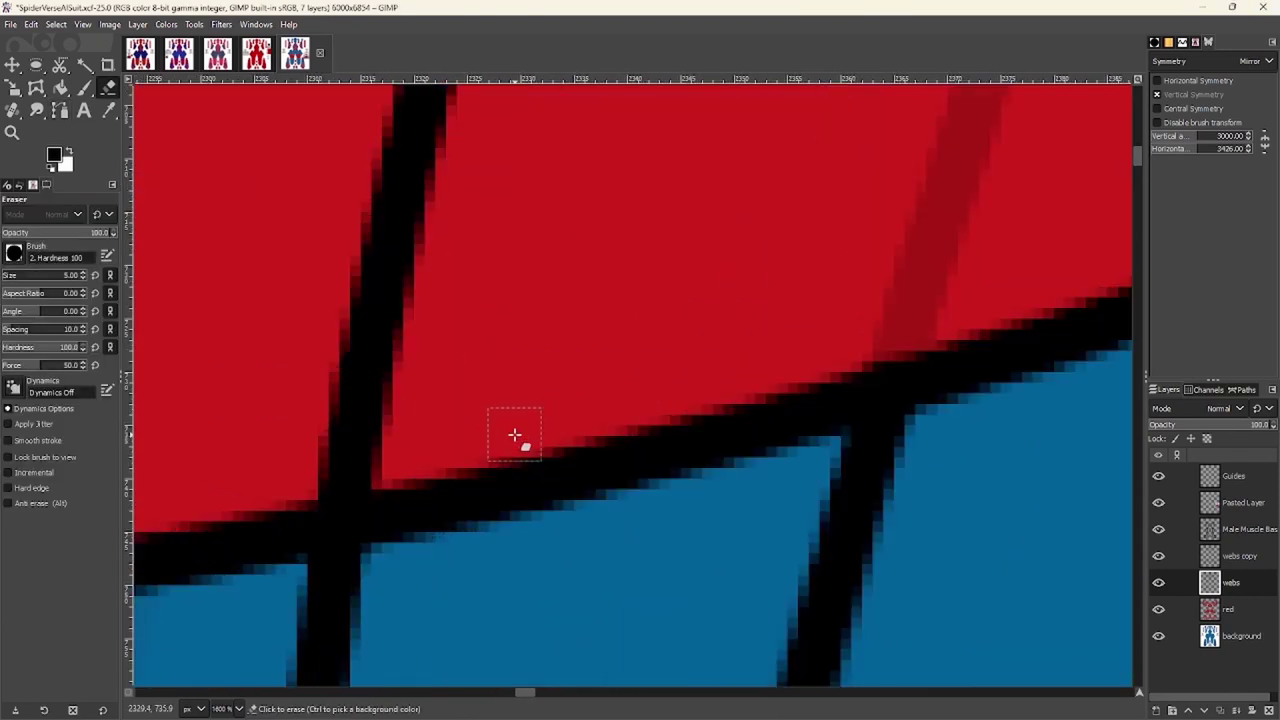
left_click_drag(355, 425, 455, 125)
scroll(440, 190, "up", 5)
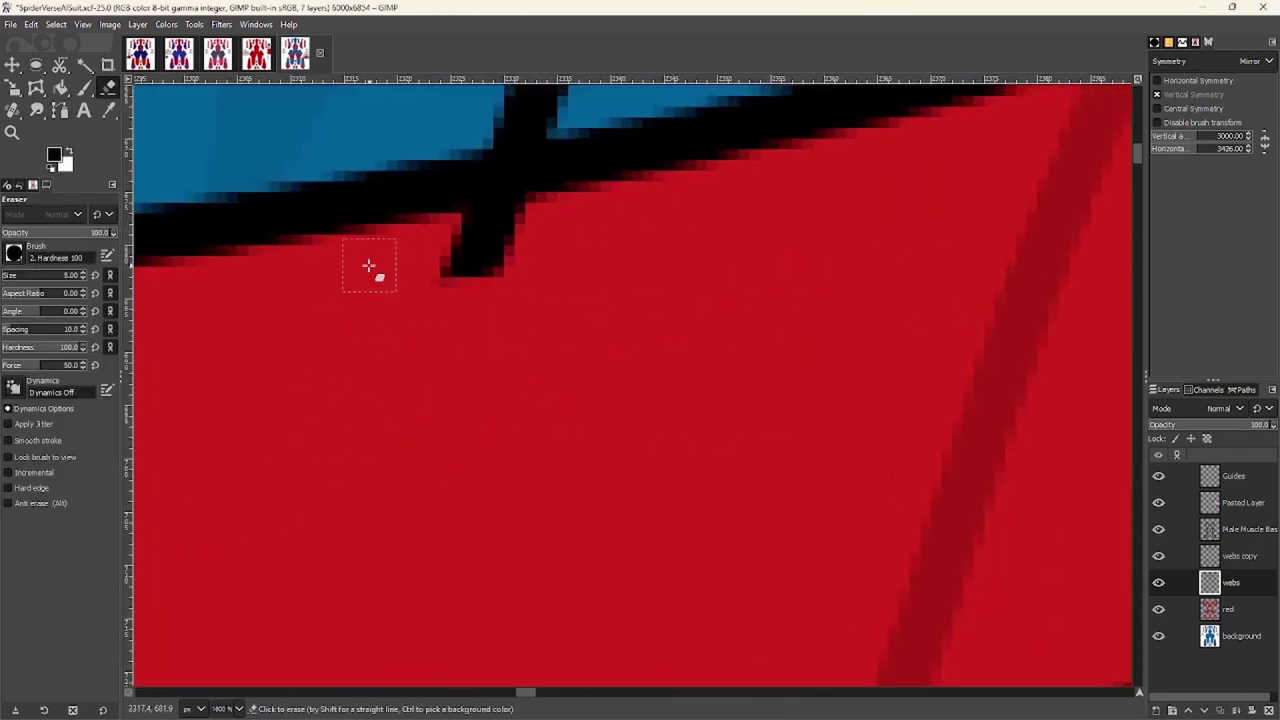
mouse_move(480, 270)
left_mouse_down()
mouse_move(505, 205)
mouse_move(714, 351)
mouse_move(500, 200)
mouse_move(637, 181)
left_mouse_up()
scroll(523, 323, "down", 4)
key("b")
scroll(597, 326, "up", 1)
scroll(517, 489, "down", 2)
scroll(510, 247, "up", 2)
scroll(508, 248, "down", 2)
scroll(491, 206, "up", 2)
scroll(471, 423, "down", 2)
Draw a curved path near the band and stroke it as a black web line
left_click_drag(471, 423, 503, 446)
scroll(503, 446, "up", 2)
left_click_drag(423, 543, 397, 576)
left_click(59, 320)
key("Return")
Draw the next arc across the strands, tilting and shortening its handle to flatten the curve
scroll(443, 486, "down", 3)
scroll(462, 462, "up", 3)
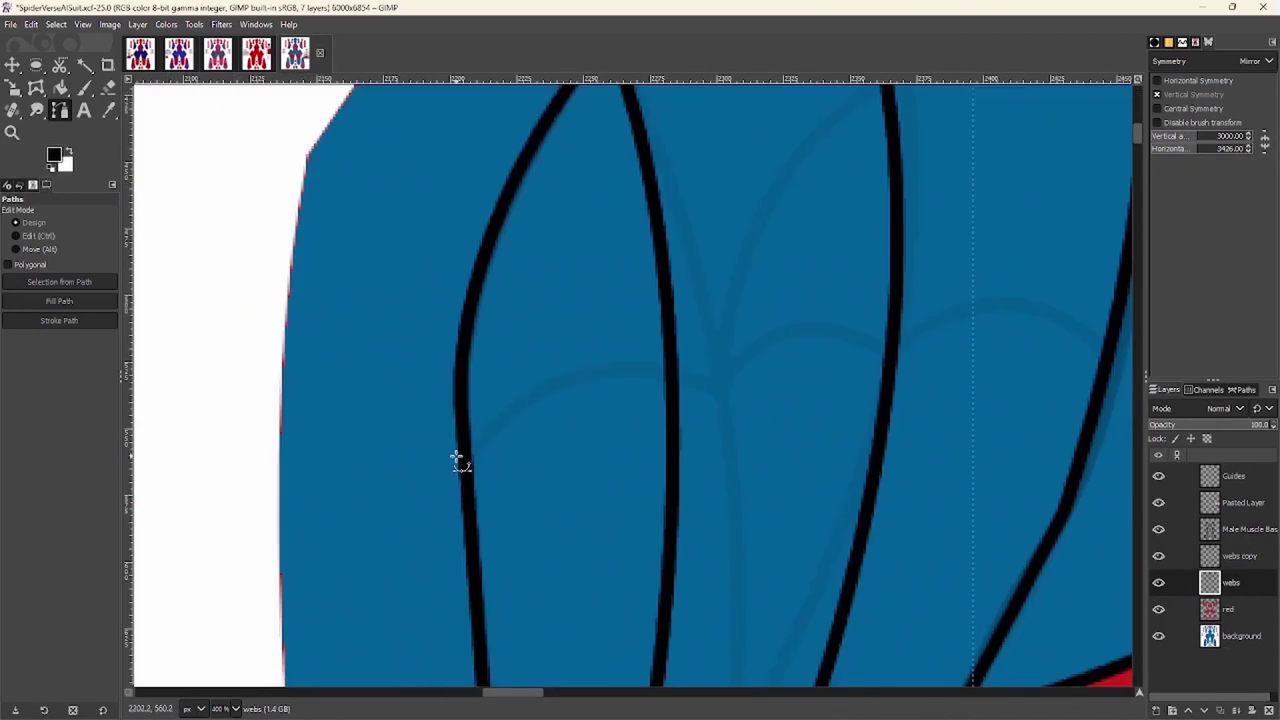
scroll(776, 411, "up", 3)
scroll(776, 411, "right", 4)
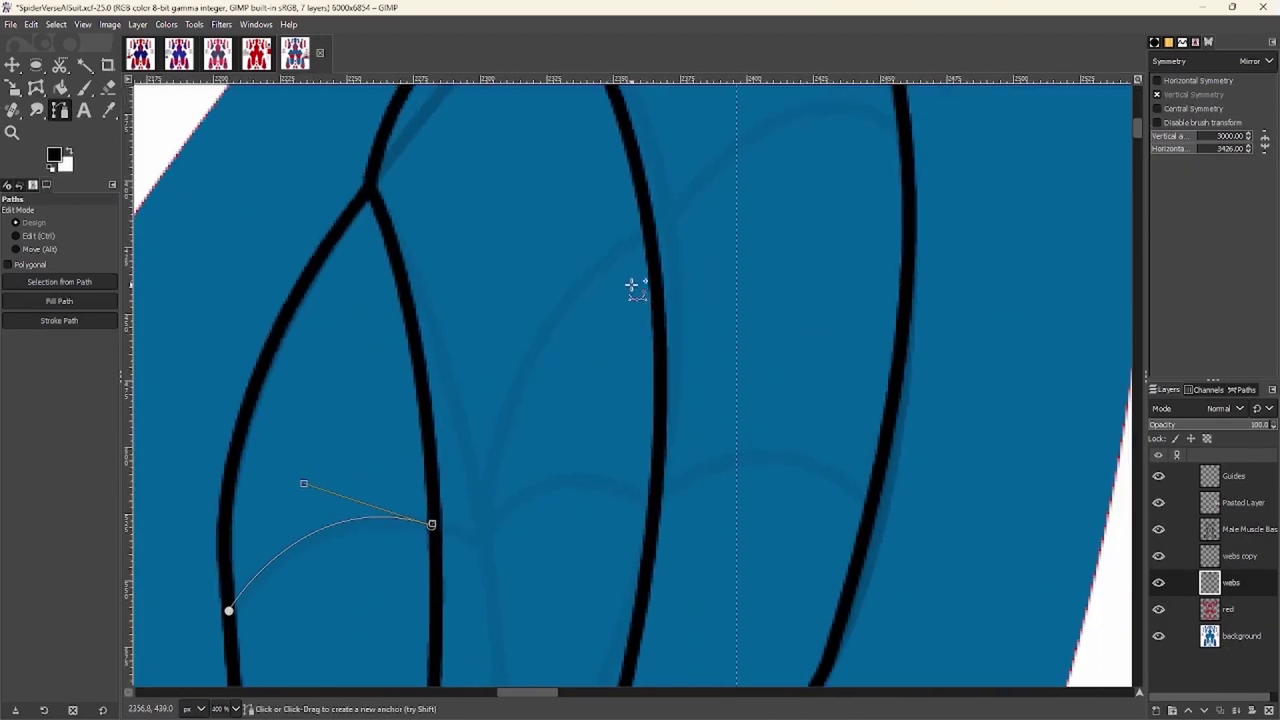
left_click_drag(650, 257, 829, 186)
scroll(546, 434, "right", 2)
scroll(546, 434, "up", 5)
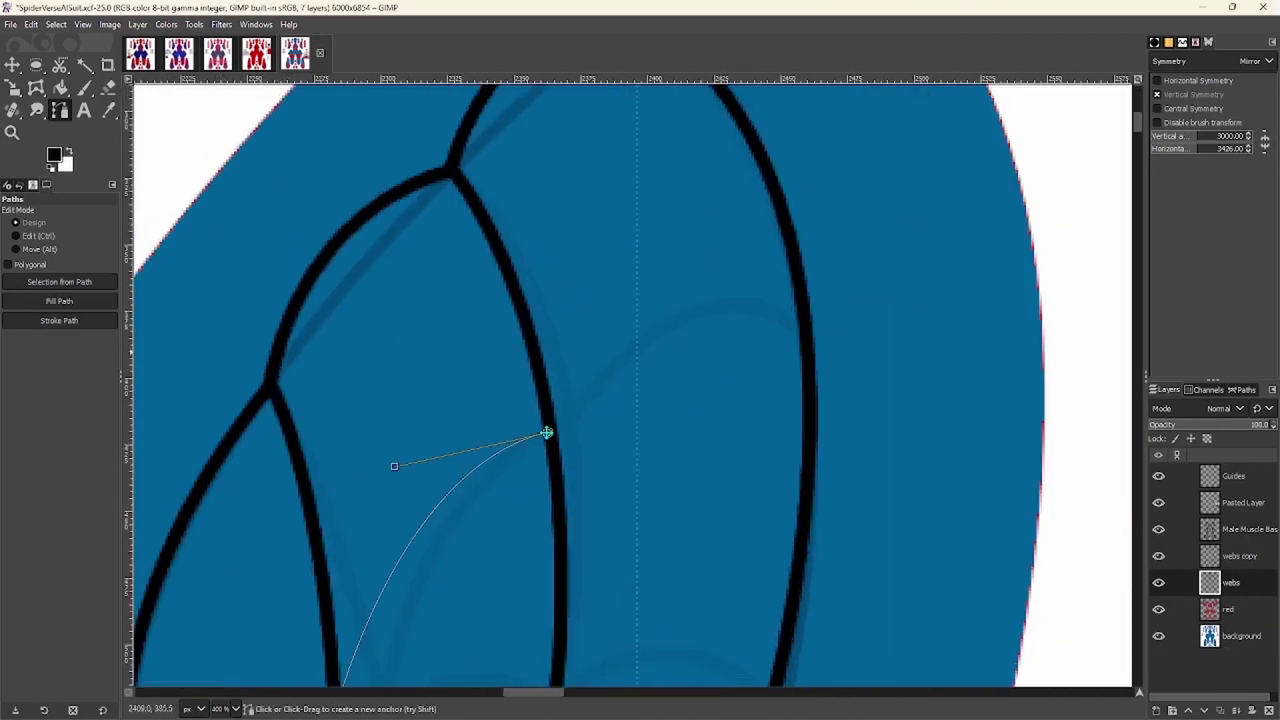
left_click_drag(873, 307, 908, 249)
scroll(440, 423, "up", 2)
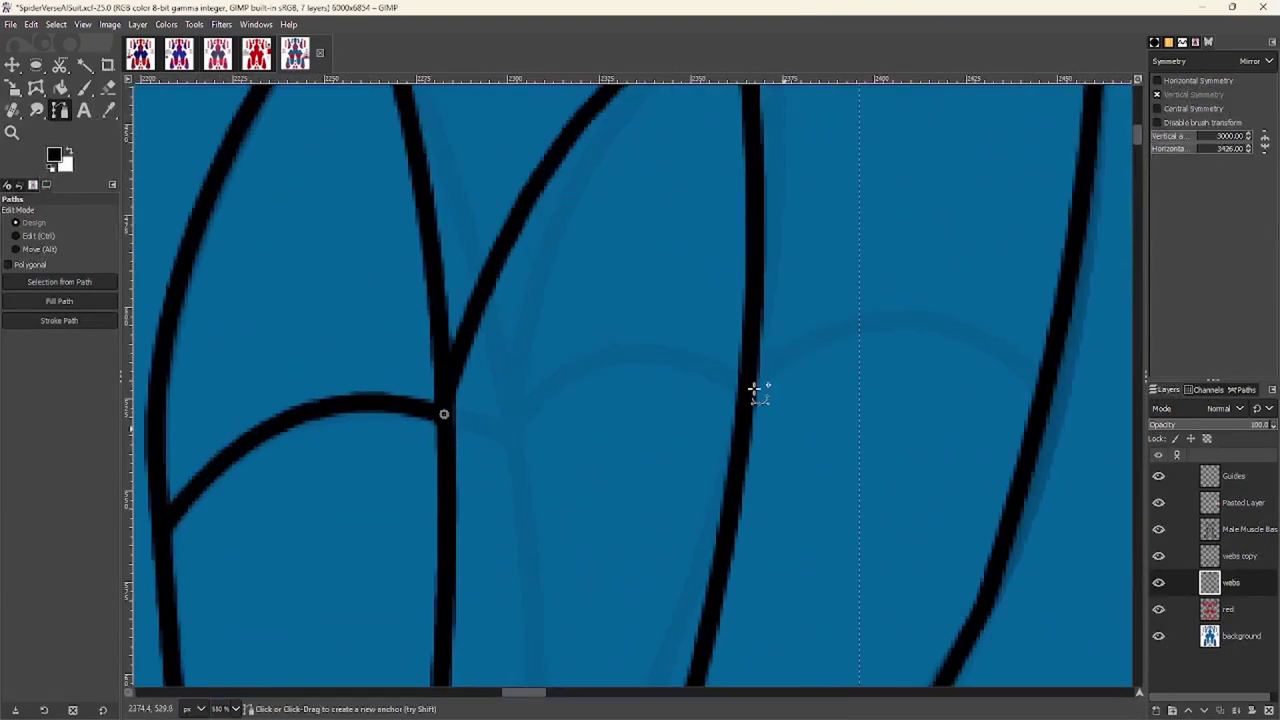
left_click_drag(845, 435, 780, 377)
Add a curved anchor on the next web strand and stroke the arc in black
scroll(714, 314, "down", 3)
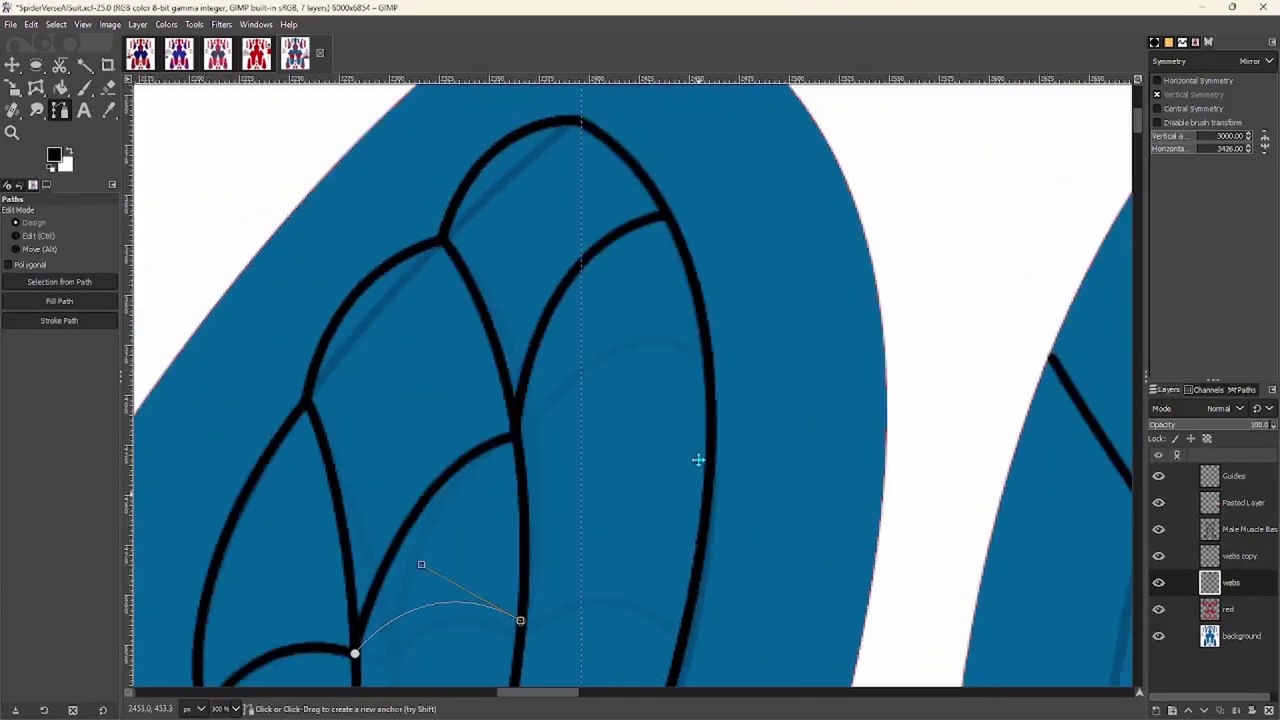
scroll(690, 380, "down", 2)
scroll(684, 302, "up", 1)
mouse_move(701, 327)
left_mouse_down()
mouse_move(866, 360)
mouse_move(866, 331)
left_mouse_up()
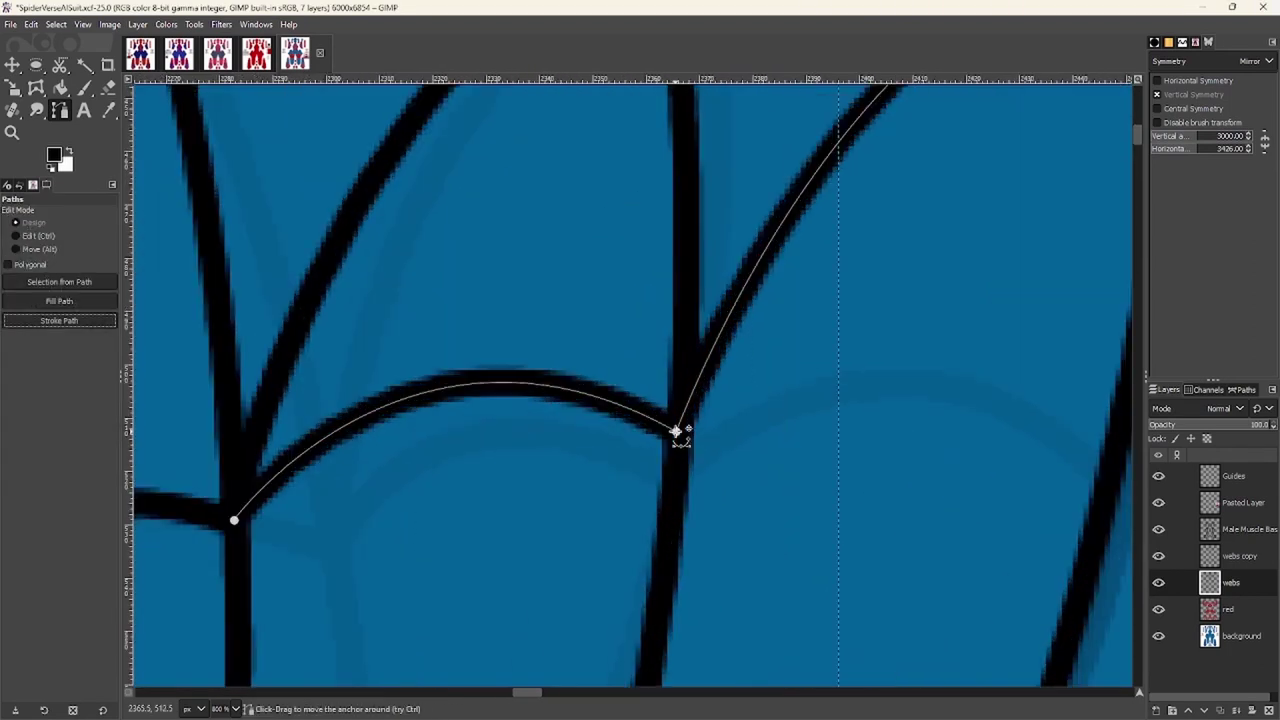
scroll(878, 418, "down", 1)
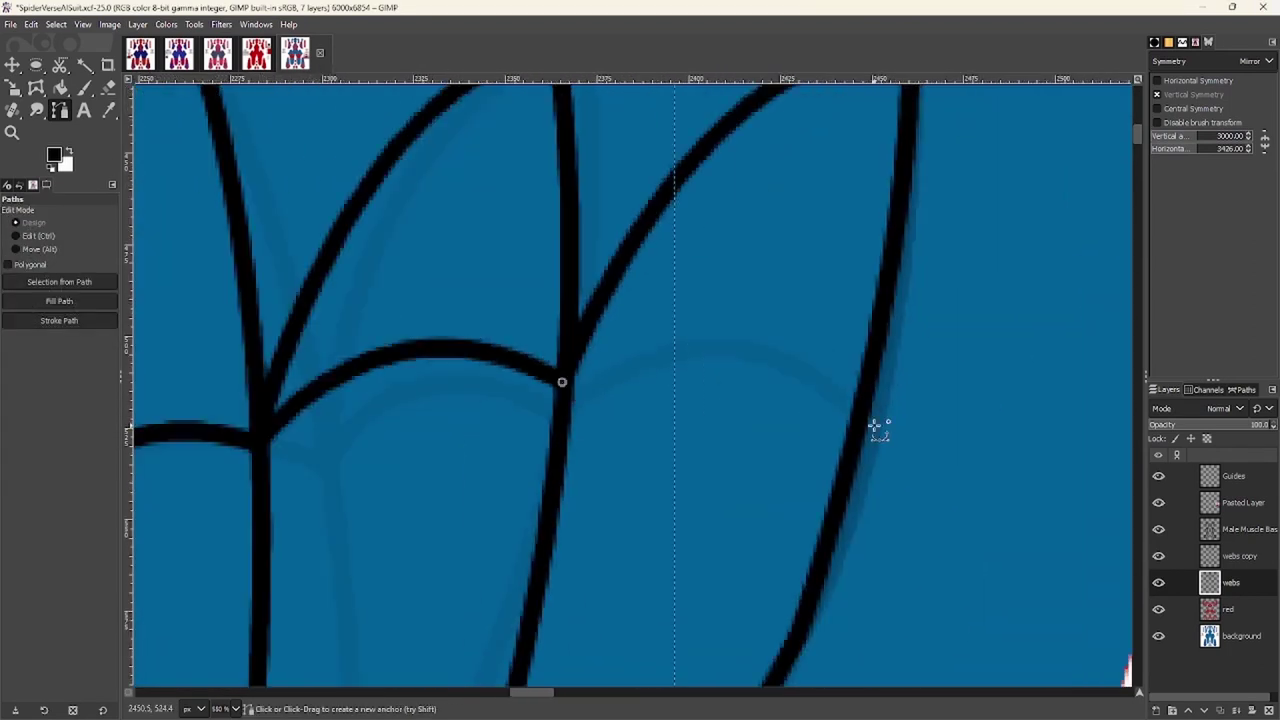
left_click(59, 320)
key("1")
Draw another arc segment between strands and stroke it in black
mouse_move(429, 234)
left_mouse_down()
mouse_move(478, 352)
mouse_move(366, 249)
left_mouse_up()
scroll(674, 434, "up", 5)
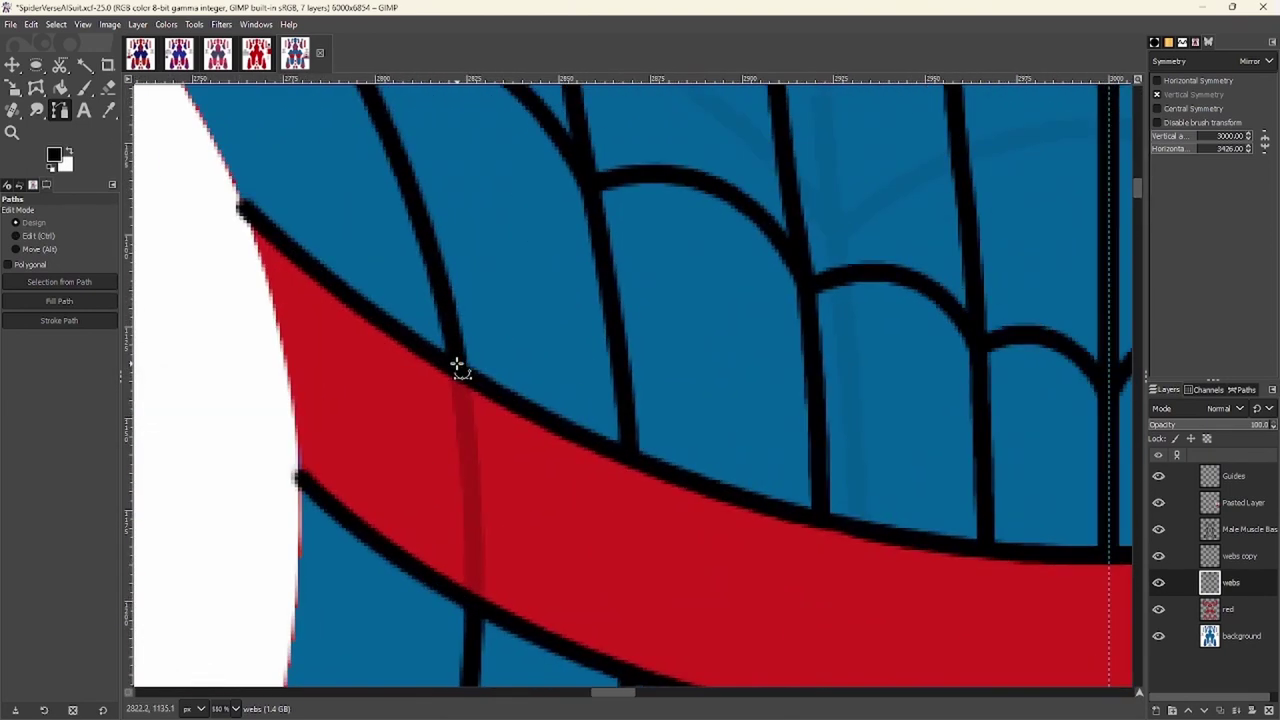
left_click(59, 320)
key("1")
Draw the next row of arcs on the sleeve and stroke them into black web lines
left_click_drag(372, 395, 509, 343)
scroll(480, 353, "up", 3)
scroll(480, 353, "up", 1)
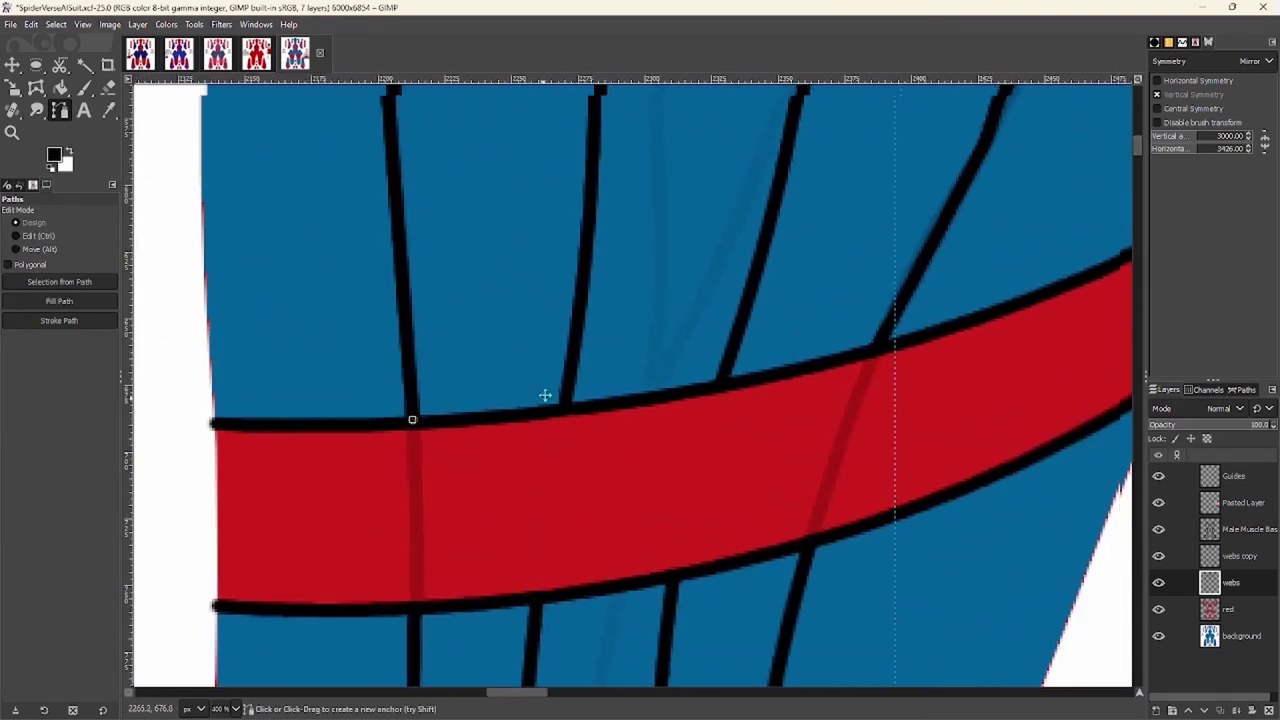
scroll(670, 372, "up", 3)
scroll(660, 365, "right", 2)
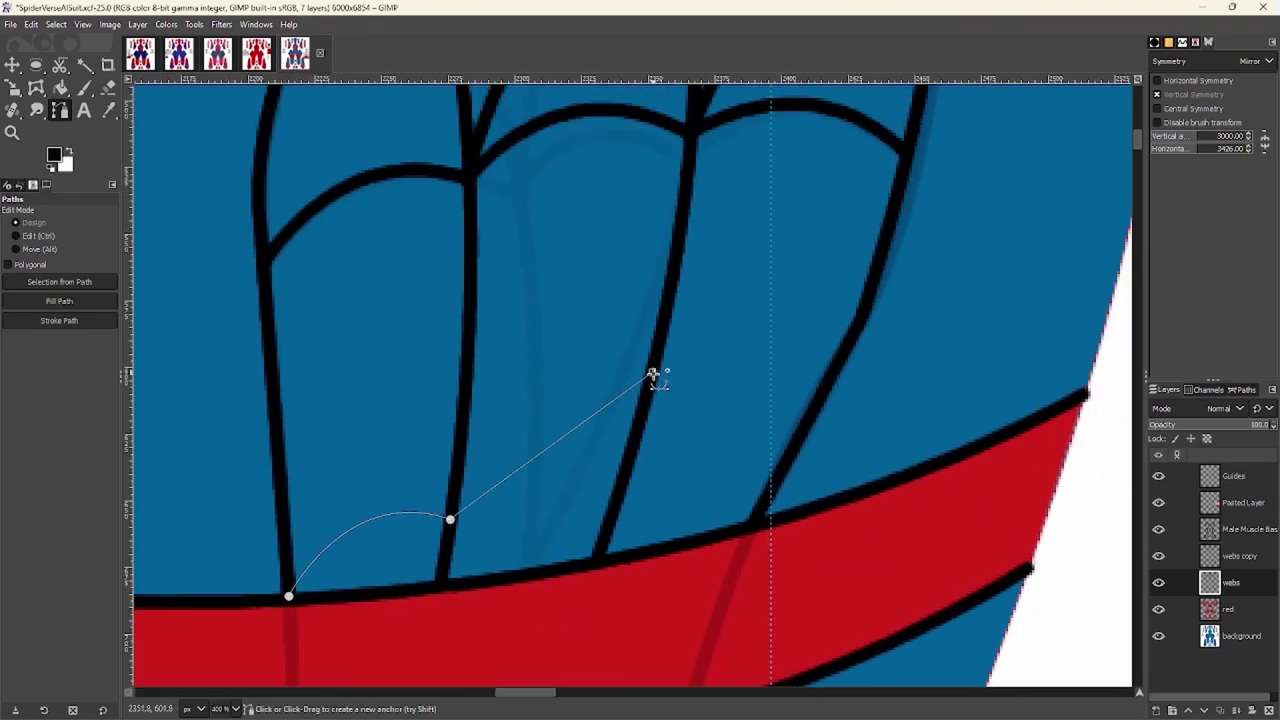
scroll(655, 372, "right", 2)
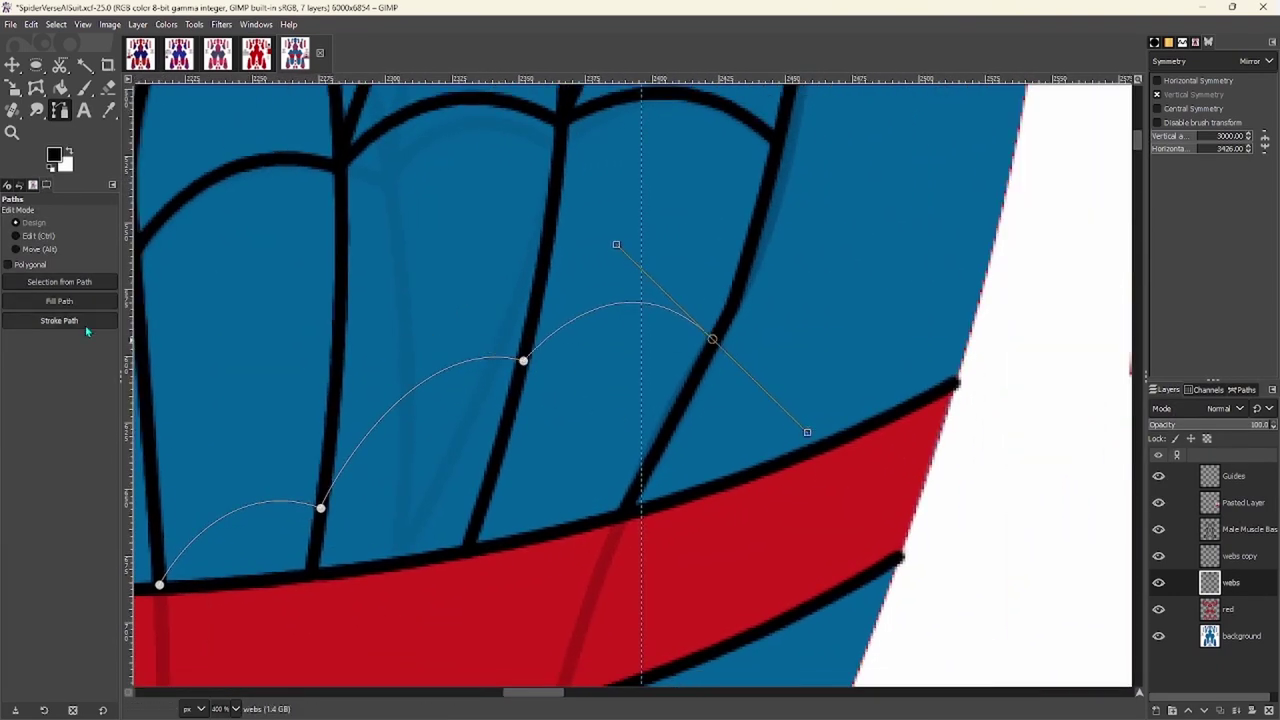
scroll(297, 391, "down", 5)
scroll(354, 289, "up", 2)
scroll(354, 289, "down", 2)
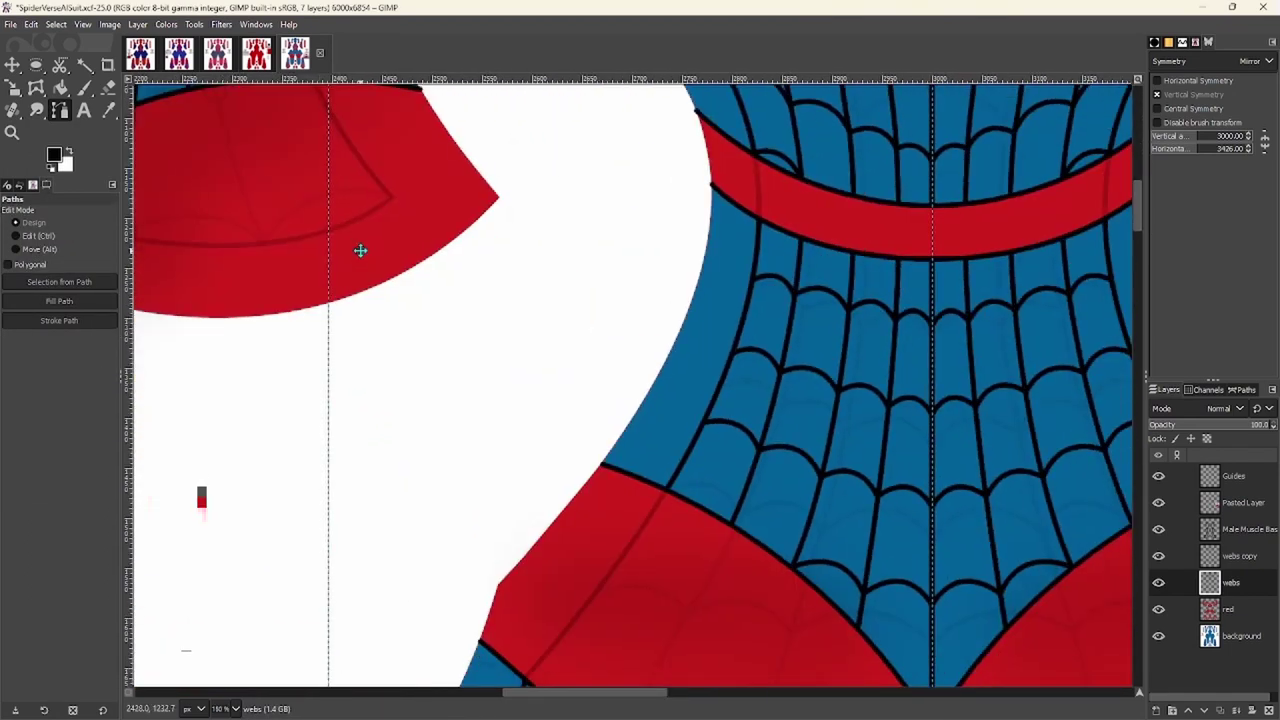
scroll(360, 249, "up", 2)
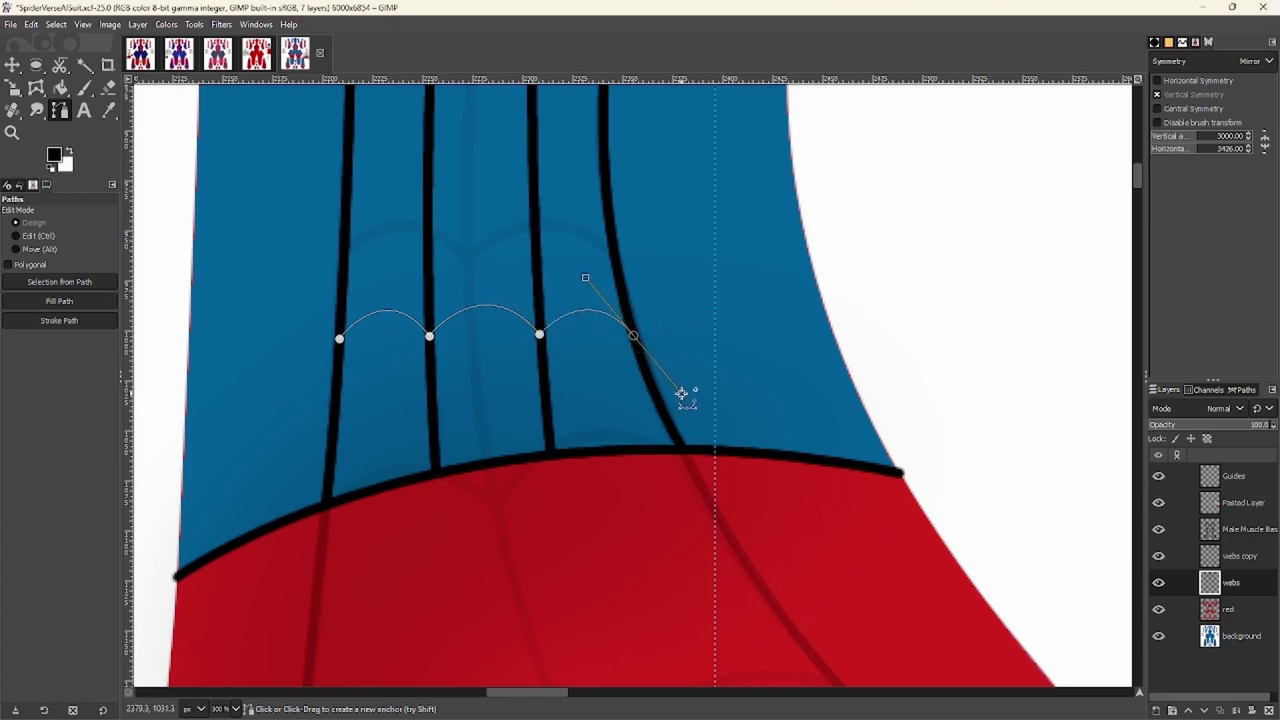
left_click(59, 320, "shift")
scroll(537, 400, "down", 3)
scroll(484, 330, "up", 1)
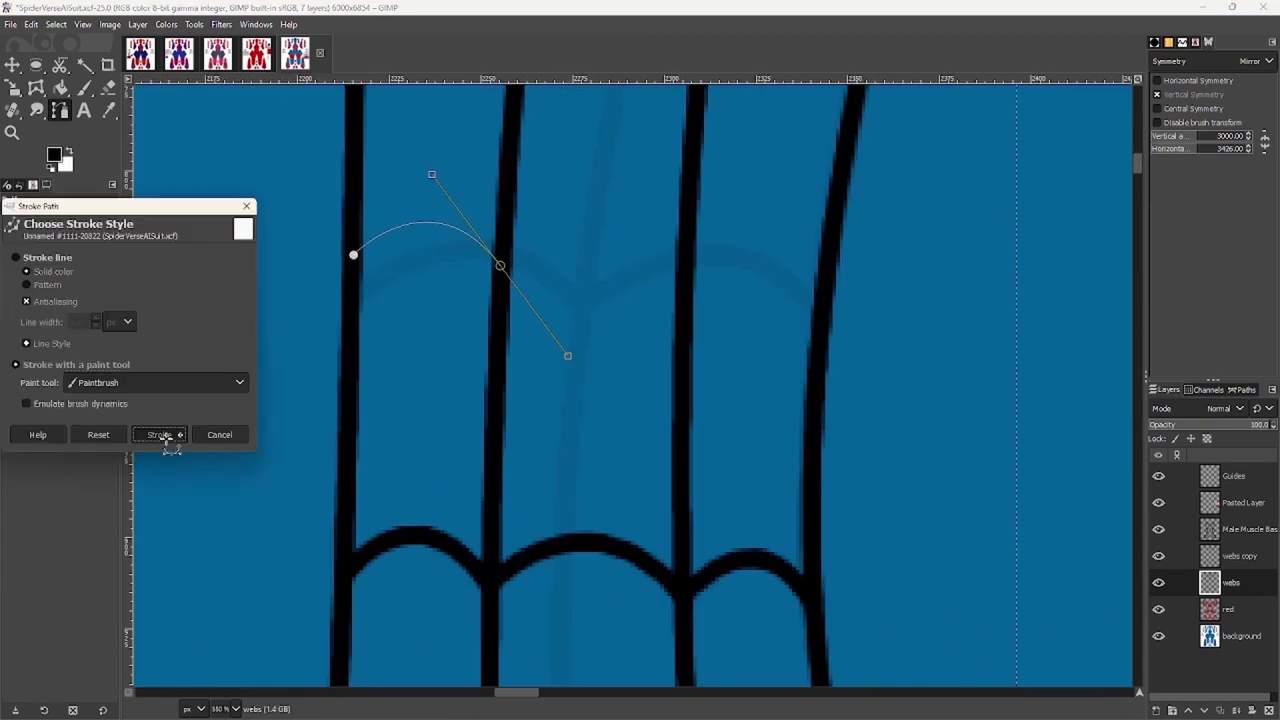
left_click(166, 437)
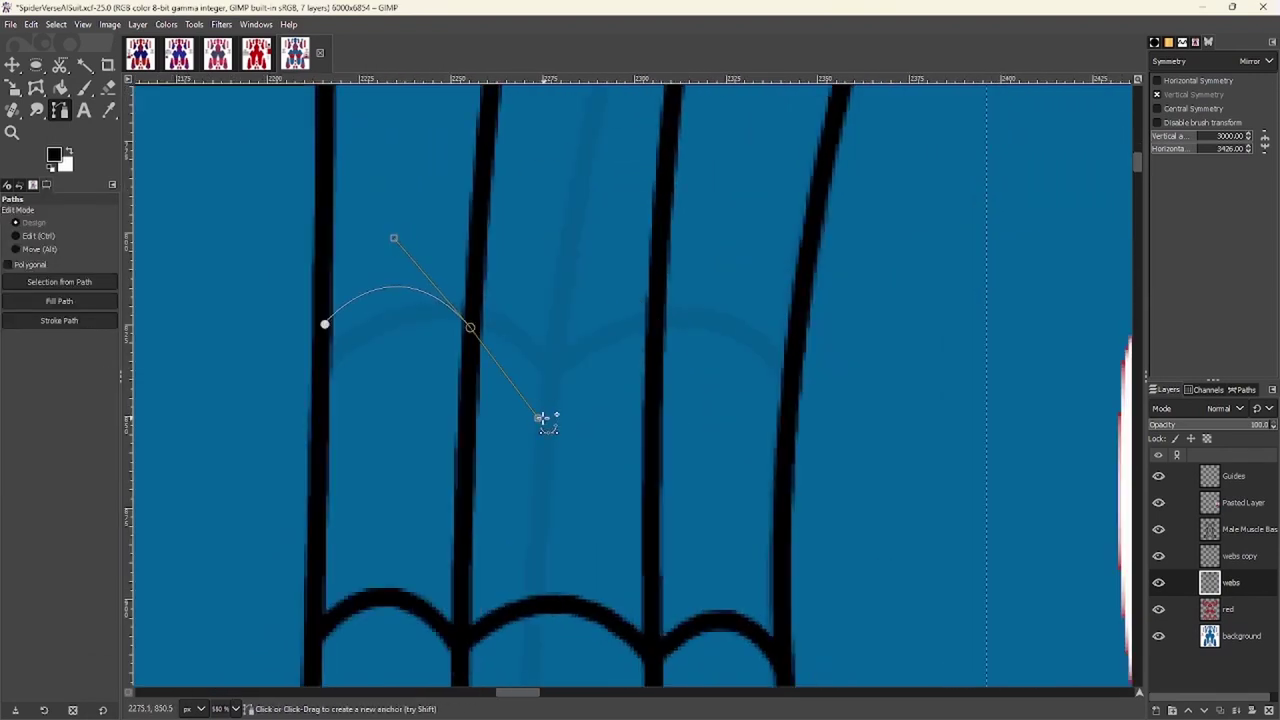
Add curved anchors on the next strand and past the last strand for a new arc
left_click_drag(653, 320, 763, 423)
scroll(629, 400, "down", 1)
scroll(629, 400, "up", 1)
left_click_drag(688, 381, 754, 480)
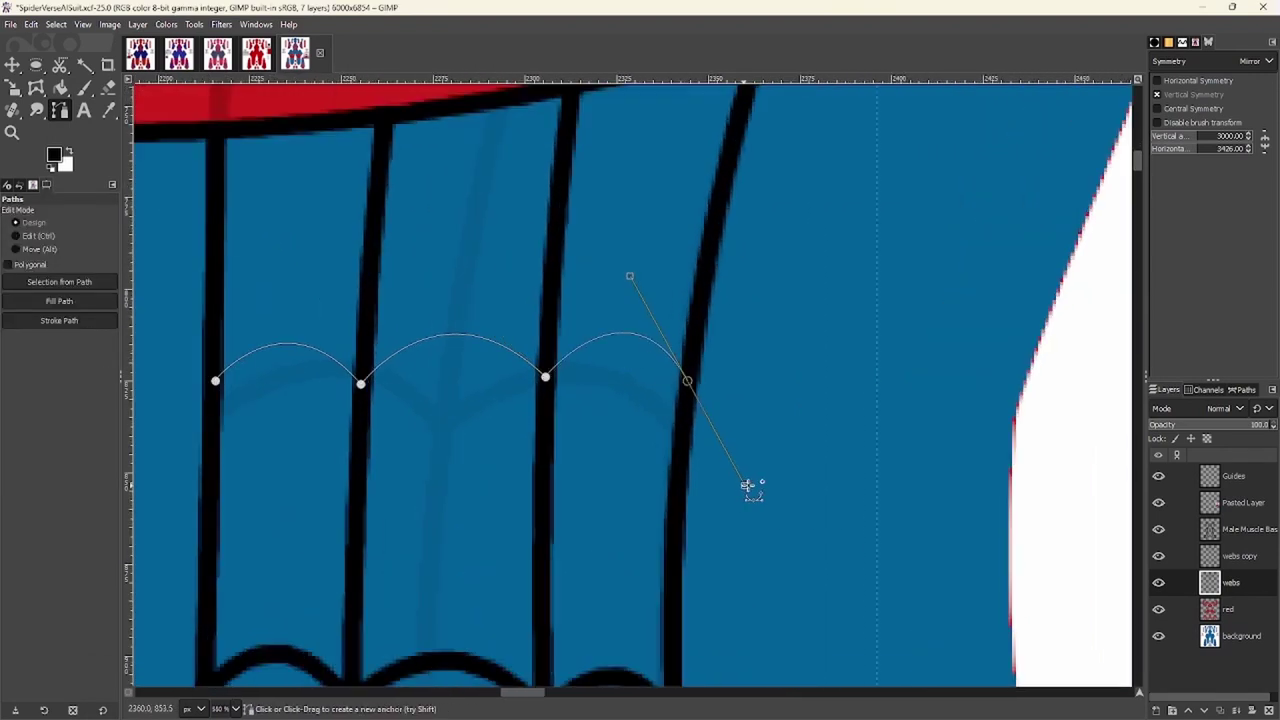
scroll(300, 420, "down", 8)
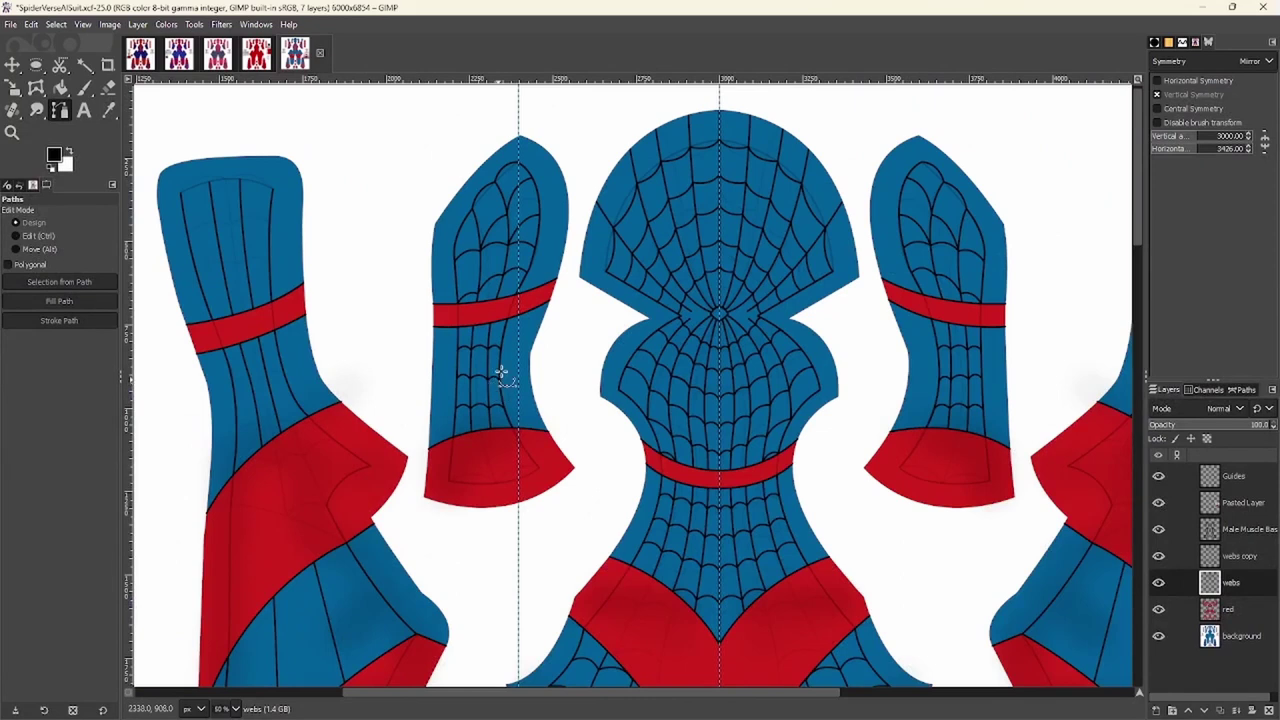
Curve new anchors onto the next web strands of the arm panel
scroll(450, 360, "left", 2)
scroll(398, 348, "down", 1)
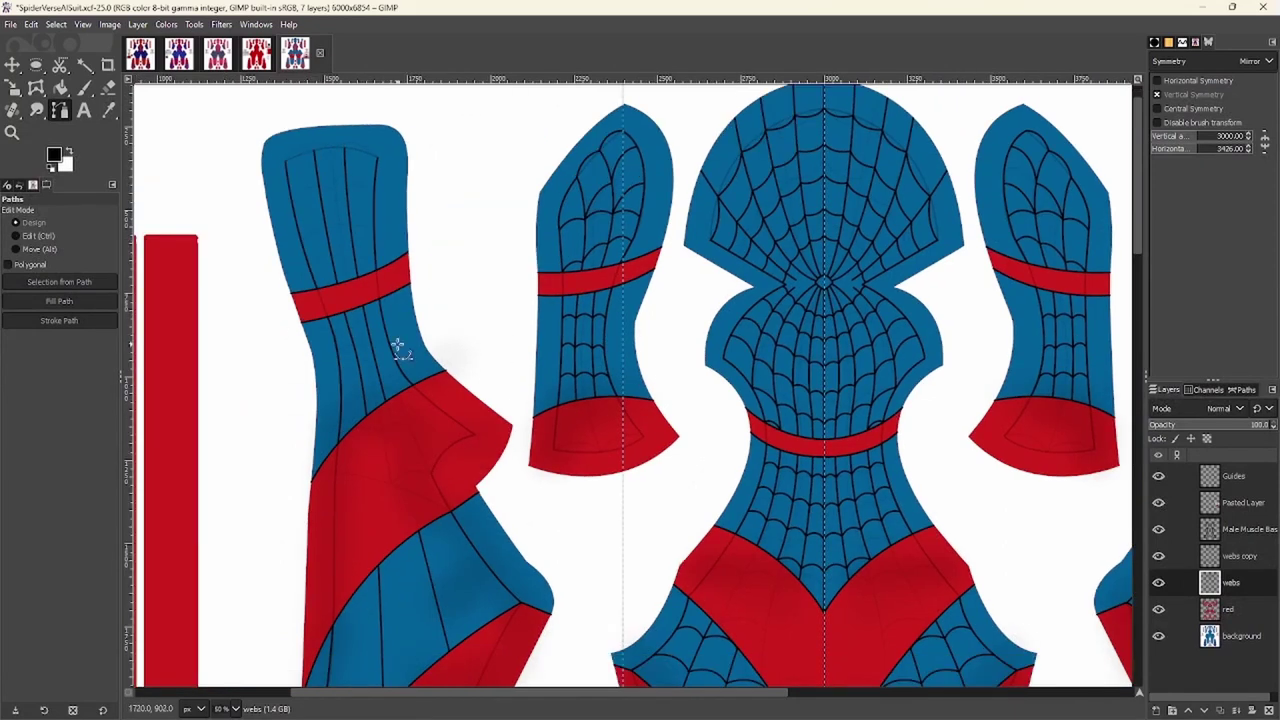
scroll(398, 348, "down", 1)
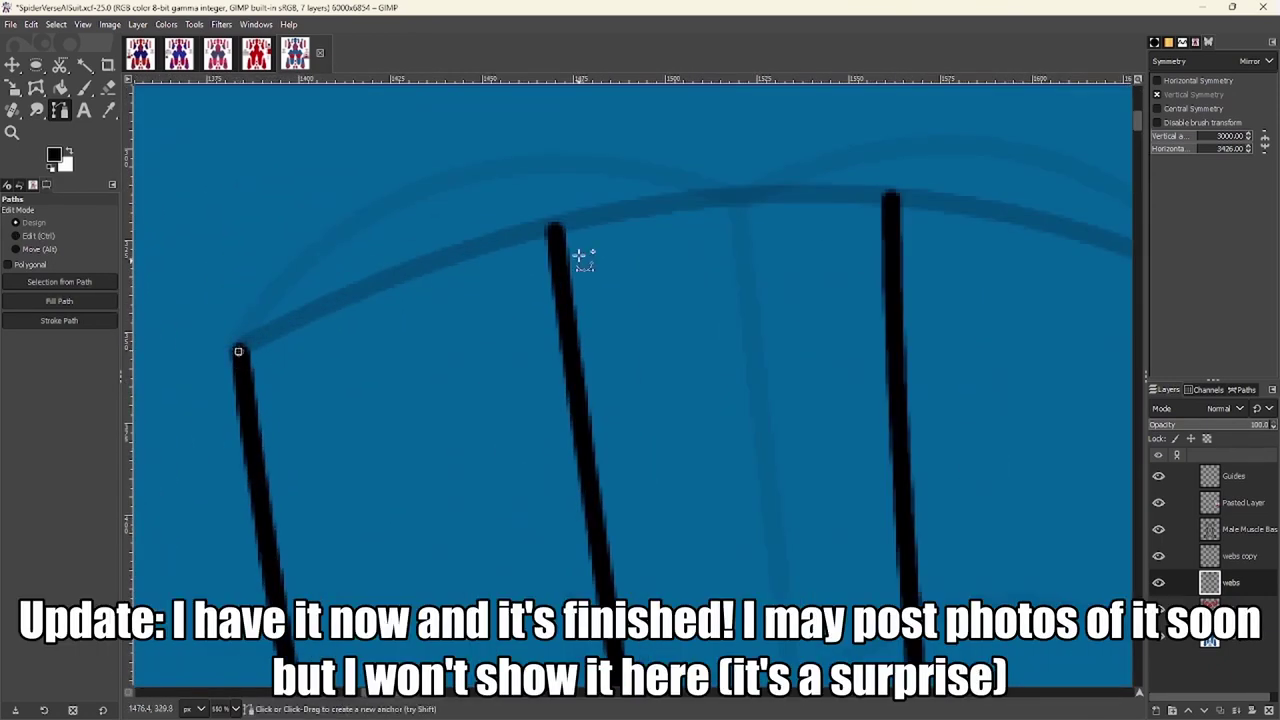
left_click_drag(553, 231, 785, 325)
scroll(600, 240, "right", 5)
scroll(600, 240, "up", 1)
left_click_drag(625, 250, 825, 375)
scroll(777, 357, "right", 4)
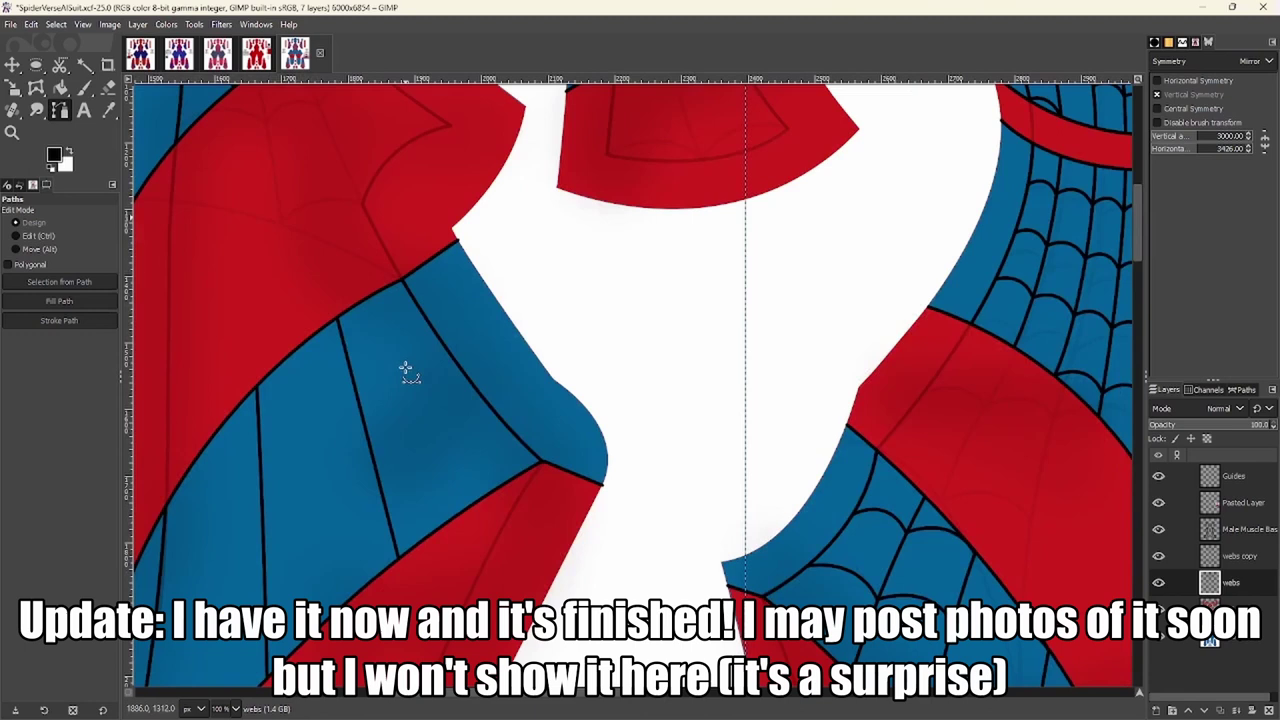
scroll(406, 366, "up", 2)
scroll(384, 310, "down", 3)
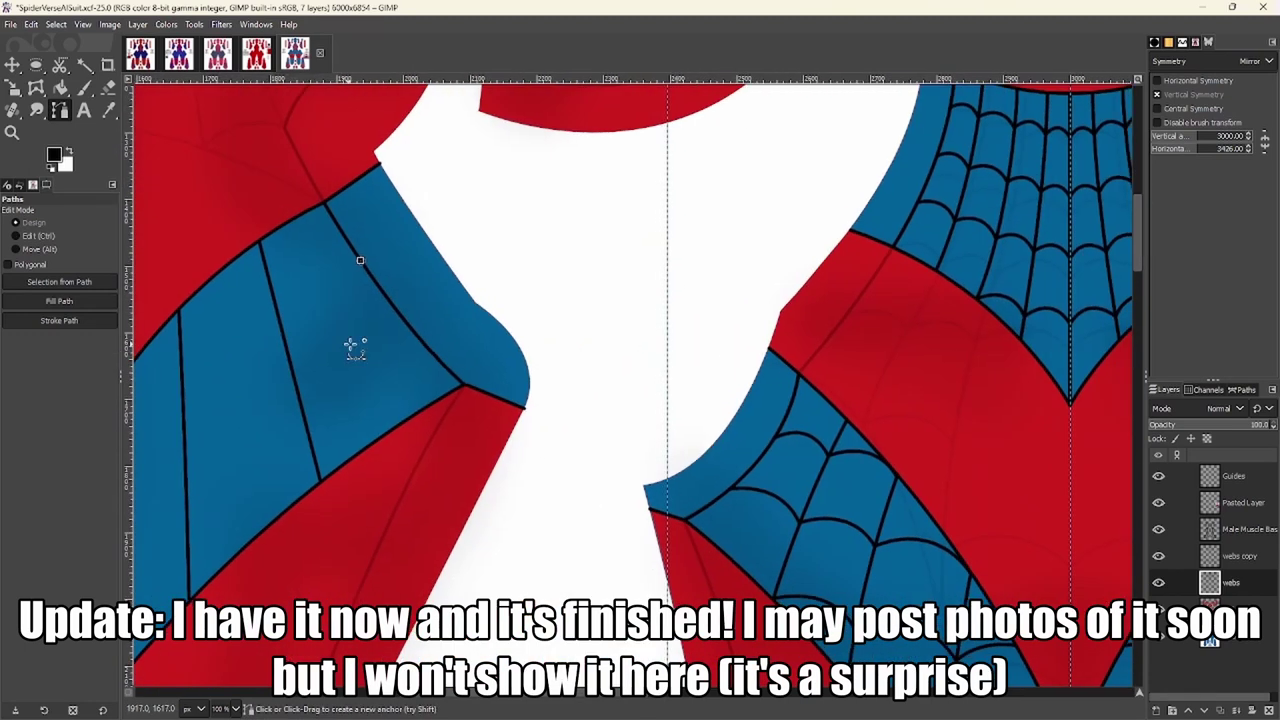
scroll(356, 347, "up", 5)
Link a curved anchor to the existing one and stroke the path as a black web line
left_click_drag(471, 303, 357, 457)
scroll(557, 375, "down", 4)
scroll(557, 375, "up", 4)
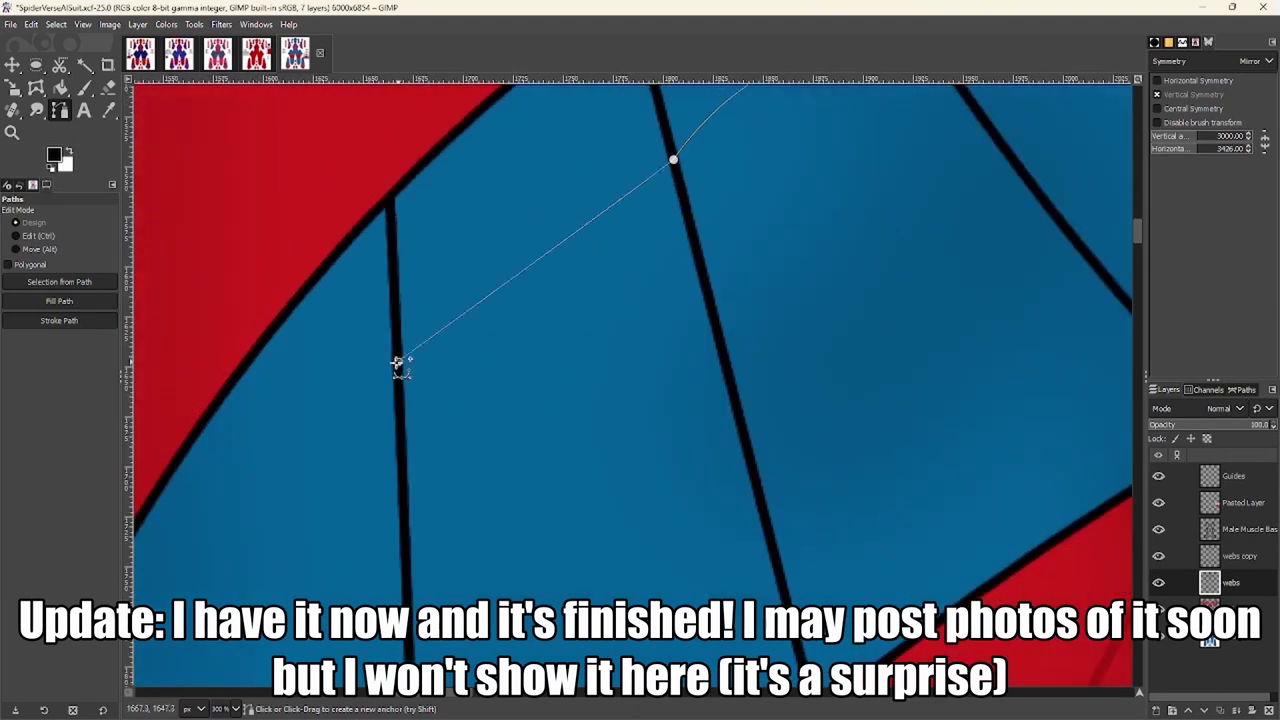
scroll(340, 372, "down", 2)
scroll(340, 372, "left", 3)
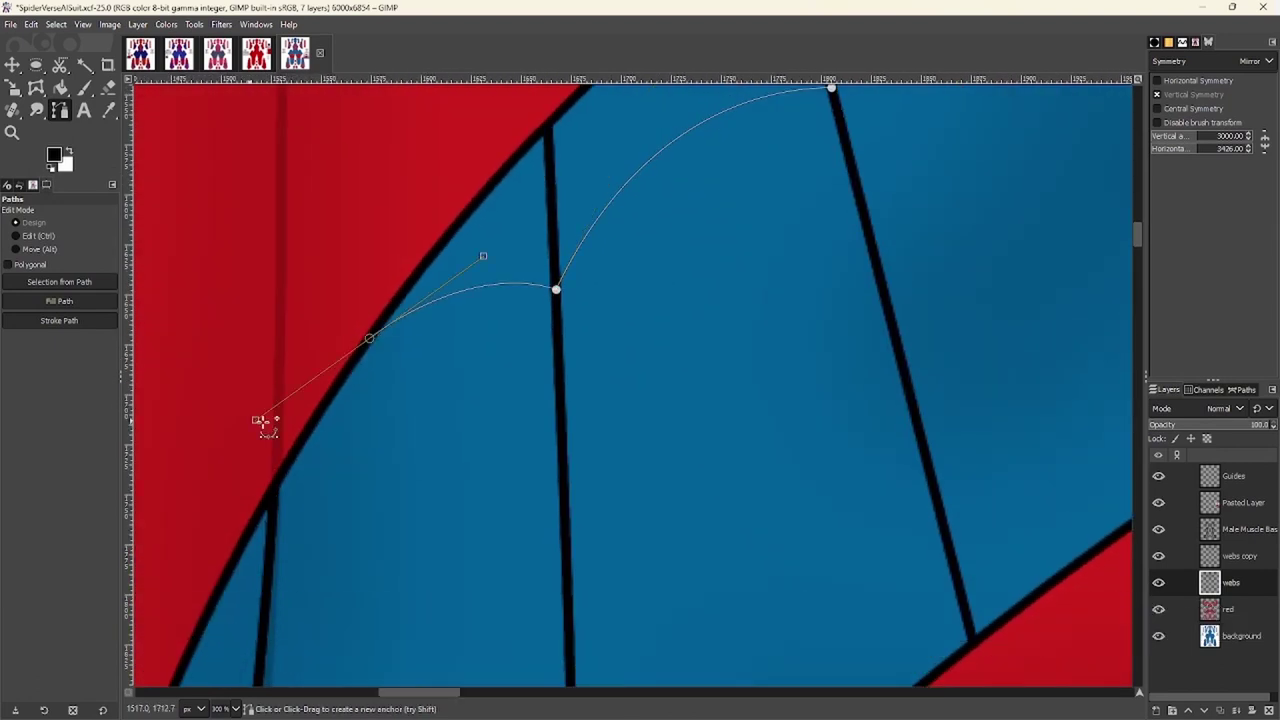
left_click(59, 320, "shift")
scroll(617, 457, "up", 2)
scroll(523, 314, "down", 2)
scroll(355, 437, "up", 1)
Add a curved anchor on the shoulder strand and stroke that path in black
left_click_drag(366, 410, 355, 437)
scroll(480, 366, "down", 2)
scroll(491, 346, "up", 2)
scroll(431, 457, "down", 2)
scroll(431, 457, "left", 2)
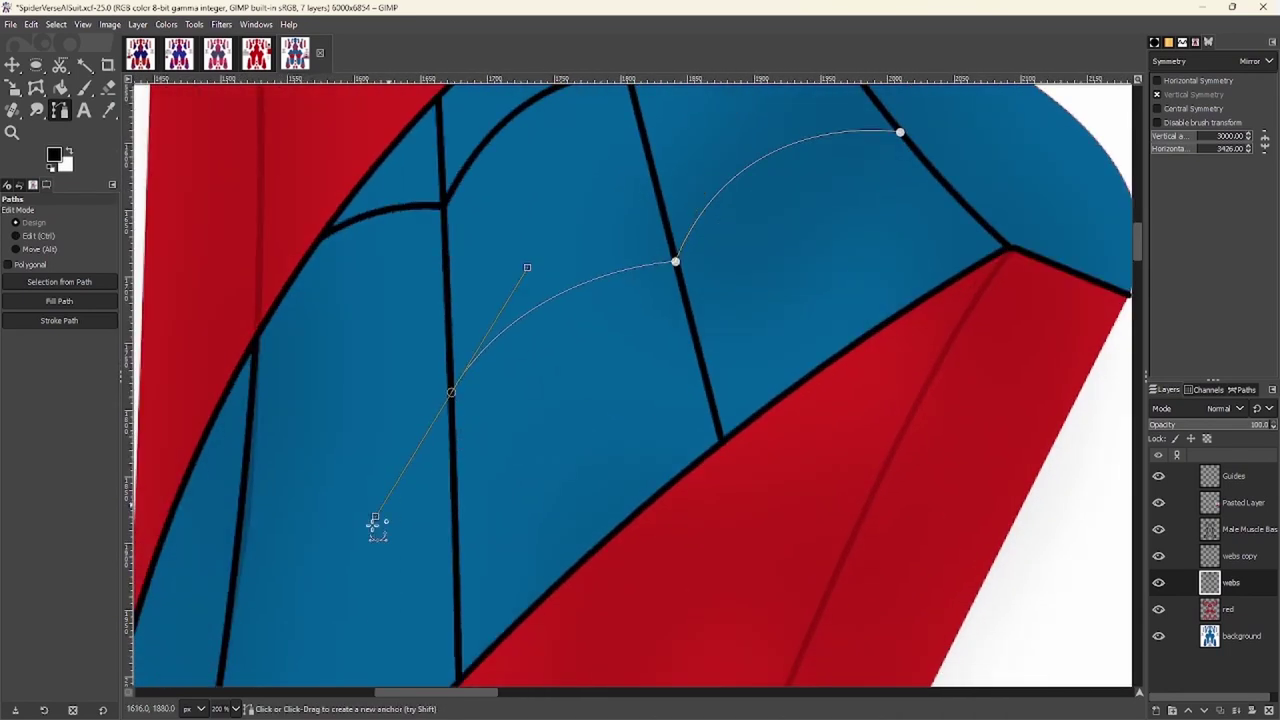
scroll(440, 400, "down", 2)
scroll(480, 330, "up", 2)
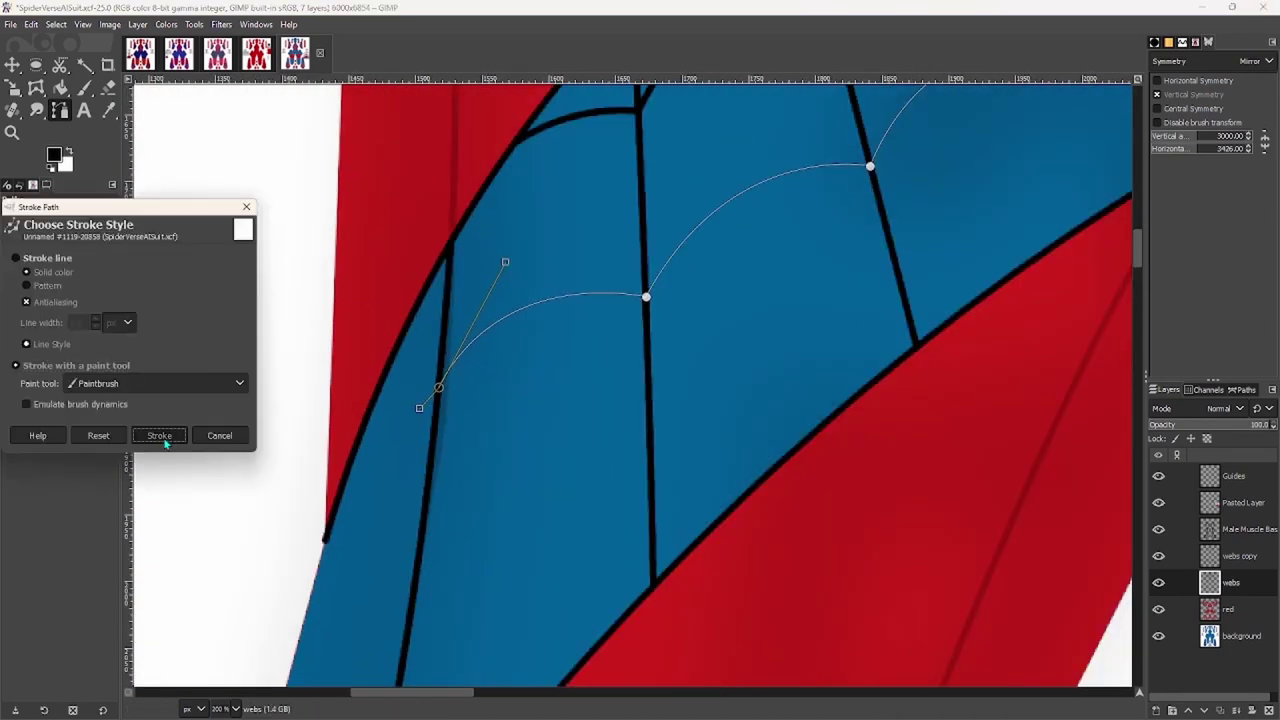
scroll(531, 417, "down", 2)
scroll(689, 357, "up", 3)
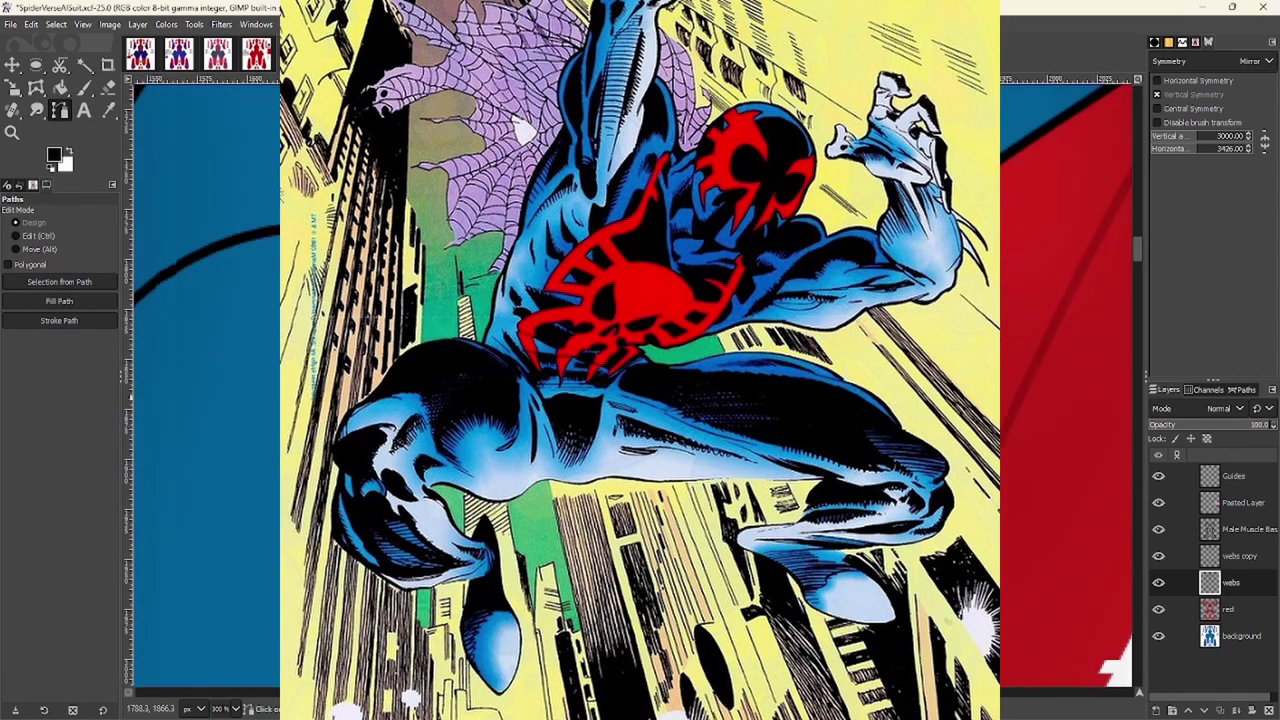
scroll(640, 380, "down", 1)
scroll(640, 380, "up", 1)
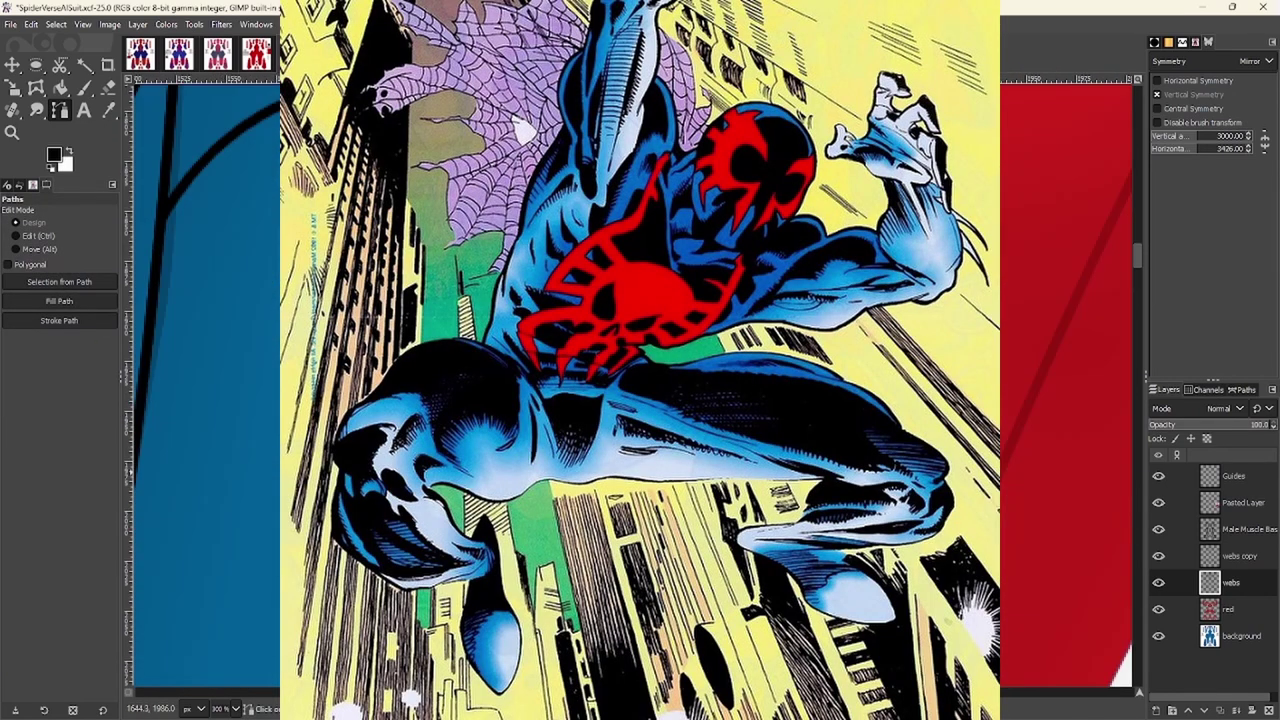
scroll(640, 380, "down", 1)
left_click(59, 320)
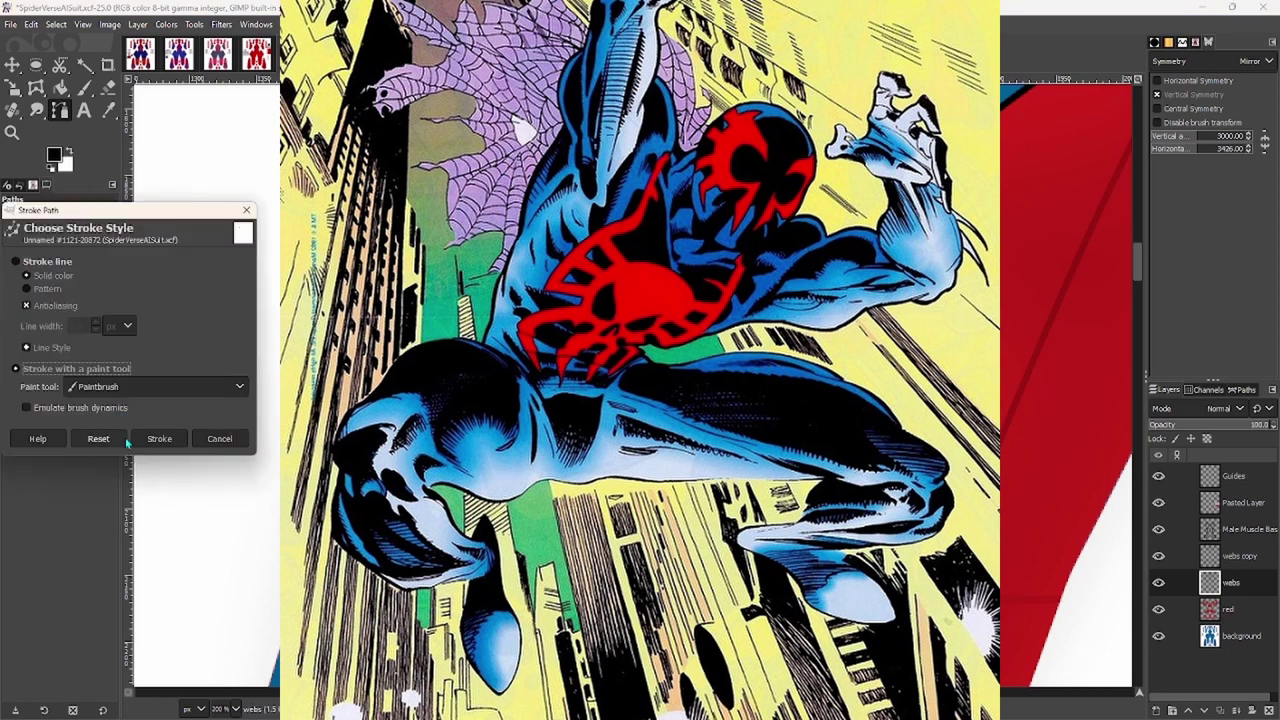
left_click(157, 437)
scroll(390, 432, "up", 1)
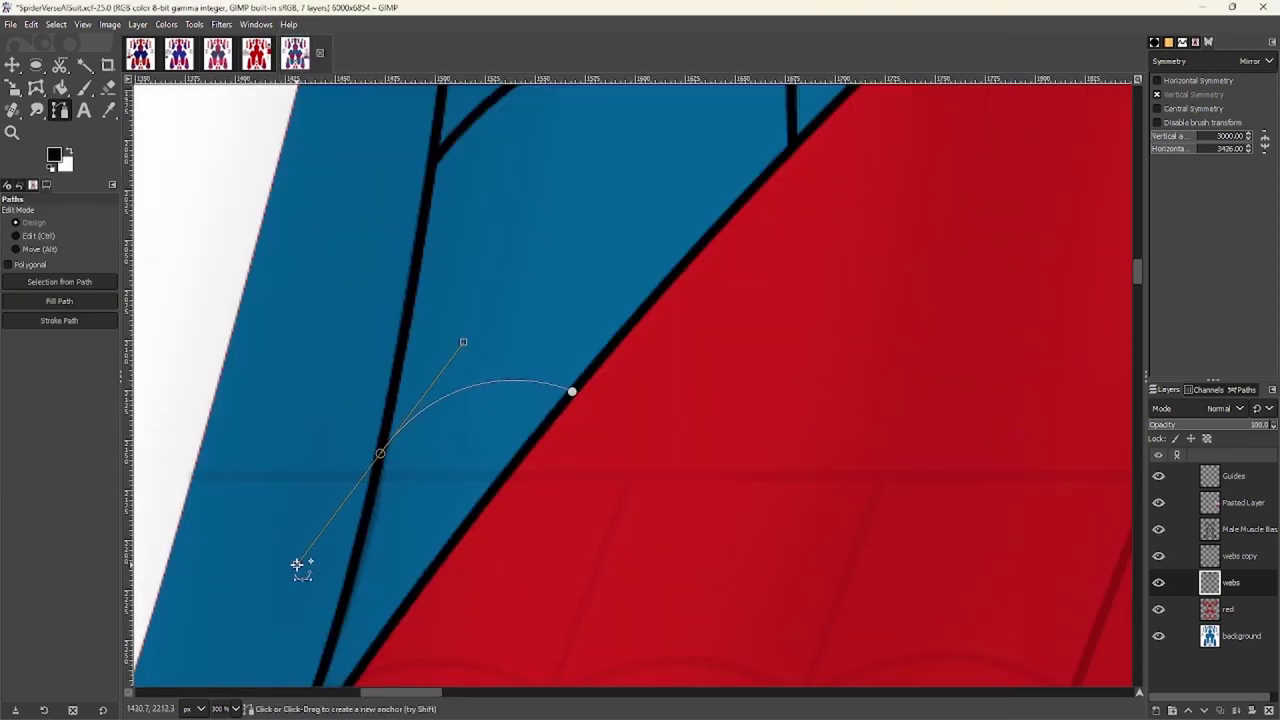
Stroke the two-segment arc path in black with the Paintbrush
left_click(59, 320)
left_click(160, 446)
scroll(394, 486, "down", 3)
scroll(411, 278, "up", 2)
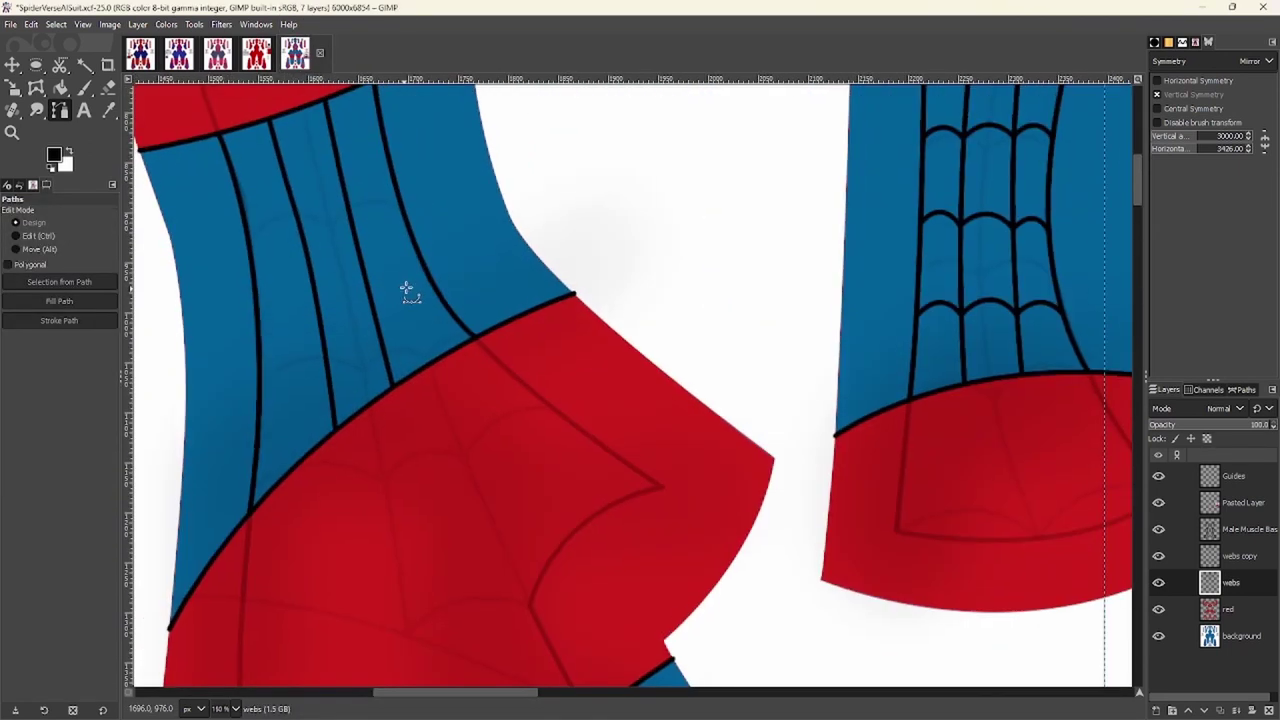
scroll(411, 278, "up", 3)
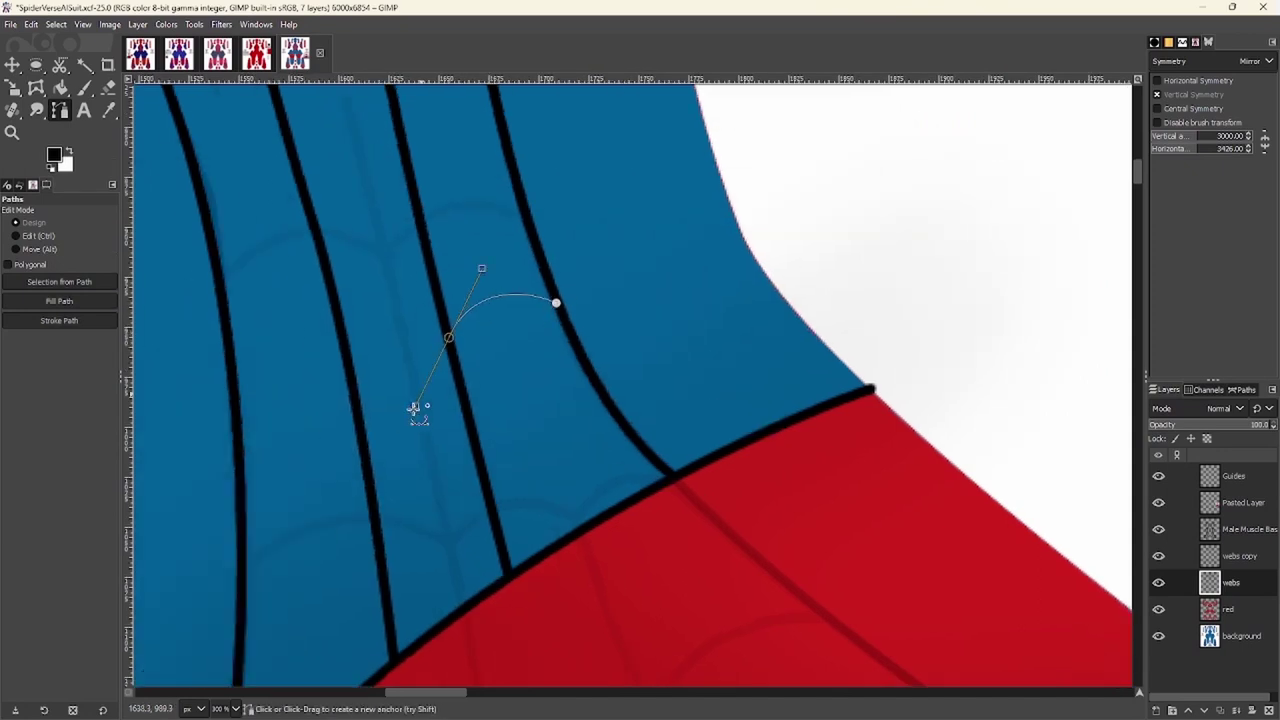
scroll(431, 335, "down", 1)
scroll(431, 335, "left", 1)
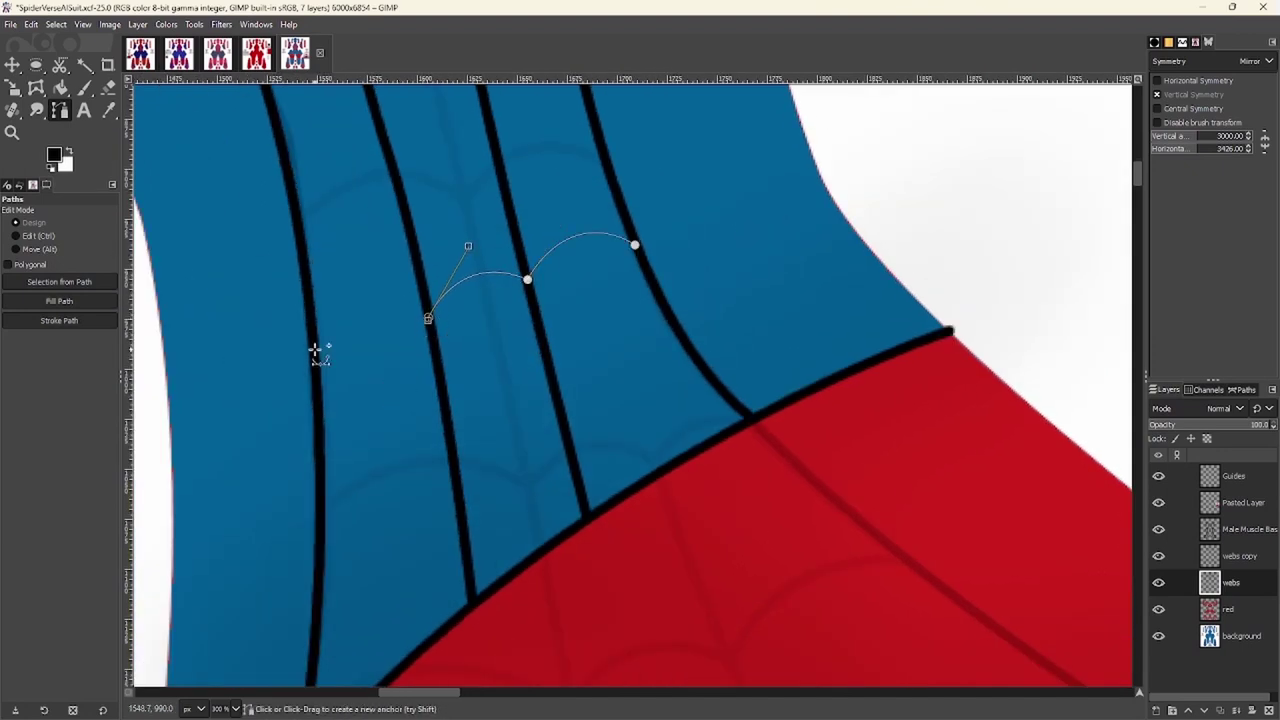
left_click(104, 320, "shift")
scroll(568, 395, "up", 1)
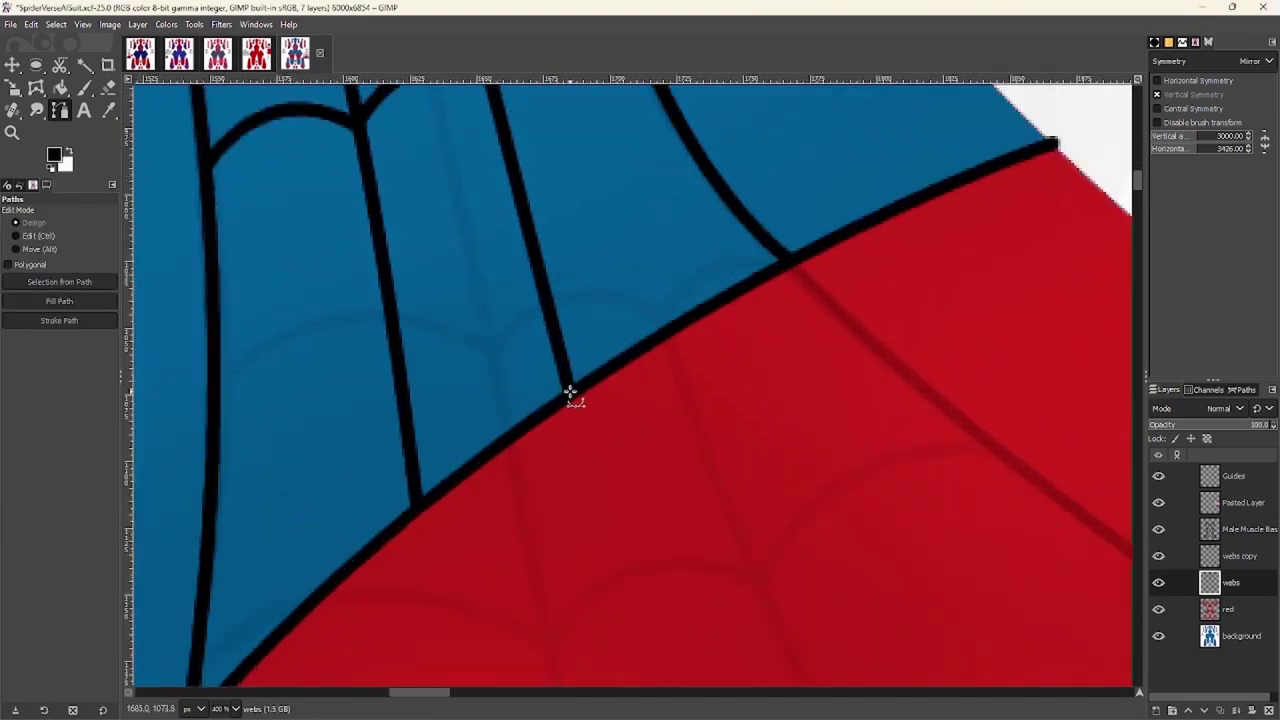
Start a new arc at a web-line junction and stroke it in black
left_click(570, 391)
scroll(570, 392, "down", 1)
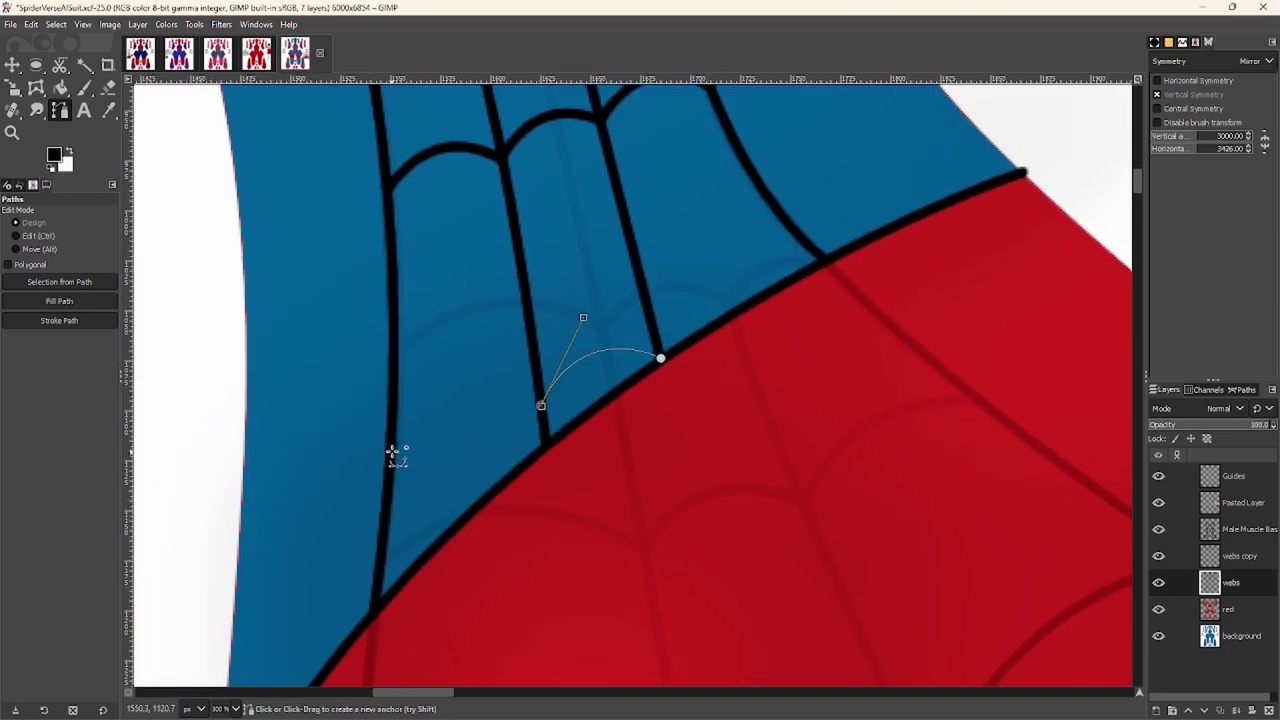
left_click(93, 321, "shift")
scroll(423, 313, "down", 3)
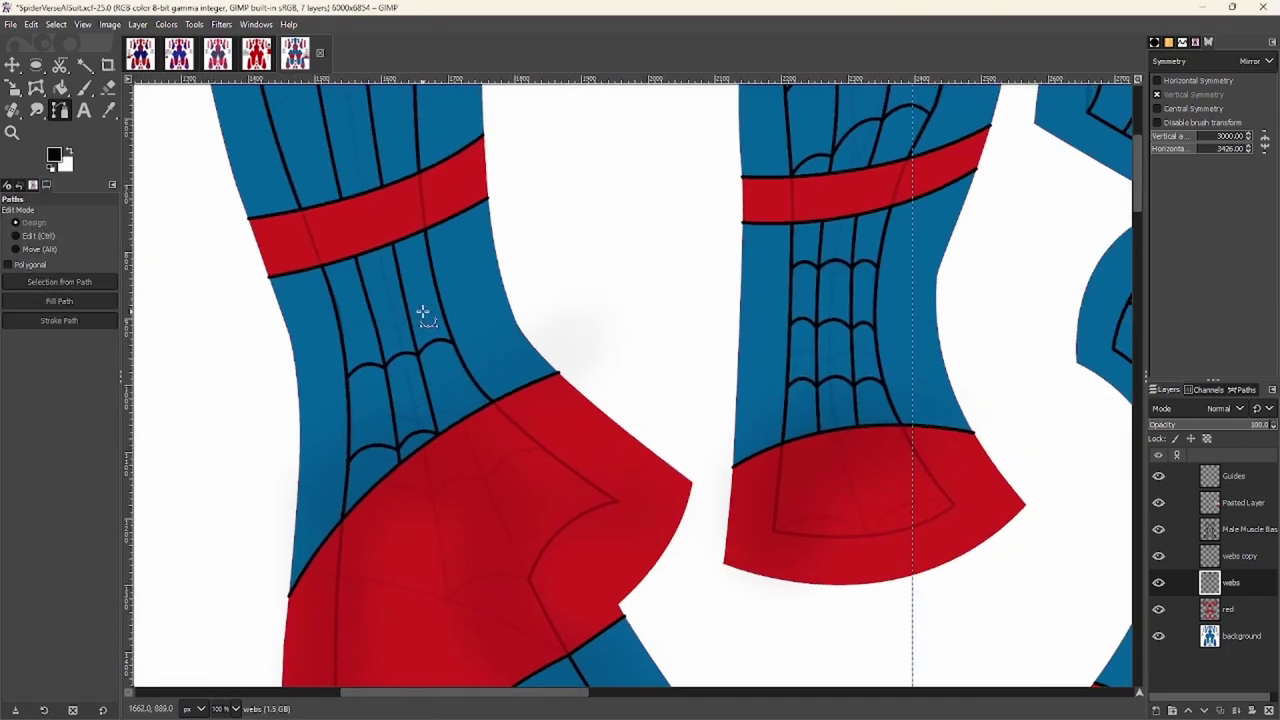
On the right leg piece, draw an upward arc between two web lines and stroke it black
mouse_move(426, 316)
left_mouse_down()
mouse_move(413, 318)
mouse_move(427, 320)
left_mouse_up()
left_click_drag(505, 308, 500, 429)
scroll(349, 297, "up", 1)
left_click_drag(348, 288, 425, 237)
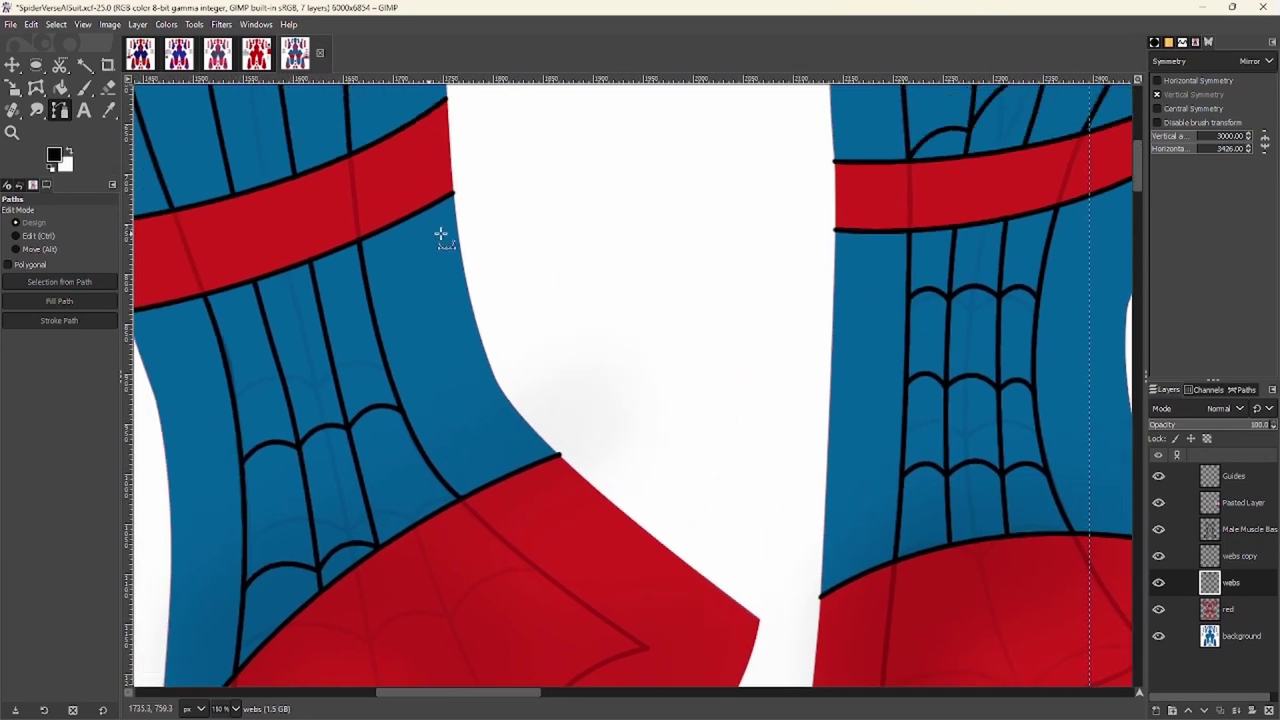
left_click_drag(330, 95, 266, 329)
scroll(923, 300, "up", 3)
scroll(449, 403, "down", 1)
scroll(449, 403, "down", 1)
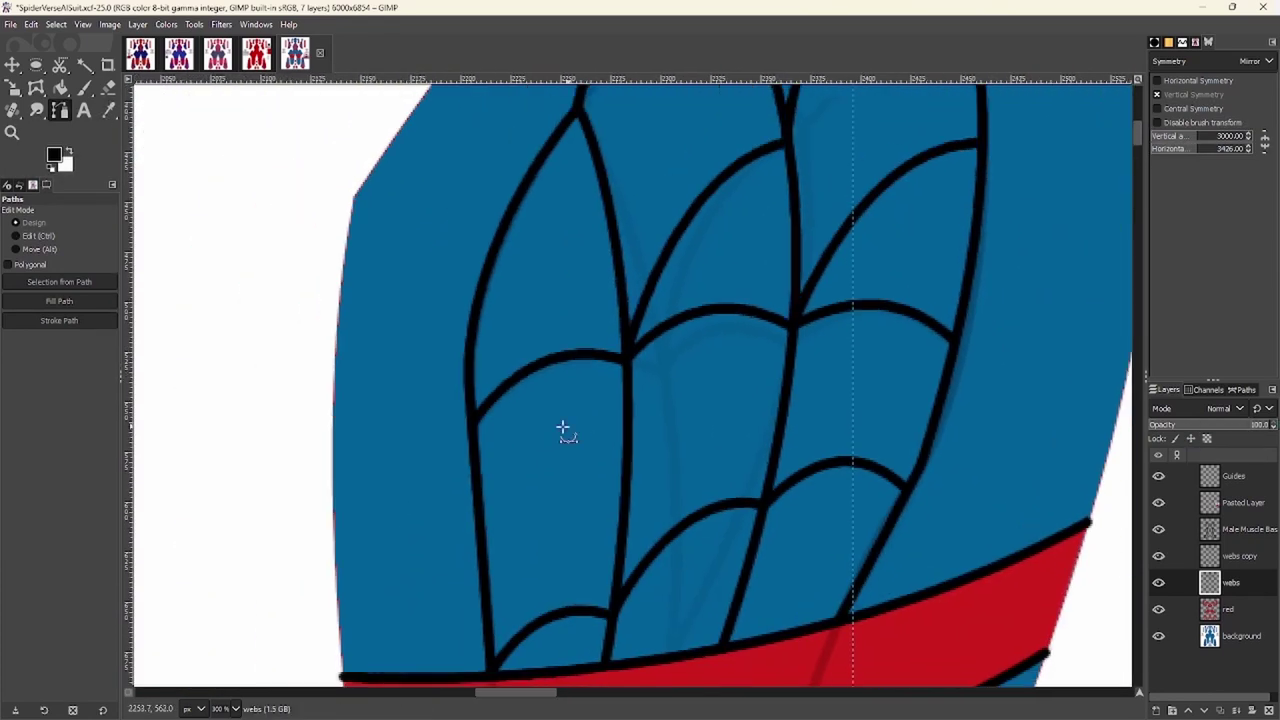
scroll(685, 489, "up", 2)
left_click(523, 340)
left_click(706, 343)
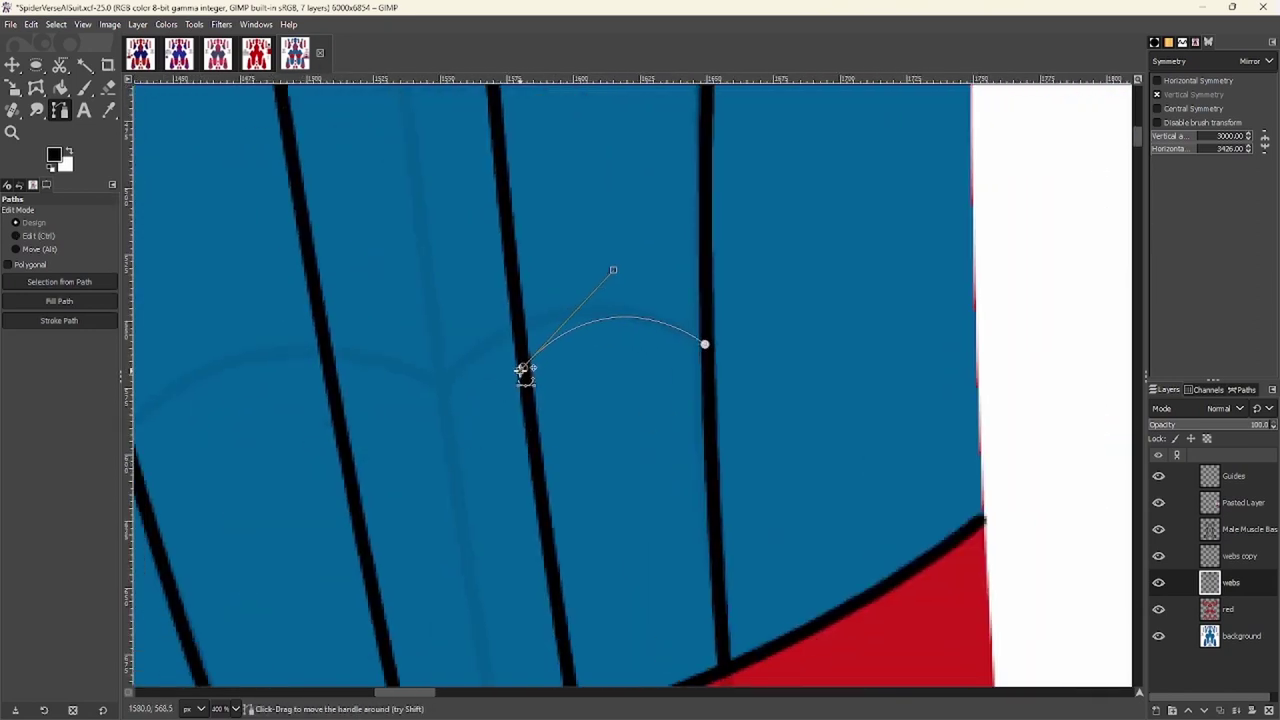
left_click_drag(600, 335, 614, 309)
scroll(474, 343, "left", 3)
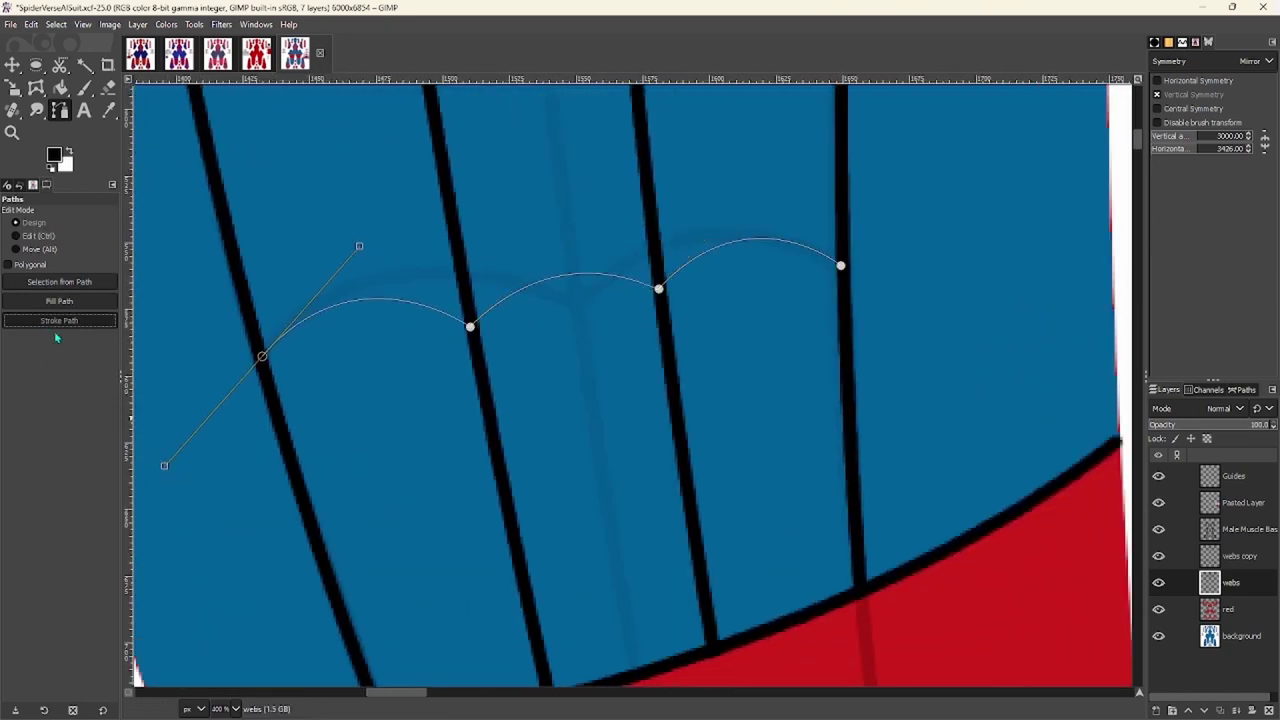
left_click(59, 320)
left_click(160, 449)
Extend the arc path to the left web line and stroke the row in black
scroll(663, 266, "down", 3)
scroll(600, 300, "left", 3)
scroll(537, 346, "up", 2)
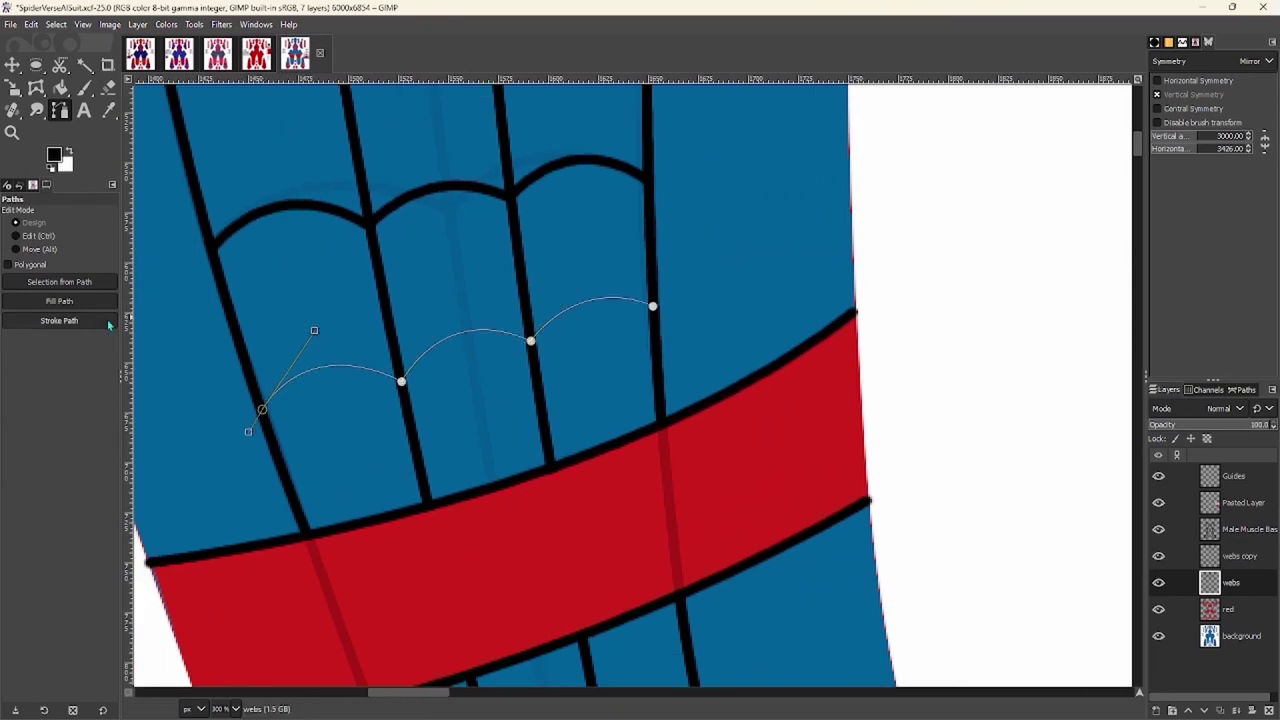
scroll(343, 423, "down", 3)
scroll(443, 266, "up", 2)
scroll(263, 290, "down", 2)
scroll(263, 290, "up", 3)
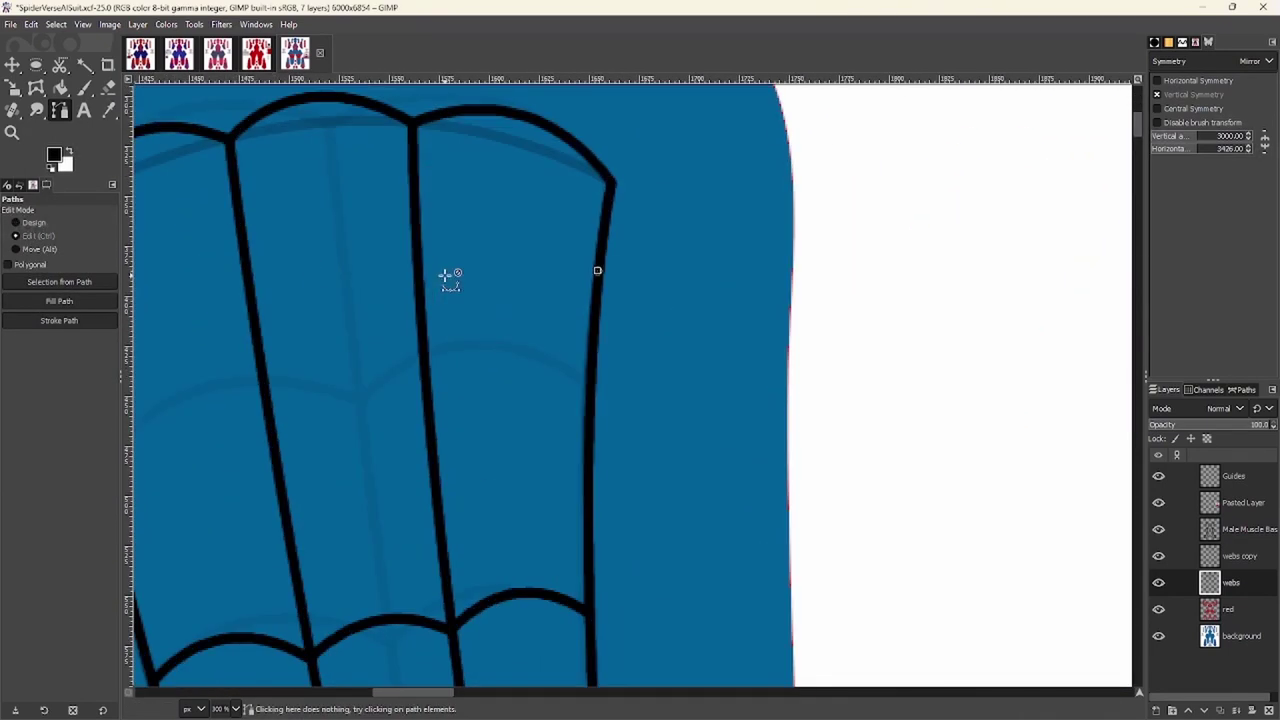
scroll(321, 337, "left", 3)
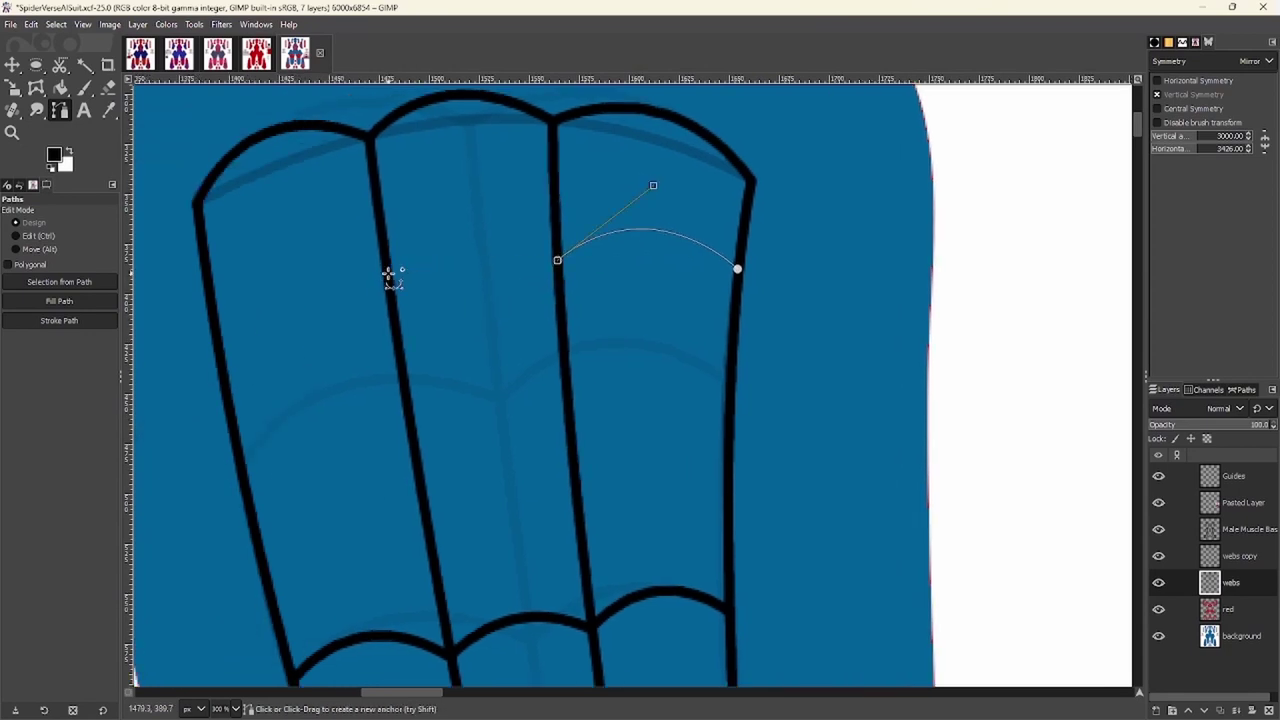
scroll(389, 273, "left", 2)
left_click_drag(329, 316, 337, 291)
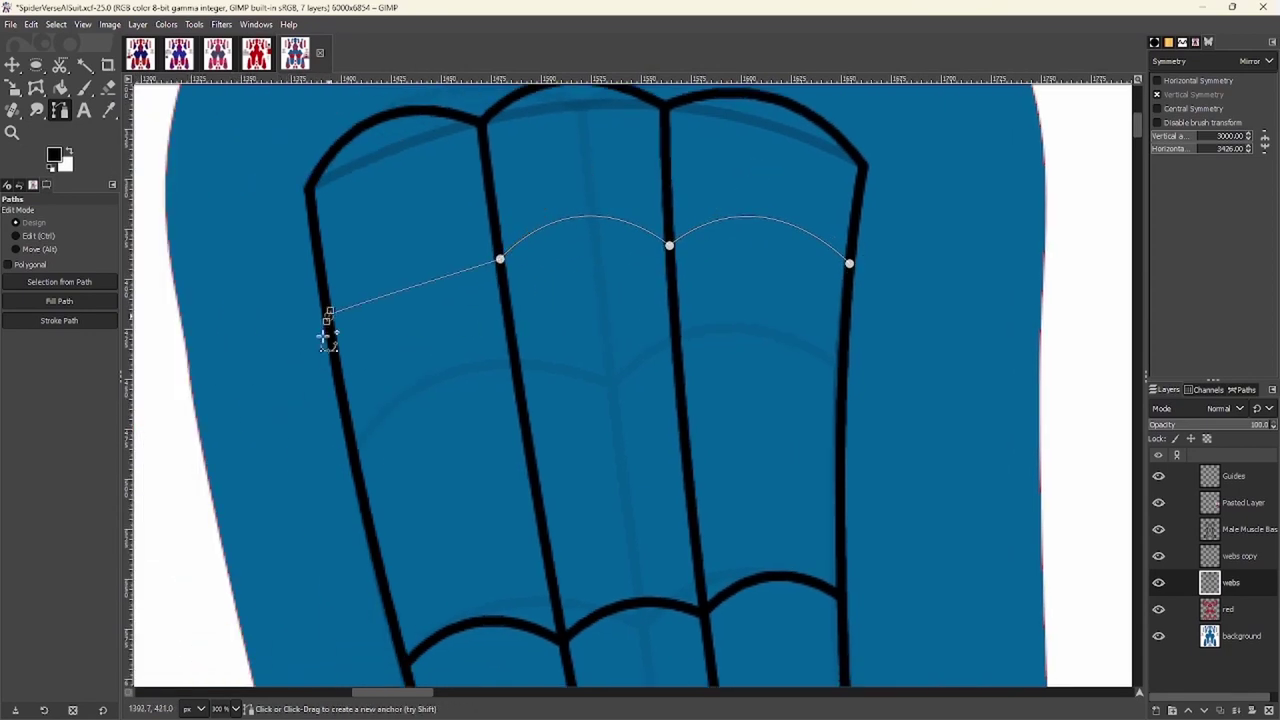
left_click(59, 320)
left_click(155, 437)
Extend the arc path to the next web line, stroke it black, and view at actual size
scroll(151, 346, "down", 3)
scroll(443, 263, "up", 3)
scroll(563, 373, "left", 3)
scroll(565, 370, "left", 3)
scroll(565, 370, "down", 1)
left_click_drag(527, 360, 546, 333)
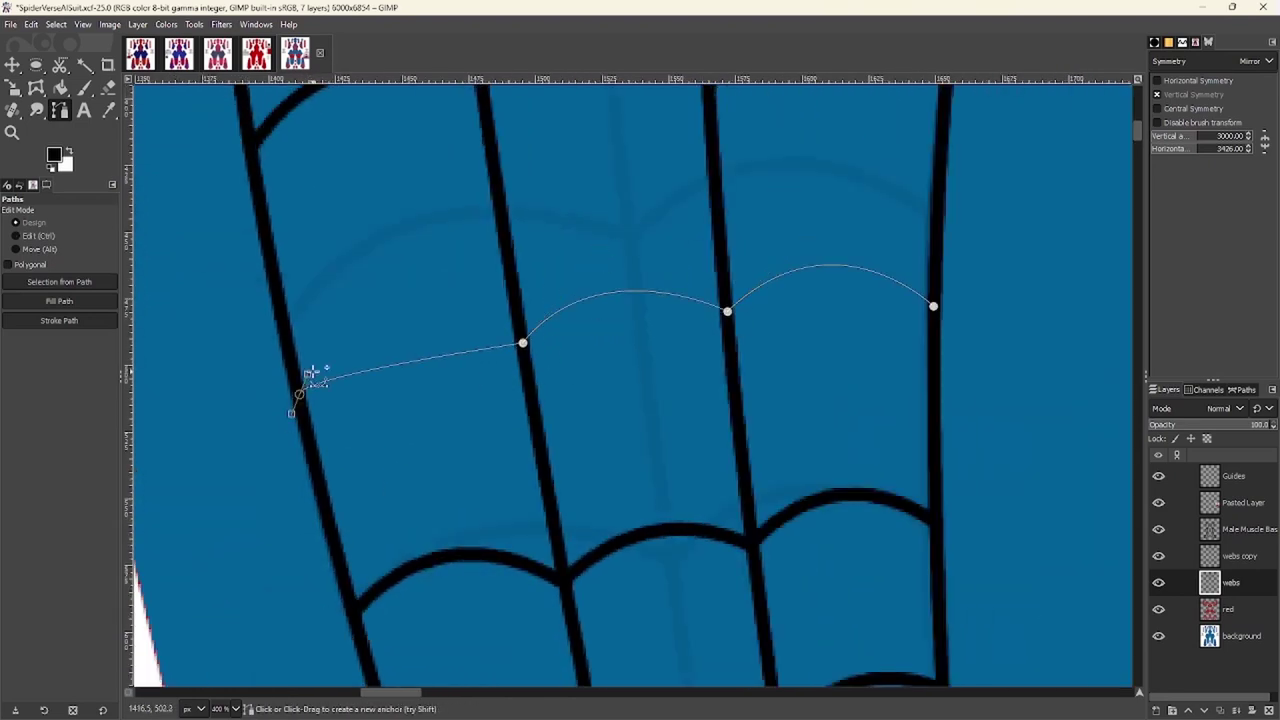
left_click(59, 320)
left_click(192, 430)
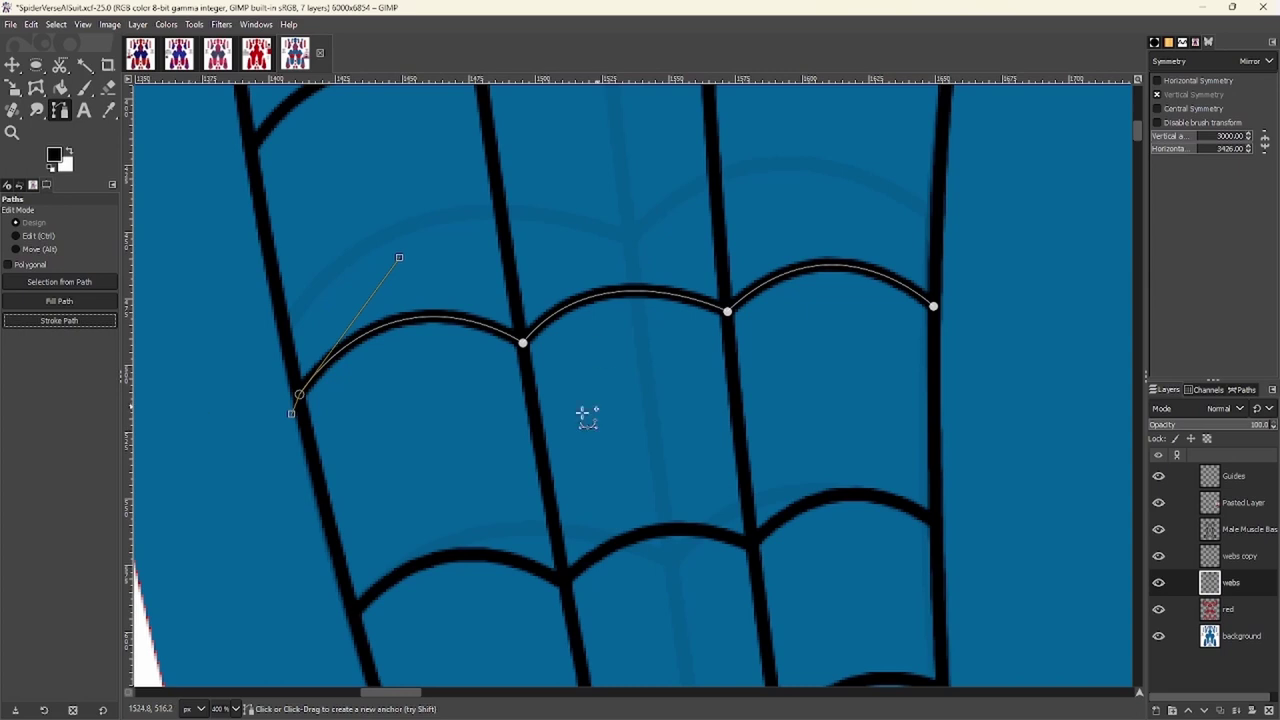
key("1")
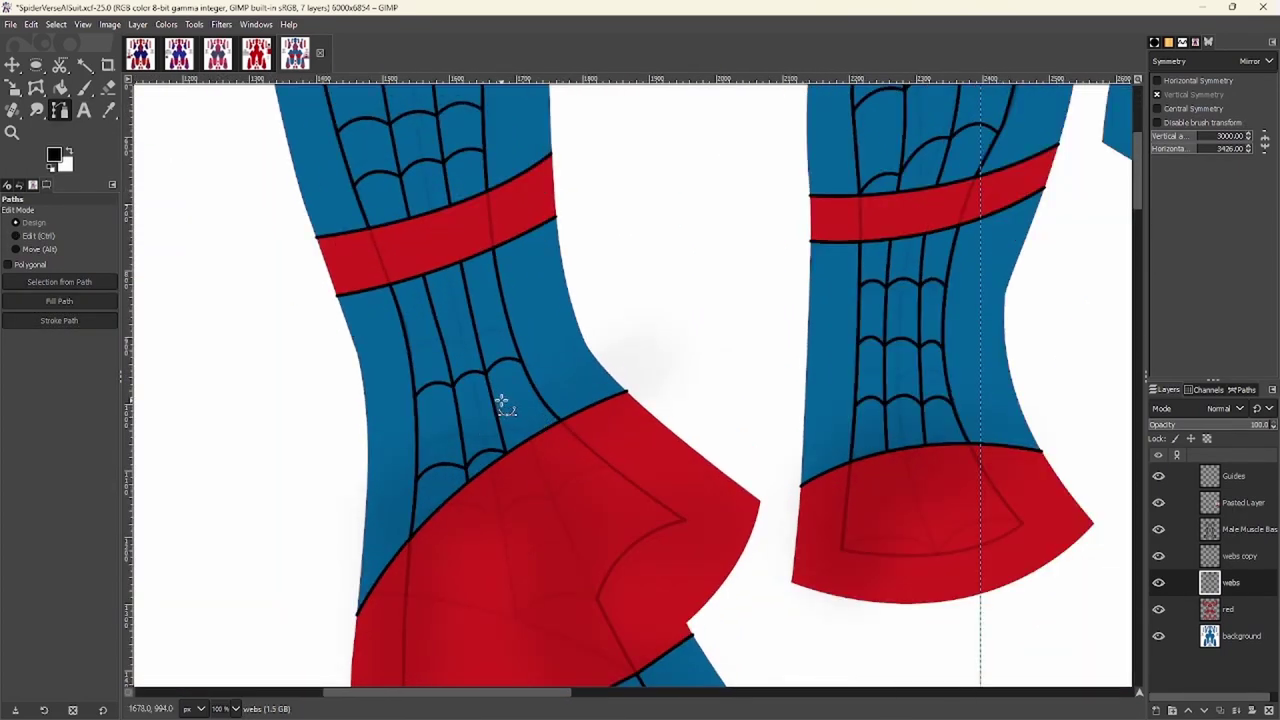
scroll(503, 402, "up", 3)
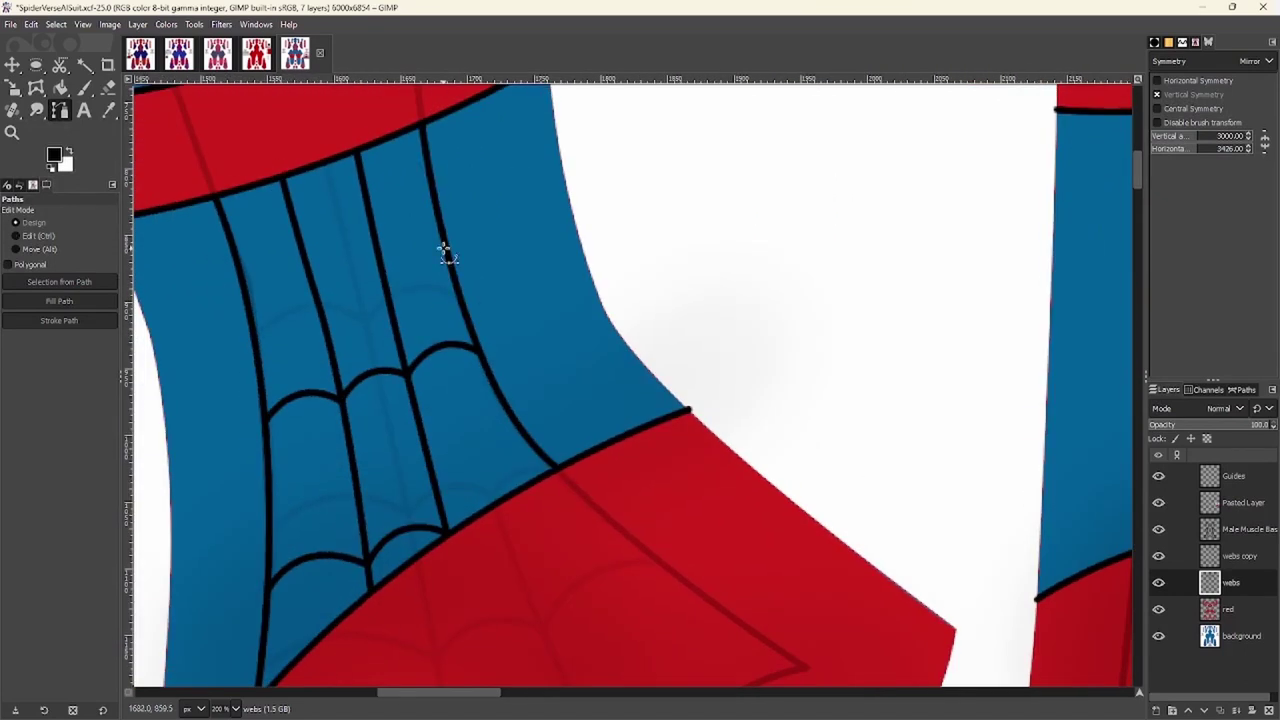
scroll(445, 253, "down", 2)
Erase the overshooting arc ends past the web-line junction, undoing an accidental layer cut
key("shift+e")
scroll(366, 357, "up", 8)
mouse_move(334, 286)
left_mouse_down()
mouse_move(481, 234)
mouse_move(572, 227)
left_mouse_up()
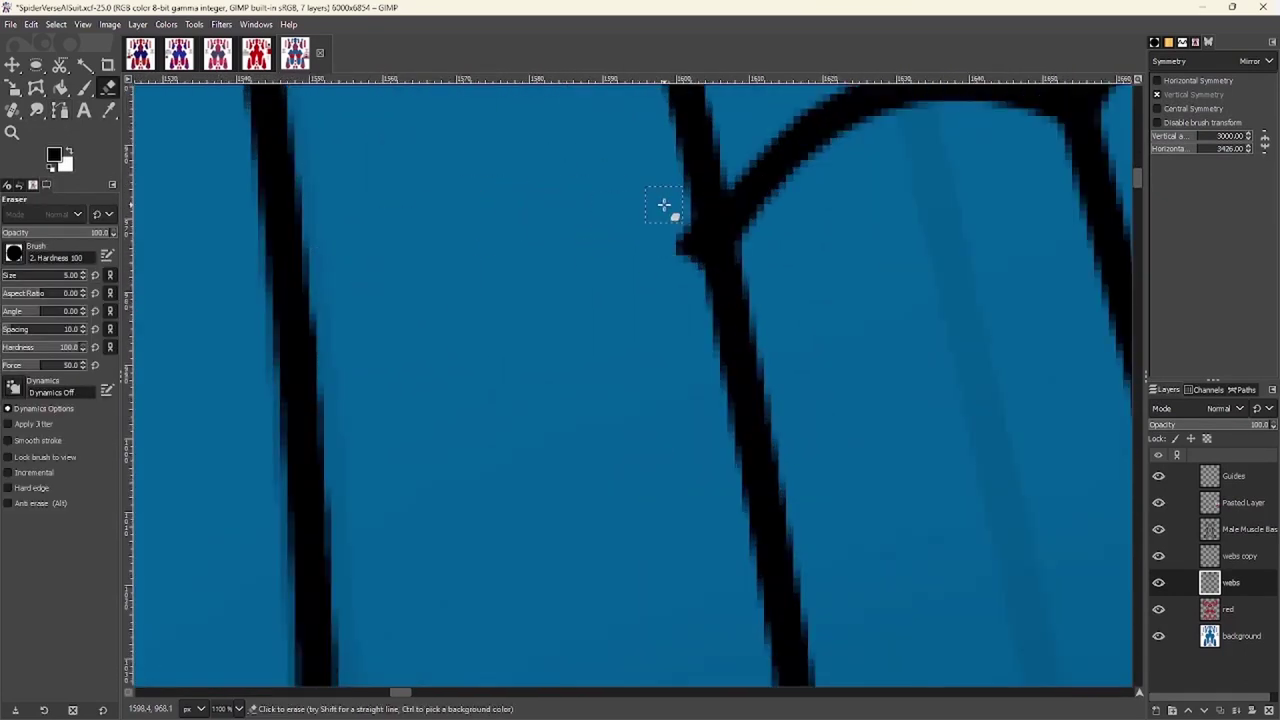
left_click_drag(664, 205, 568, 309)
mouse_move(628, 240)
left_mouse_down()
mouse_move(769, 155)
mouse_move(568, 364)
mouse_move(715, 246)
mouse_move(523, 251)
mouse_move(620, 297)
left_mouse_up()
key("ctrl+x")
key("ctrl+z")
Erase the stray black pixels and curved stroke segment at the curve junction
scroll(612, 290, "up", 2)
scroll(612, 290, "right", 2)
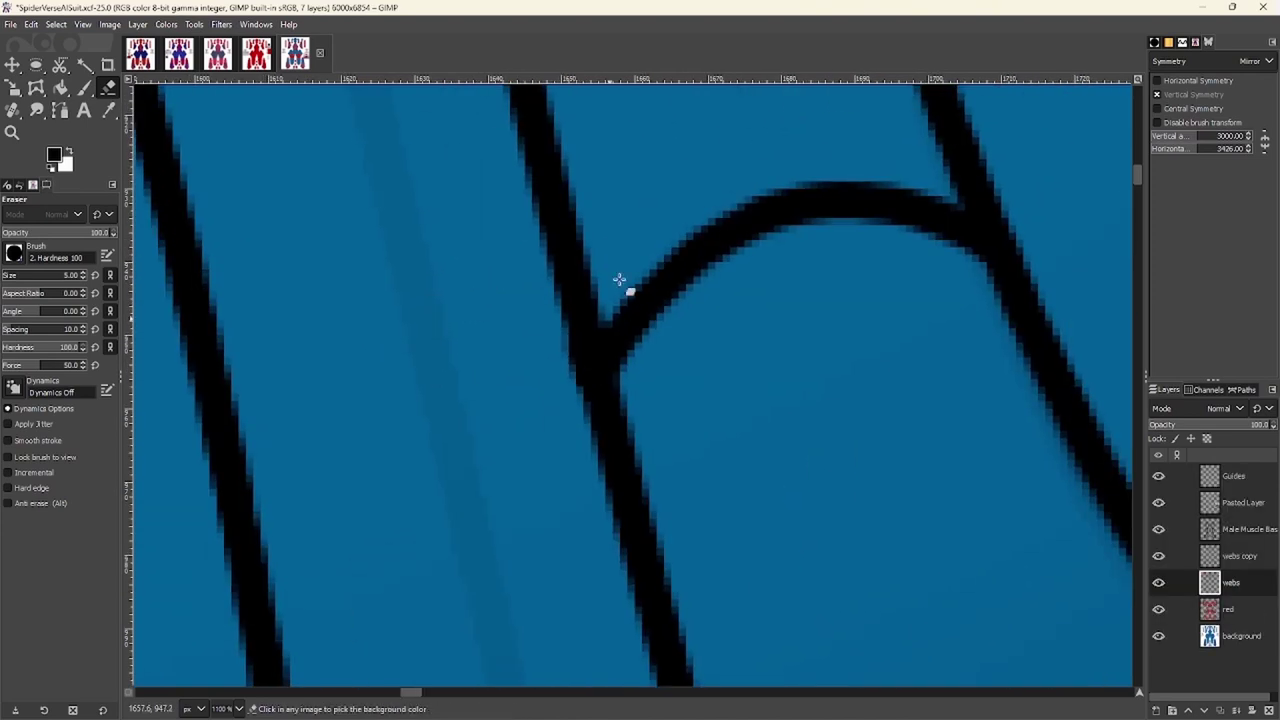
left_click_drag(617, 271, 636, 364)
scroll(554, 365, "up", 2)
scroll(554, 365, "right", 2)
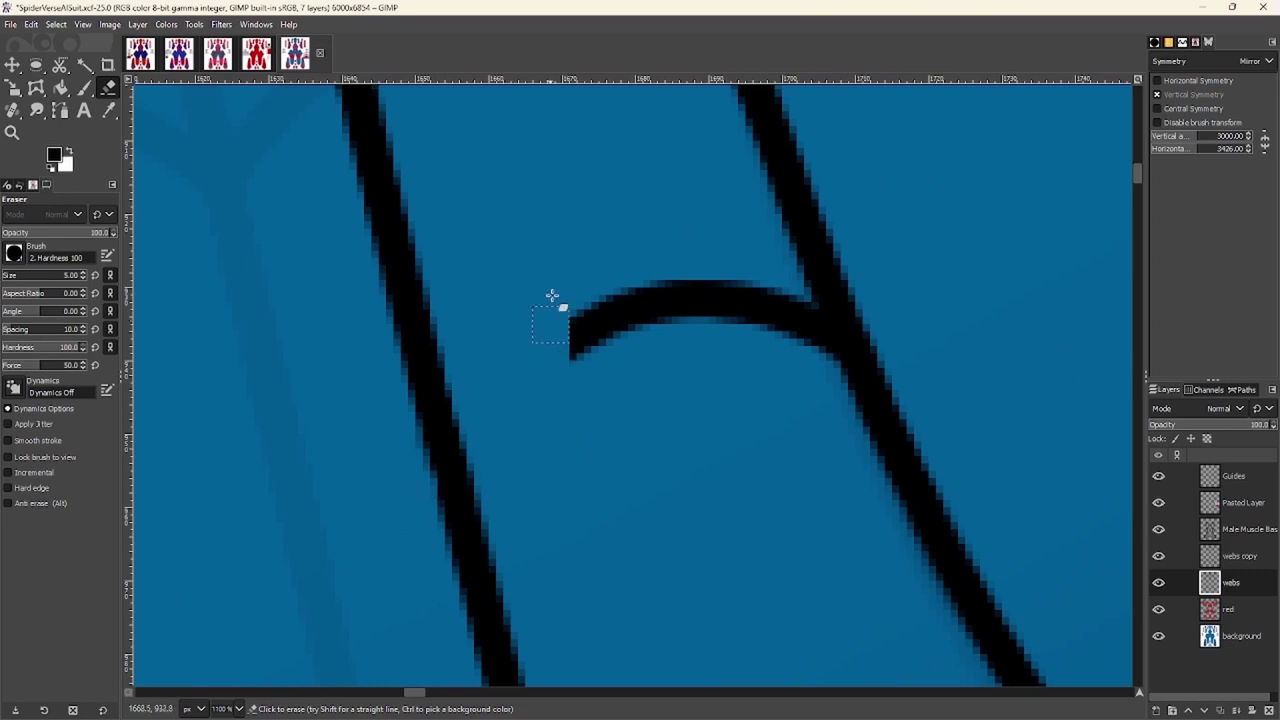
mouse_move(573, 296)
left_mouse_down()
mouse_move(696, 327)
mouse_move(731, 260)
left_mouse_up()
scroll(791, 323, "down", 10)
Return to the Paths tool and reposition the view over the leg pieces
key("b")
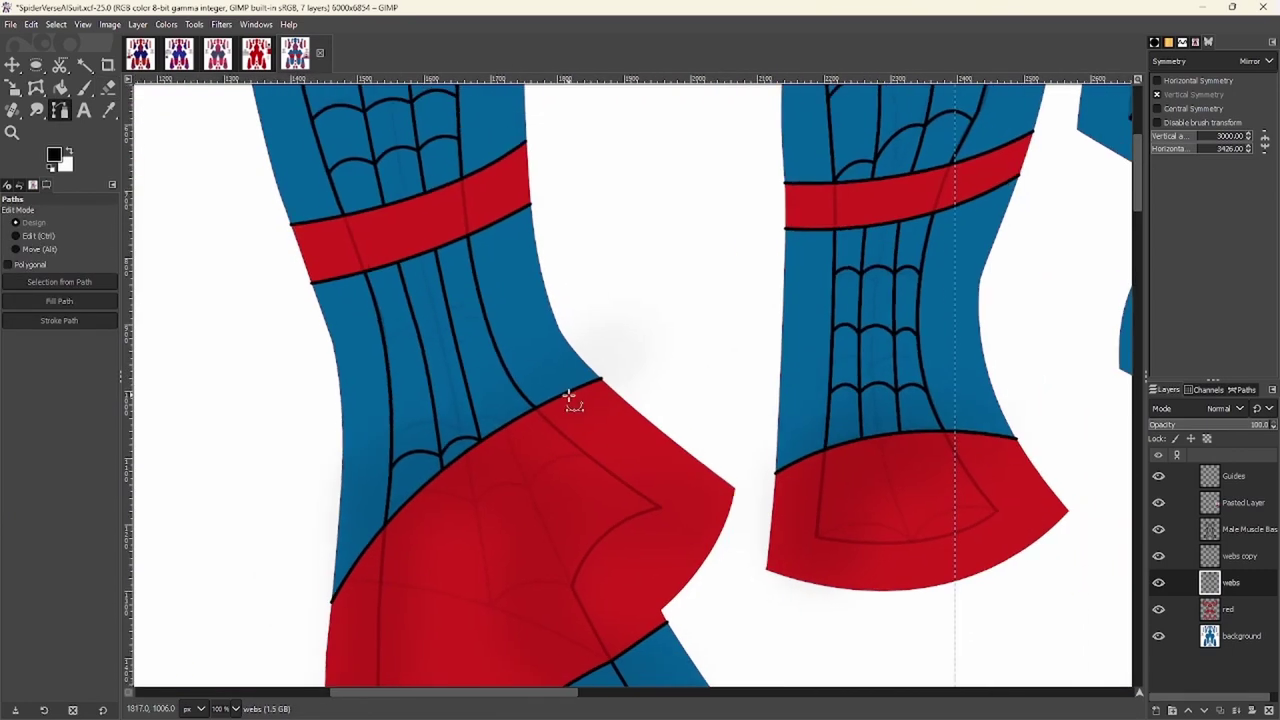
scroll(547, 359, "up", 1)
scroll(322, 314, "down", 2)
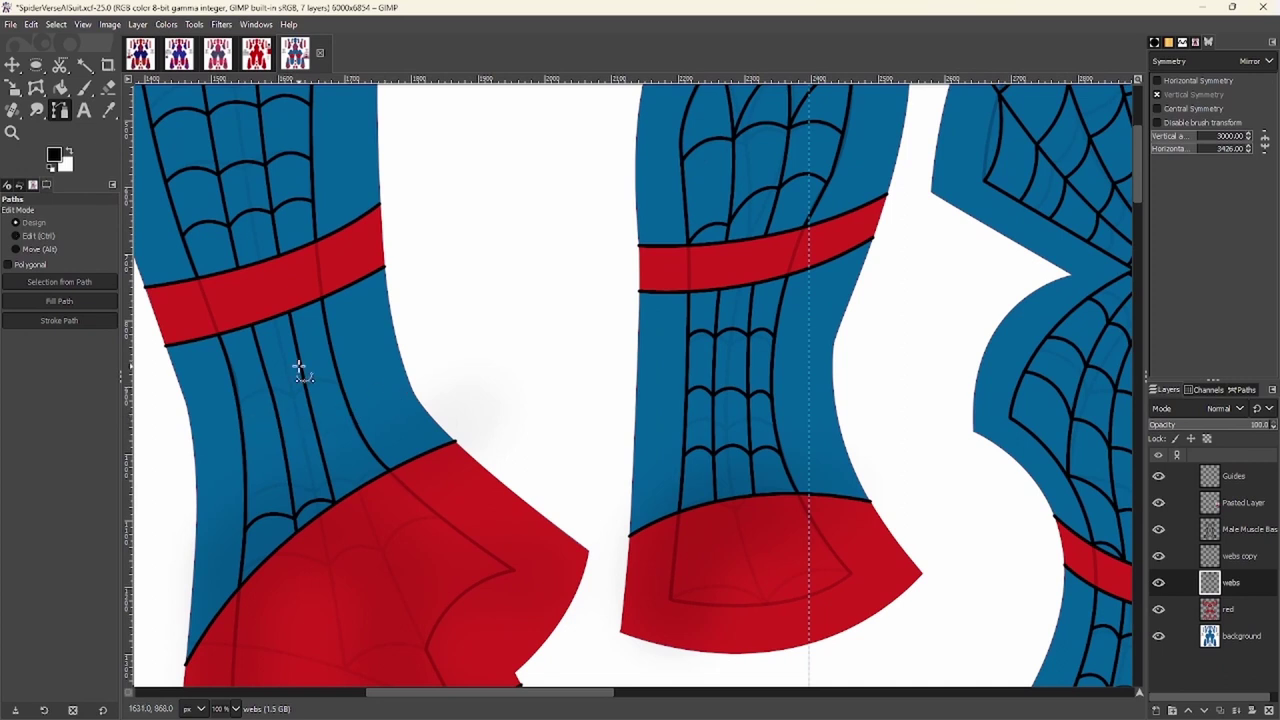
scroll(293, 366, "up", 1)
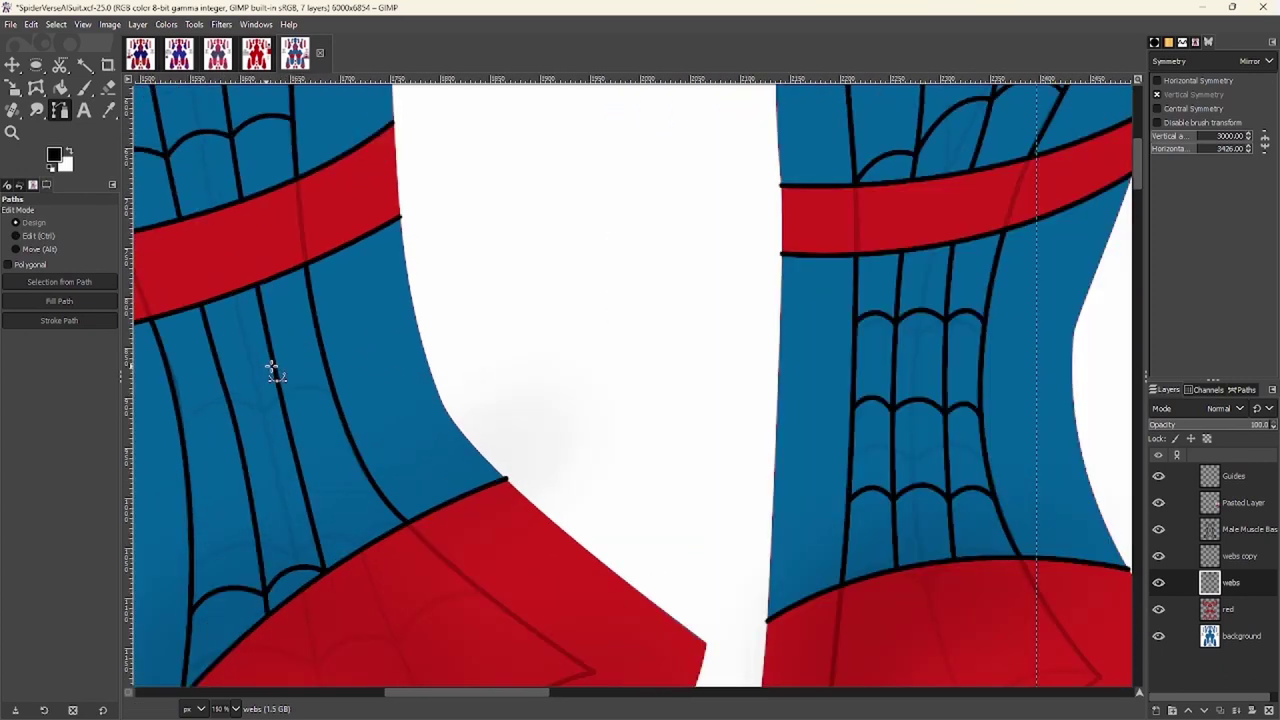
scroll(273, 372, "down", 4)
scroll(263, 357, "up", 4)
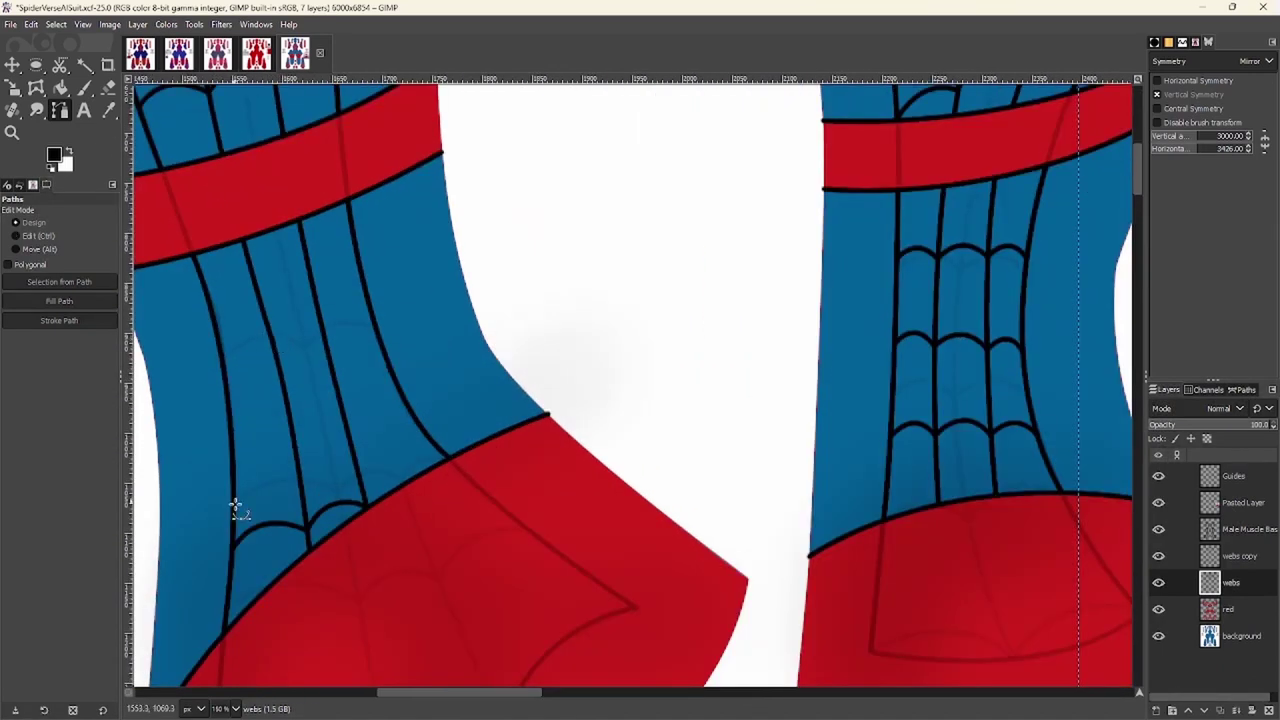
key("space")
scroll(349, 366, "down", 4)
scroll(622, 422, "up", 4)
scroll(403, 397, "down", 4)
scroll(415, 283, "down", 3)
scroll(457, 594, "down", 5)
scroll(609, 314, "up", 5)
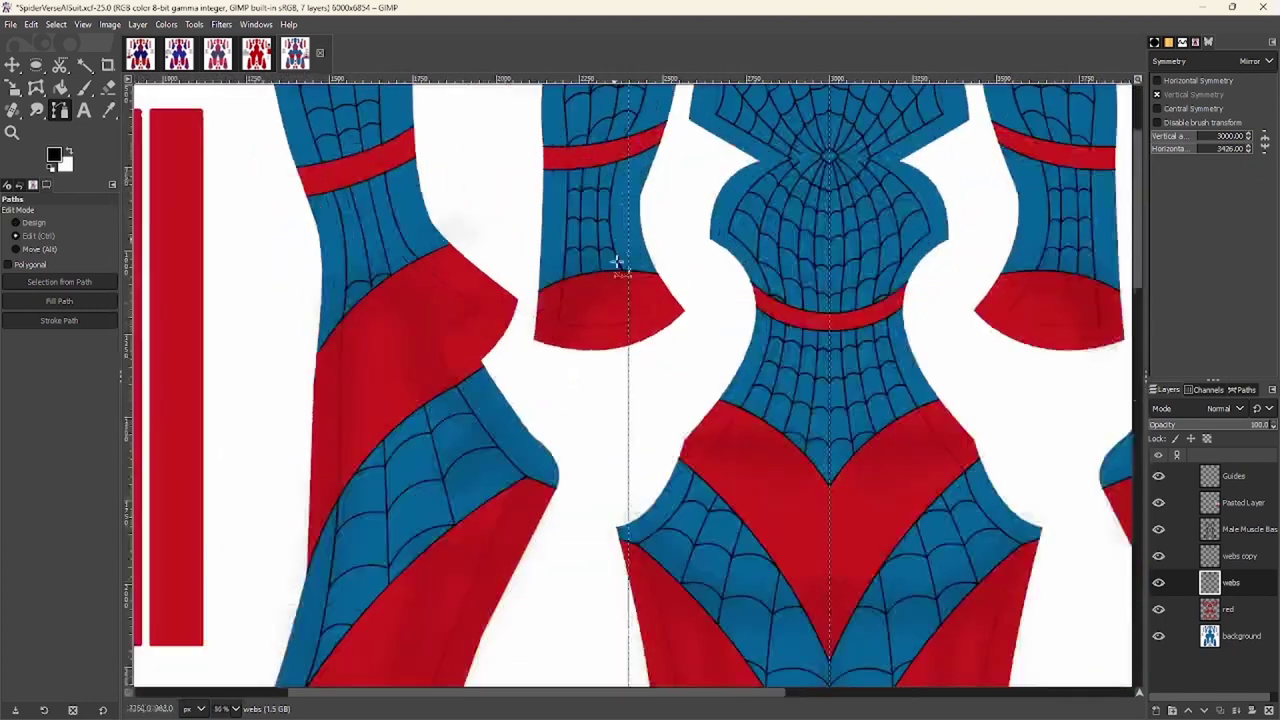
scroll(770, 440, "up", 1)
Erase the stray web line on the upper-left suit piece at 100% zoom
key("o")
key("Page_Down")
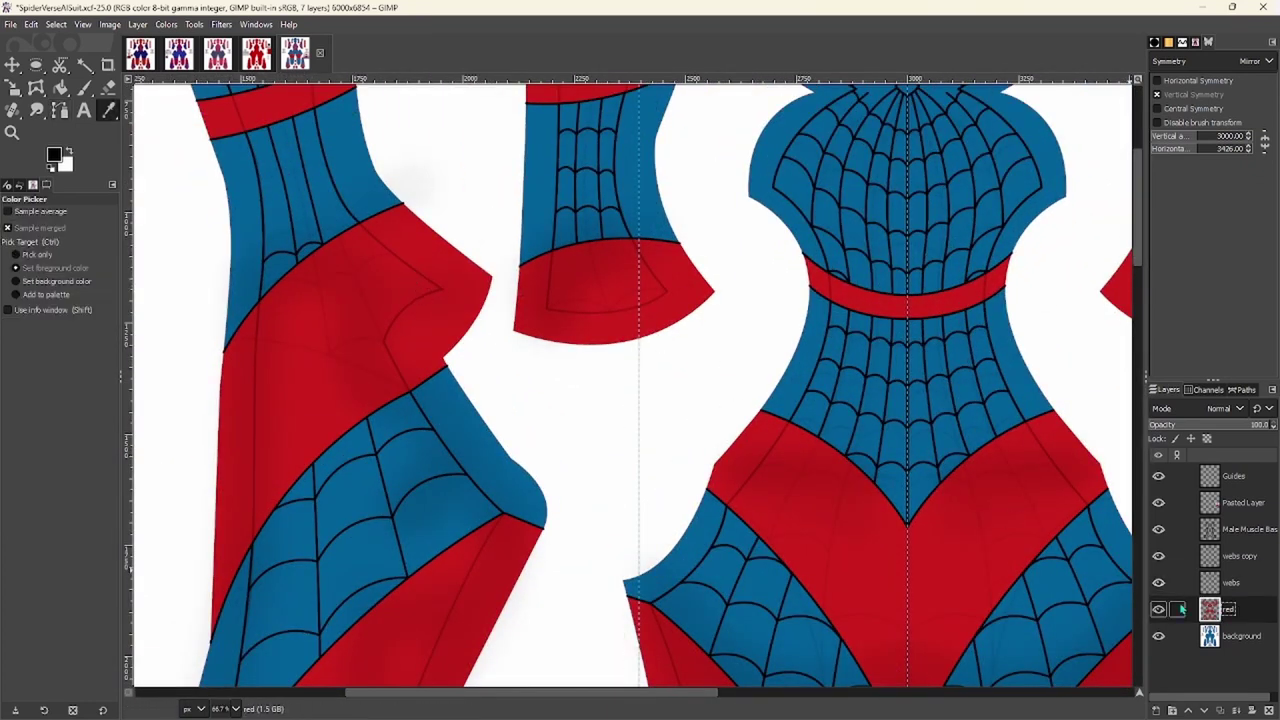
key("shift+e")
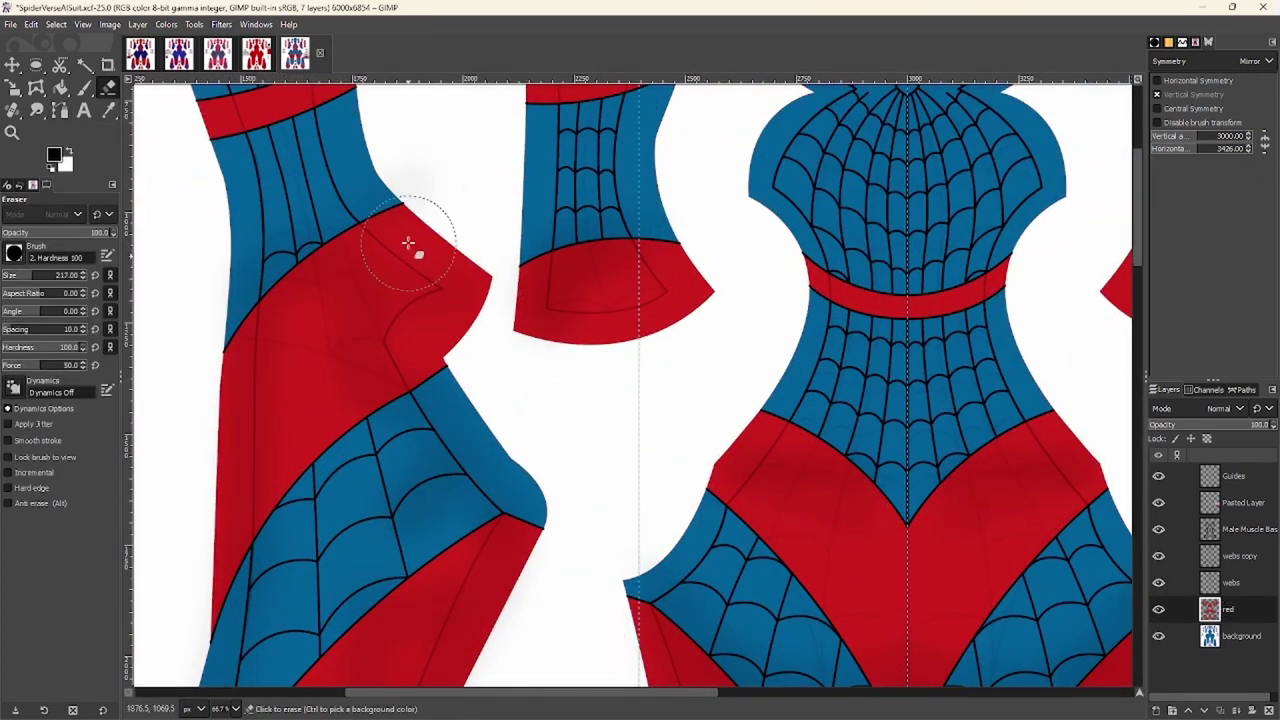
mouse_move(396, 220)
left_mouse_down()
mouse_move(177, 614)
mouse_move(337, 466)
left_mouse_up()
key("Page_Up")
key("1")
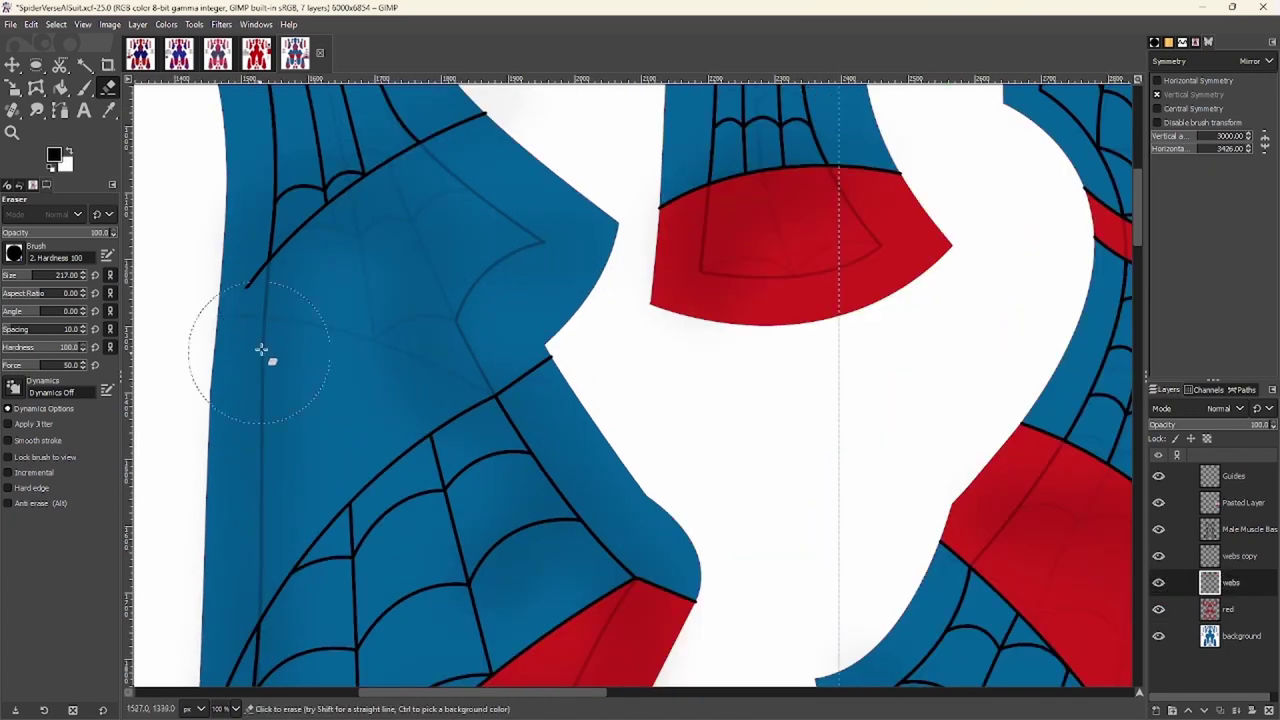
mouse_move(275, 333)
left_mouse_down()
mouse_move(400, 234)
mouse_move(478, 122)
left_mouse_up()
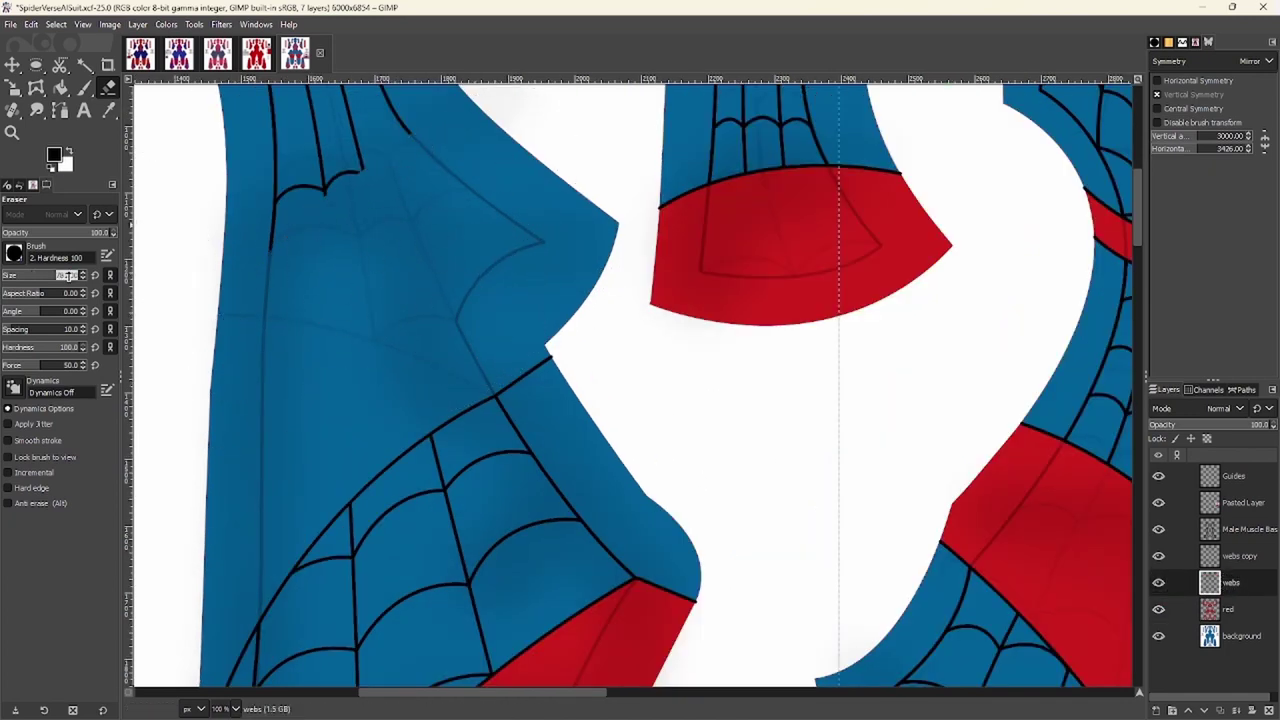
Sample the suit's red as the foreground colour and make the red layer active
key("o")
left_click(740, 226)
left_click(1210, 609)
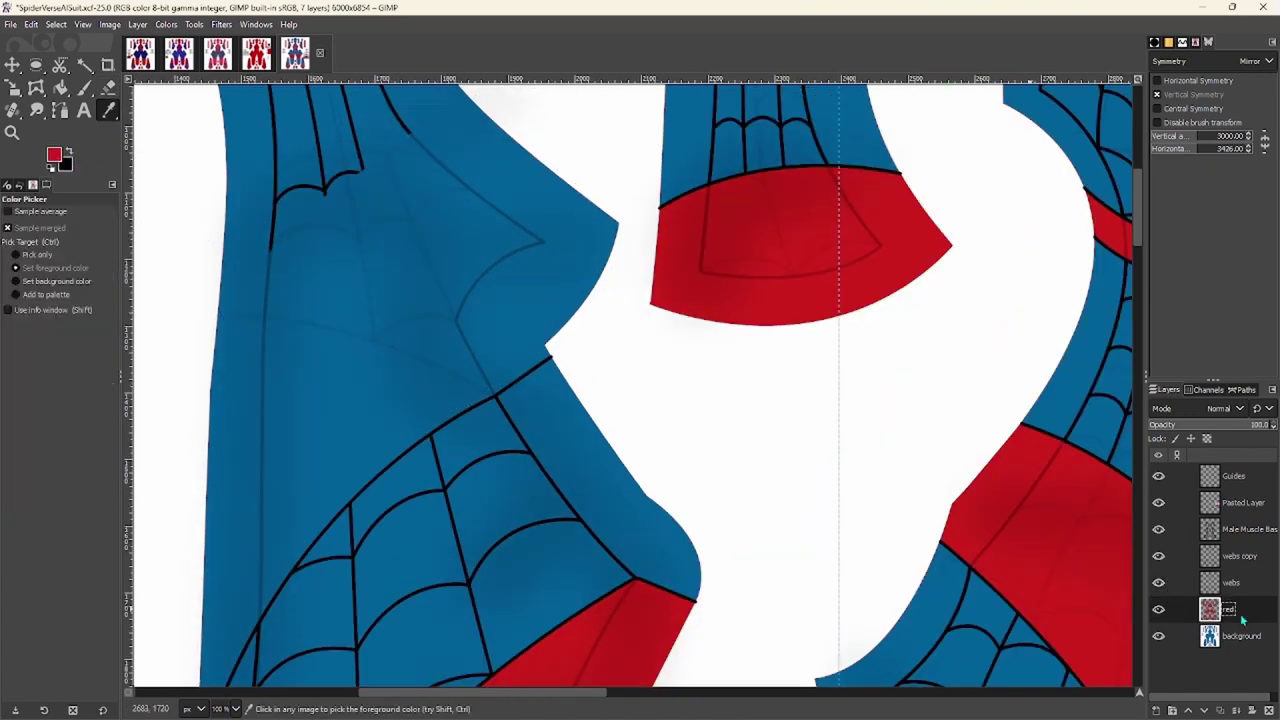
Start a path at the blue area's lower left and bend its first segment into a curve
key("b")
scroll(440, 392, "up", 1)
scroll(440, 392, "up", 2)
scroll(455, 298, "right", 1)
scroll(430, 286, "up", 3)
scroll(426, 281, "down", 3)
scroll(491, 271, "up", 2)
left_click(306, 391)
scroll(306, 391, "down", 1)
left_click_drag(320, 380, 344, 420)
scroll(344, 420, "up", 3)
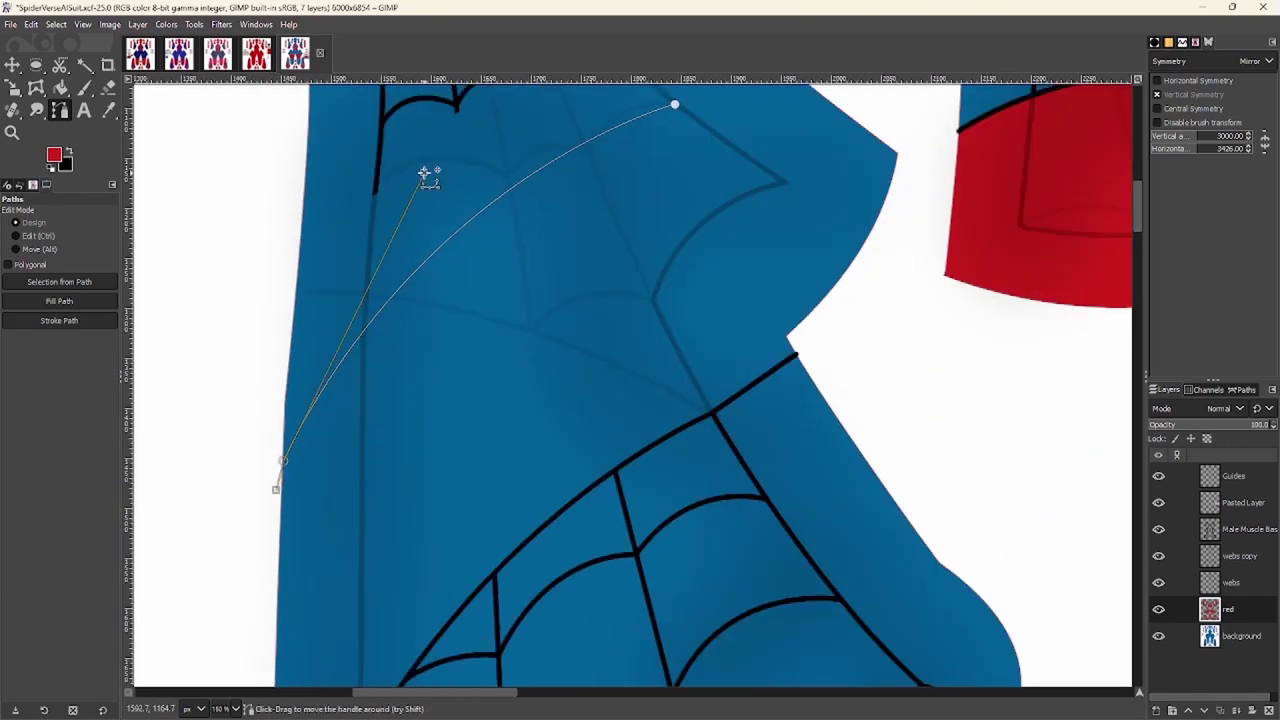
scroll(551, 423, "down", 3)
scroll(608, 348, "up", 2)
Extend the path to the blue piece's tip and a curved anchor at the notch
left_click(647, 378)
scroll(622, 418, "up", 2)
scroll(577, 500, "down", 2)
left_click_drag(577, 500, 648, 445)
scroll(648, 445, "up", 2)
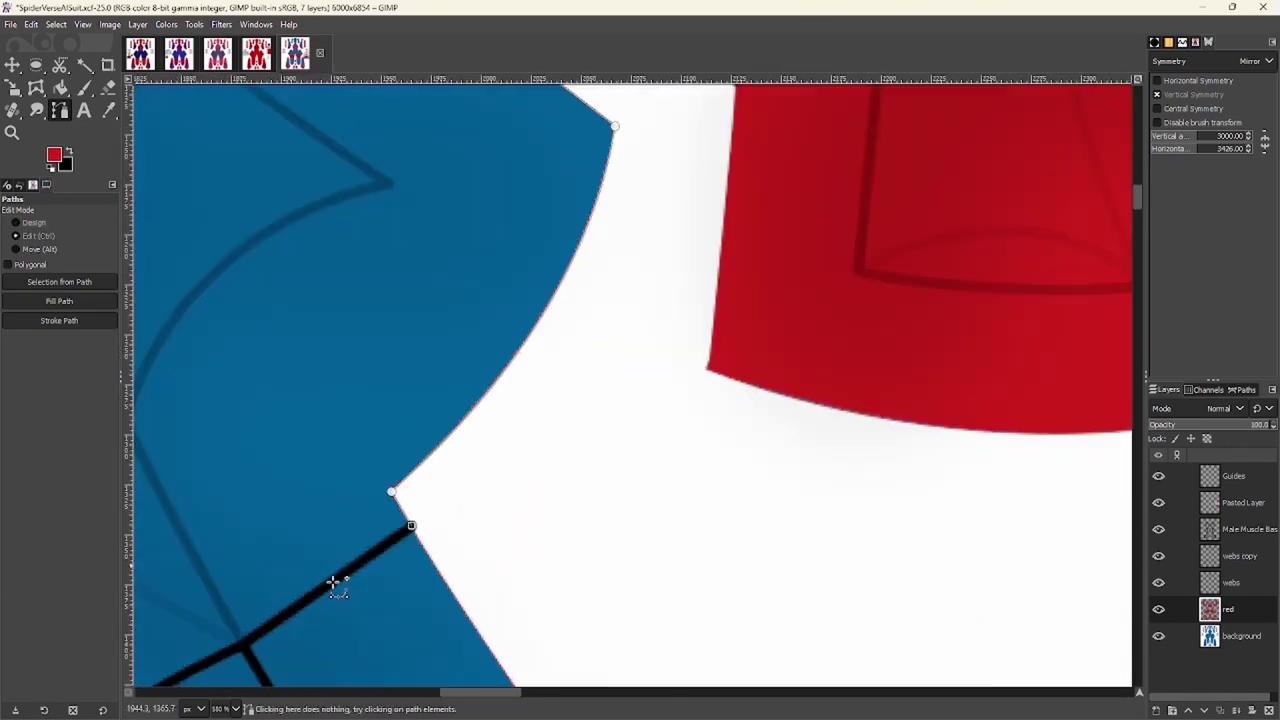
scroll(368, 497, "down", 2)
scroll(571, 294, "up", 2)
scroll(600, 406, "down", 2)
scroll(177, 514, "up", 2)
scroll(194, 477, "down", 2)
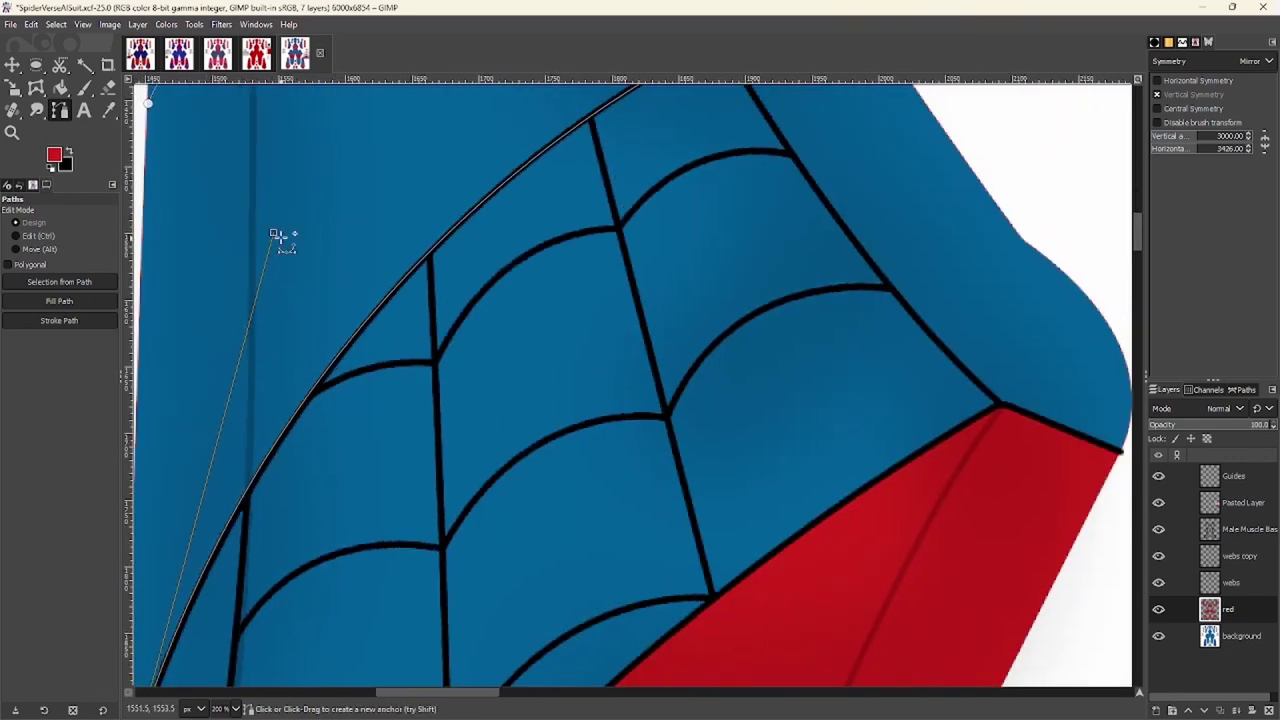
scroll(329, 577, "left", 3)
scroll(333, 462, "up", 2)
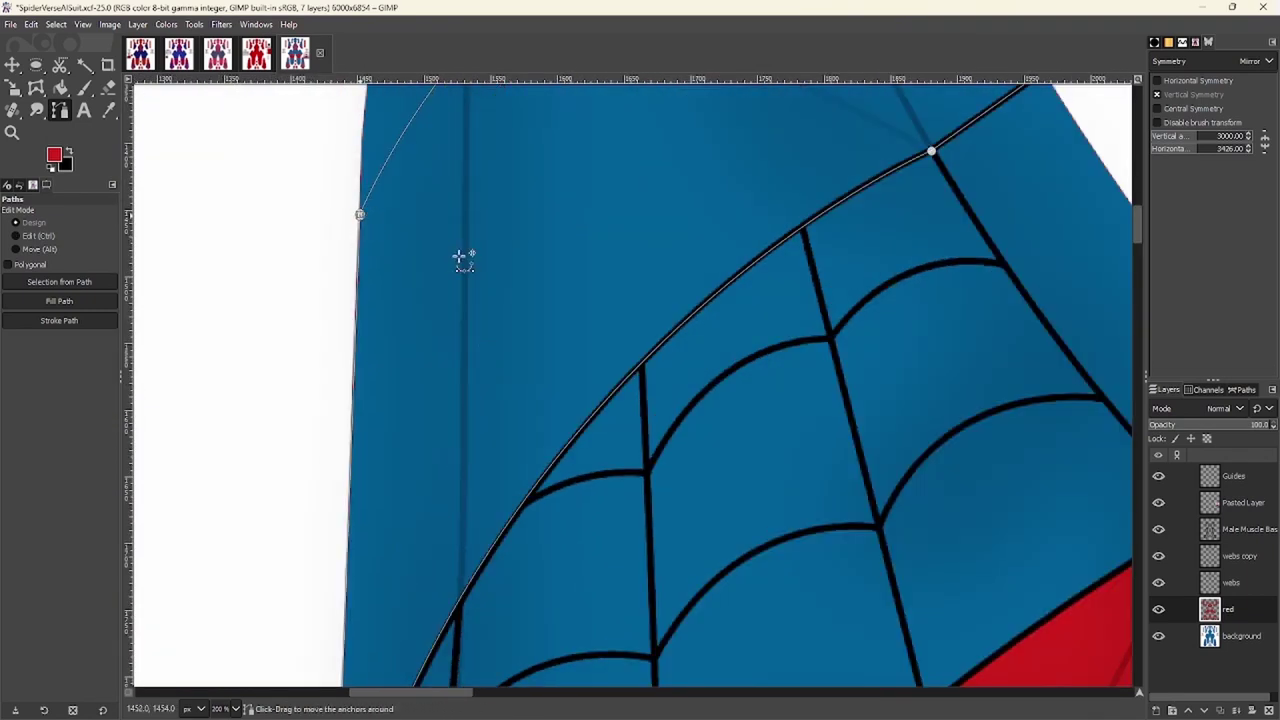
Convert the path to a selection, copy it and paste it as a floating piece
key("shift+v")
key("ctrl+c")
key("ctrl+v")
scroll(400, 443, "down", 2)
key("m")
right_click(450, 414)
mouse_move(490, 515)
key("Escape")
scroll(714, 571, "down", 5)
scroll(769, 276, "up", 7)
scroll(769, 276, "up", 5)
scroll(606, 489, "down", 6)
scroll(341, 405, "up", 3)
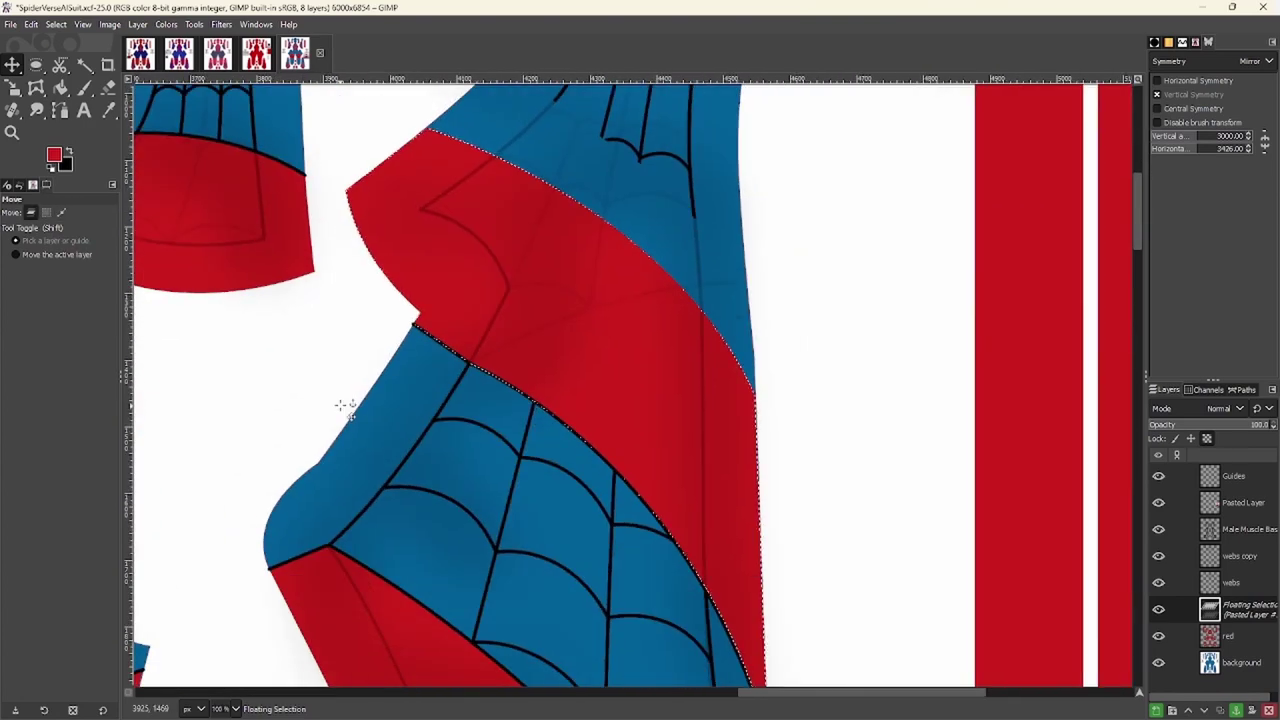
Anchor the floating red piece, reset the colour to black and activate the webs layer
key("ctrl+h")
key("d")
key("p")
key("b")
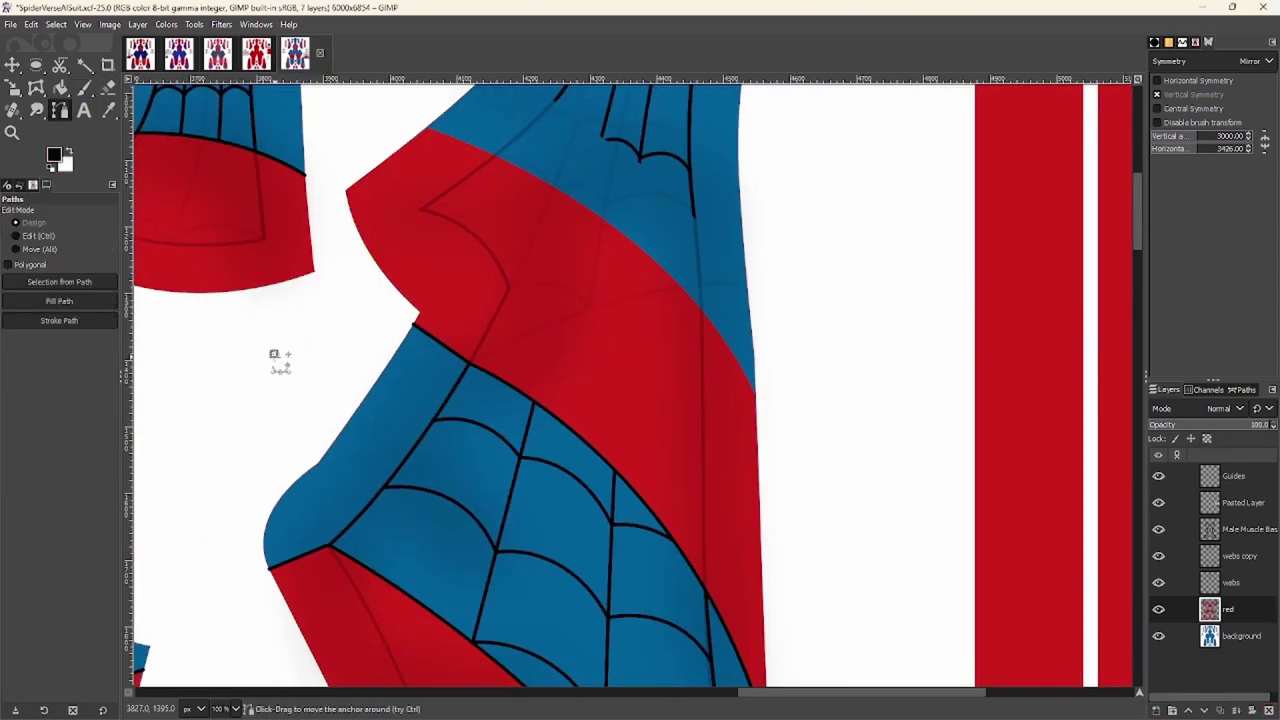
key("Page_Up")
scroll(420, 334, "down", 5)
scroll(580, 386, "up", 8)
Stroke a black path along the band's upper edge to the end of a web line
left_click(580, 386)
scroll(340, 448, "up", 3)
left_click(340, 448)
scroll(287, 497, "down", 5)
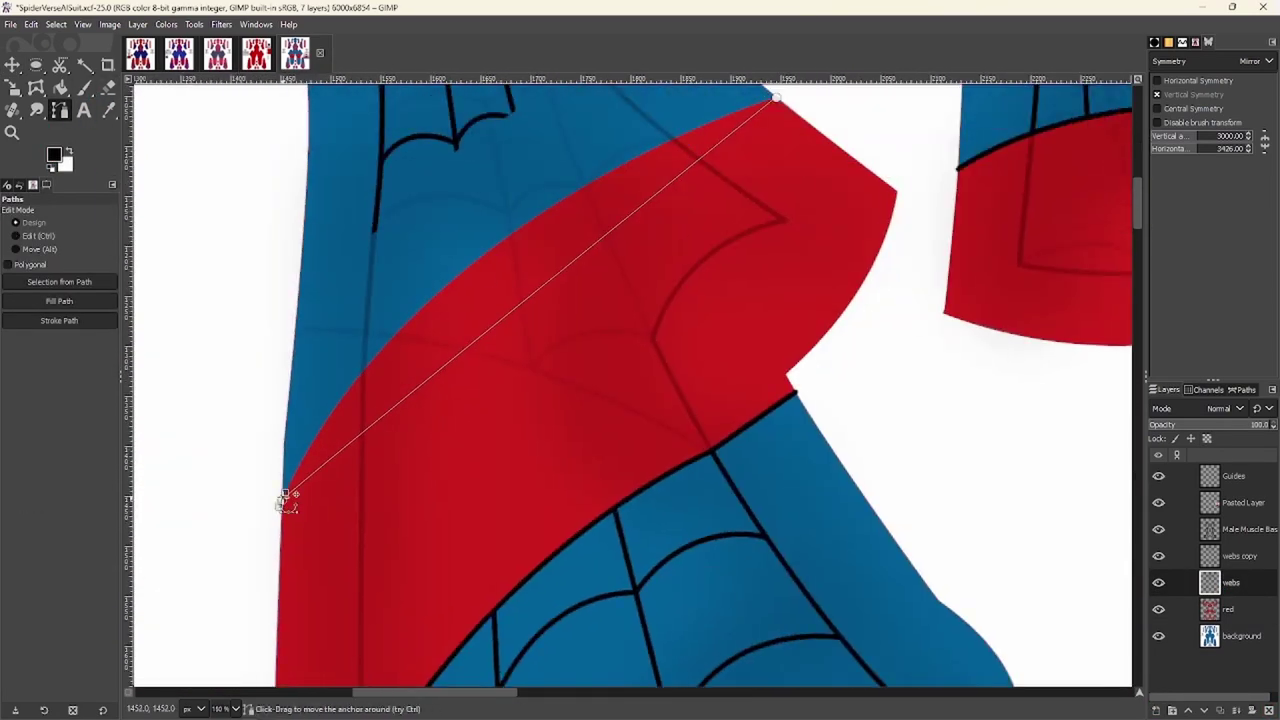
scroll(380, 294, "up", 3)
scroll(271, 449, "up", 2)
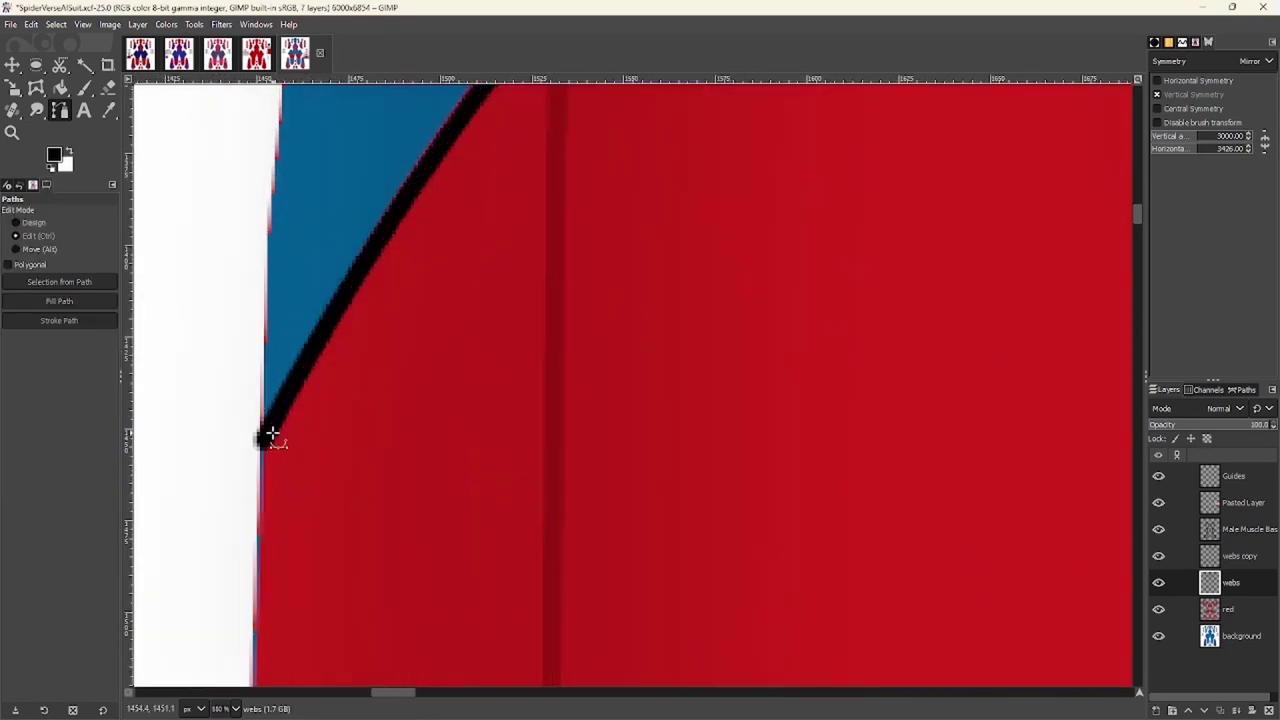
scroll(262, 436, "down", 2)
scroll(357, 378, "up", 2)
scroll(163, 343, "down", 4)
left_click(163, 343)
scroll(520, 329, "up", 4)
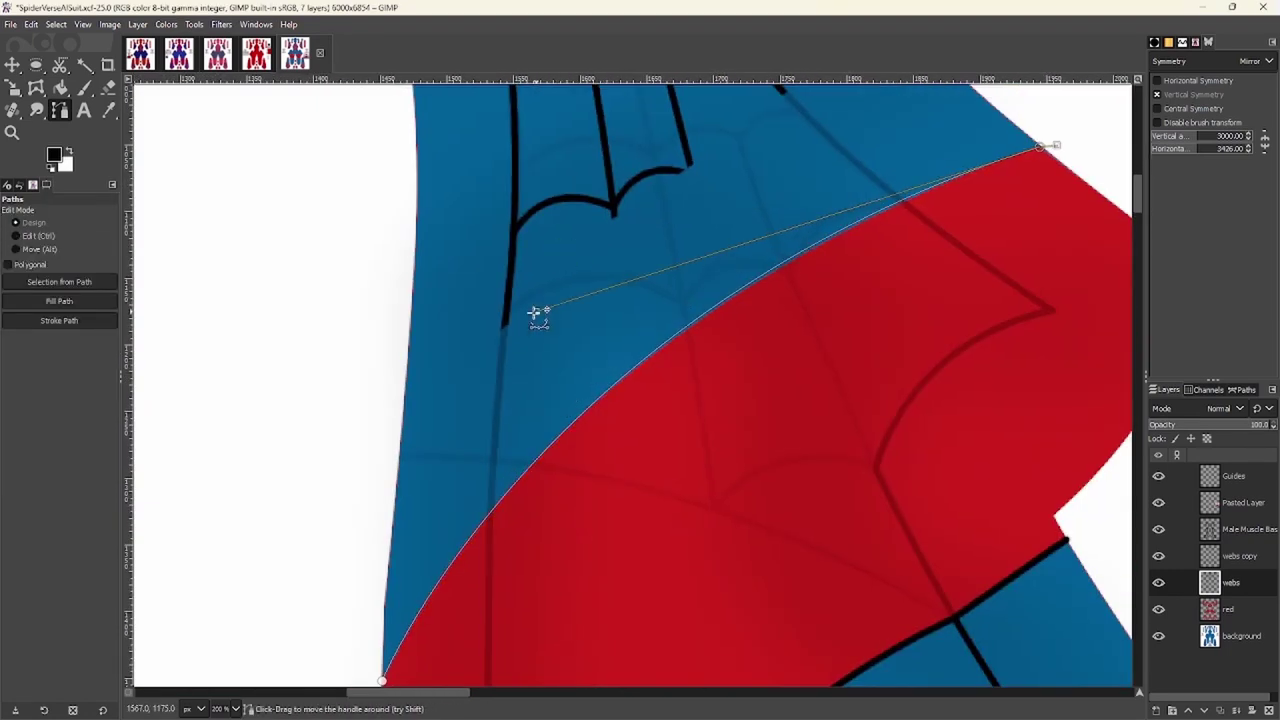
left_click(59, 320)
Stroke black segments from the red band's edge to where a web line meets it
scroll(418, 226, "up", 4)
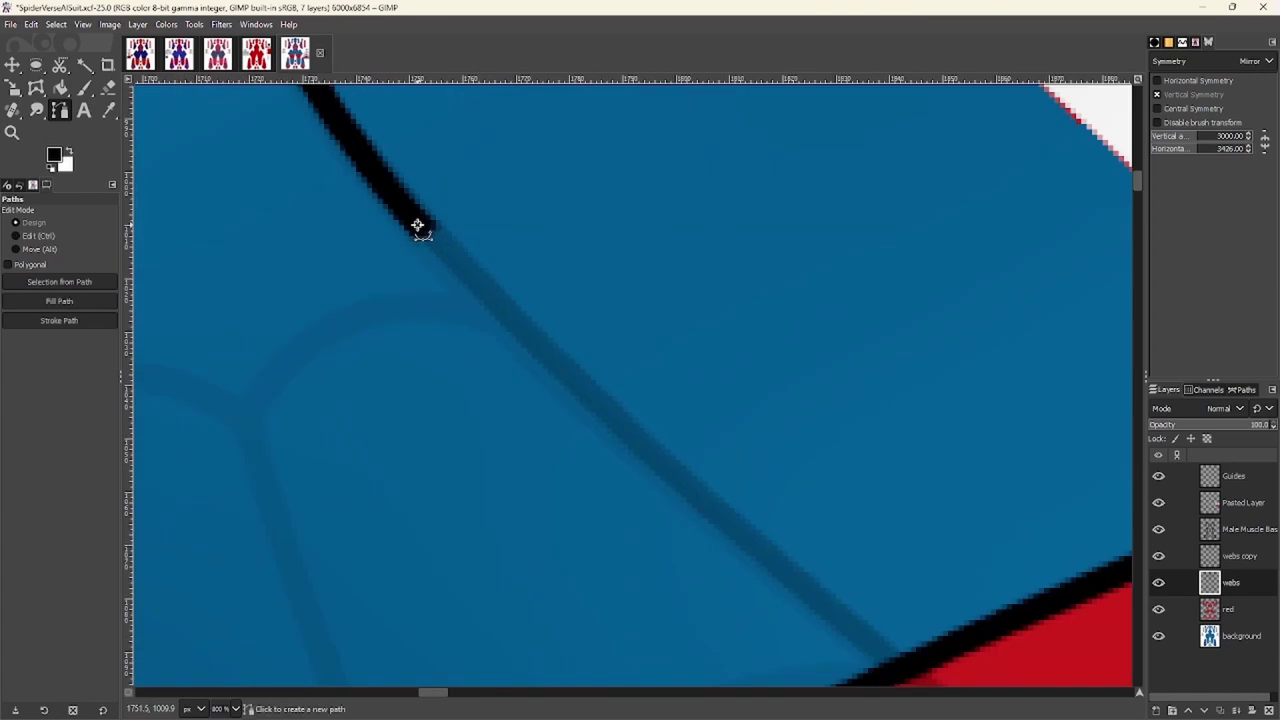
scroll(418, 226, "down", 4)
left_click(714, 543)
scroll(766, 571, "up", 1)
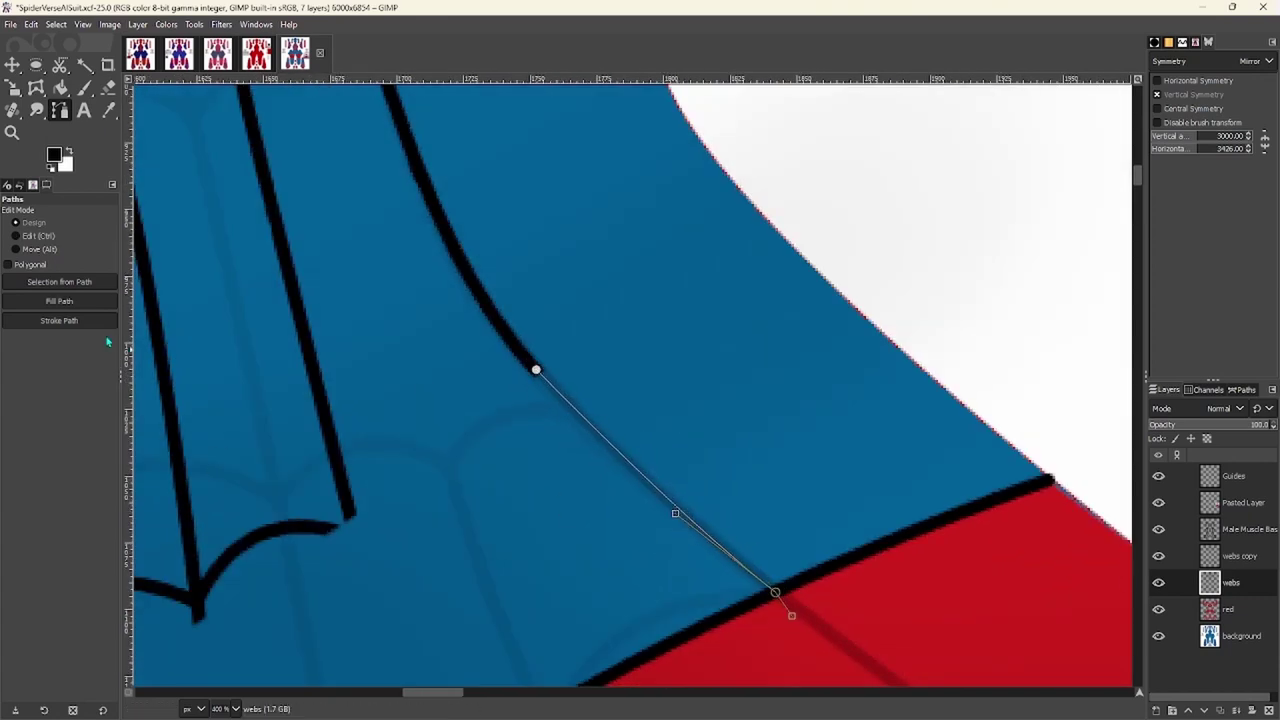
left_click(59, 320)
scroll(614, 343, "up", 2)
scroll(614, 343, "down", 3)
left_click(534, 271)
left_click(59, 320)
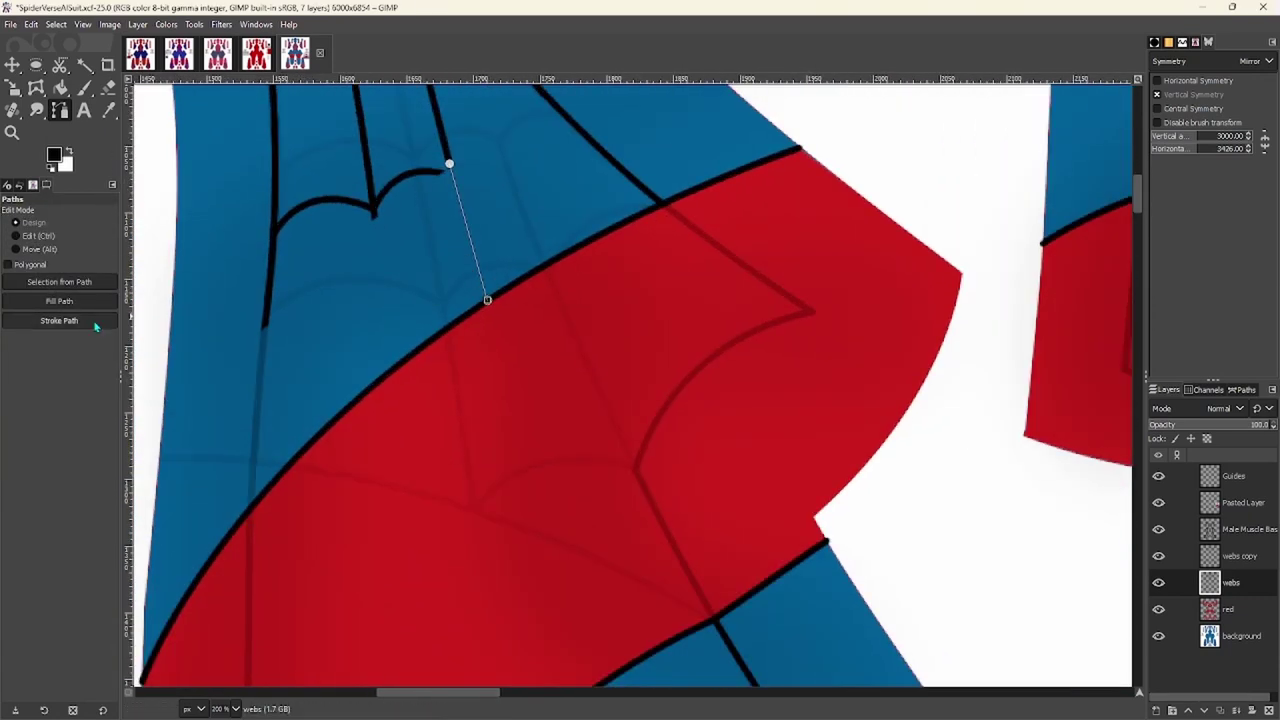
left_click(157, 431)
scroll(318, 245, "up", 3)
scroll(318, 245, "down", 2)
Stroke another web line in black from its end down to the band edge junction
left_click(300, 512)
scroll(300, 480, "up", 2)
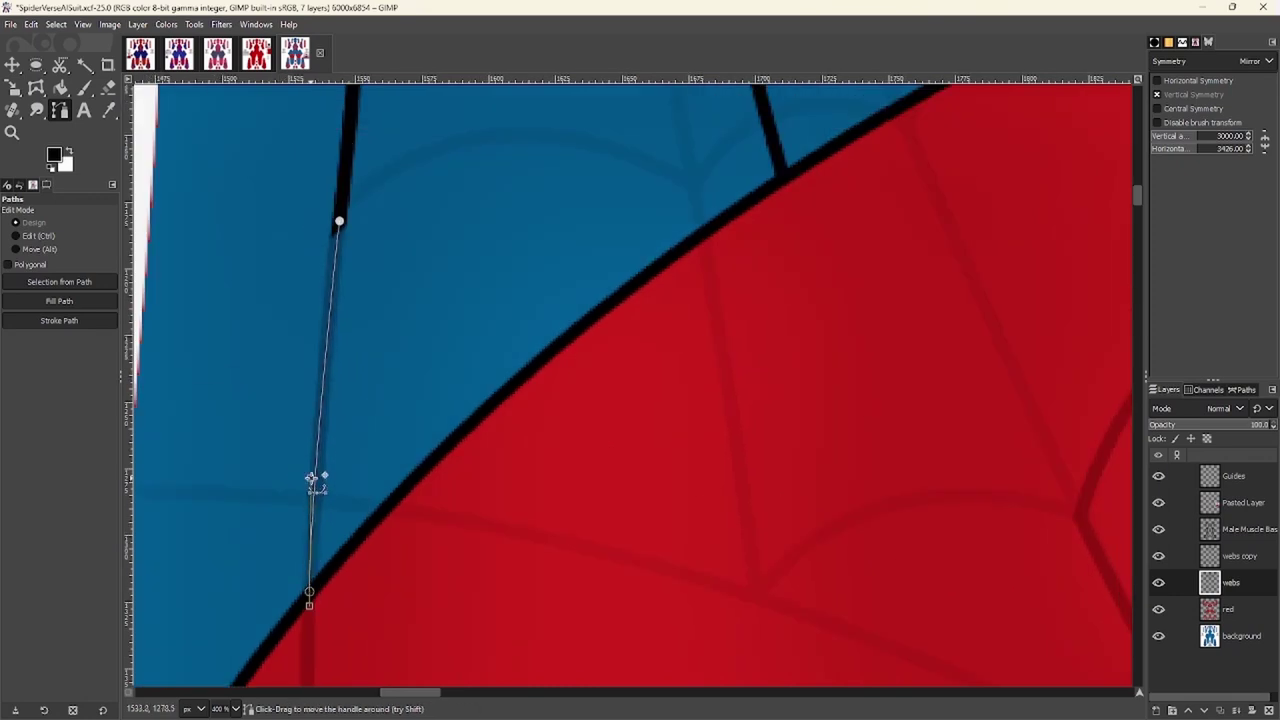
left_click(59, 320)
left_click(157, 431)
scroll(427, 255, "up", 3)
scroll(543, 414, "down", 1)
left_click(503, 363)
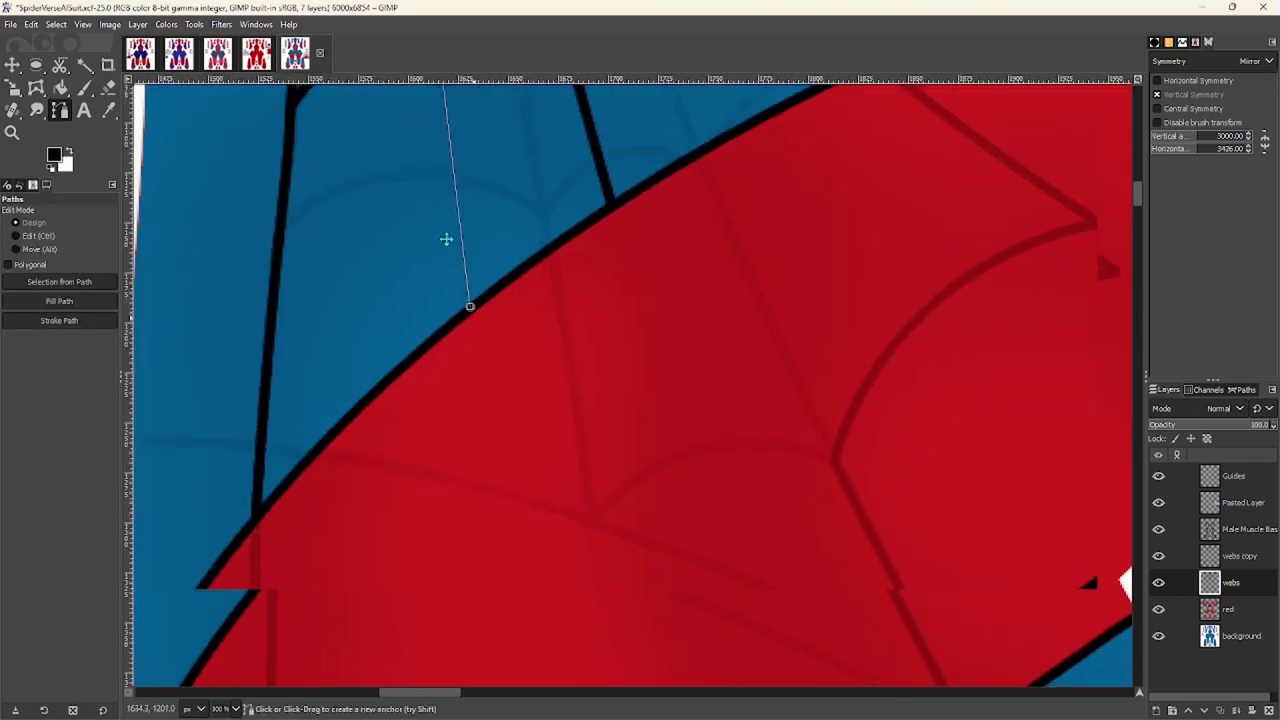
scroll(503, 363, "down", 1)
scroll(449, 257, "up", 1)
scroll(449, 156, "down", 1)
left_click(59, 320)
left_click(157, 431)
scroll(437, 329, "up", 4)
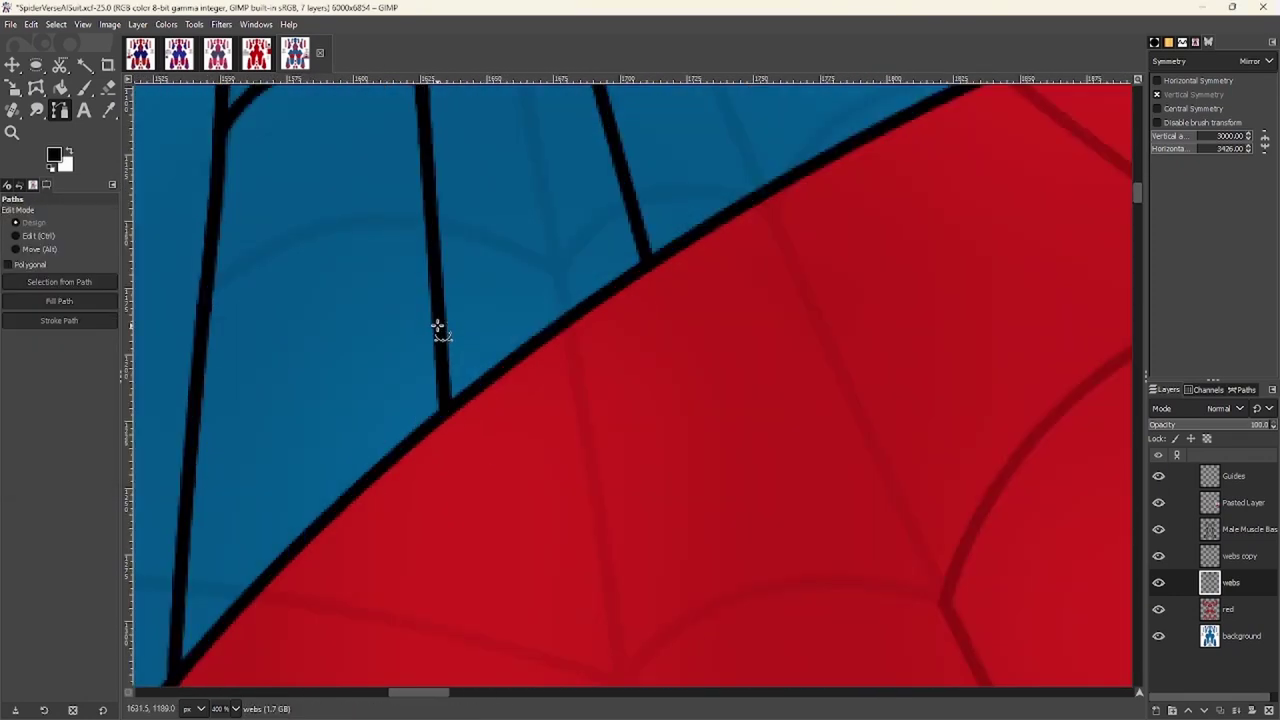
scroll(366, 374, "down", 3)
scroll(506, 331, "up", 2)
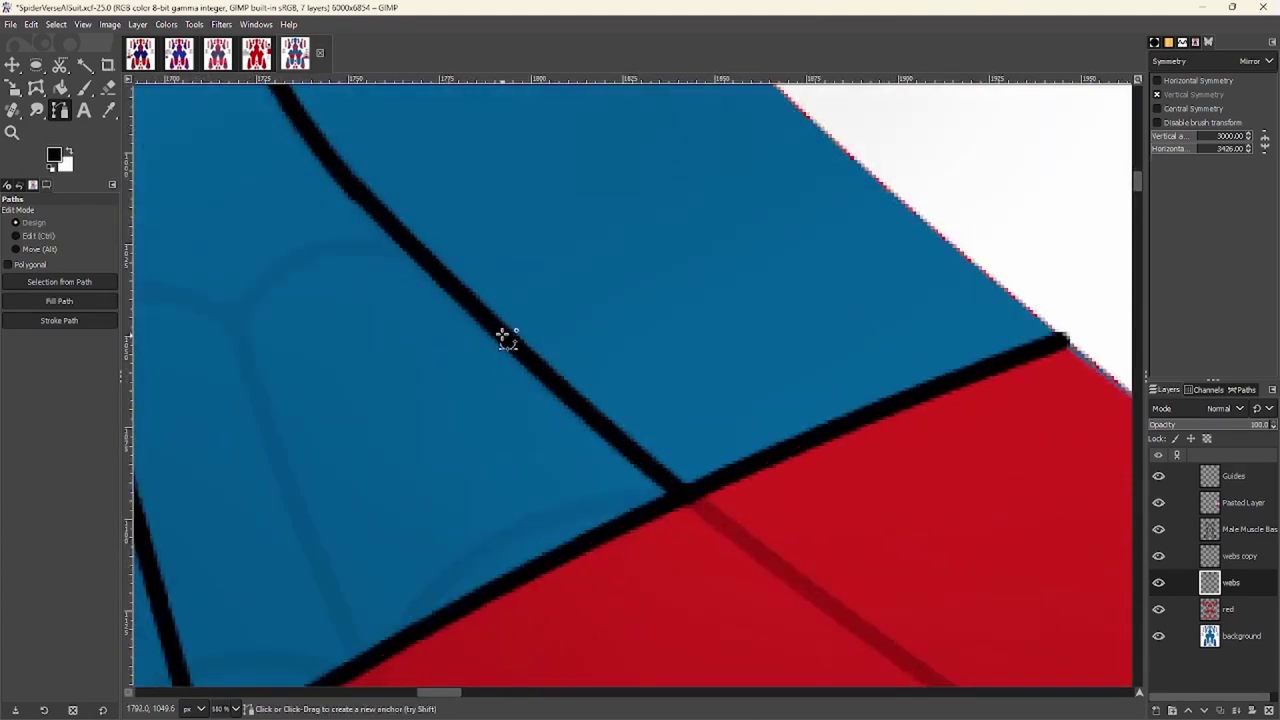
Erase the leftover curved strokes, stubs and branch junction near the red band
scroll(534, 452, "down", 2)
key("shift+e")
scroll(370, 398, "up", 4)
left_click_drag(370, 398, 448, 400)
scroll(414, 351, "down", 1)
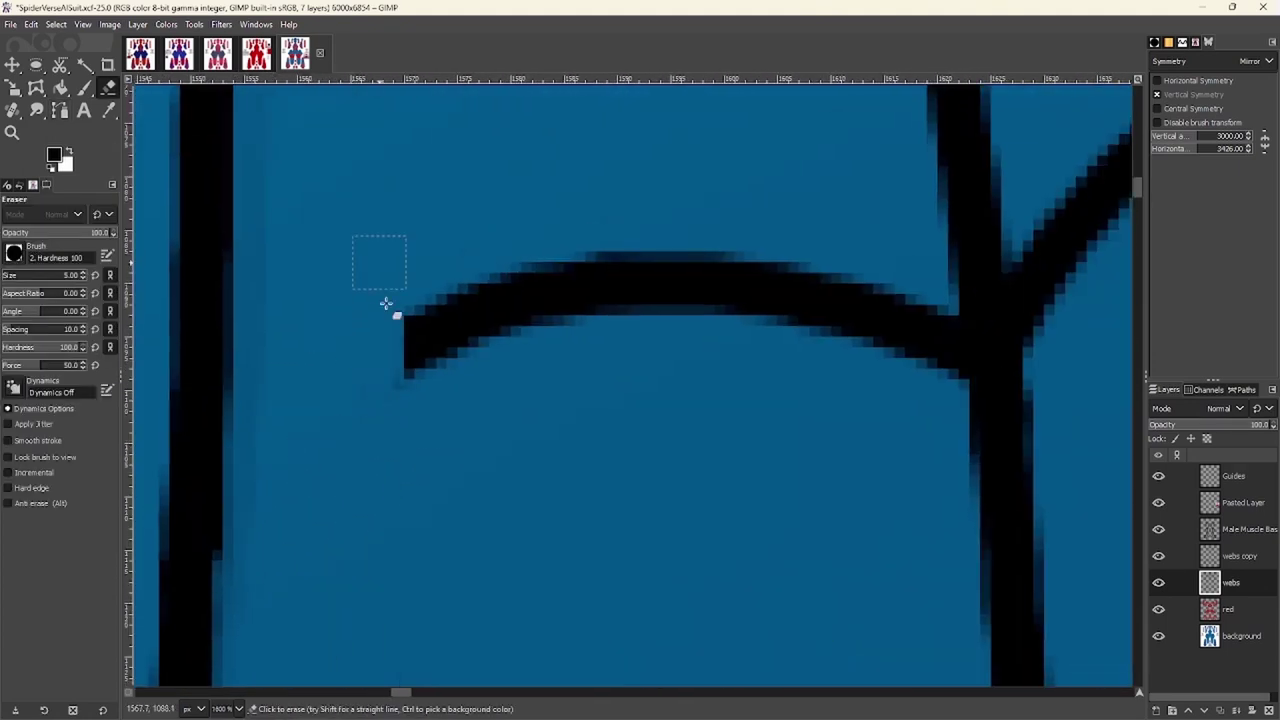
mouse_move(414, 351)
left_mouse_down()
mouse_move(517, 203)
mouse_move(693, 381)
mouse_move(850, 350)
left_mouse_up()
scroll(613, 348, "right", 3)
left_click_drag(613, 348, 674, 346)
scroll(540, 222, "up", 1)
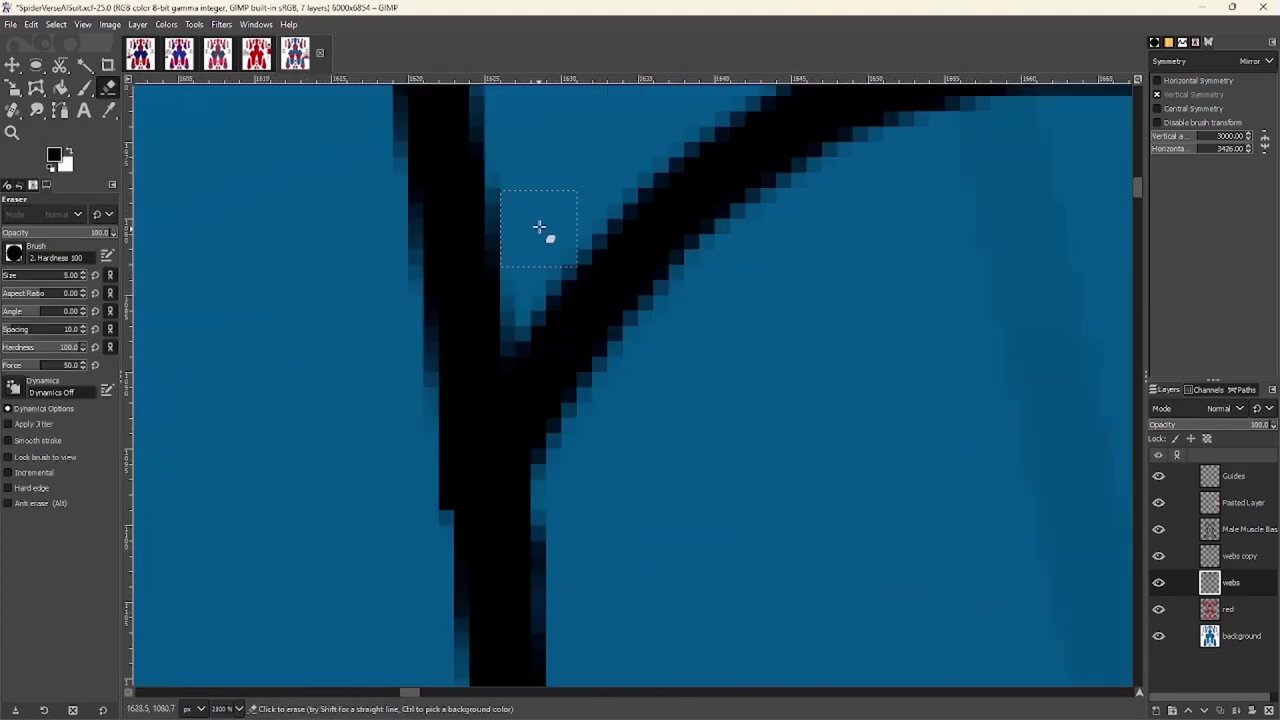
left_click(585, 585, "shift")
left_click_drag(600, 360, 666, 294)
scroll(666, 294, "down", 2)
scroll(417, 534, "right", 2)
mouse_move(426, 420)
left_mouse_down()
mouse_move(586, 371)
mouse_move(634, 390)
left_mouse_up()
scroll(580, 428, "down", 1)
Anchor a path on the black web line and stroke it as a black web curve
key("b")
scroll(580, 428, "down", 5)
scroll(543, 408, "up", 2)
left_click(520, 400)
scroll(520, 400, "down", 2)
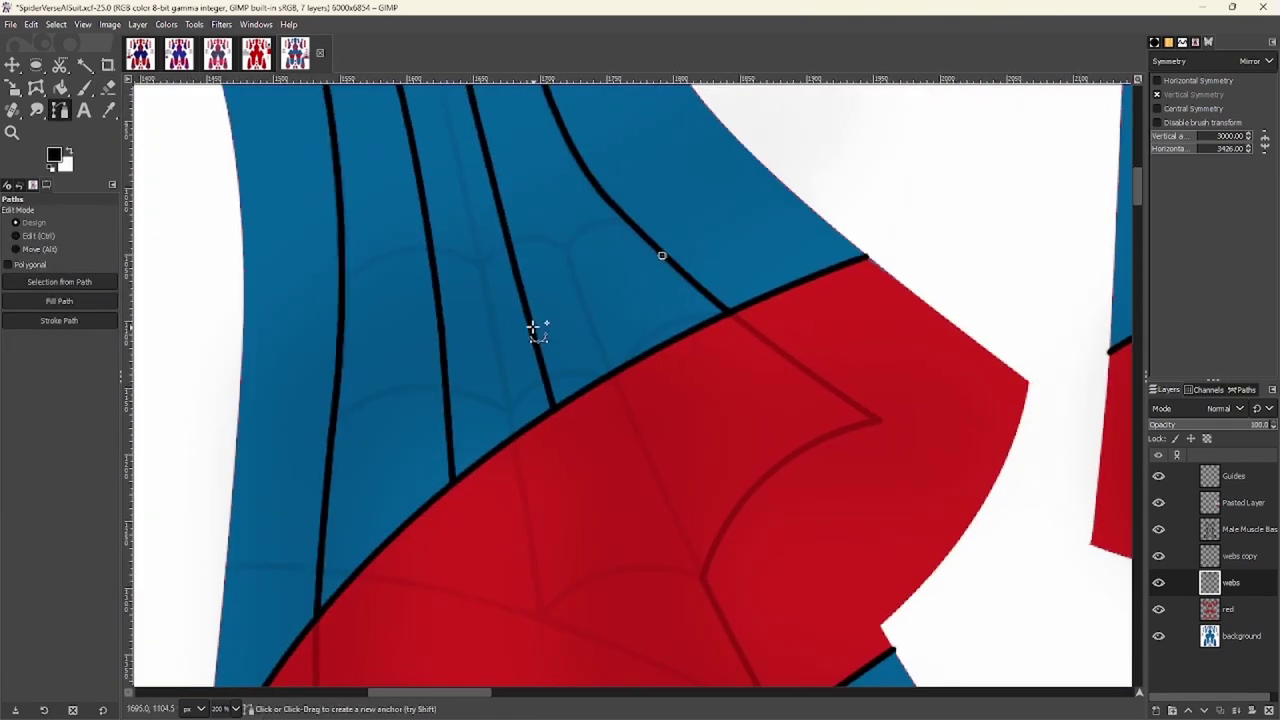
scroll(460, 355, "up", 1)
scroll(455, 362, "down", 1)
scroll(420, 370, "left", 1)
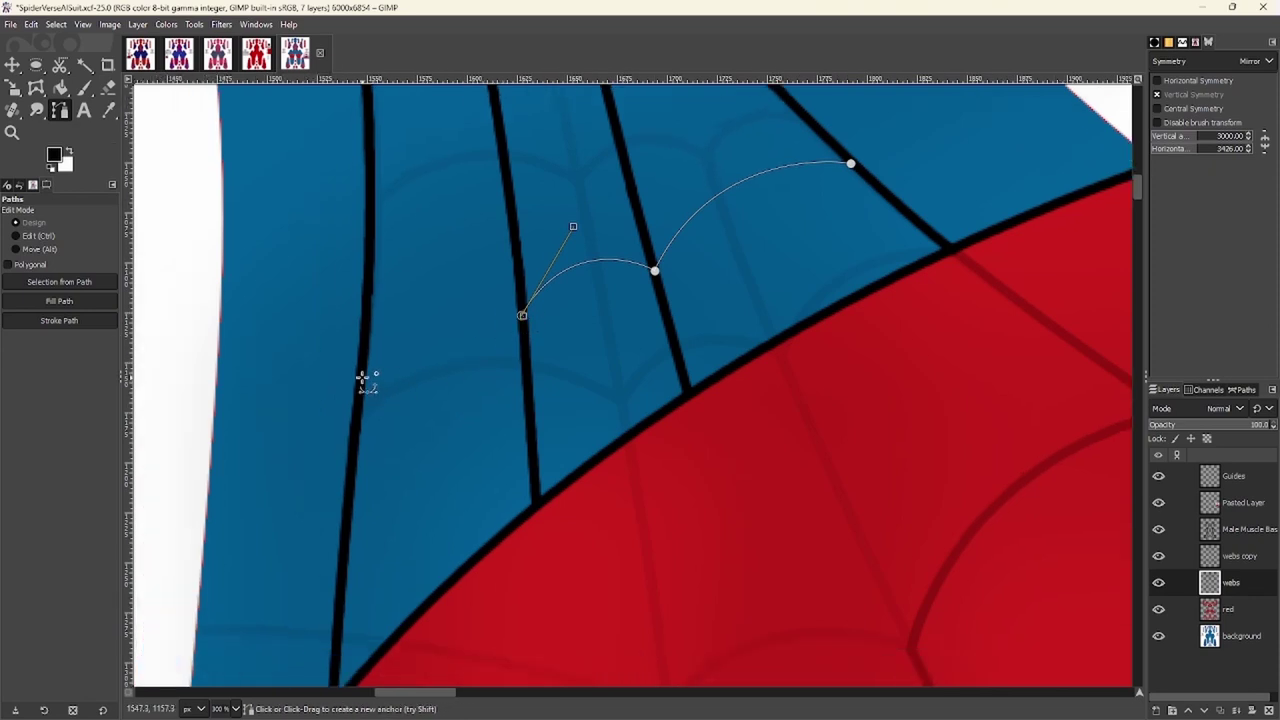
left_click(59, 320, "shift")
Draw a curved strand from the web junction and stroke it in black
left_click(537, 500)
scroll(534, 506, "up", 1)
scroll(531, 537, "down", 2)
scroll(480, 510, "left", 1)
left_click_drag(357, 401, 330, 445)
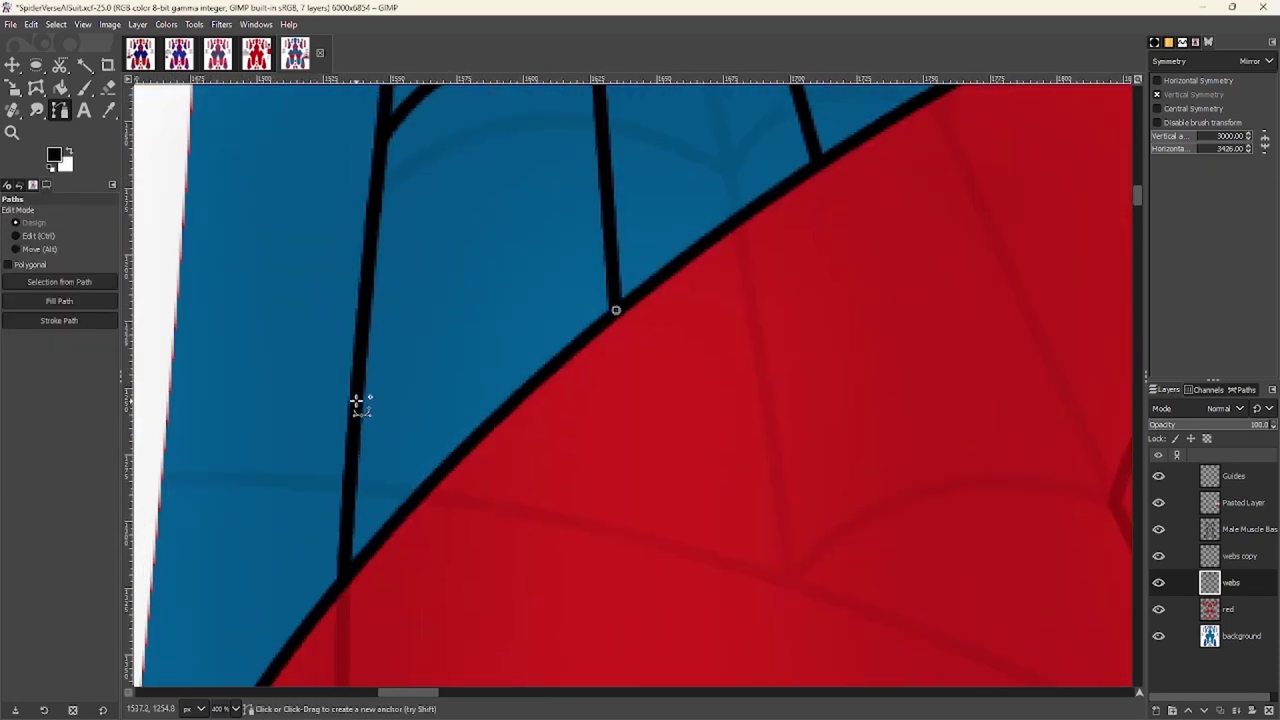
left_click(59, 320, "shift")
Start another curved arc path between web lines, then remove the extra anchor
scroll(474, 251, "down", 2)
scroll(451, 331, "up", 1)
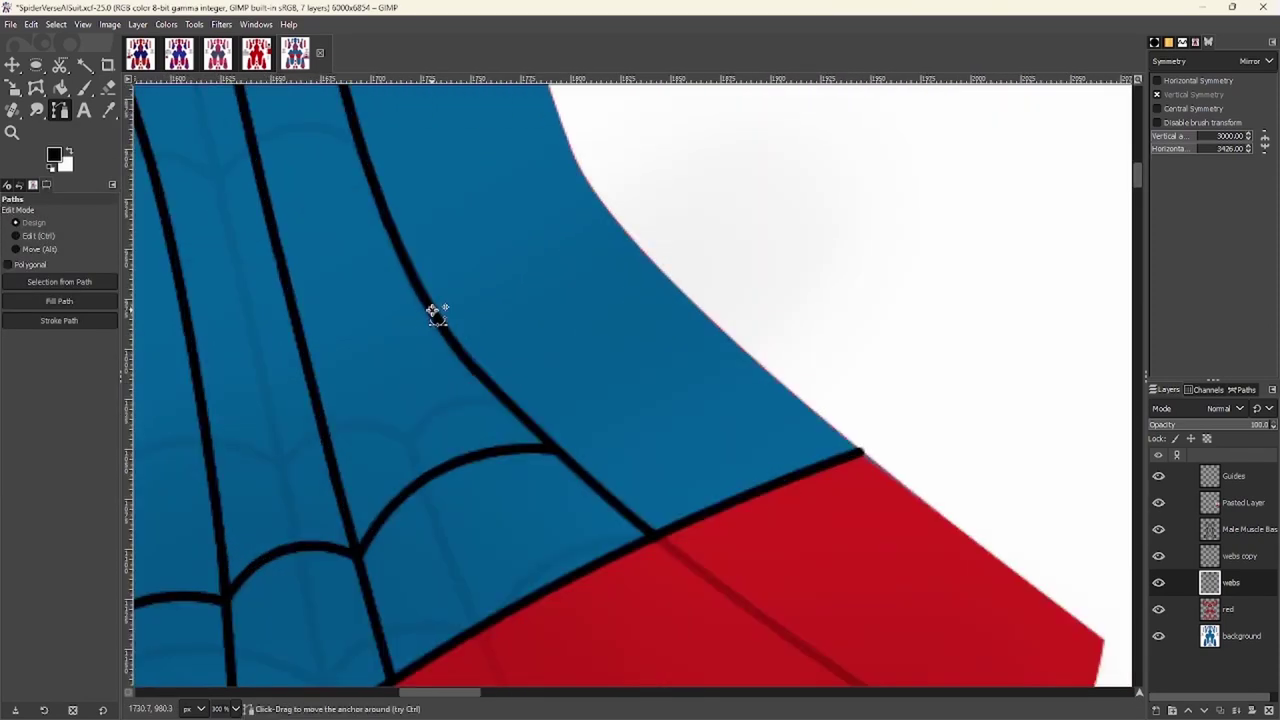
scroll(434, 309, "left", 3)
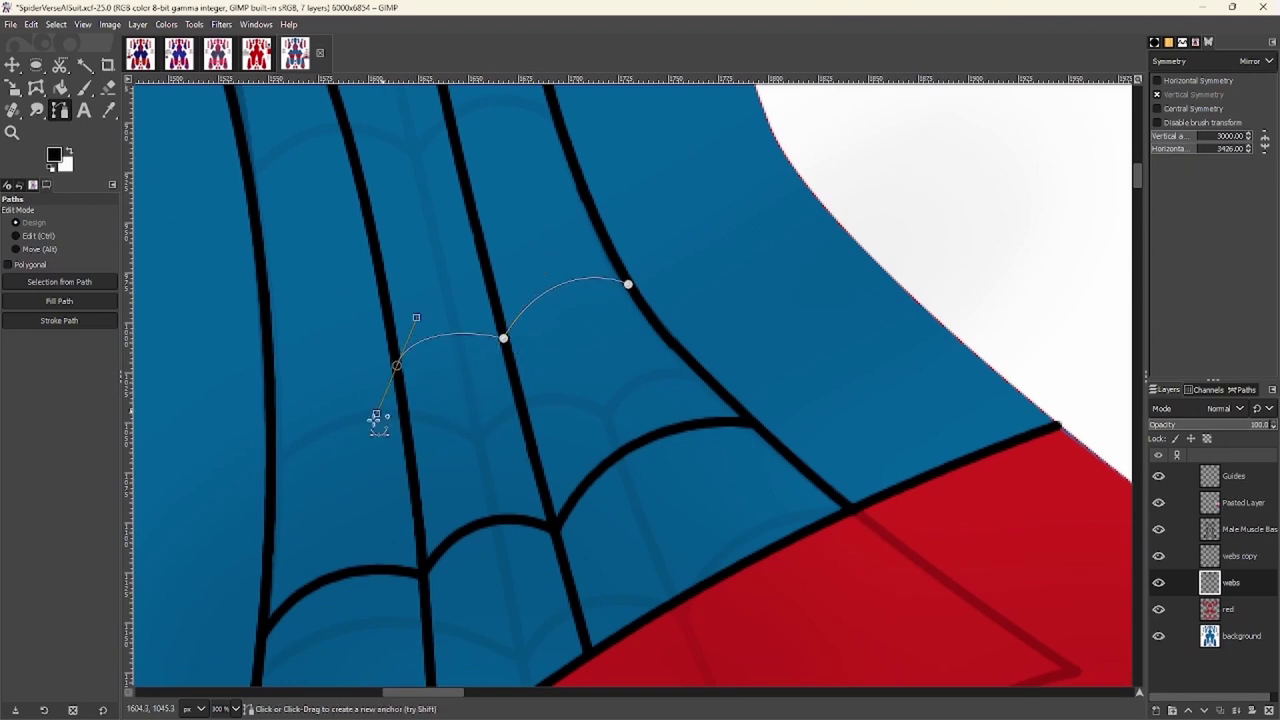
scroll(337, 354, "down", 2)
scroll(389, 289, "up", 1)
scroll(389, 289, "left", 1)
scroll(400, 294, "up", 2)
left_click(733, 288, "shift")
left_click_drag(547, 326, 457, 459)
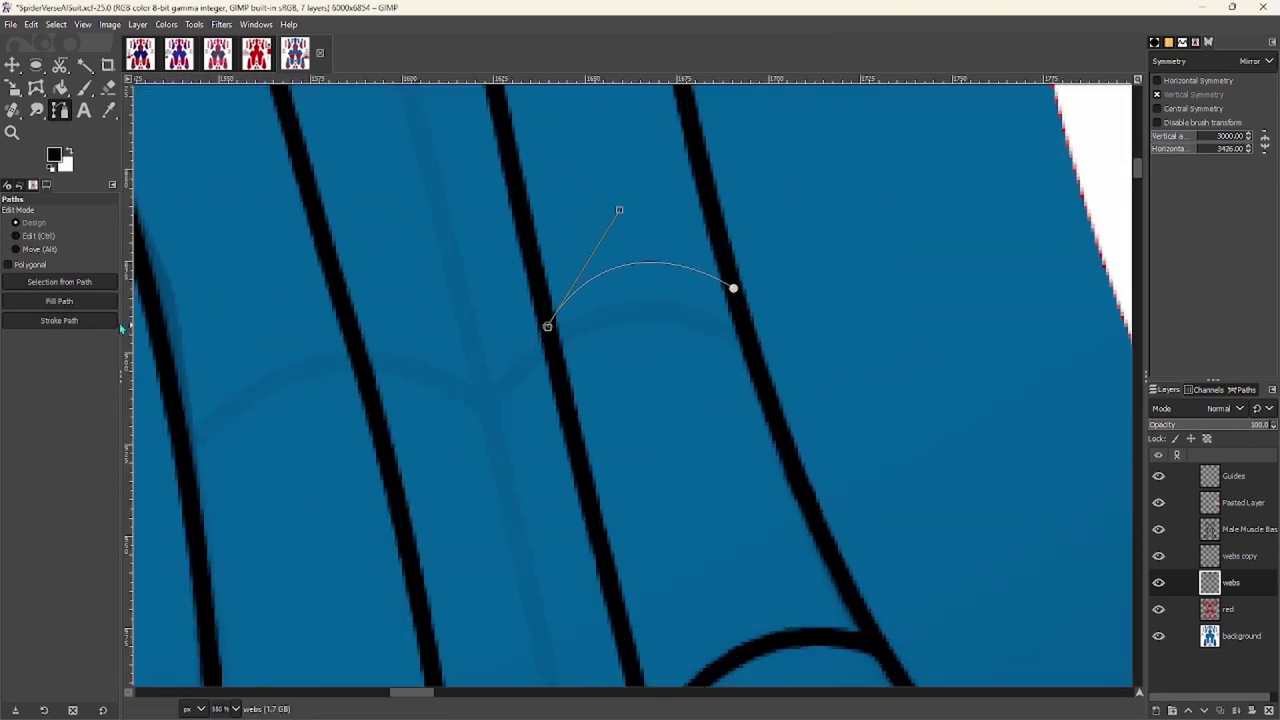
scroll(733, 289, "down", 10)
scroll(691, 329, "up", 10)
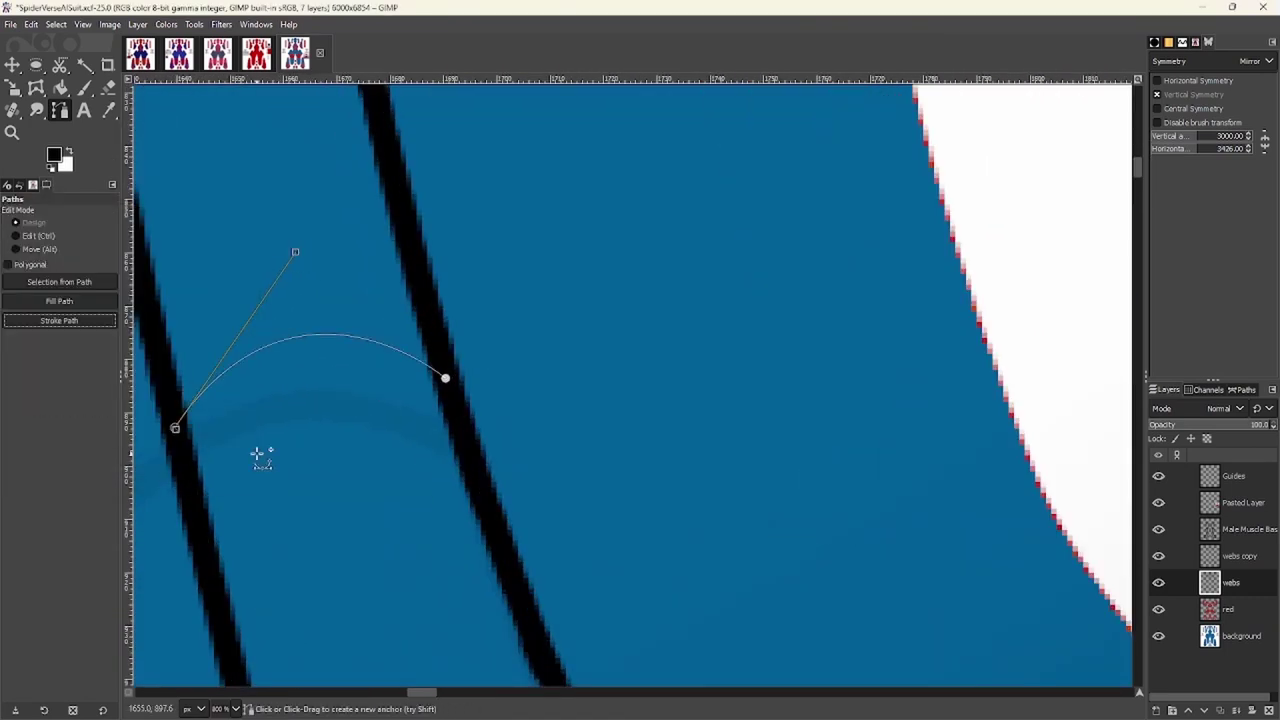
scroll(260, 457, "down", 2)
key("BackSpace")
scroll(401, 487, "down", 3)
scroll(390, 400, "right", 2)
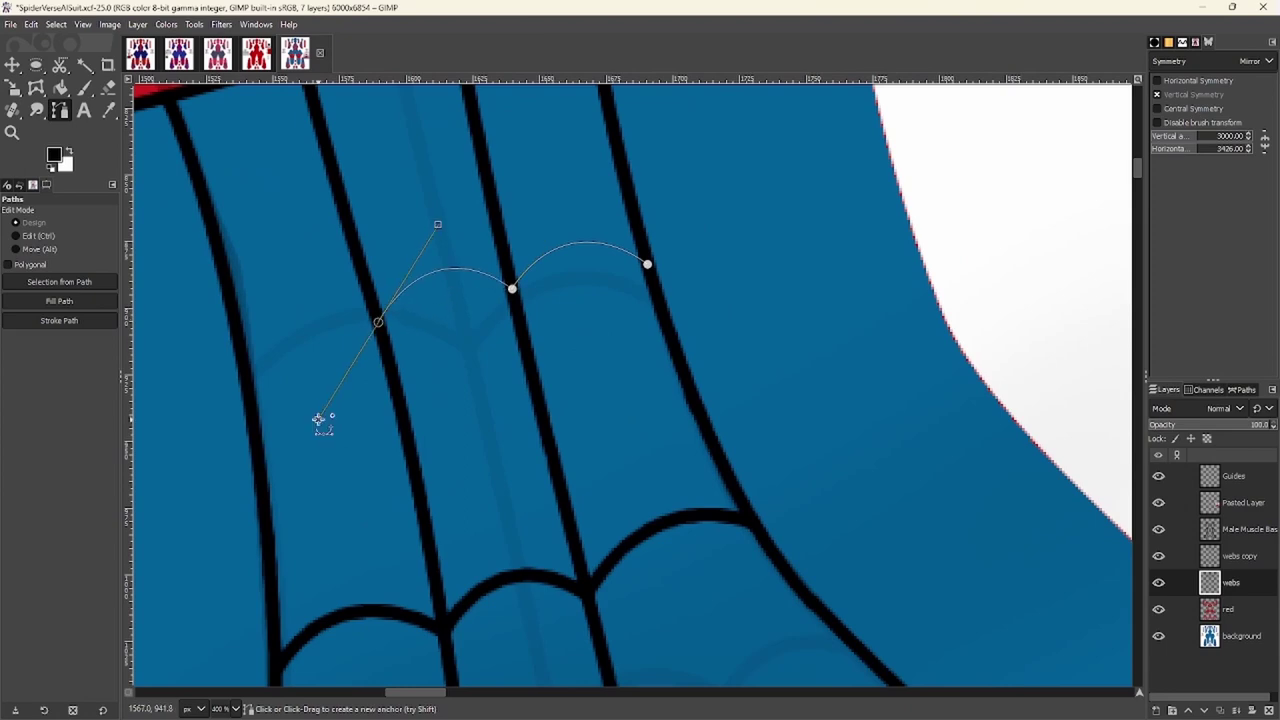
scroll(289, 367, "down", 8)
scroll(311, 303, "down", 2)
scroll(346, 289, "up", 3)
scroll(391, 323, "down", 3)
scroll(423, 300, "up", 3)
Extend the vertical torso web path to its lower end and stroke it in black
scroll(469, 316, "down", 3)
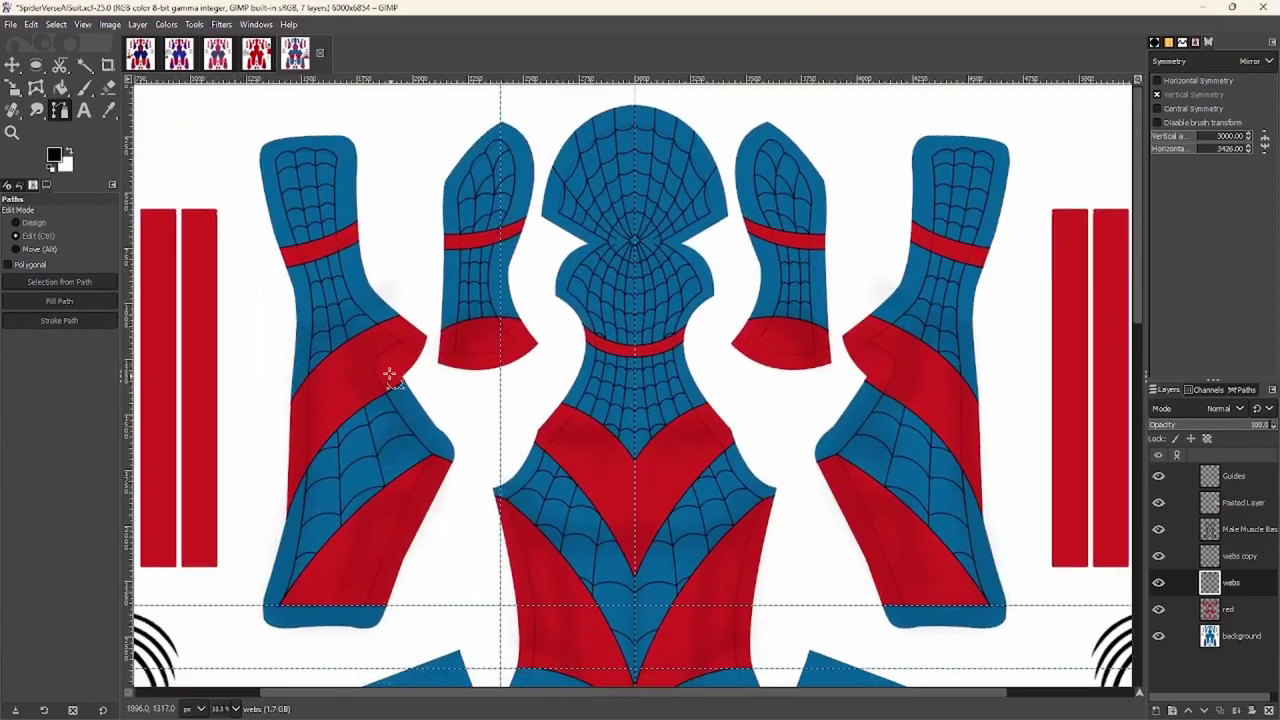
scroll(386, 374, "up", 5)
scroll(428, 386, "up", 2)
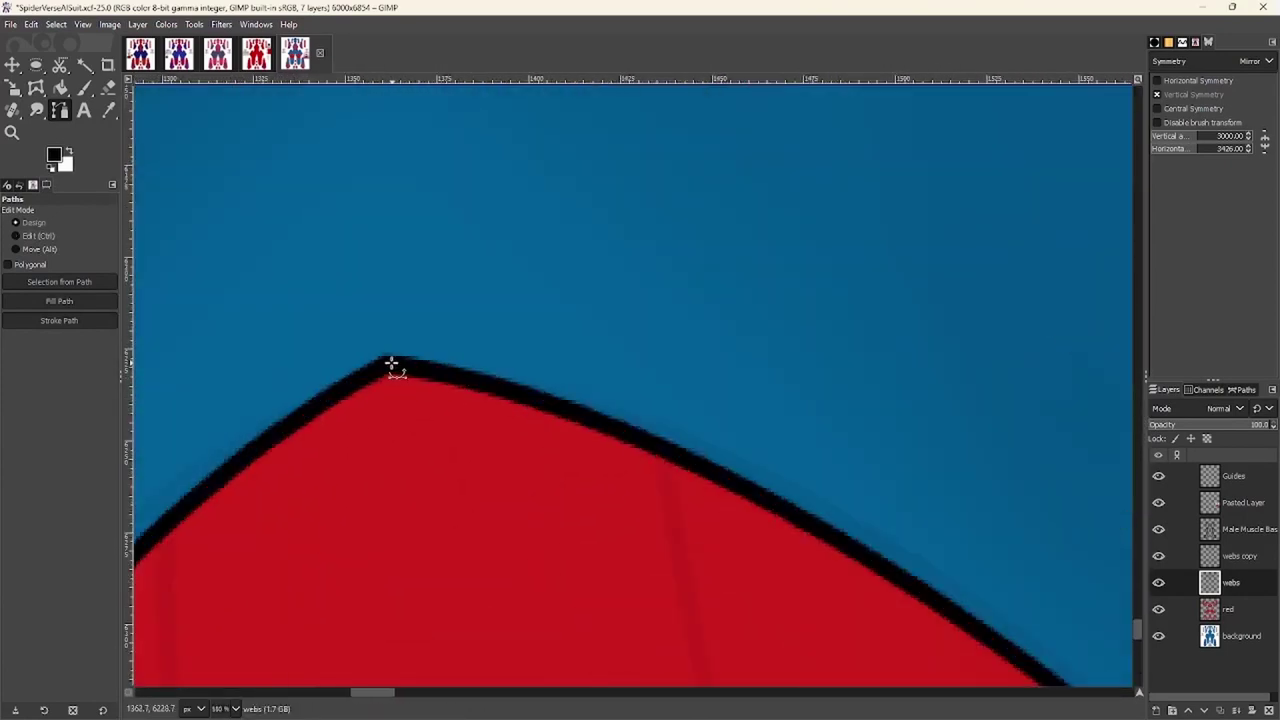
scroll(410, 280, "down", 2)
scroll(410, 190, "up", 2)
scroll(398, 200, "down", 5)
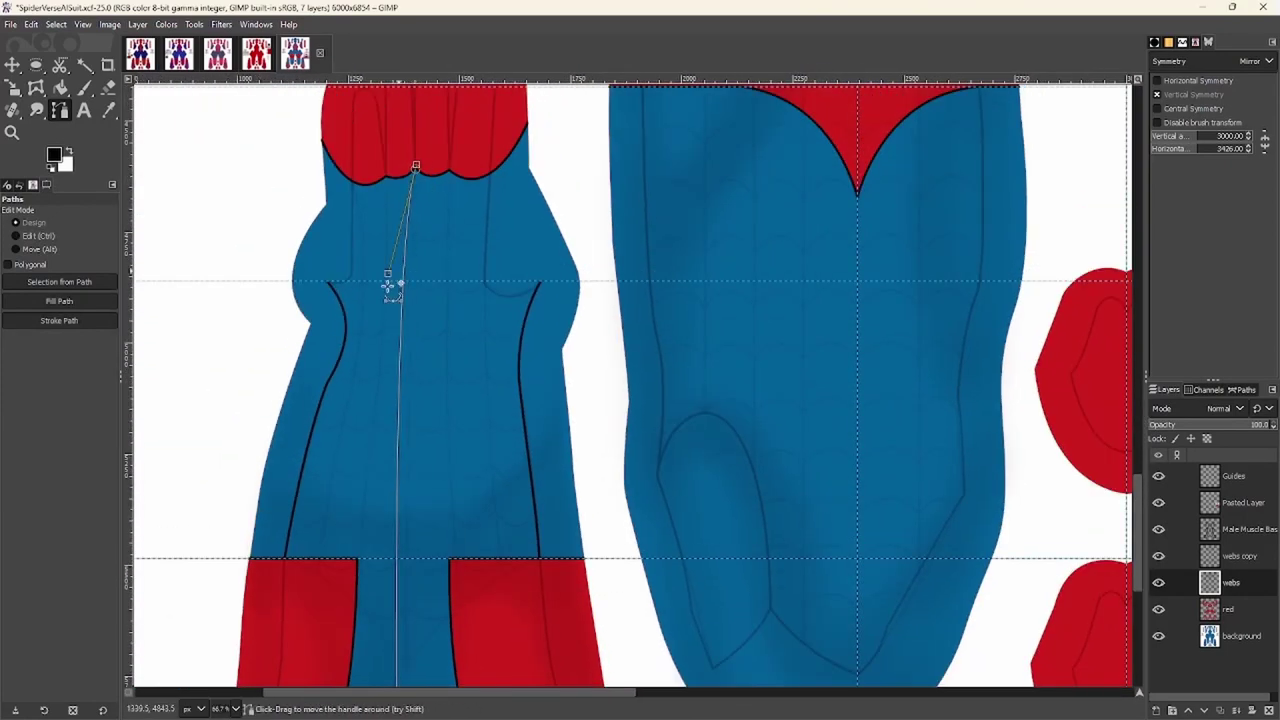
scroll(391, 371, "down", 3)
left_click(429, 623)
left_click(59, 320)
left_click(159, 438)
Stroke the next torso web path with the black stroke settings
scroll(320, 291, "up", 4)
scroll(320, 286, "down", 2)
scroll(330, 340, "down", 1)
scroll(334, 337, "up", 1)
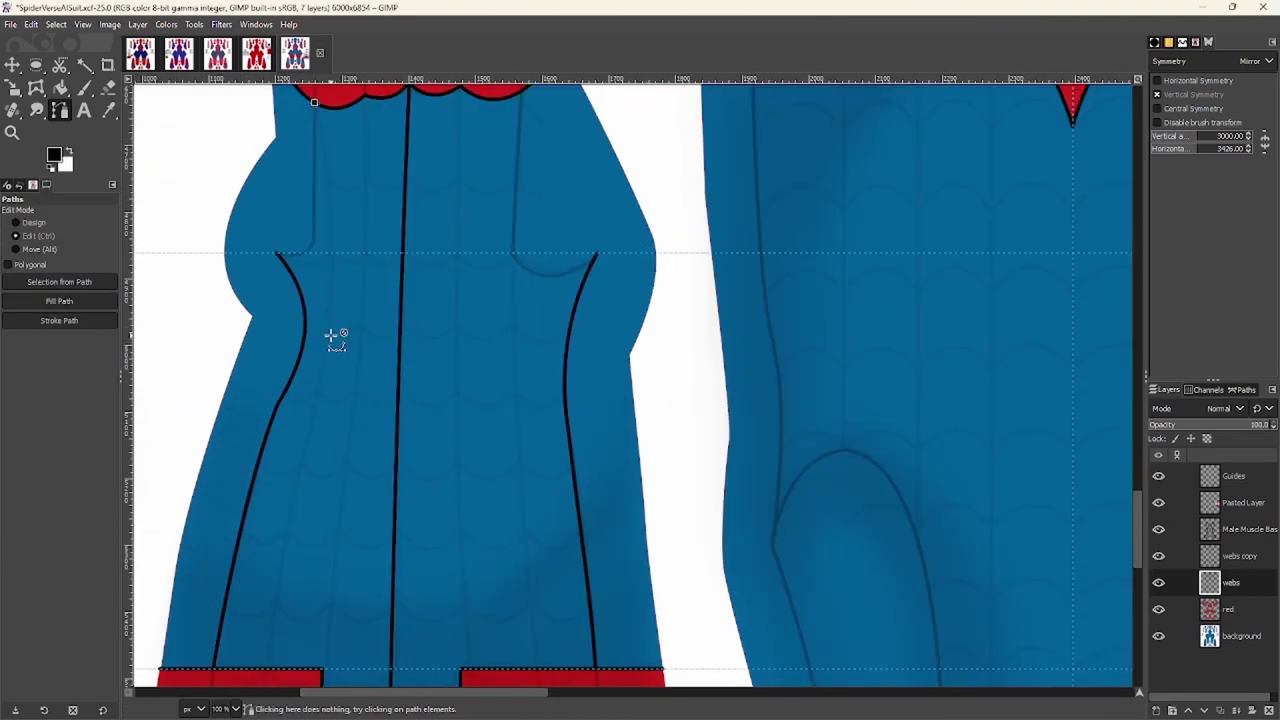
scroll(340, 343, "up", 1)
scroll(356, 213, "down", 2)
scroll(345, 196, "up", 1)
scroll(334, 180, "up", 3)
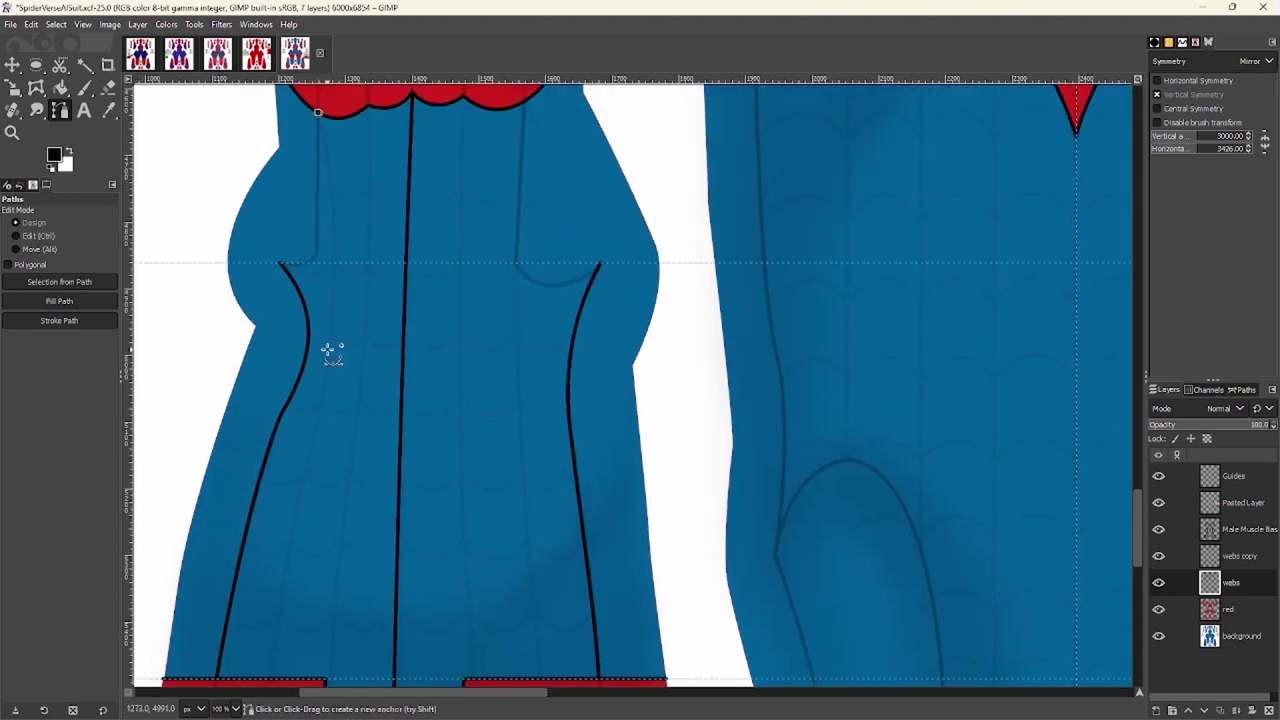
scroll(300, 430, "down", 3)
scroll(257, 523, "up", 2)
left_click(257, 523)
scroll(280, 423, "down", 1)
scroll(357, 194, "up", 3)
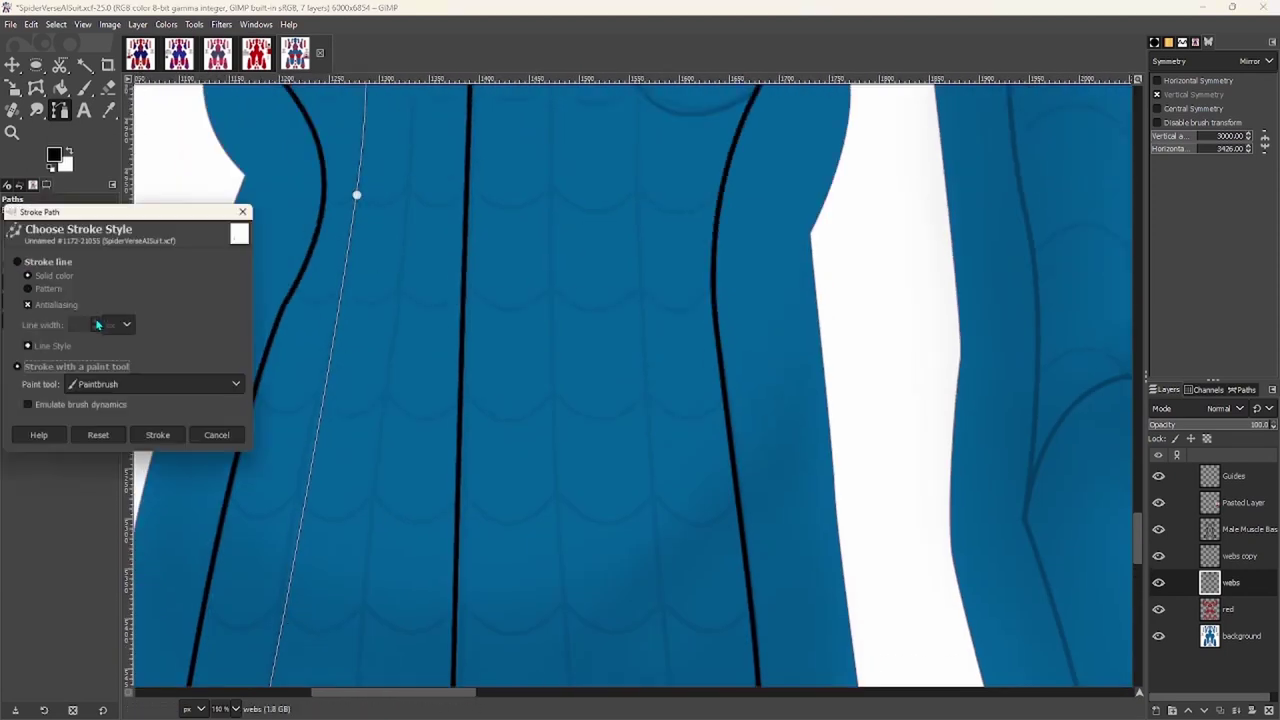
scroll(377, 197, "up", 3)
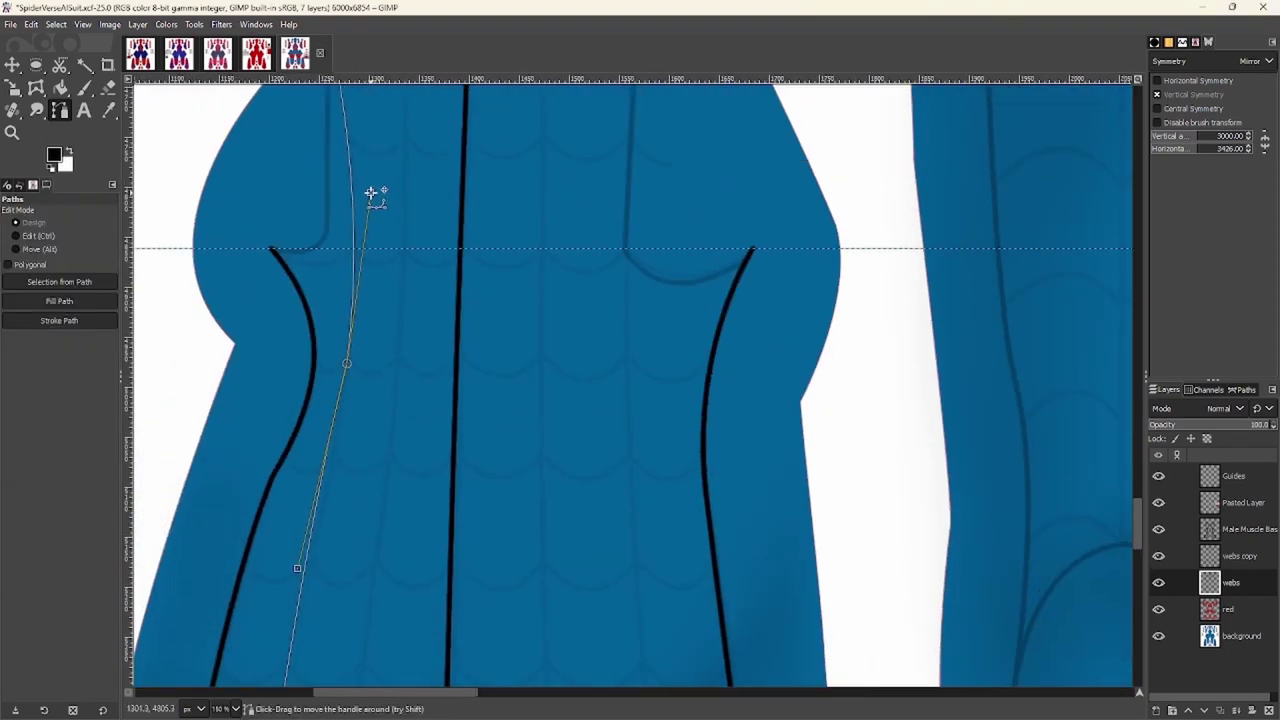
scroll(400, 157, "up", 3)
scroll(394, 343, "down", 3)
scroll(375, 323, "down", 2)
scroll(343, 580, "up", 2)
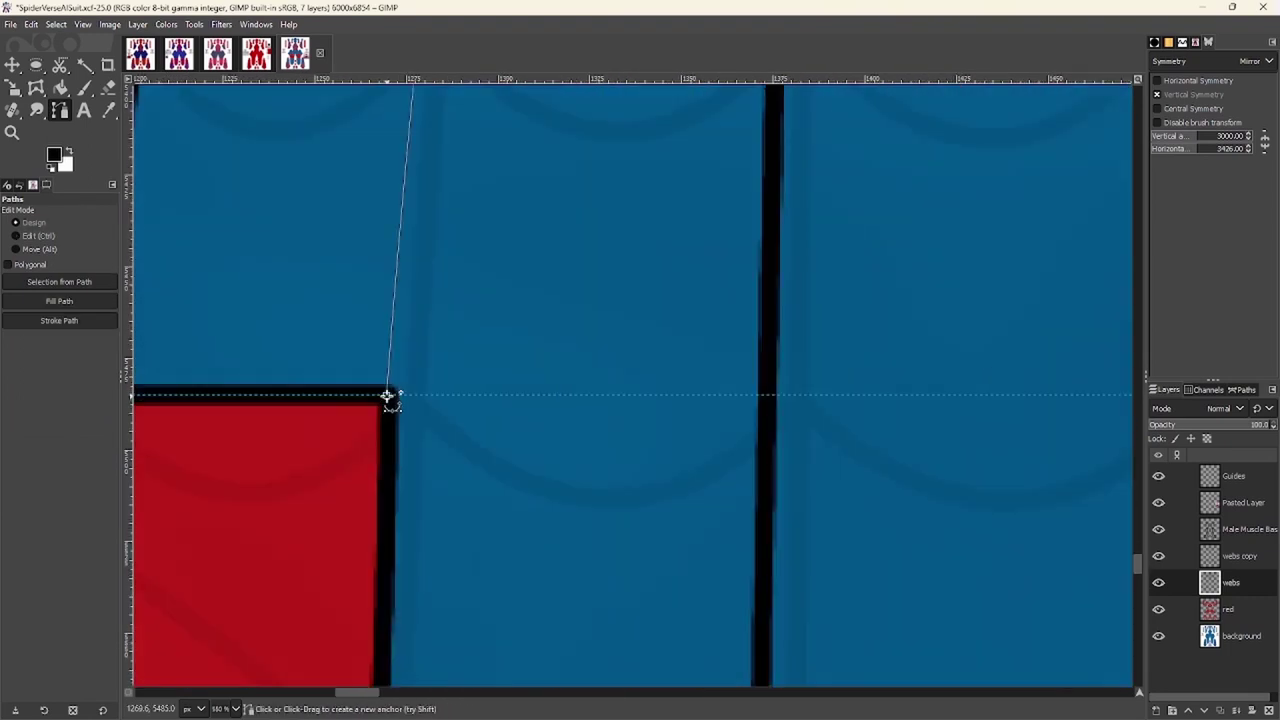
scroll(351, 398, "down", 2)
scroll(398, 390, "up", 6)
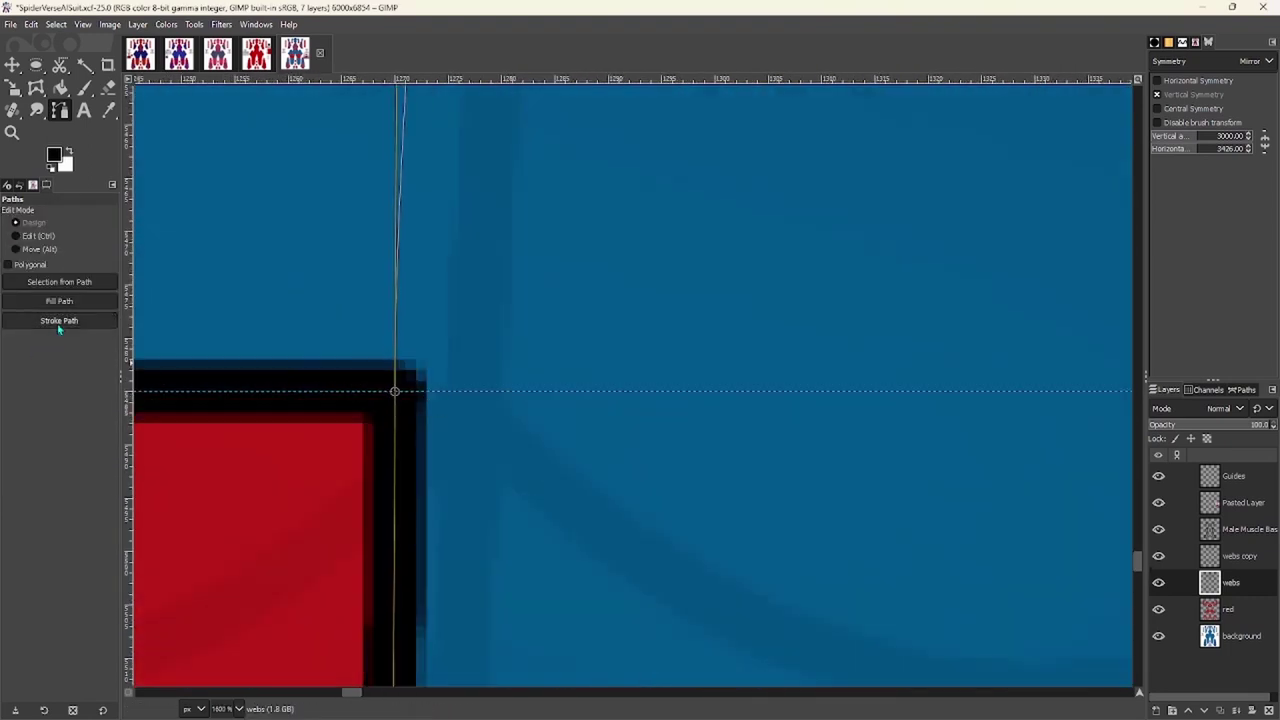
scroll(420, 406, "down", 6)
scroll(471, 246, "up", 4)
scroll(399, 449, "down", 4)
scroll(399, 449, "up", 4)
Begin a curved path from the red block's corner along its top edge
left_click(420, 517)
scroll(402, 432, "down", 4)
left_click_drag(408, 513, 400, 430)
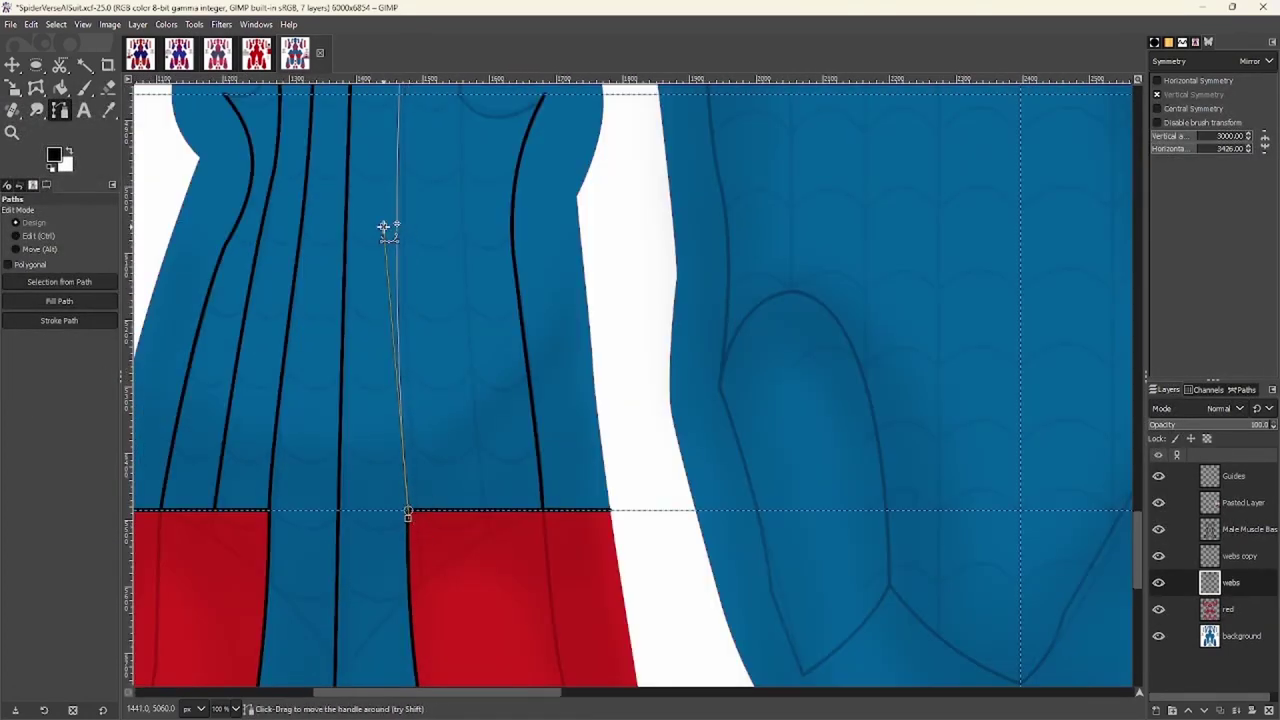
scroll(449, 503, "up", 1)
scroll(456, 405, "up", 3)
scroll(427, 537, "up", 4)
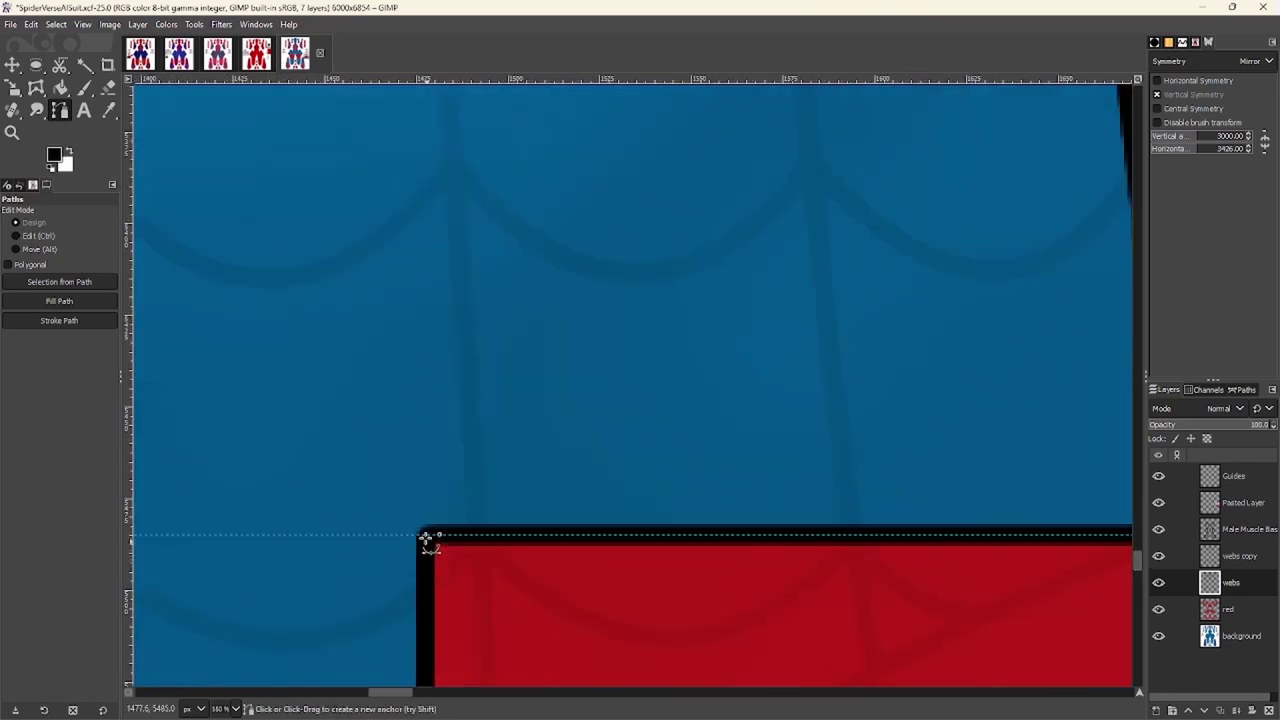
scroll(463, 545, "up", 2)
scroll(432, 308, "down", 1)
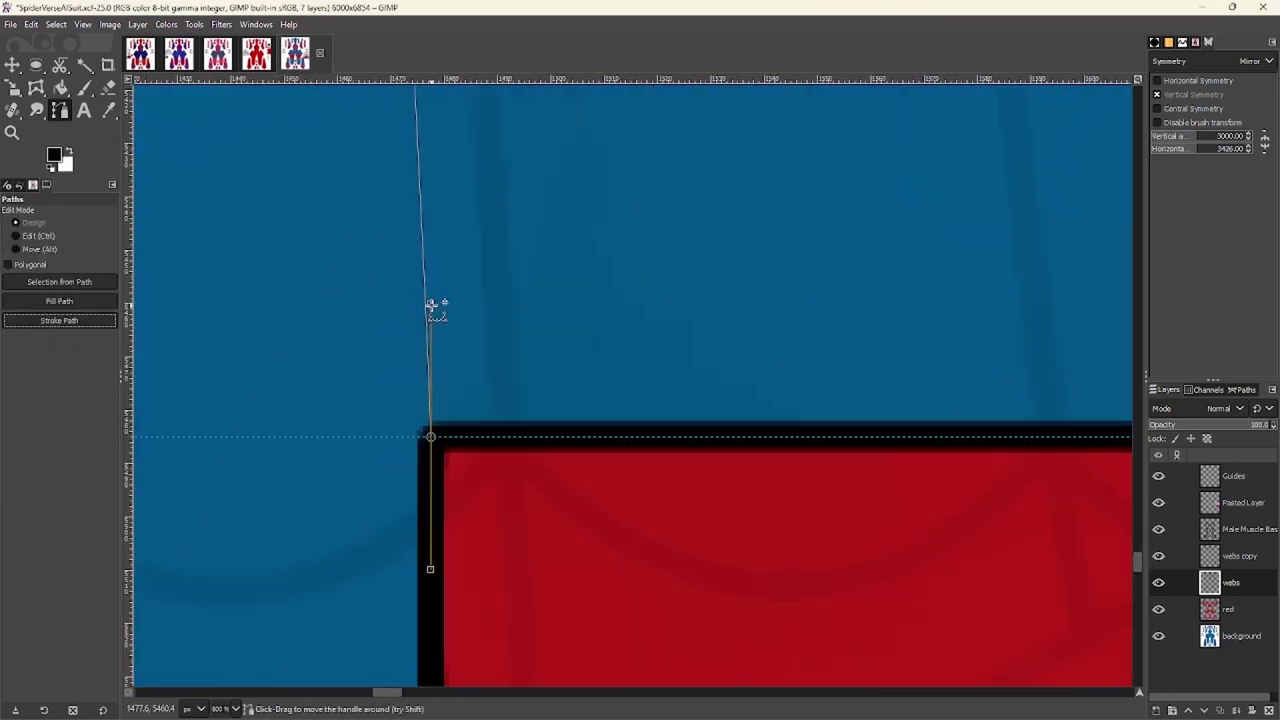
scroll(430, 148, "down", 3)
scroll(486, 251, "down", 2)
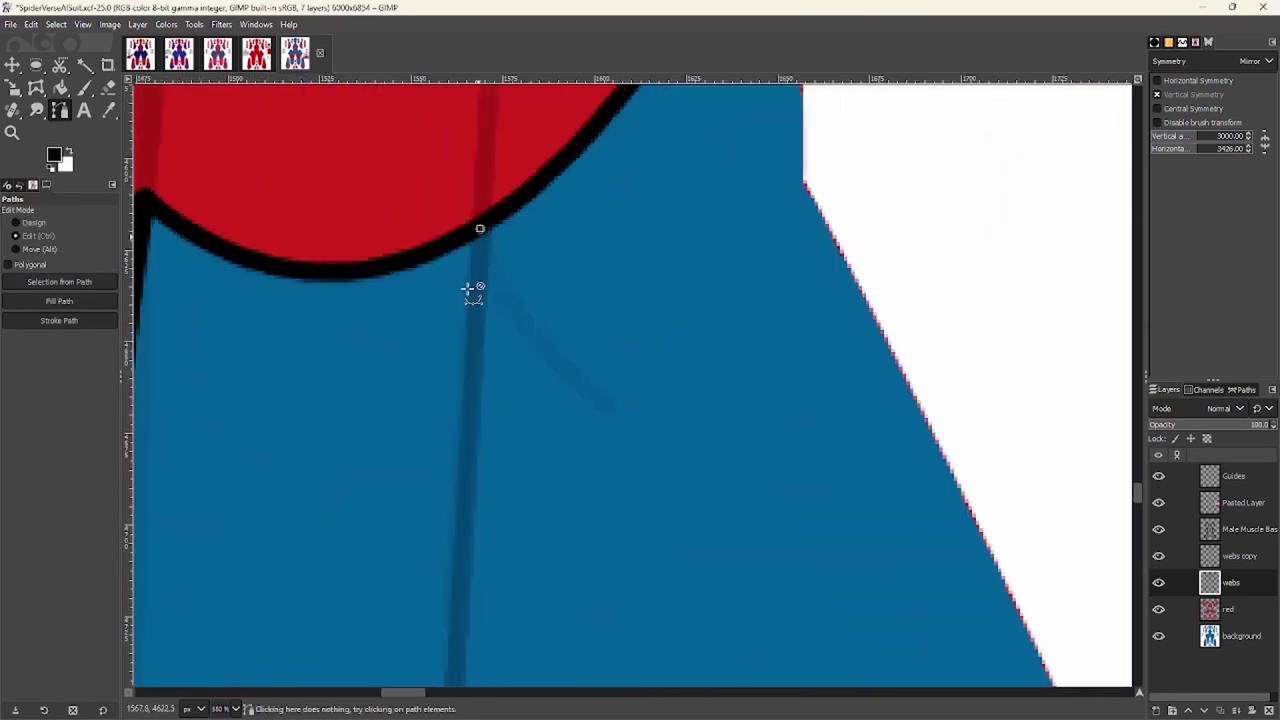
scroll(430, 516, "down", 2)
scroll(430, 516, "down", 3)
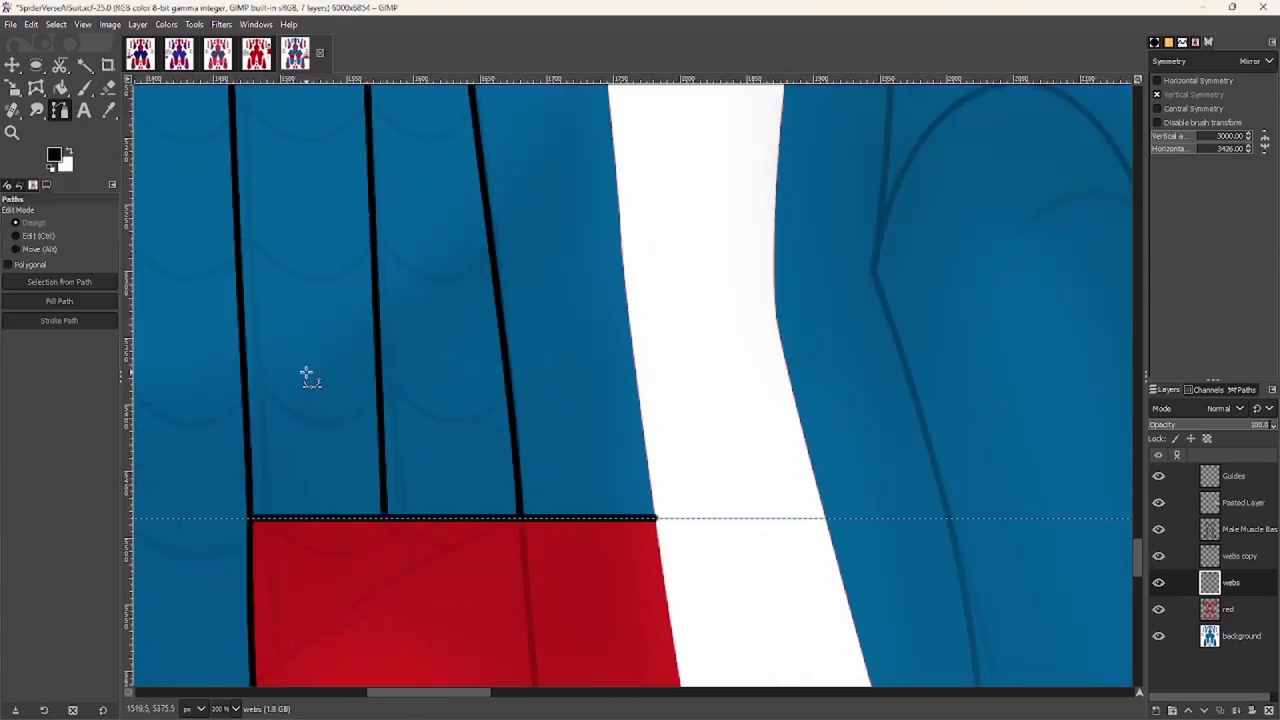
scroll(329, 412, "down", 2)
scroll(457, 374, "up", 3)
Curve a path point along the leg's red edge and stroke it as a black line
scroll(429, 403, "down", 3)
scroll(386, 491, "down", 3)
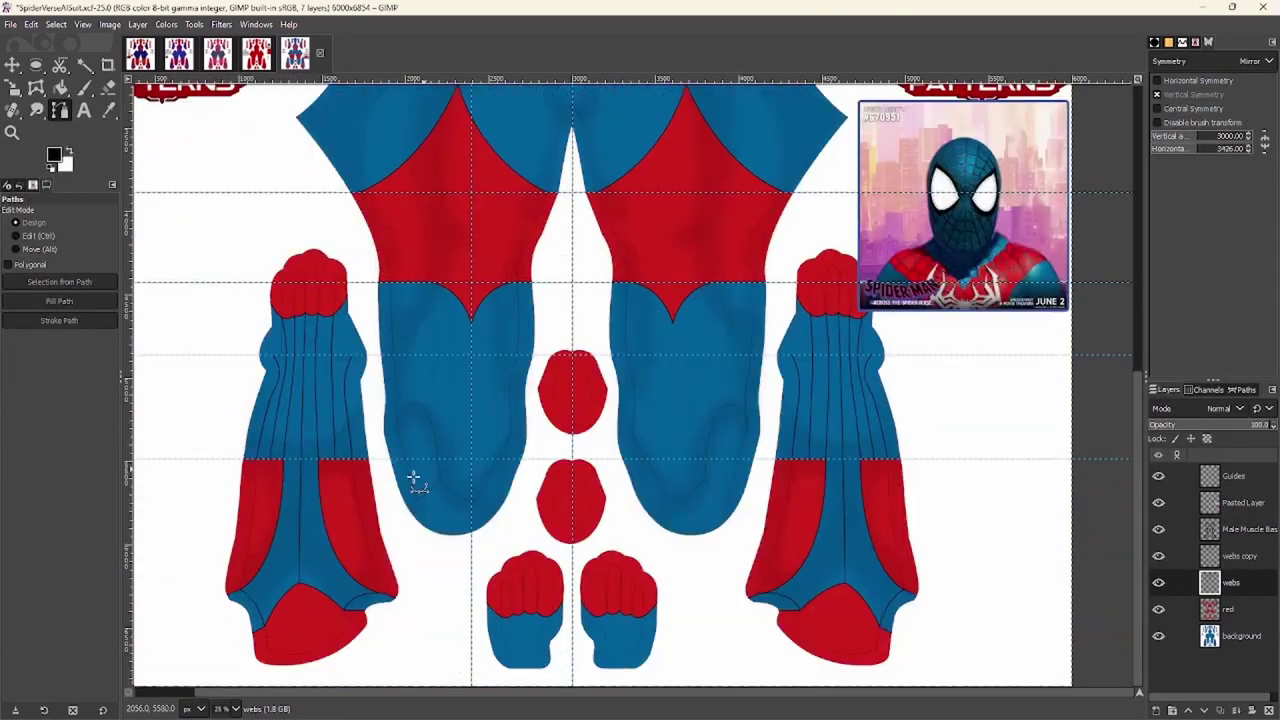
scroll(407, 510, "down", 2)
scroll(407, 510, "up", 3)
scroll(474, 449, "down", 1)
scroll(523, 523, "up", 2)
left_click_drag(457, 250, 455, 218)
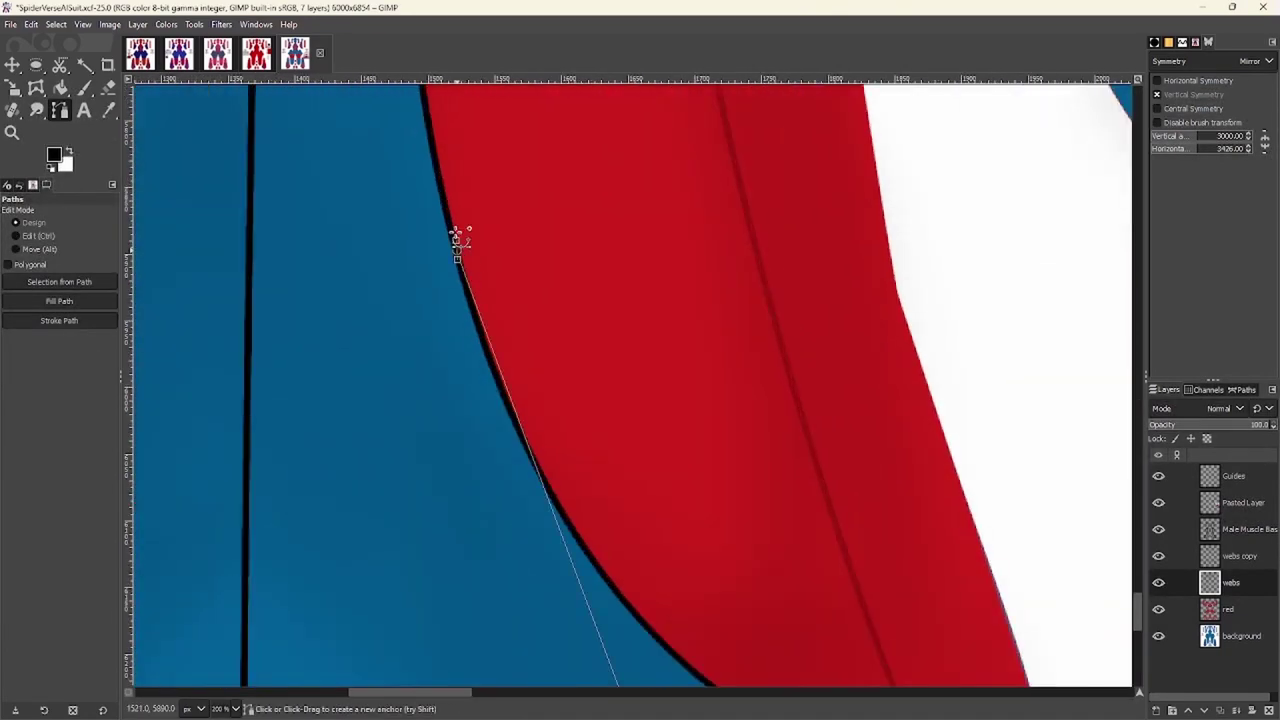
scroll(455, 218, "down", 2)
scroll(429, 391, "up", 2)
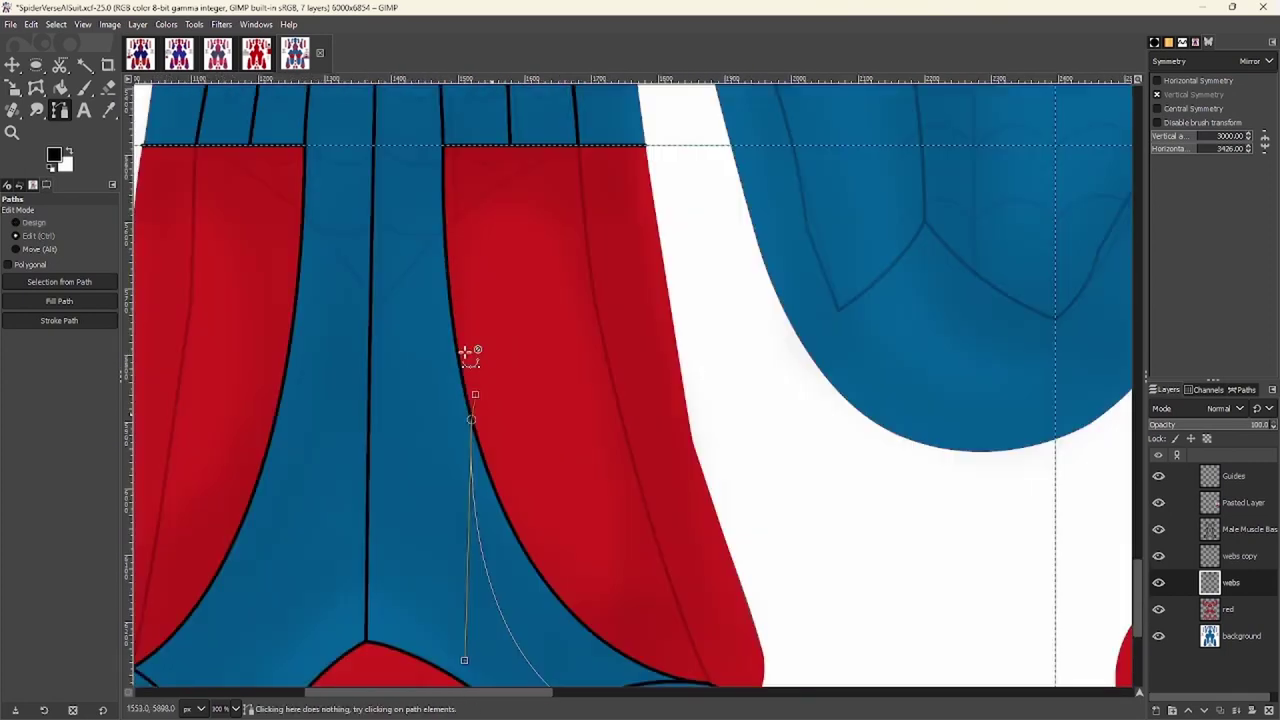
scroll(477, 391, "up", 3)
scroll(433, 323, "down", 3)
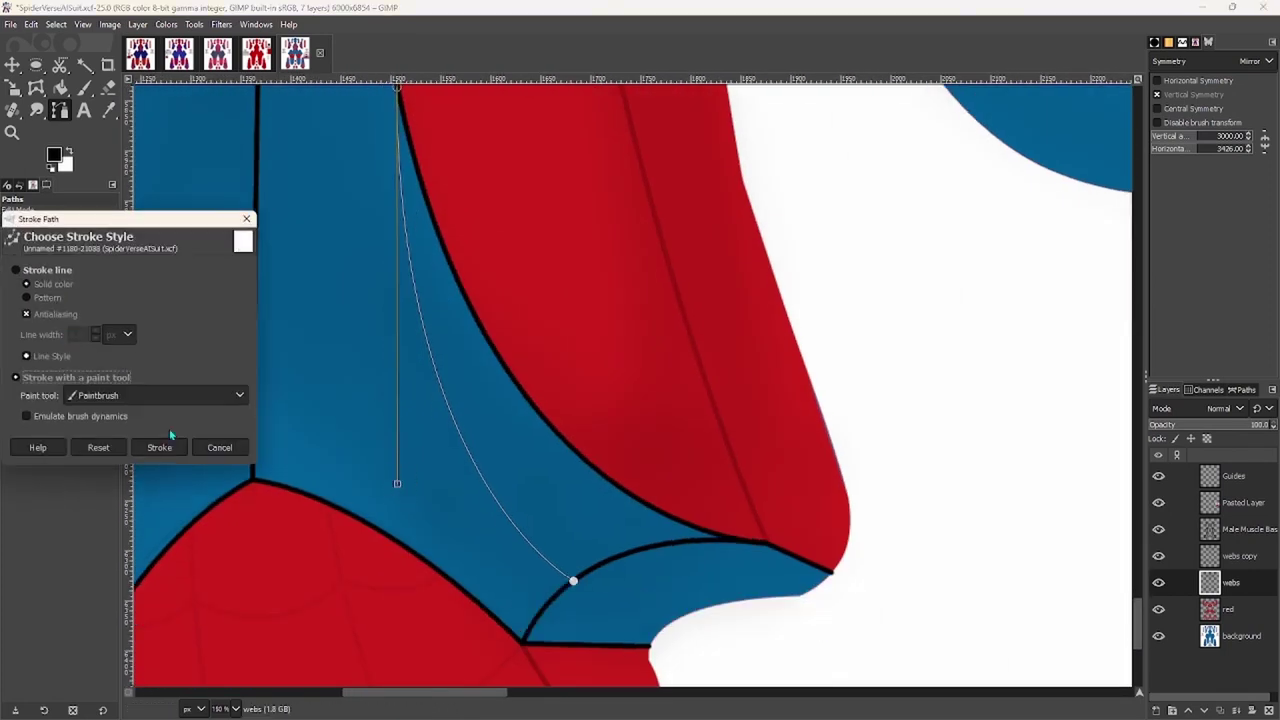
left_click(160, 447)
scroll(640, 549, "up", 2)
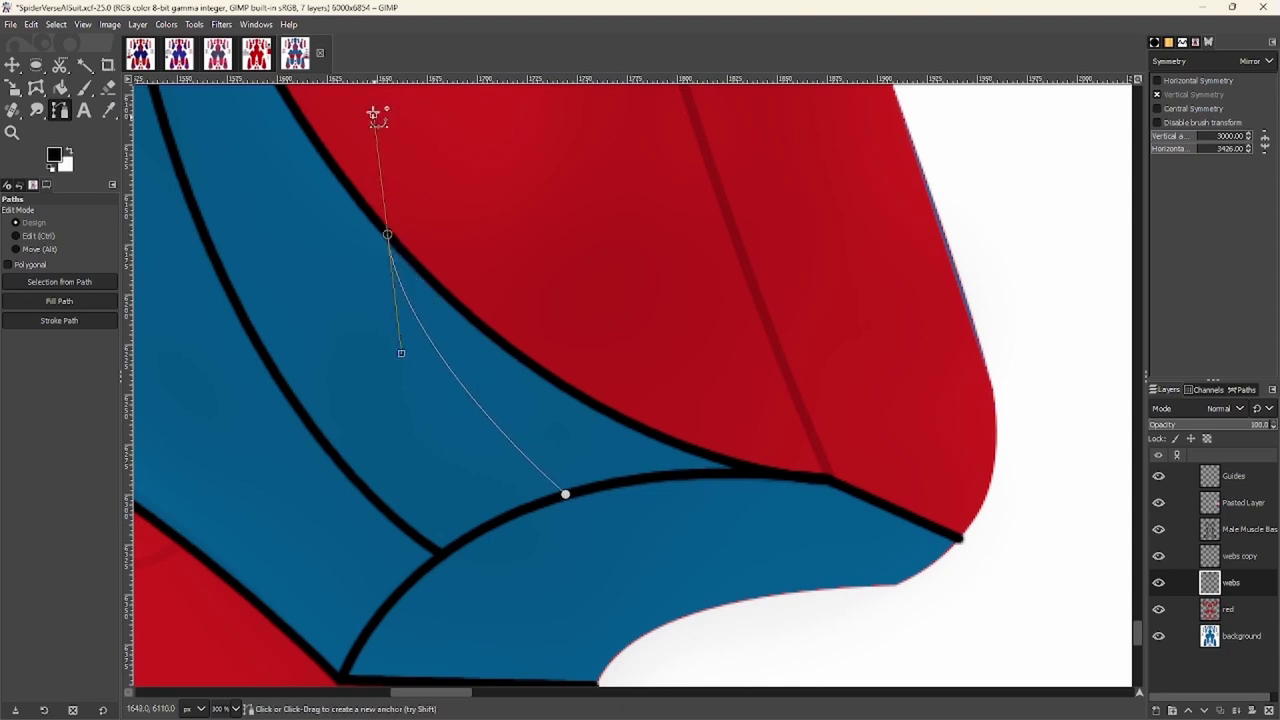
scroll(486, 409, "up", 2)
scroll(231, 180, "up", 2)
scroll(391, 528, "down", 5)
Tidy the red edges near the centre seam, switching from the Eraser to the Paintbrush
scroll(391, 528, "down", 5)
scroll(543, 543, "up", 3)
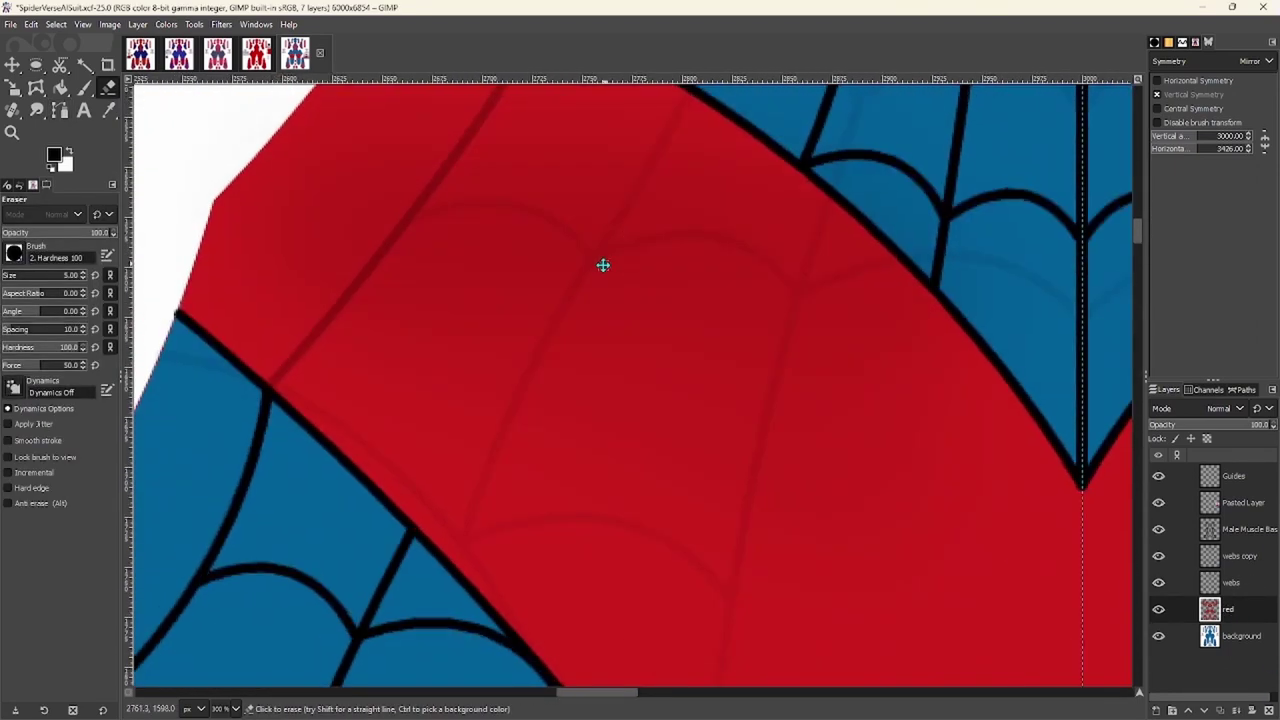
scroll(540, 334, "up", 2)
scroll(380, 266, "up", 2)
scroll(267, 265, "down", 6)
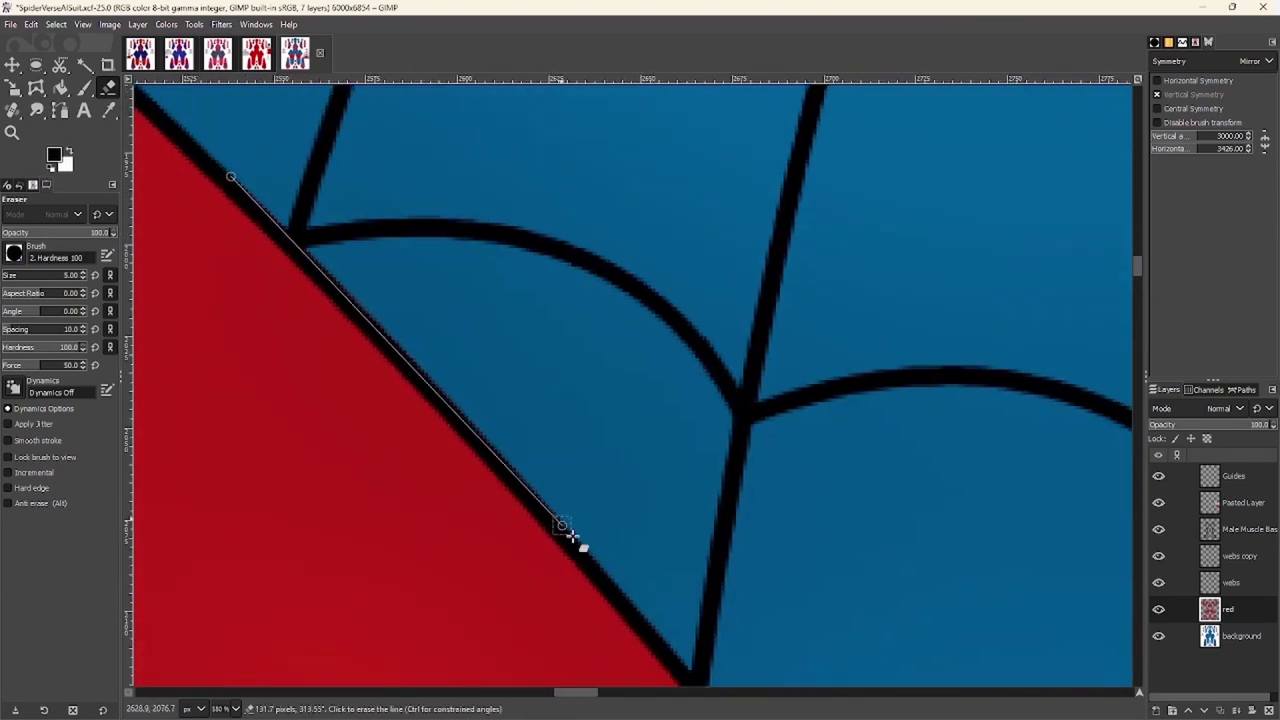
scroll(560, 560, "down", 5)
scroll(400, 500, "right", 4)
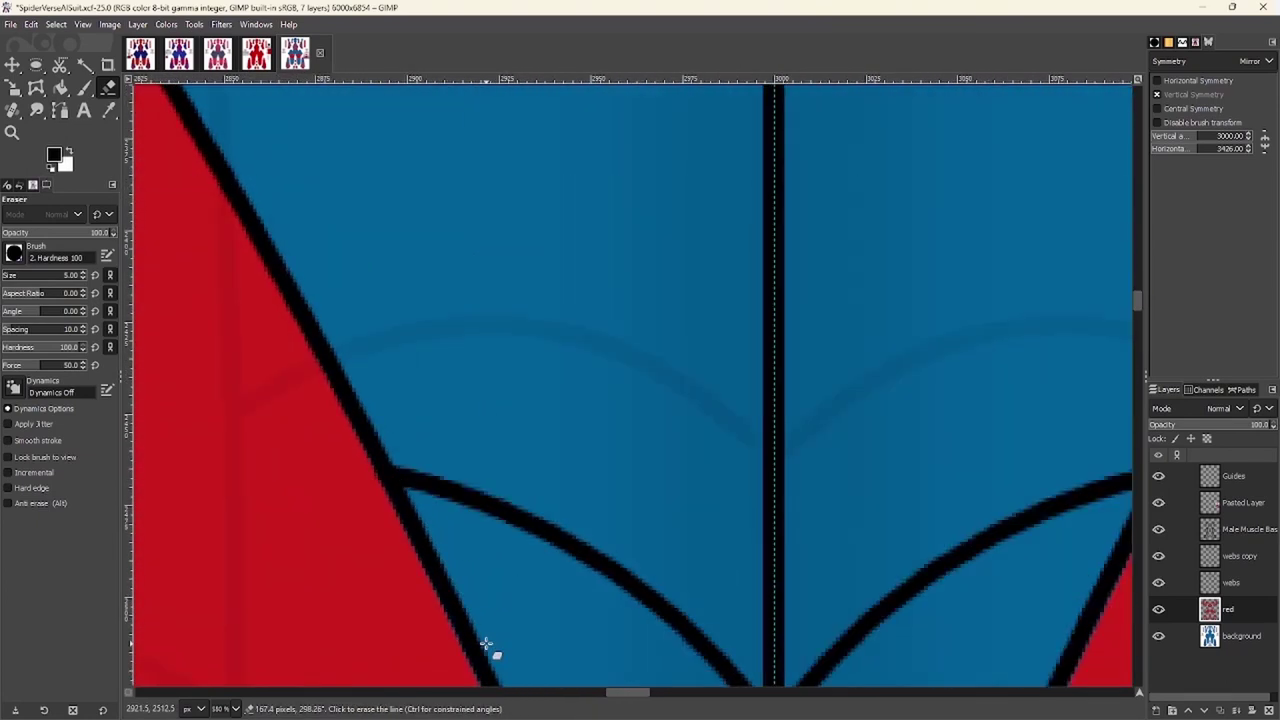
key("p")
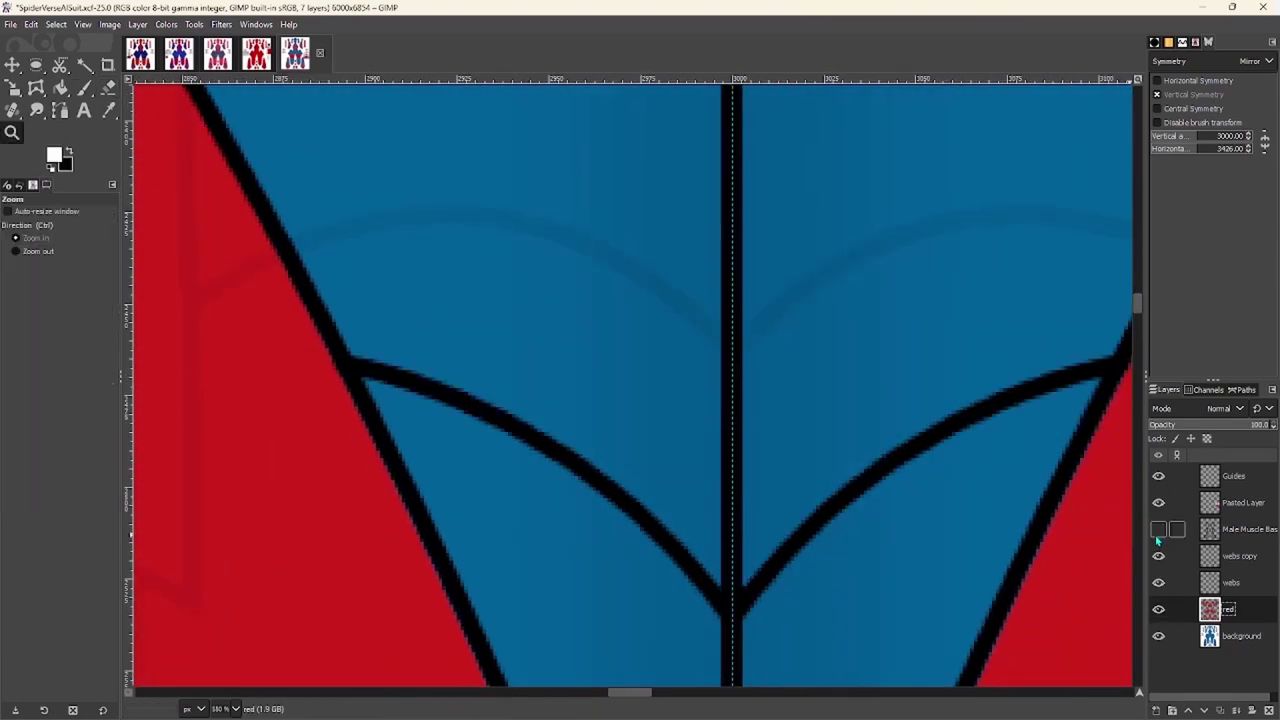
scroll(429, 534, "down", 5)
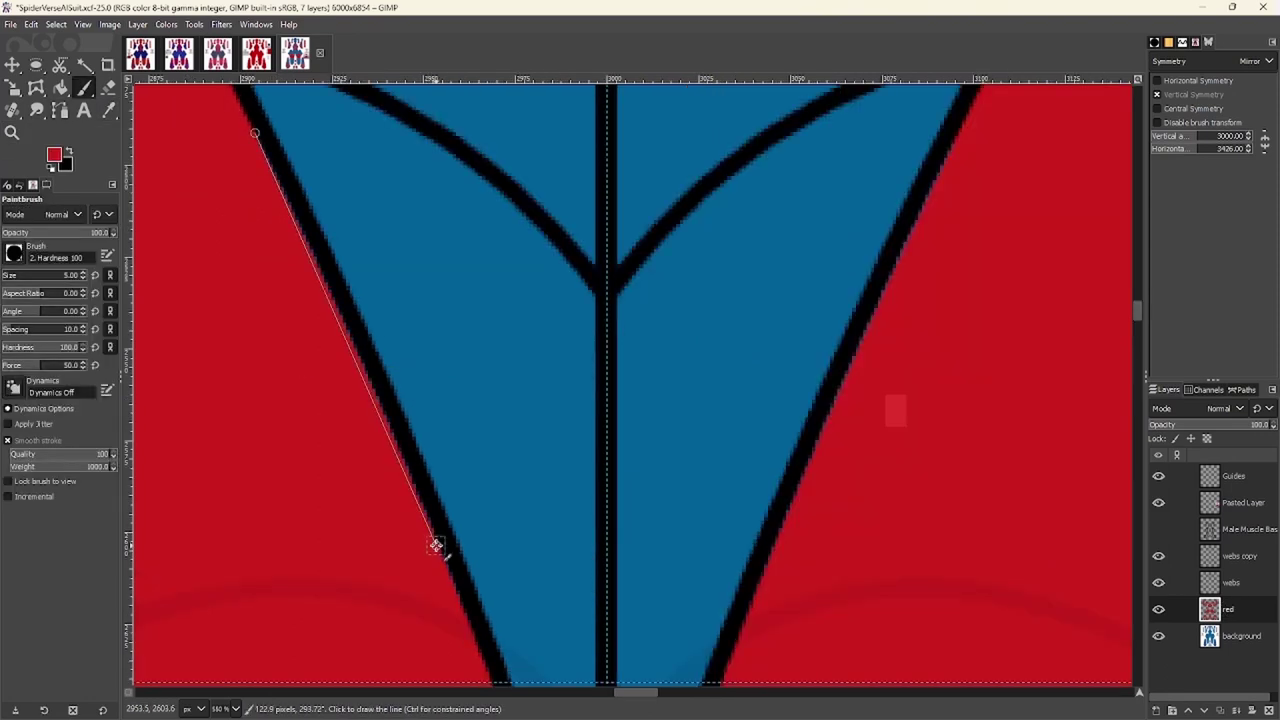
scroll(391, 626, "right", 4)
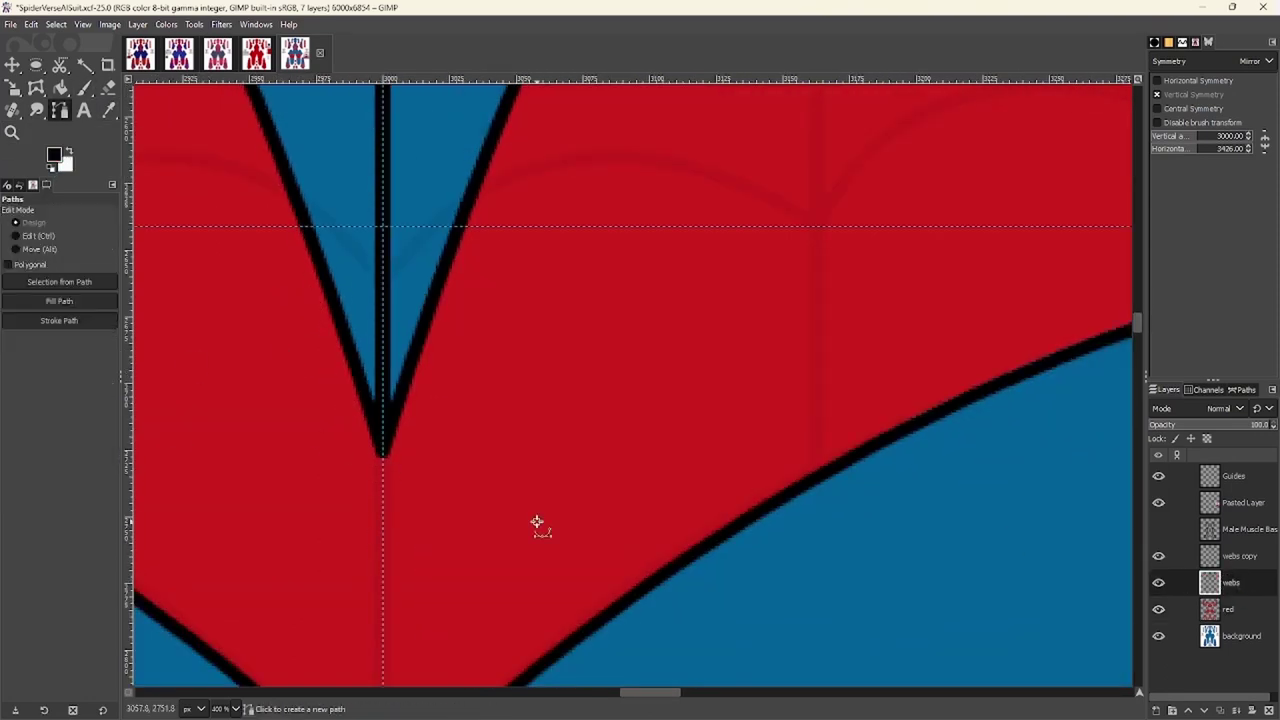
Reshape the first scallop curve along the leg's red edge by moving its handle
scroll(565, 497, "down", 6)
scroll(514, 200, "up", 5)
scroll(386, 543, "up", 10)
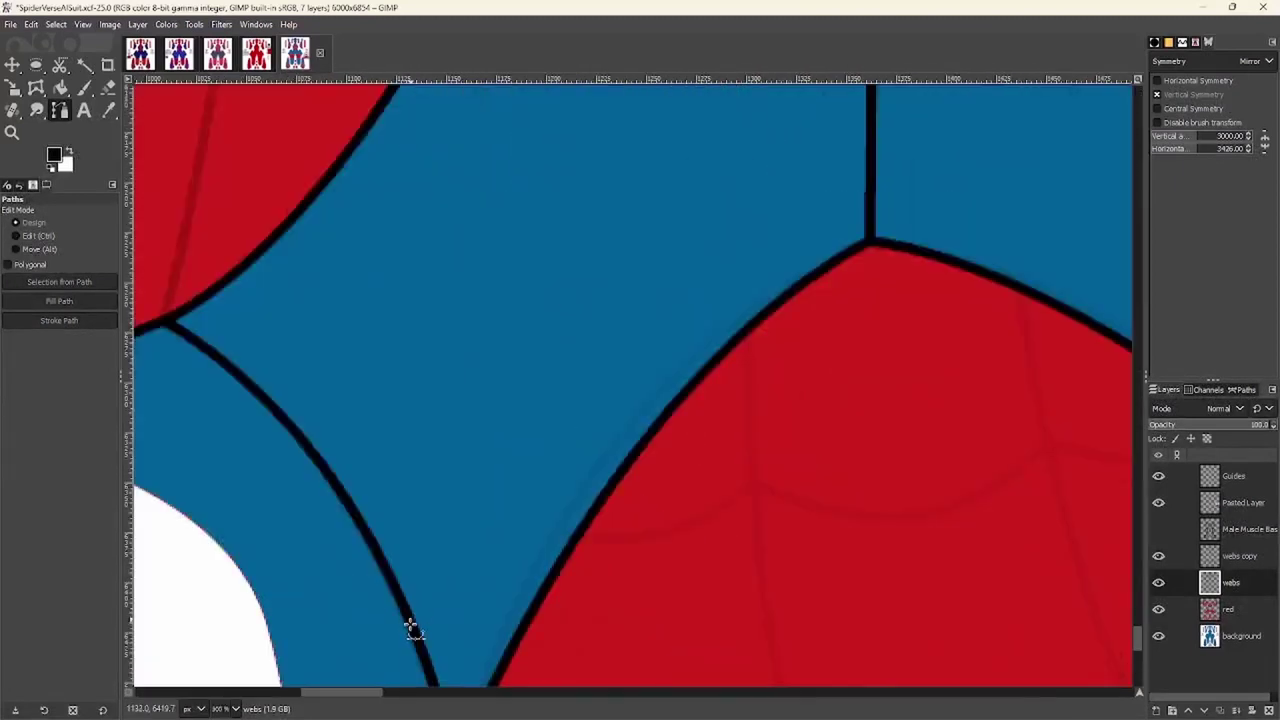
scroll(680, 392, "down", 8)
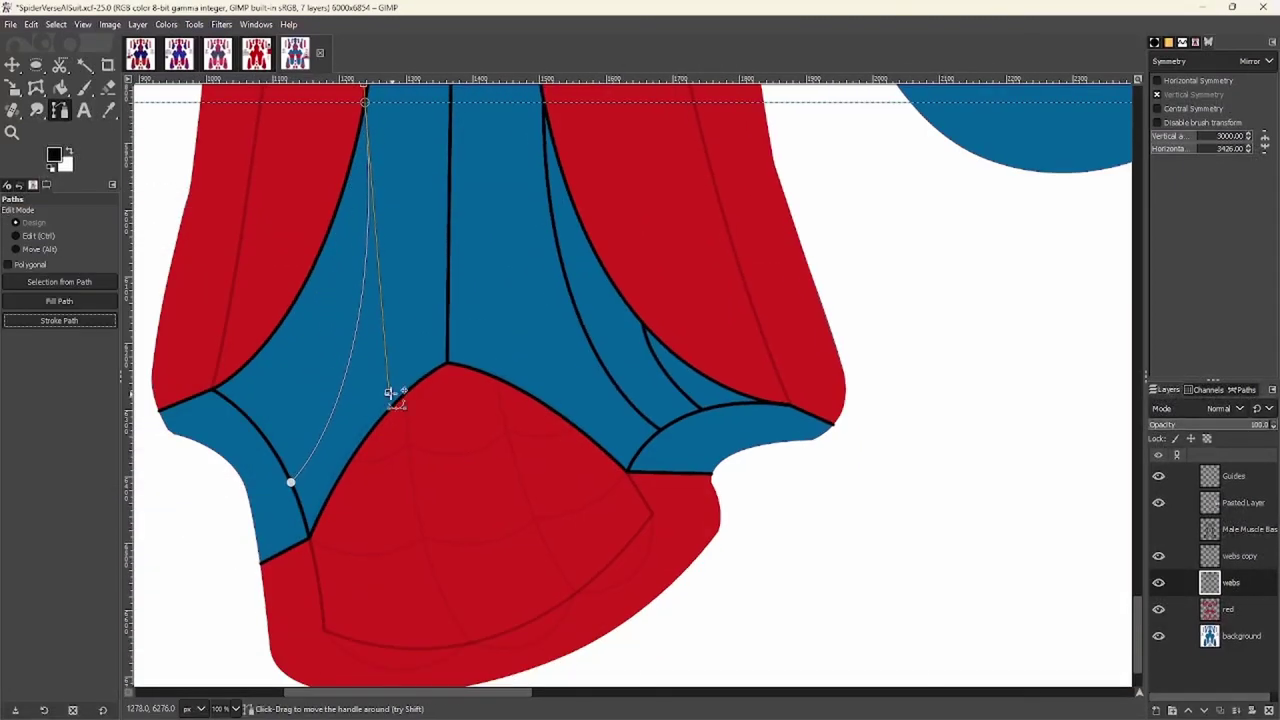
left_click_drag(388, 392, 394, 370)
scroll(318, 447, "up", 6)
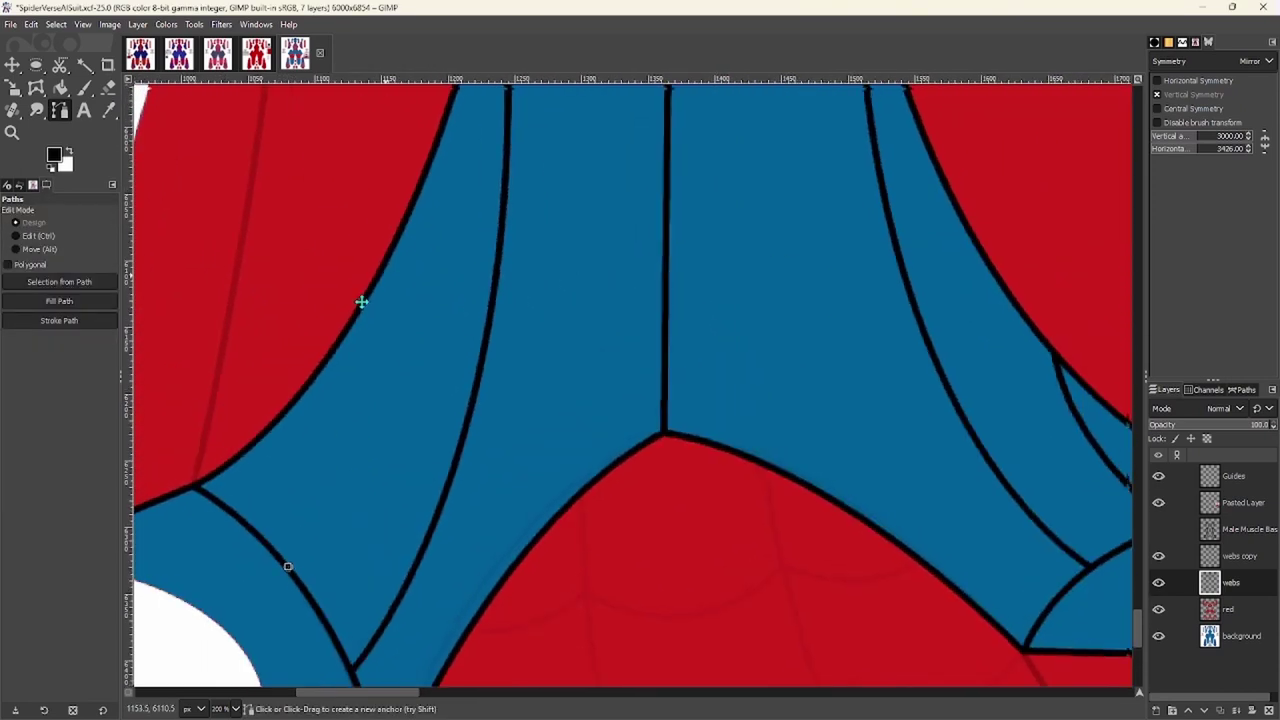
scroll(683, 366, "down", 3)
scroll(683, 366, "left", 5)
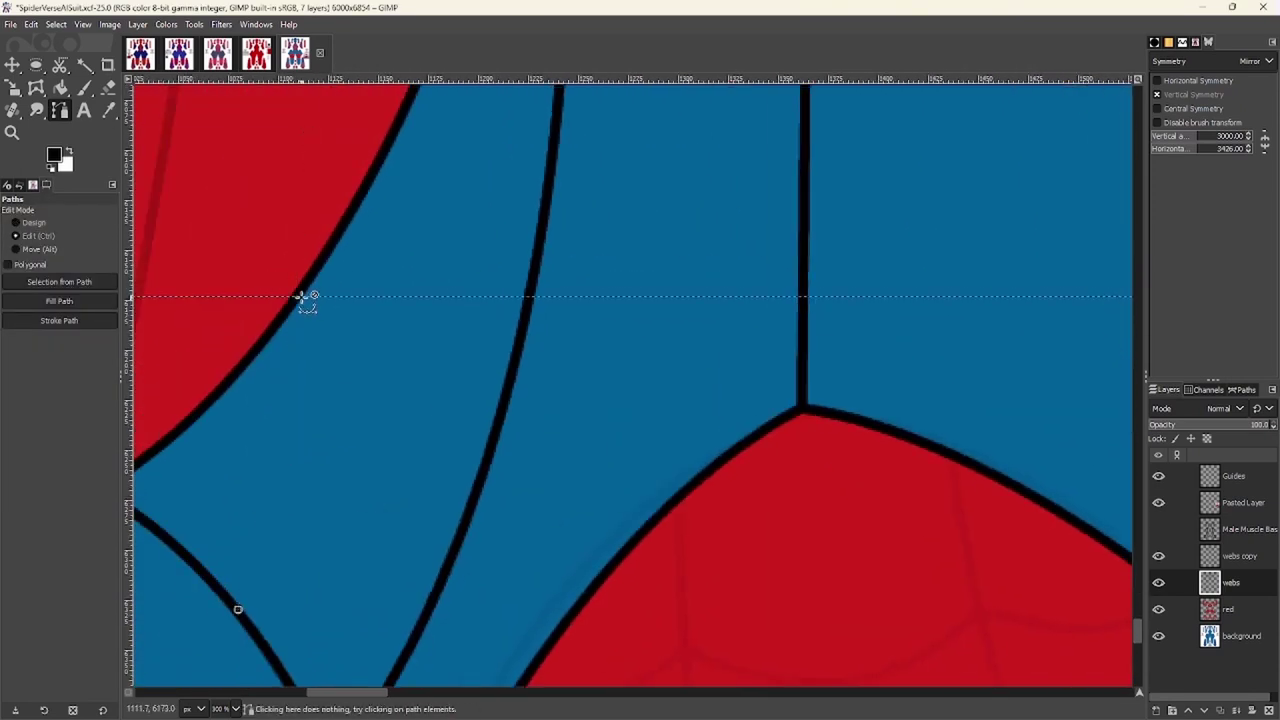
scroll(305, 293, "down", 2)
scroll(337, 320, "up", 4)
scroll(543, 294, "down", 4)
scroll(449, 317, "up", 2)
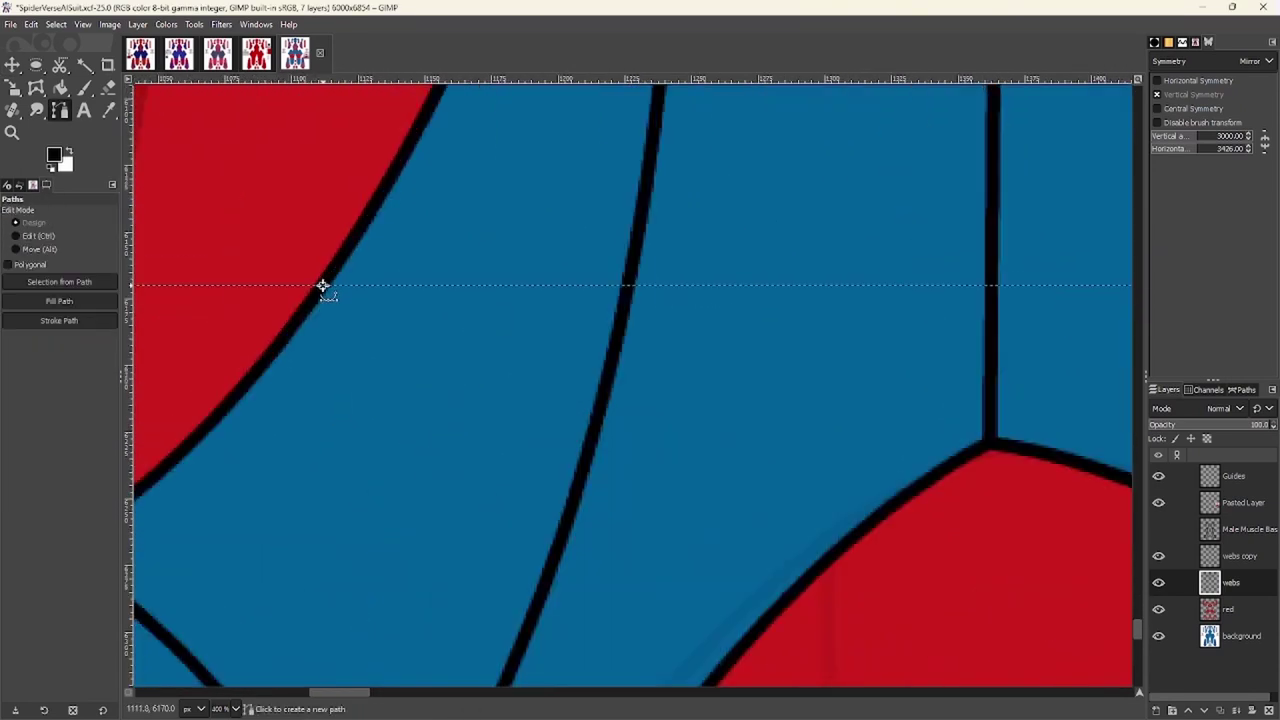
scroll(323, 286, "down", 1)
Add another curved point on the web line and flatten the scallop by shortening its handle
left_click_drag(317, 470, 298, 518)
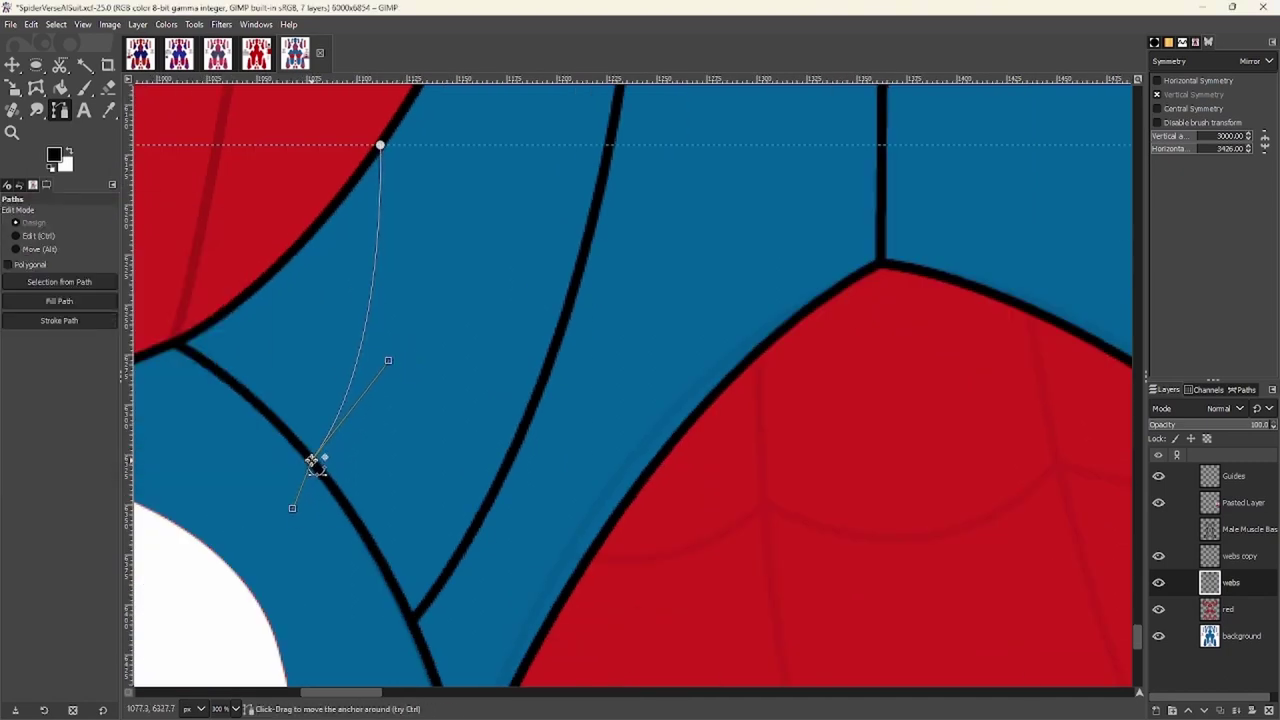
scroll(305, 420, "down", 1)
scroll(315, 250, "down", 5)
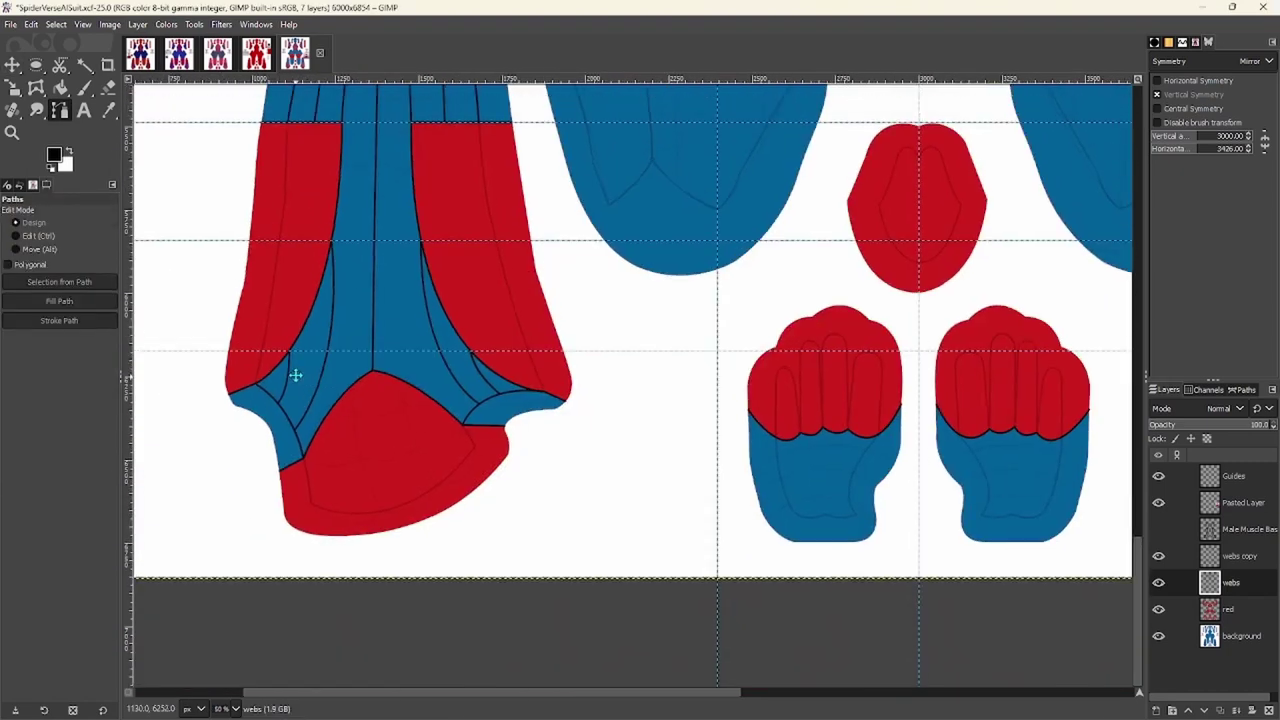
scroll(296, 379, "up", 6)
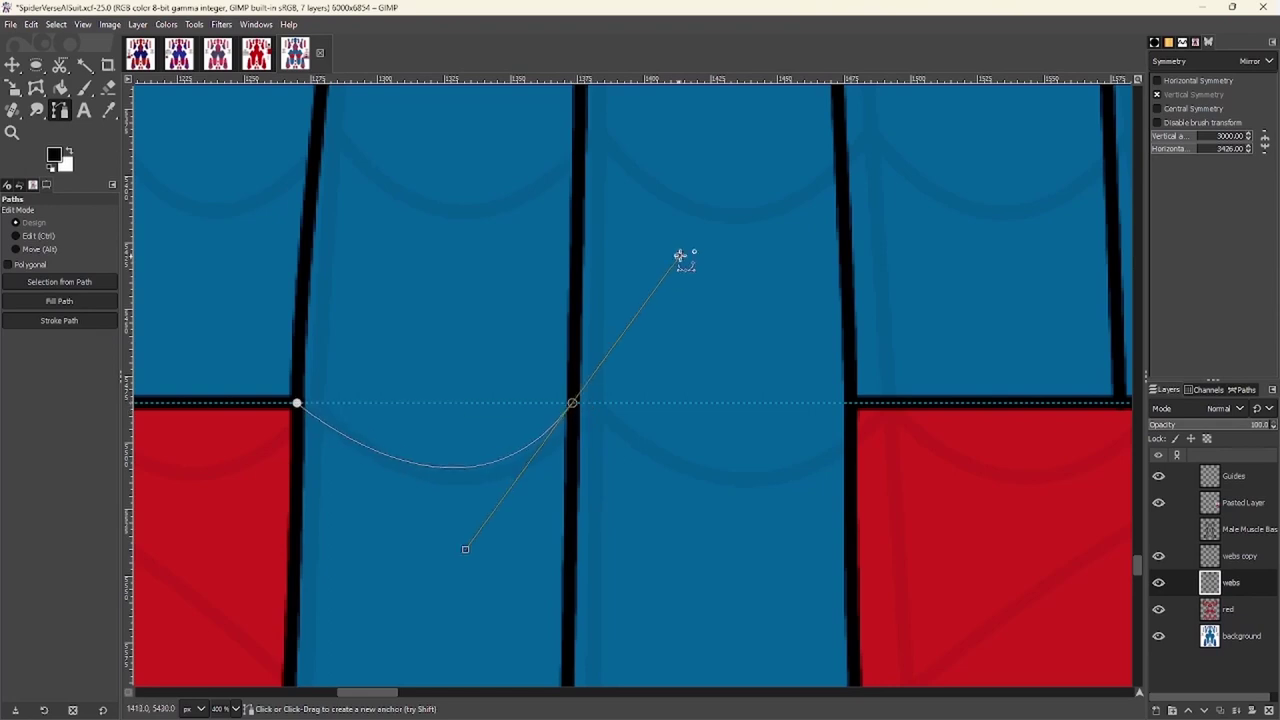
scroll(600, 392, "right", 2)
left_click_drag(472, 548, 484, 522)
scroll(627, 428, "down", 1)
scroll(627, 428, "left", 2)
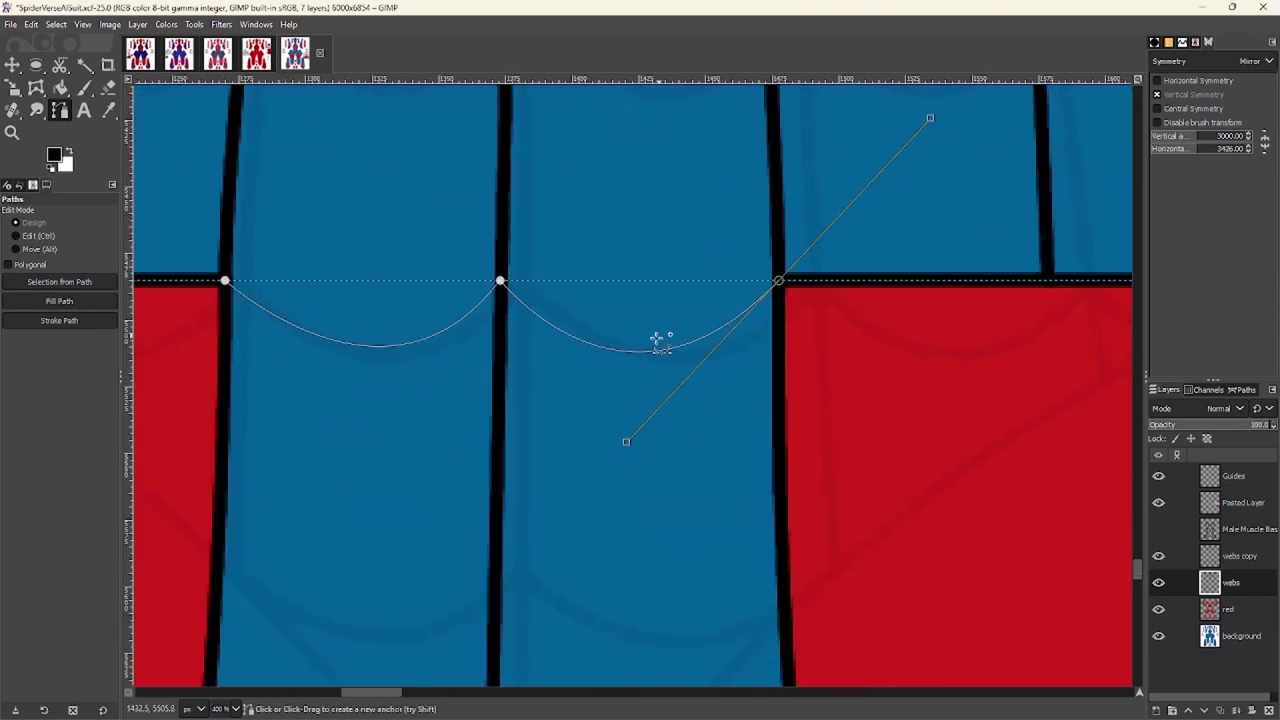
Stroke the scalloped path in black
left_click(157, 436)
scroll(363, 494, "down", 7)
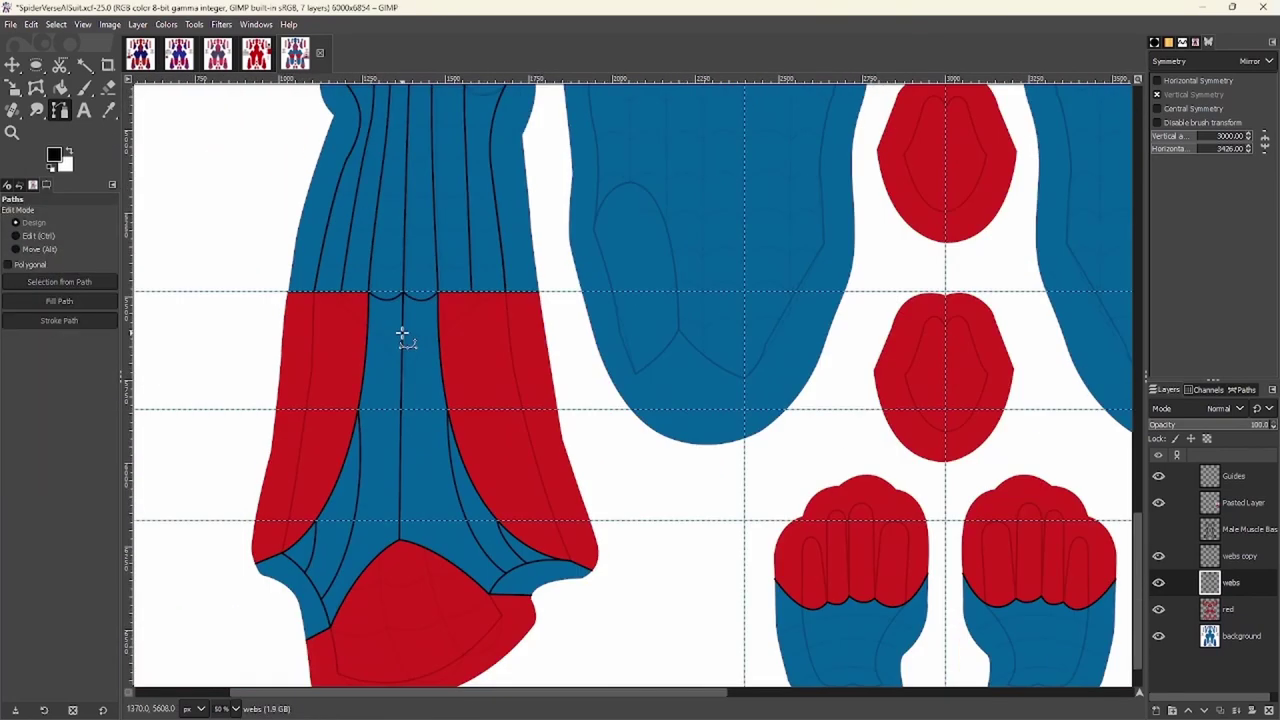
scroll(467, 474, "down", 1)
scroll(400, 440, "left", 1)
scroll(294, 400, "right", 2)
Place a curved path anchor along the faint web guide on the blue lower torso
scroll(531, 165, "up", 7)
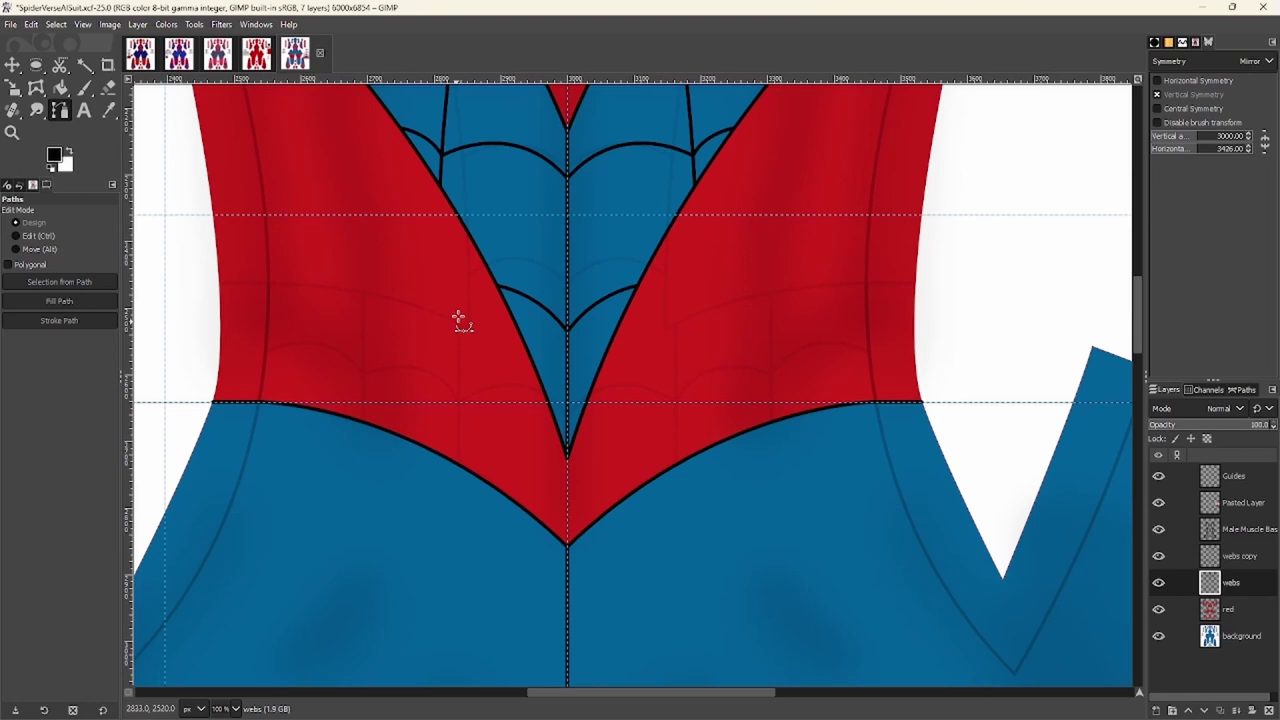
scroll(458, 318, "up", 3)
scroll(429, 206, "down", 3)
scroll(417, 180, "up", 6)
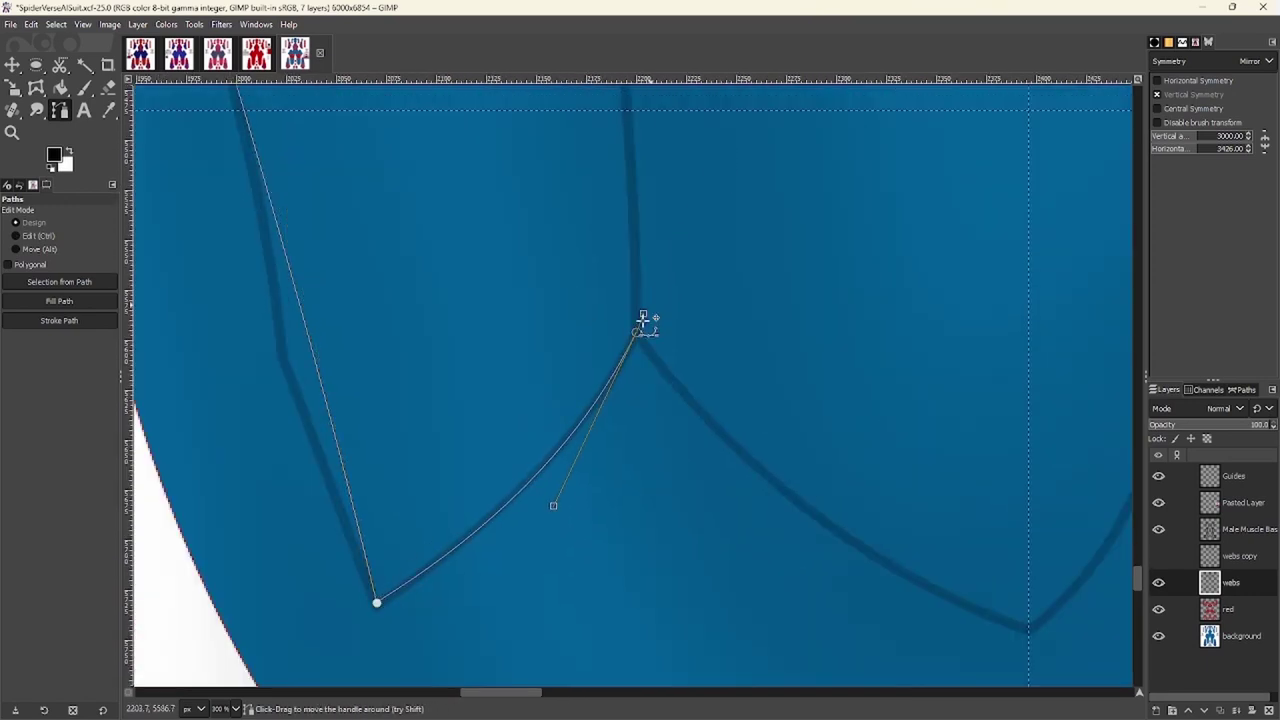
scroll(350, 205, "up", 10)
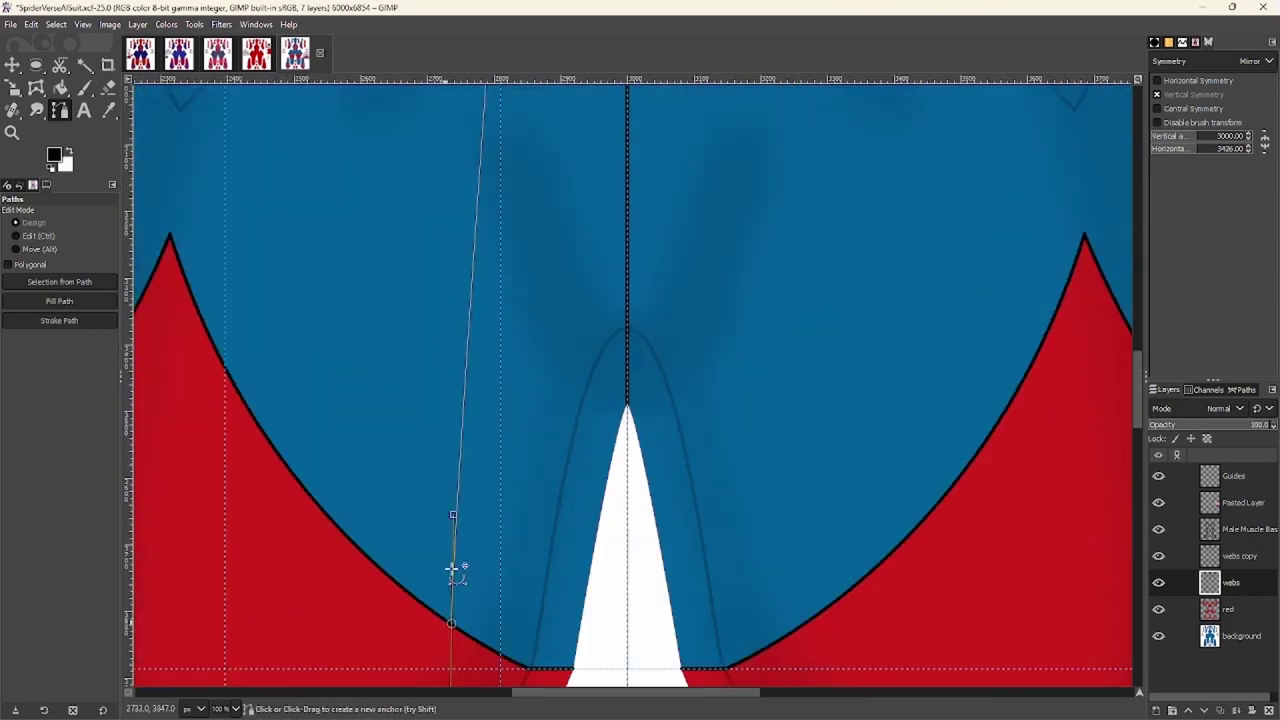
scroll(452, 570, "down", 2, "ctrl")
scroll(443, 480, "up", 3)
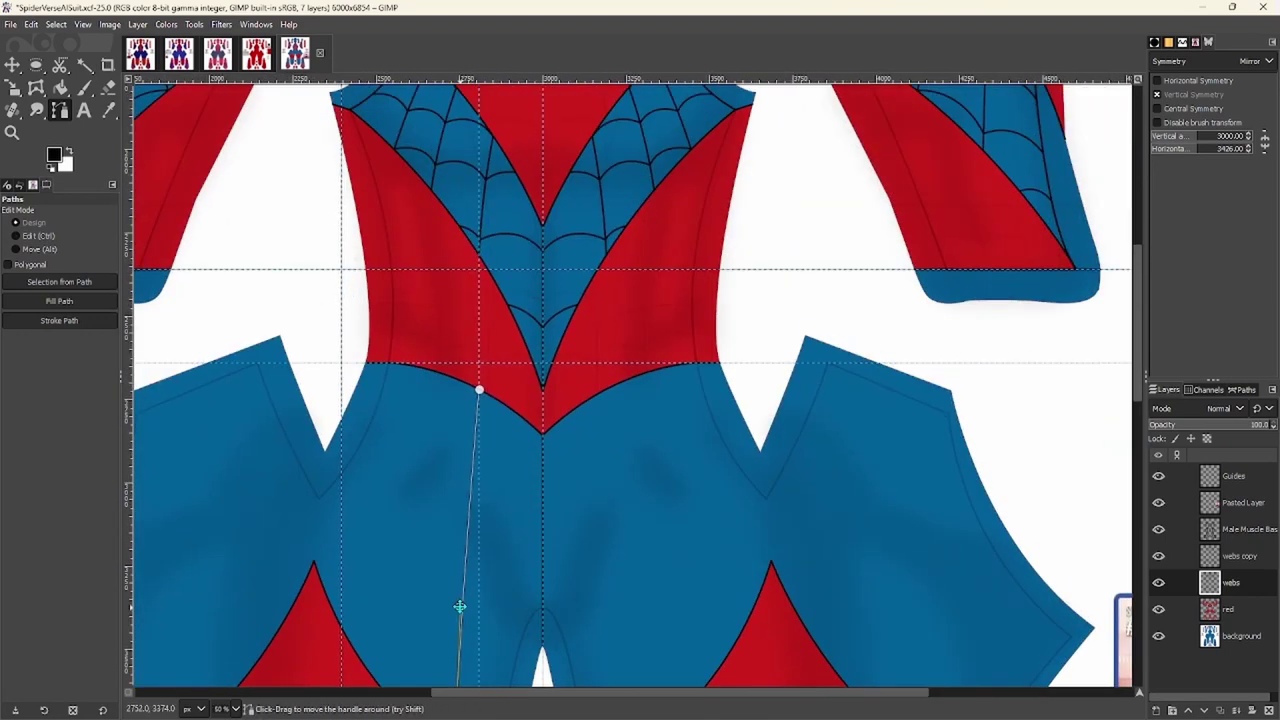
scroll(450, 470, "down", 4)
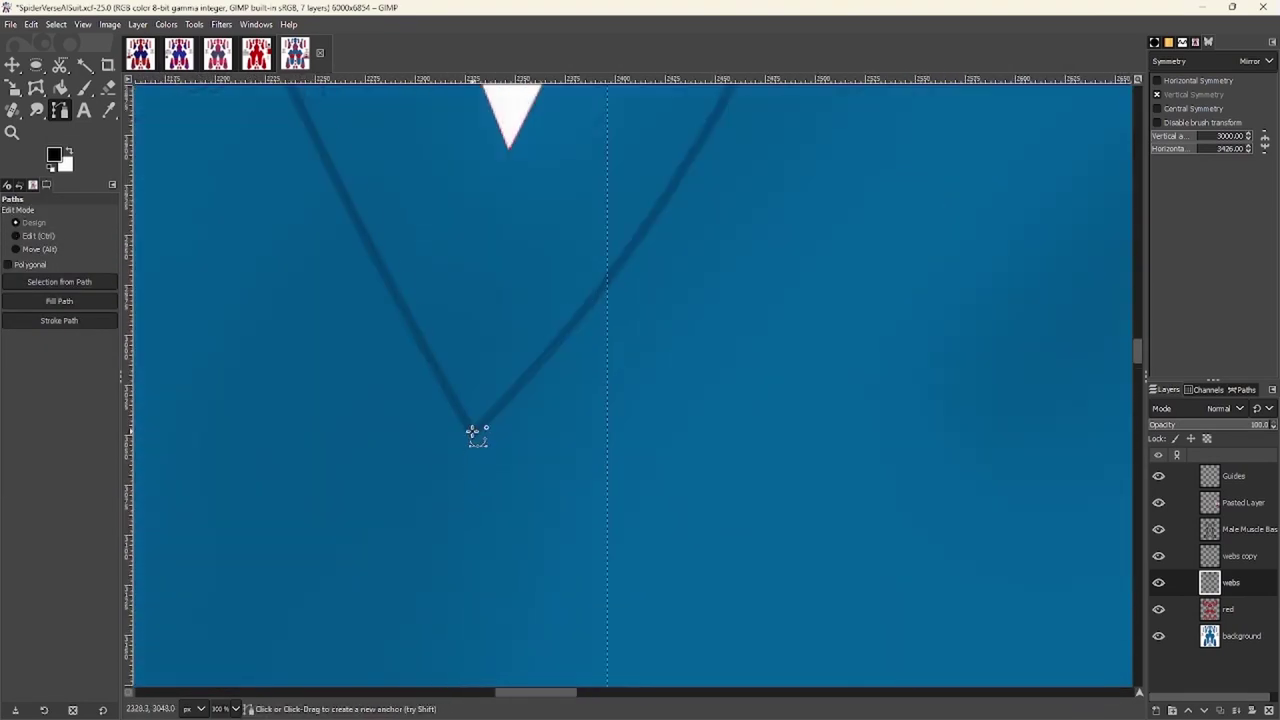
left_click_drag(547, 580, 530, 543)
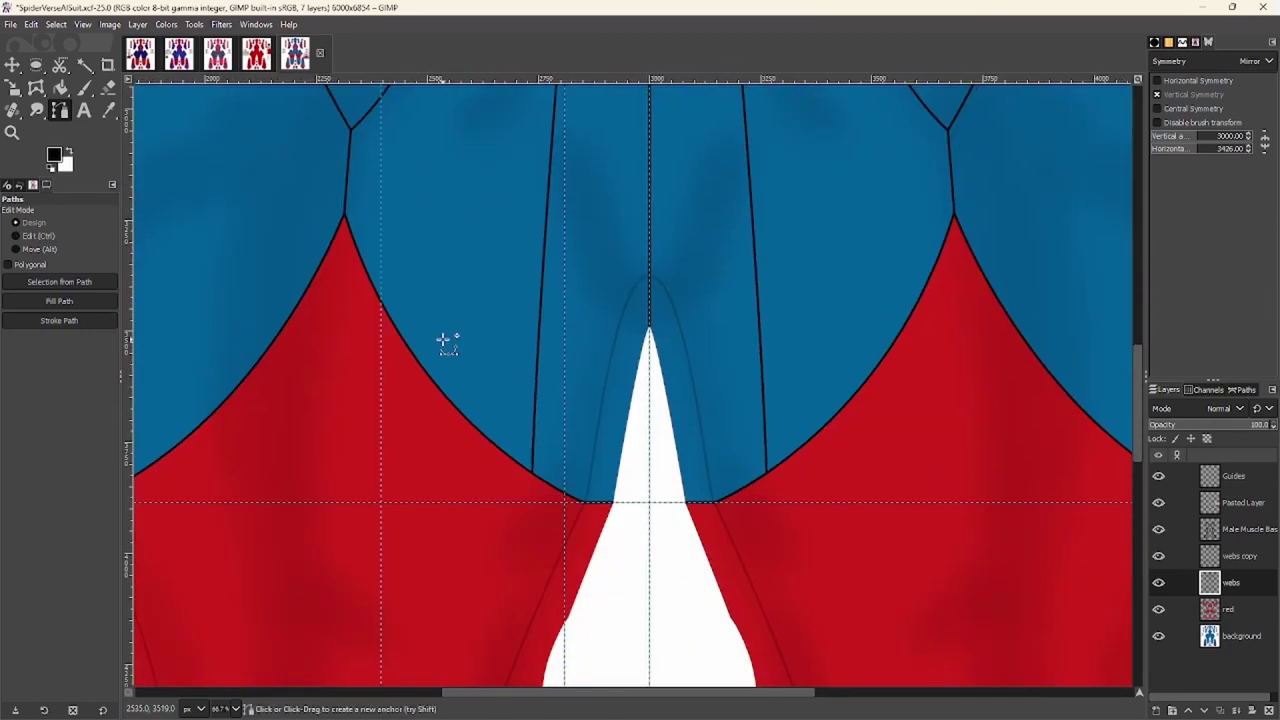
Scroll over the blue leg panels to inspect the vertical web lines
scroll(443, 340, "up", 3)
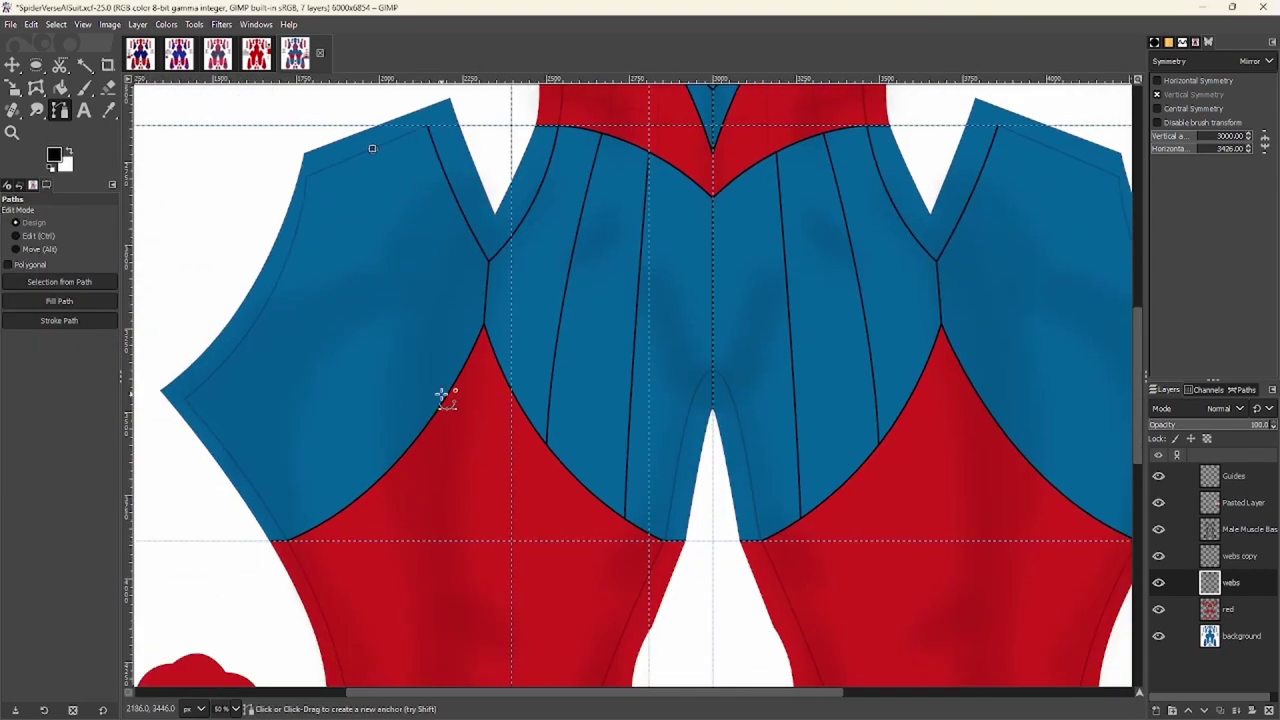
scroll(443, 394, "up", 2)
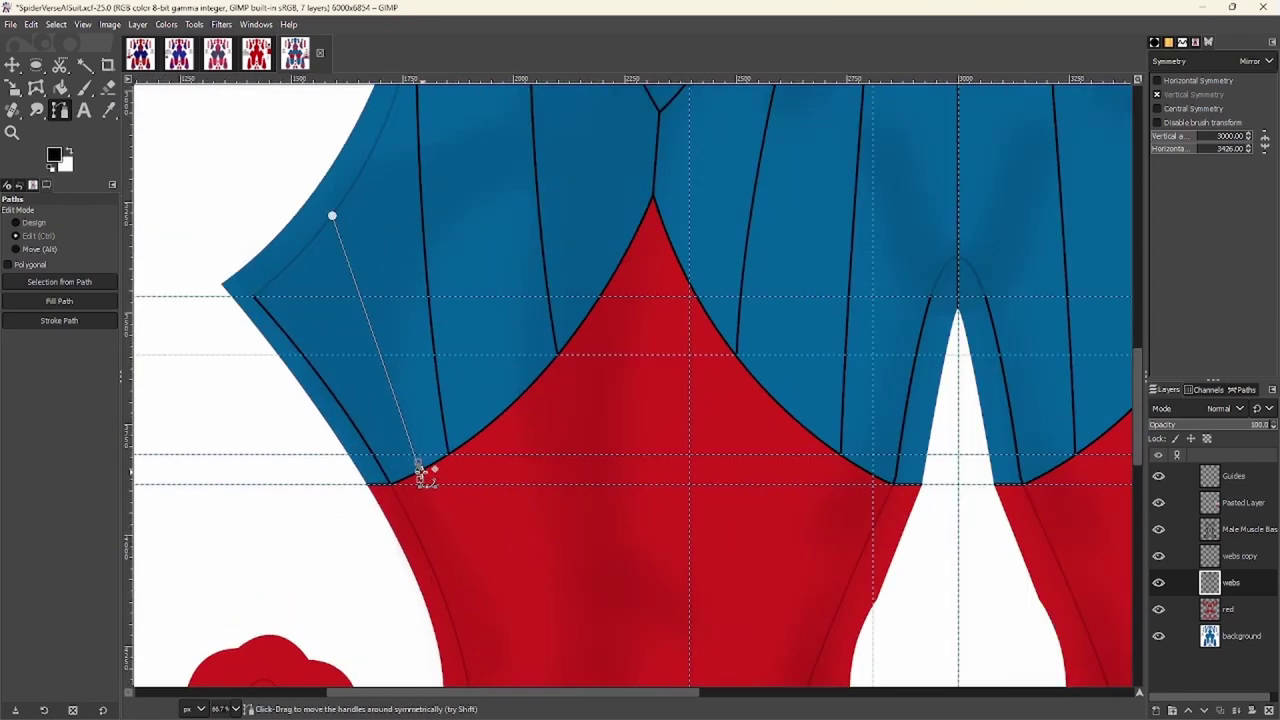
scroll(420, 475, "up", 1)
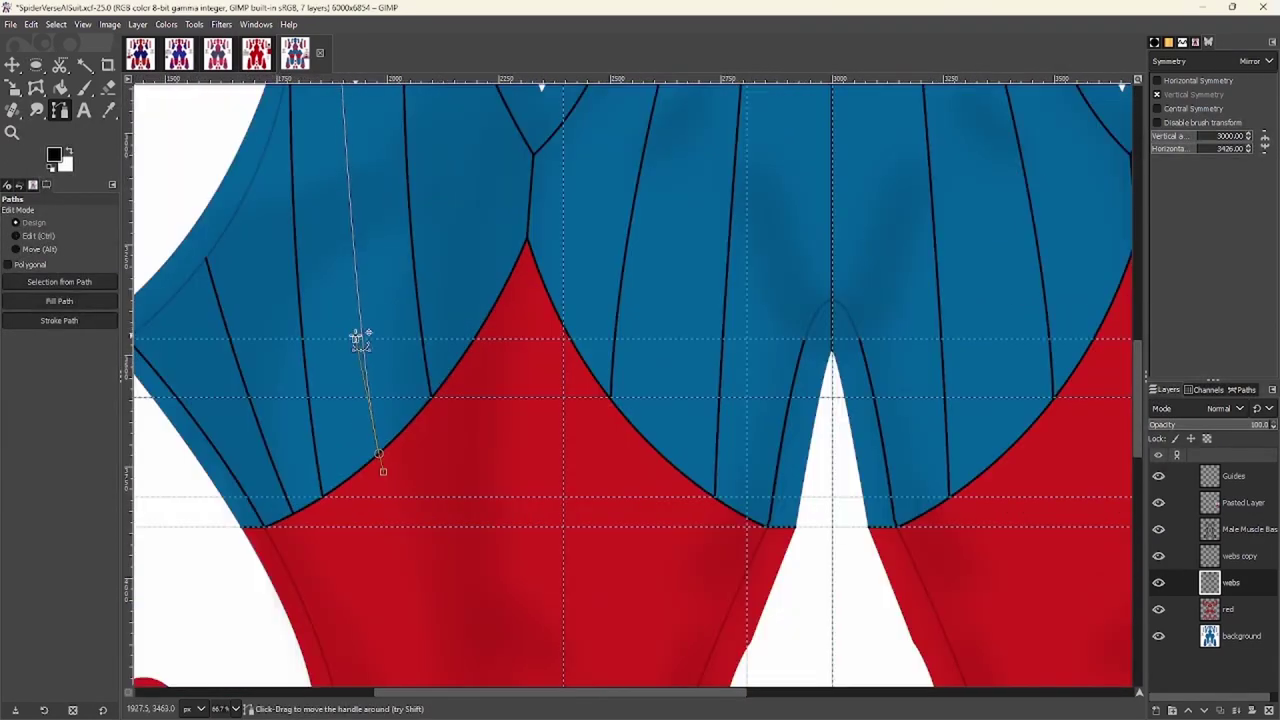
scroll(323, 277, "down", 2)
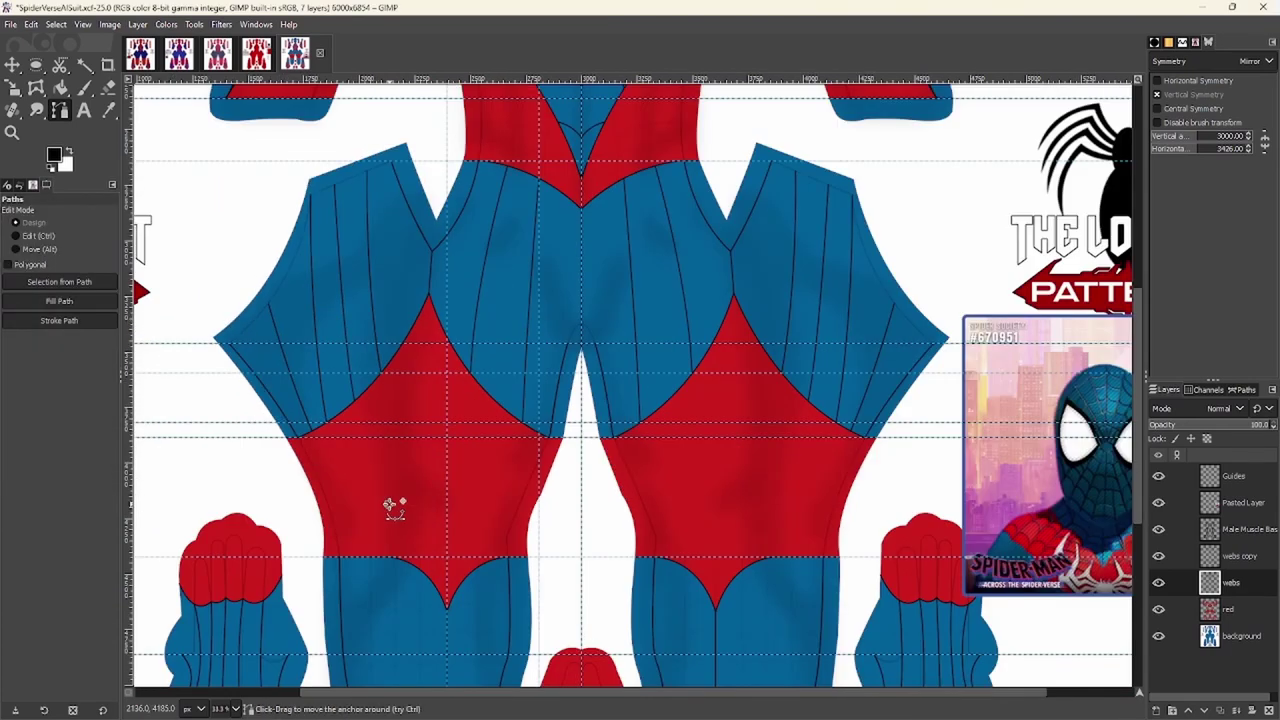
Draw a curved cross-strand path between two vertical web lines and stroke it black
scroll(386, 441, "down", 2)
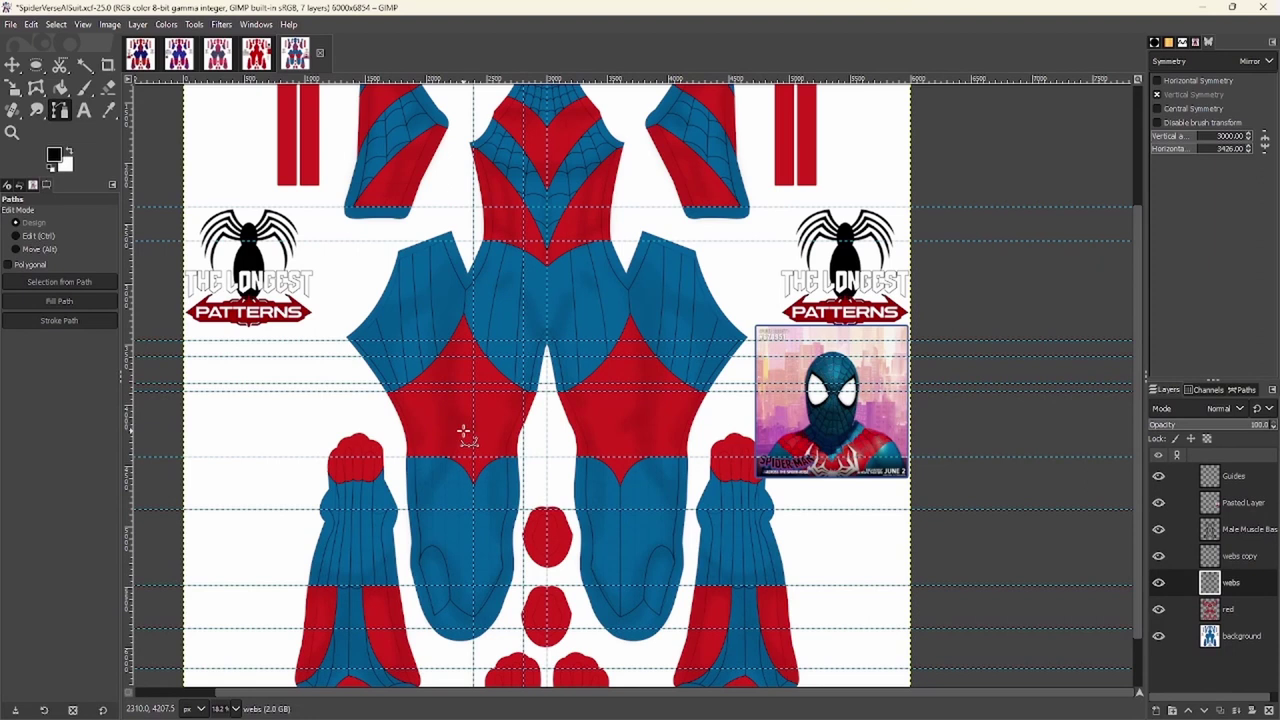
scroll(460, 433, "down", 2)
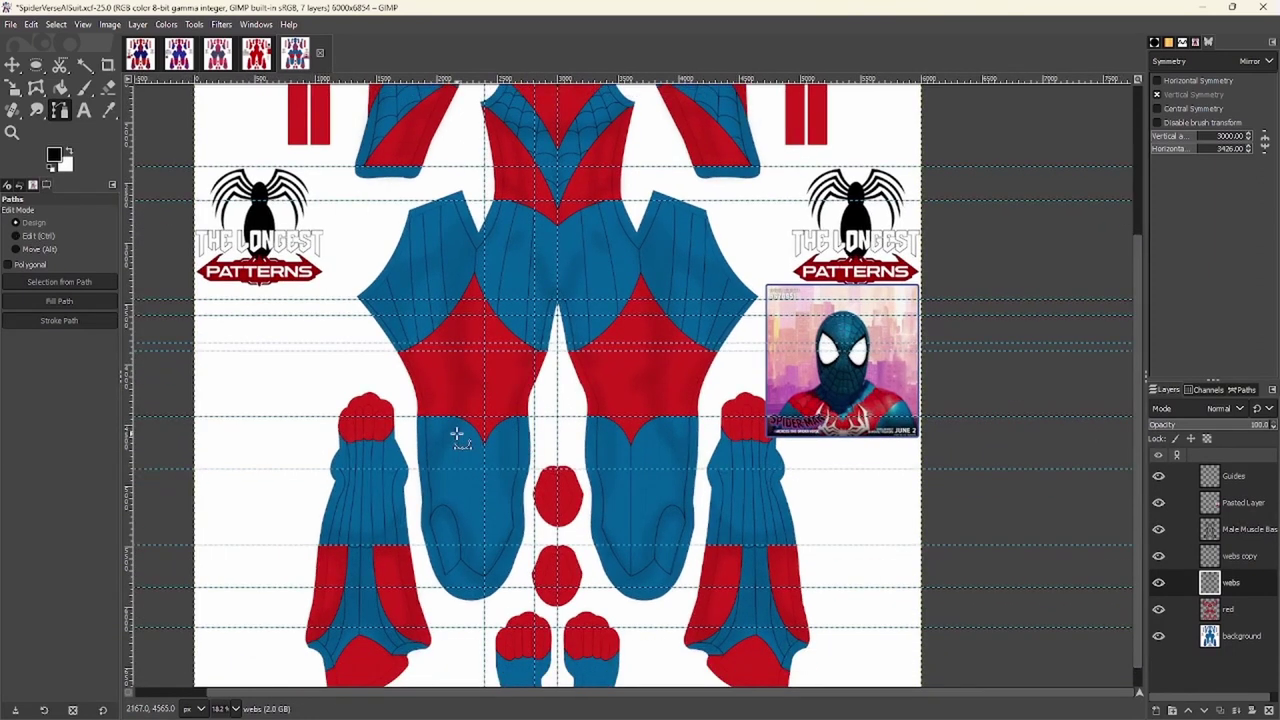
scroll(470, 440, "up", 10)
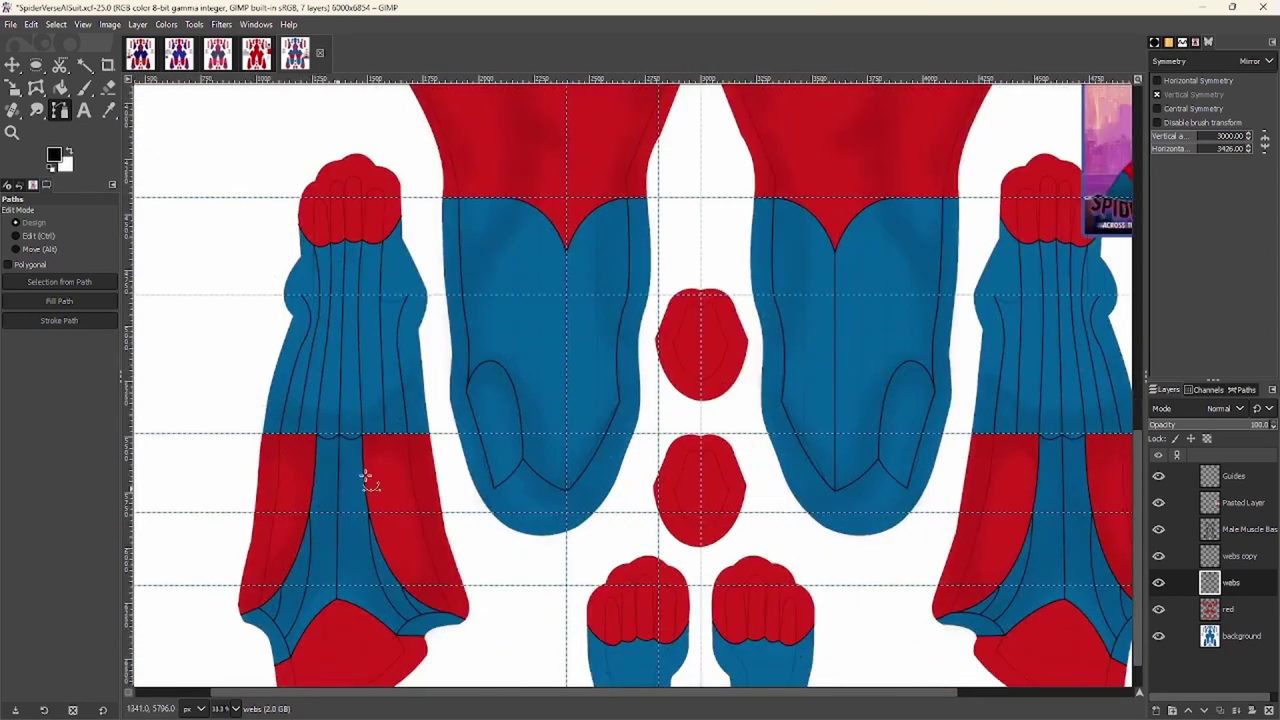
left_click_drag(627, 395, 782, 277)
left_click_drag(1005, 395, 1157, 268)
left_click(59, 320)
left_click(160, 437)
Shape a second web arc from the junction toward the next line and stroke it black
scroll(391, 406, "down", 6)
scroll(377, 470, "up", 5)
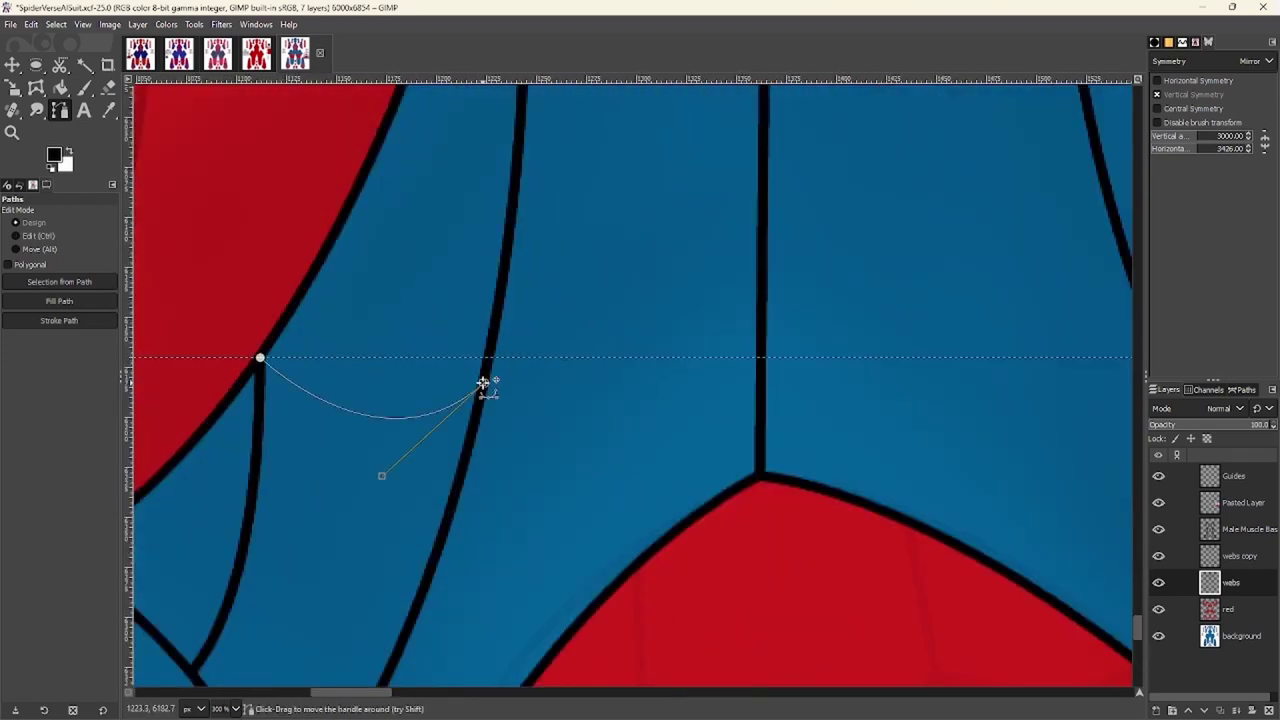
scroll(560, 400, "right", 2)
left_click_drag(689, 437, 694, 443)
scroll(694, 443, "right", 5)
mouse_move(823, 406)
left_mouse_down()
mouse_move(948, 244)
mouse_move(820, 406)
left_mouse_up()
scroll(820, 406, "right", 2)
left_click_drag(886, 376, 946, 306)
left_click_drag(706, 392, 712, 412)
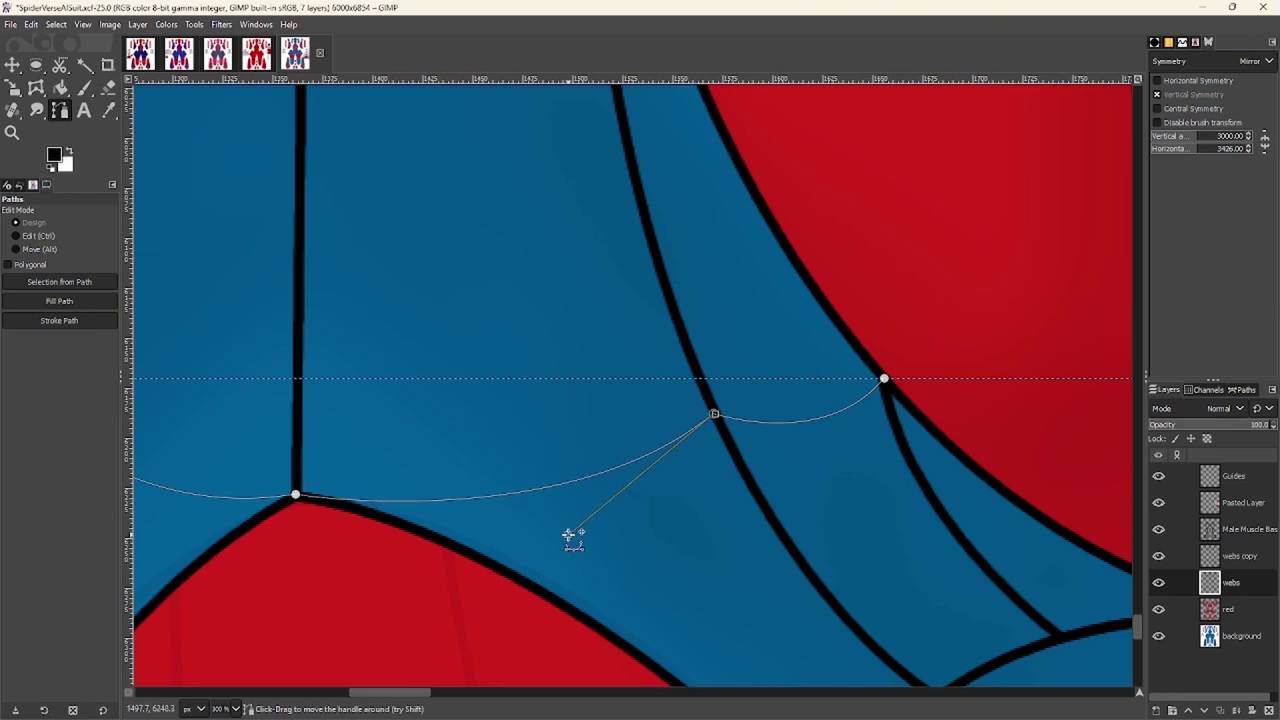
key("ctrl+shift+k")
key("Return")
Add a horizontal guide at anchor height, curve an arc to the right black line, and stroke it
scroll(566, 531, "down", 5)
scroll(429, 349, "up", 4)
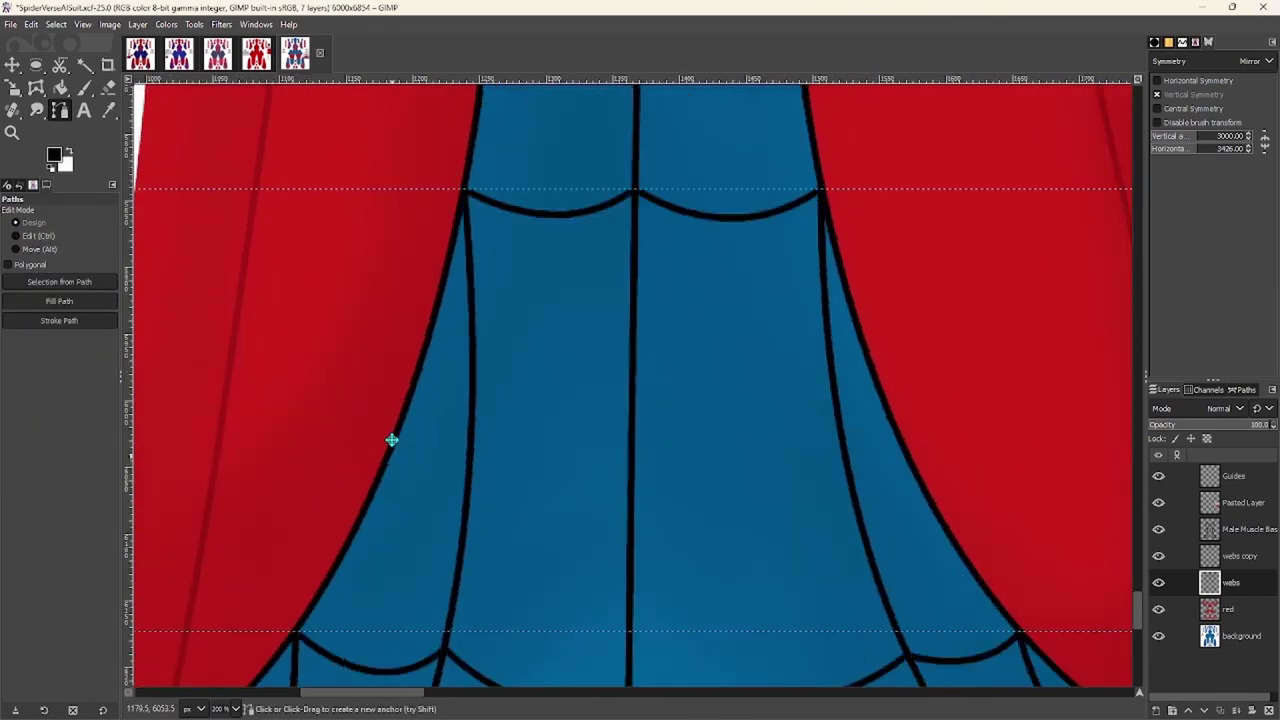
scroll(483, 430, "up", 1)
left_click_drag(411, 84, 357, 357)
scroll(357, 357, "up", 2)
scroll(567, 370, "down", 2)
scroll(651, 388, "up", 1)
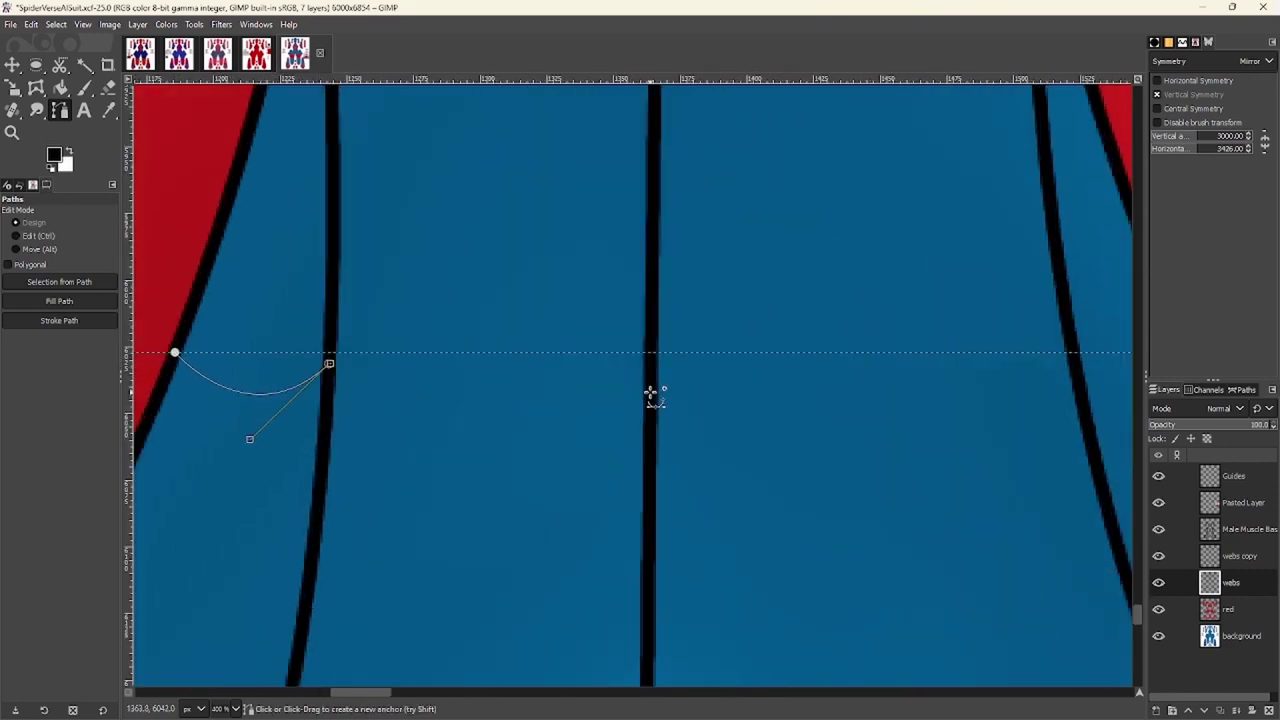
left_click_drag(652, 391, 811, 276)
scroll(914, 378, "right", 3)
left_click_drag(914, 378, 740, 531)
scroll(1068, 280, "down", 1)
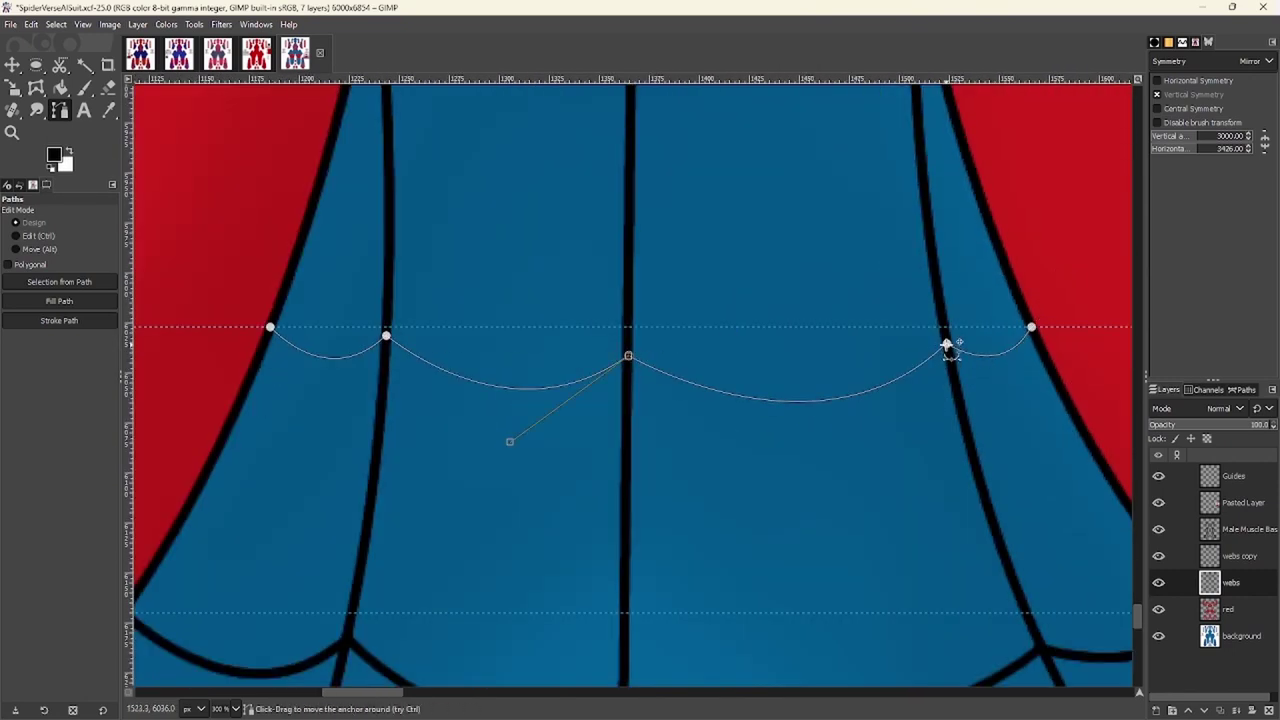
left_click(100, 325)
Draw the arc from the left black line and stroke it as a black web curve
scroll(386, 343, "down", 3)
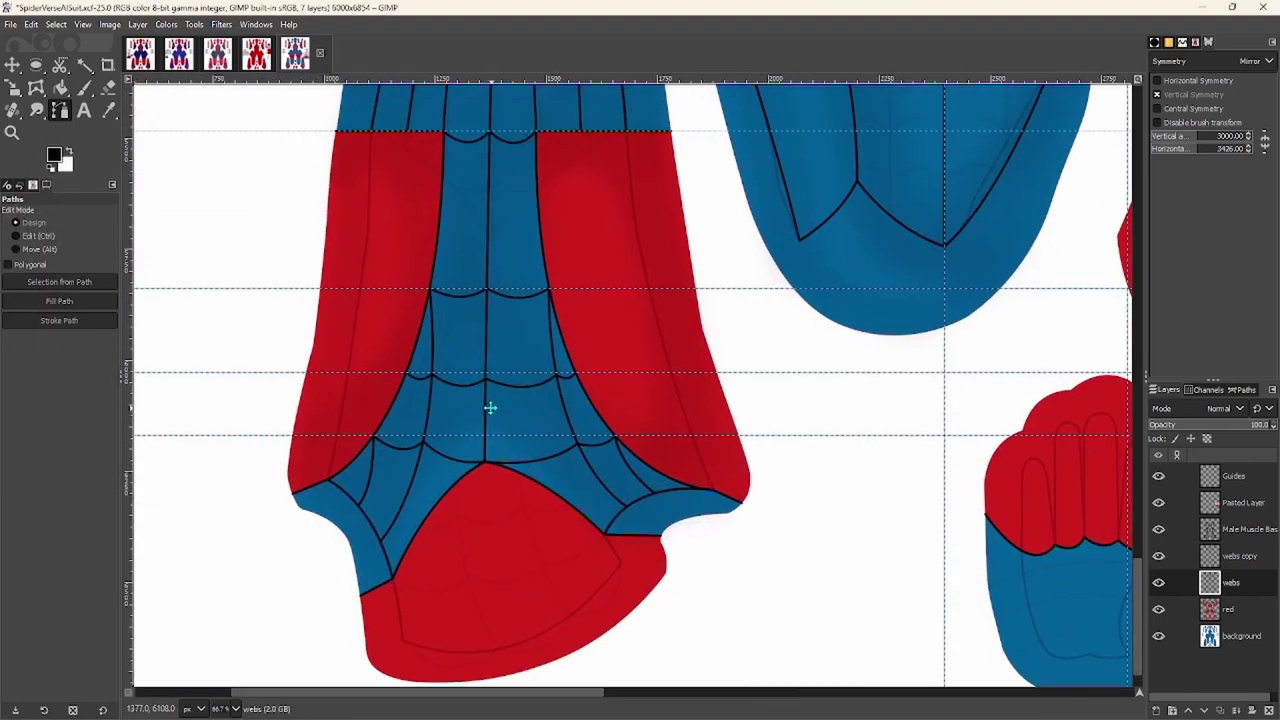
scroll(414, 371, "up", 1)
scroll(487, 463, "down", 2)
scroll(487, 463, "up", 5)
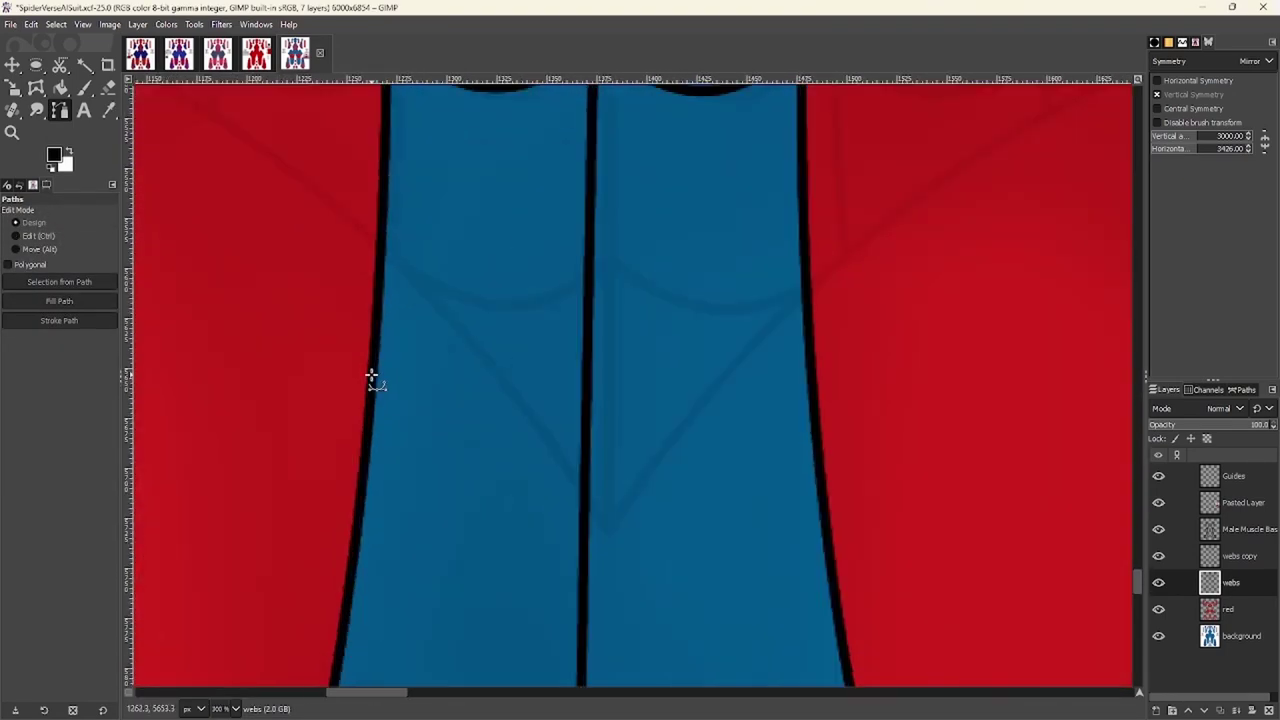
left_click(371, 376)
scroll(499, 372, "right", 2)
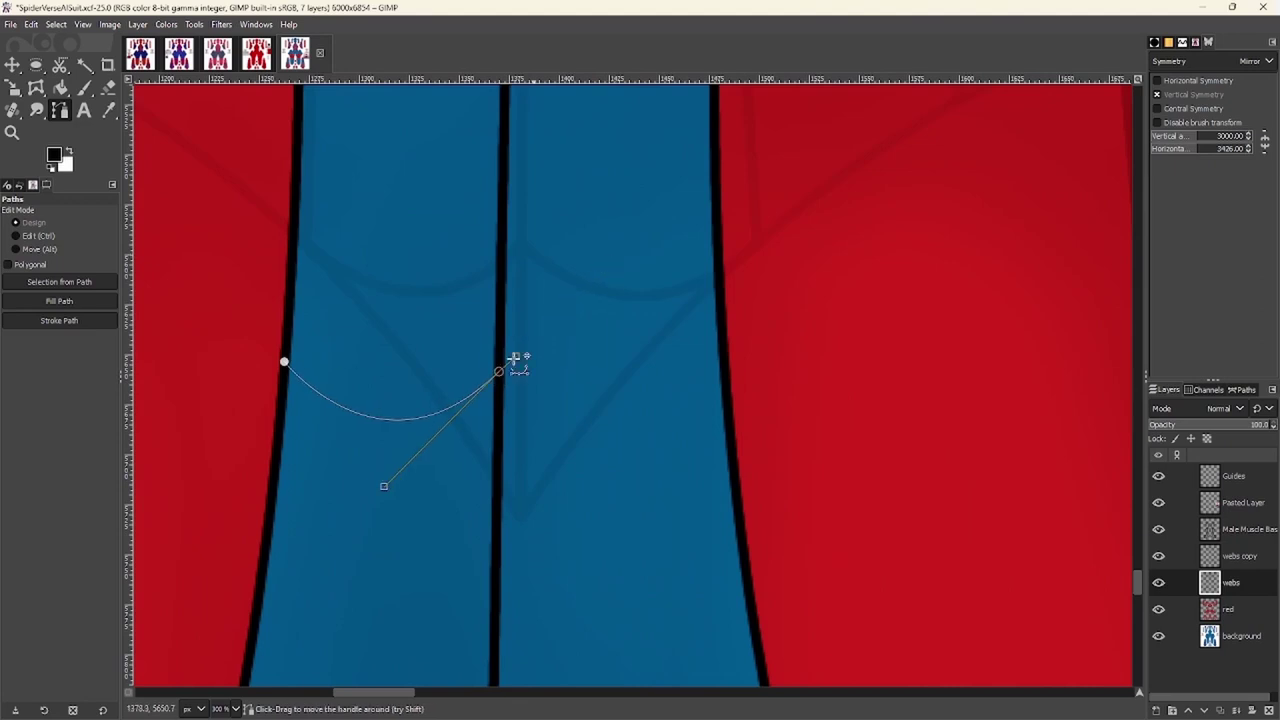
left_click(59, 320)
left_click(157, 437)
scroll(400, 374, "down", 3)
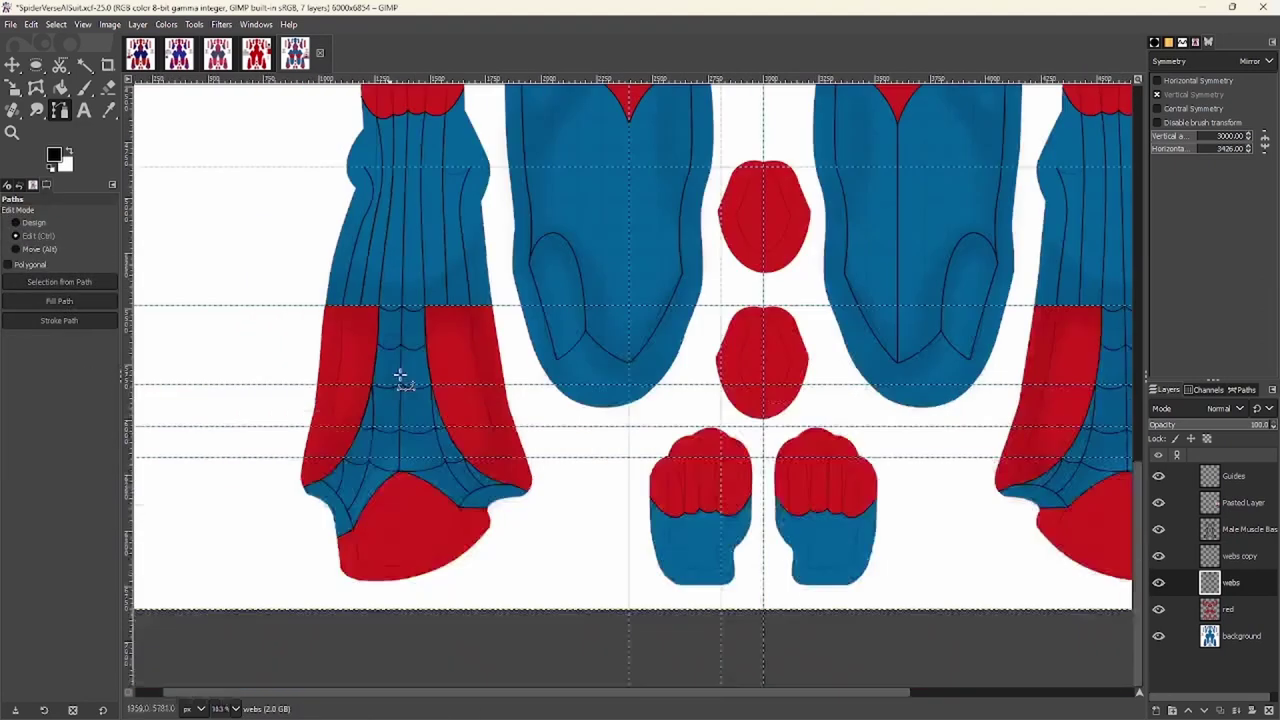
key("m")
scroll(442, 355, "up", 2)
key("b")
scroll(400, 366, "down", 3)
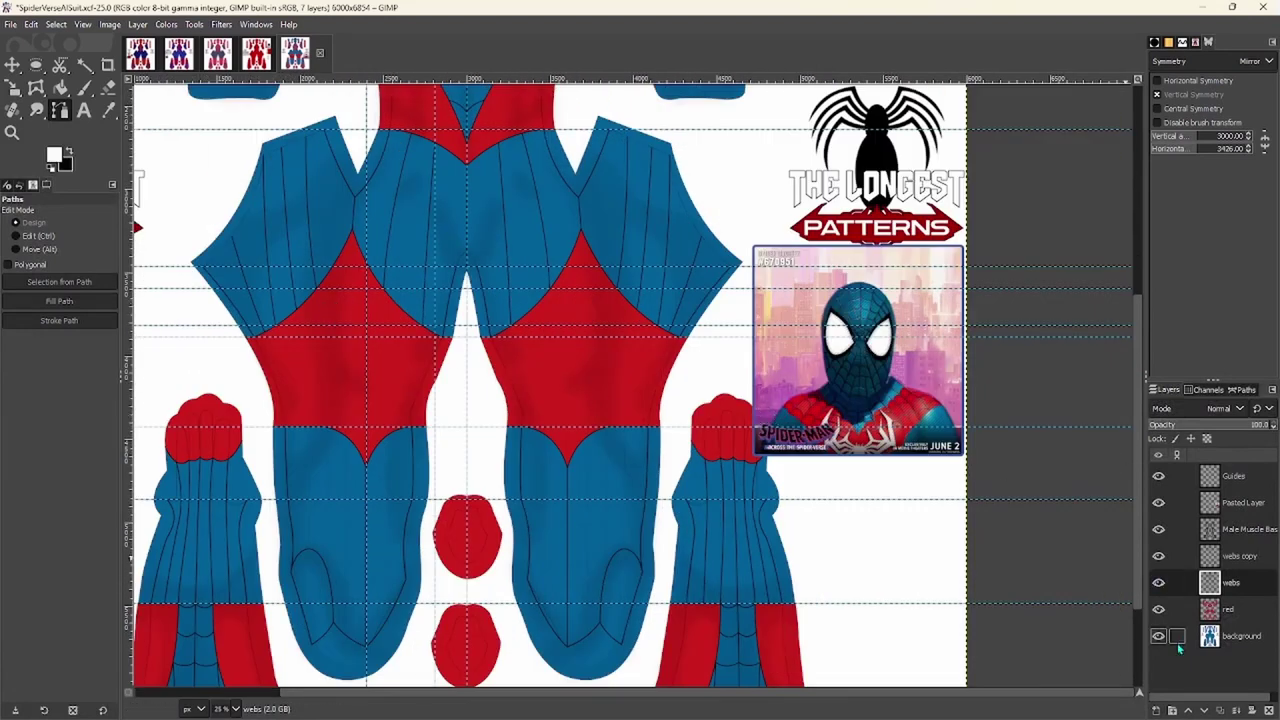
Create a new layer named 'front logo'
left_click(1156, 709)
type("front logo")
left_click(1176, 698)
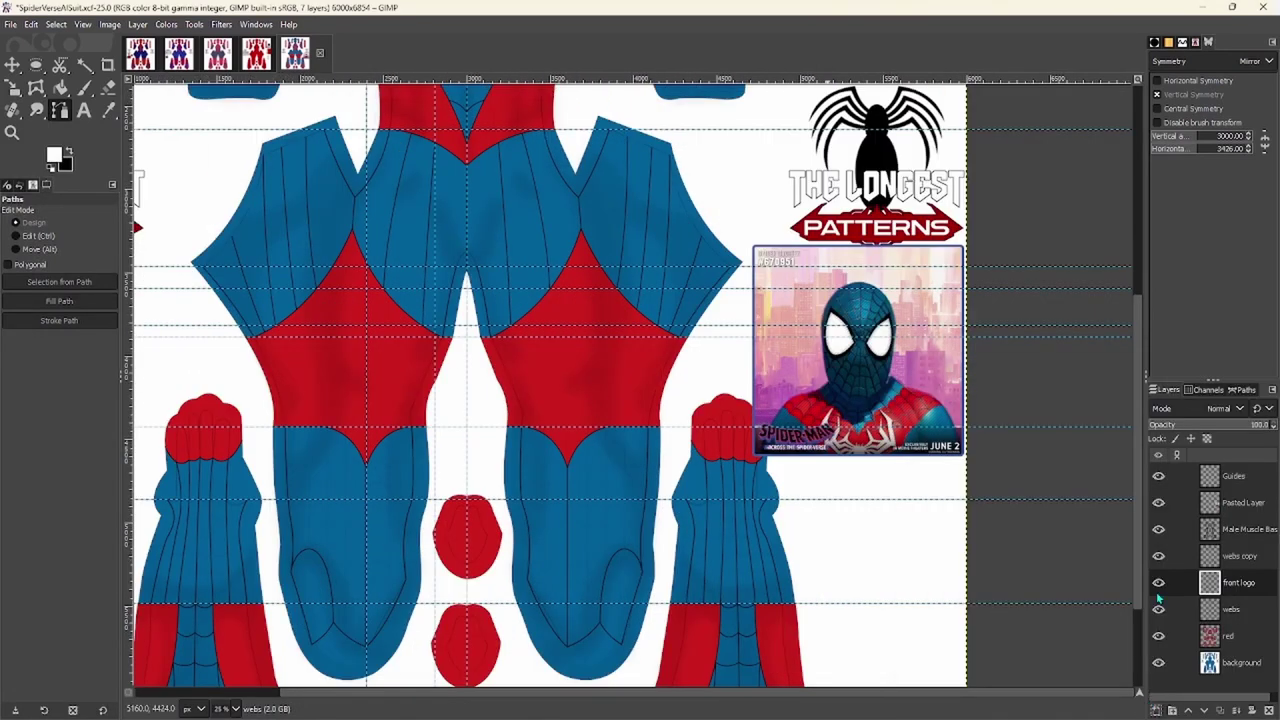
scroll(374, 271, "up", 5)
Select a small circle on the chest centre line, fill it white, then clear the selection
key("e")
scroll(394, 371, "up", 1)
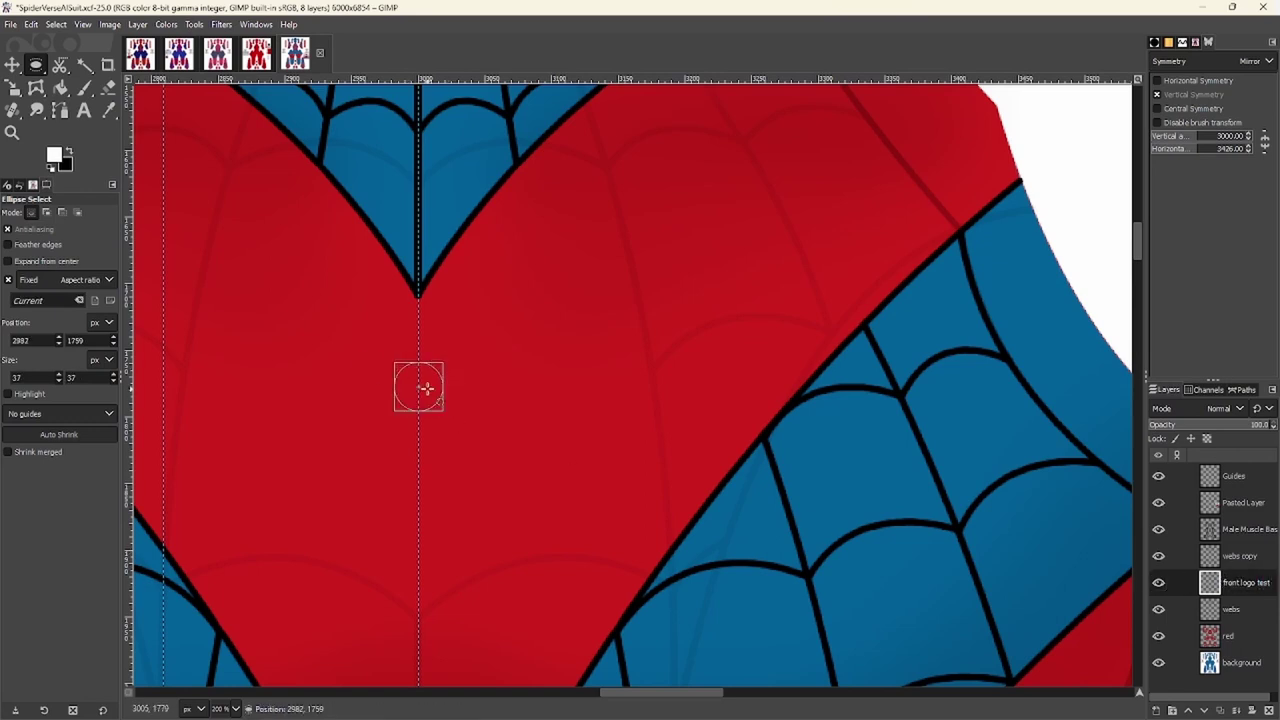
key("shift+b")
left_click(426, 390)
right_click(426, 390)
key("Escape")
key("b")
scroll(500, 391, "up", 2)
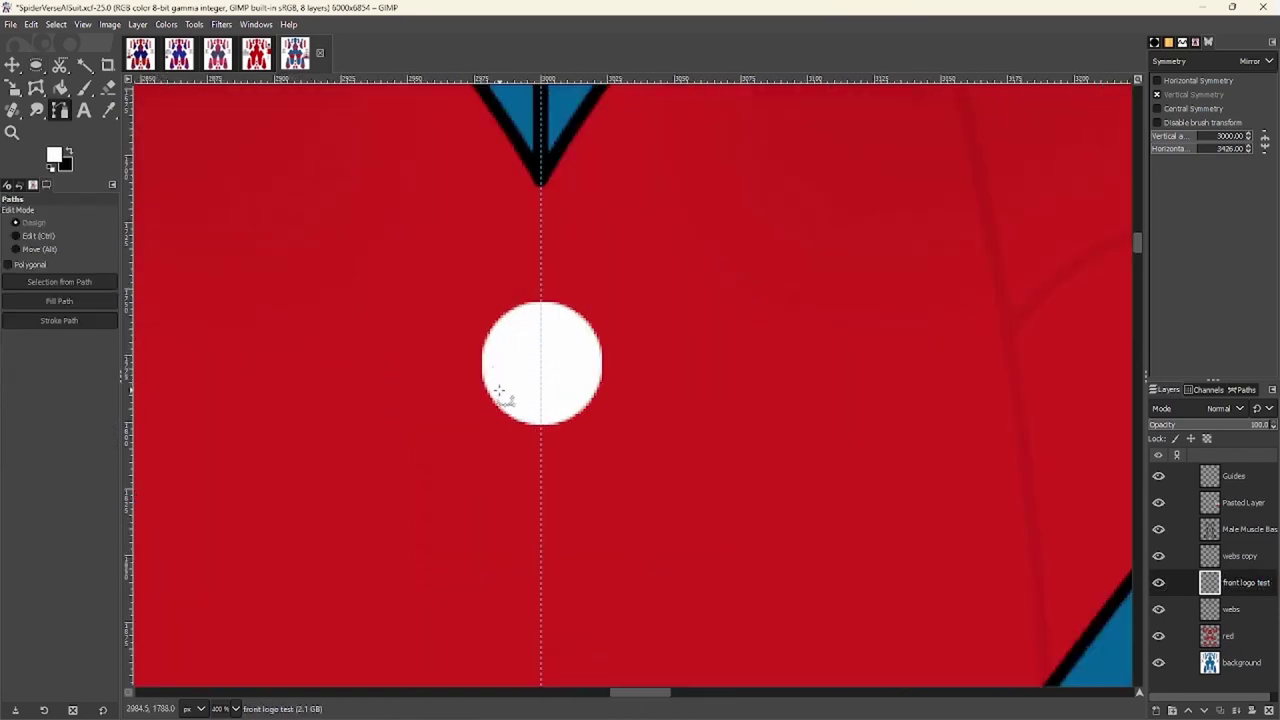
scroll(510, 390, "down", 1)
scroll(508, 388, "up", 2)
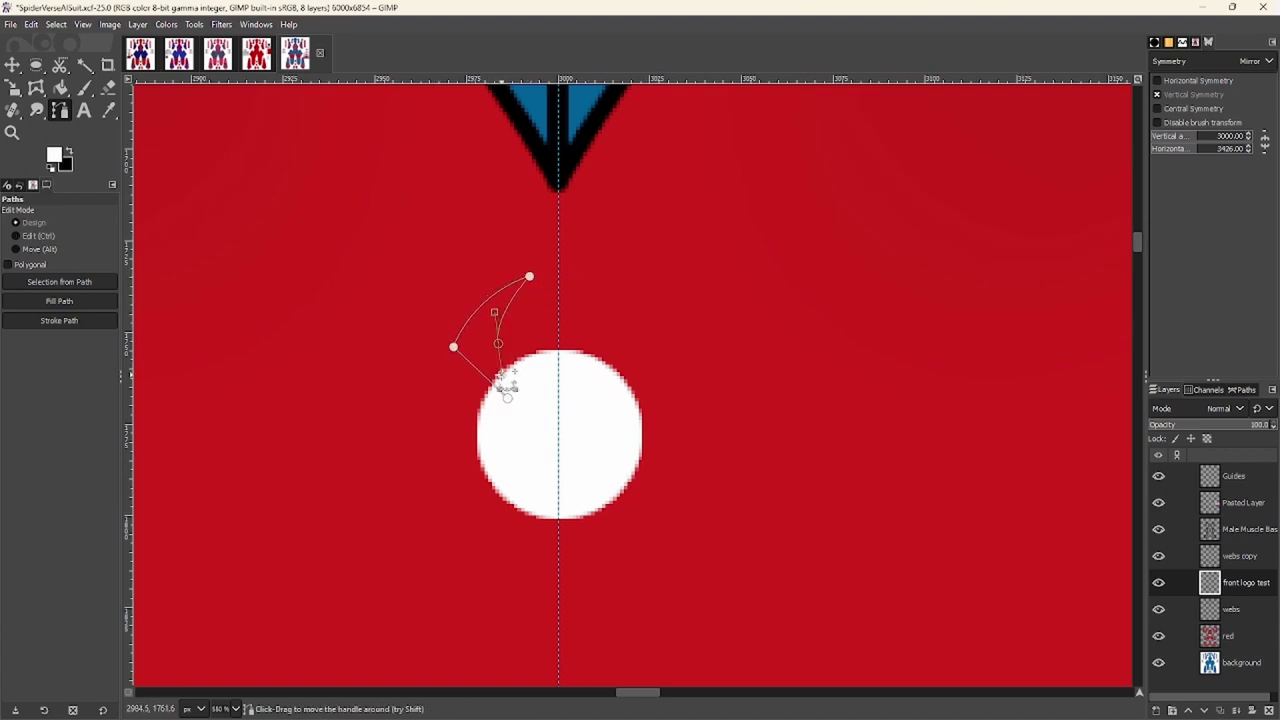
Clear the selection and draw a curved spider-leg path starting from the white circle
right_click(517, 380)
left_click(657, 506)
scroll(560, 443, "down", 3)
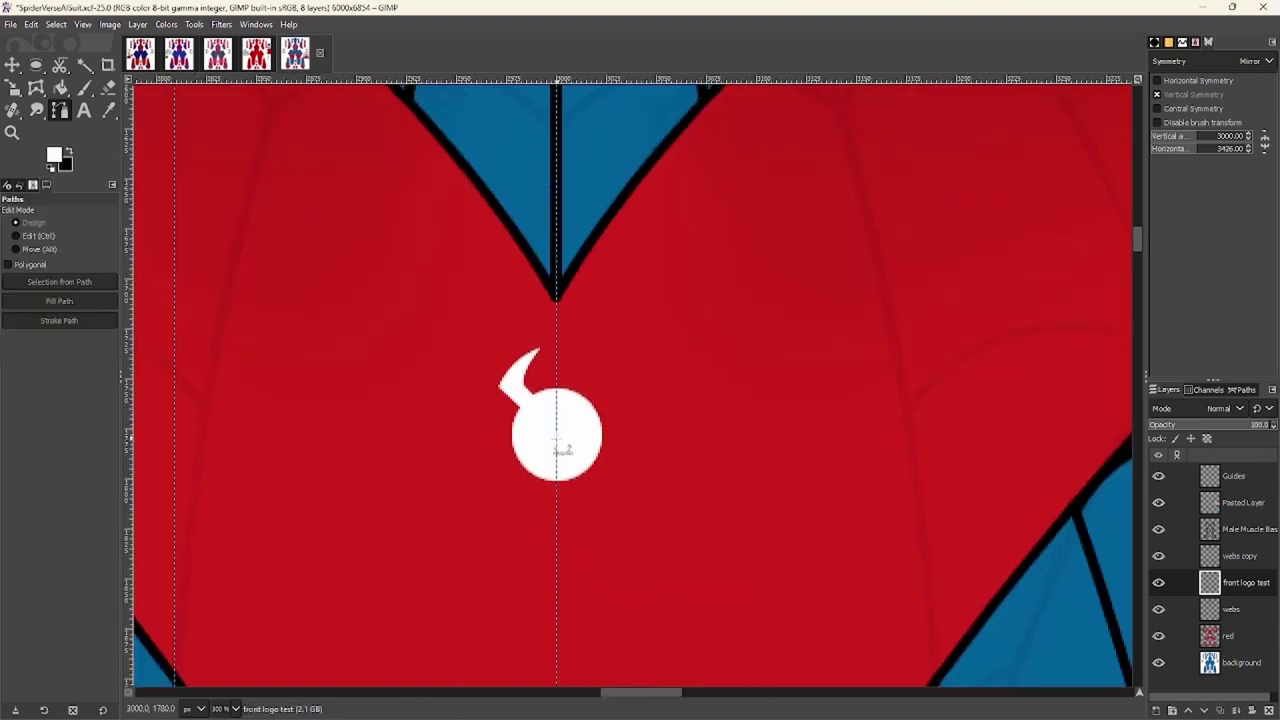
scroll(351, 243, "down", 3)
scroll(605, 492, "right", 5)
scroll(605, 492, "left", 5)
scroll(571, 343, "up", 3)
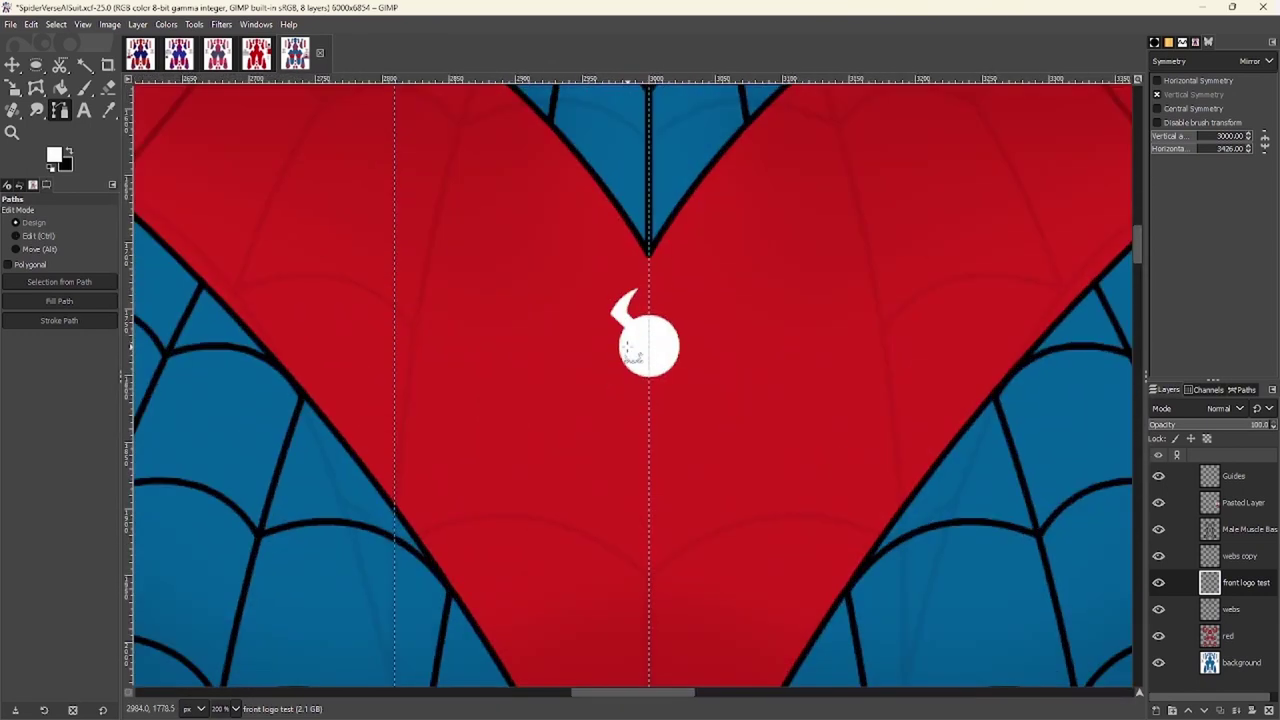
left_click(622, 350)
scroll(528, 363, "up", 1)
scroll(500, 355, "up", 1)
left_click_drag(475, 350, 363, 341)
scroll(506, 360, "up", 2)
left_click_drag(539, 259, 605, 194)
left_click_drag(472, 412, 491, 414)
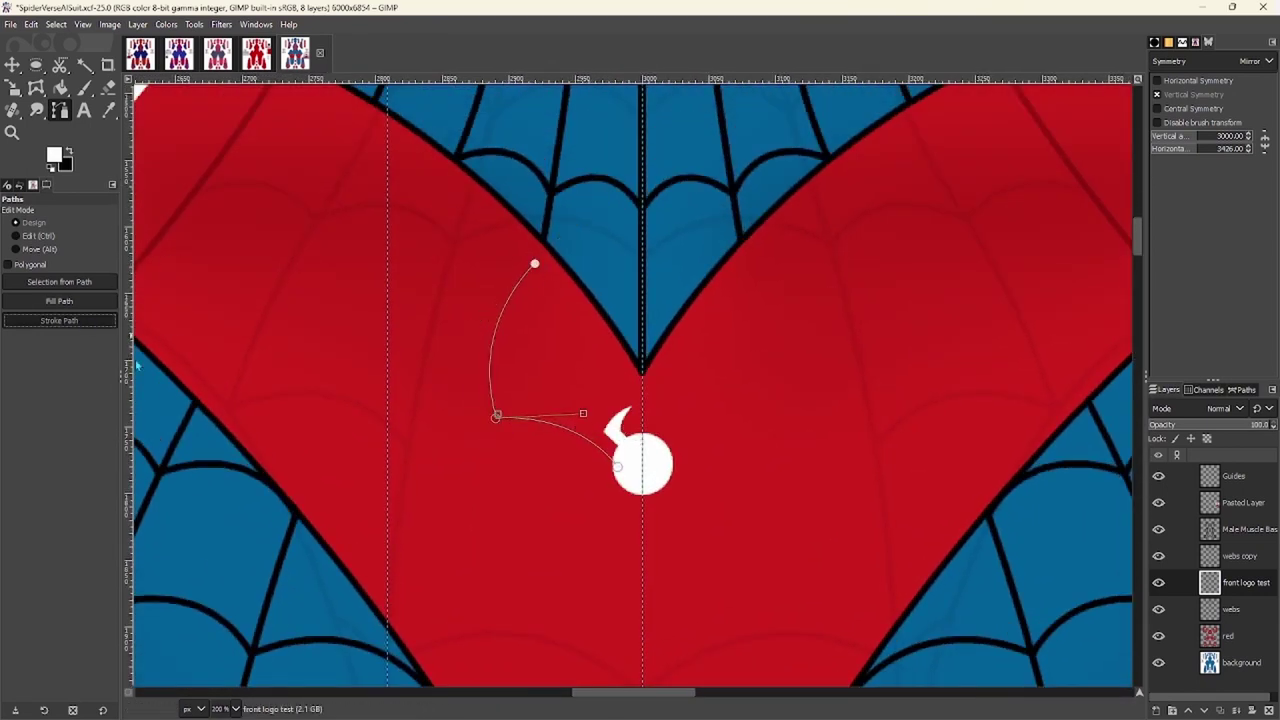
Stroke the upper and lower leg paths in white with the Paintbrush
left_click(59, 320)
left_click(160, 446)
scroll(609, 500, "up", 1)
scroll(517, 446, "down", 1)
scroll(450, 380, "up", 3)
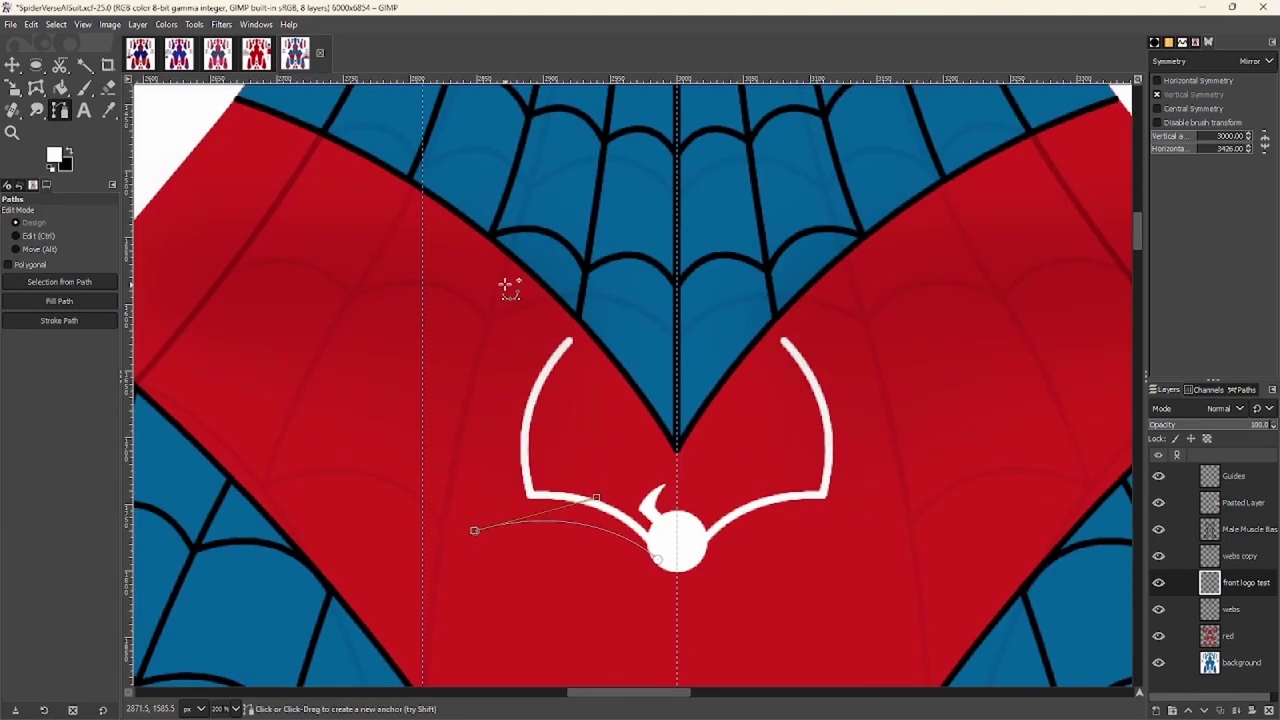
left_click(59, 320)
left_click(160, 446)
scroll(337, 229, "down", 3)
scroll(629, 320, "down", 3)
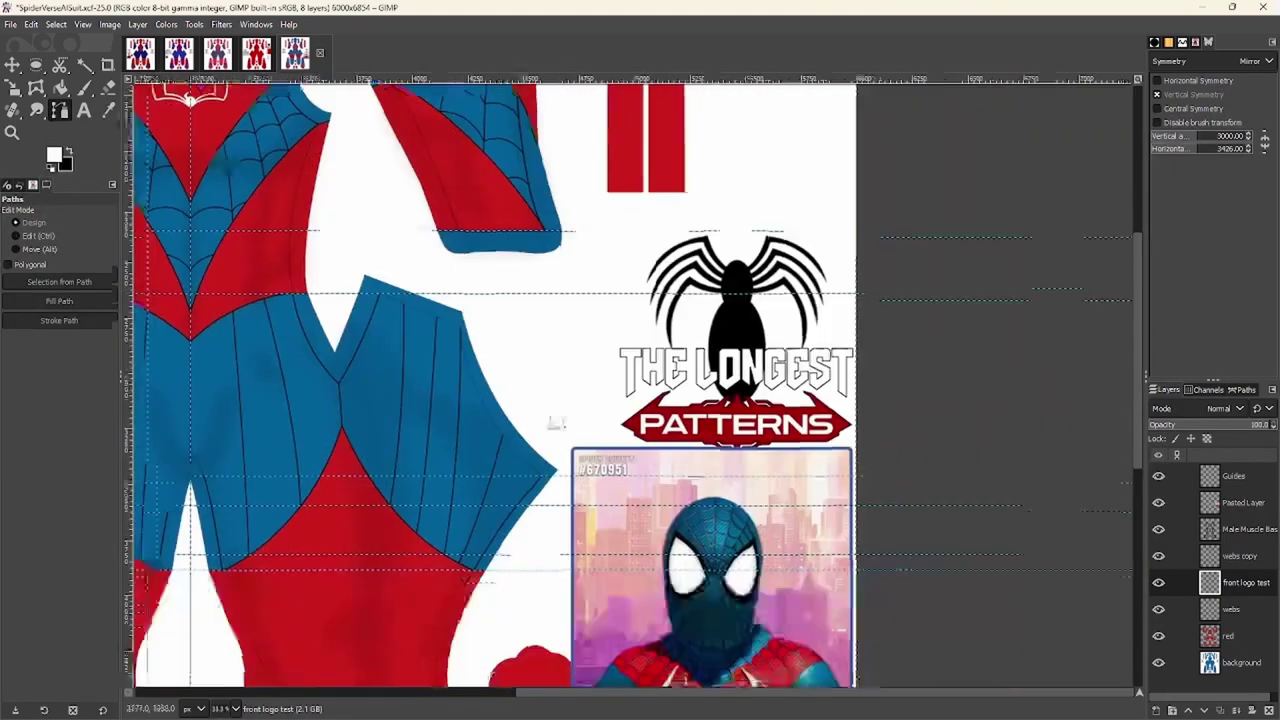
scroll(500, 362, "left", 3)
scroll(501, 362, "up", 5)
scroll(586, 329, "down", 1)
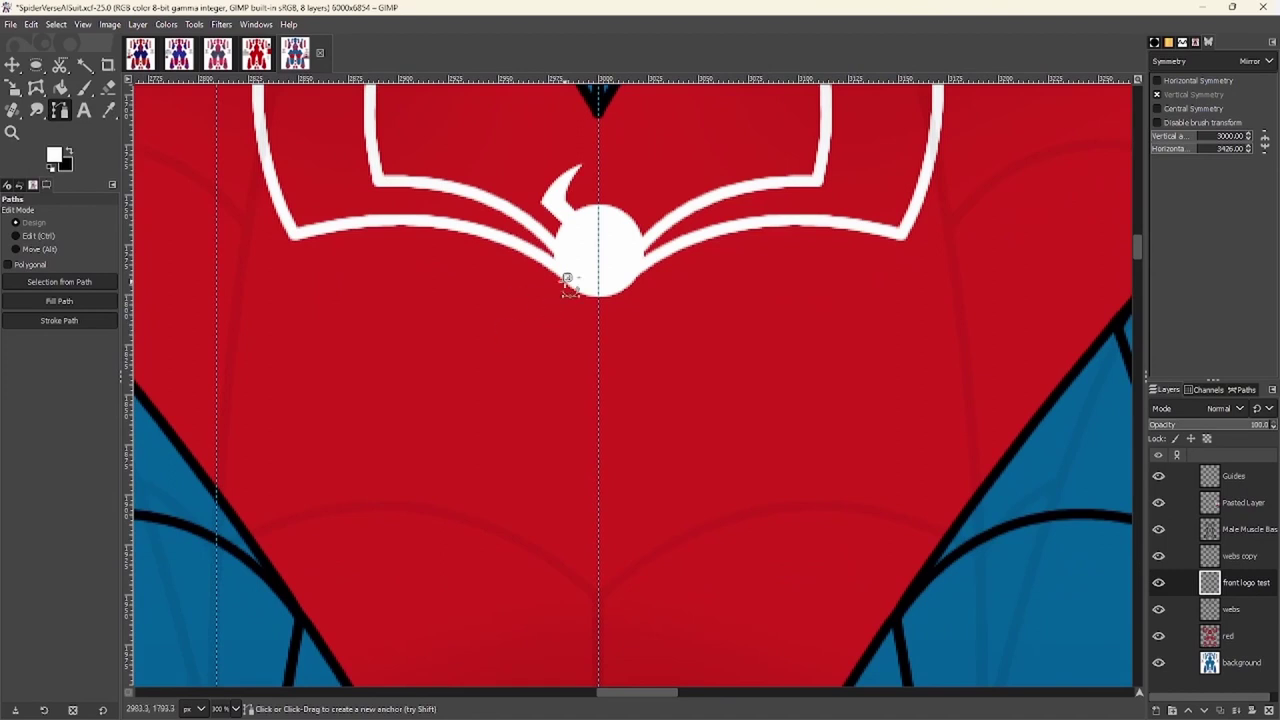
scroll(567, 283, "left", 2)
Undo the stroked legs, reshape the leg path and stroke it in white again
key("ctrl+z")
scroll(567, 330, "up", 3)
scroll(560, 200, "up", 3)
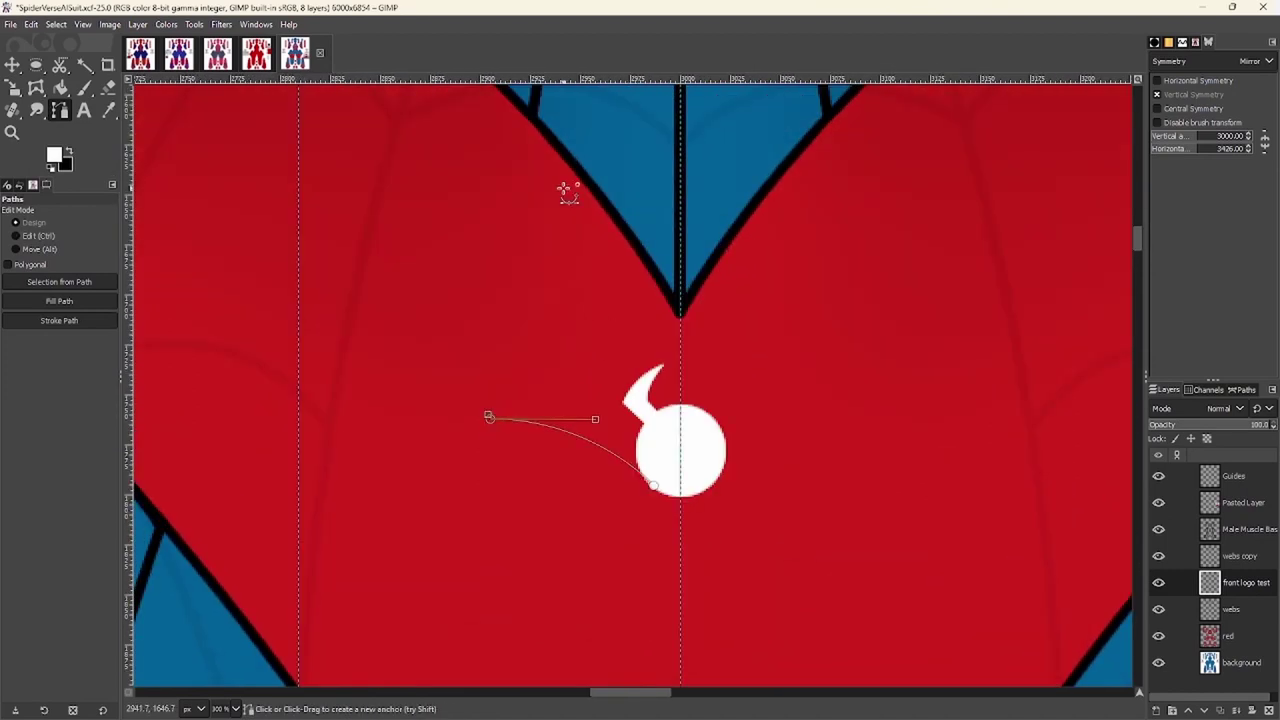
scroll(493, 380, "down", 4)
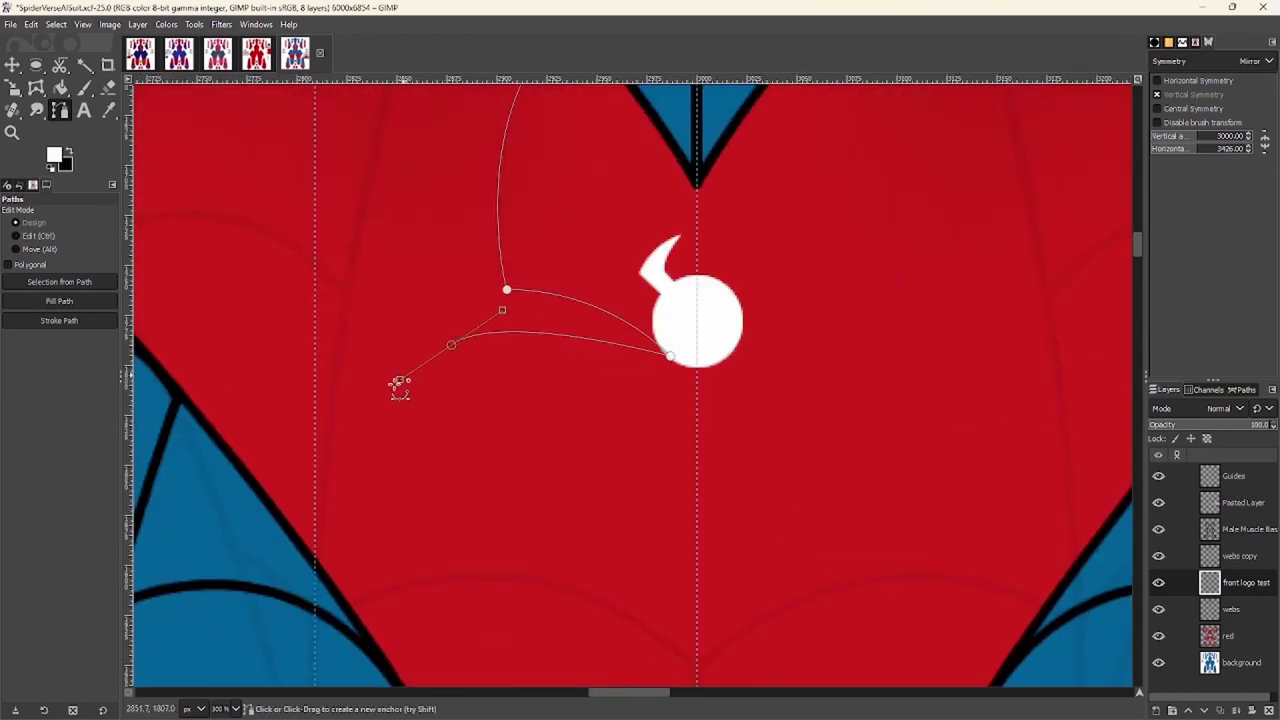
scroll(469, 549, "up", 10)
left_click_drag(369, 396, 474, 274)
scroll(425, 235, "down", 4)
scroll(425, 235, "down", 4)
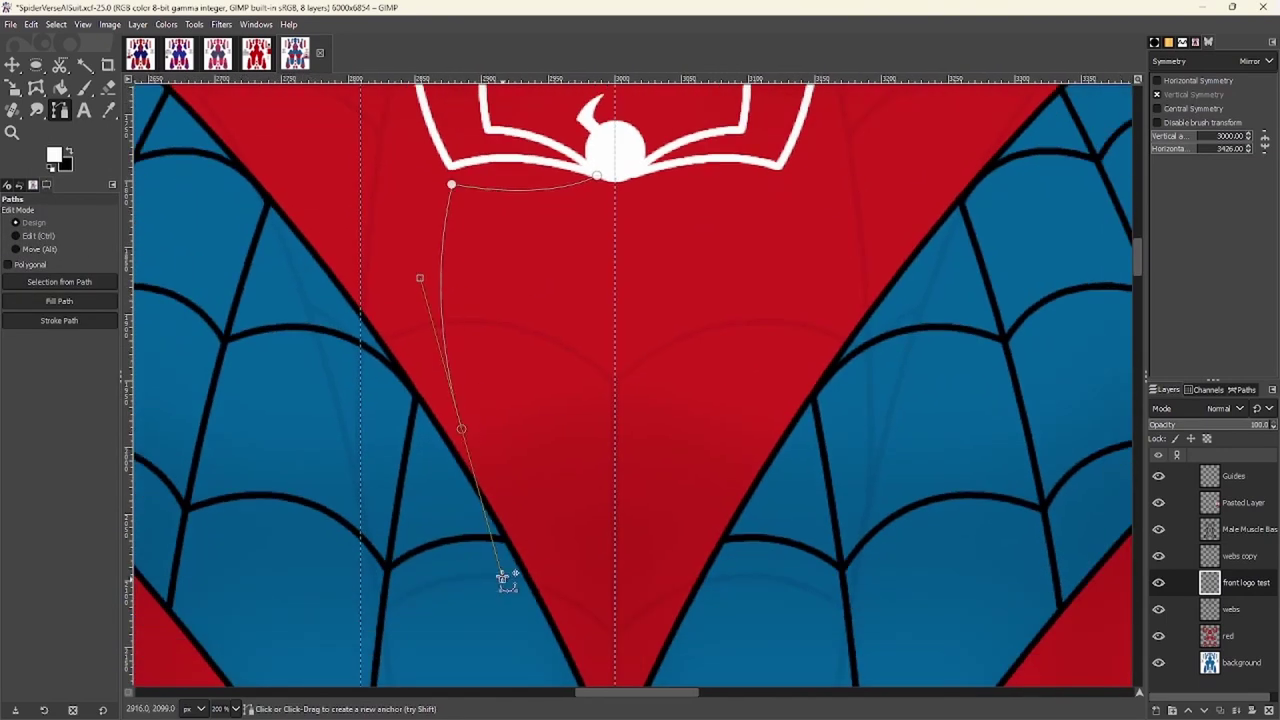
left_click(59, 320)
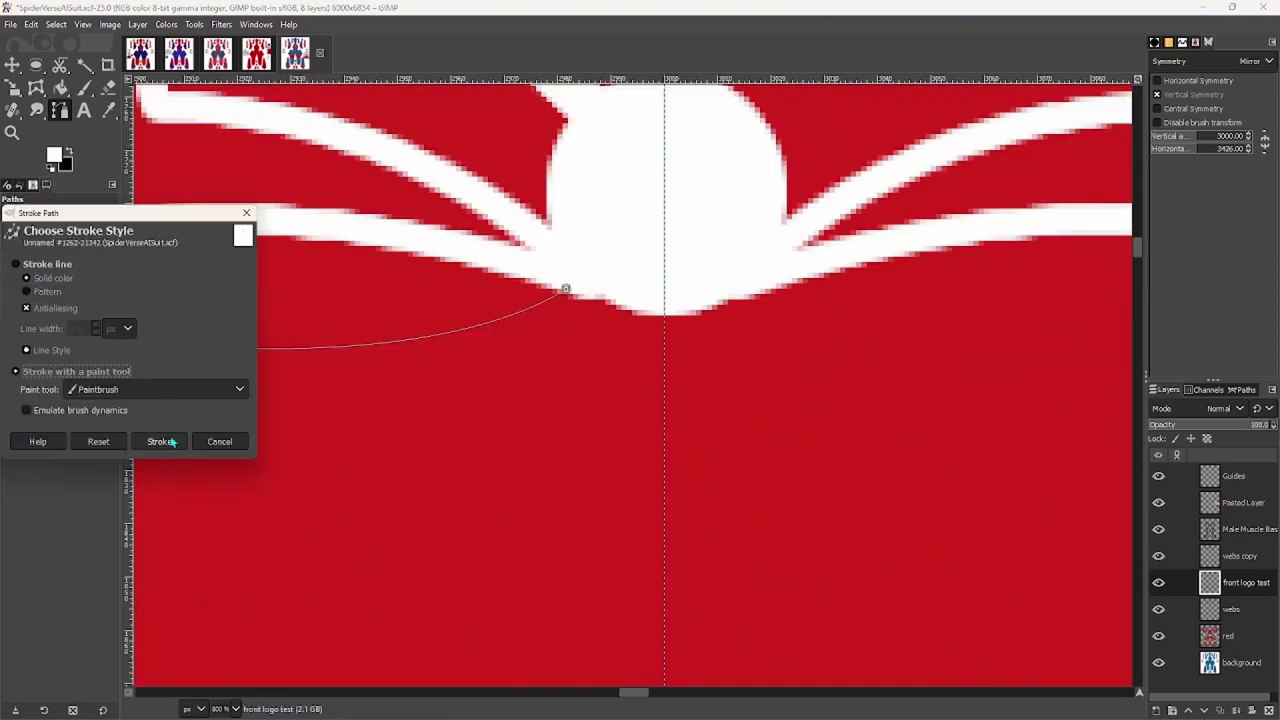
key("Return")
Undo that stroke, adjust the leg path's lower end, and reapply the white stroke
key("ctrl+z")
scroll(570, 295, "down", 3)
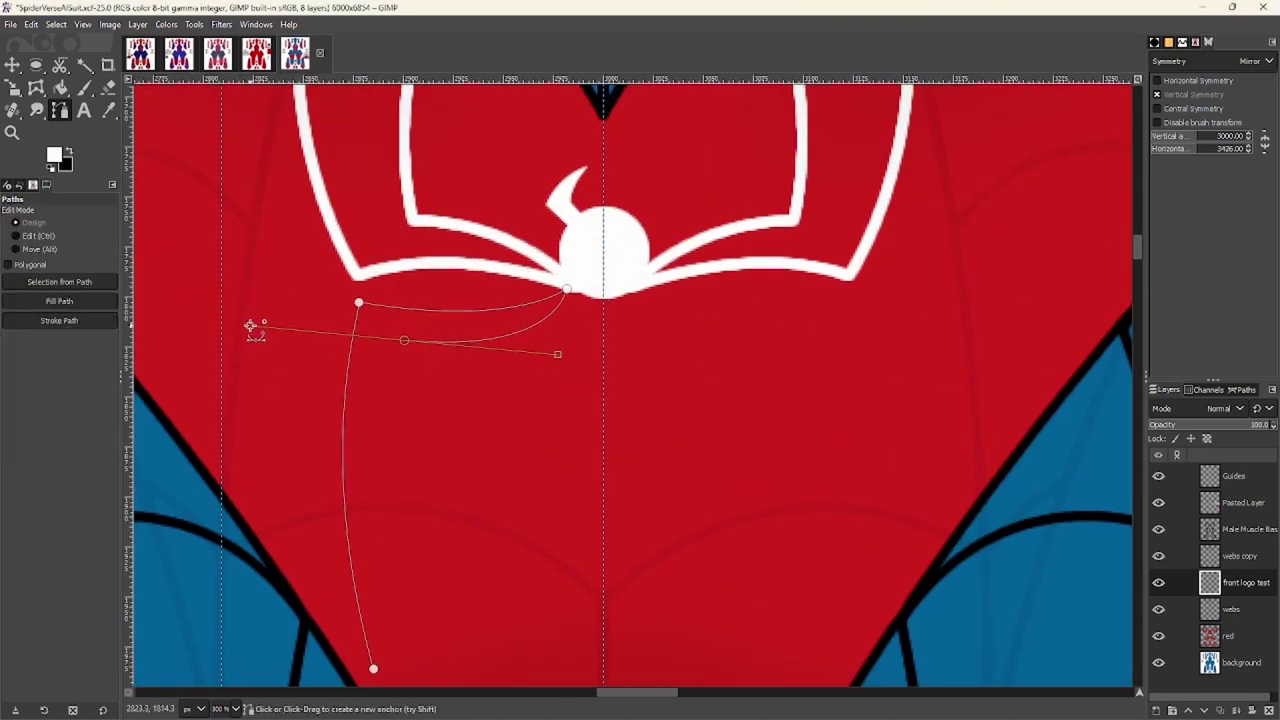
scroll(457, 437, "down", 3)
left_click_drag(464, 481, 443, 420)
left_click(59, 320)
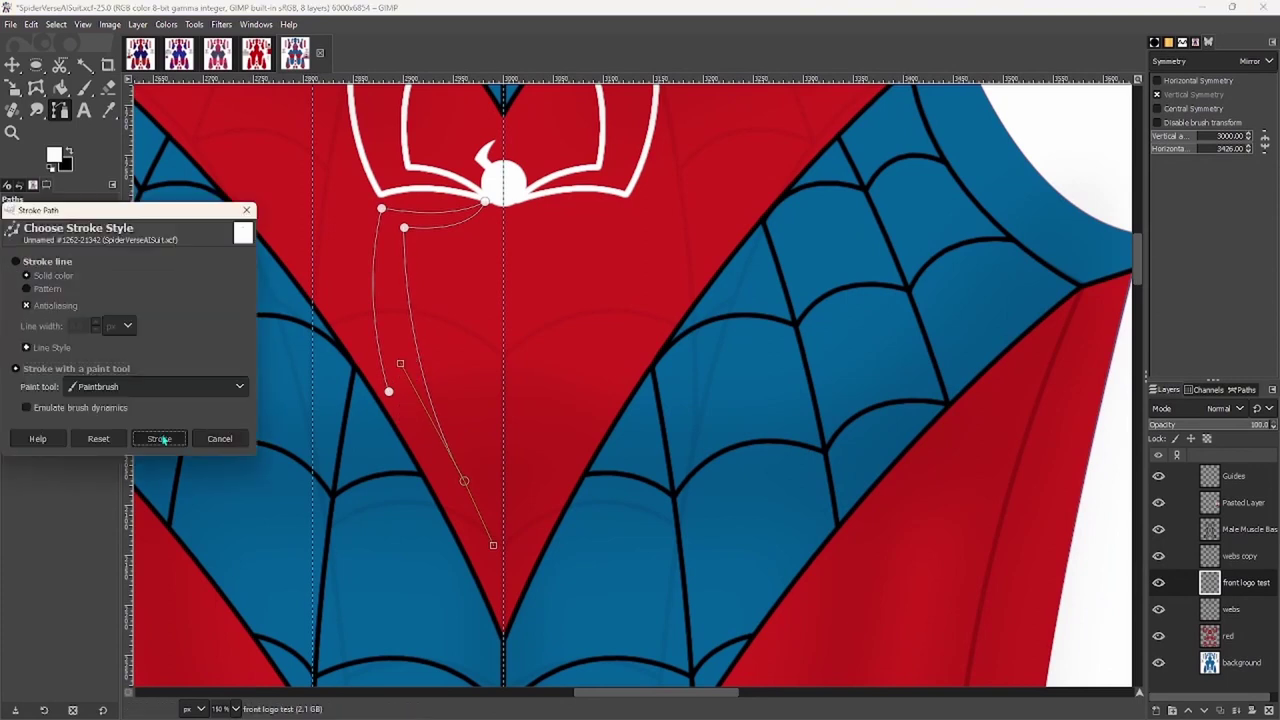
key("Return")
scroll(480, 337, "up", 5)
Outline a tall oval below the head for the spider's body with Ellipse Select
left_click(36, 64)
scroll(406, 220, "down", 2)
mouse_move(457, 300)
left_mouse_down()
mouse_move(543, 443)
mouse_move(500, 614)
left_mouse_up()
scroll(497, 415, "down", 2)
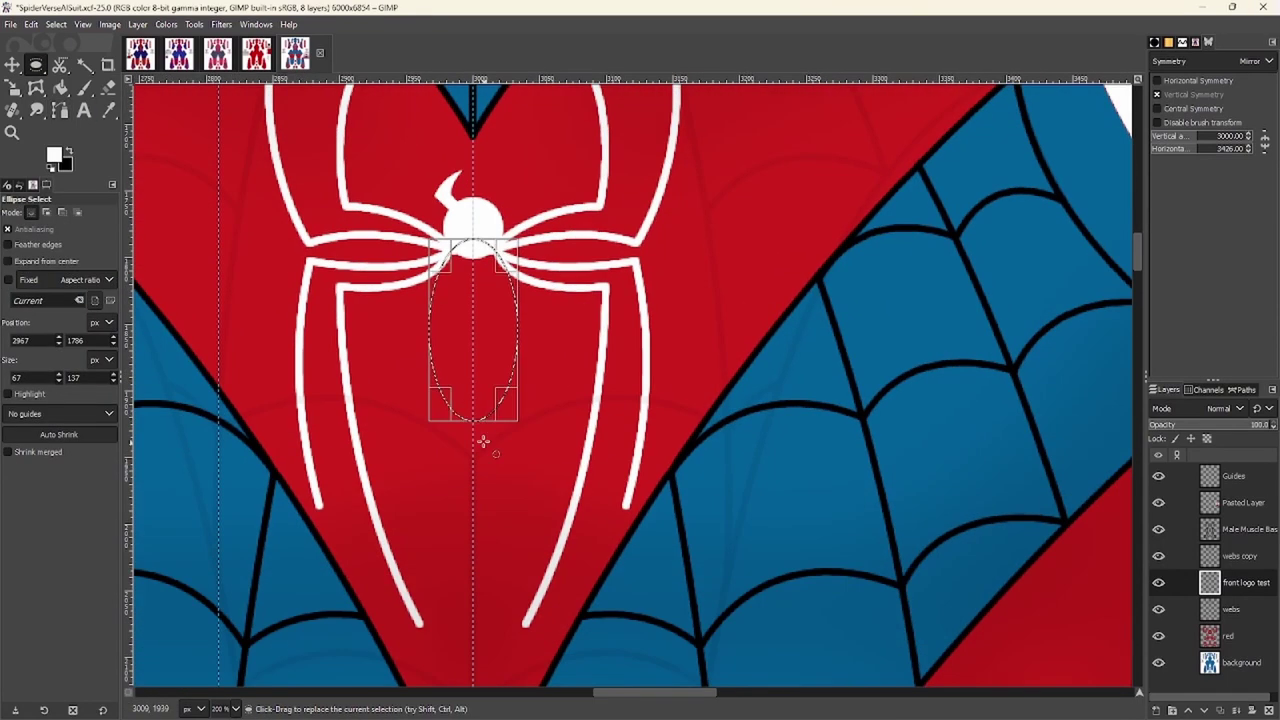
Fill the oval white, then trace around the spider's right half and cut it away
key("ctrl+comma")
key("b")
right_click(428, 356)
scroll(457, 420, "down", 2)
scroll(472, 262, "up", 7)
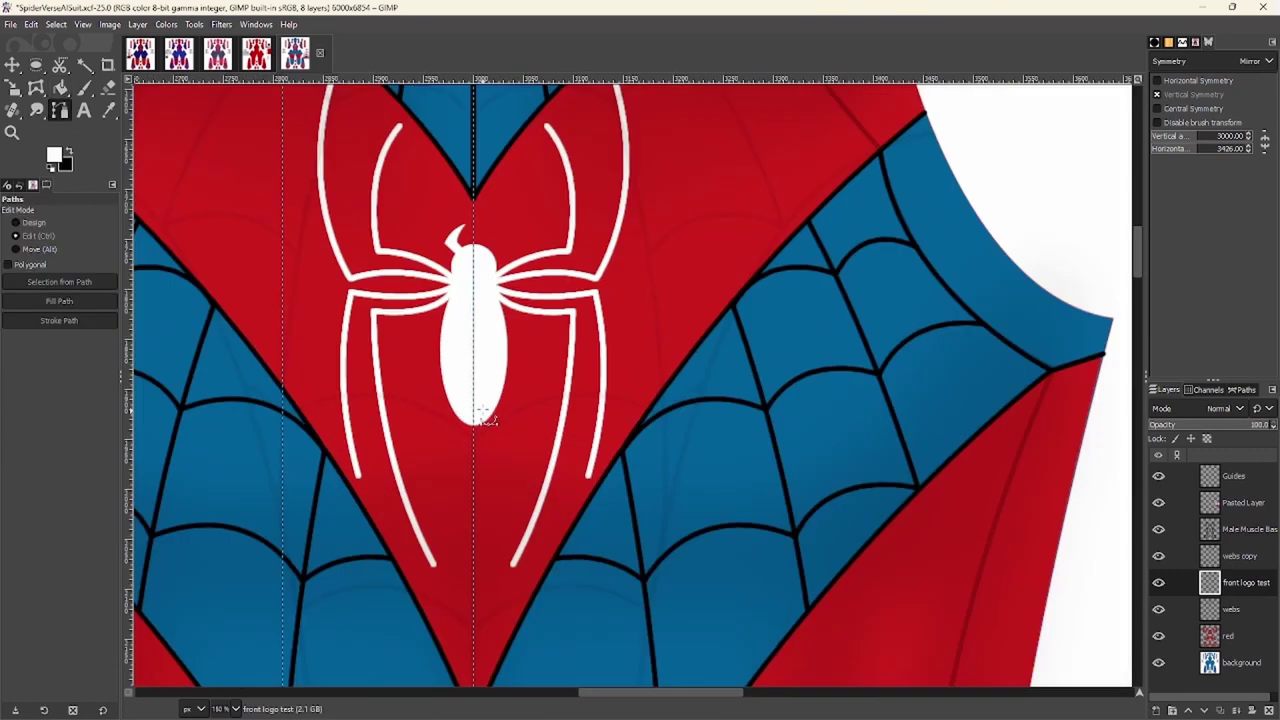
scroll(472, 262, "down", 6)
scroll(457, 217, "down", 3)
left_click(614, 134)
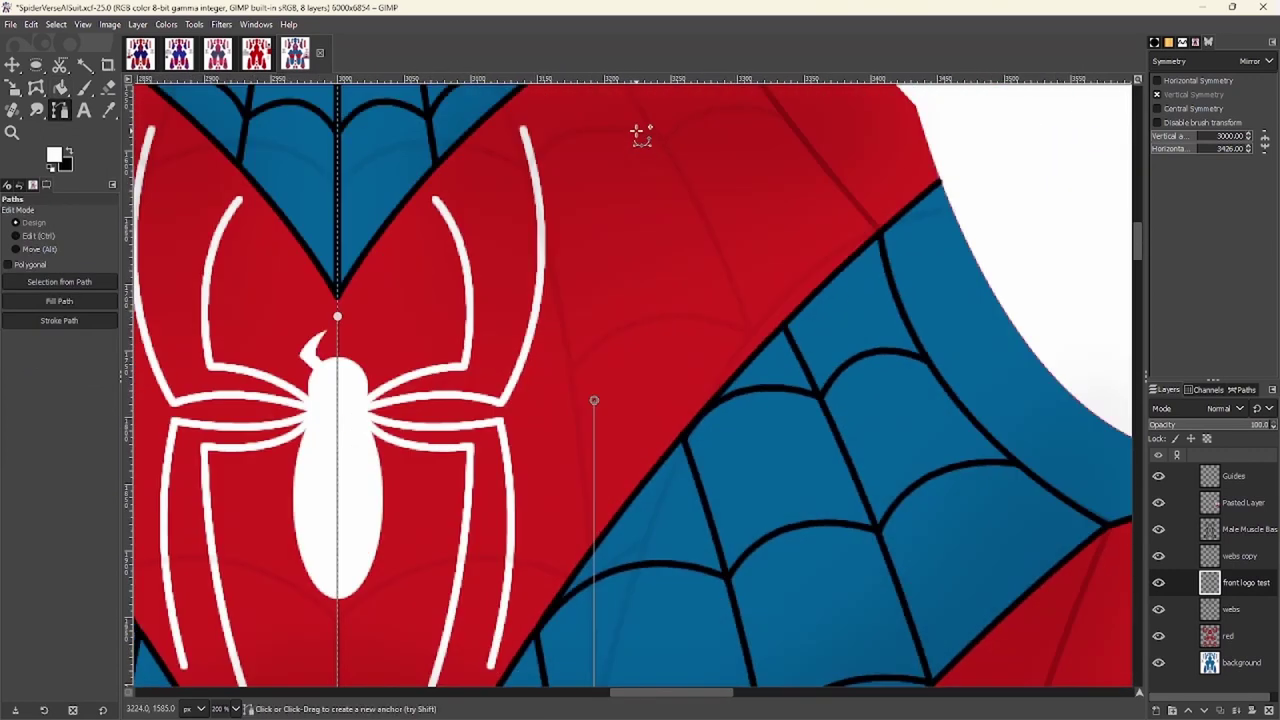
scroll(614, 140, "up", 1)
left_click(327, 267)
key("ctrl+x")
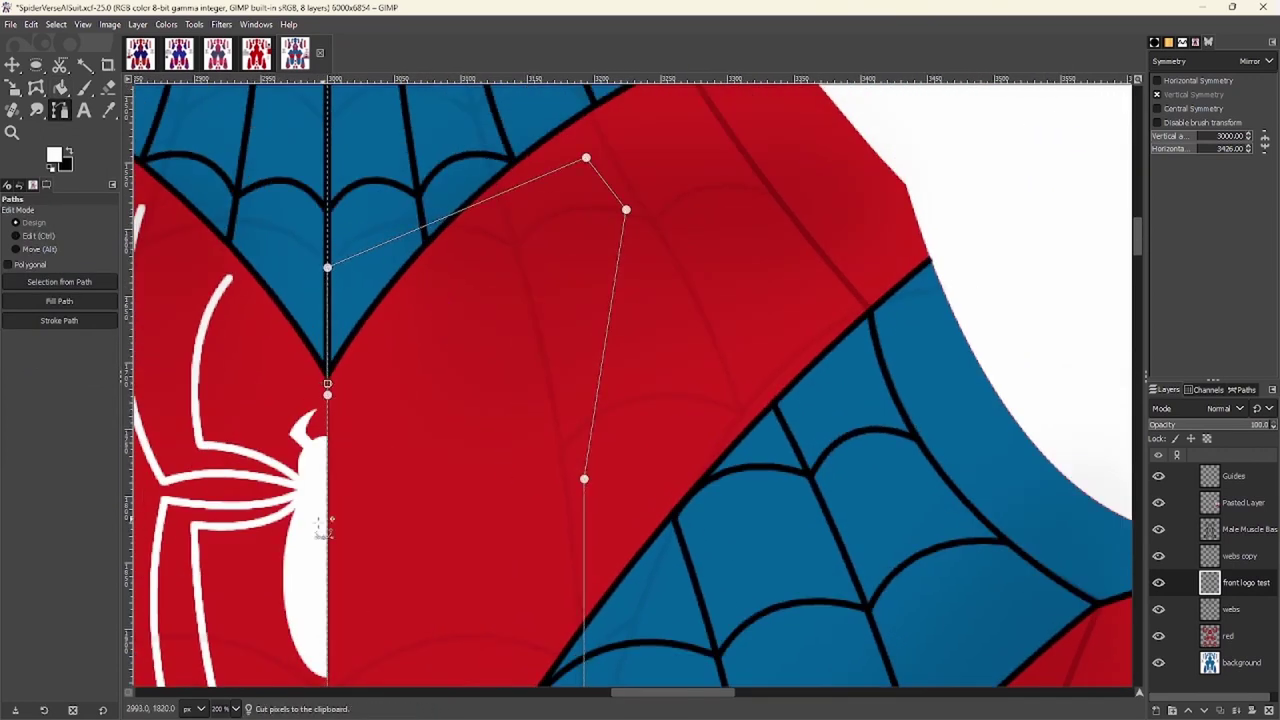
Trace a path below the body on the centre line, turn it into a selection, and erase the tip
scroll(380, 423, "up", 2)
scroll(498, 648, "down", 2)
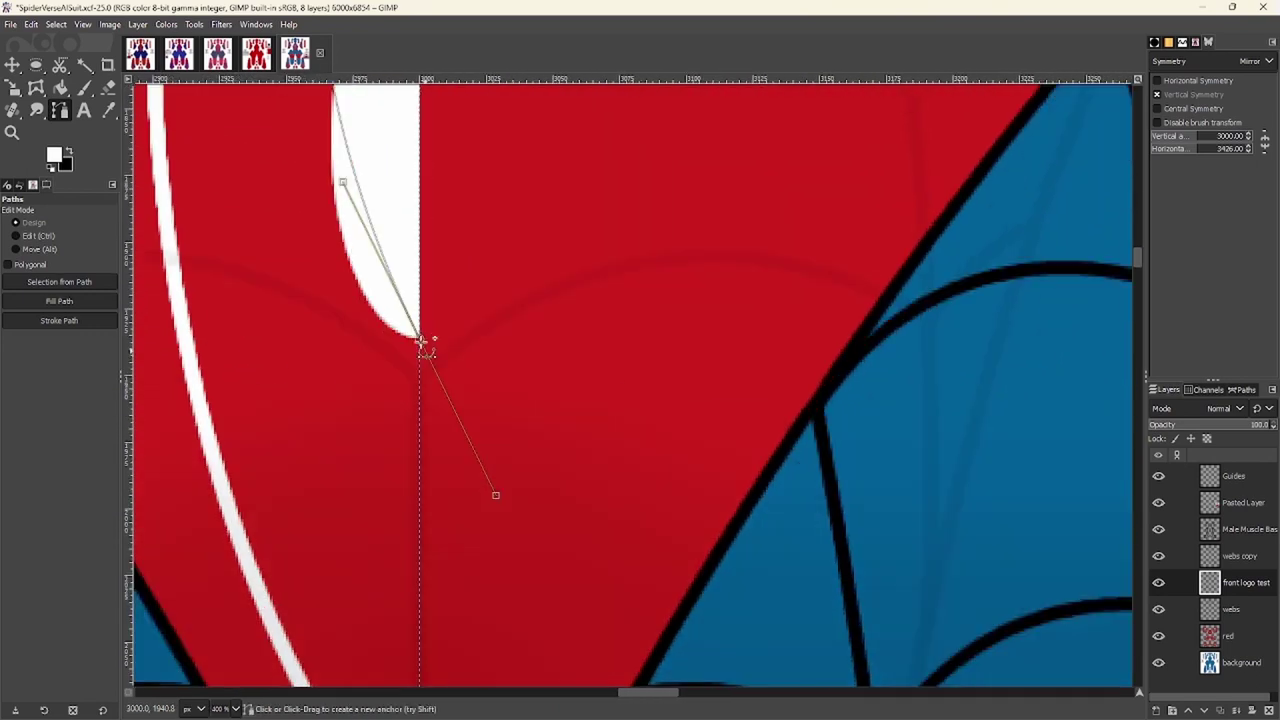
left_click(425, 585)
scroll(449, 509, "down", 3)
scroll(366, 338, "down", 1)
scroll(380, 290, "up", 3)
key("shift+e")
right_click(351, 366)
mouse_move(383, 417)
left_click(500, 478)
scroll(314, 280, "up", 3)
scroll(306, 423, "down", 3)
right_click(306, 423)
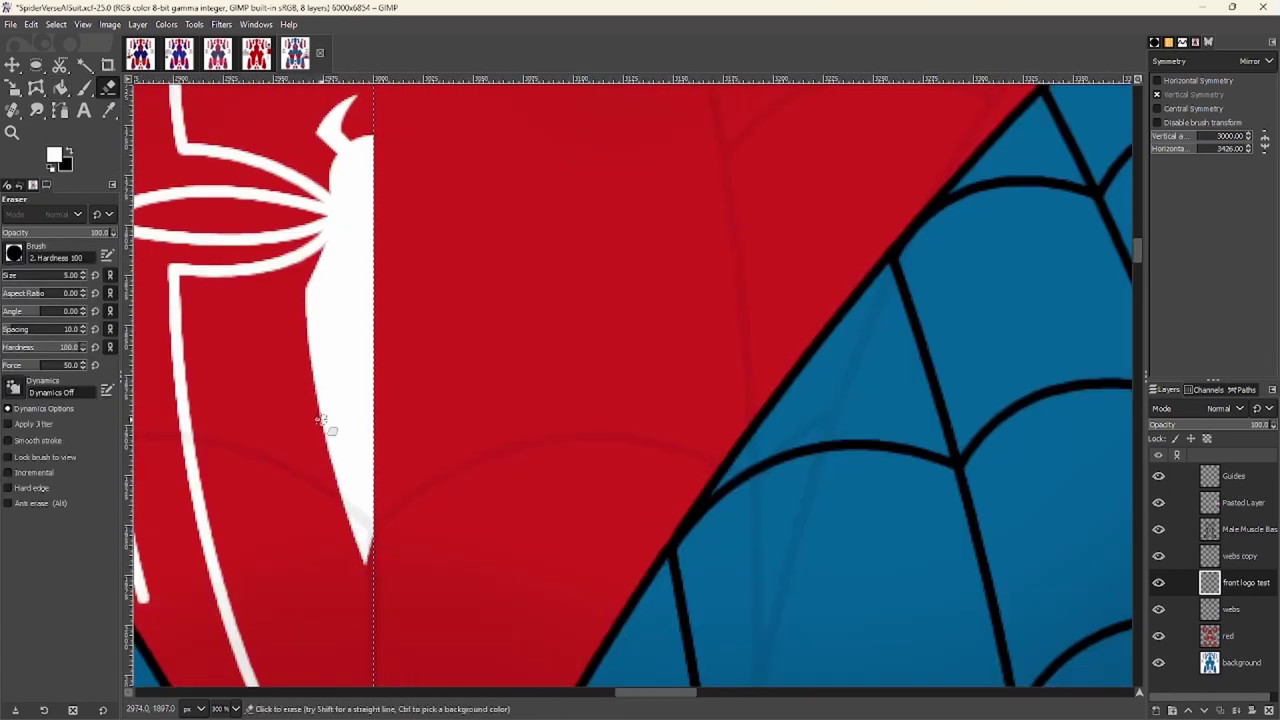
key("Escape")
Add a flipped copy of the half-spider, merge it down, and fade the logo layer to opacity 11
key("b")
scroll(309, 423, "down", 3)
right_click(360, 404)
mouse_move(423, 503)
left_click(575, 614)
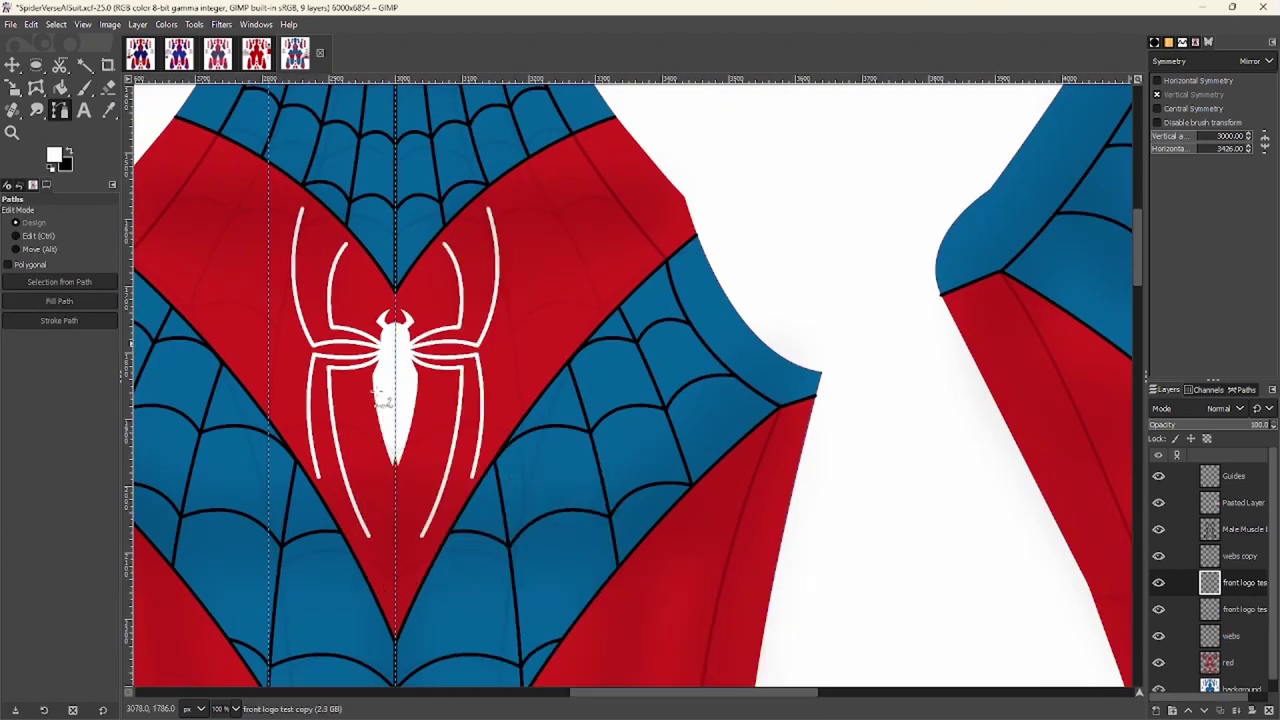
scroll(480, 310, "down", 1)
scroll(466, 295, "up", 1)
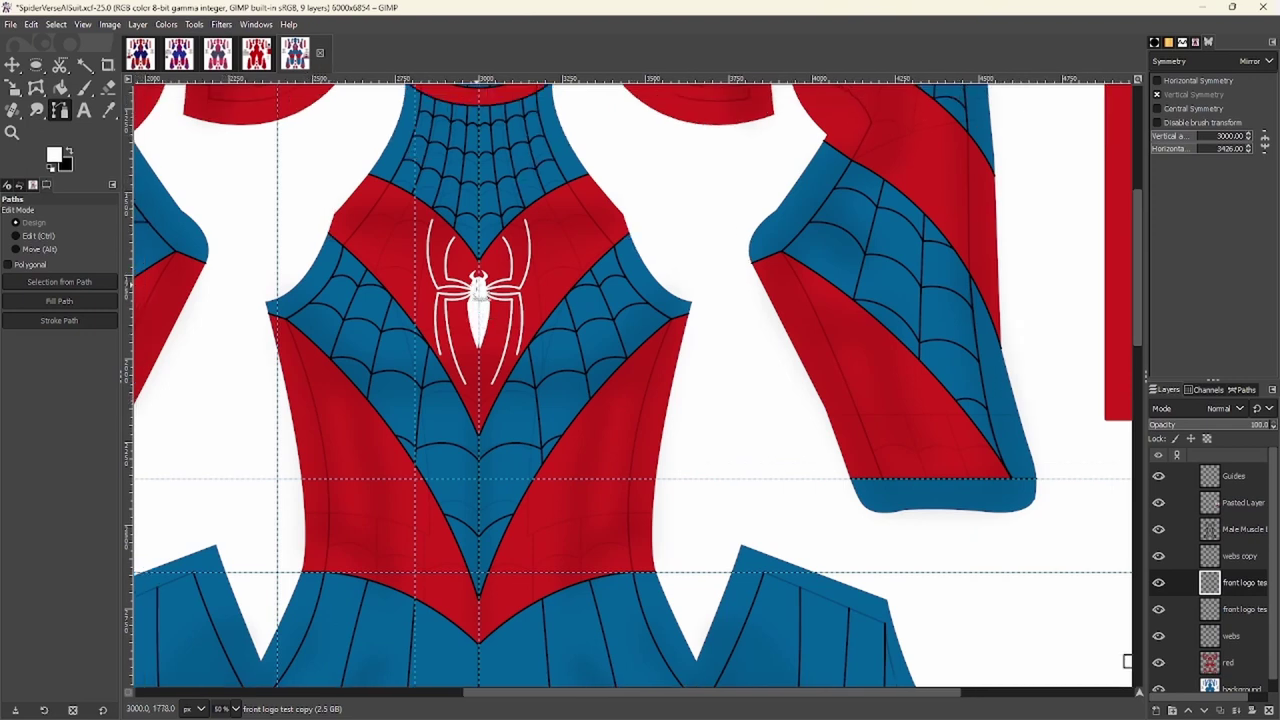
left_click(1236, 710)
scroll(476, 285, "up", 1)
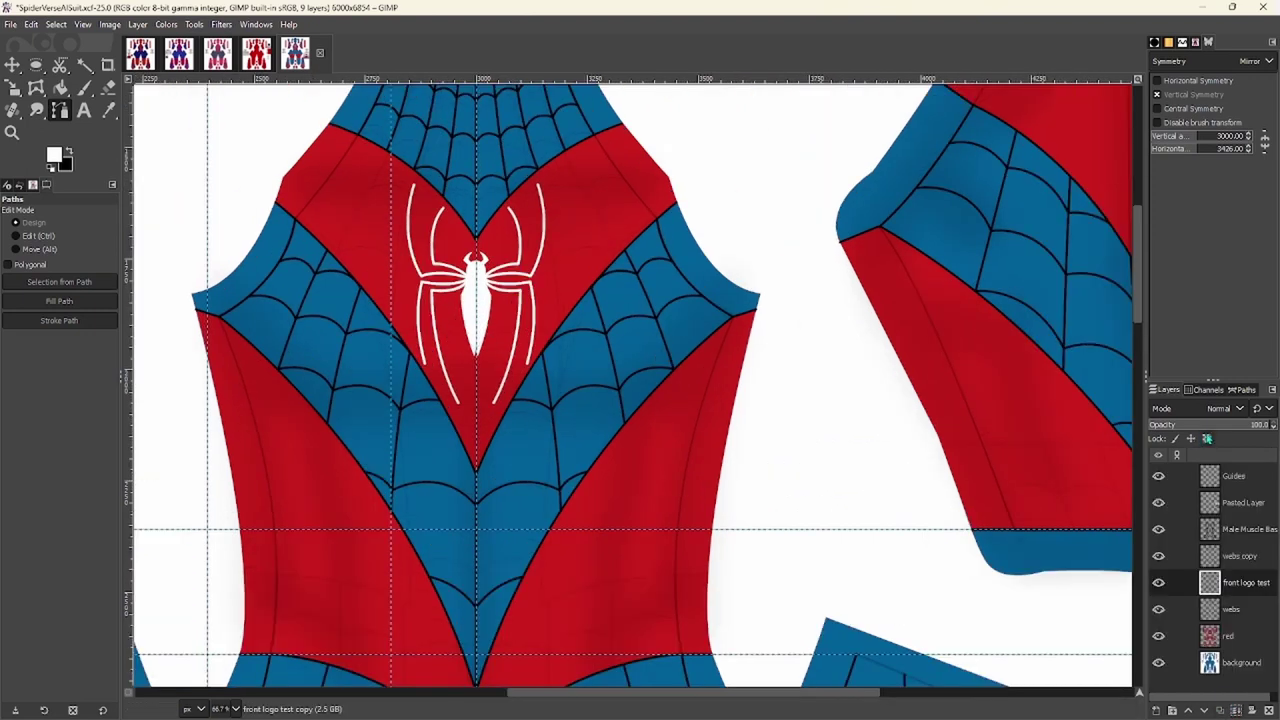
left_click_drag(1265, 425, 1160, 428)
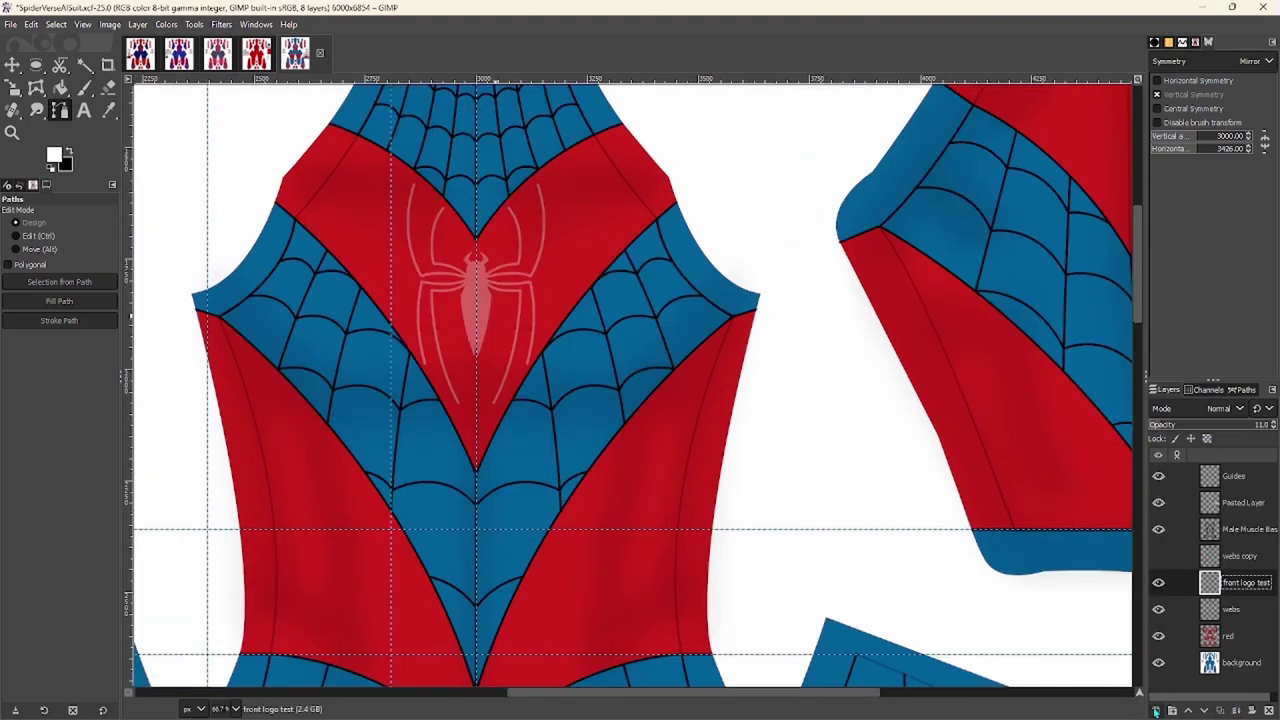
Add a new 'front logo' layer and begin a path along the left fang and head side
left_click(1156, 710)
left_click(1177, 698)
scroll(568, 322, "up", 8)
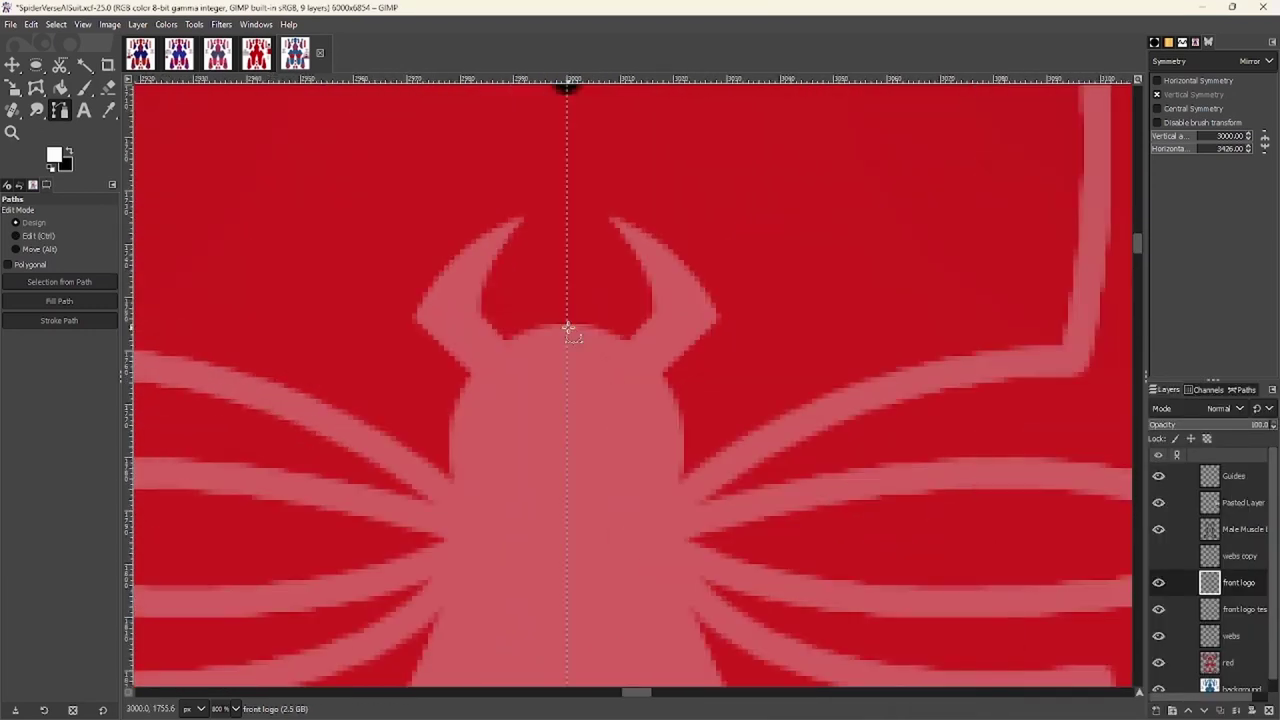
scroll(449, 370, "up", 1)
left_click(448, 322)
left_click_drag(509, 199, 446, 254)
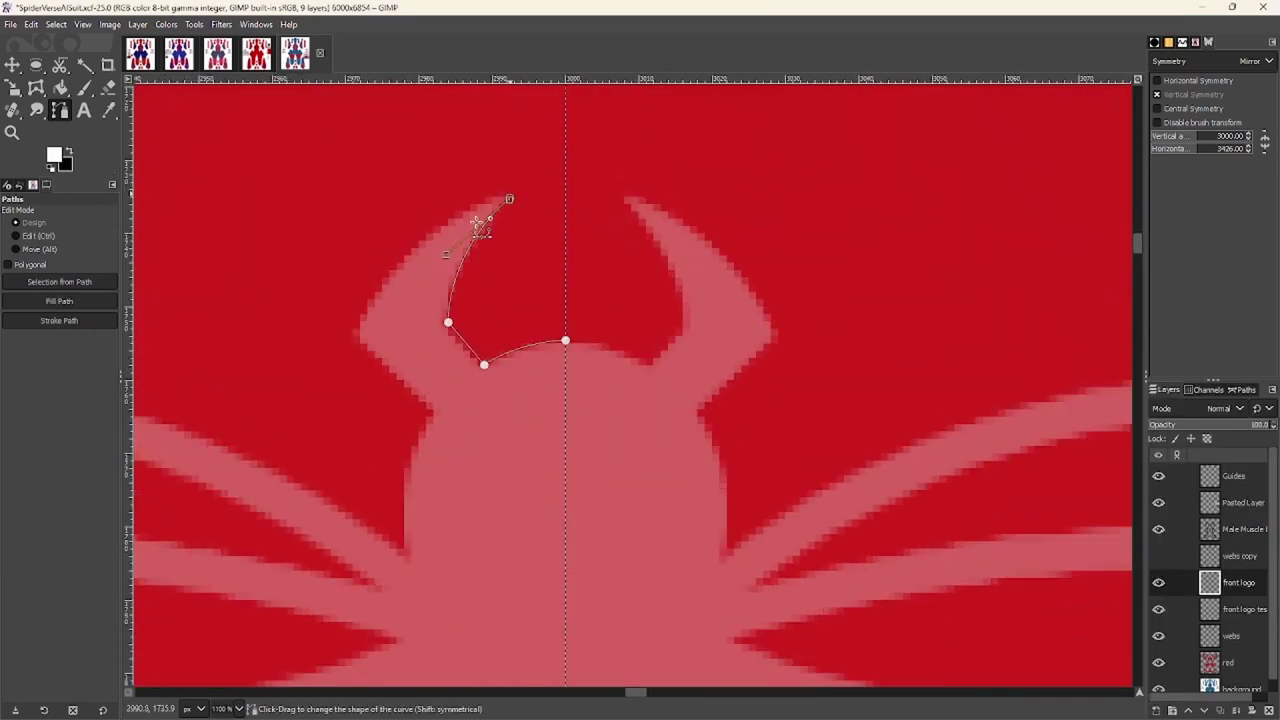
scroll(428, 411, "down", 3)
left_click(434, 249)
left_click_drag(410, 391, 423, 490)
scroll(337, 380, "down", 4)
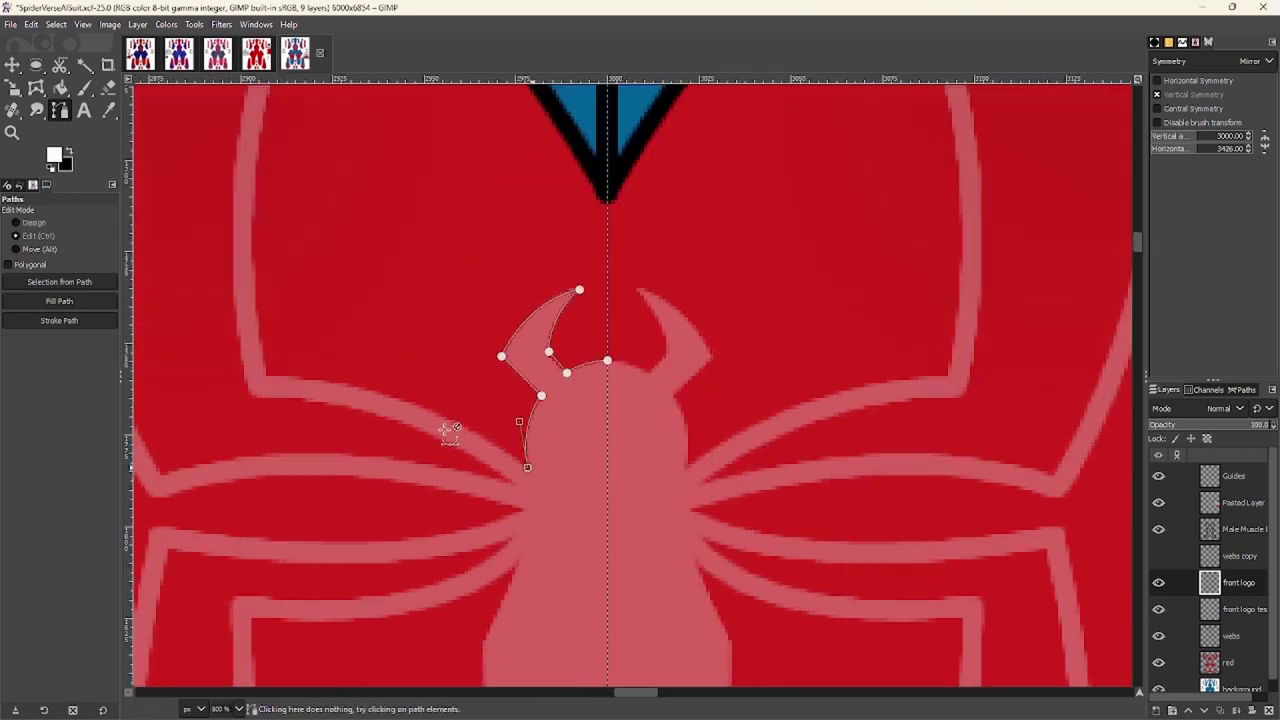
scroll(351, 395, "up", 3)
left_click_drag(351, 395, 435, 392)
Extend the head path outward along the front leg
scroll(311, 401, "down", 2)
scroll(394, 286, "left", 1)
left_click_drag(408, 195, 437, 153)
scroll(303, 330, "down", 1)
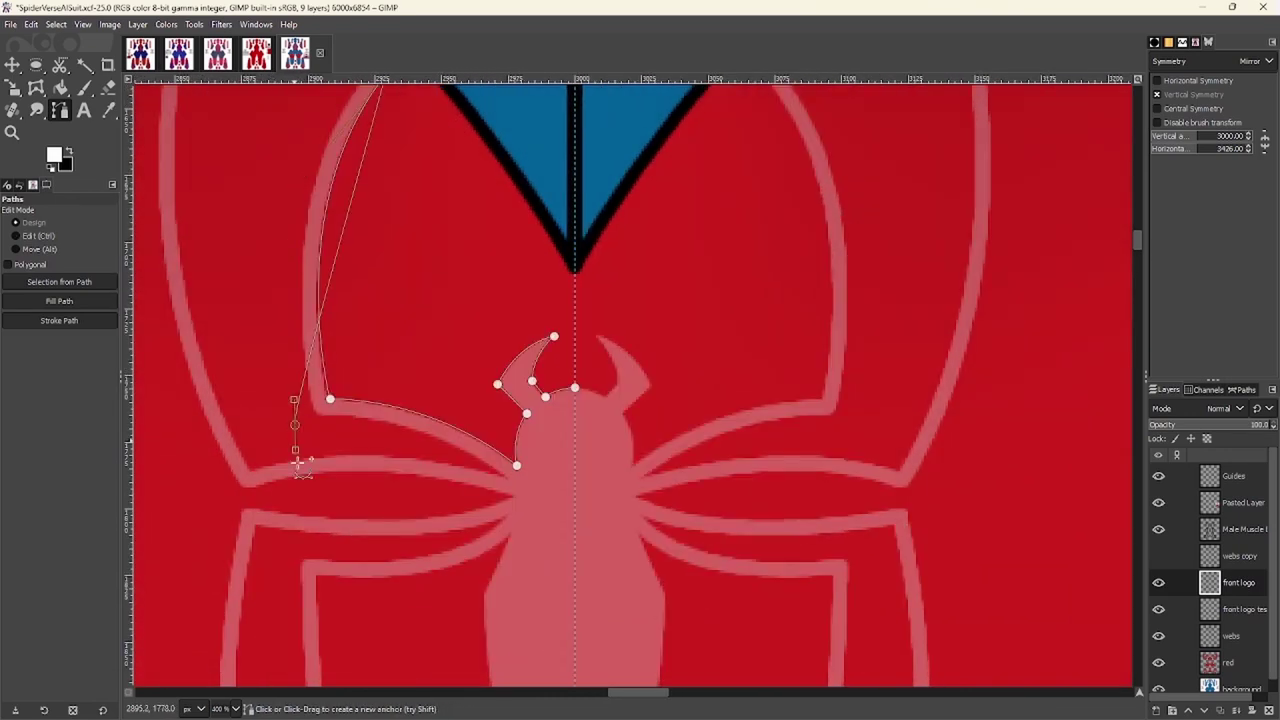
left_click_drag(320, 521, 322, 587)
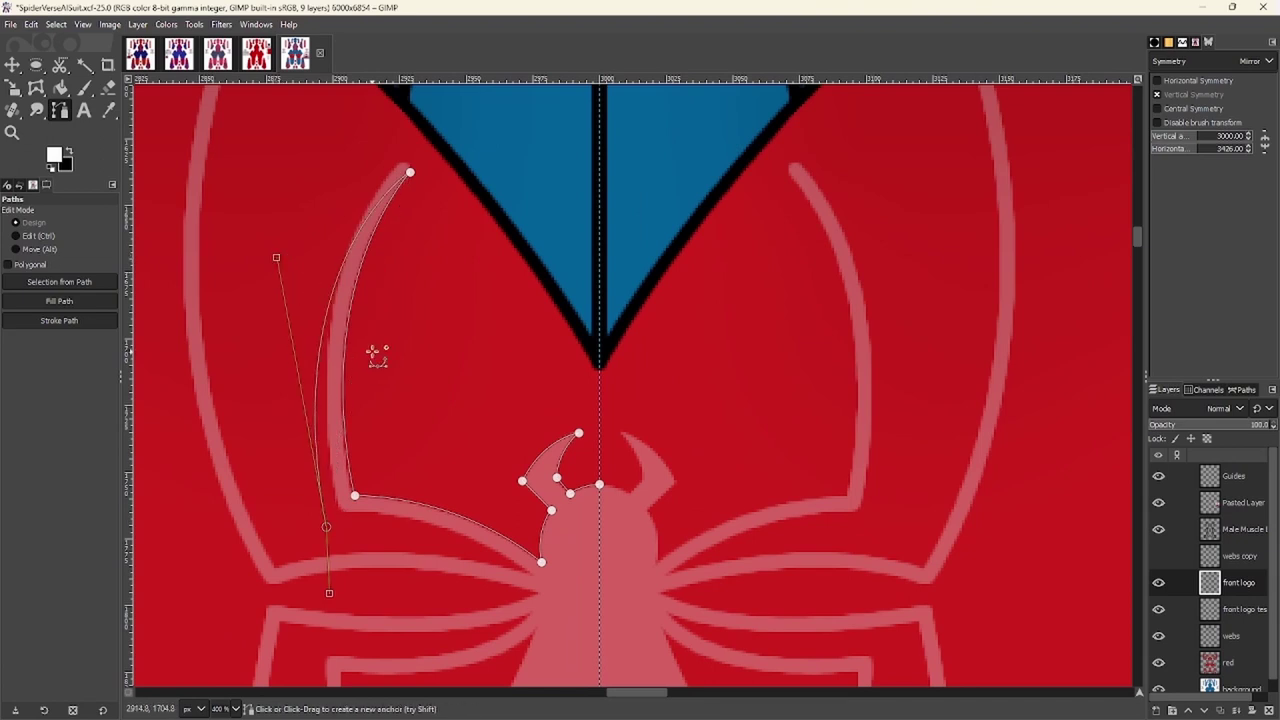
scroll(349, 343, "up", 1)
scroll(329, 529, "down", 1)
Remove the anchors that strayed onto the leg and run the path down the body's left side
key("ctrl+z")
key("ctrl+z")
scroll(423, 557, "down", 2)
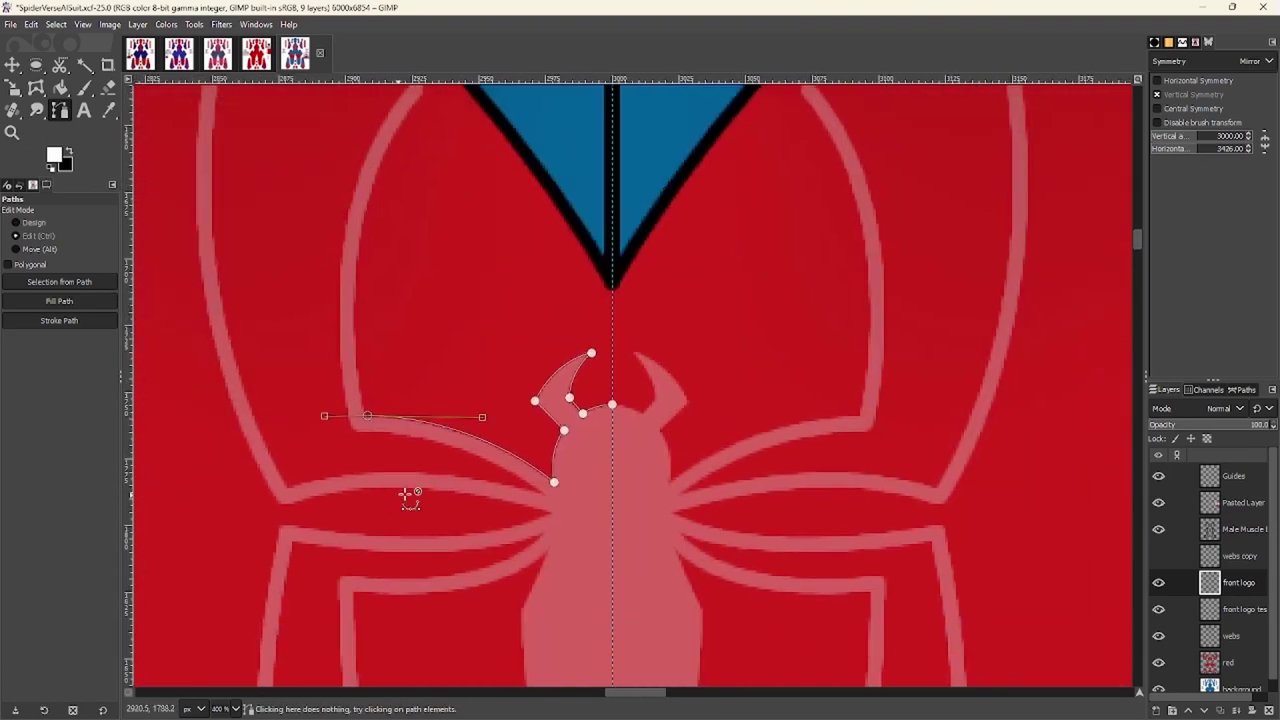
scroll(425, 497, "up", 1)
scroll(457, 371, "up", 2)
left_click_drag(460, 381, 471, 420)
scroll(461, 447, "down", 3)
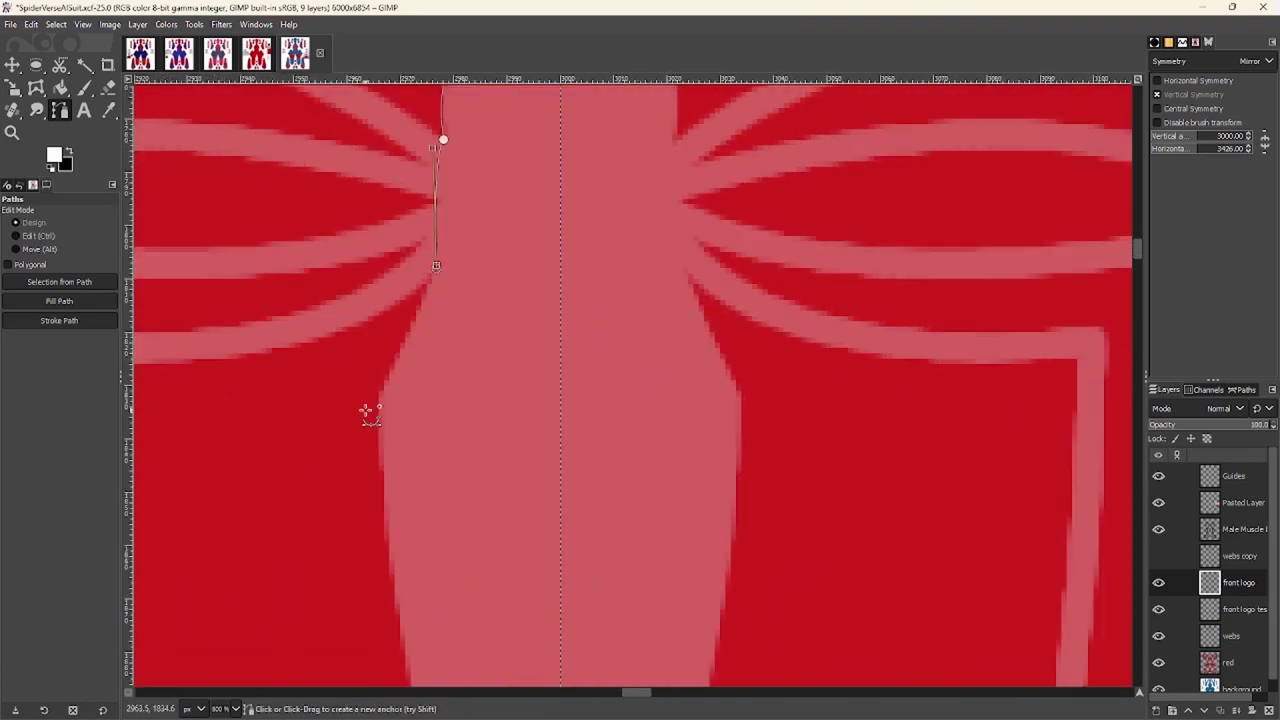
scroll(400, 480, "down", 1)
scroll(457, 566, "up", 2)
scroll(457, 566, "down", 1)
left_click_drag(451, 429, 360, 260)
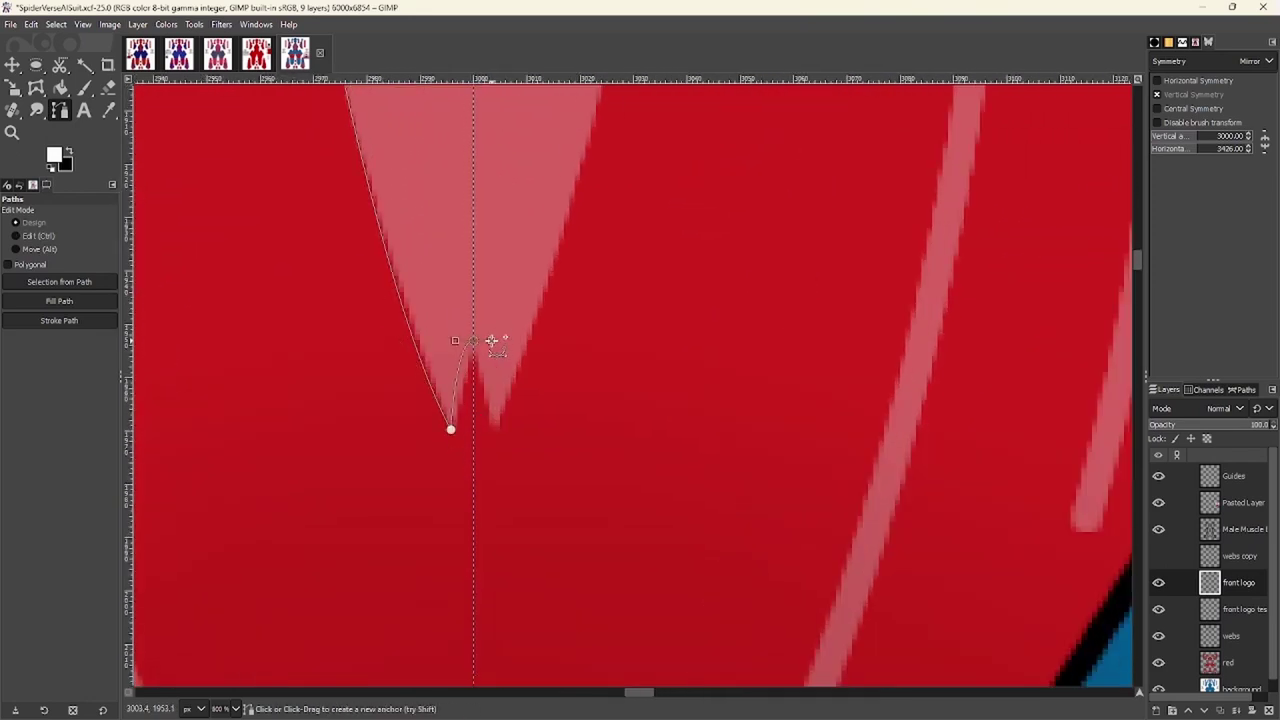
scroll(368, 204, "up", 5)
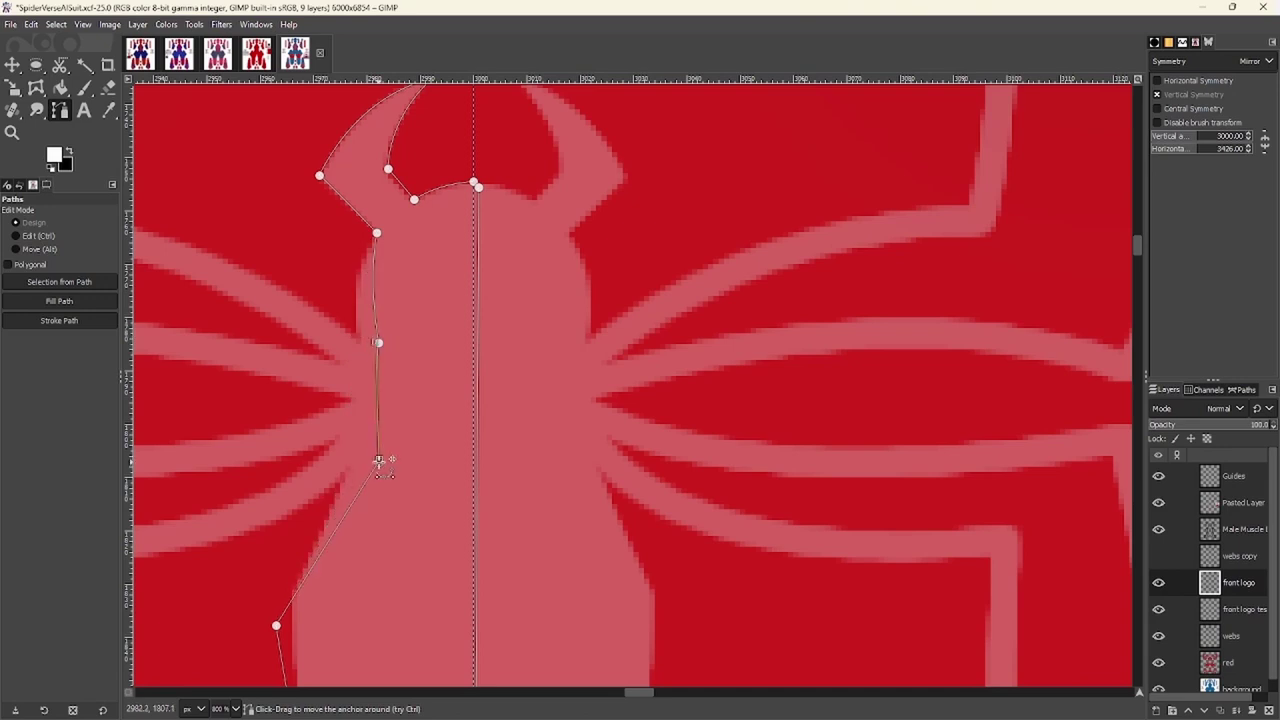
Rework the left-side outline with new anchors curving around the leg joins
key("ctrl+z")
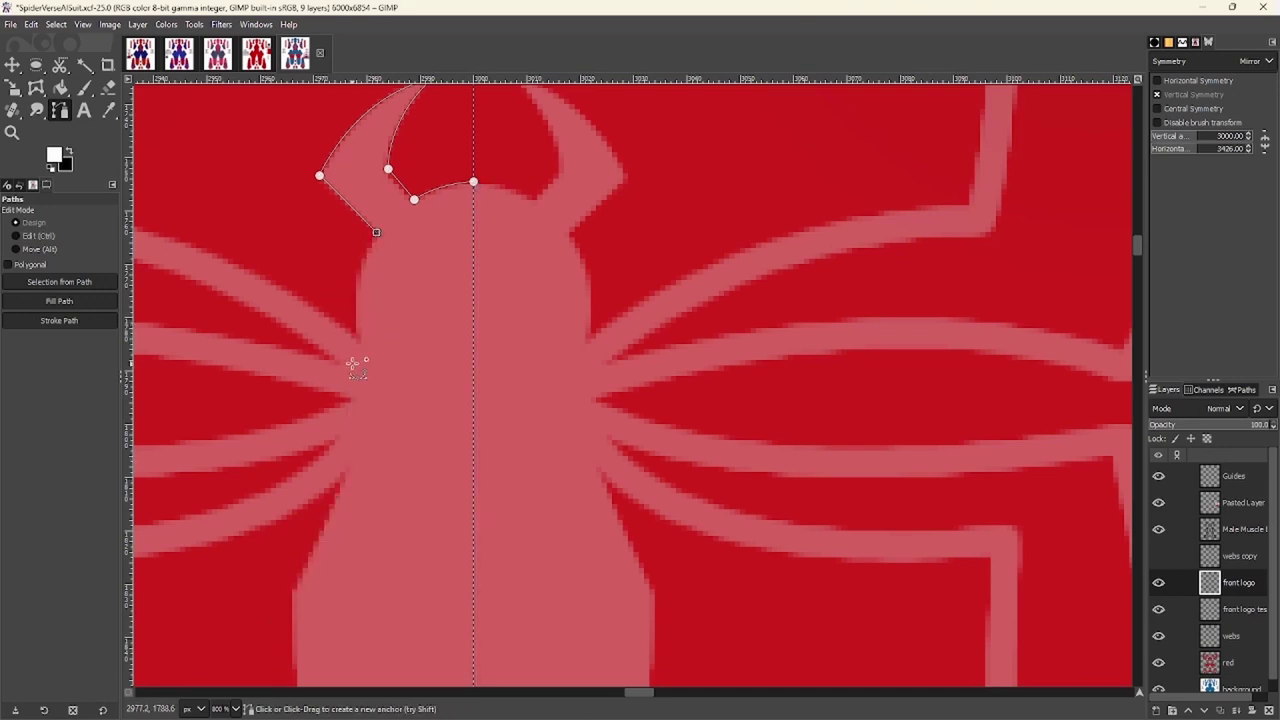
scroll(426, 414, "down", 2)
left_click(412, 380, "ctrl")
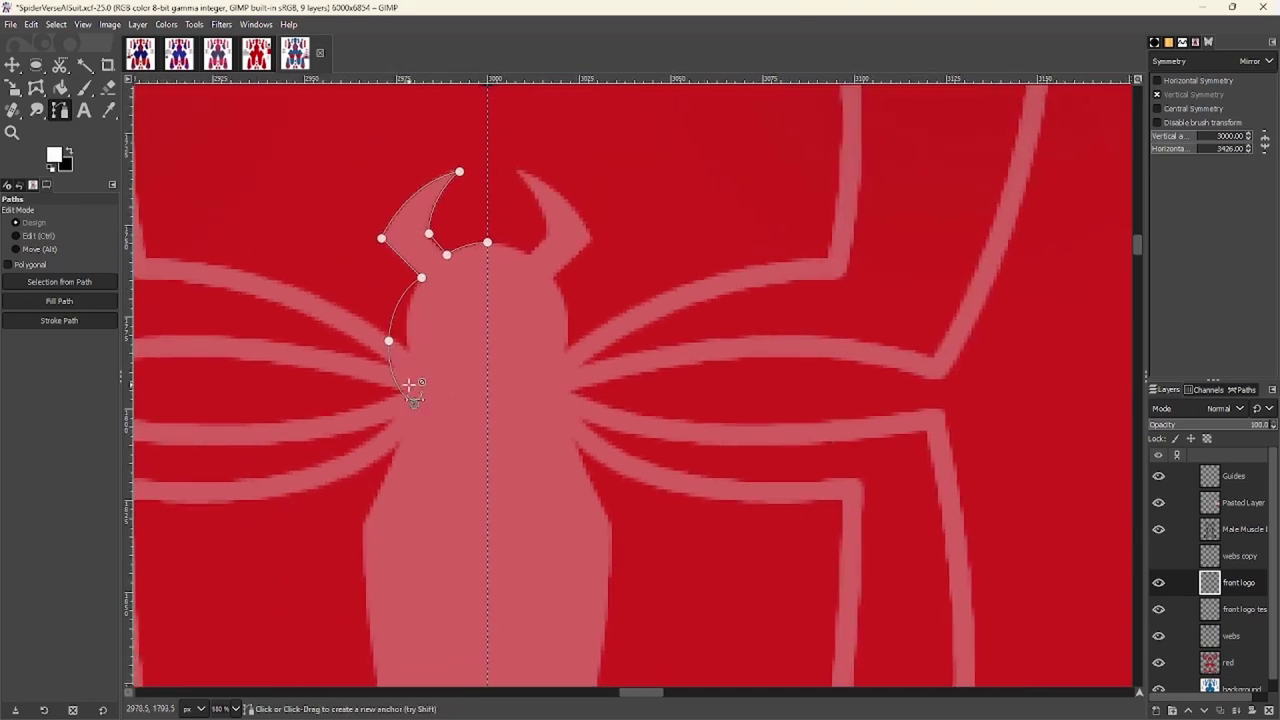
scroll(415, 378, "up", 2)
left_click_drag(411, 321, 398, 323)
left_click(413, 344)
scroll(421, 397, "down", 1)
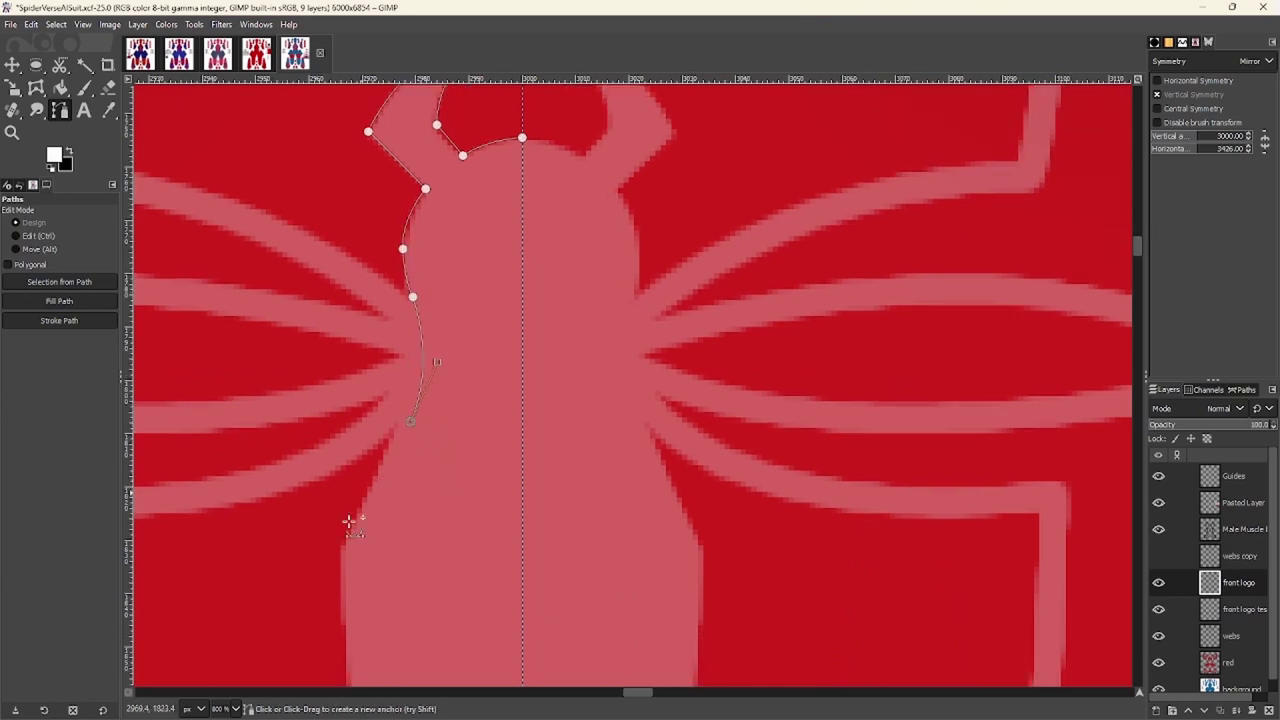
scroll(347, 537, "down", 3)
Curve the path along the tapering body to its lower tip, then add another layer above front logo
left_click(443, 651)
scroll(417, 591, "down", 1)
scroll(422, 609, "up", 1)
left_click_drag(422, 609, 310, 295)
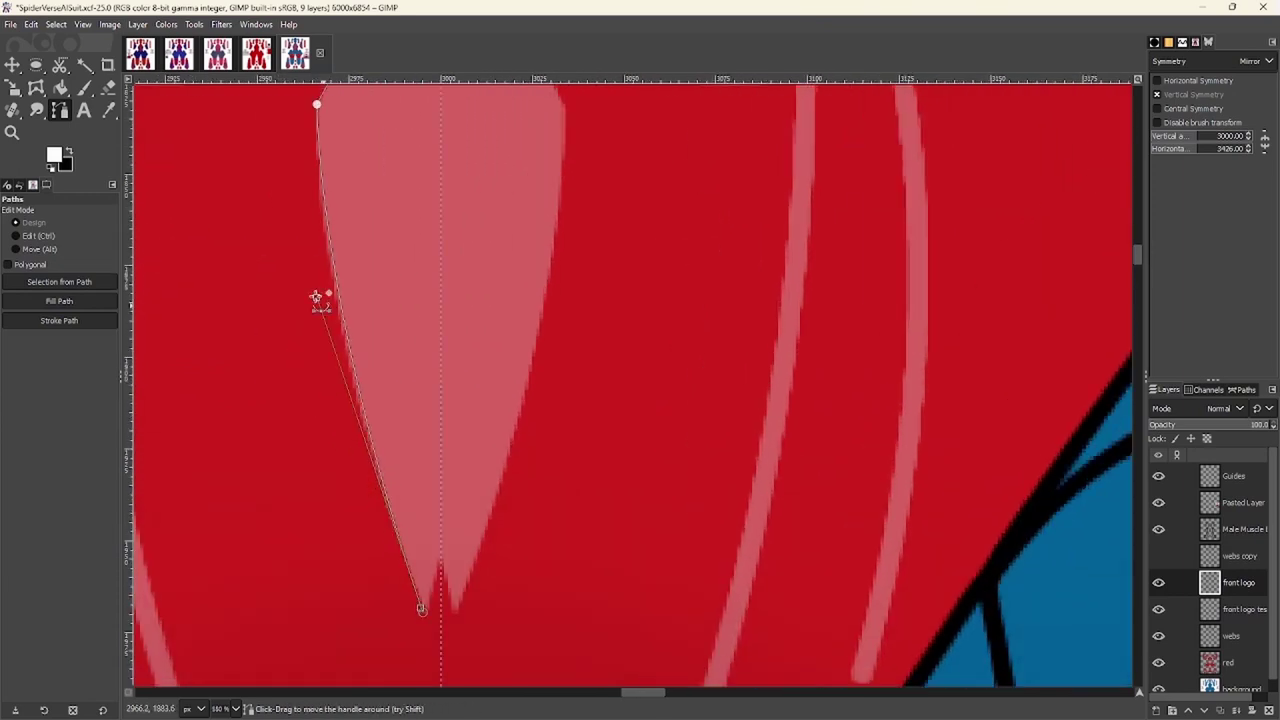
scroll(437, 427, "up", 2)
scroll(435, 422, "down", 2)
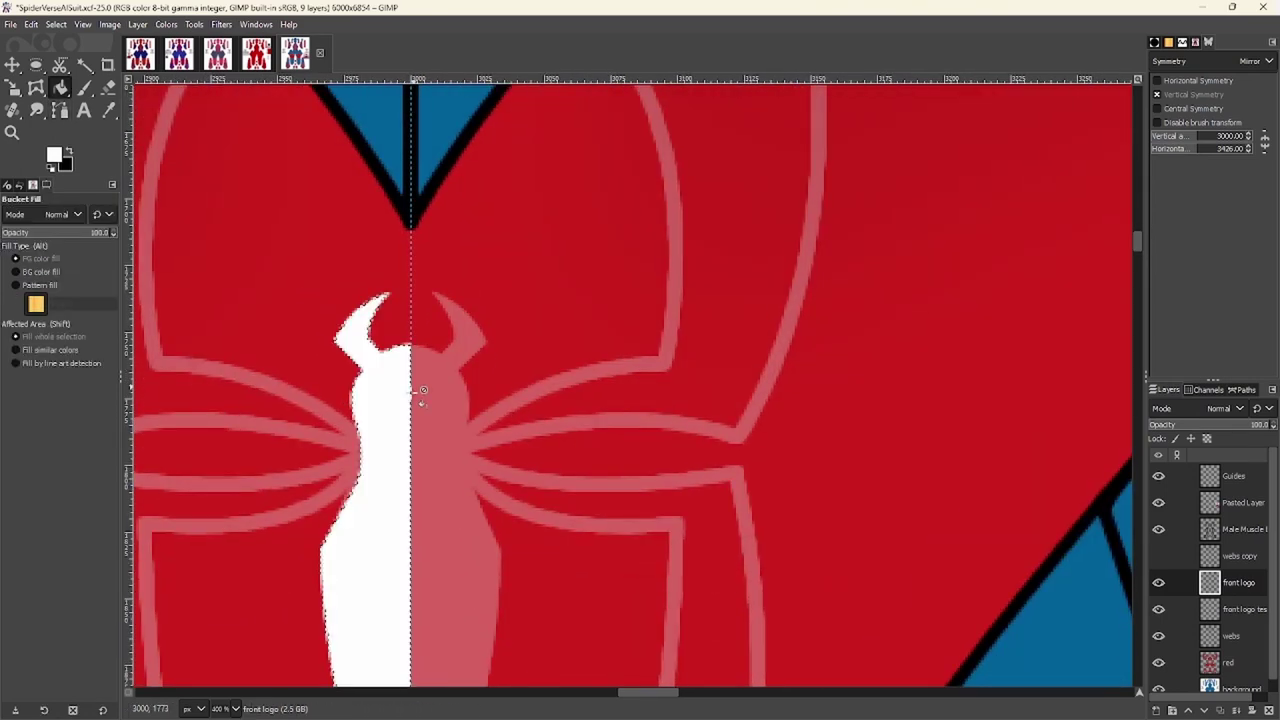
scroll(410, 430, "up", 3)
scroll(480, 420, "down", 4)
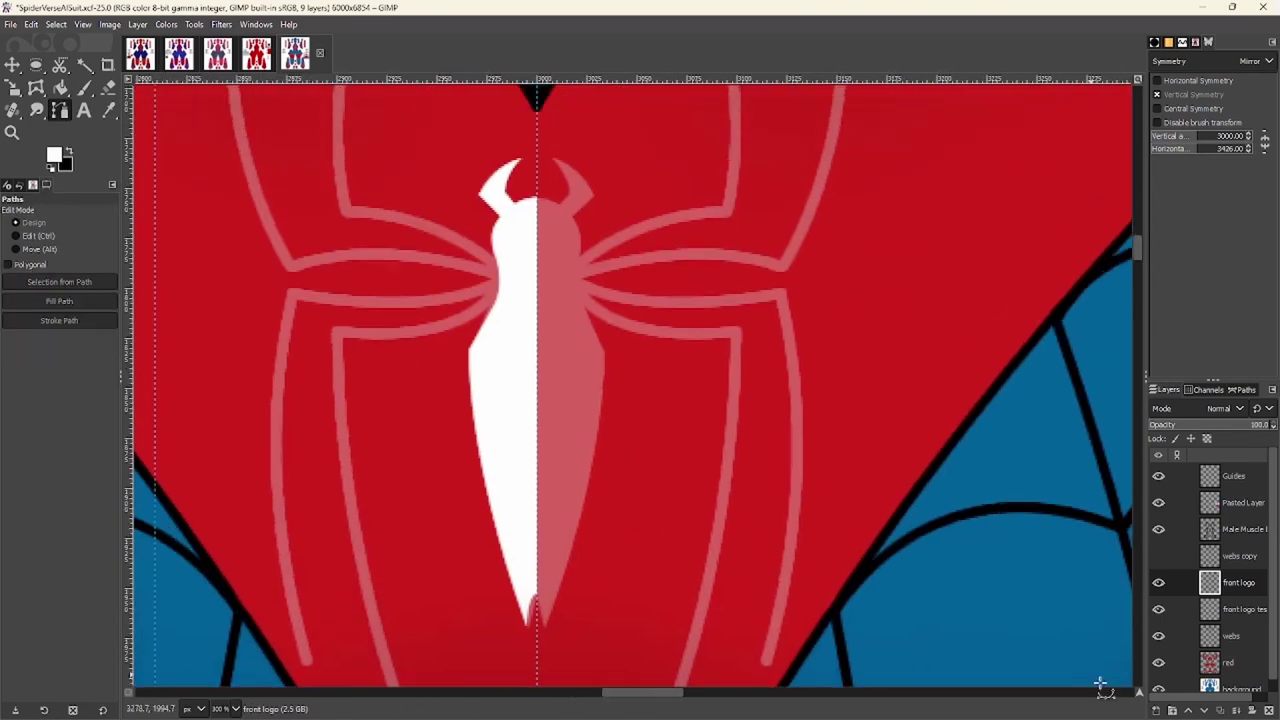
left_click(1156, 710)
Confirm the new layer and trace the next spider leg with a curved path
key("Return")
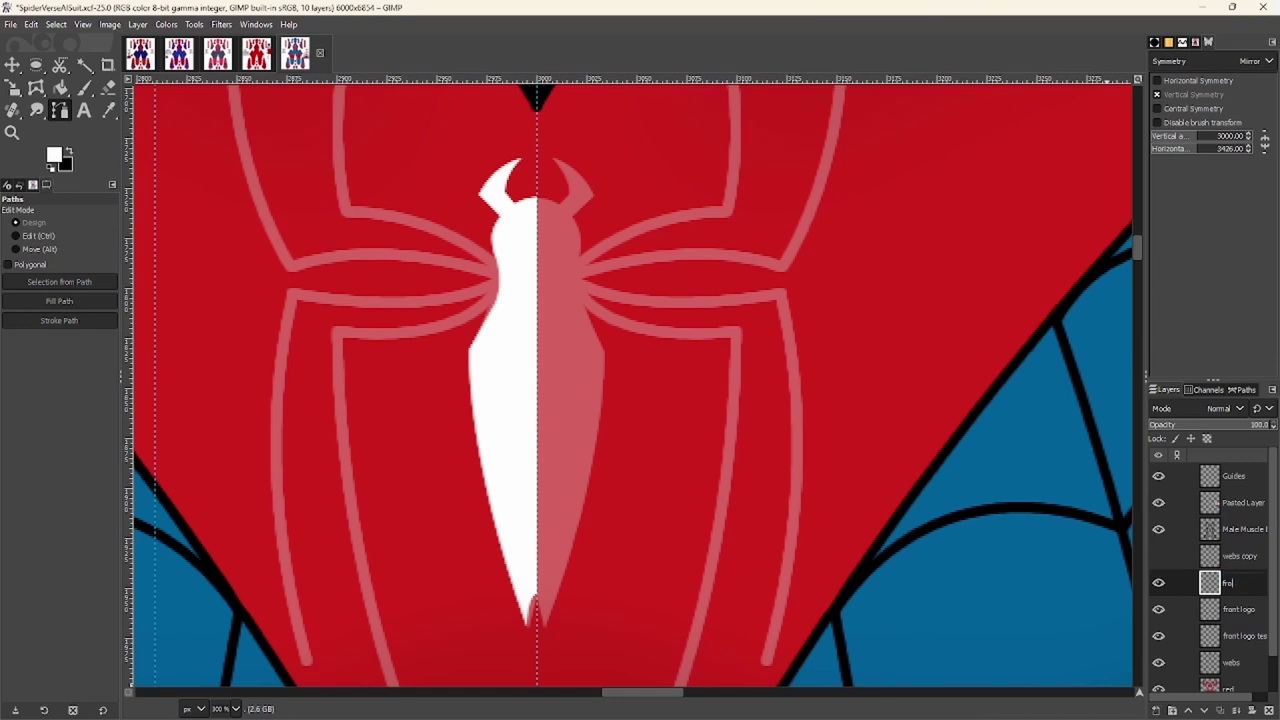
scroll(392, 302, "up", 2)
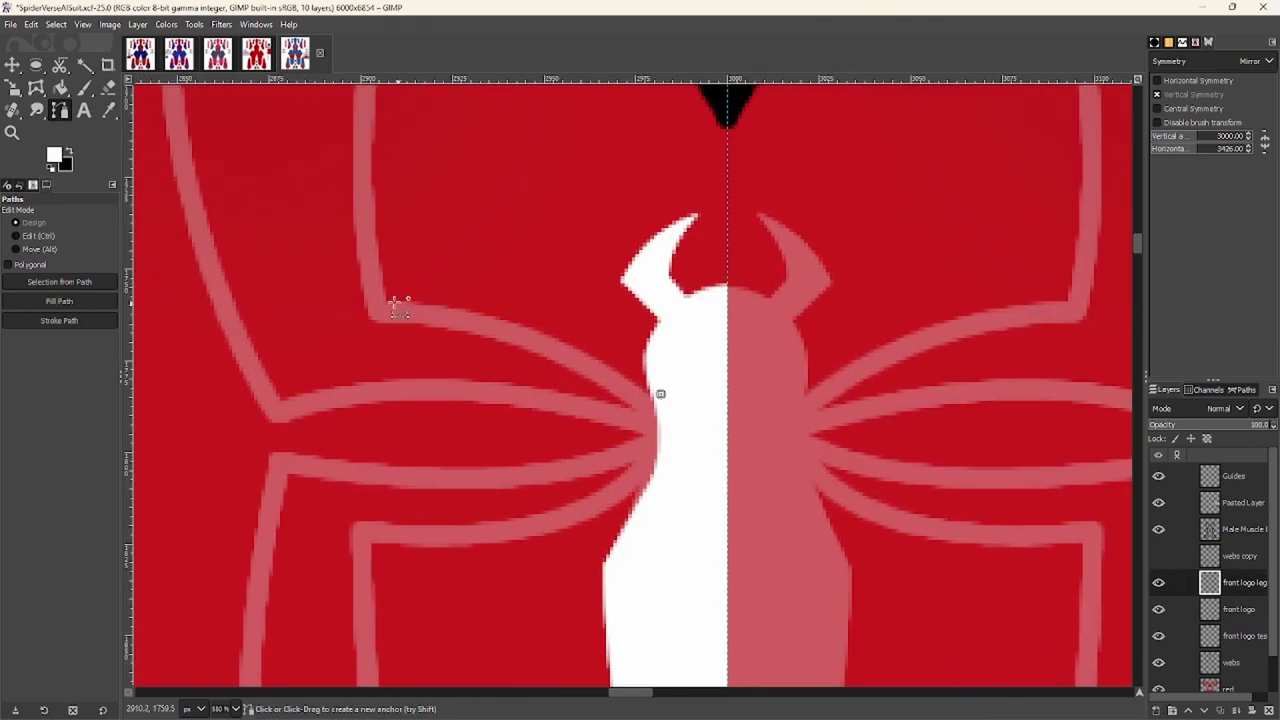
scroll(500, 200, "up", 4)
left_click_drag(523, 143, 354, 403)
scroll(433, 357, "down", 3)
scroll(447, 455, "up", 3)
scroll(431, 471, "down", 3)
scroll(440, 440, "up", 2)
left_click_drag(448, 432, 397, 412)
scroll(347, 360, "right", 3)
scroll(340, 358, "down", 1)
left_click_drag(314, 361, 314, 348)
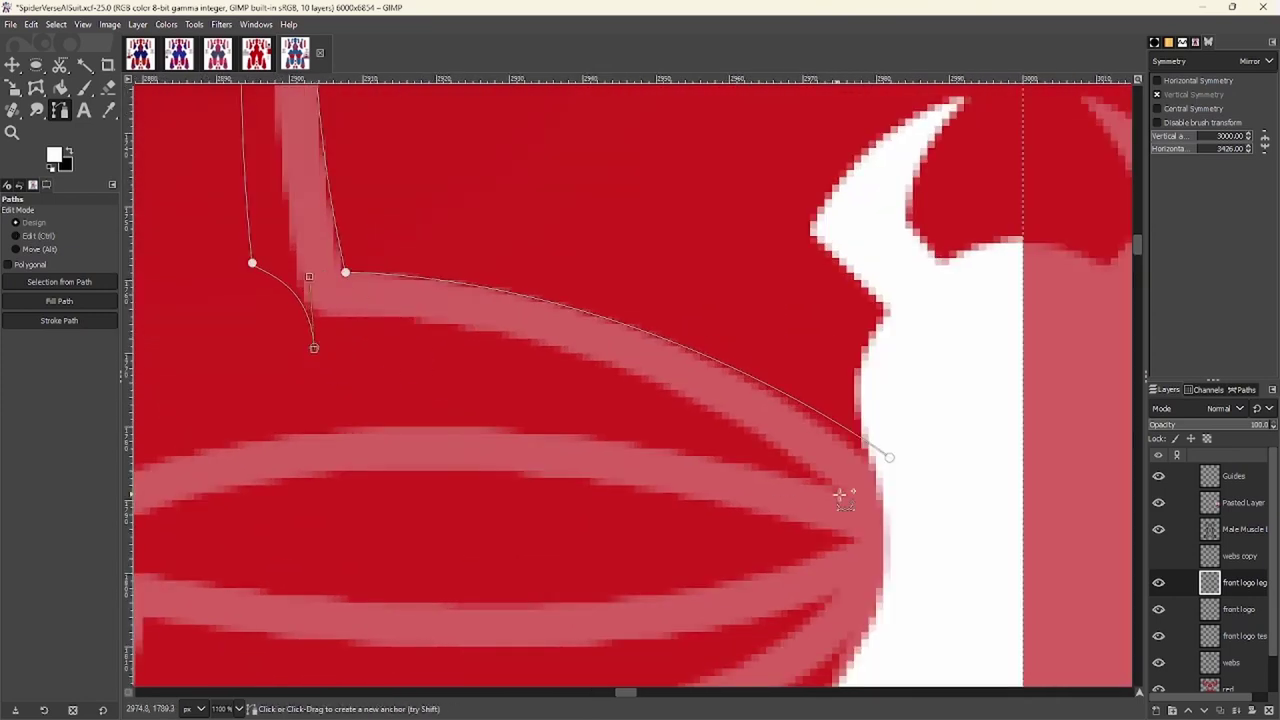
scroll(857, 491, "down", 1)
left_click_drag(890, 527, 720, 394)
scroll(848, 583, "right", 3)
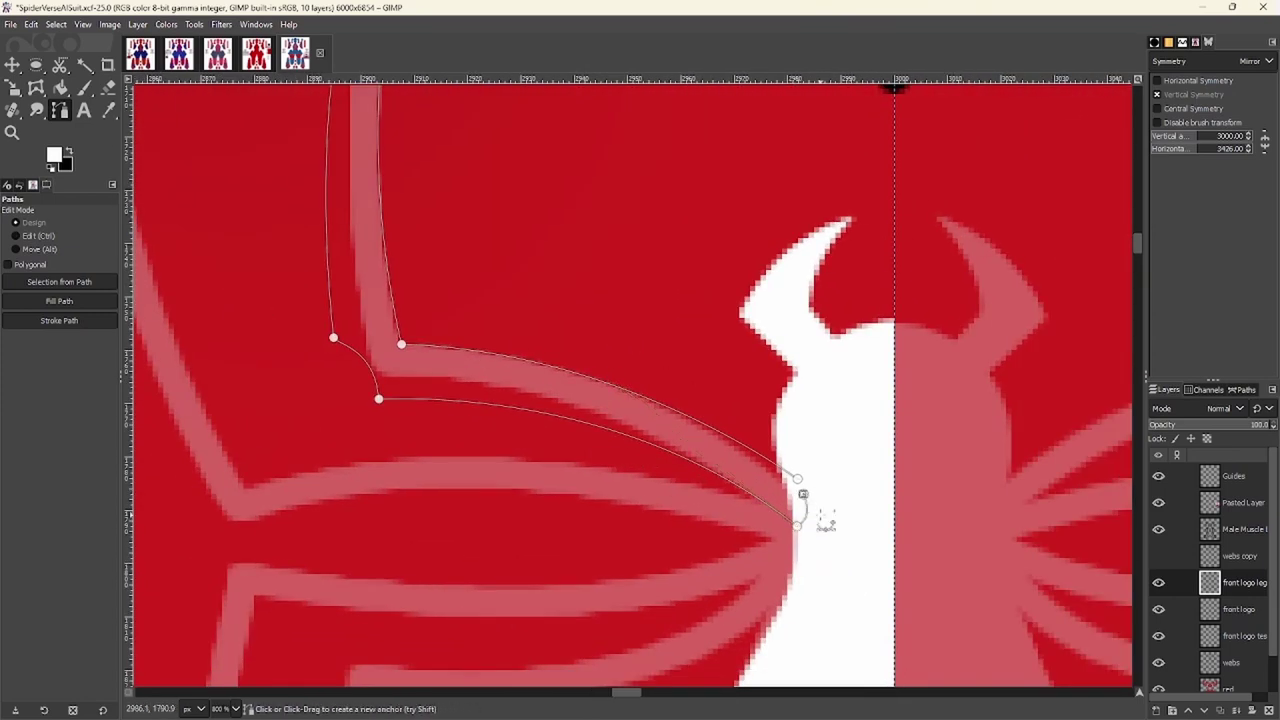
Turn the leg outline into a selection, fill it white, and clear the selection
key("Return")
key("ctrl+comma")
scroll(800, 495, "down", 3)
right_click(766, 482)
mouse_move(814, 531)
left_click(900, 425)
Start a new path at the next leg's top, curving through its corner to the body
scroll(725, 480, "up", 3)
scroll(714, 410, "left", 5)
left_click_drag(399, 399, 641, 316)
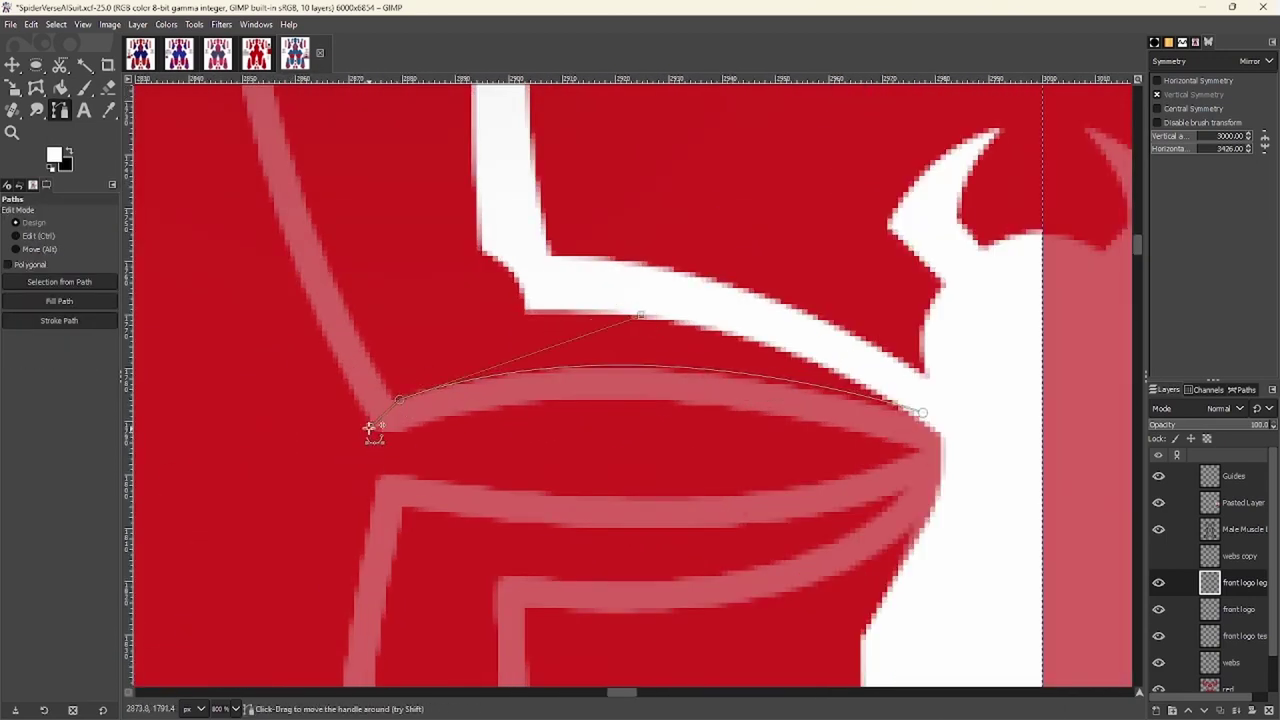
scroll(371, 425, "down", 4)
left_click_drag(394, 194, 414, 671)
scroll(392, 445, "up", 2)
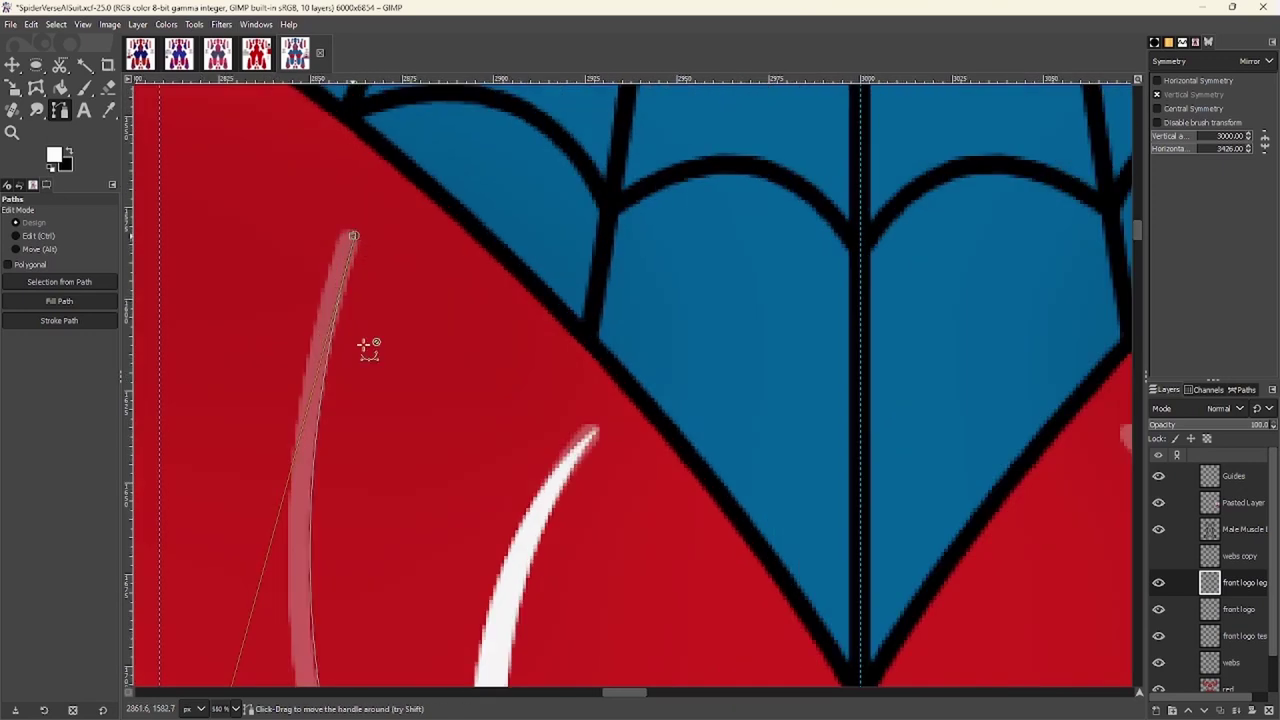
scroll(392, 445, "up", 1)
left_click_drag(406, 443, 272, 288)
scroll(380, 471, "up", 2)
scroll(463, 590, "up", 4)
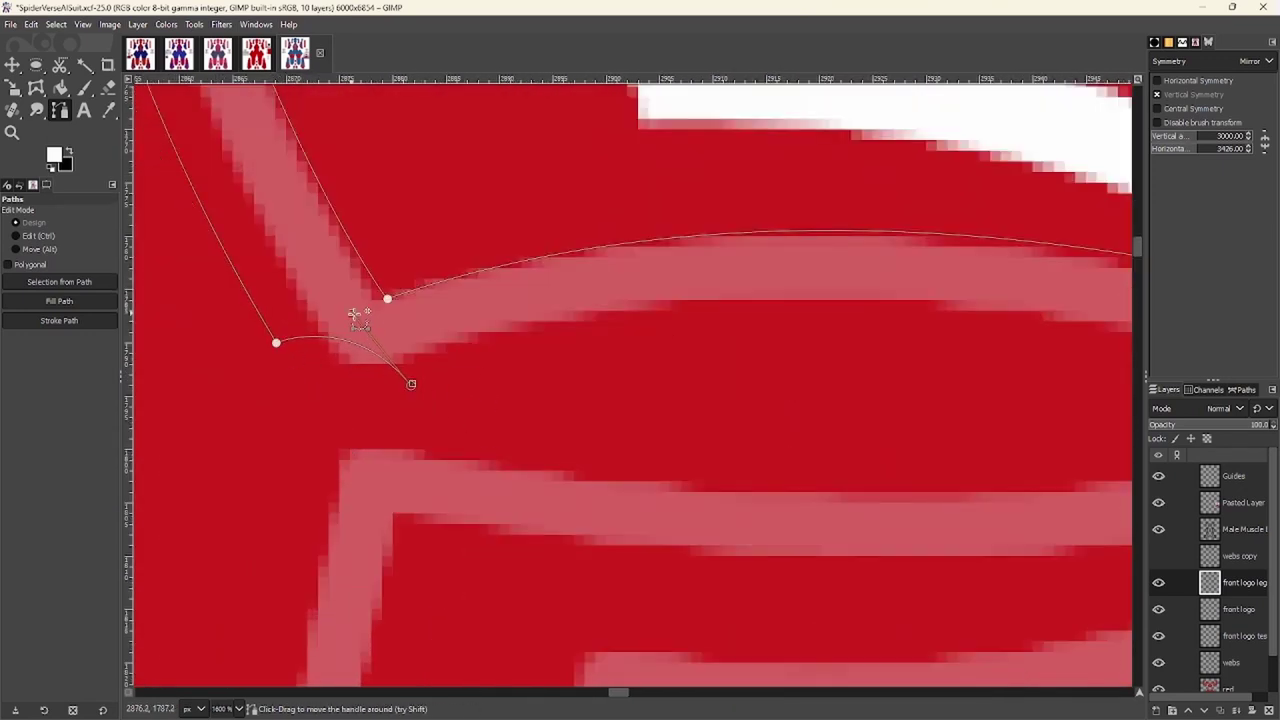
scroll(877, 363, "down", 2)
left_click_drag(863, 357, 891, 380)
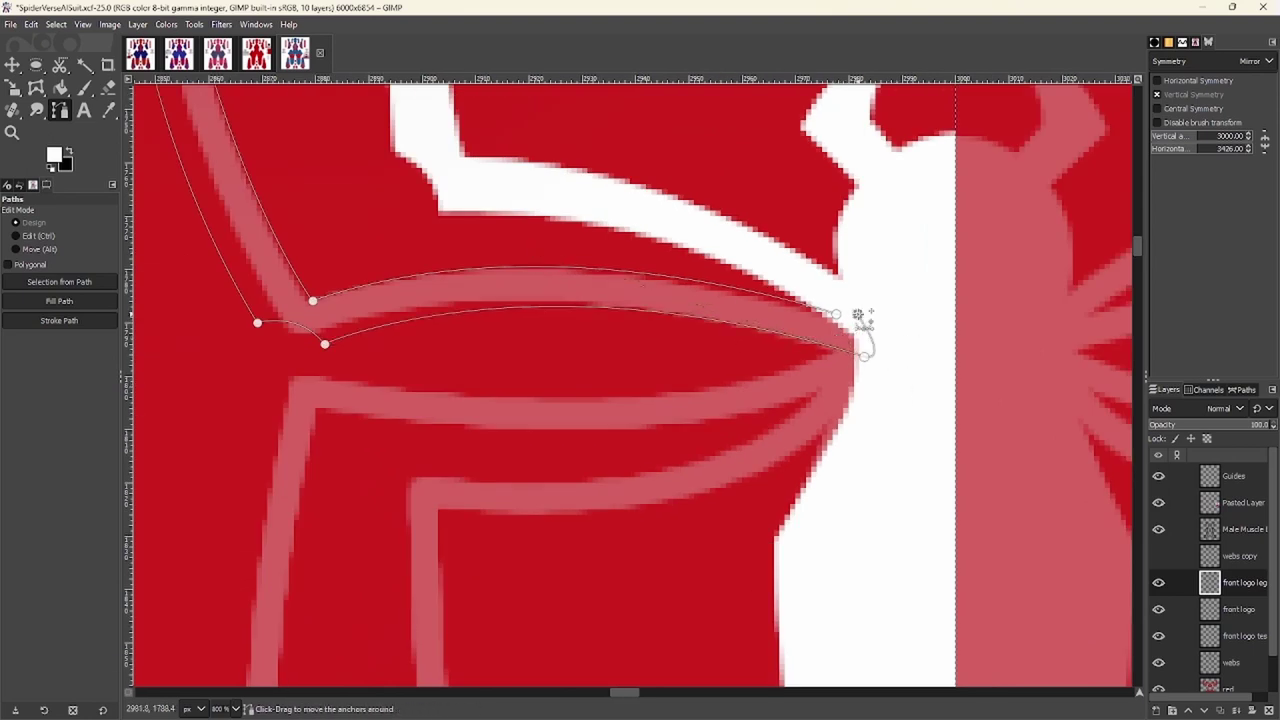
Zoom out to the whole spider logo and reshape the leg's curve at the body end
right_click(726, 306)
left_click(563, 337)
scroll(563, 337, "down", 5)
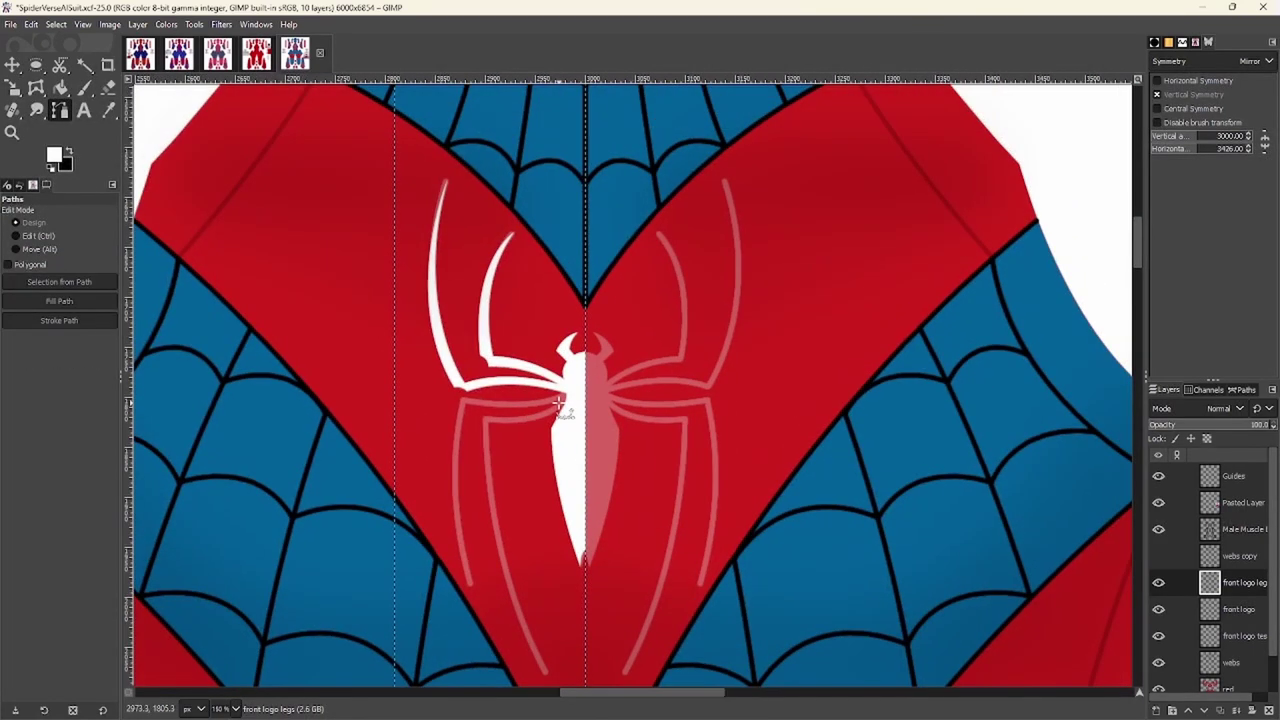
scroll(558, 403, "up", 6)
scroll(552, 357, "down", 2)
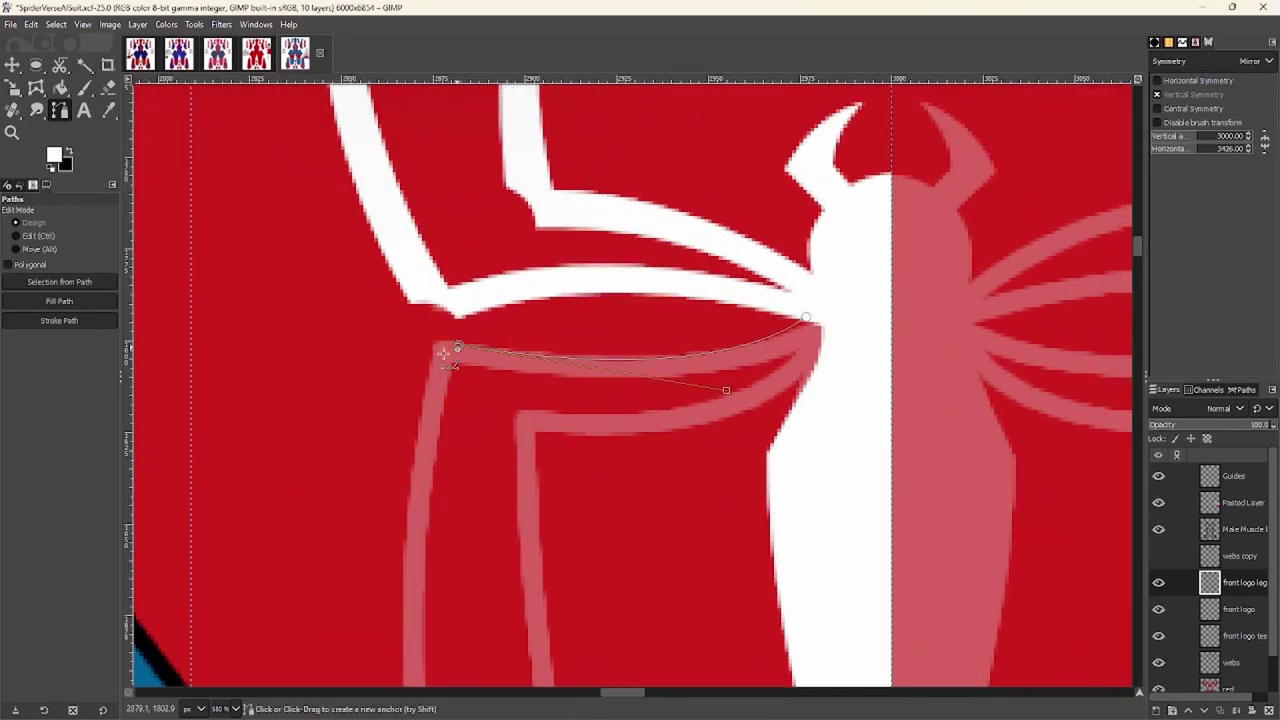
scroll(474, 443, "down", 5)
scroll(474, 443, "left", 1)
left_click_drag(551, 609, 423, 323)
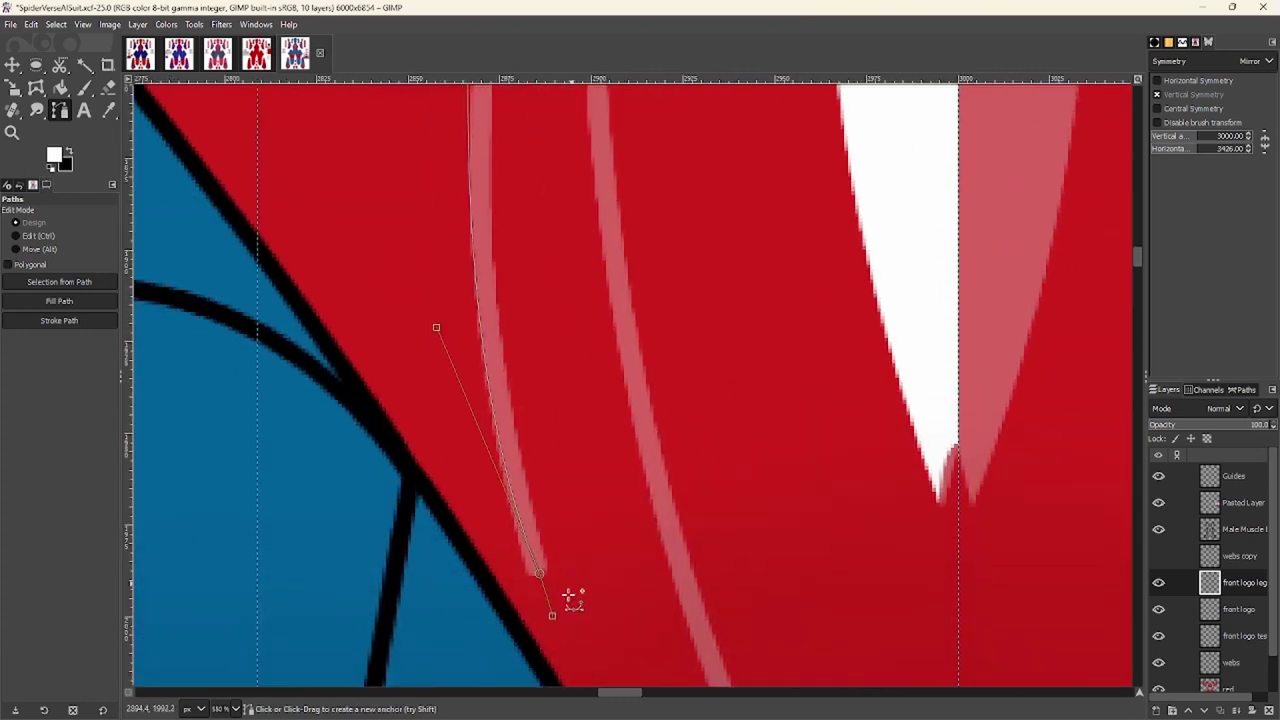
scroll(515, 248, "up", 3)
scroll(515, 250, "down", 2)
scroll(437, 271, "down", 1)
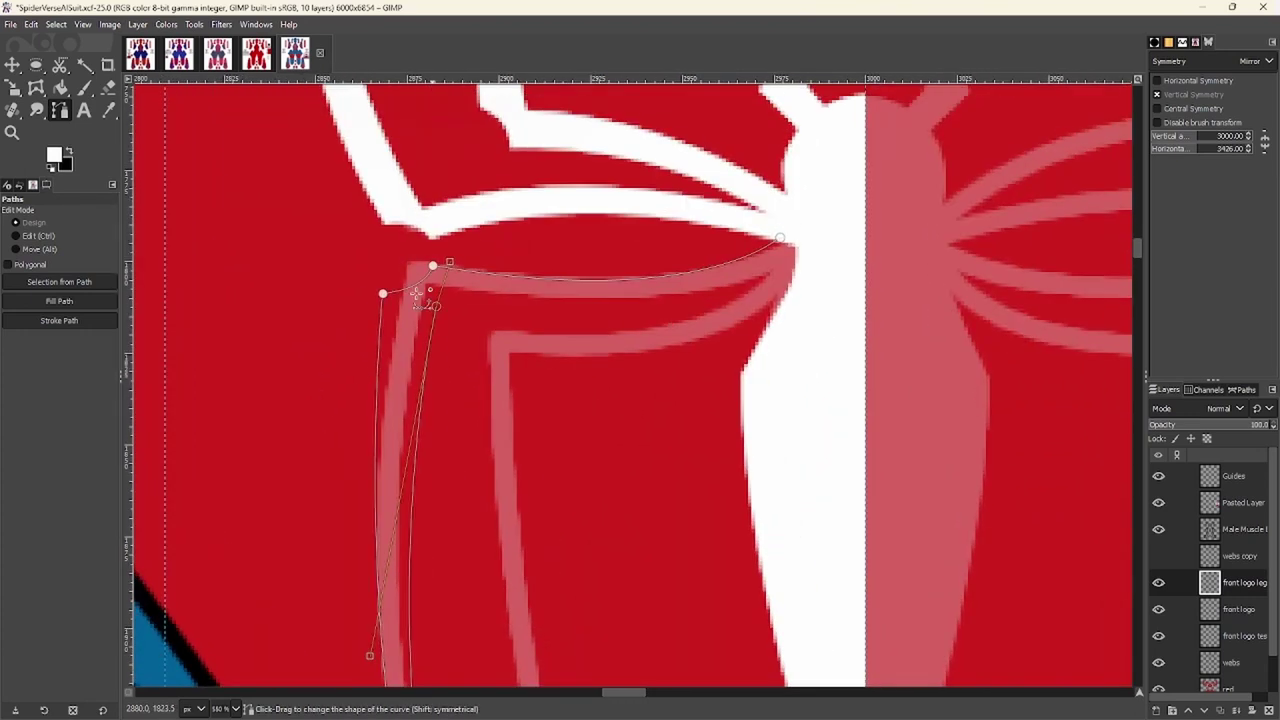
scroll(785, 260, "up", 2)
scroll(670, 370, "up", 2)
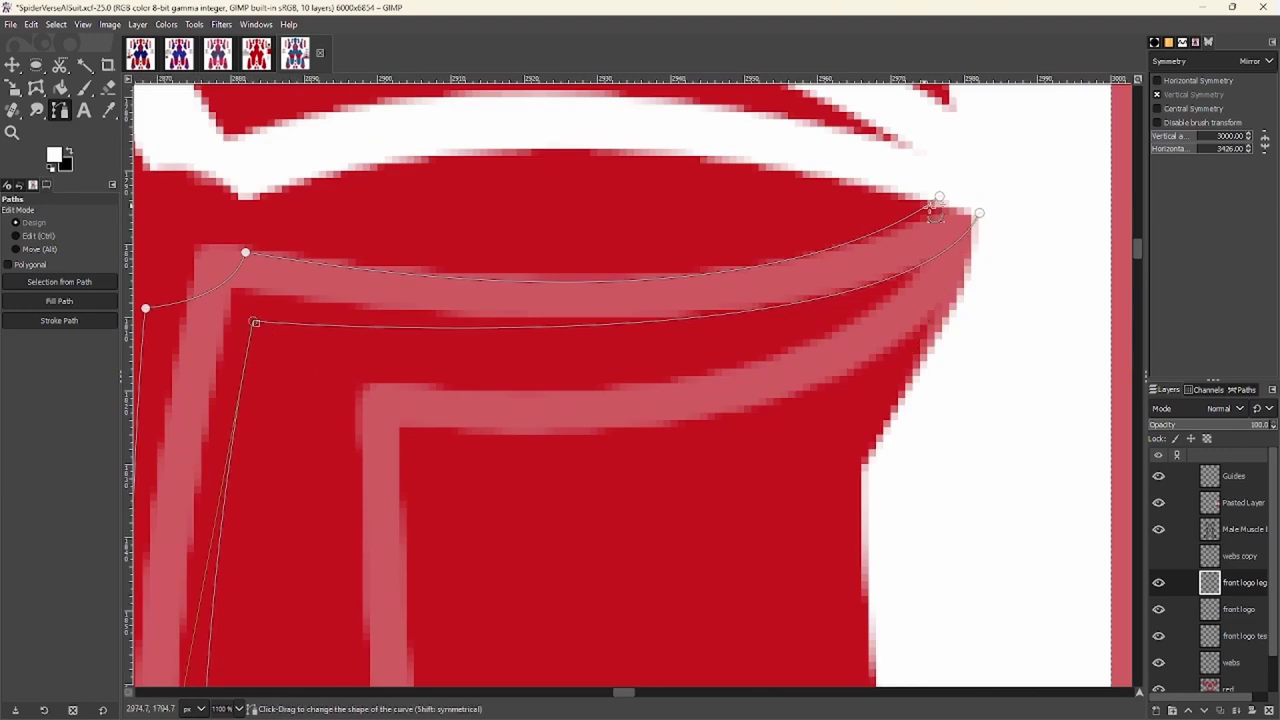
left_click_drag(986, 213, 985, 180)
Convert the leg path to a selection, bucket fill it white, then clear the selection
key("shift+v")
key("shift+b")
left_click(557, 300)
right_click(557, 315)
mouse_move(600, 366)
left_click(731, 400)
Begin a separate path for the last leg, curving from the inner corner toward its tip
key("b")
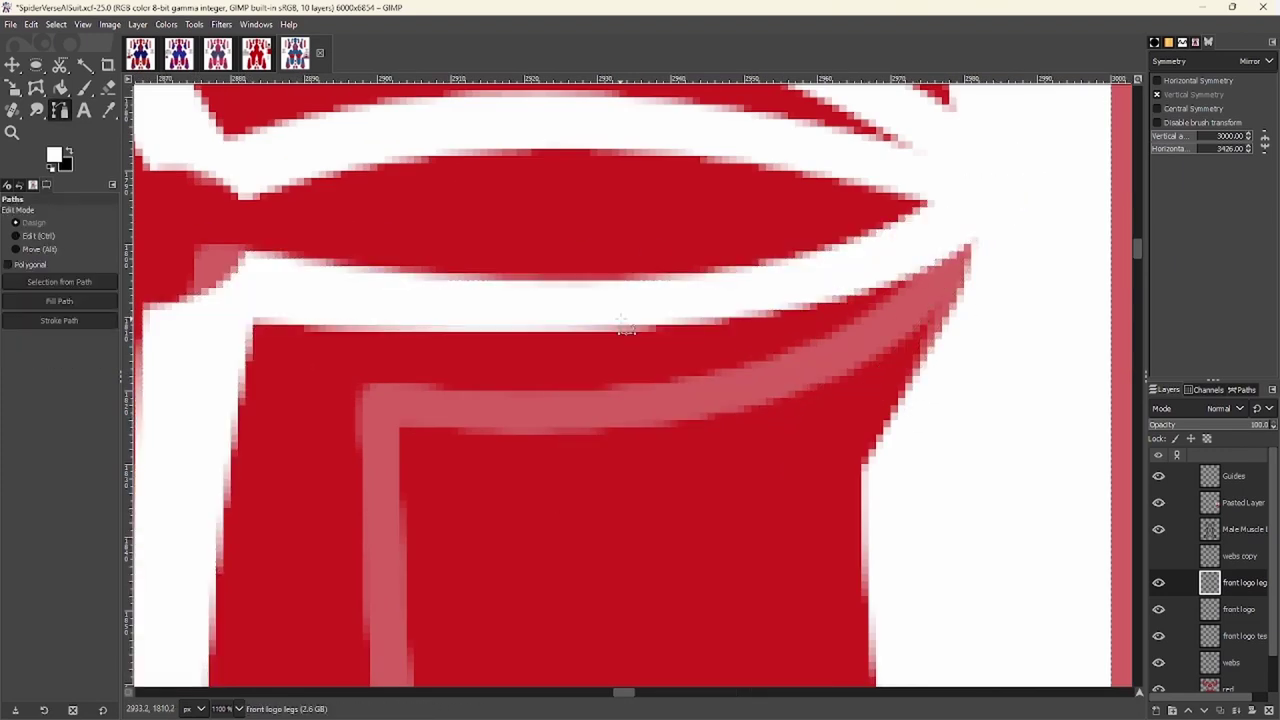
scroll(900, 300, "down", 1)
left_click_drag(410, 318, 338, 291)
key("space")
left_click_drag(506, 409, 460, 422)
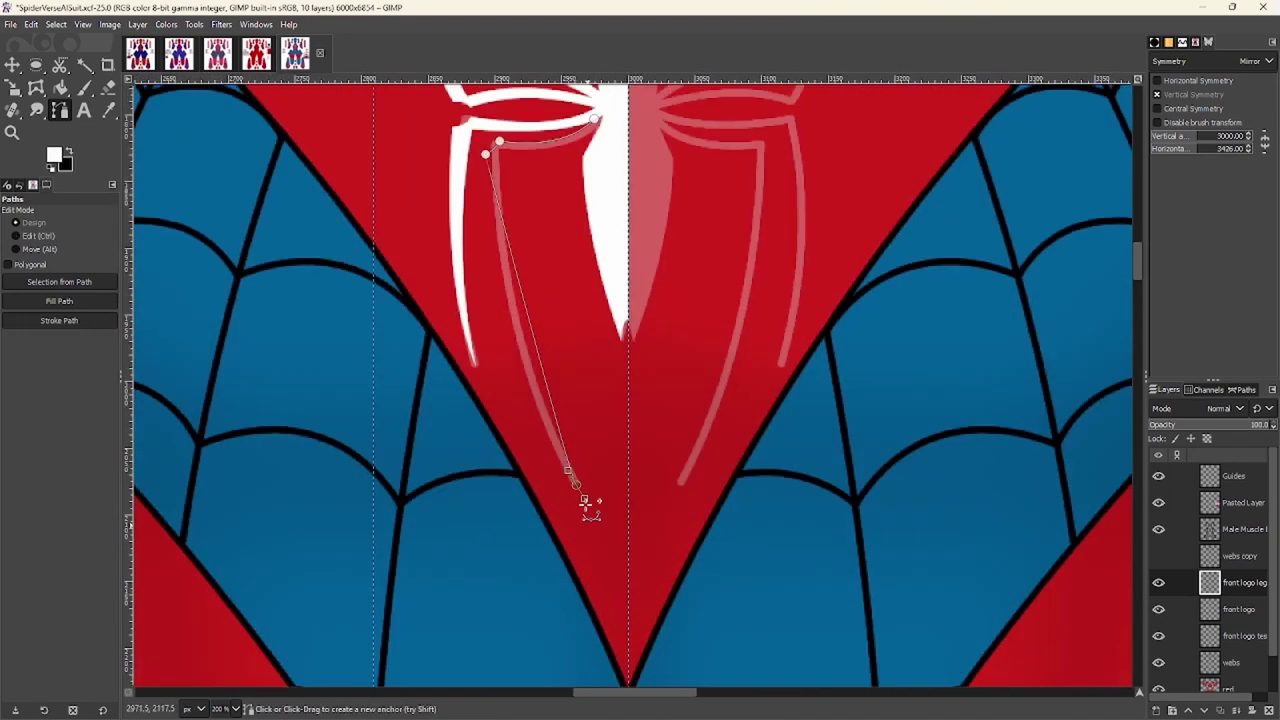
left_click_drag(586, 506, 500, 343)
scroll(500, 343, "up", 2)
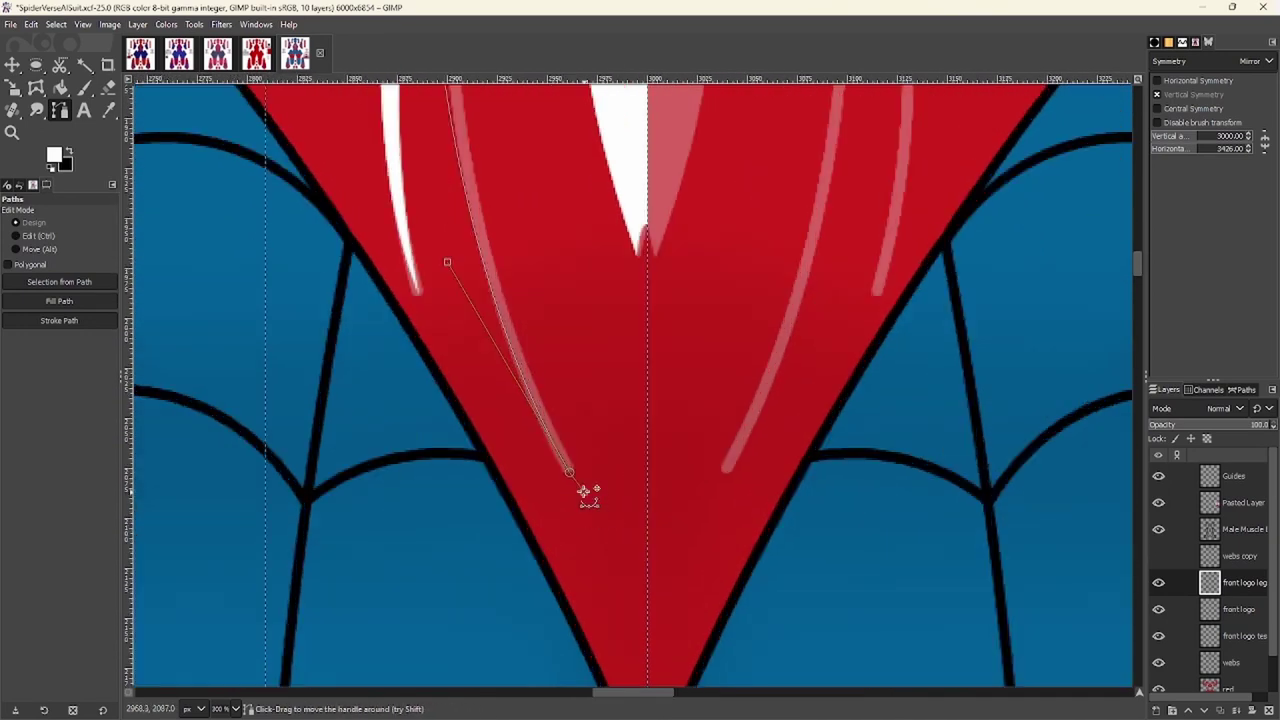
scroll(470, 285, "up", 5)
Adjust the corner anchor of the last leg's path
scroll(470, 285, "up", 2, "ctrl")
scroll(440, 220, "down", 3)
left_click(429, 606)
scroll(395, 520, "up", 2, "ctrl")
scroll(405, 350, "up", 3, "ctrl")
scroll(760, 286, "down", 2)
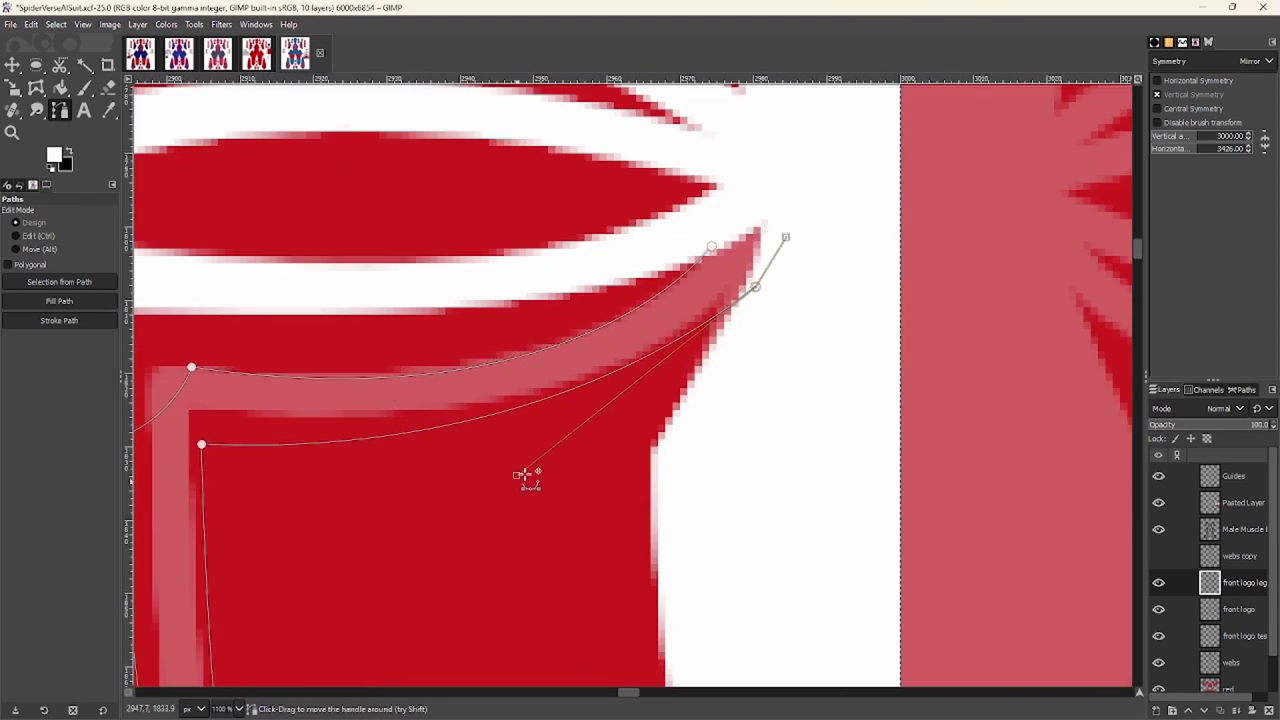
scroll(545, 460, "up", 2)
scroll(600, 430, "down", 3)
scroll(658, 402, "up", 1, "ctrl")
left_click(780, 400)
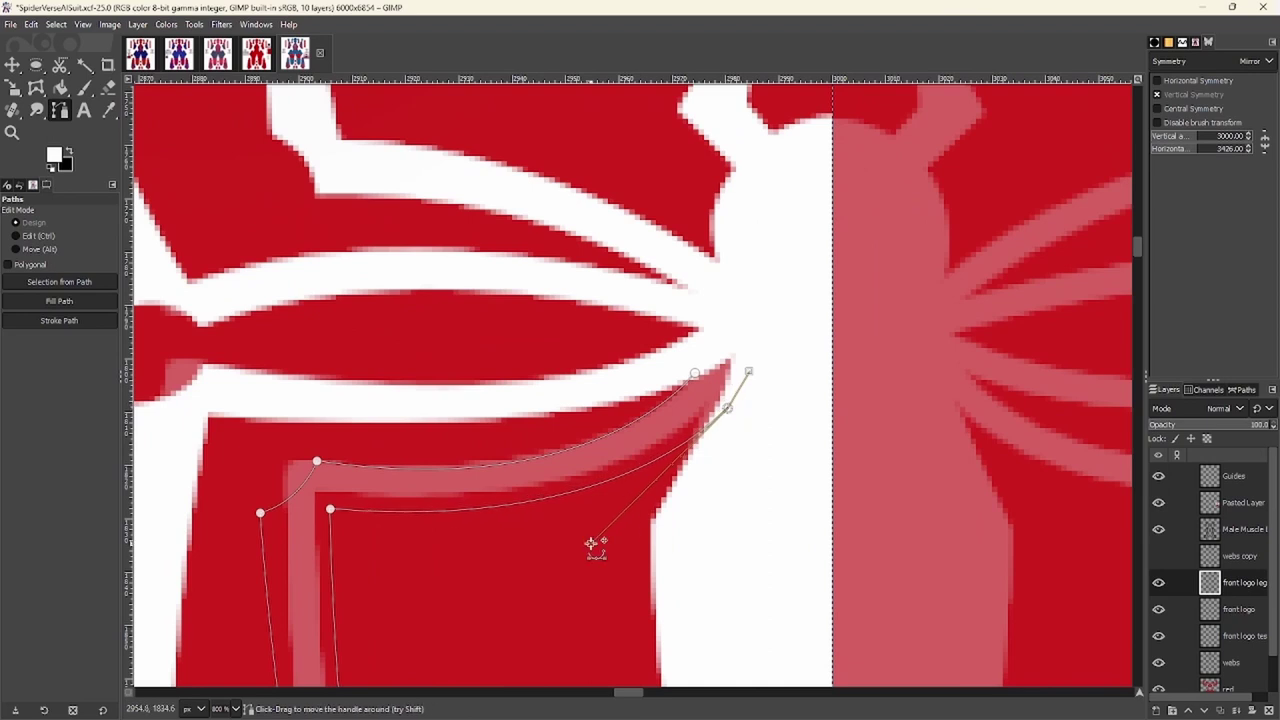
scroll(595, 530, "down", 1)
Turn the last leg outline into a selection and fill it white
key("shift+v")
right_click(700, 409)
key("Escape")
scroll(603, 437, "down", 2)
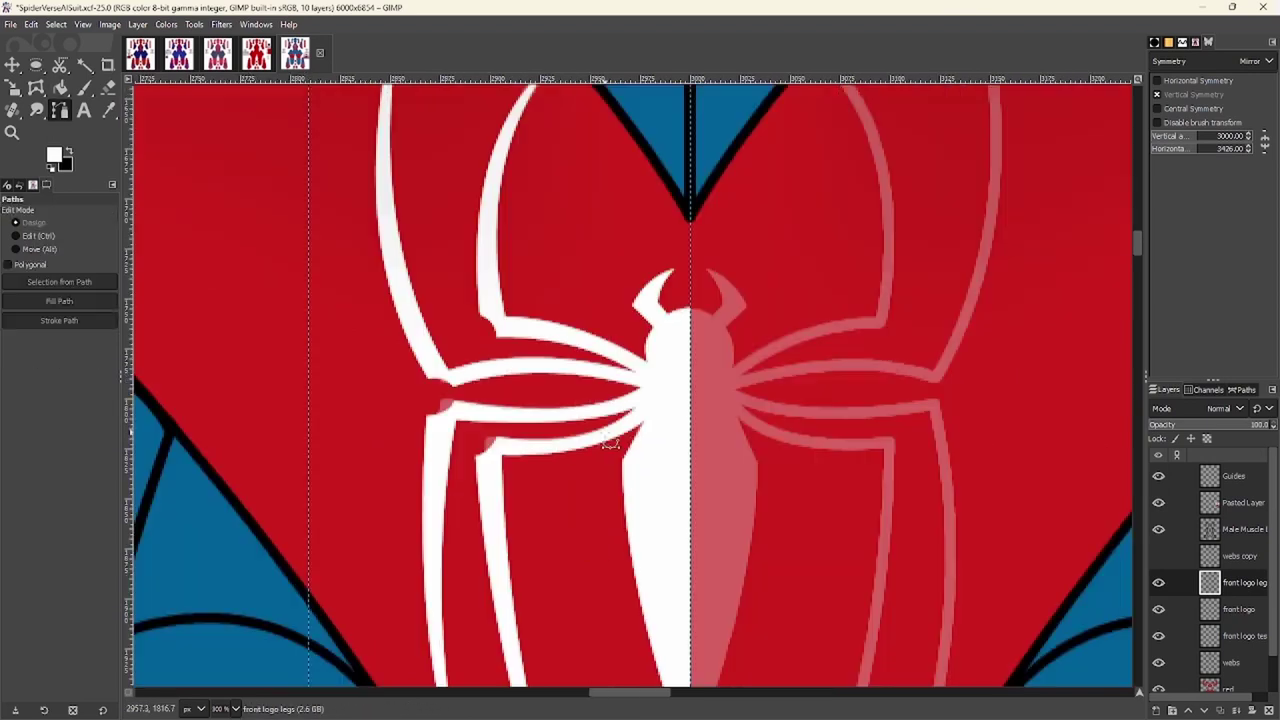
scroll(590, 425, "down", 3)
scroll(1268, 700, "down", 1)
Flip the legs copy horizontally to mirror it onto the right side of the logo
right_click(458, 441)
mouse_move(500, 523)
mouse_move(588, 554)
left_click(780, 578)
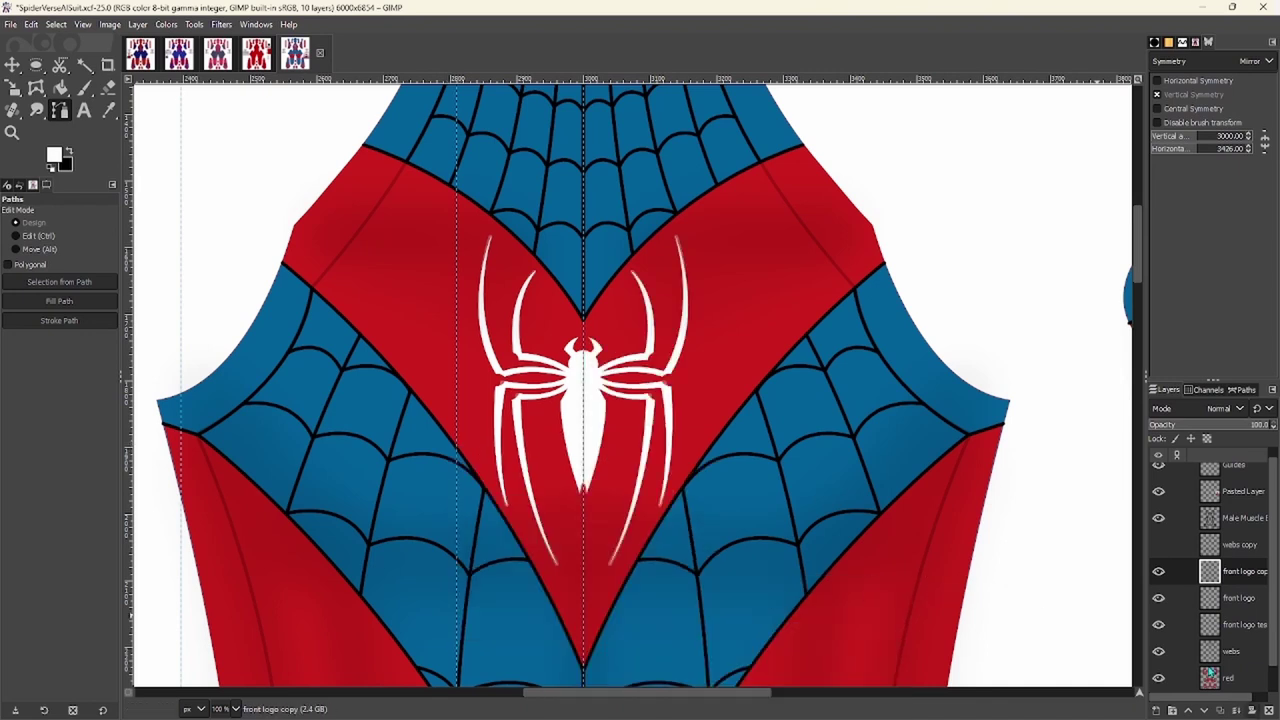
scroll(581, 466, "down", 3)
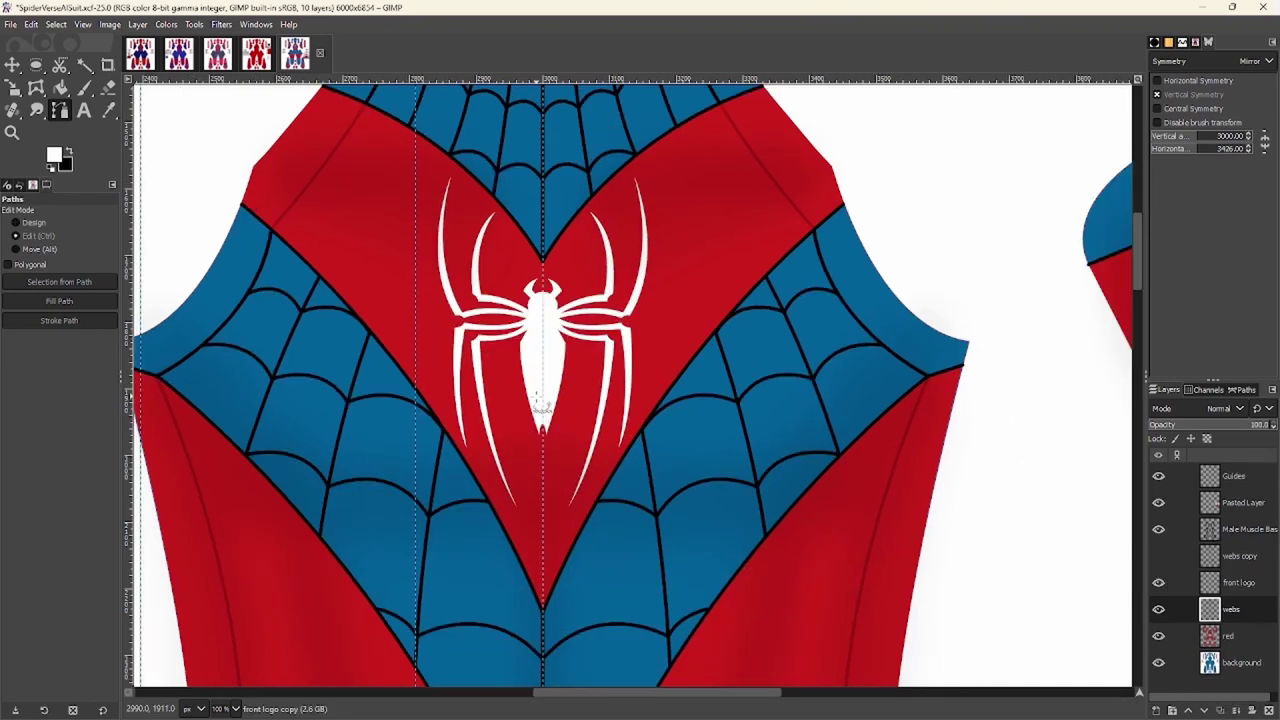
scroll(512, 398, "down", 1)
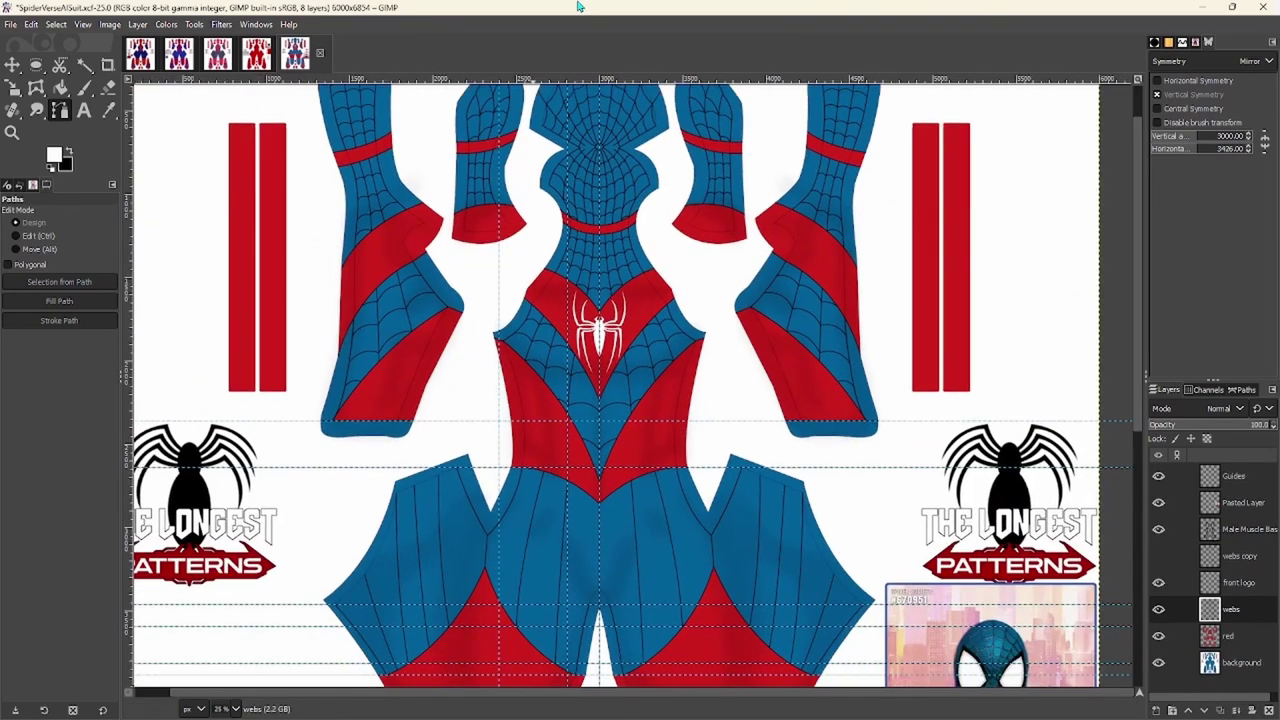
left_click_drag(528, 289, 528, 345)
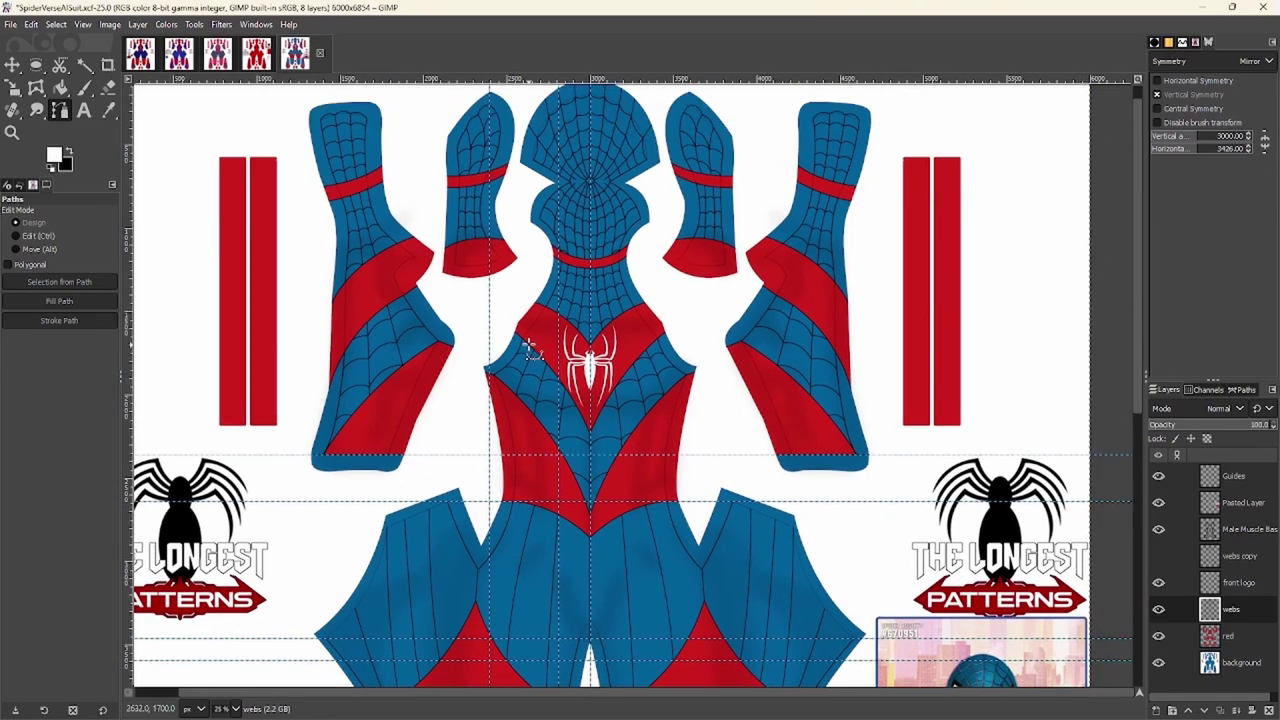
scroll(528, 345, "up", 2)
scroll(343, 429, "down", 1)
Swap the paint colours, centre the chest area, and make the front logo layer active
key("p")
key("x")
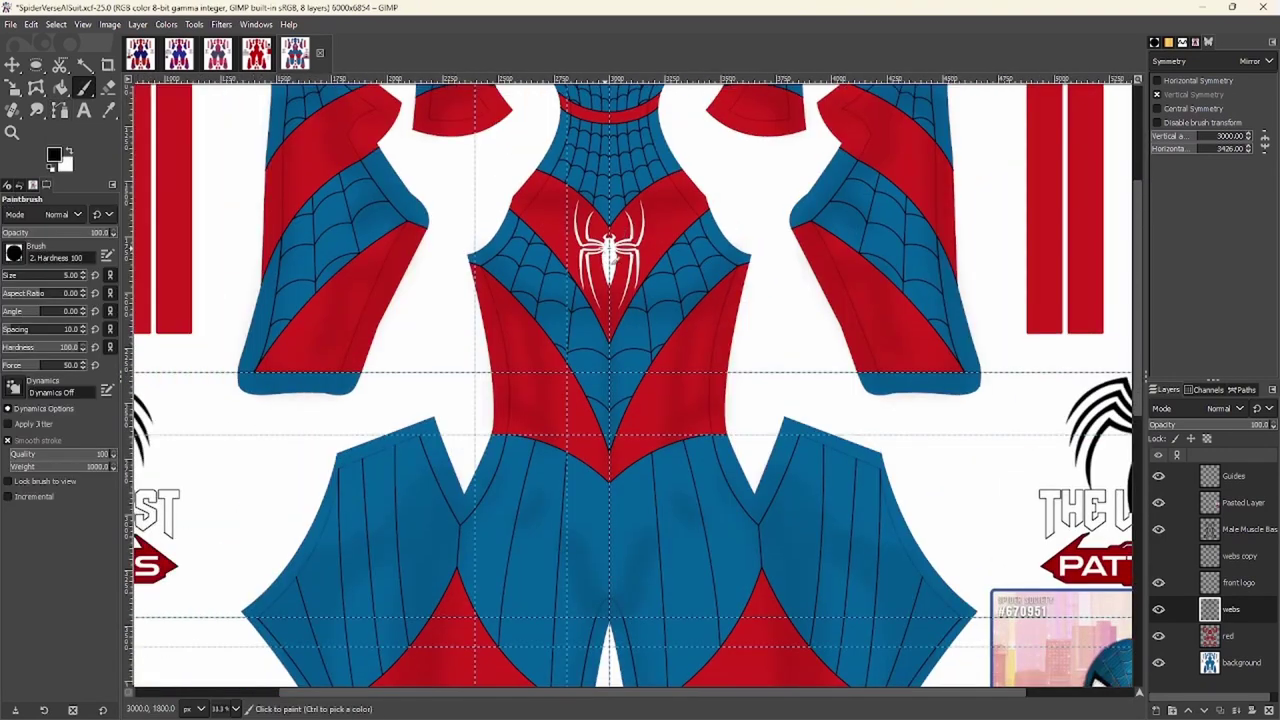
key("b")
left_click_drag(520, 300, 594, 318)
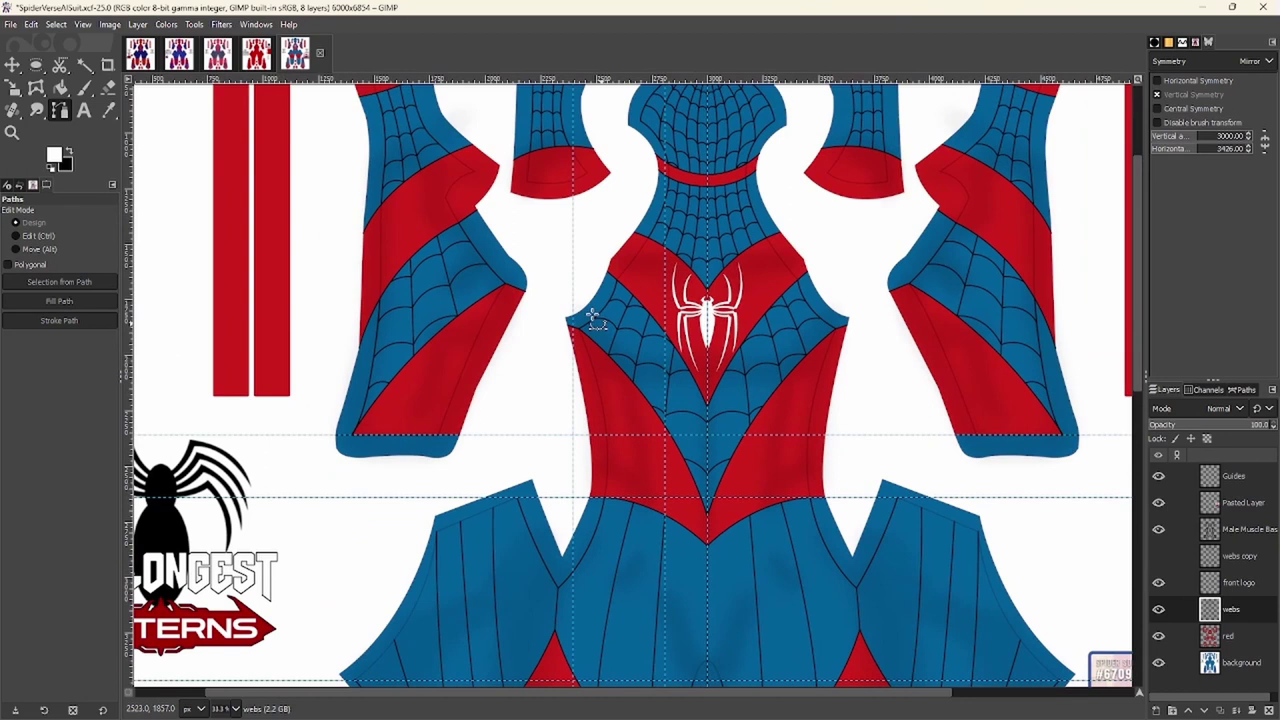
left_click(1180, 582)
Add a new layer named 'back logo'
left_click(1156, 710)
type("back logo")
key("Return")
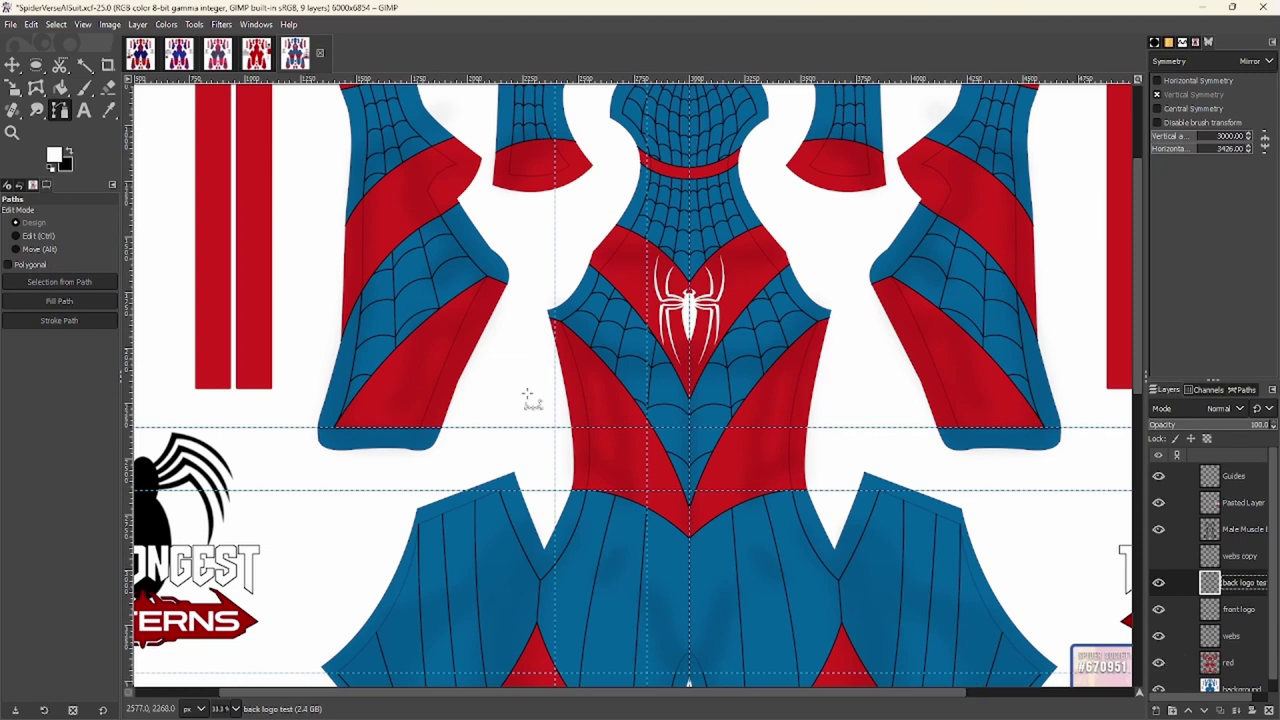
scroll(318, 357, "up", 5)
Draw a small circular elliptical selection on the red back panel
key("e")
scroll(342, 371, "down", 7)
scroll(471, 343, "up", 4)
scroll(386, 343, "up", 4)
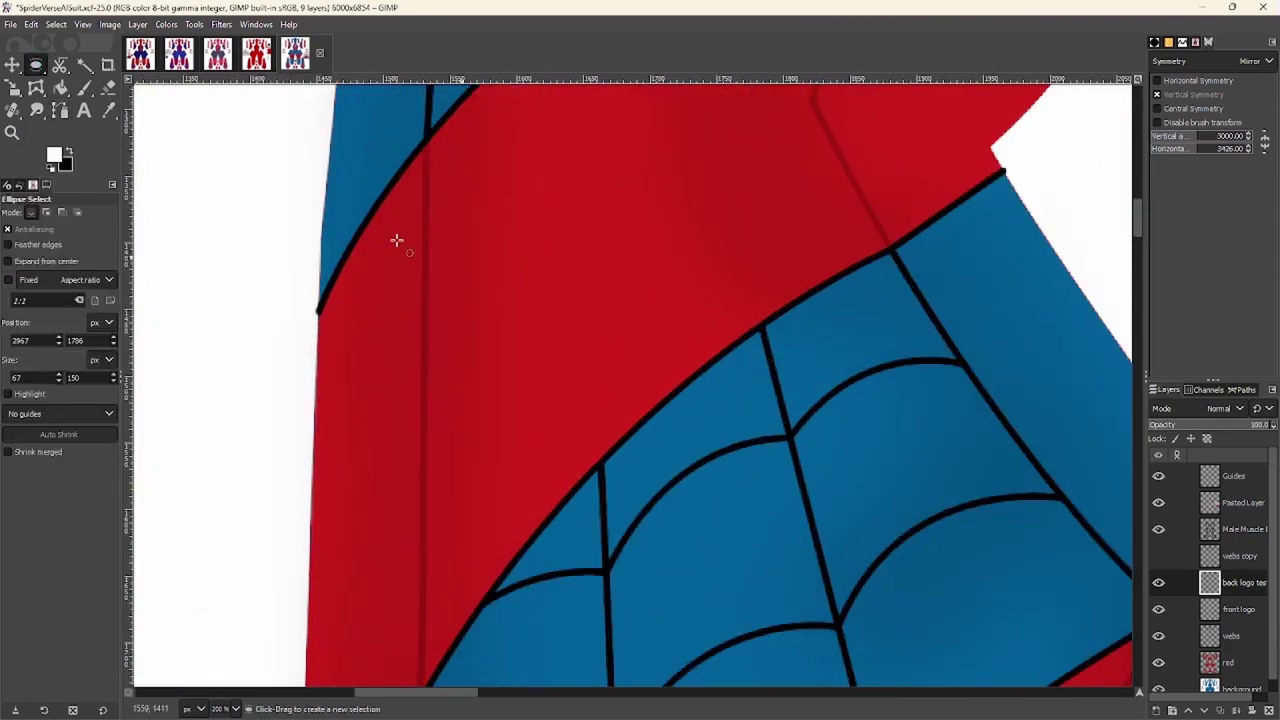
left_click_drag(407, 249, 421, 284)
scroll(417, 343, "up", 3)
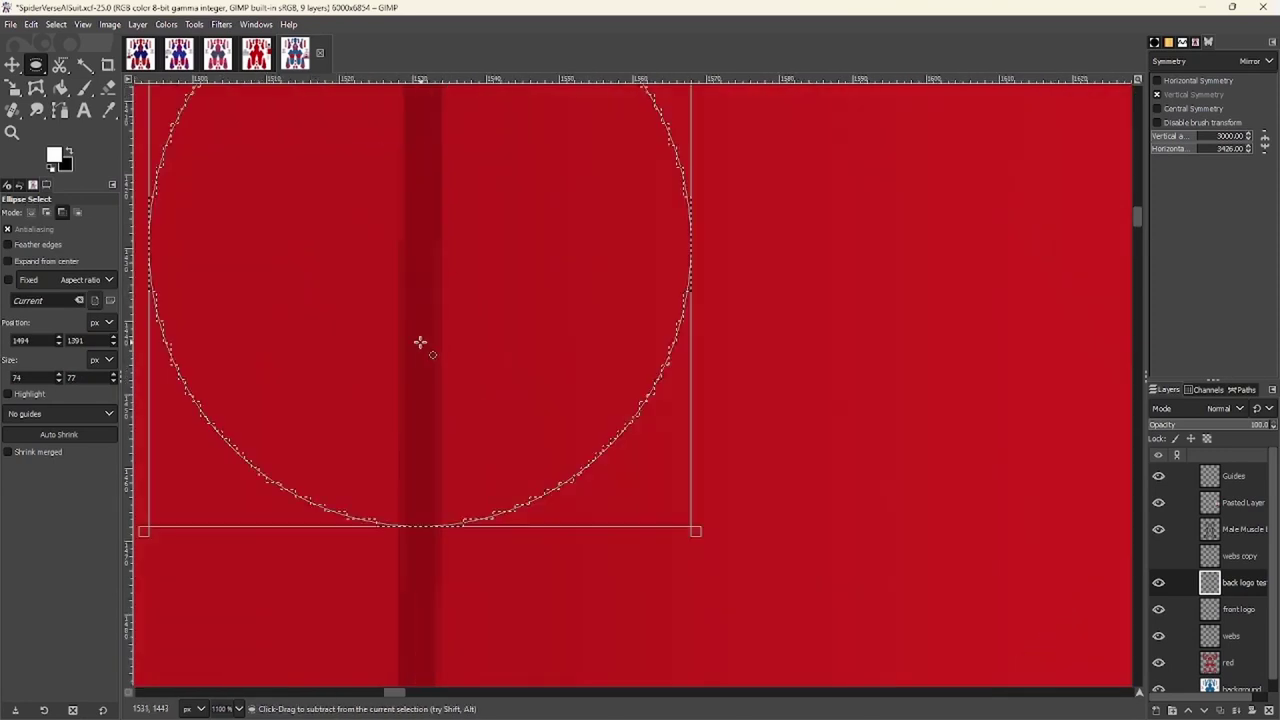
scroll(417, 311, "down", 3)
left_click_drag(474, 363, 412, 295)
scroll(412, 295, "up", 3)
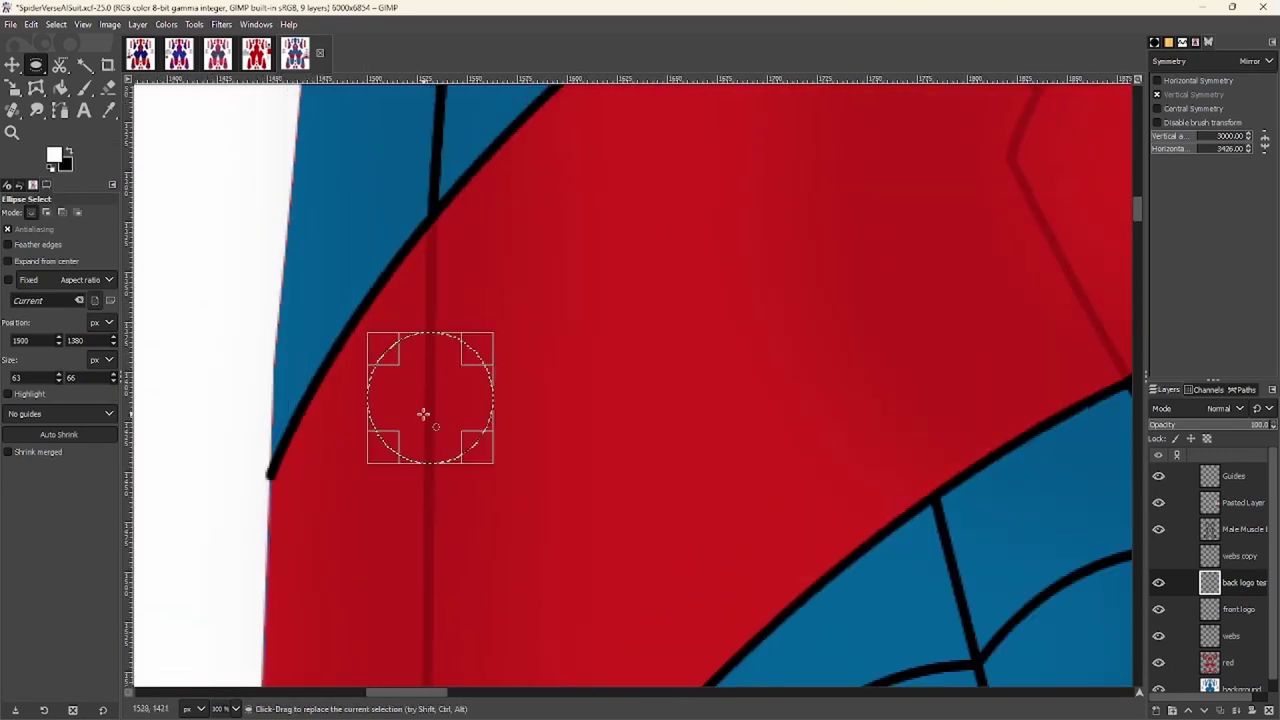
Bucket fill the circle white and clear the selection
key("shift+b")
left_click(430, 380)
right_click(430, 380)
key("Escape")
key("b")
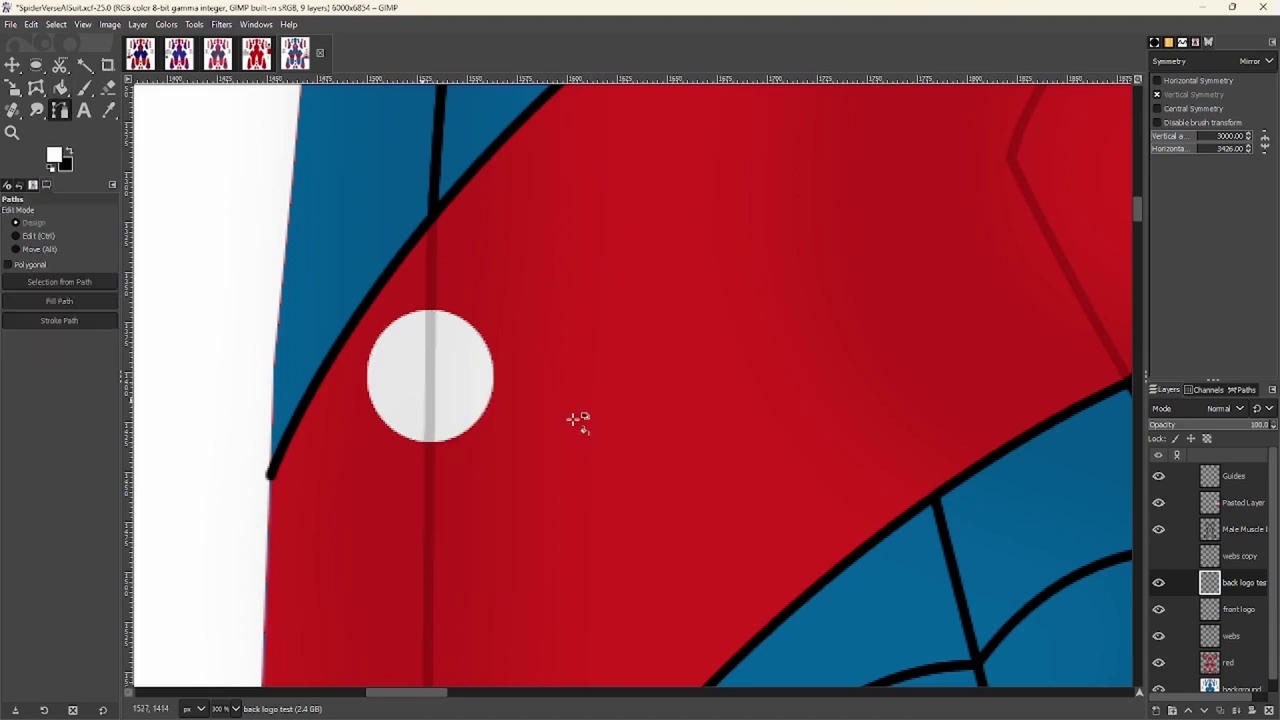
Outline the spider's horn with a three-anchor path and copy the shape
scroll(449, 277, "up", 3)
scroll(391, 363, "down", 6)
scroll(558, 332, "up", 7)
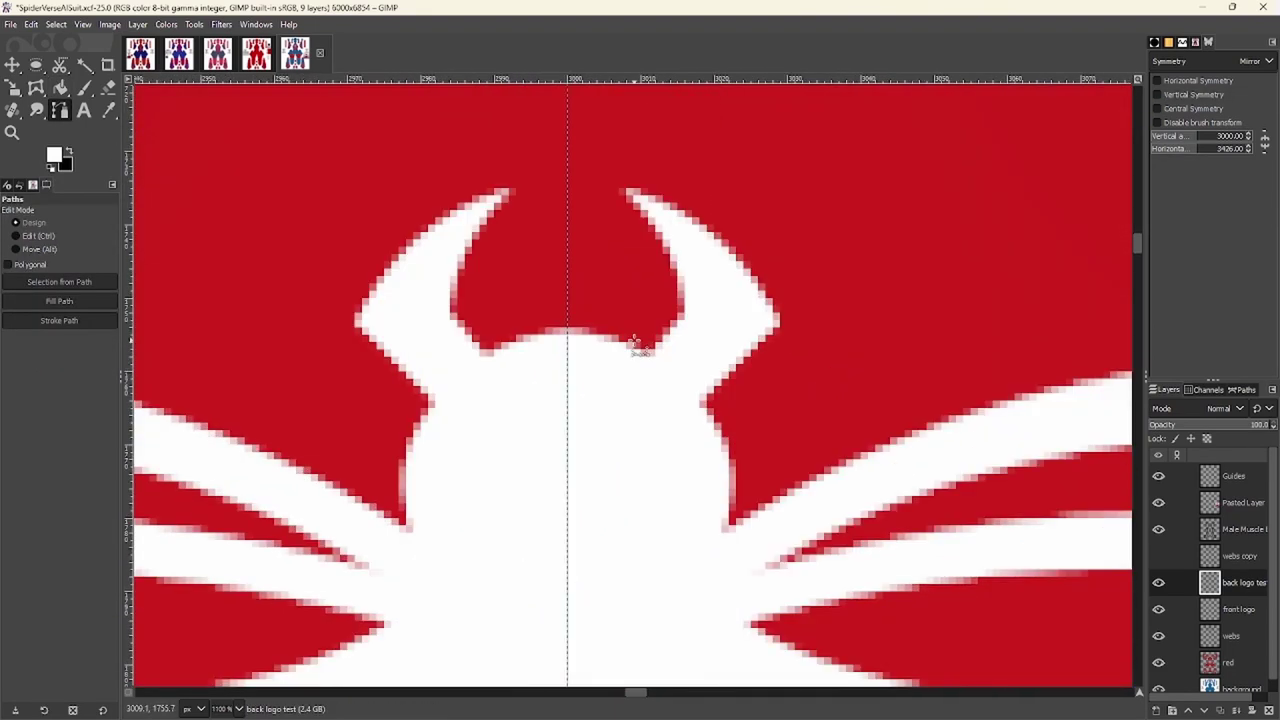
left_click(653, 127)
left_click(594, 141)
left_click(621, 284)
key("Page_Down")
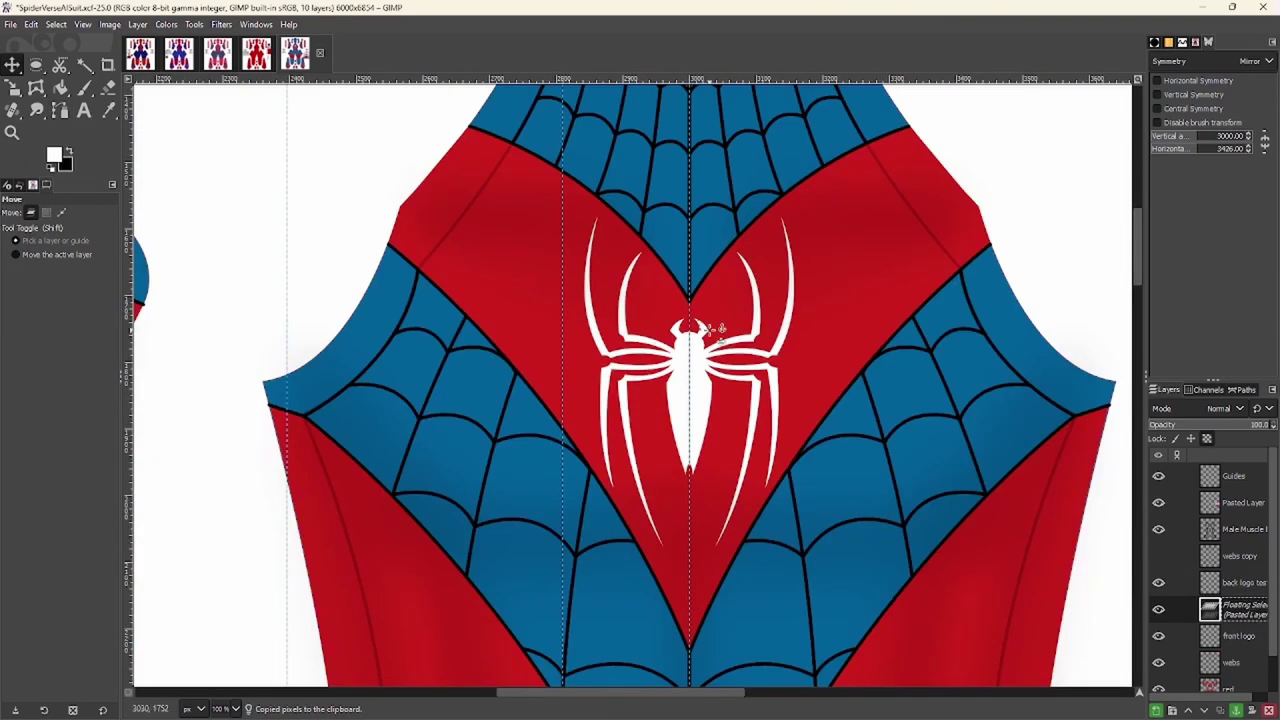
Anchor the pasted horn, then delete it from beside the circle
scroll(675, 330, "up", 7)
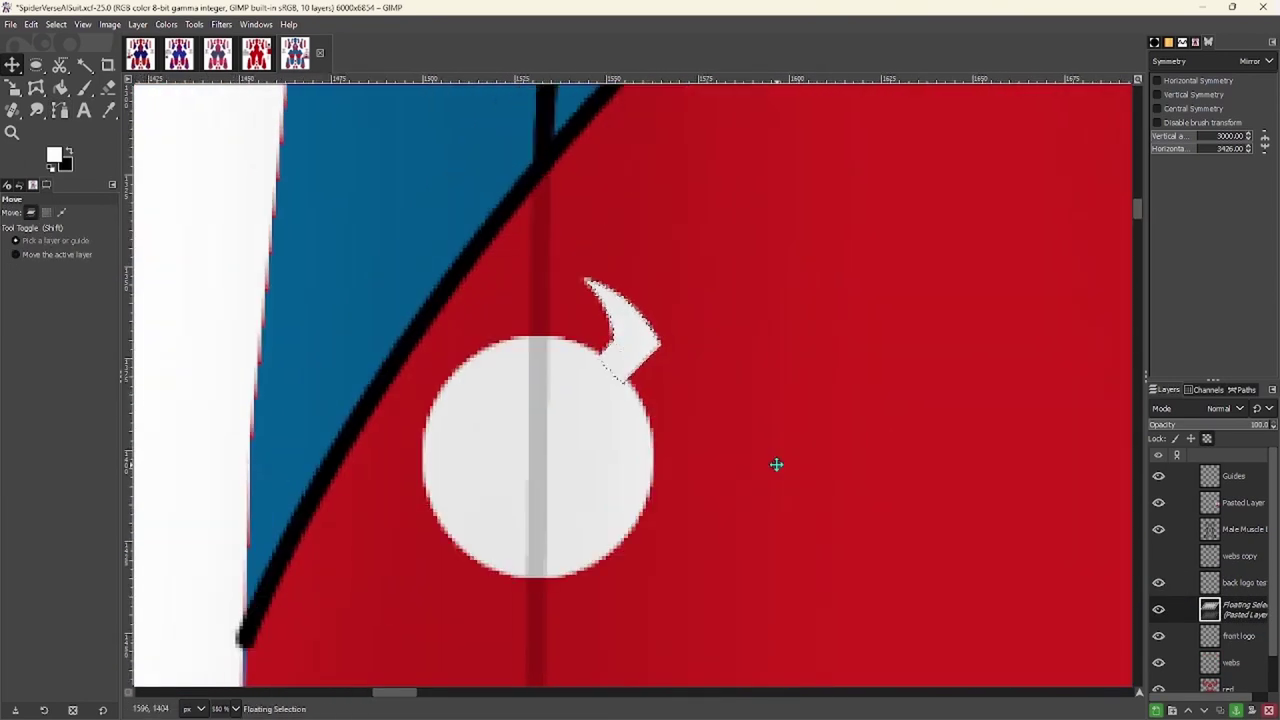
key("ctrl+h")
key("b")
key("1")
scroll(414, 308, "down", 3)
scroll(614, 366, "up", 4)
key("Delete")
Curve the horn outline from the head's upper edge and fill the horn white
scroll(457, 371, "up", 3)
left_click_drag(451, 388, 493, 336)
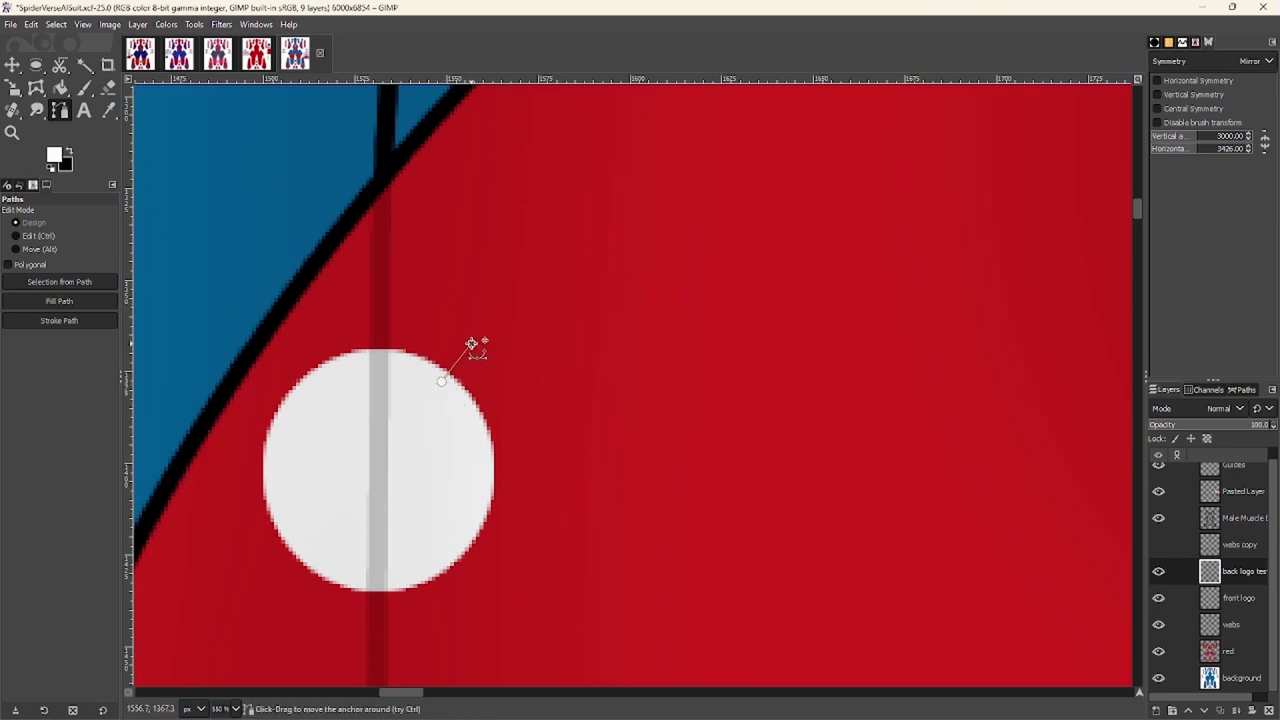
left_click_drag(410, 283, 502, 281)
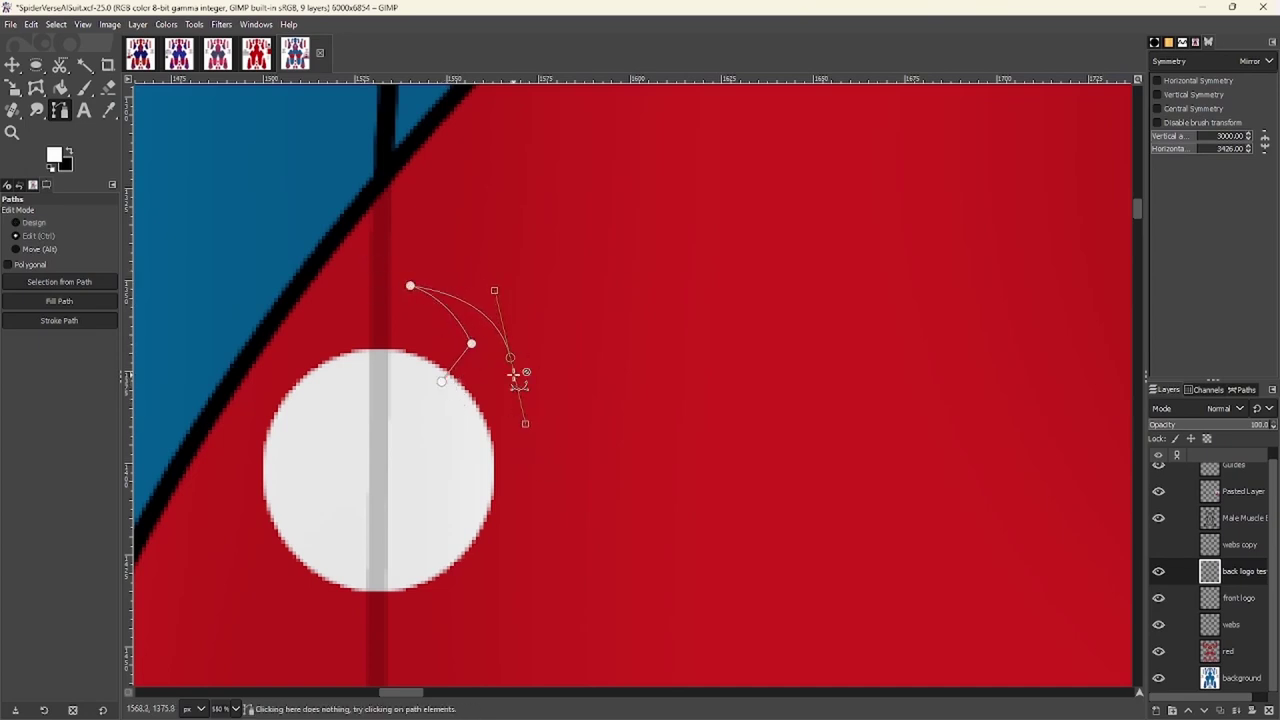
key("Escape")
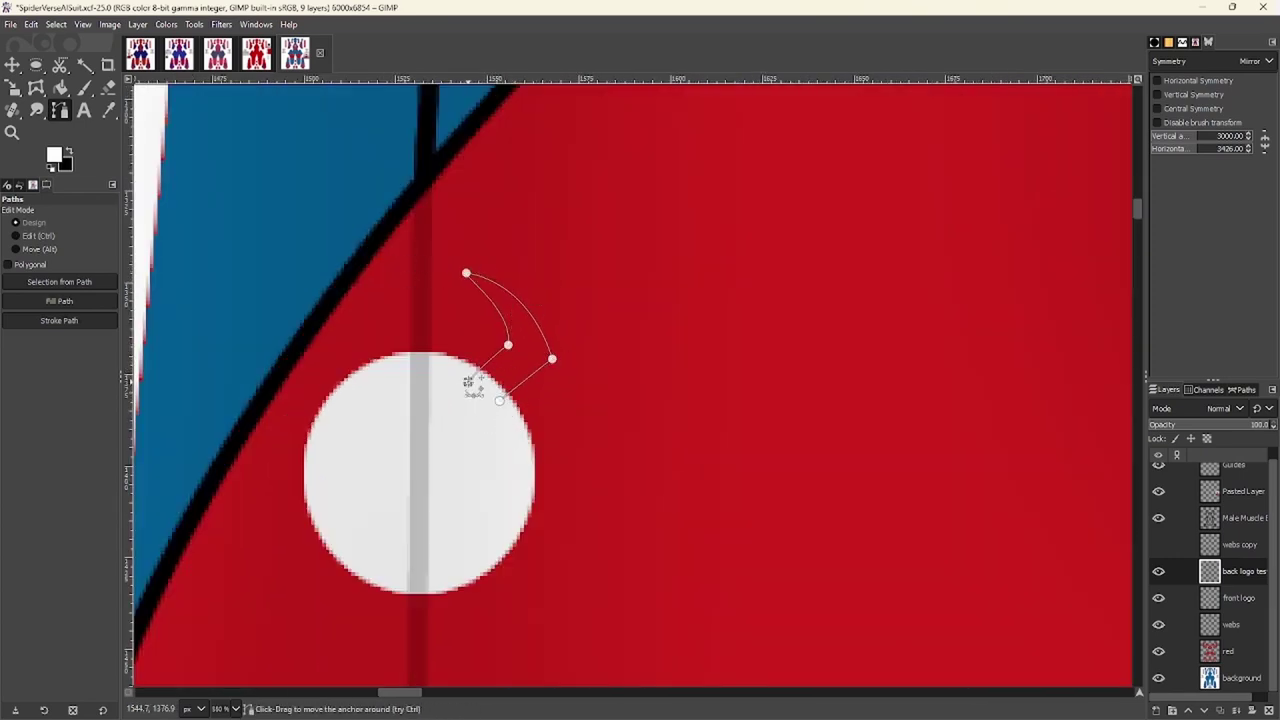
key("shift+b")
left_click(503, 366)
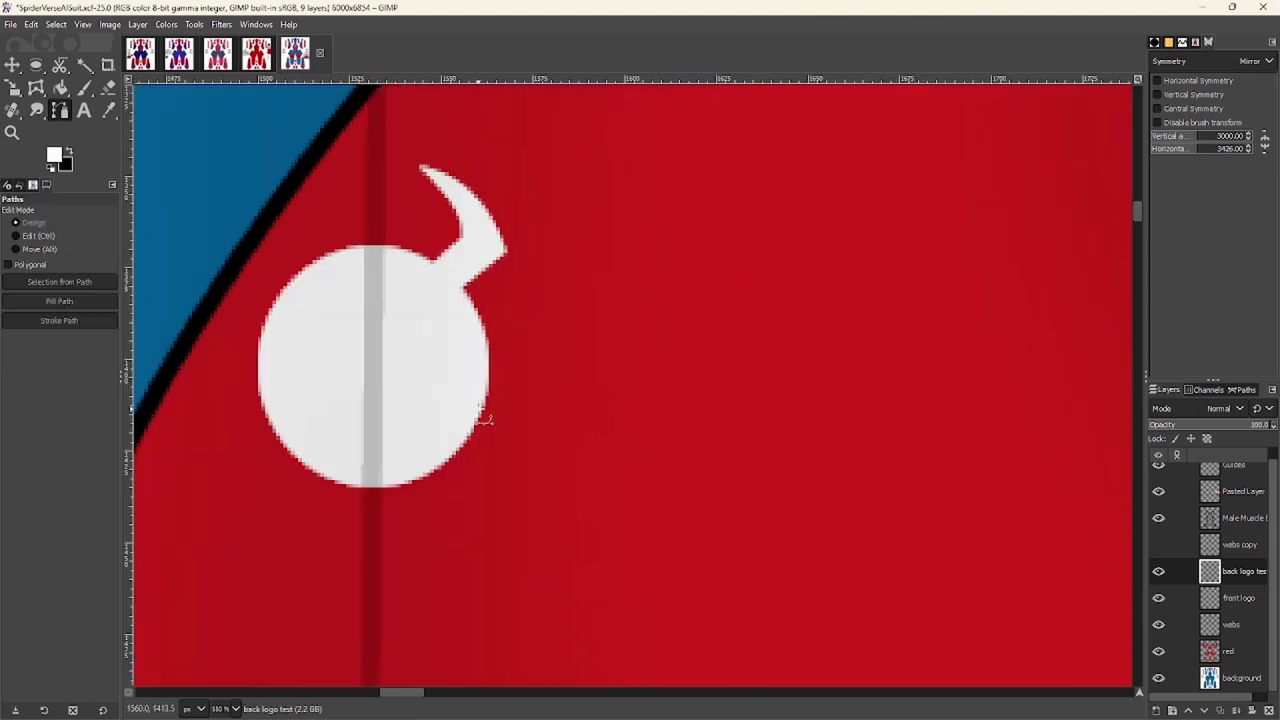
Reshape the first leg outline's curve and extend it up to the suit seam
scroll(531, 404, "down", 3, "ctrl")
scroll(552, 203, "up", 1)
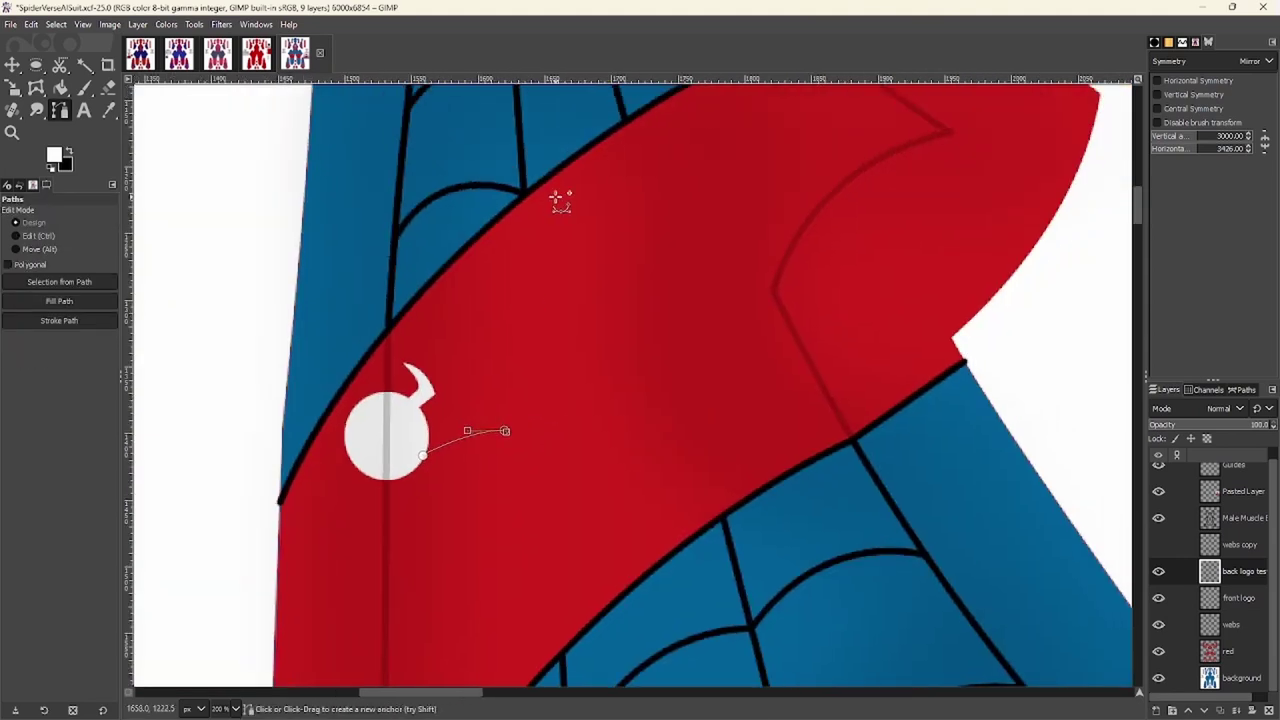
scroll(545, 240, "down", 2)
scroll(483, 365, "up", 4)
scroll(649, 229, "down", 3)
scroll(620, 220, "up", 3)
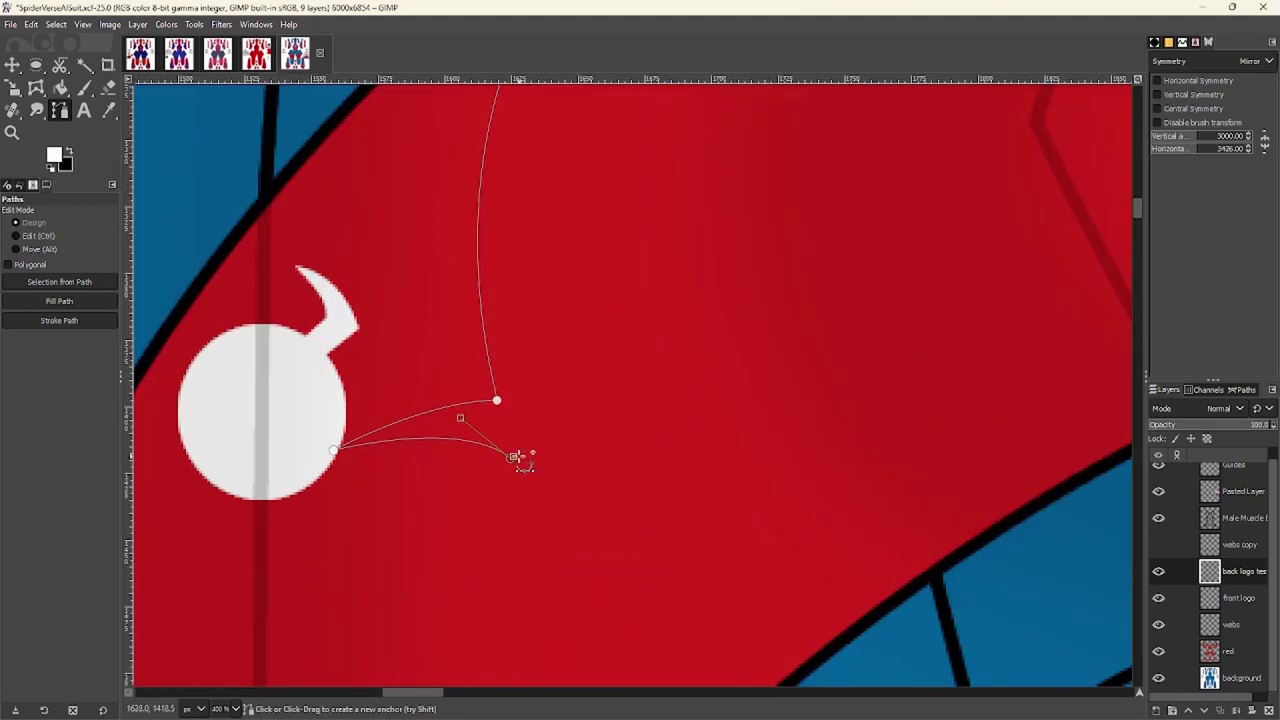
scroll(540, 440, "up", 1)
scroll(530, 340, "down", 1)
scroll(525, 330, "down", 1)
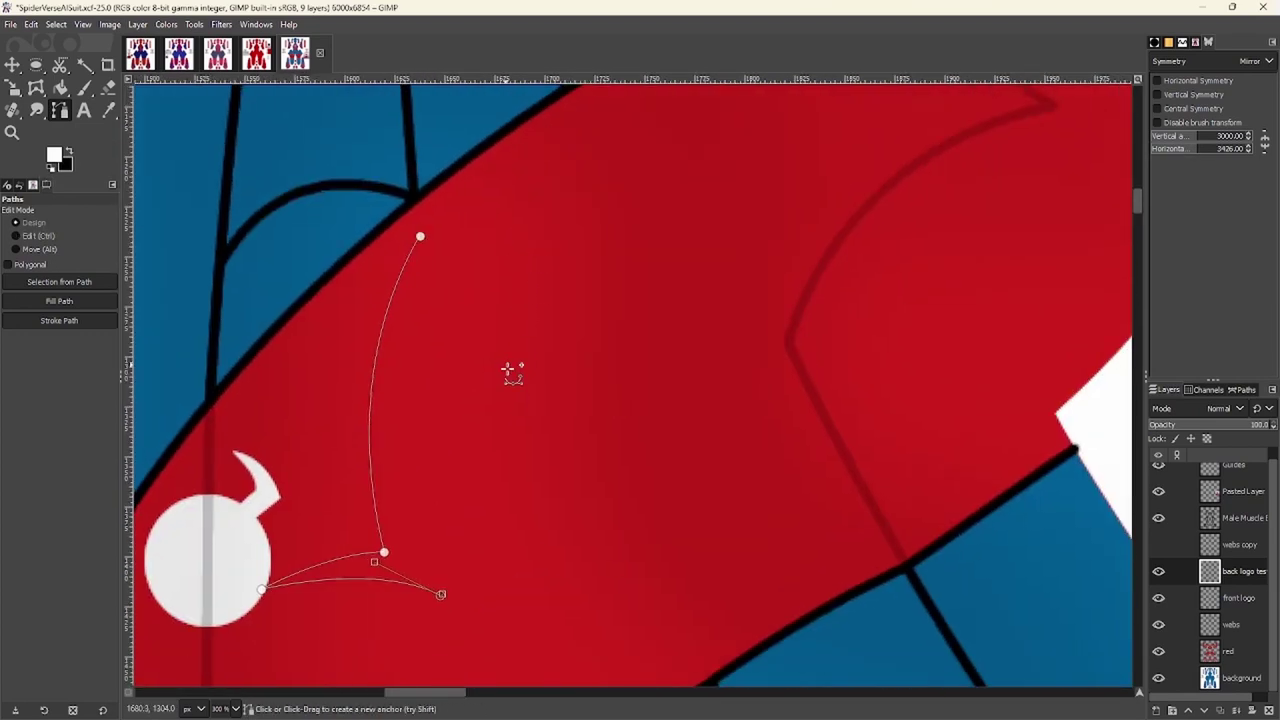
scroll(505, 390, "down", 1)
scroll(434, 331, "up", 1)
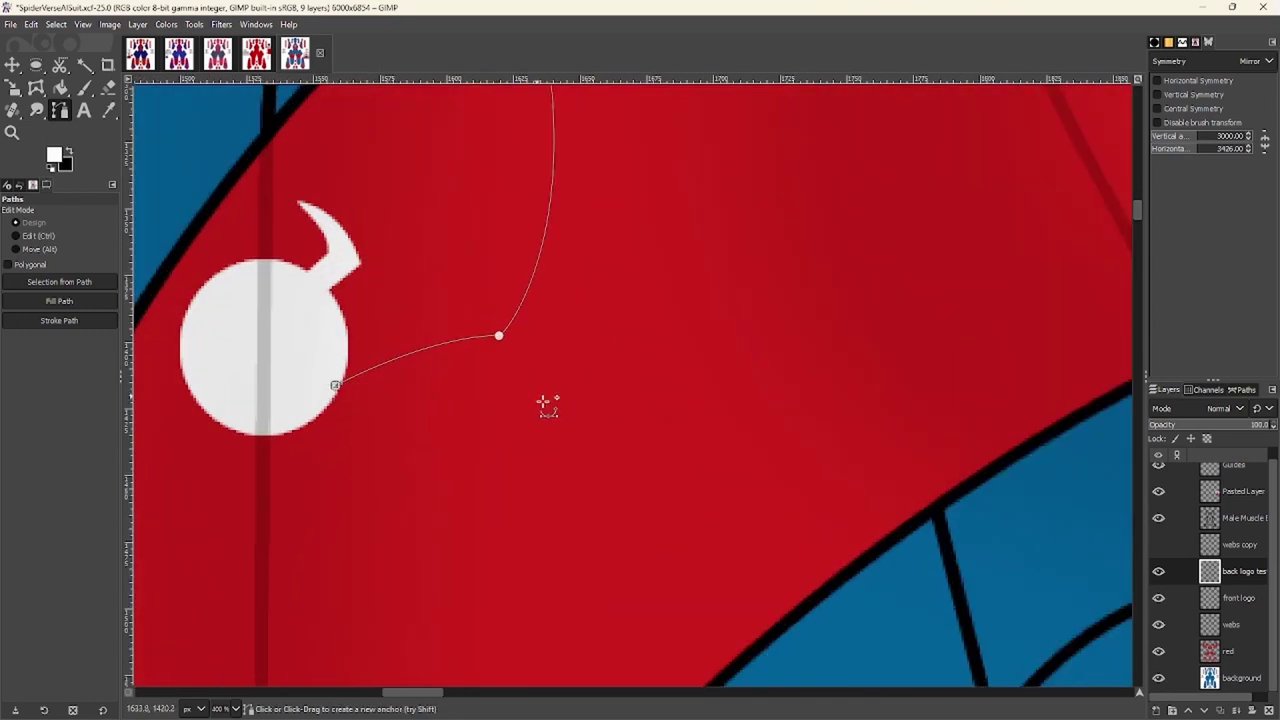
scroll(554, 409, "down", 1)
scroll(549, 400, "down", 2)
scroll(452, 240, "up", 4)
scroll(317, 334, "down", 2)
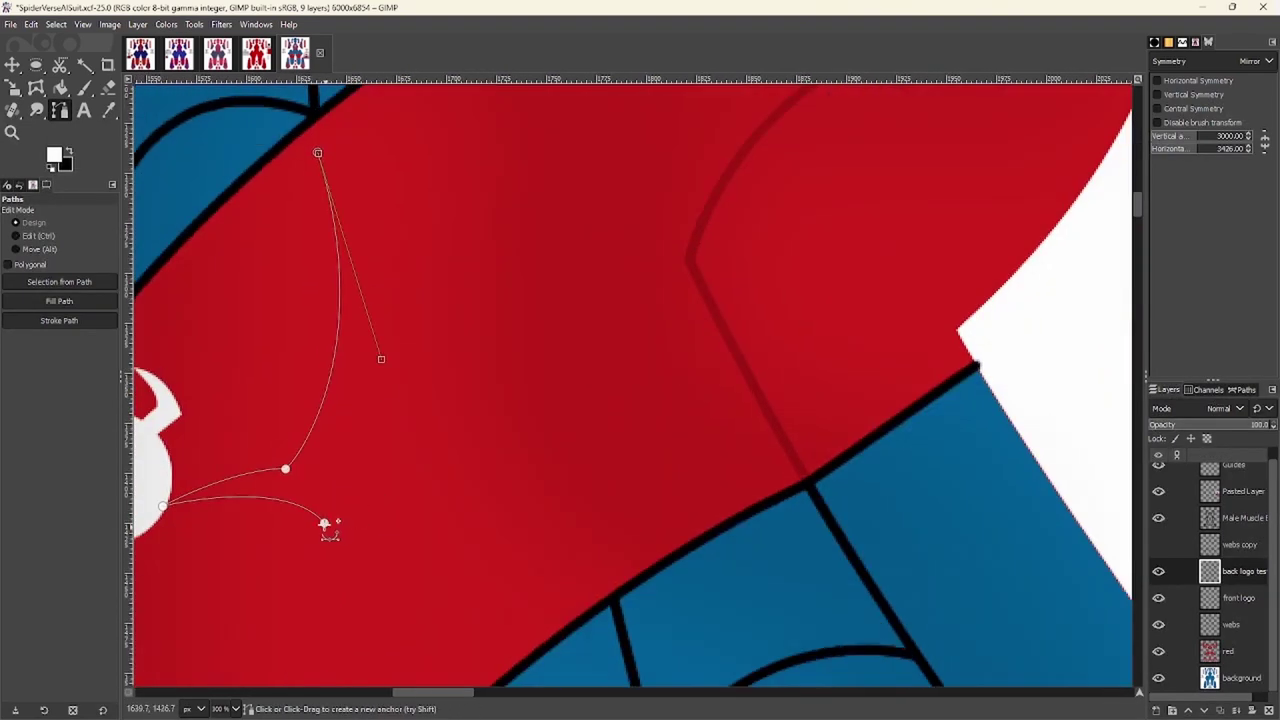
left_click_drag(329, 523, 310, 436)
left_click_drag(381, 524, 411, 483)
scroll(454, 214, "up", 3)
scroll(458, 190, "down", 1)
left_click_drag(456, 155, 462, 168)
scroll(566, 306, "down", 2)
scroll(707, 325, "up", 6)
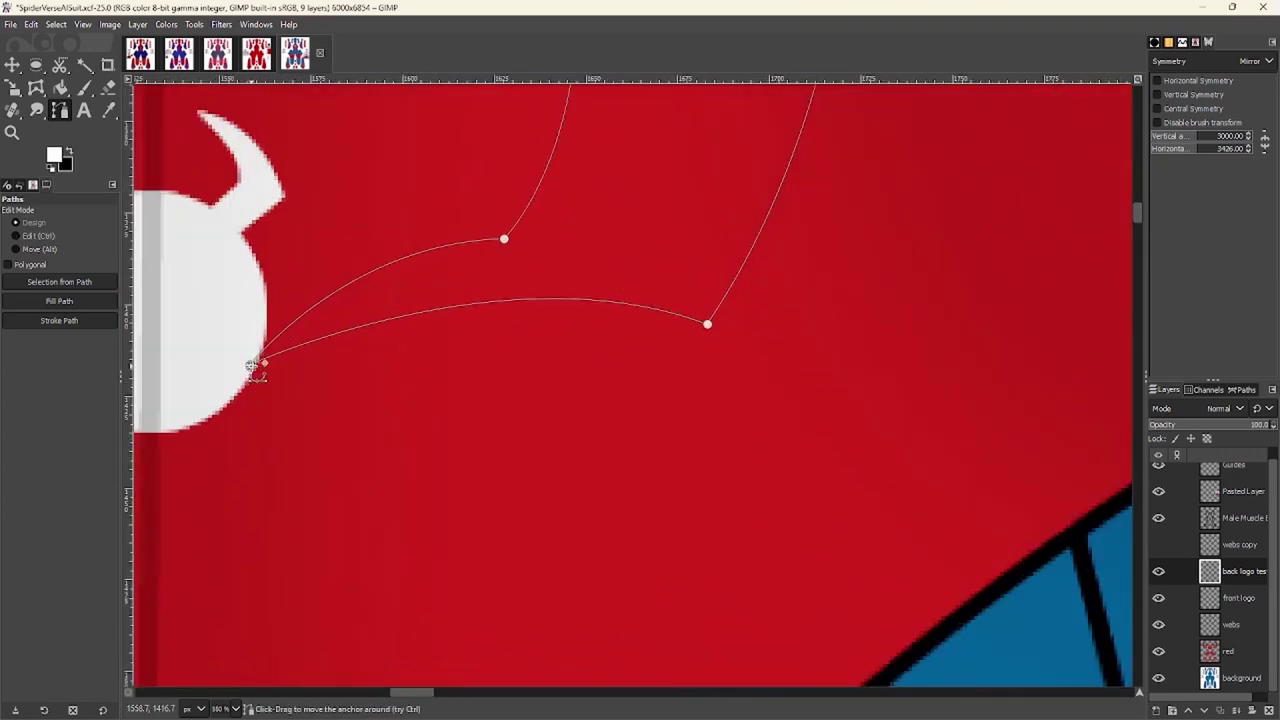
scroll(393, 369, "down", 1)
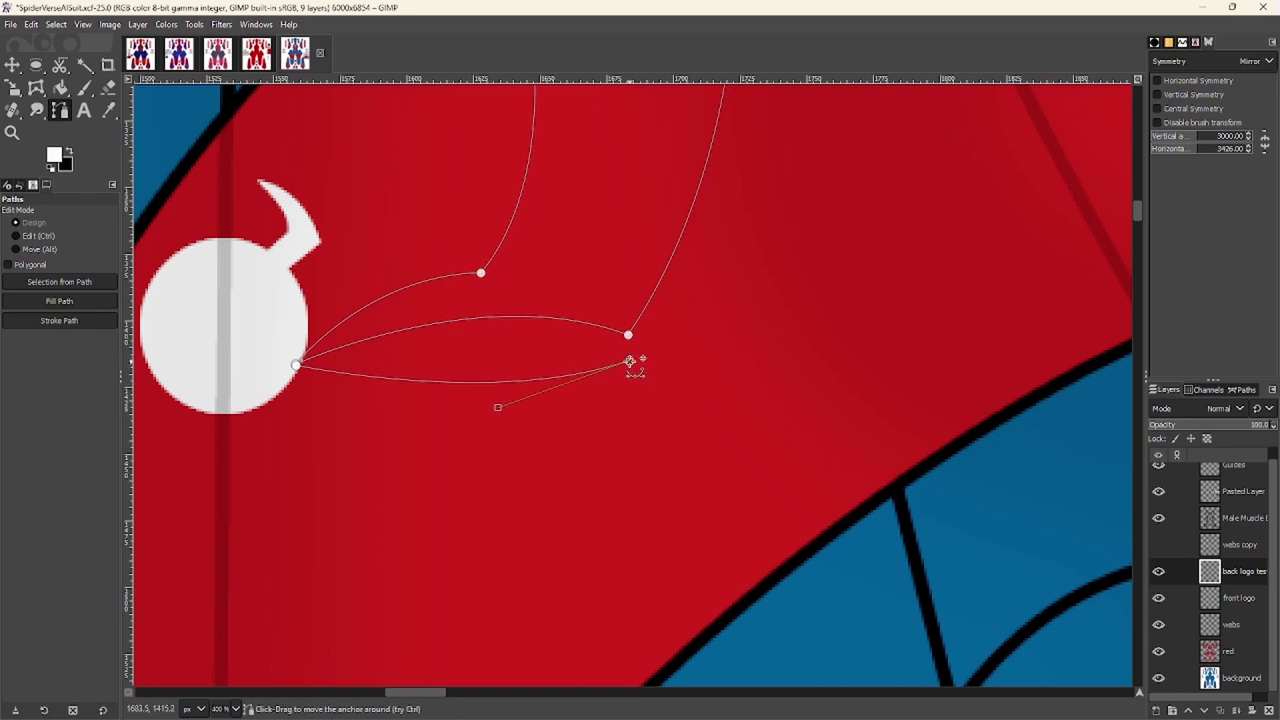
Outline the next leg down toward the seam and stroke the leg outlines white
left_click_drag(748, 312, 631, 361)
scroll(634, 363, "down", 3)
scroll(636, 363, "down", 2)
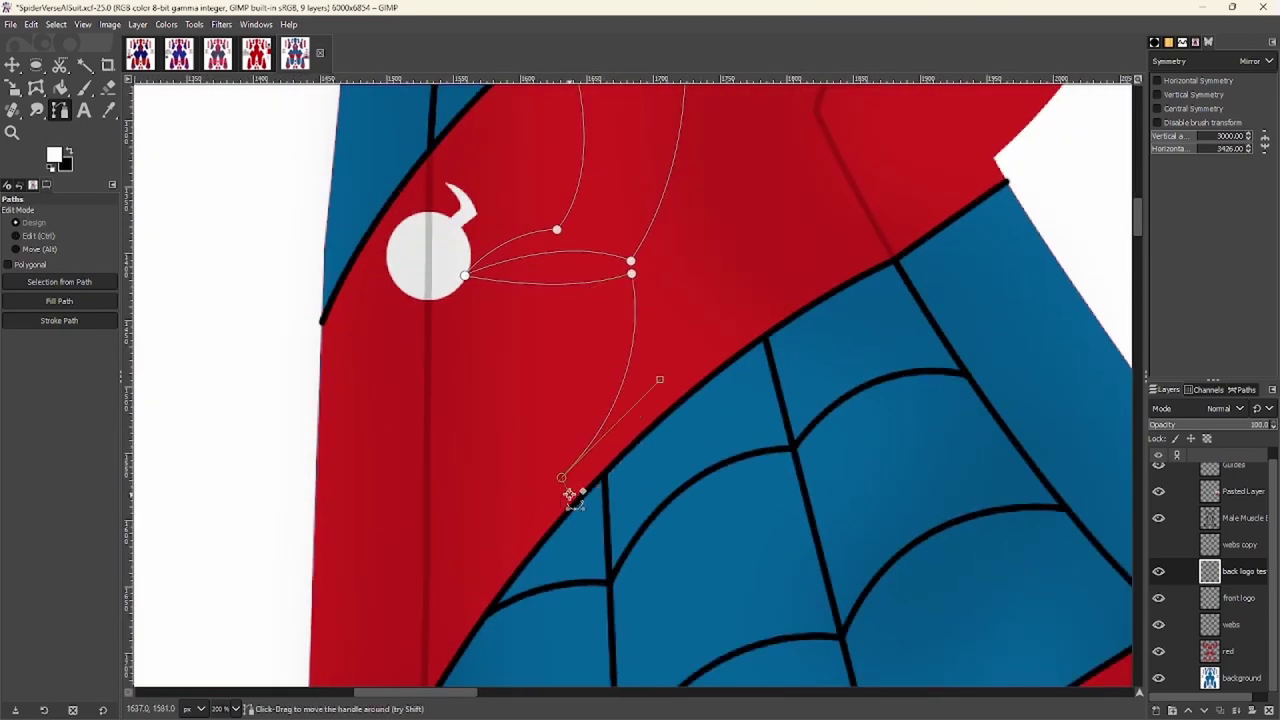
scroll(571, 486, "up", 4)
scroll(651, 200, "up", 2)
scroll(400, 177, "down", 2)
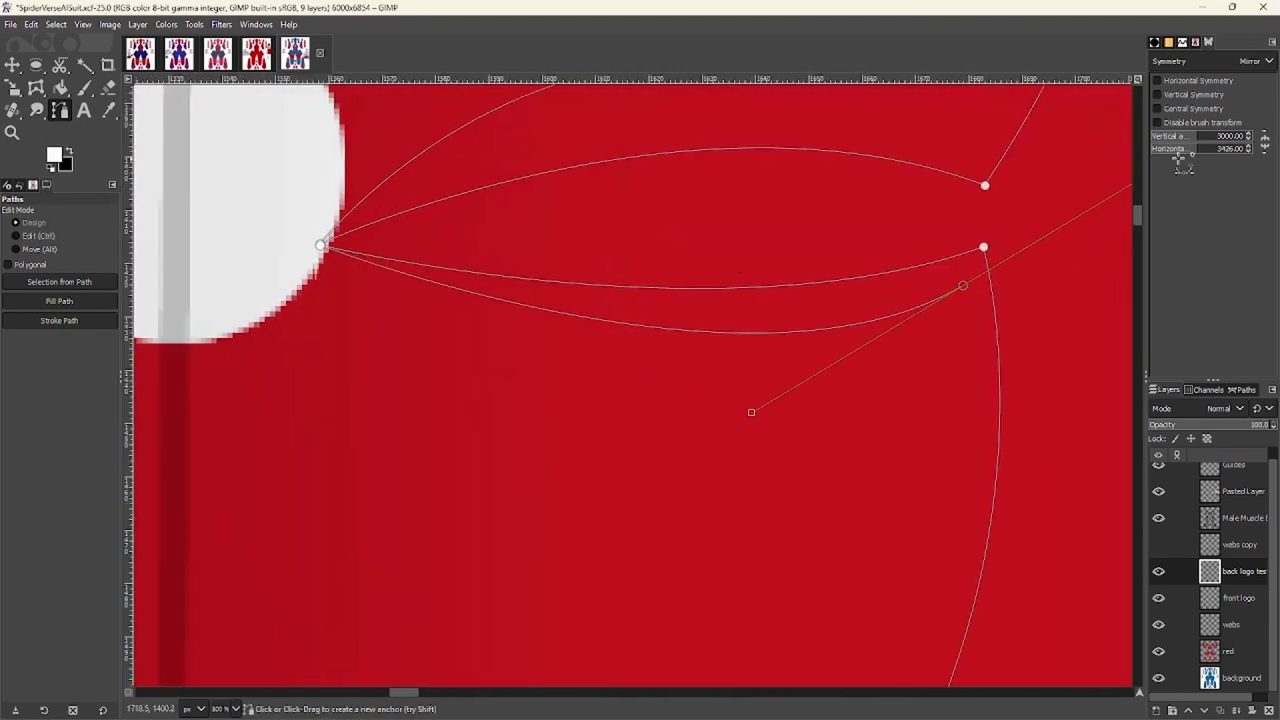
scroll(766, 383, "down", 2)
left_click_drag(700, 369, 547, 399)
scroll(700, 370, "down", 3)
left_click_drag(602, 437, 530, 515)
scroll(626, 290, "up", 3)
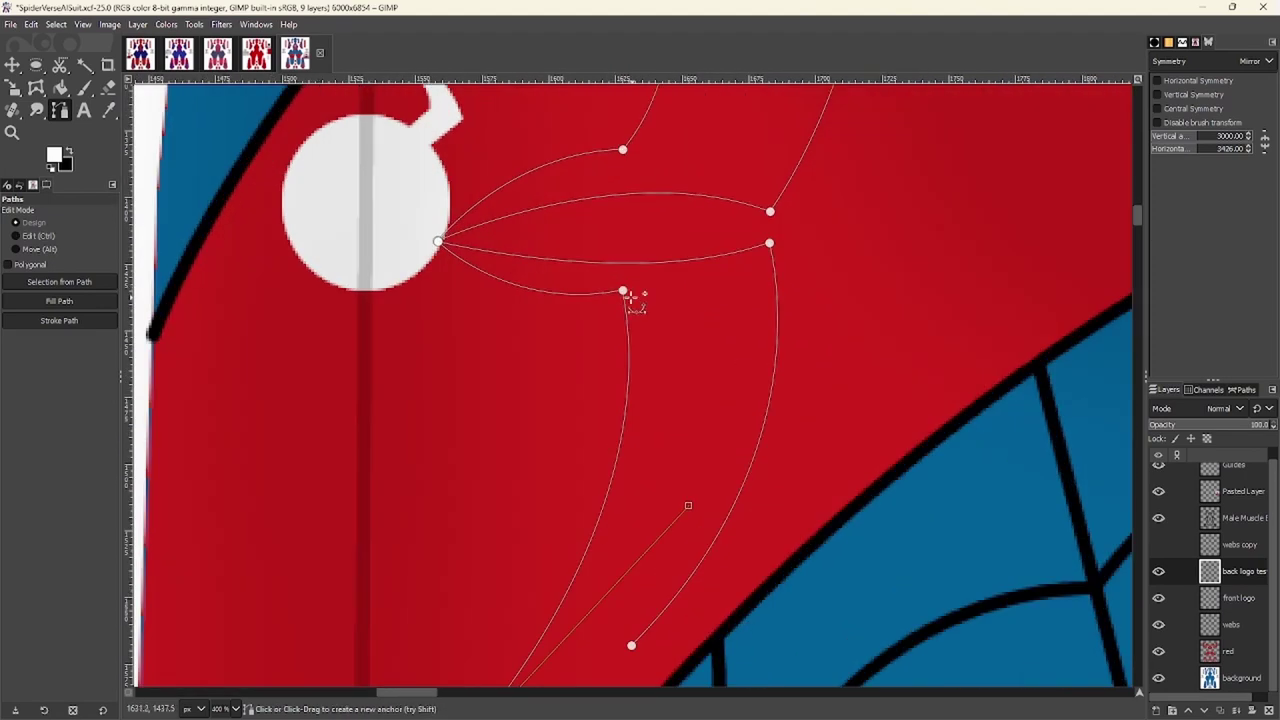
left_click(59, 320)
Draw the pointed body outline from the head, fill it white, and drop the selection
left_click(437, 244)
scroll(508, 391, "down", 2)
scroll(523, 380, "up", 1)
scroll(500, 400, "down", 1)
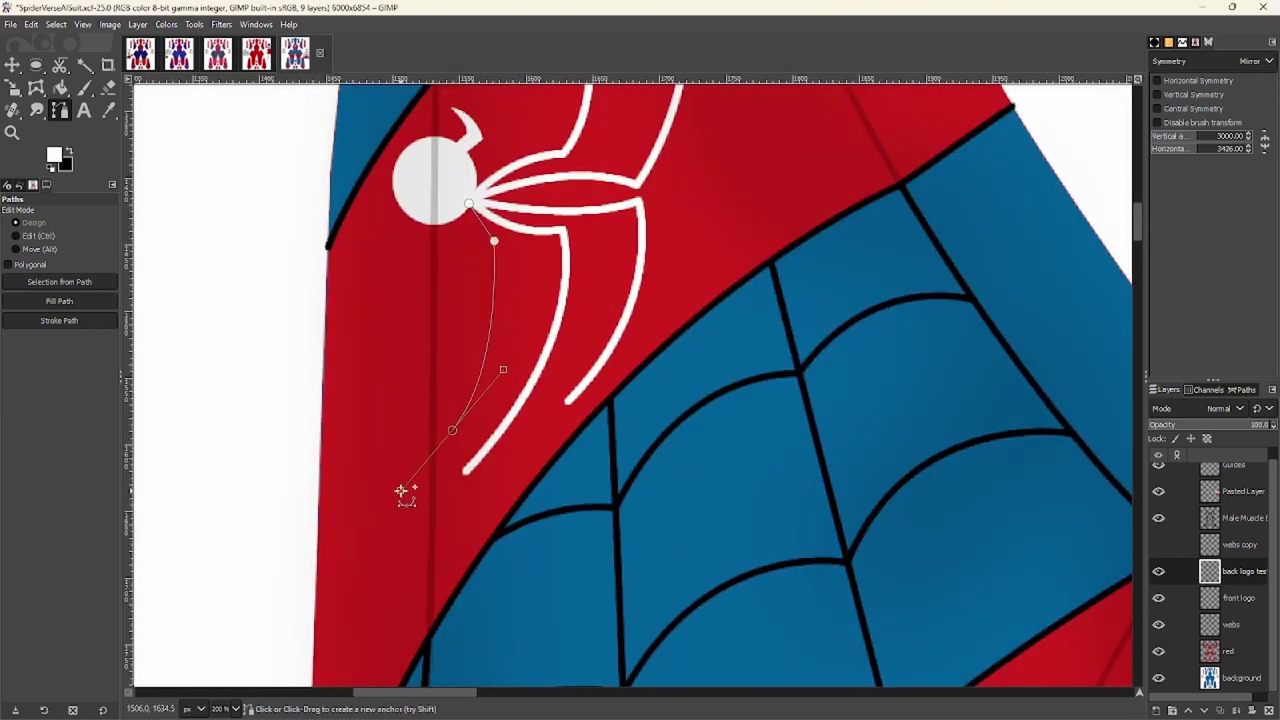
left_click_drag(443, 440, 430, 372)
scroll(430, 370, "up", 1)
left_click_drag(456, 468, 514, 361)
scroll(398, 412, "down", 4)
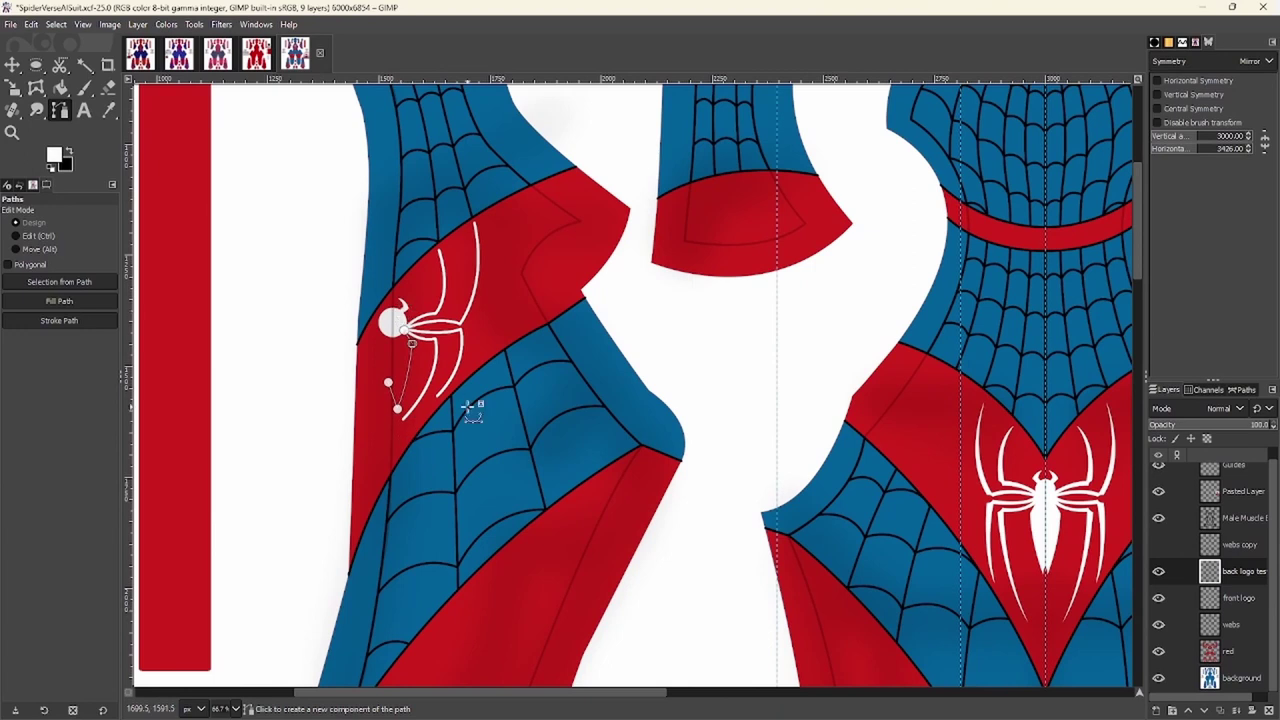
scroll(396, 368, "up", 3)
right_click(406, 306)
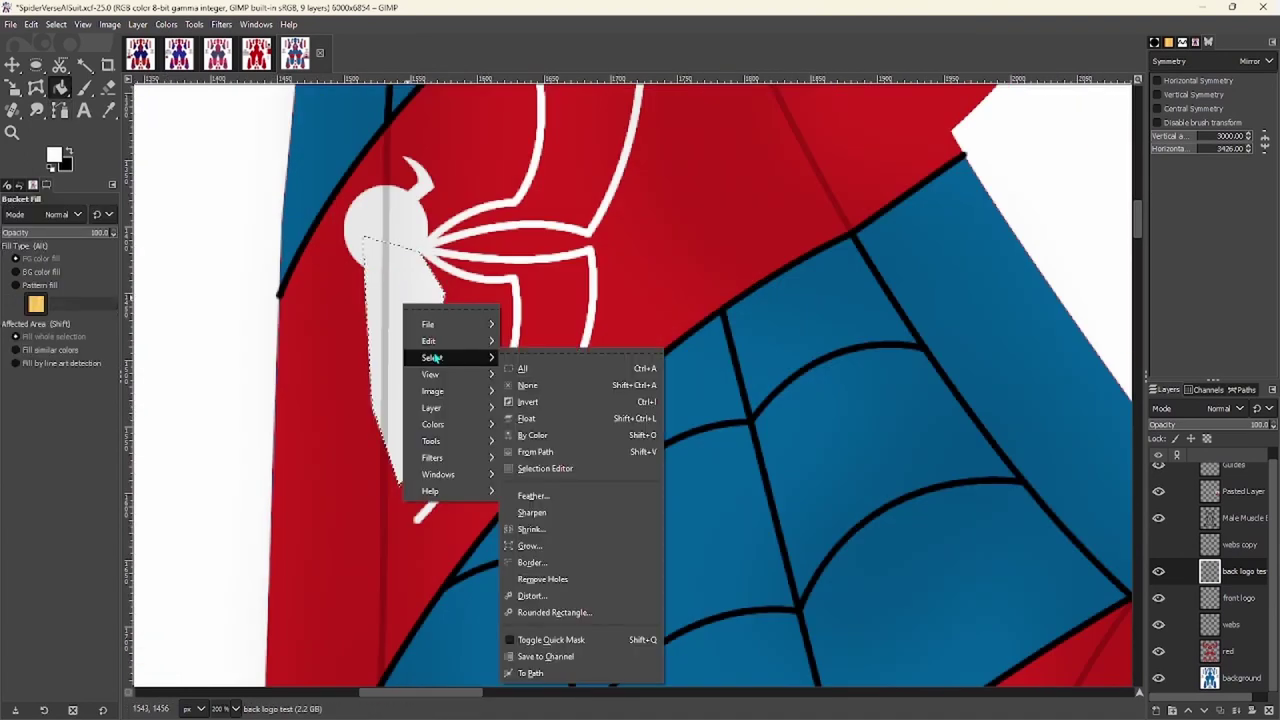
key("Escape")
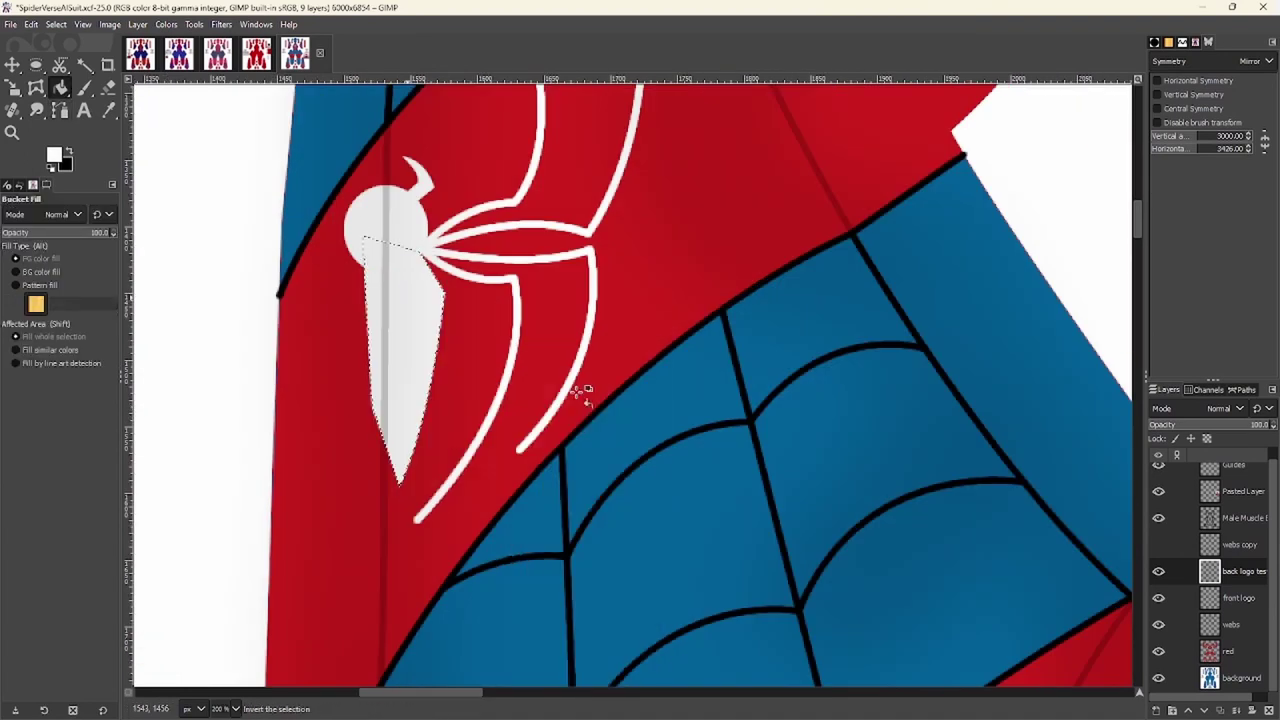
right_click(414, 380)
key("Escape")
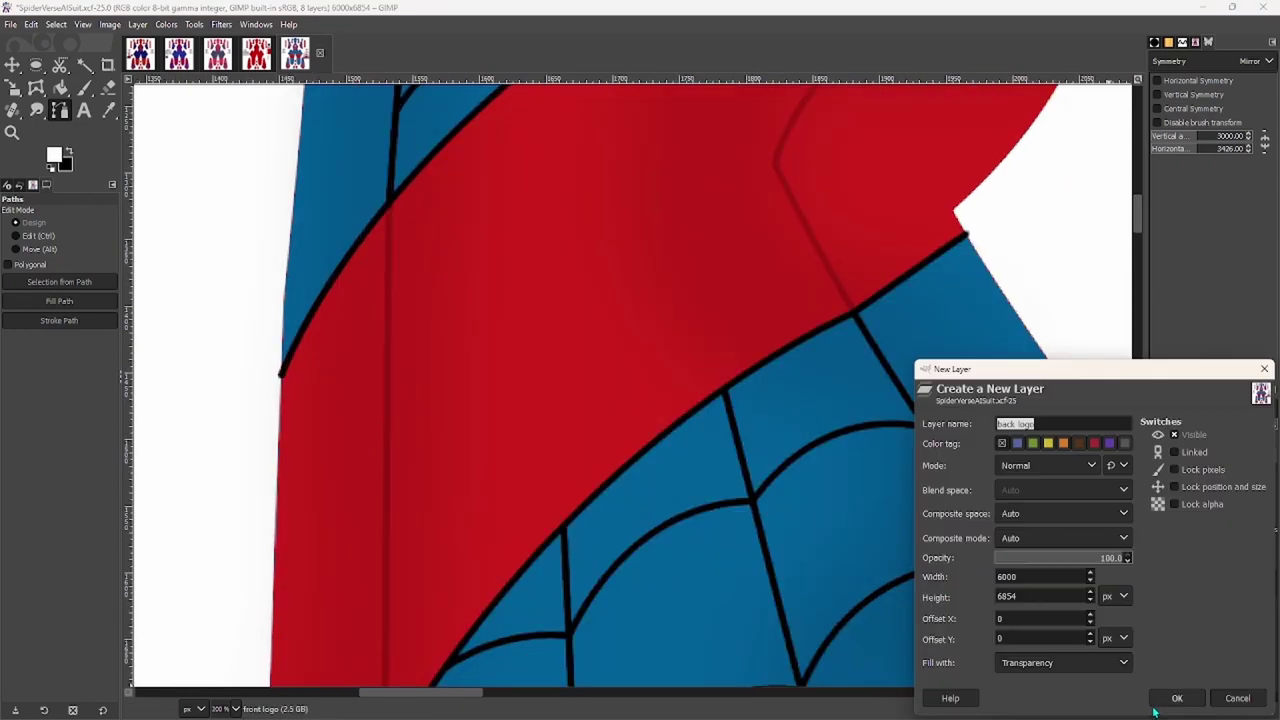
Create the 'back logo' layer and fill an elliptical head selection with white
key("Return")
key("e")
mouse_move(360, 304)
left_mouse_down()
mouse_move(416, 362)
mouse_move(422, 332)
left_mouse_up()
key("3")
key("shift+b")
left_click(400, 316)
right_click(397, 318)
left_click(523, 397)
Outline the hook below the head and fill it white
key("b")
scroll(420, 400, "up", 3)
scroll(420, 388, "up", 1)
left_click(424, 388)
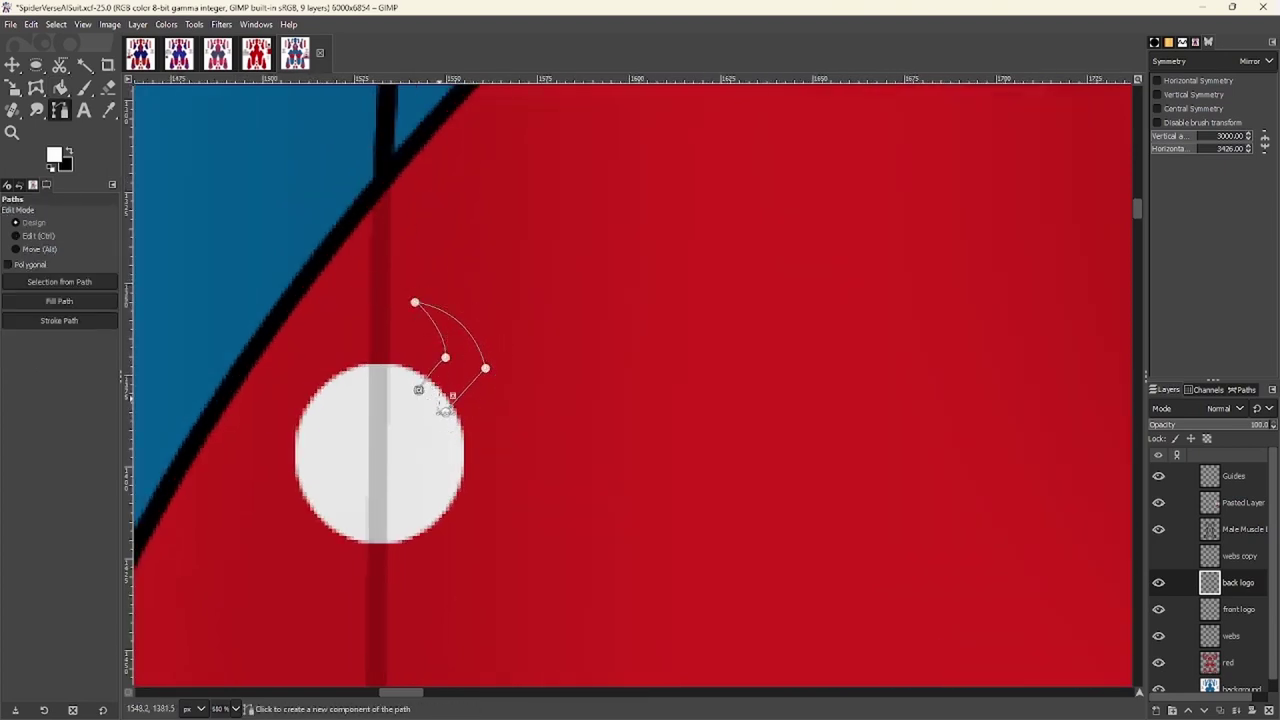
key("shift+v")
key("shift+b")
left_click(455, 375)
scroll(420, 400, "down", 4)
scroll(443, 370, "up", 5)
scroll(460, 390, "down", 4)
scroll(541, 385, "up", 1)
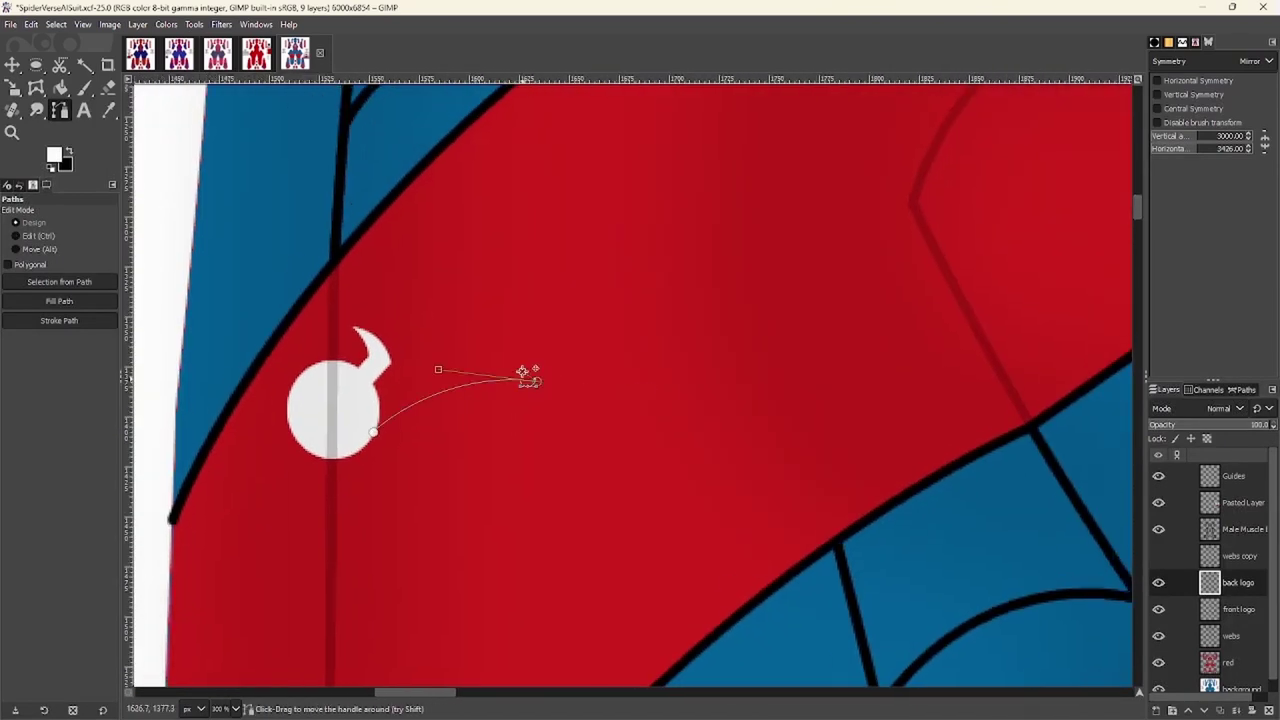
scroll(535, 378, "up", 3)
Draw the first leg outline from the head and curve its outer edge
left_click_drag(491, 163, 486, 171)
scroll(503, 352, "down", 3)
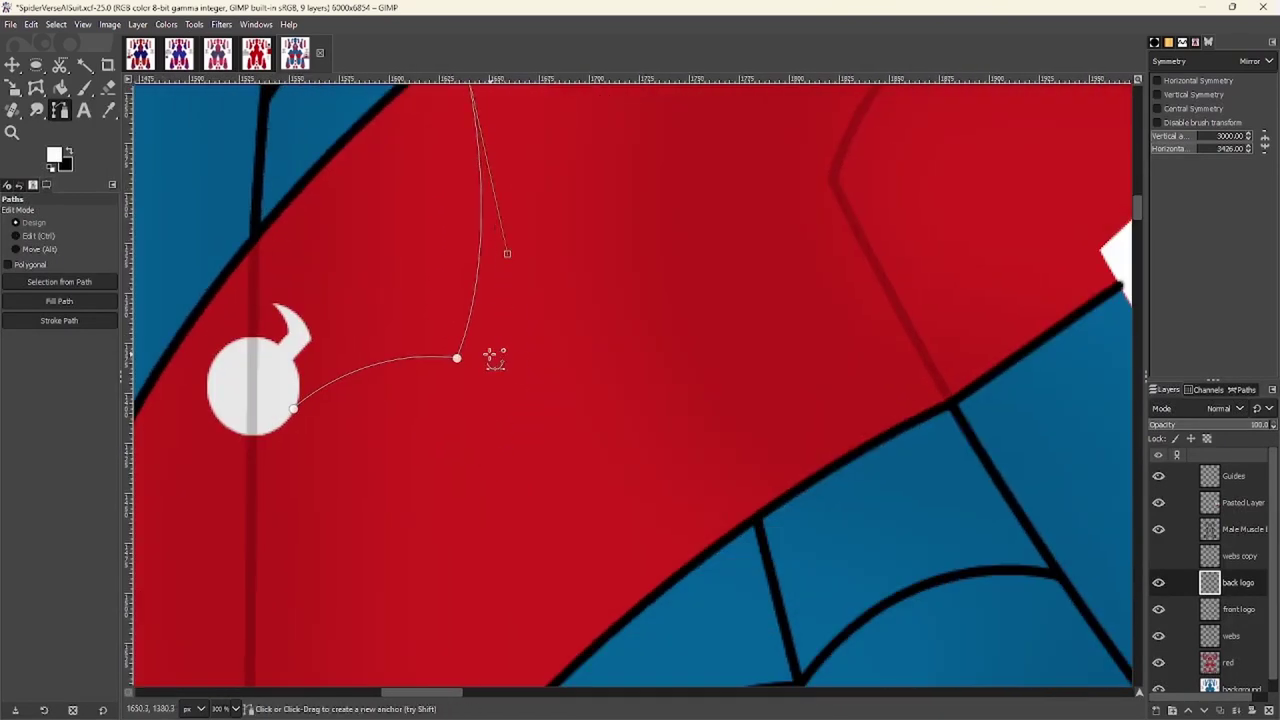
scroll(510, 300, "up", 2)
scroll(497, 250, "up", 2)
left_click_drag(488, 350, 444, 416)
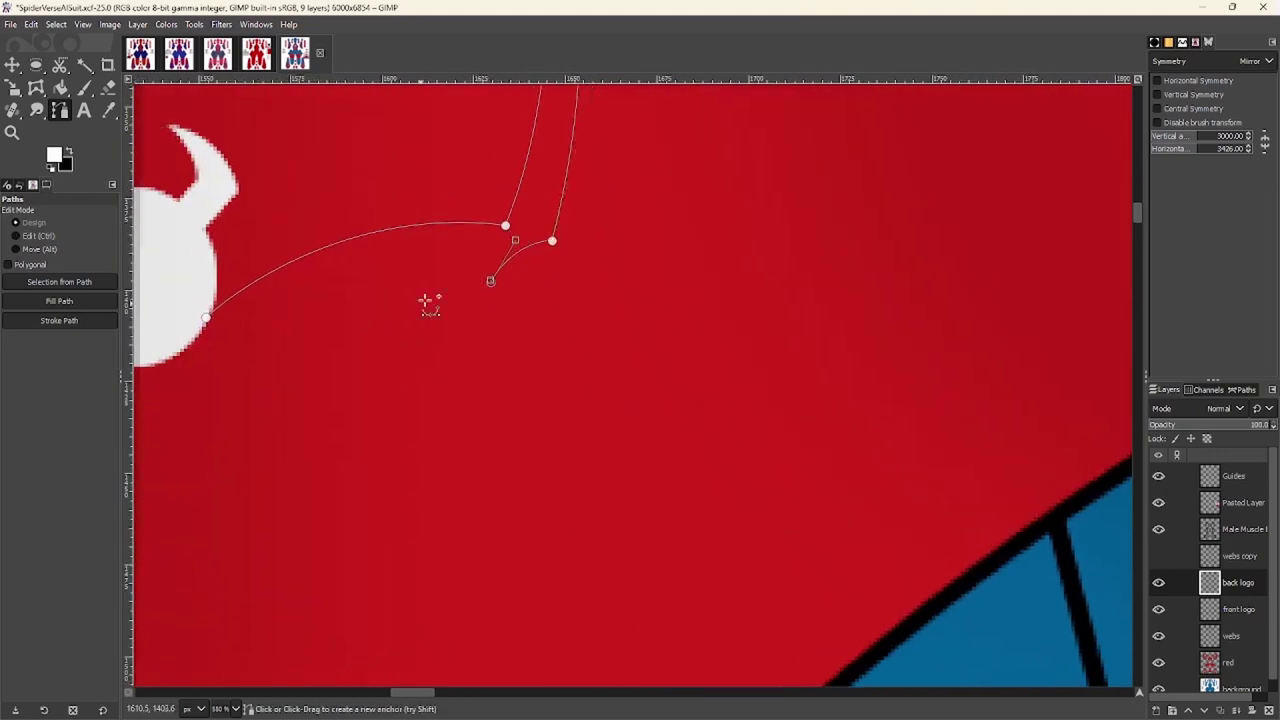
left_click(488, 291)
scroll(494, 266, "left", 4)
left_click_drag(366, 290, 213, 393)
left_click(364, 252)
left_click_drag(662, 241, 673, 237)
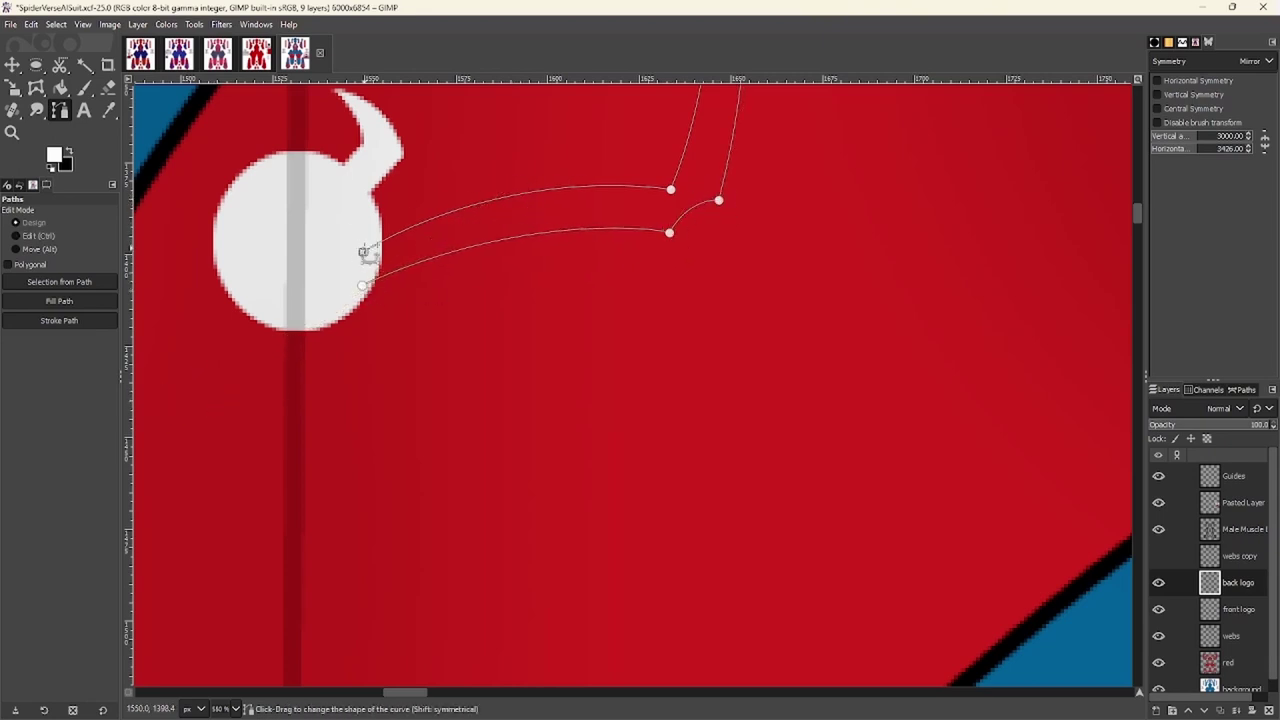
left_click_drag(669, 190, 451, 180)
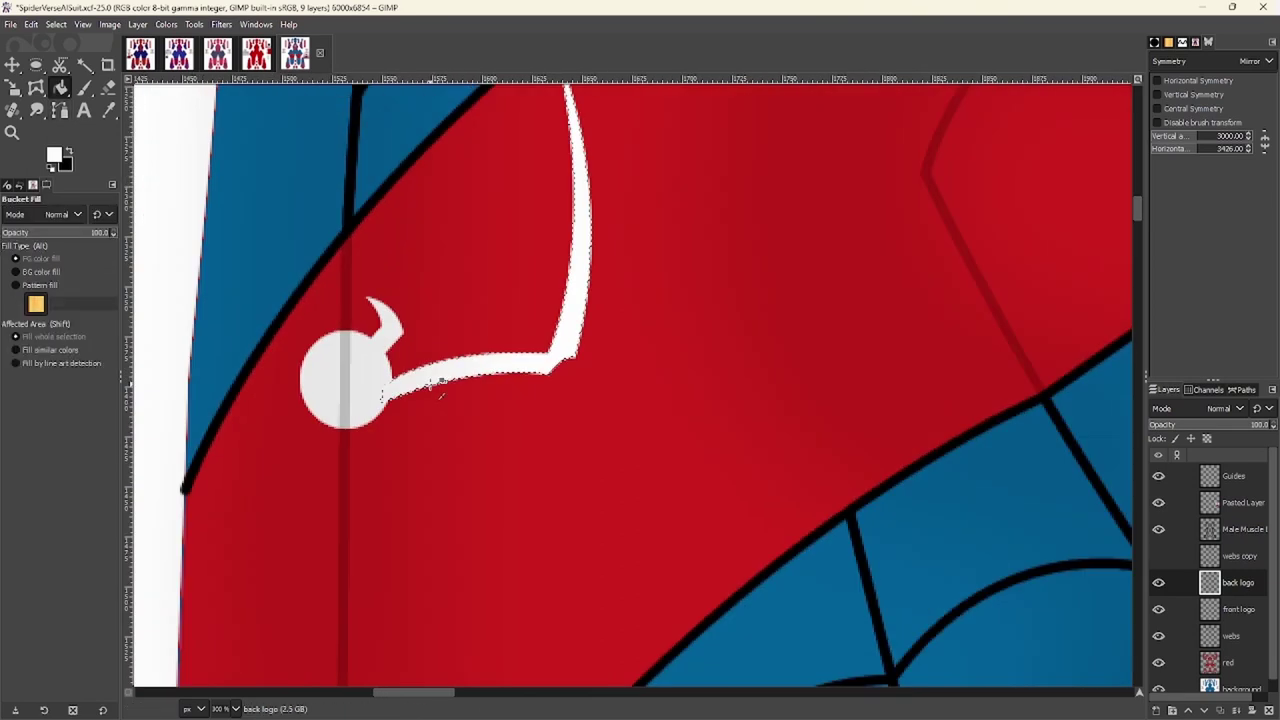
right_click(434, 386)
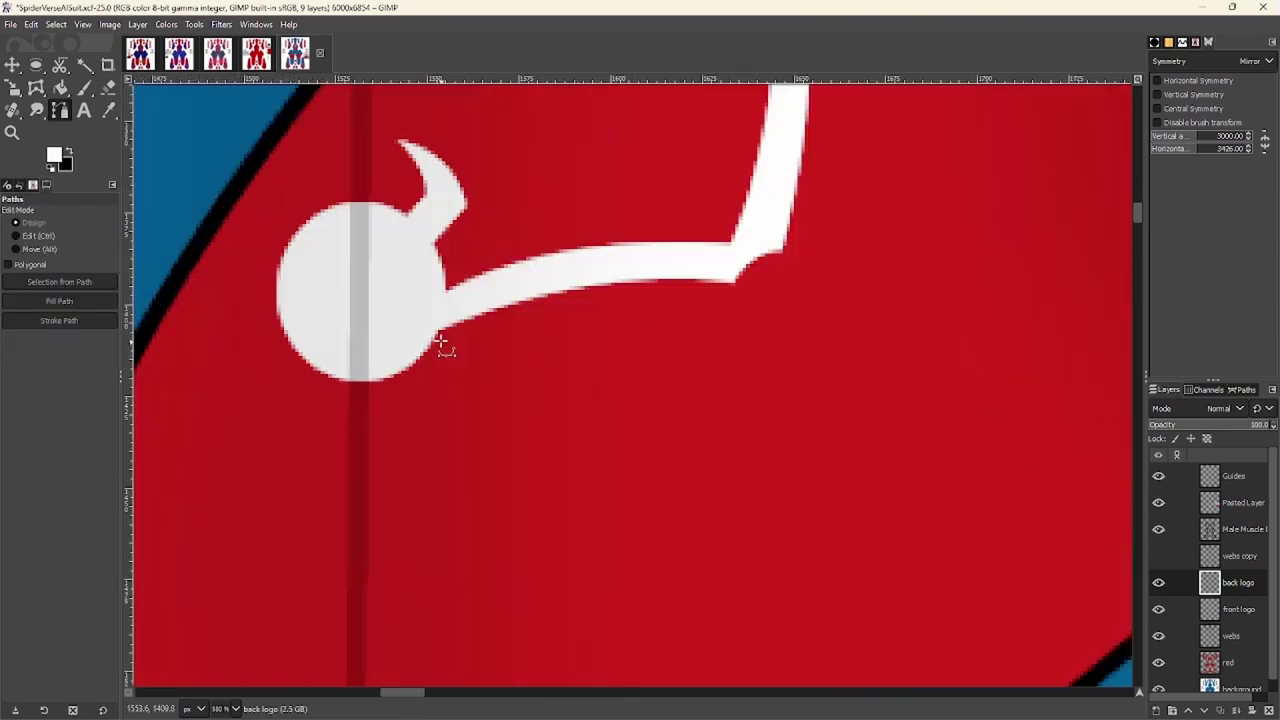
scroll(440, 343, "down", 1)
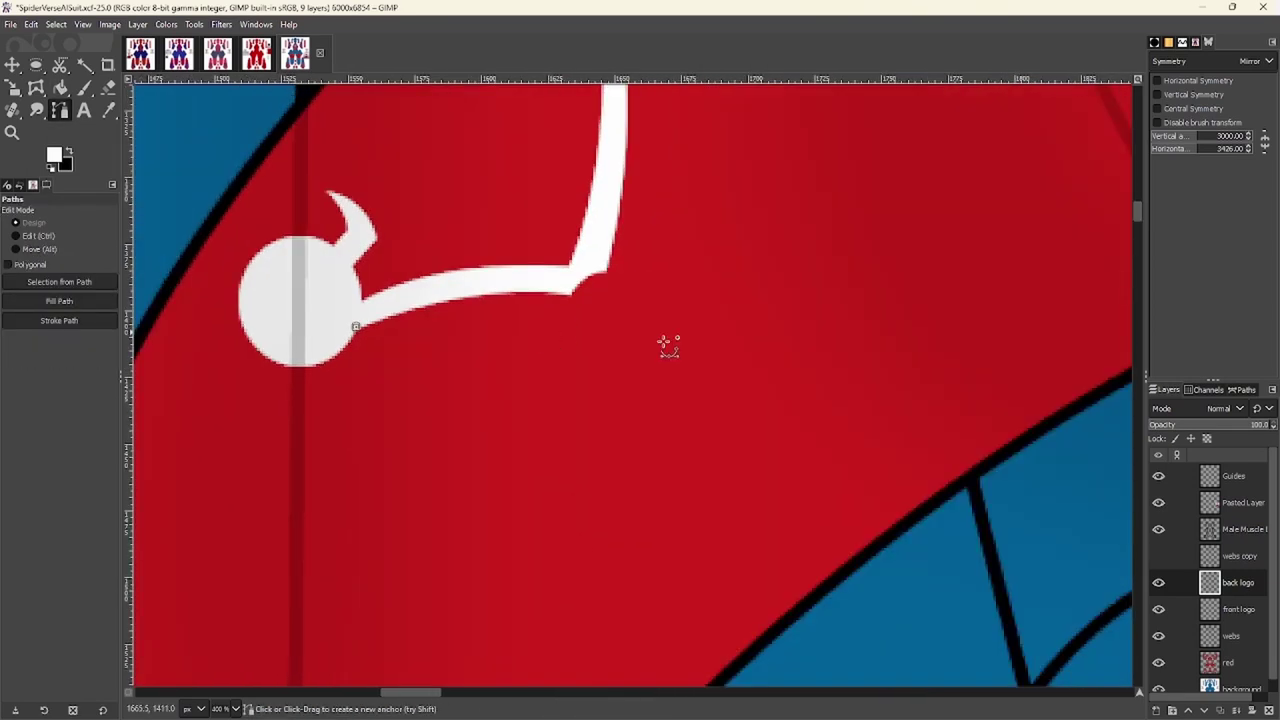
Start the second leg outline from the head and pull its top curve along the leg
left_click_drag(657, 343, 578, 232)
scroll(760, 400, "down", 2)
scroll(580, 260, "up", 2)
scroll(578, 232, "down", 2)
scroll(580, 205, "up", 2)
scroll(605, 320, "down", 2)
scroll(560, 380, "up", 1)
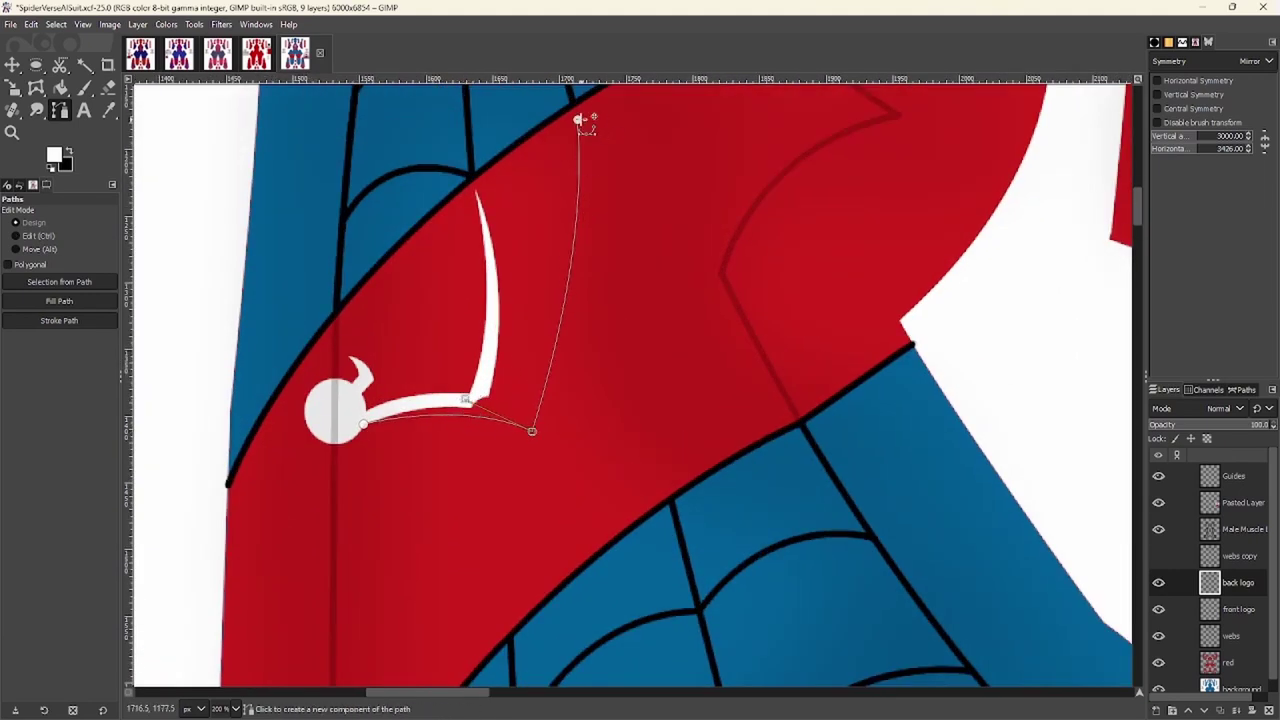
left_click_drag(590, 254, 631, 303)
scroll(594, 291, "down", 1)
scroll(523, 337, "up", 2)
scroll(517, 334, "down", 1)
scroll(484, 418, "up", 2)
scroll(484, 418, "down", 2)
scroll(457, 463, "up", 5)
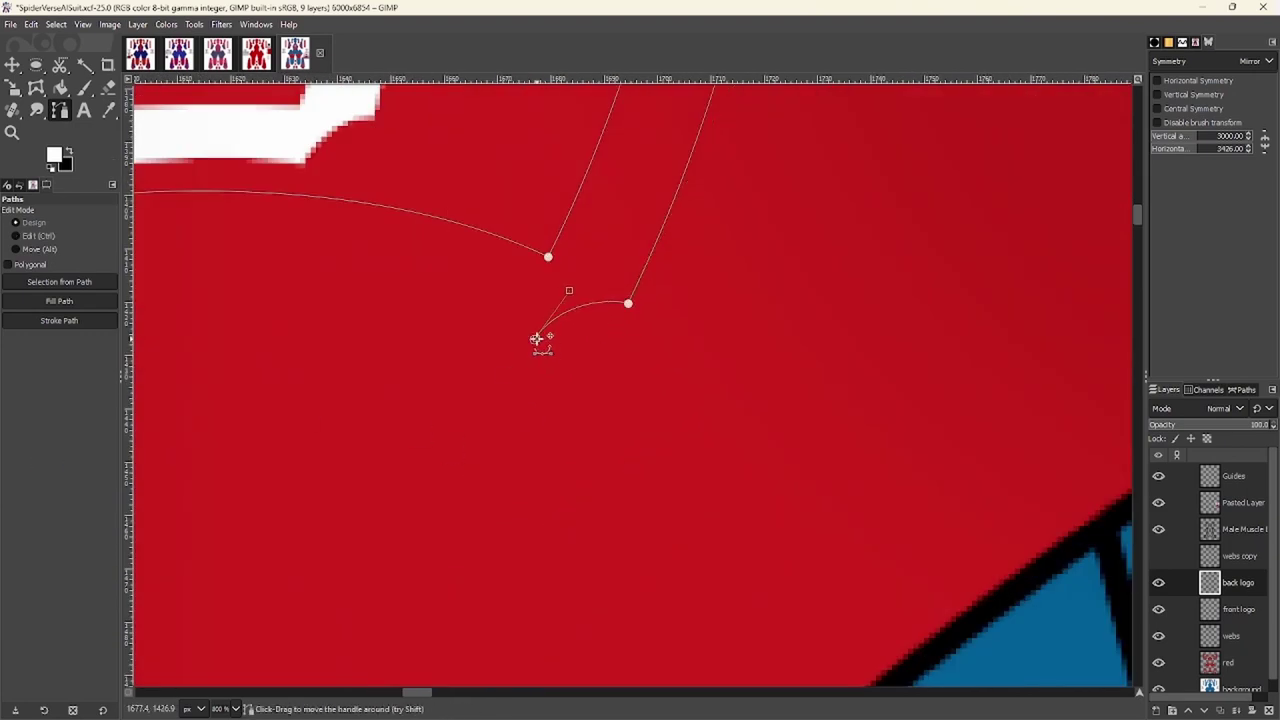
scroll(536, 339, "left", 5)
scroll(536, 339, "up", 2)
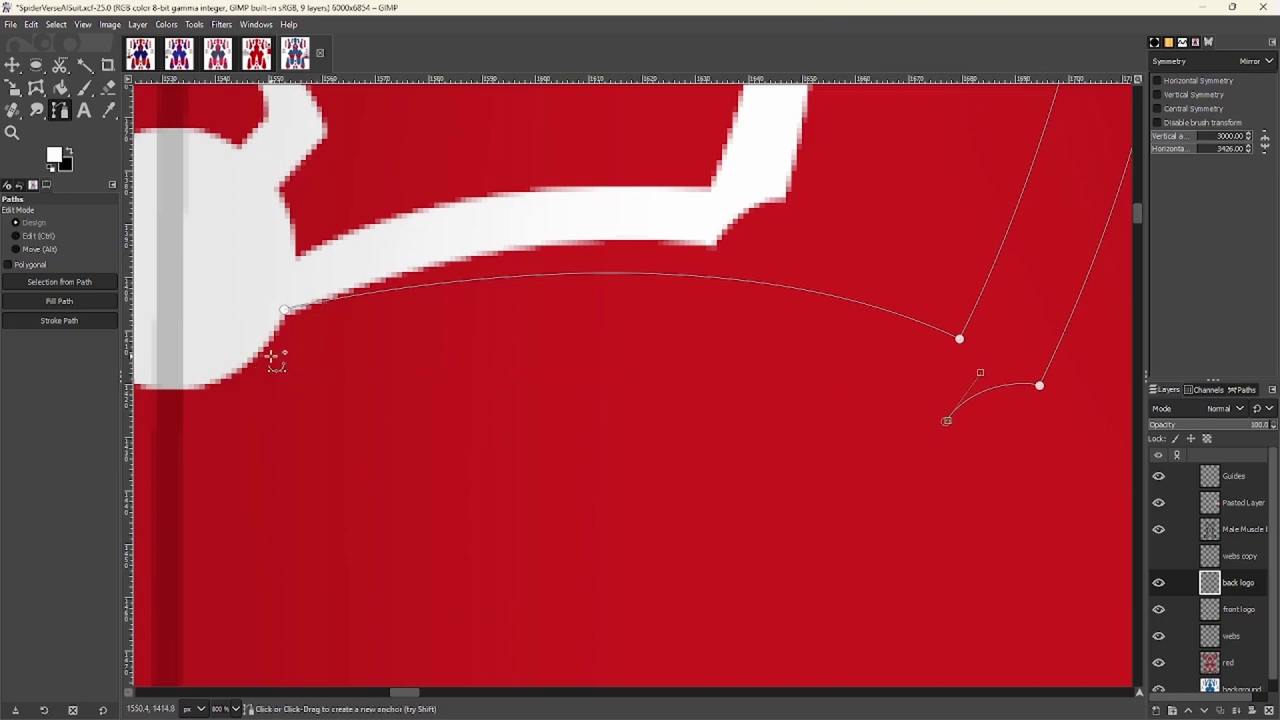
Close the second leg at the head, refine its anchors, and render it white
left_click_drag(271, 358, 629, 250)
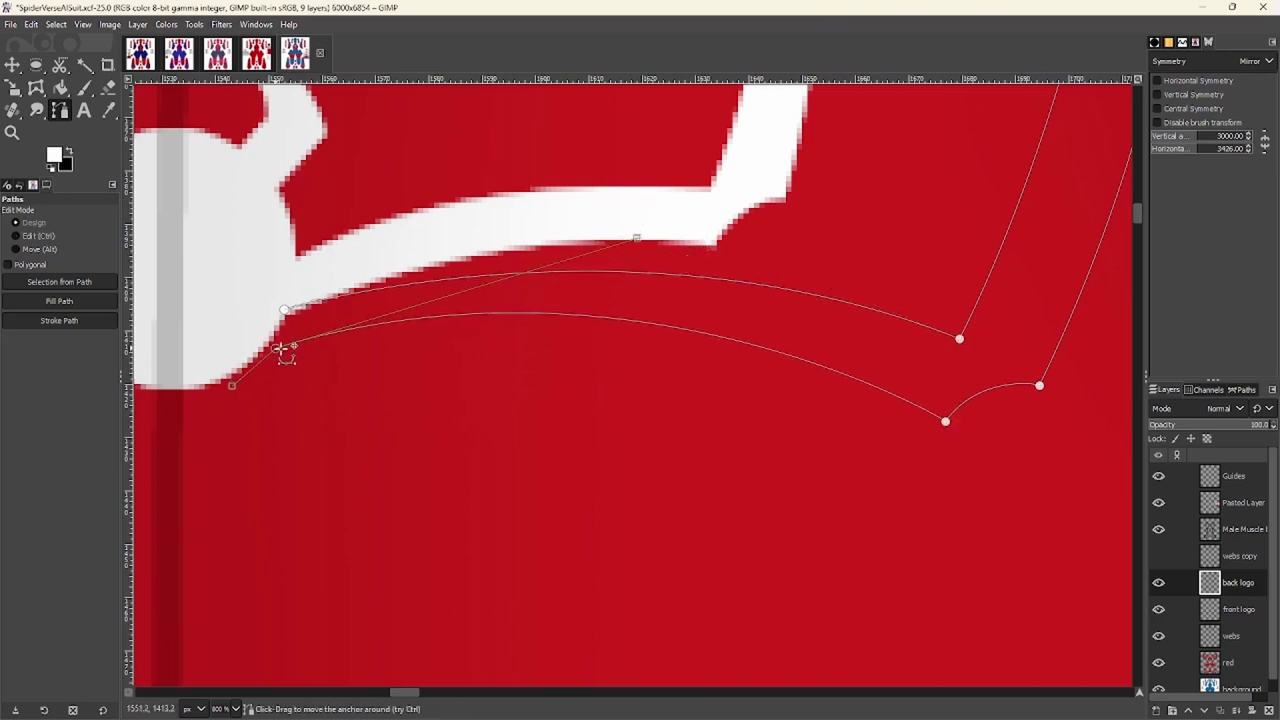
right_click(950, 428)
left_click(423, 378)
left_click_drag(946, 421, 957, 400)
left_click_drag(1039, 385, 1027, 371)
scroll(734, 457, "down", 3)
scroll(700, 395, "up", 2)
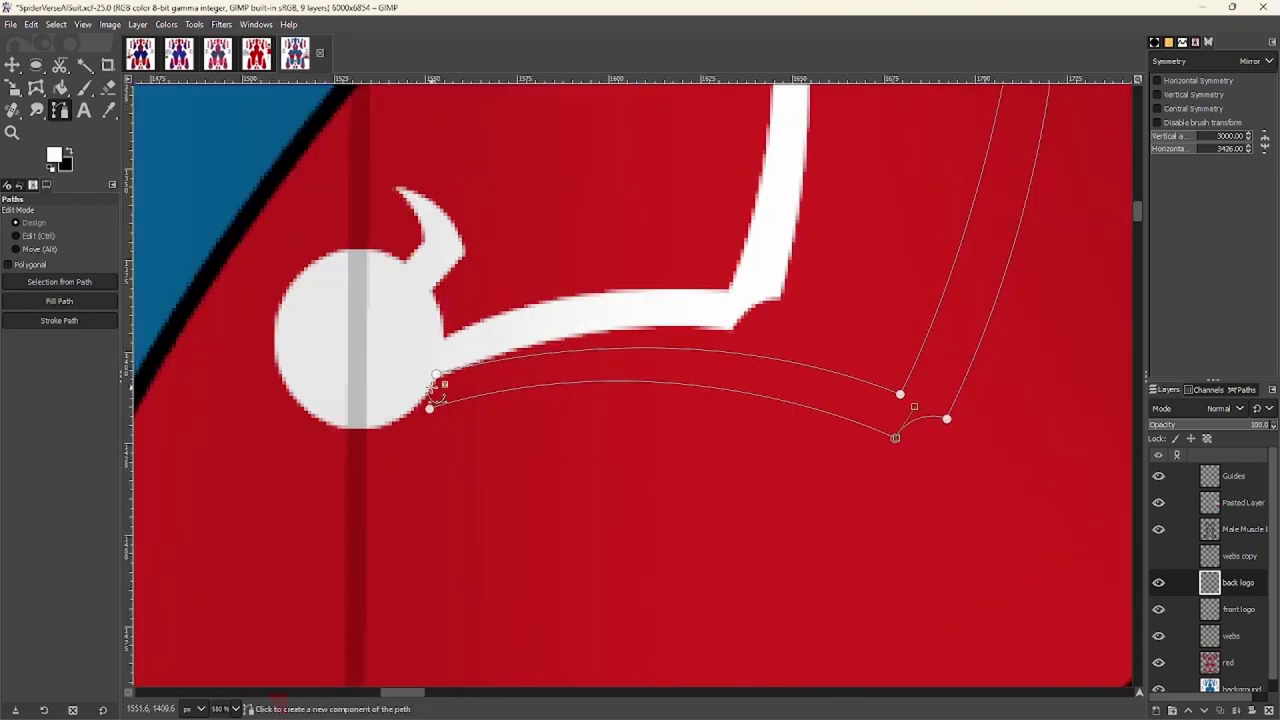
scroll(447, 385, "down", 2)
right_click(468, 378)
left_click(623, 423)
Begin the third leg outline below the others, extending it toward the seam
scroll(568, 455, "left", 1)
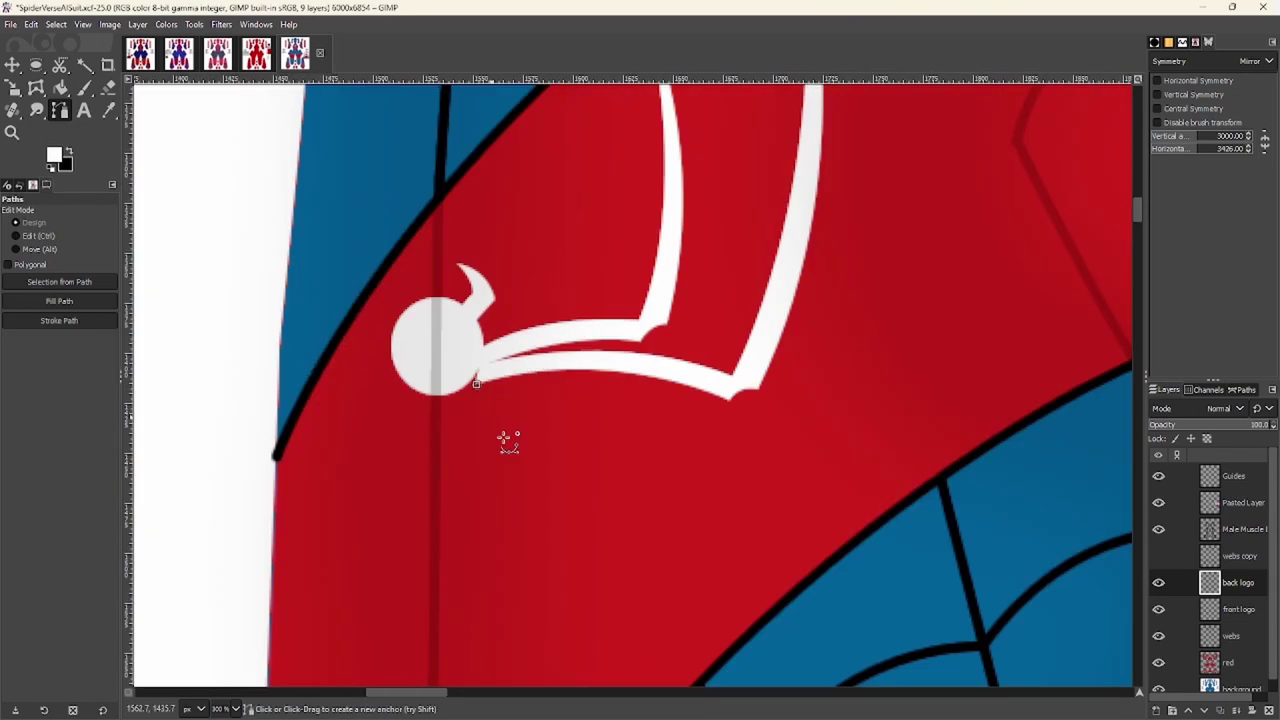
scroll(506, 440, "up", 1)
left_click_drag(621, 362, 762, 344)
scroll(322, 314, "up", 1)
left_click(285, 317)
scroll(780, 421, "up", 1)
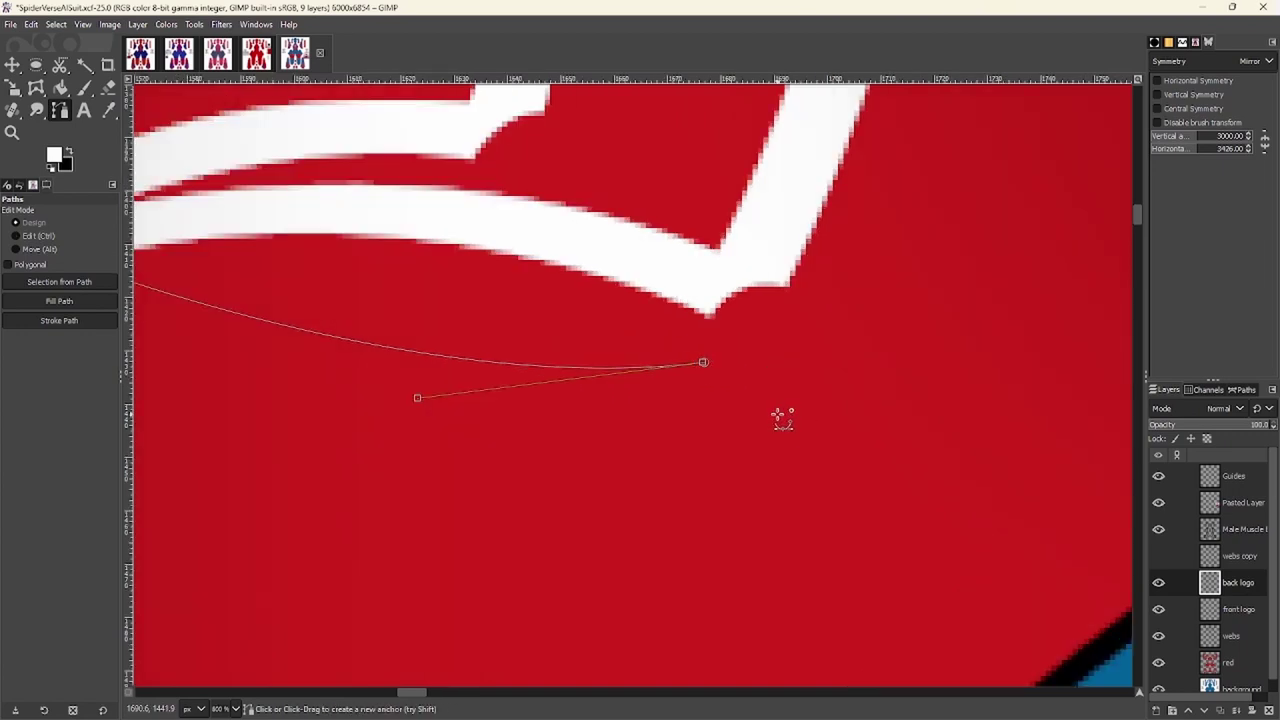
scroll(780, 421, "down", 1)
left_click_drag(754, 477, 720, 543)
scroll(762, 312, "up", 1)
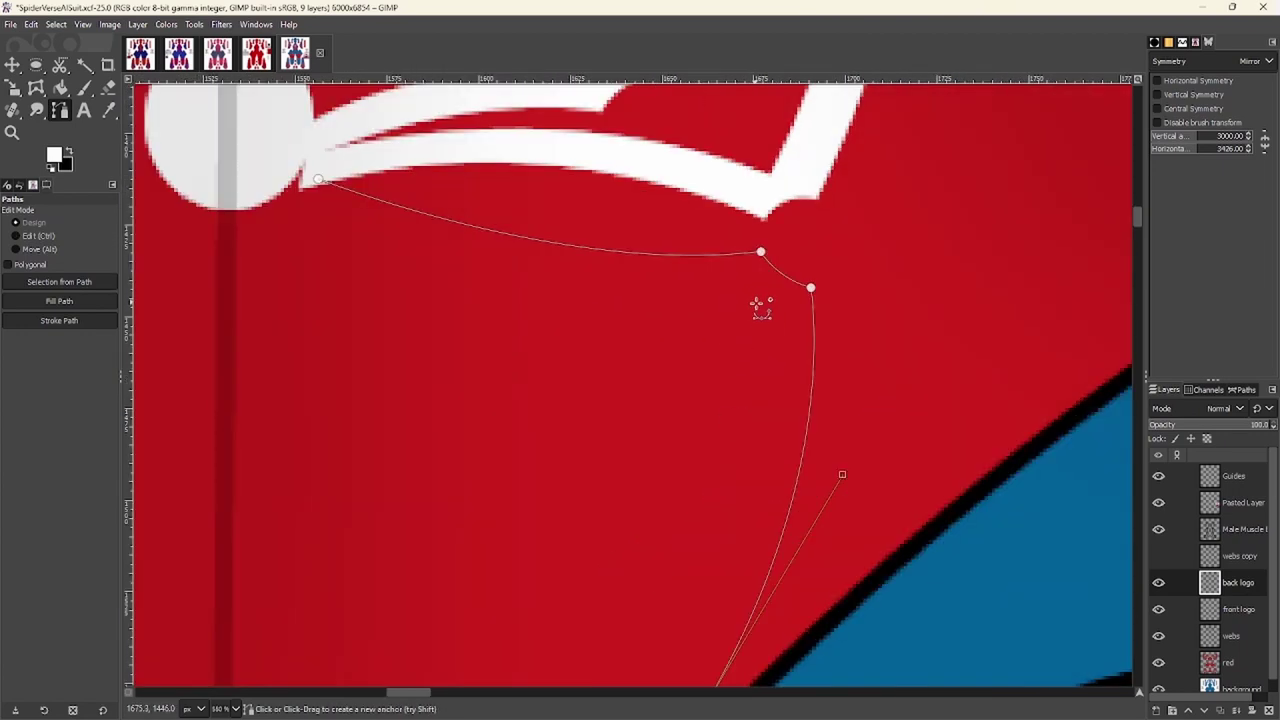
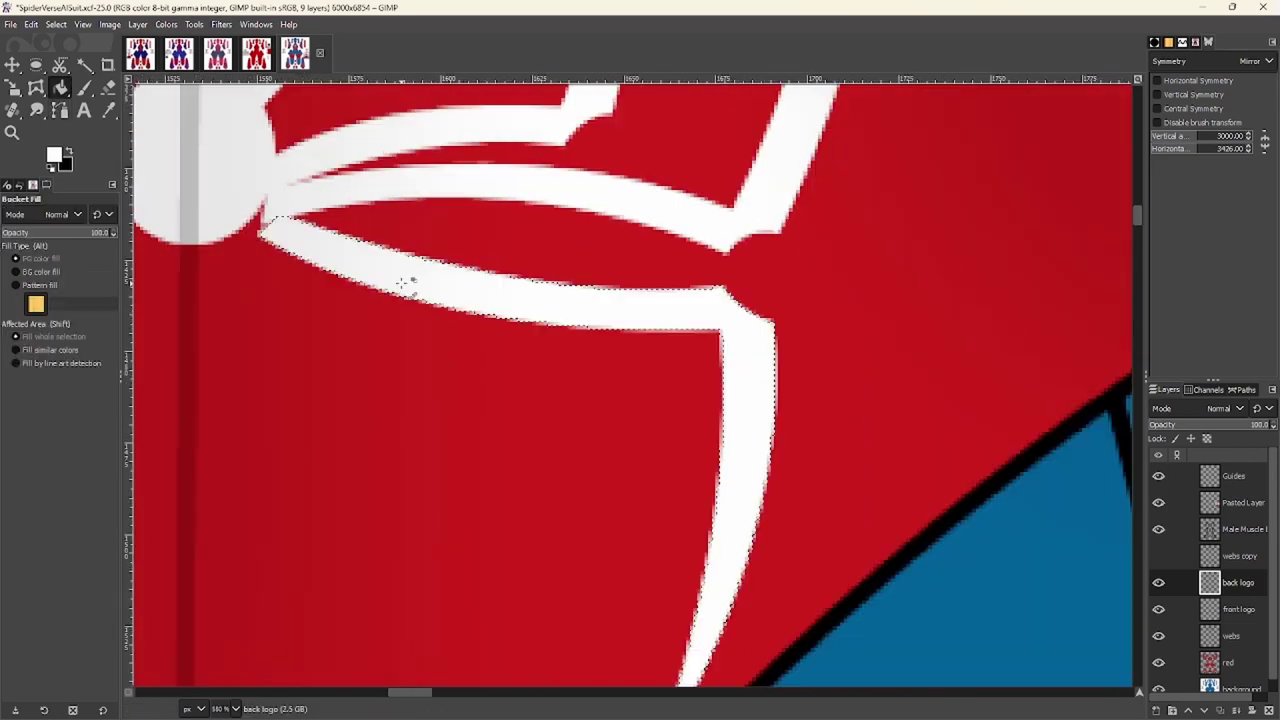
Trace a curved path outlining a new leg on the back spider emblem
right_click(401, 289)
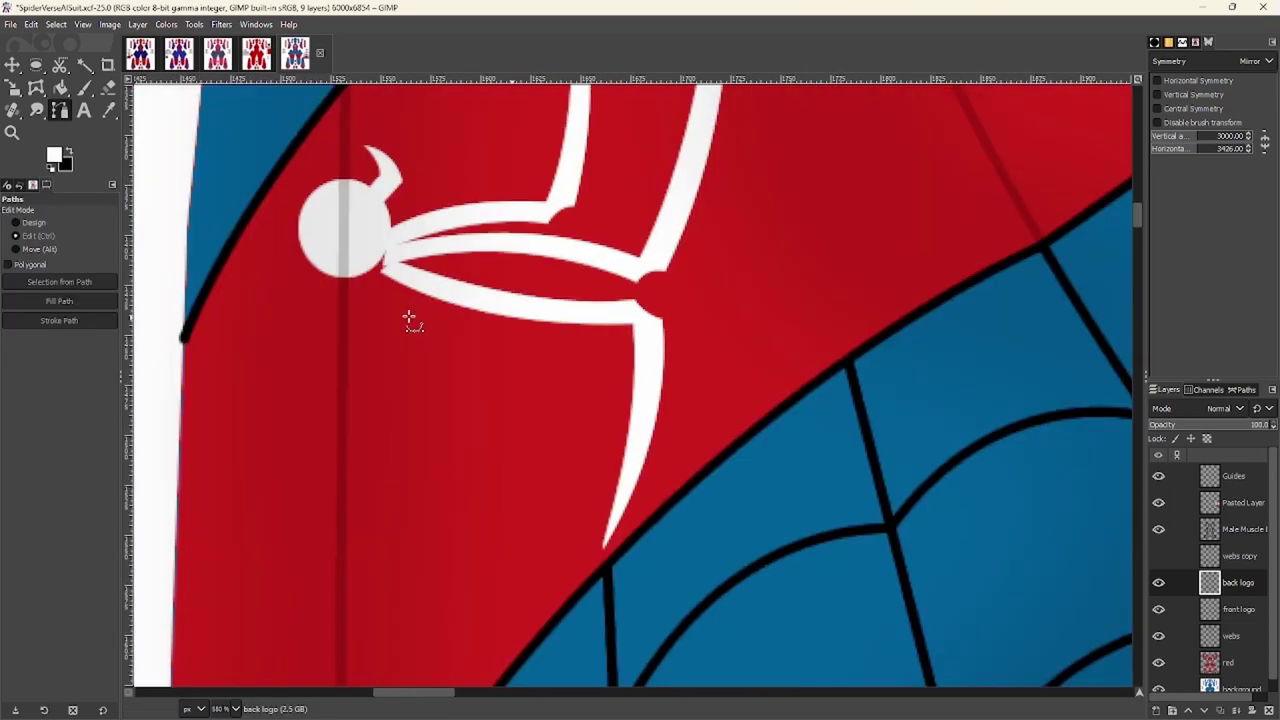
scroll(409, 320, "up", 3)
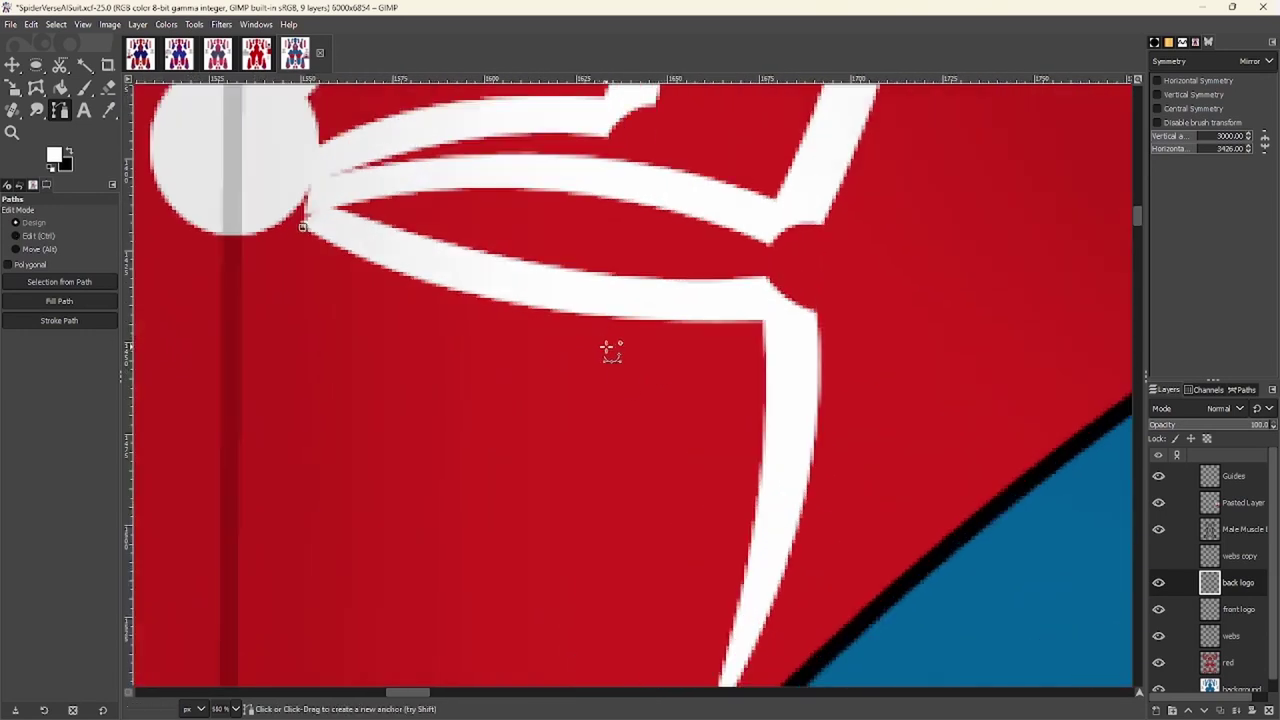
left_click_drag(603, 346, 760, 328)
scroll(668, 408, "down", 4)
scroll(563, 366, "up", 1)
scroll(591, 351, "up", 1)
scroll(569, 257, "up", 1)
scroll(545, 198, "up", 1)
scroll(545, 198, "down", 3)
scroll(554, 317, "up", 1)
scroll(543, 302, "up", 2)
scroll(640, 380, "down", 2)
scroll(365, 235, "up", 2)
left_click(365, 235)
scroll(364, 240, "down", 1)
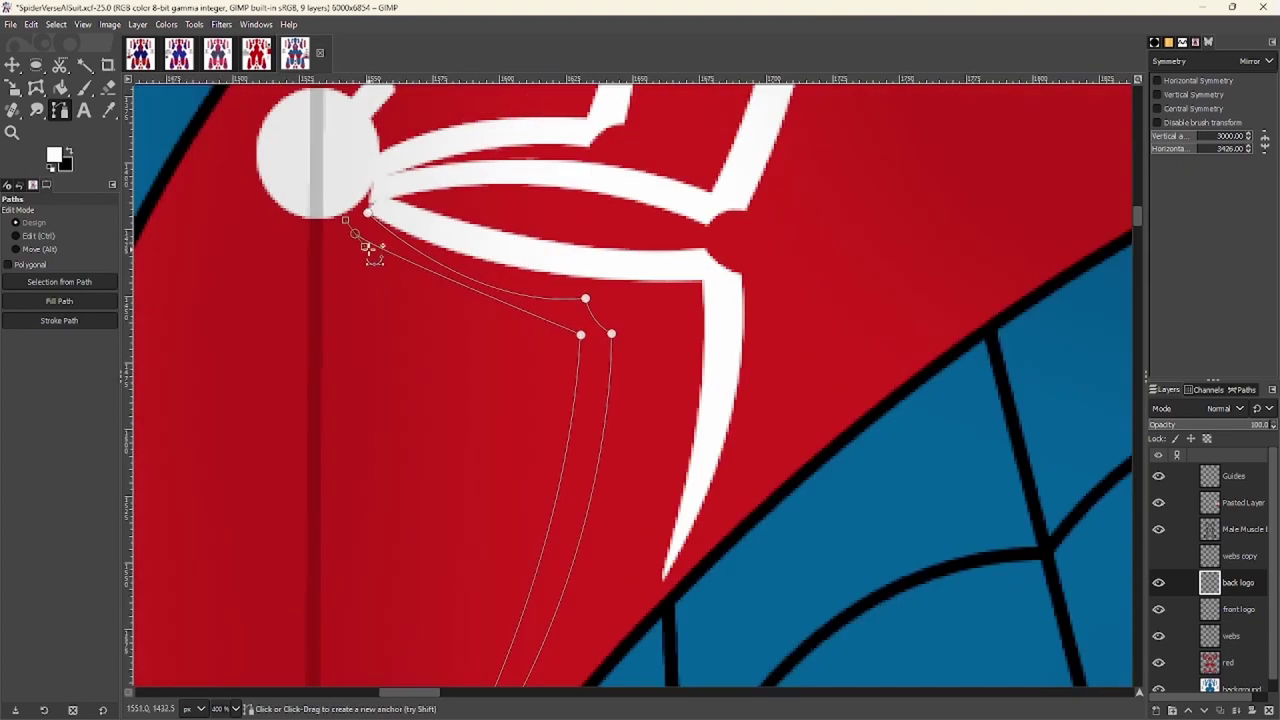
scroll(620, 333, "up", 1)
left_click(611, 333)
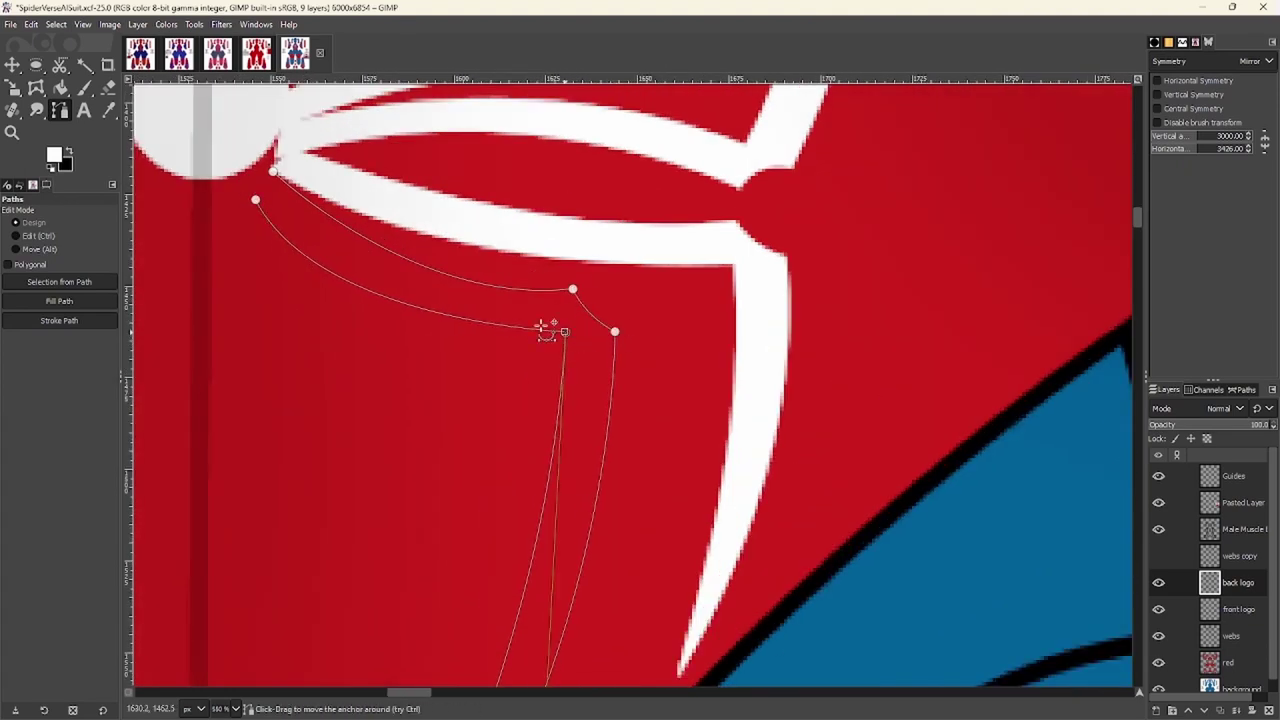
Turn the leg path into a selection, fill it white, and deselect
key("shift+v")
key("ctrl+comma")
key("ctrl+shift+a")
Start a new path along the next leg and refine its curves
scroll(370, 200, "up", 1)
scroll(370, 200, "left", 2)
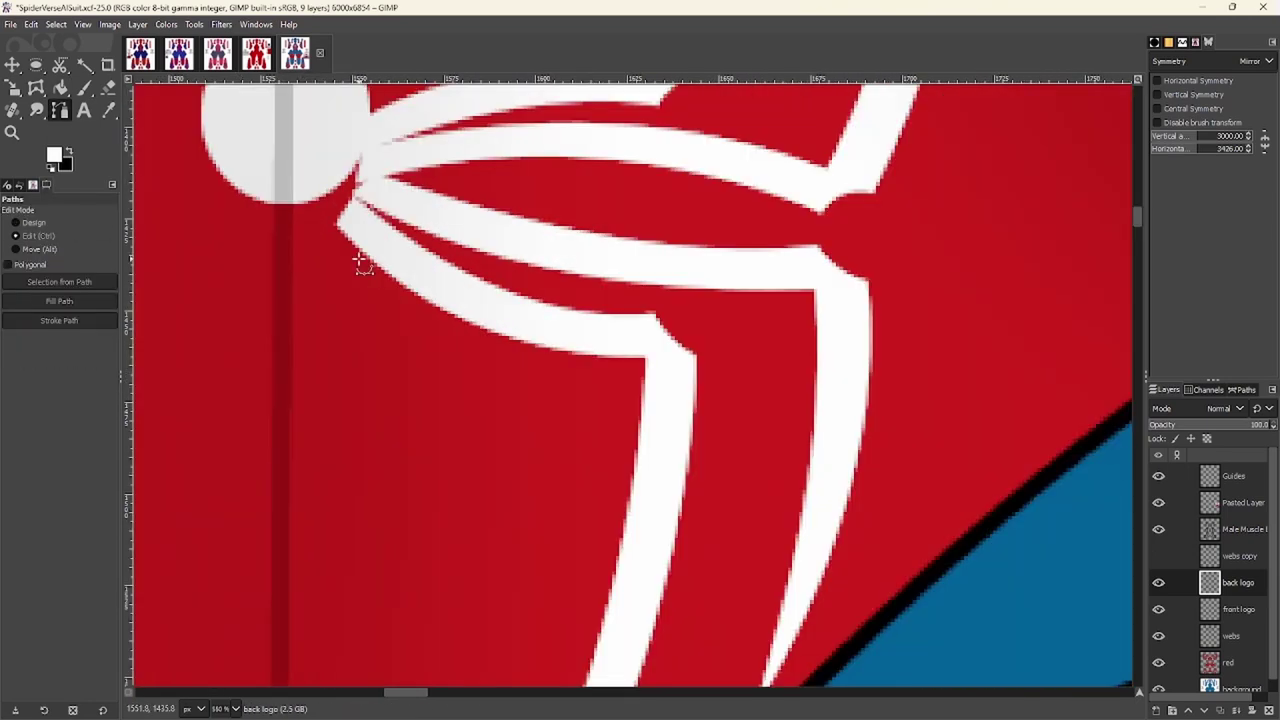
scroll(385, 168, "up", 1)
left_click(354, 121)
left_click_drag(349, 270, 307, 360)
scroll(360, 290, "down", 6)
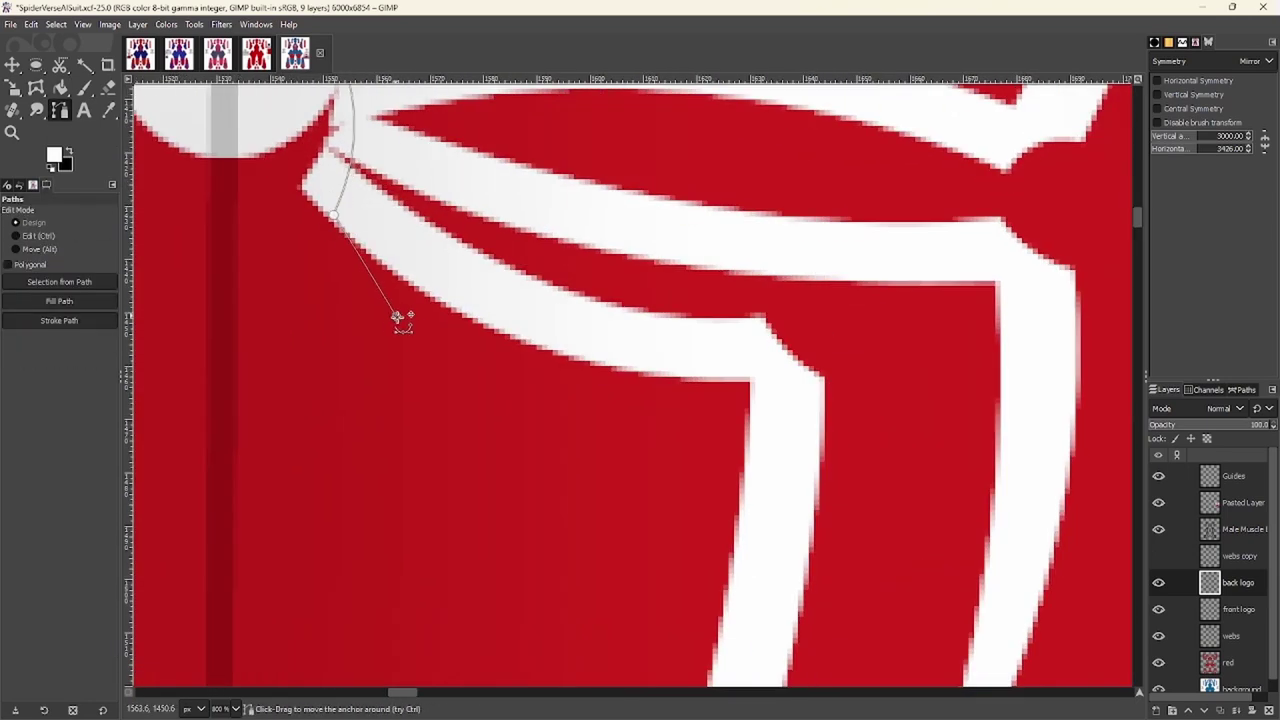
scroll(375, 340, "up", 2)
left_click_drag(345, 491, 345, 522)
left_click_drag(385, 330, 400, 290)
scroll(363, 177, "up", 3)
scroll(440, 251, "down", 3)
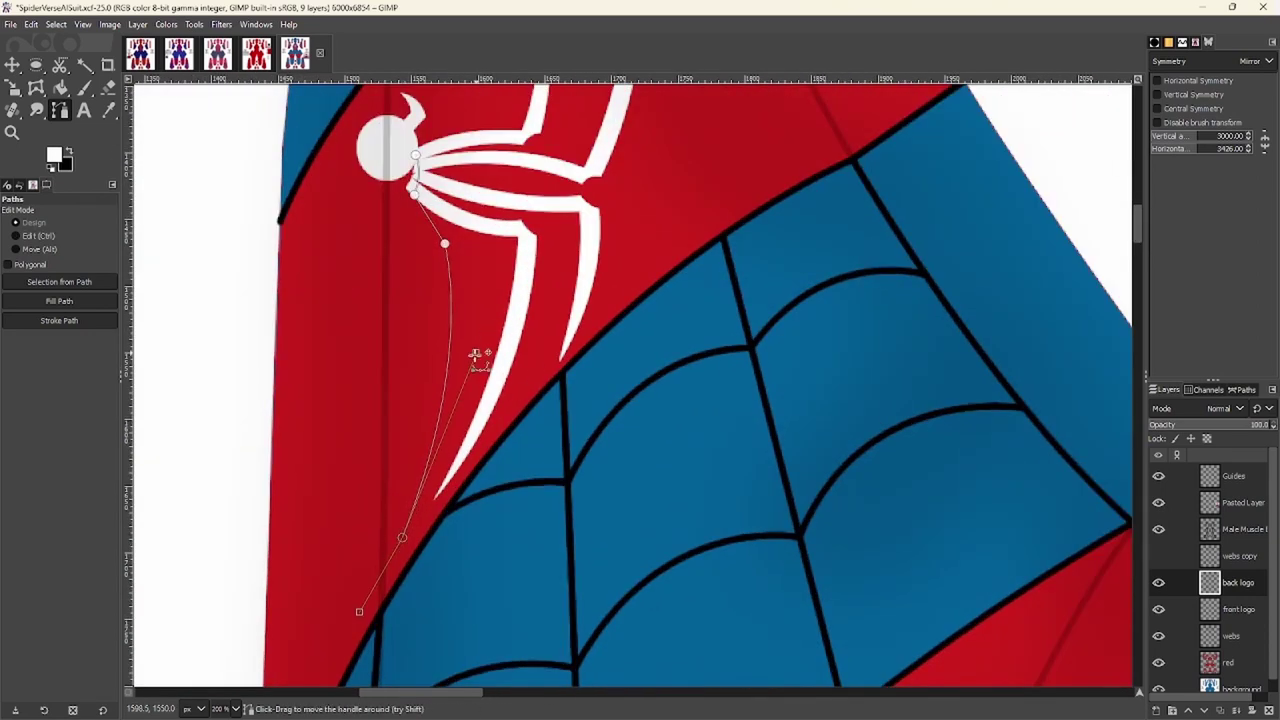
scroll(349, 590, "up", 2)
left_click_drag(363, 280, 363, 249)
scroll(363, 249, "down", 2)
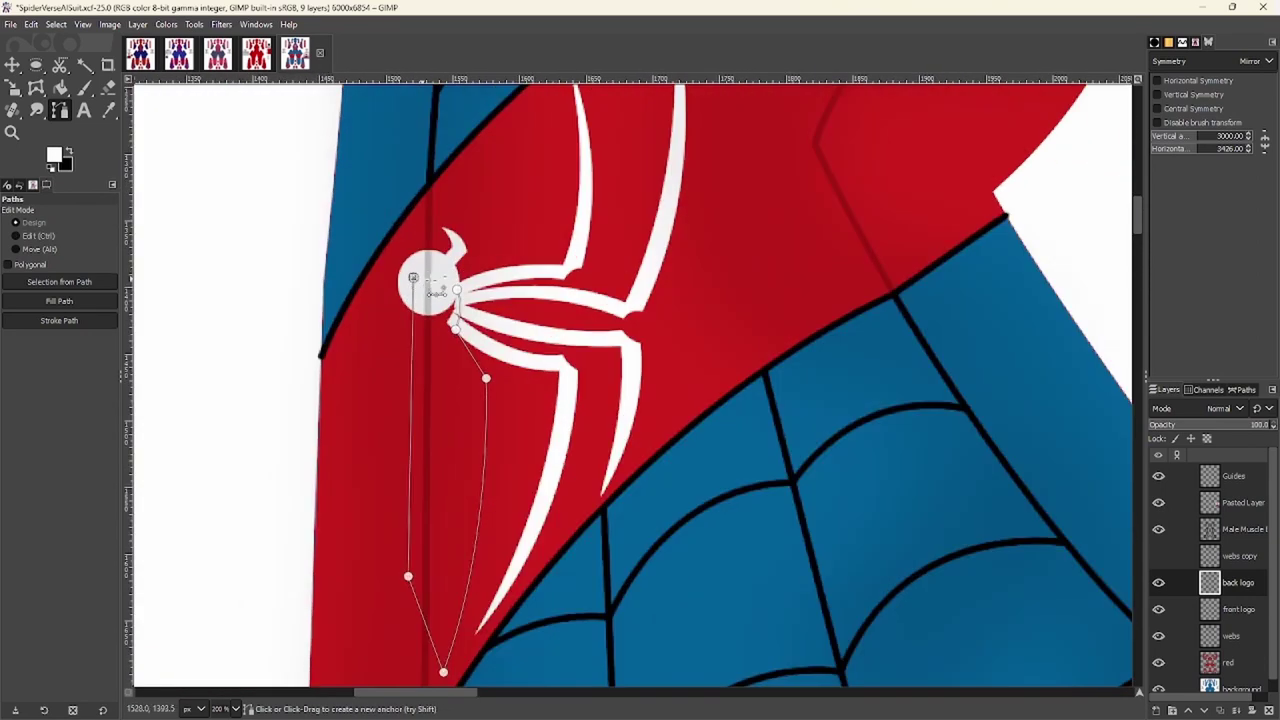
key("shift+b")
key("b")
scroll(430, 430, "down", 2)
scroll(430, 450, "up", 6)
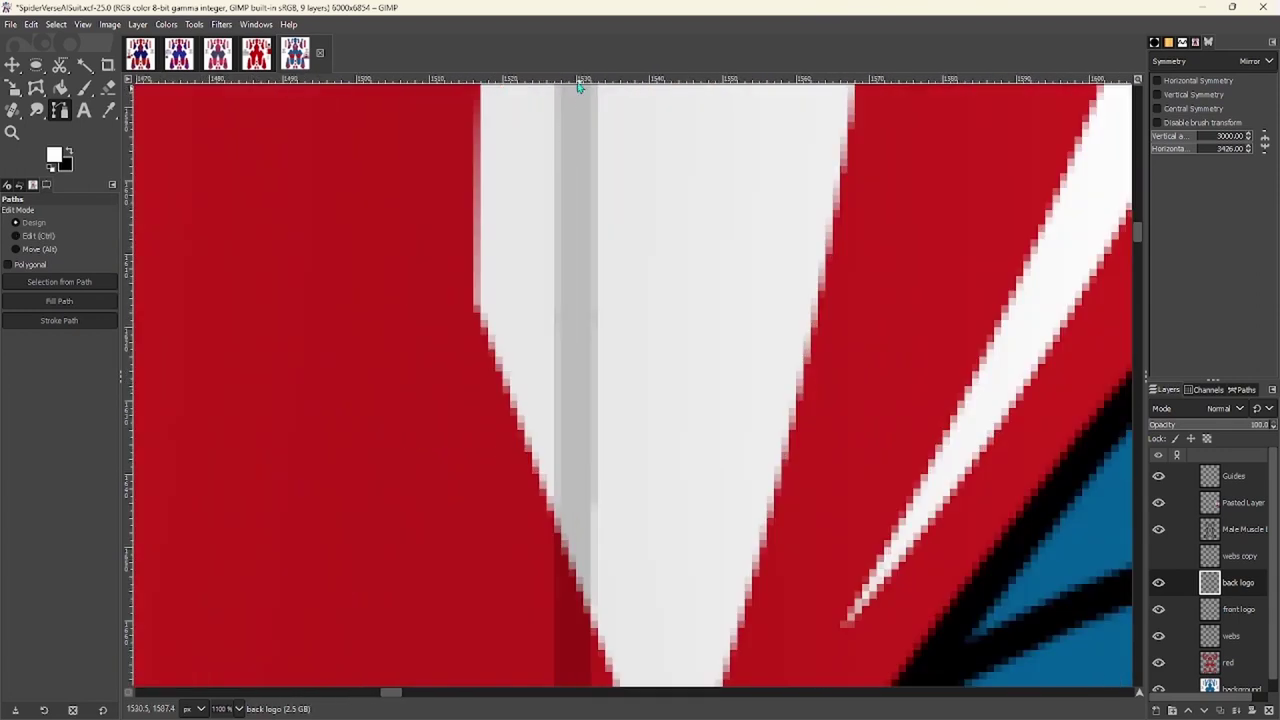
Drag a horizontal guide from the top ruler through the emblem's head
left_click_drag(580, 78, 313, 236)
scroll(614, 564, "down", 3)
scroll(591, 423, "down", 5)
scroll(591, 420, "up", 3)
scroll(450, 330, "down", 1)
scroll(520, 214, "down", 3)
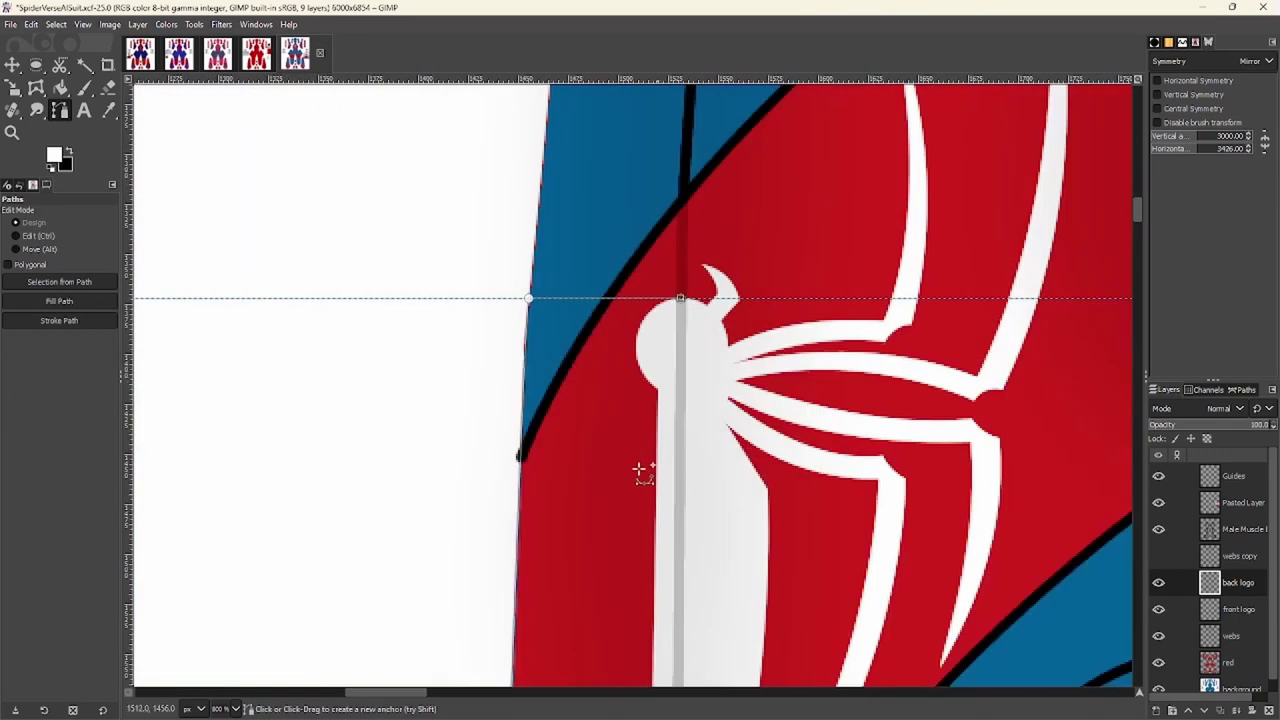
Move the back logo layer above the muscle layer
scroll(594, 514, "up", 3)
scroll(594, 514, "down", 3)
key("shift+b")
right_click(551, 437)
key("Escape")
key("b")
scroll(380, 411, "down", 5)
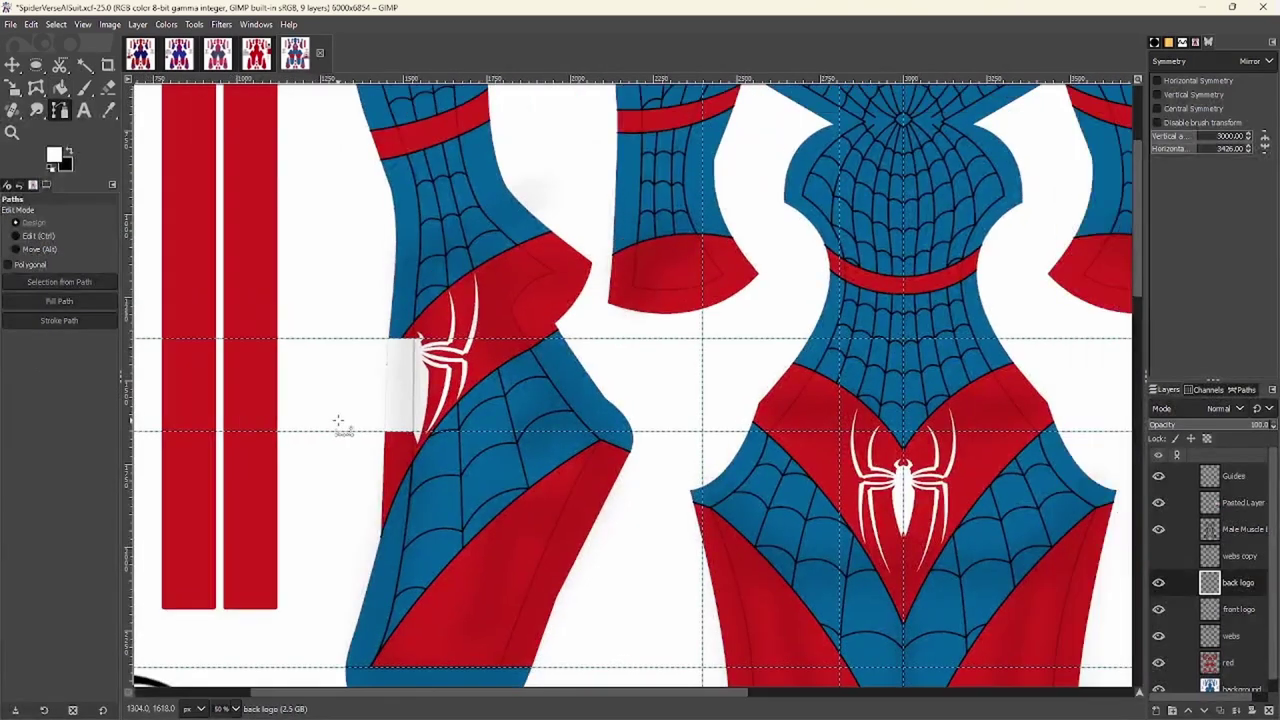
left_click_drag(1232, 582, 1232, 516)
Duplicate the back logo layer, flip it horizontally, and merge it down
left_click(1220, 710)
right_click(346, 366)
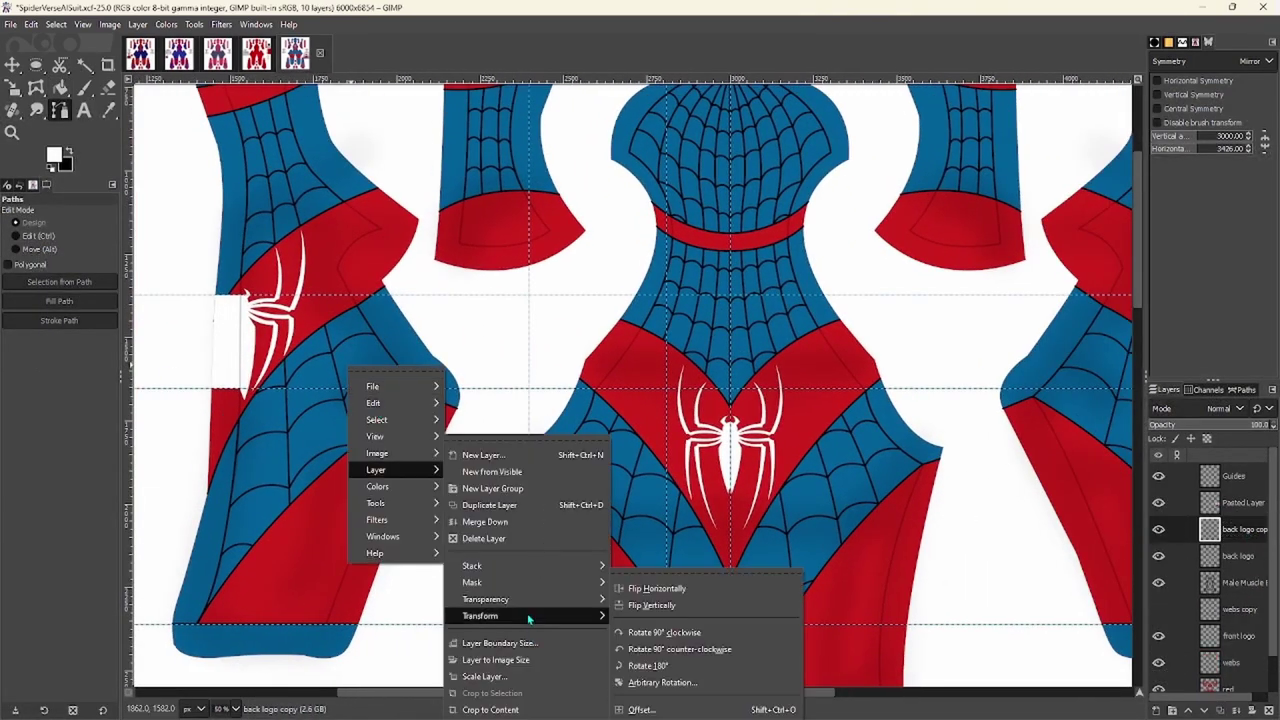
left_click(660, 584)
scroll(668, 487, "right", 4)
scroll(668, 487, "left", 4)
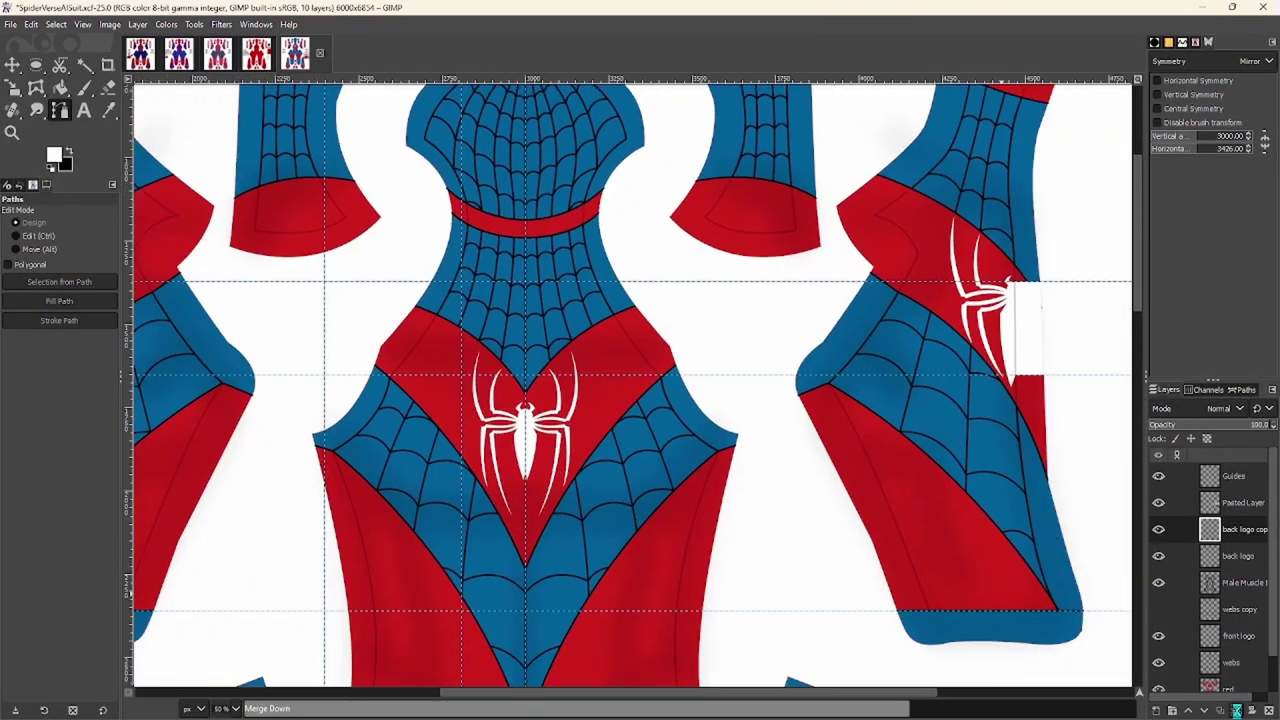
left_click(1237, 711)
scroll(980, 434, "left", 4)
scroll(980, 434, "down", 1)
key("m")
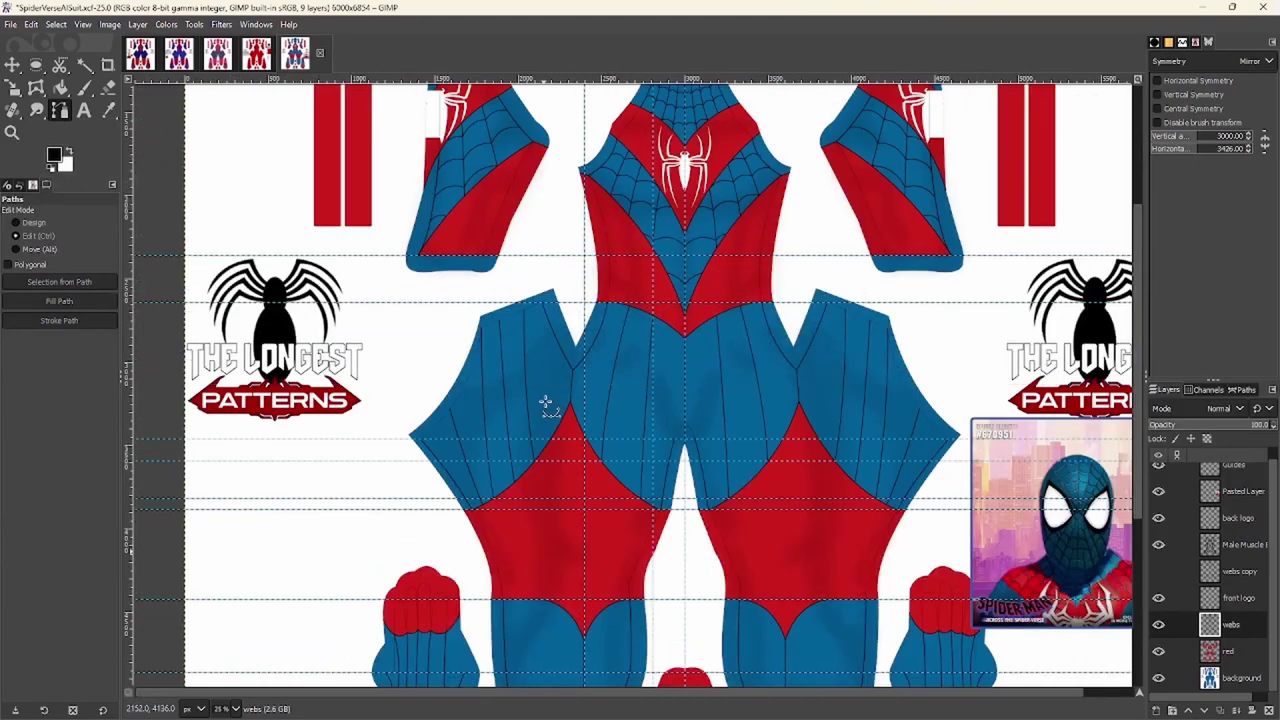
Begin a Bezier arc path at the blue panel's tip, curving to the next web line
scroll(543, 323, "up", 2)
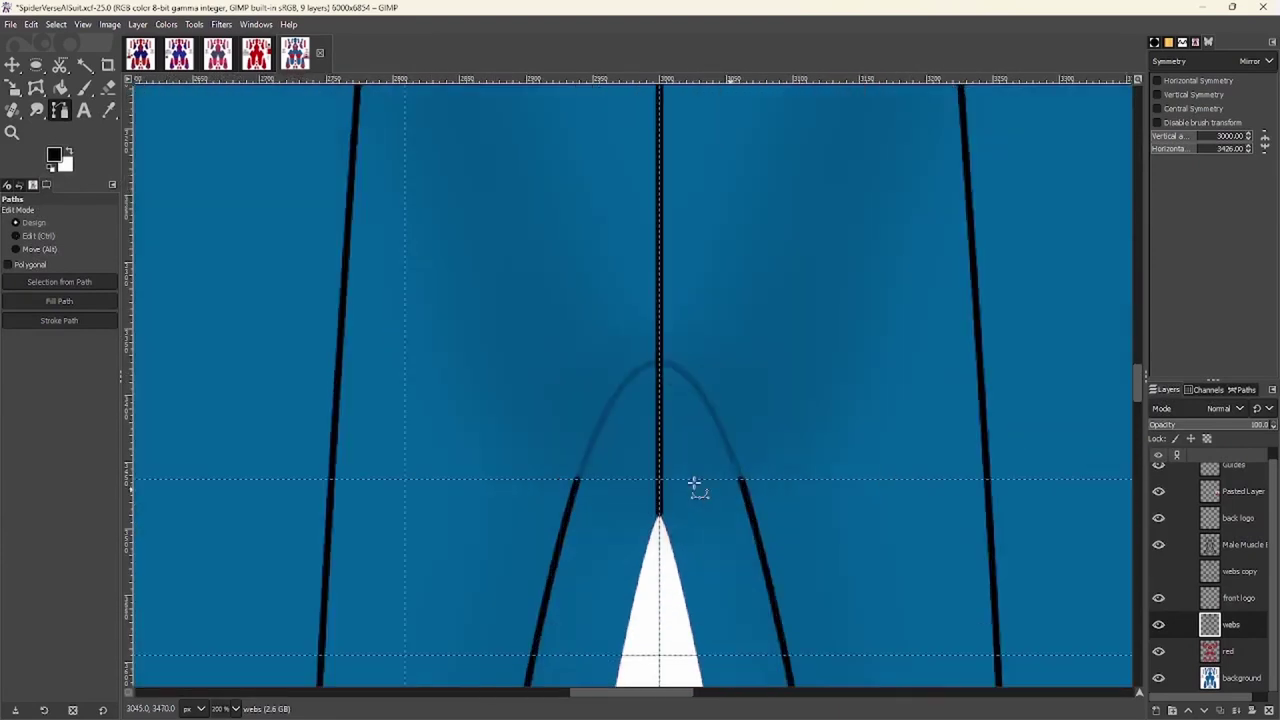
scroll(694, 486, "down", 1)
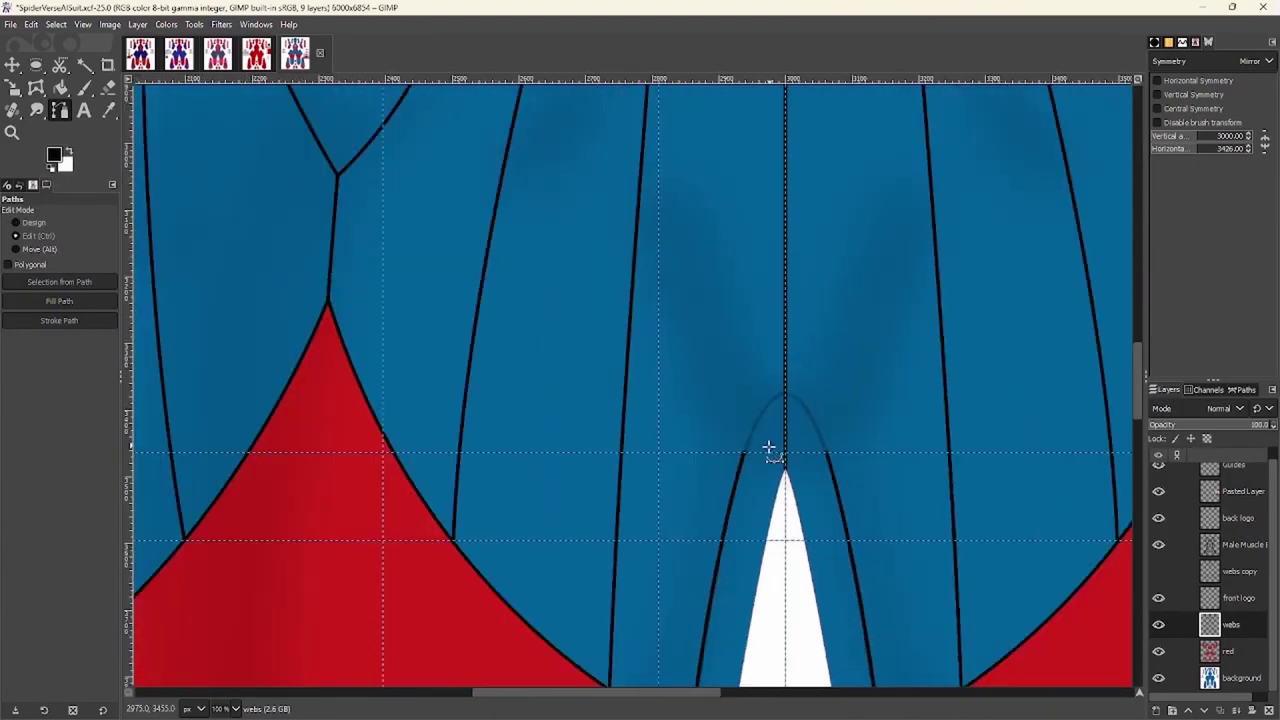
scroll(766, 429, "down", 1)
scroll(686, 171, "up", 5)
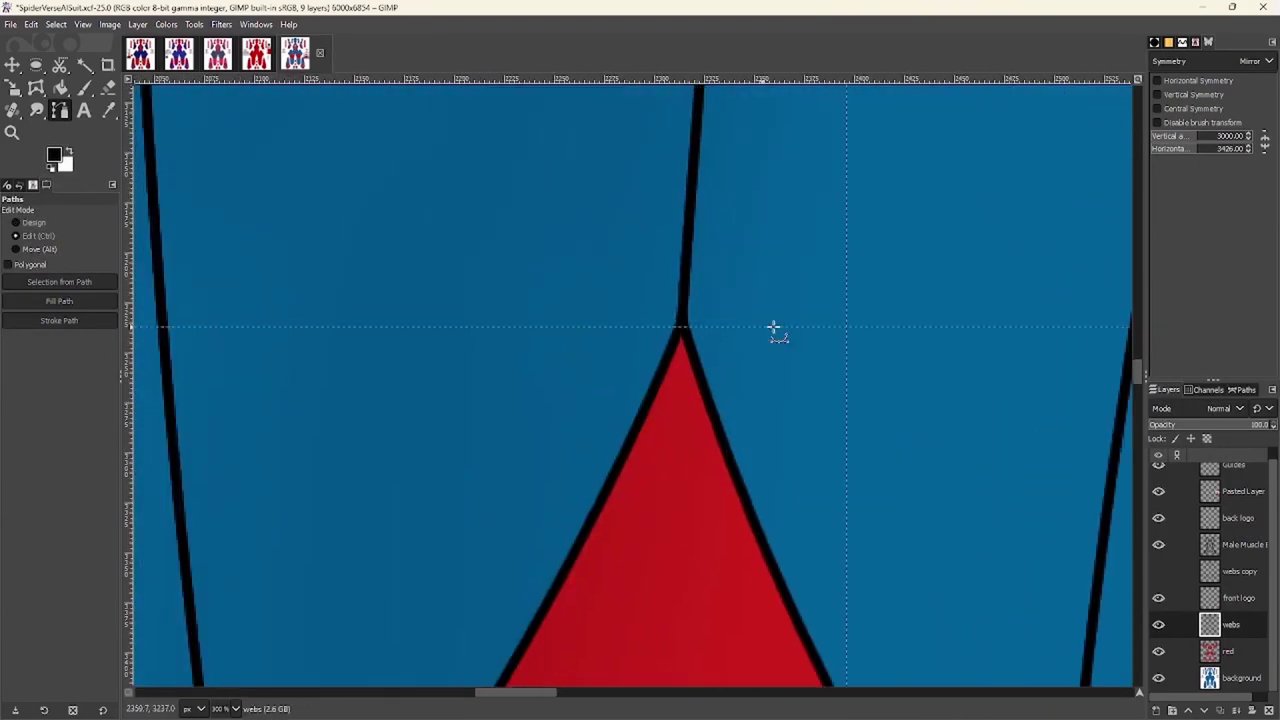
scroll(652, 364, "down", 4)
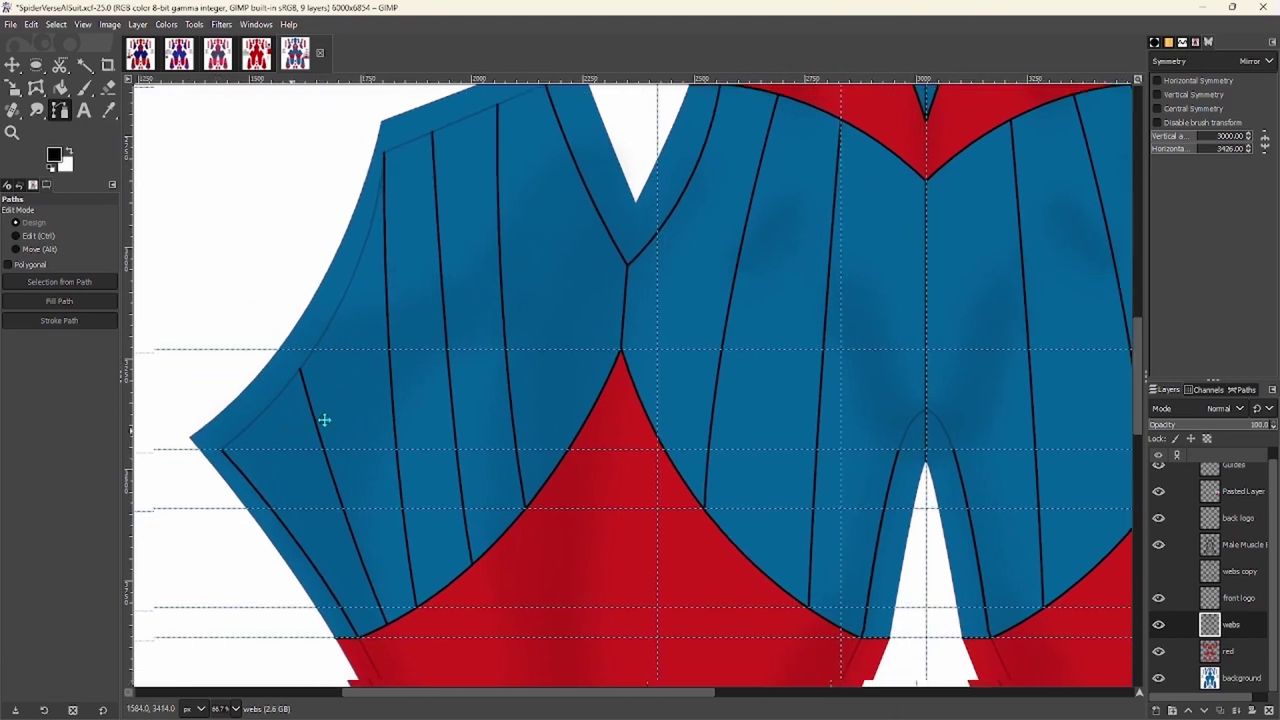
scroll(394, 451, "up", 4)
left_click(394, 451)
scroll(391, 423, "down", 2)
scroll(391, 430, "up", 2)
left_click_drag(490, 466, 530, 529)
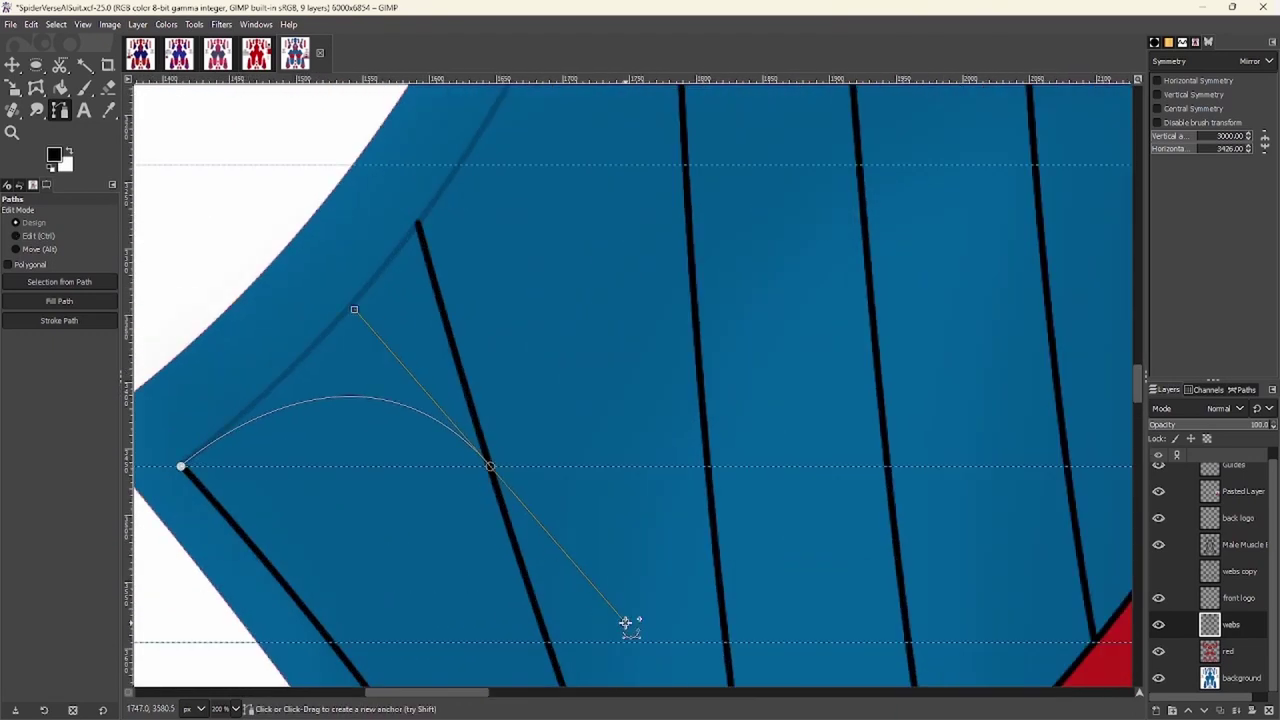
scroll(460, 360, "down", 1)
scroll(571, 410, "right", 2)
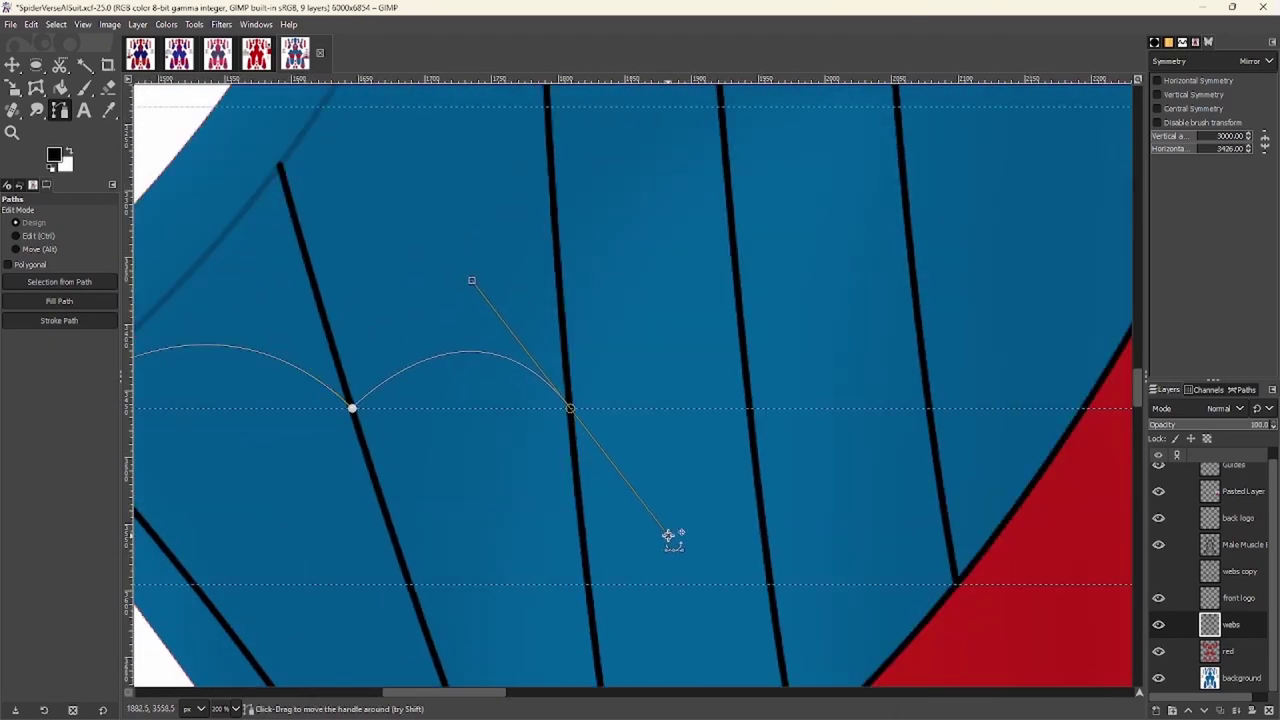
scroll(718, 424, "up", 1)
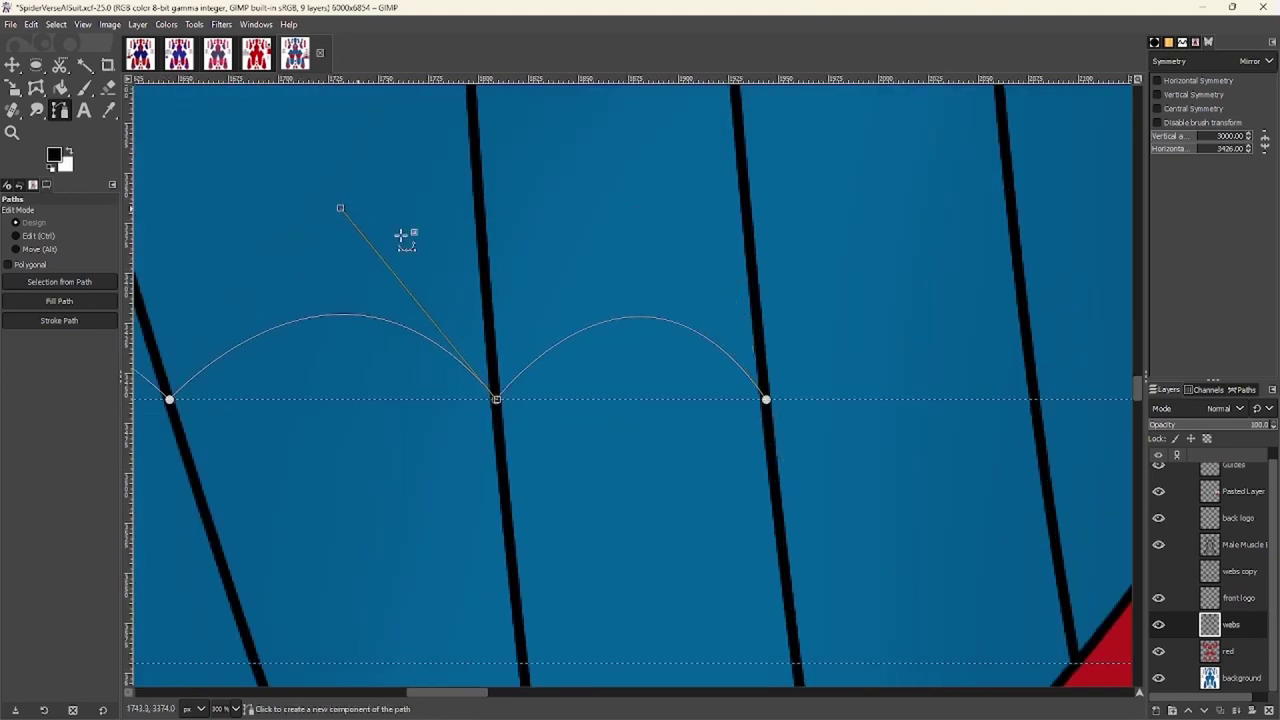
Extend the path with more arcs between the vertical web lines to the right
left_click(765, 399)
scroll(710, 340, "right", 5)
scroll(600, 300, "left", 4)
scroll(625, 380, "right", 5)
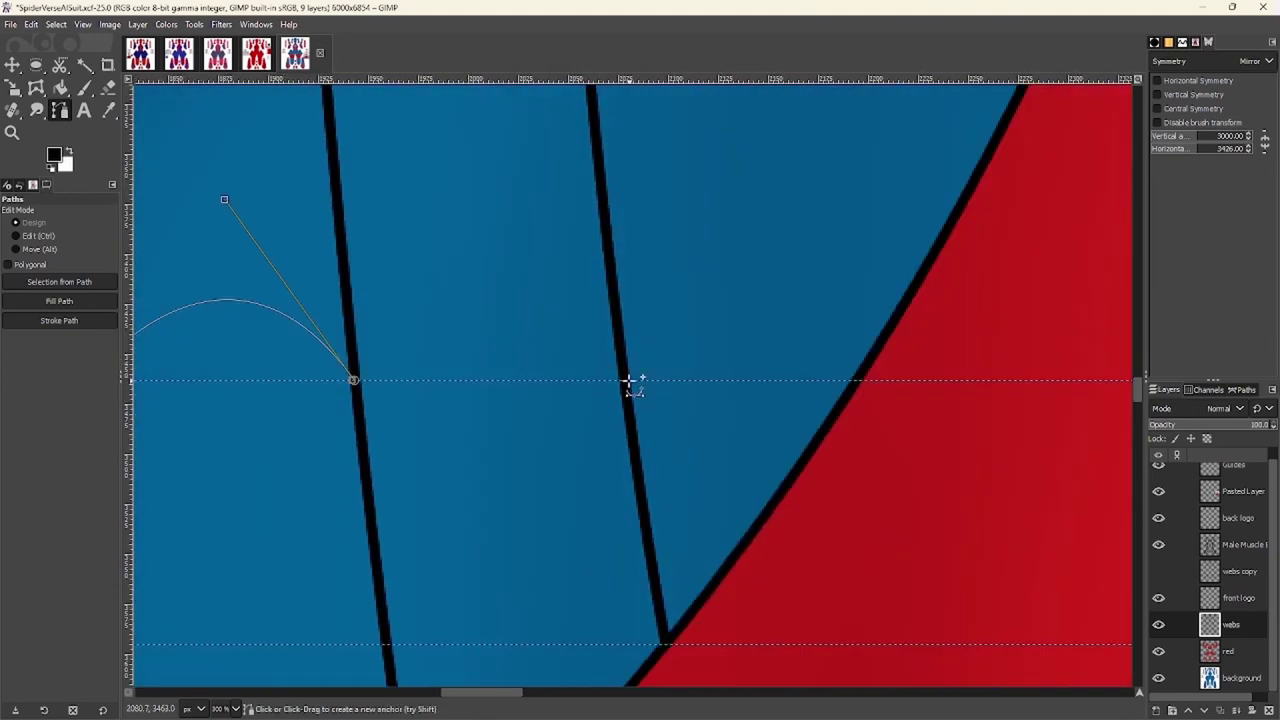
left_click_drag(737, 564, 769, 552)
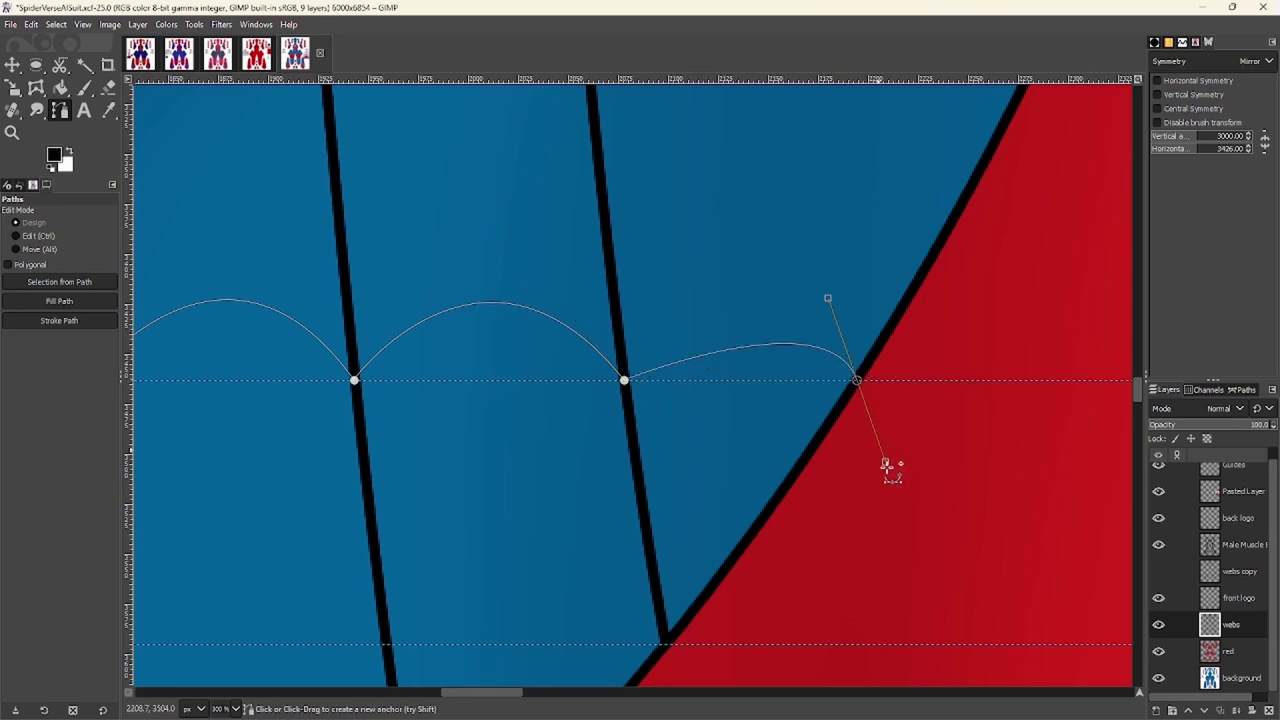
scroll(857, 381, "right", 10)
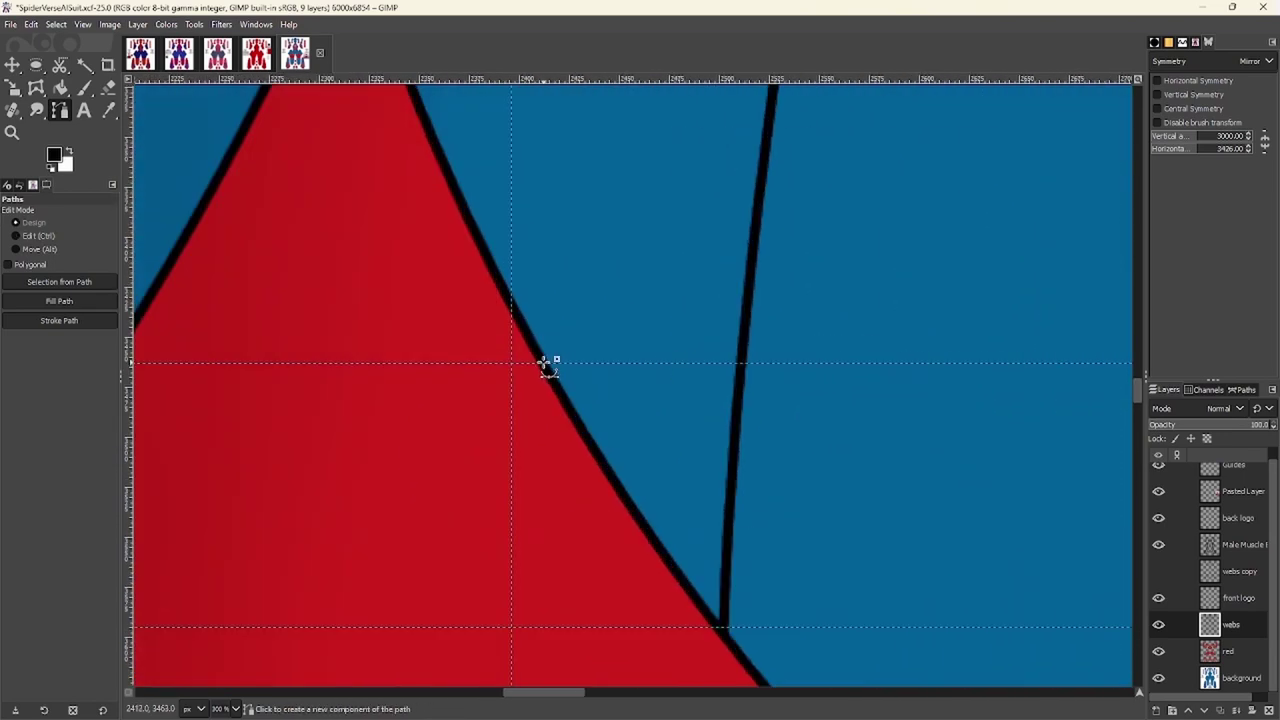
scroll(737, 368, "right", 5)
left_click_drag(728, 369, 975, 520)
scroll(841, 369, "right", 4)
left_click_drag(835, 383, 1011, 568)
Stroke the arc path in black, then shape further arcs along the guide
left_click(59, 320)
scroll(557, 414, "down", 3)
scroll(191, 403, "up", 3)
scroll(417, 351, "left", 3)
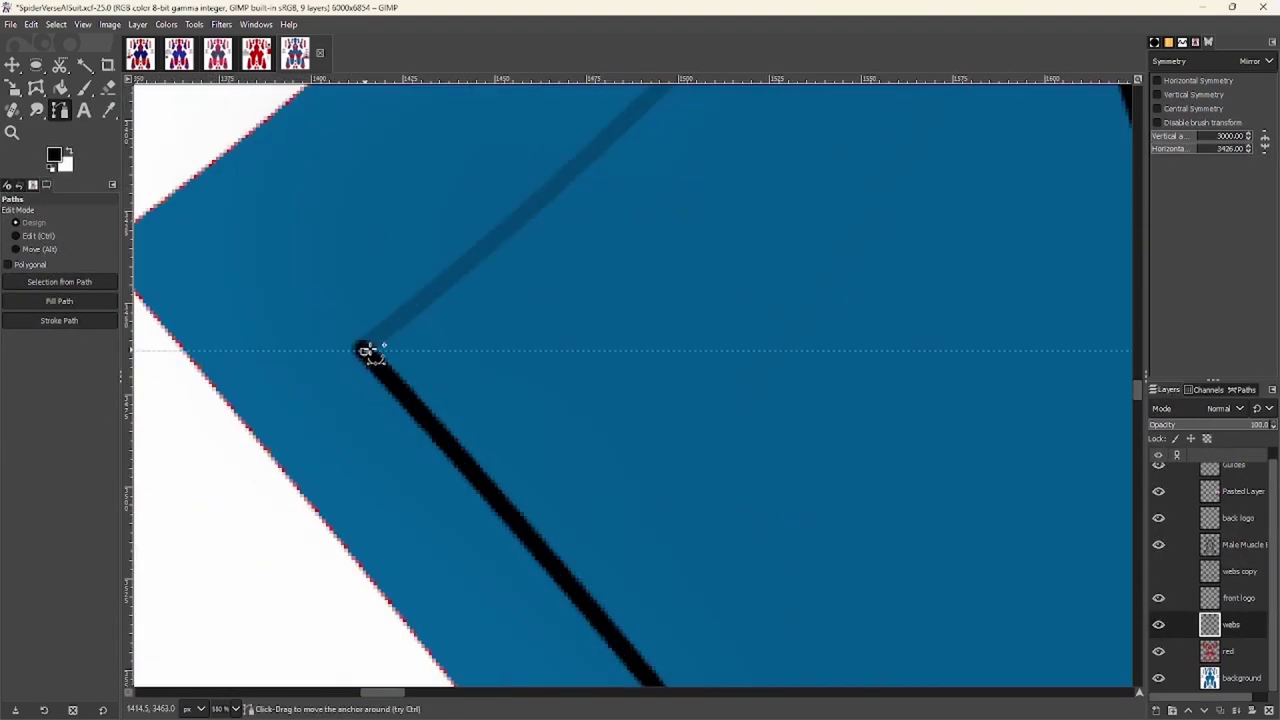
scroll(694, 355, "right", 2)
left_click_drag(885, 535, 708, 351)
scroll(845, 373, "right", 2)
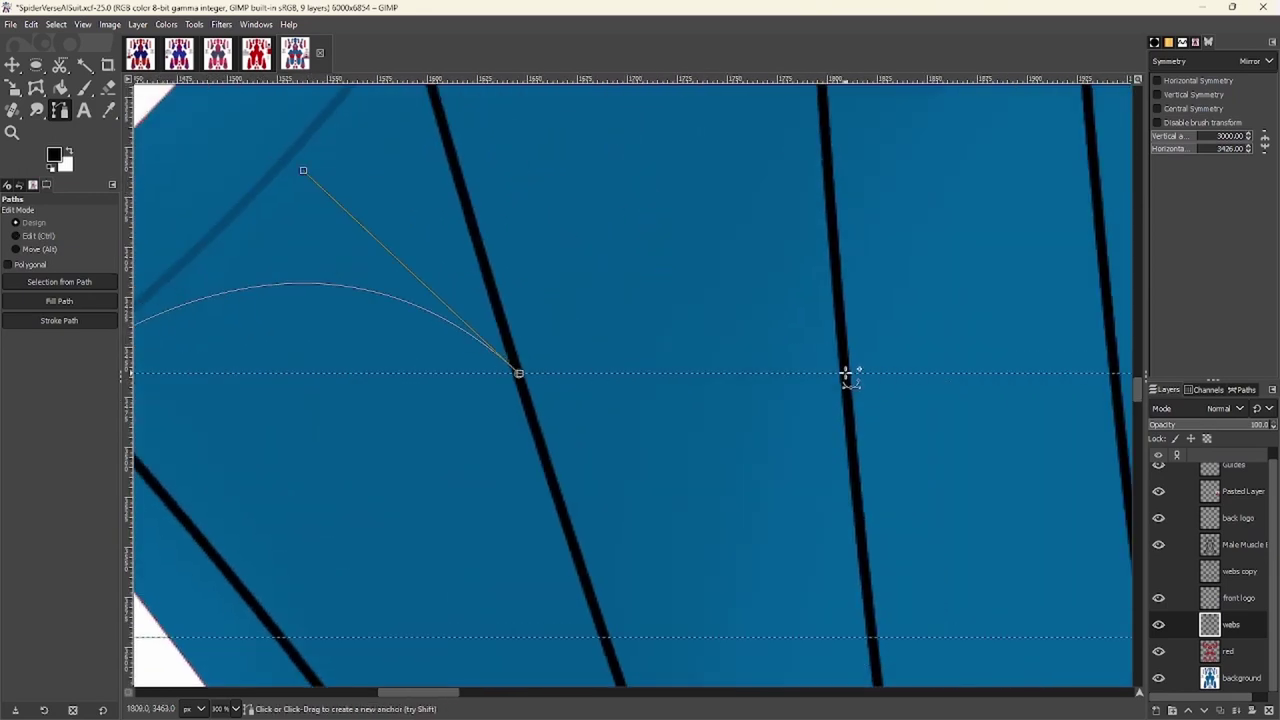
left_click_drag(1030, 566, 1011, 557)
scroll(507, 402, "right", 4)
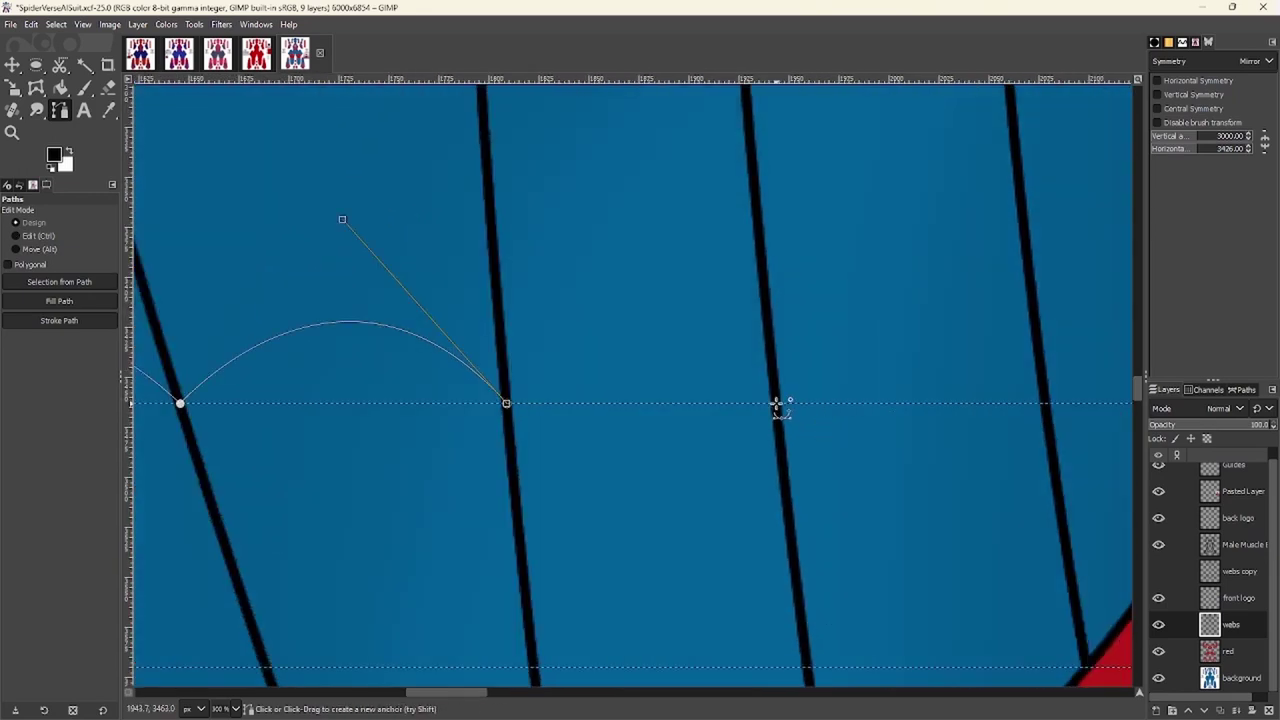
left_click_drag(916, 594, 905, 582)
scroll(449, 414, "right", 4)
left_click_drag(720, 415, 745, 474)
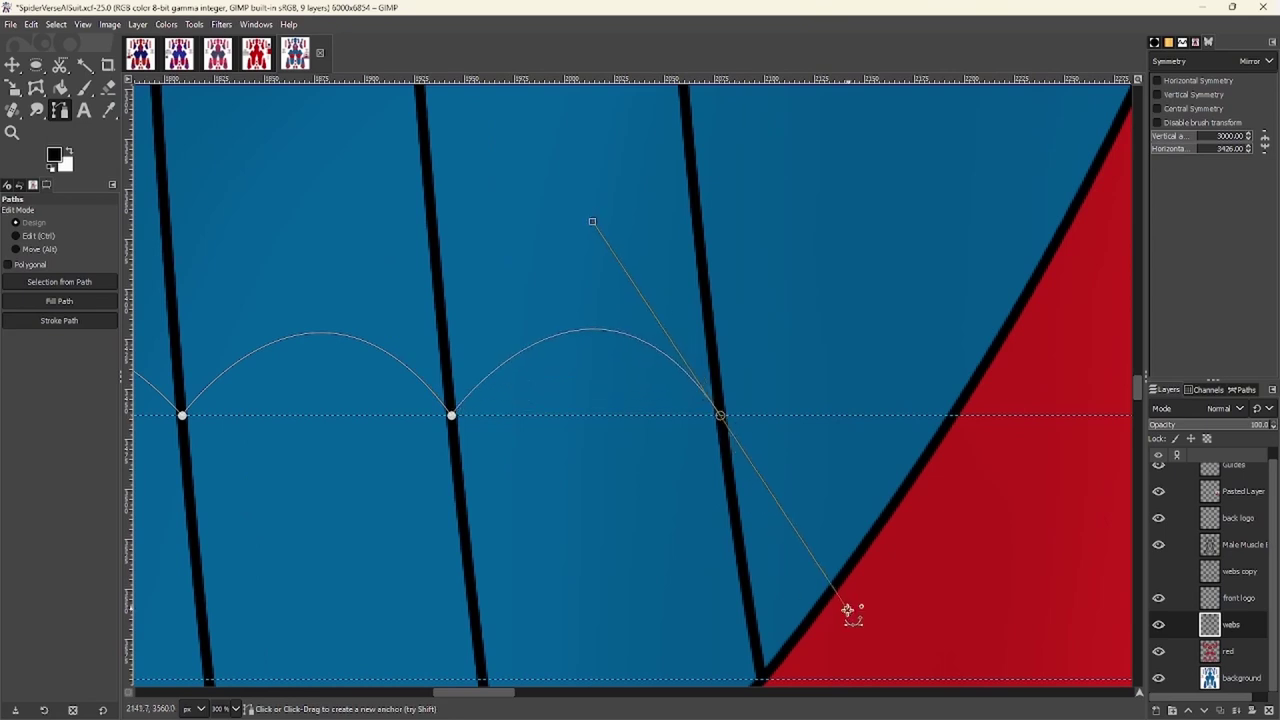
scroll(605, 407, "right", 4)
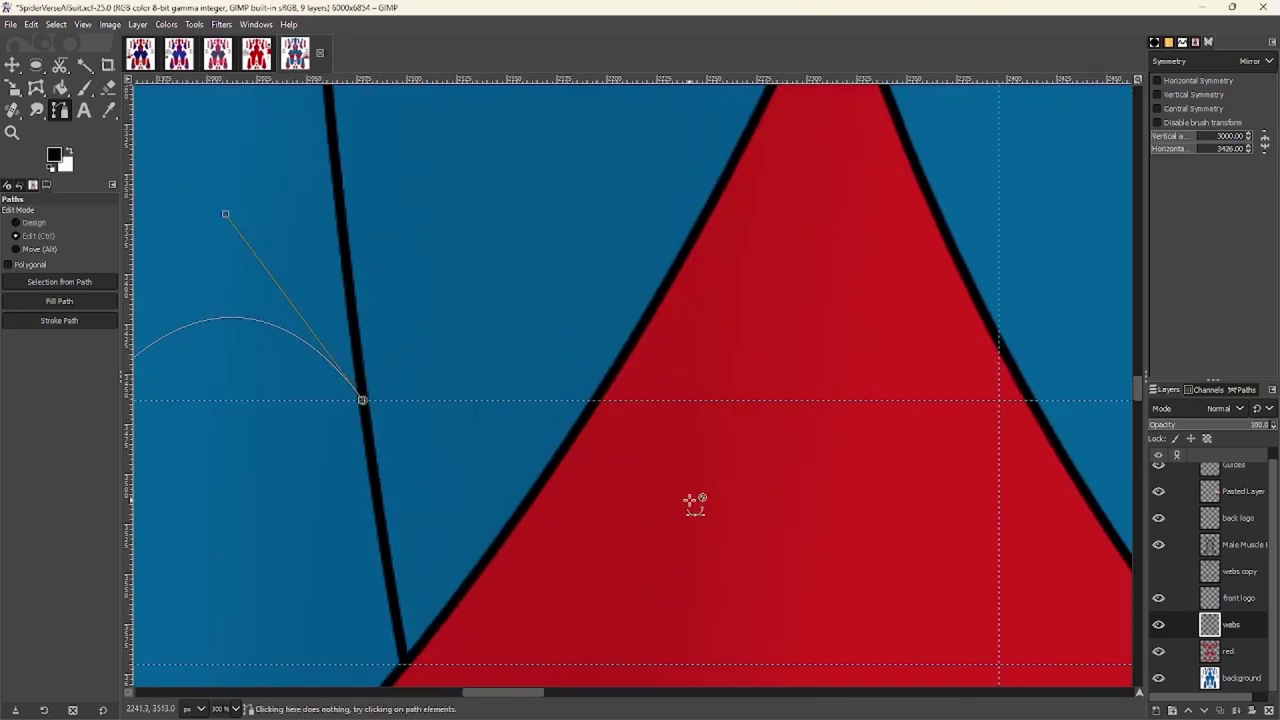
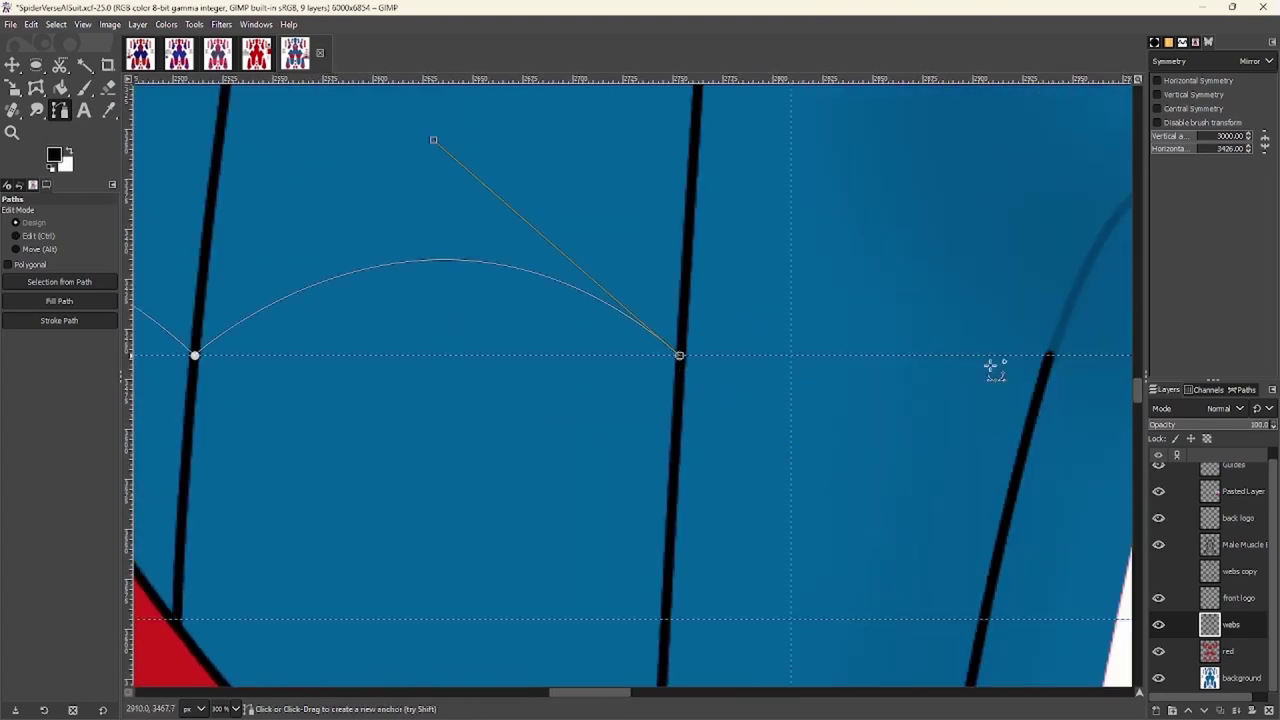
Undo the stroked web arcs and turn on vertical mirror symmetry
scroll(770, 368, "right", 2)
left_click(59, 320)
scroll(494, 429, "down", 5)
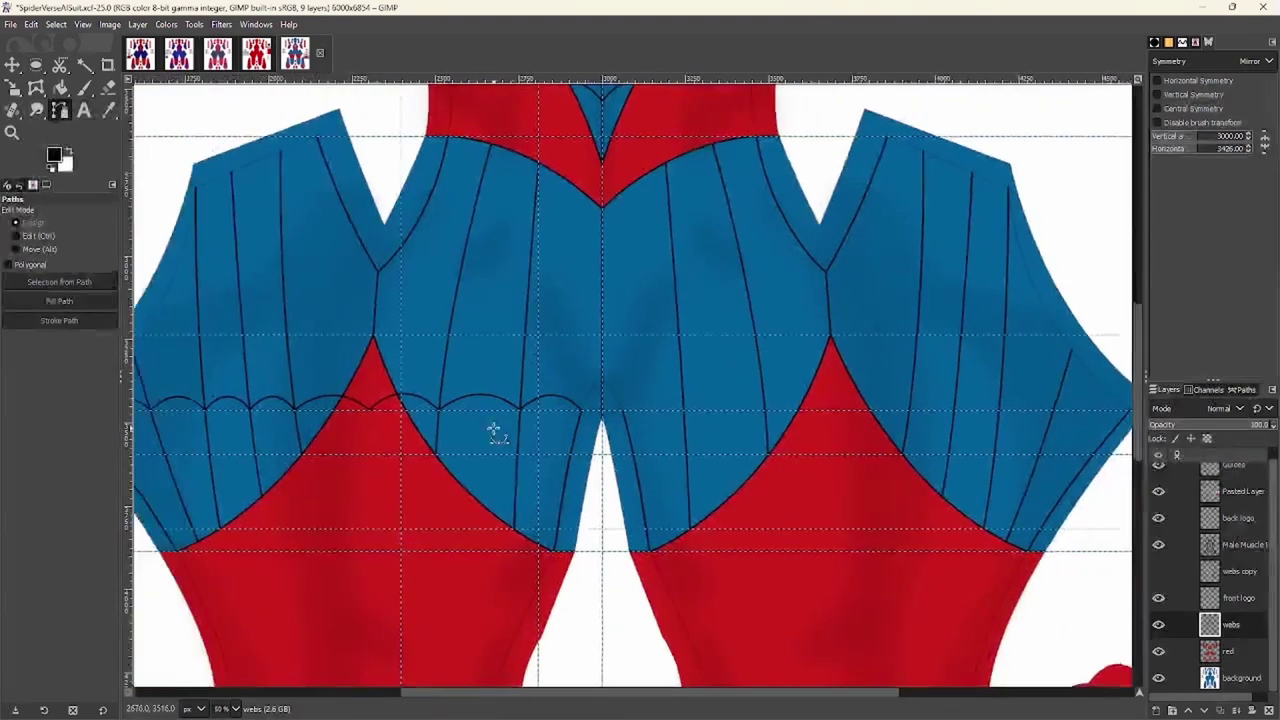
key("shift+e")
scroll(338, 267, "up", 8)
key("1")
key("ctrl+z")
left_click(1157, 94)
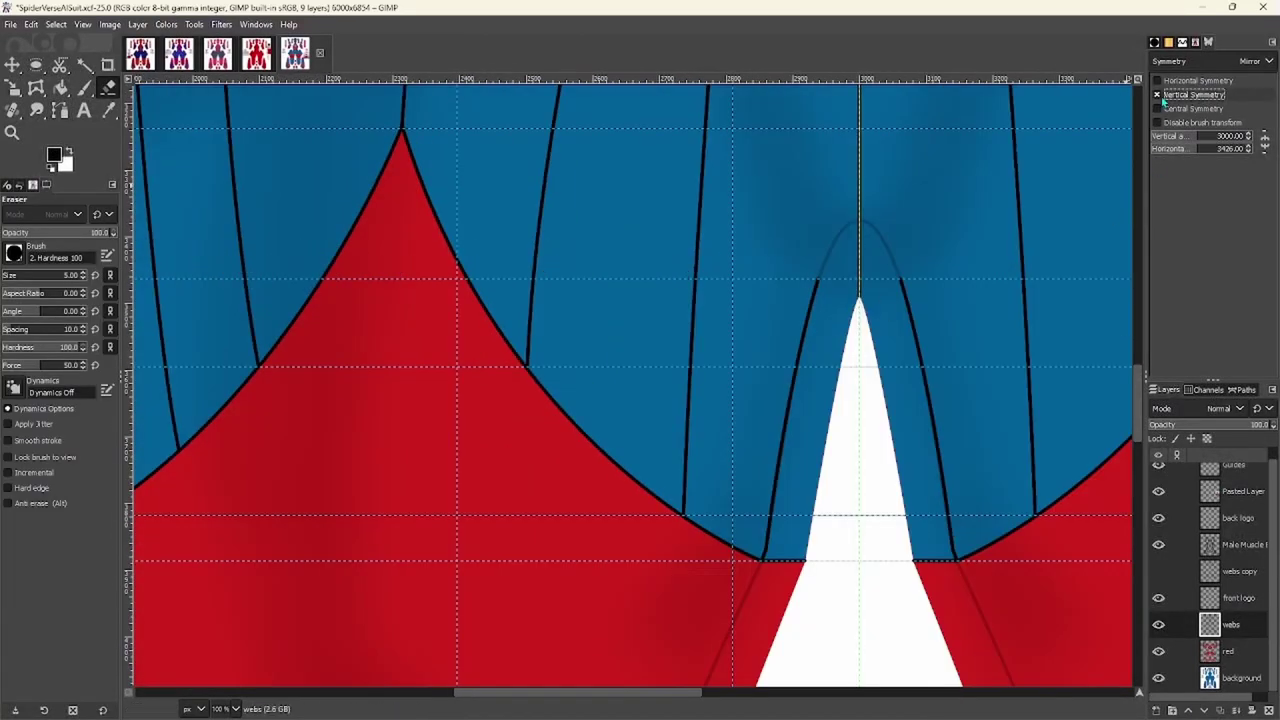
Start a scalloped path with curved anchors along the web row
key("b")
scroll(334, 266, "up", 4)
left_click_drag(780, 425, 994, 617)
scroll(577, 389, "right", 3)
left_click_drag(797, 384, 768, 371)
scroll(770, 370, "right", 3)
scroll(800, 380, "right", 3)
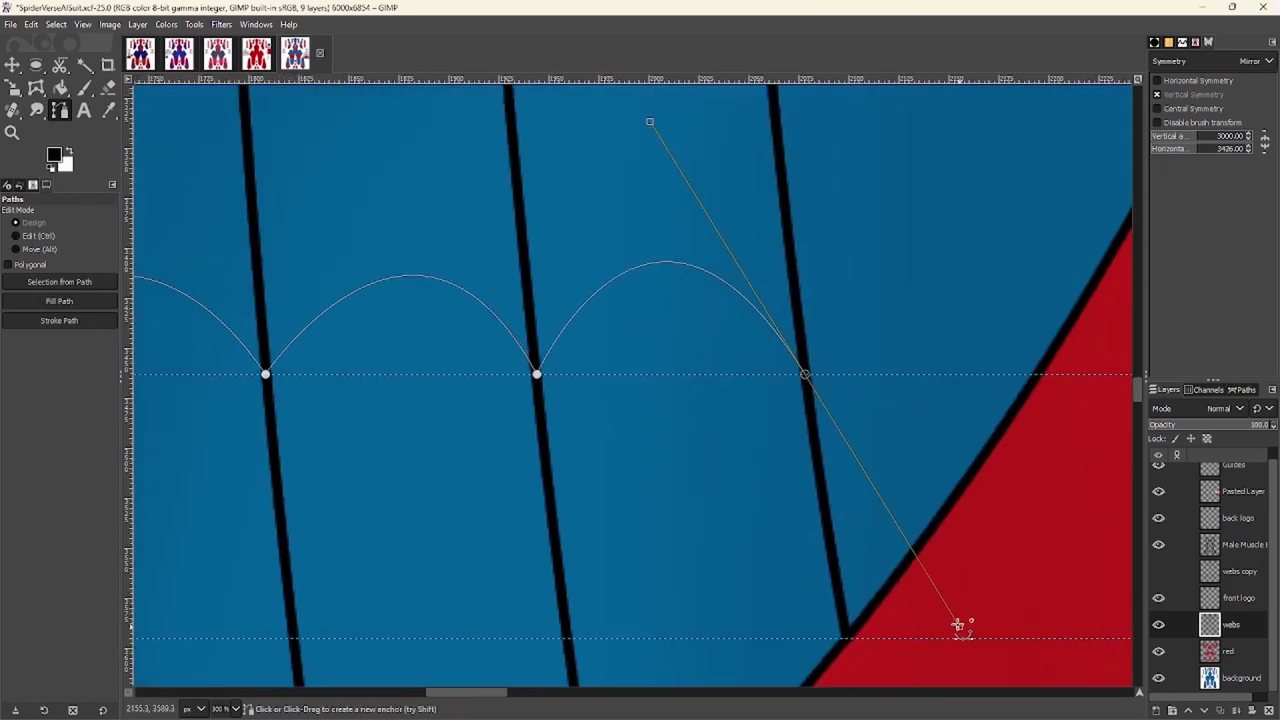
scroll(806, 377, "right", 5)
scroll(709, 423, "down", 1)
Add the remaining web-line anchors and stroke the path with black lines
left_click_drag(740, 421, 892, 587)
scroll(700, 340, "right", 3)
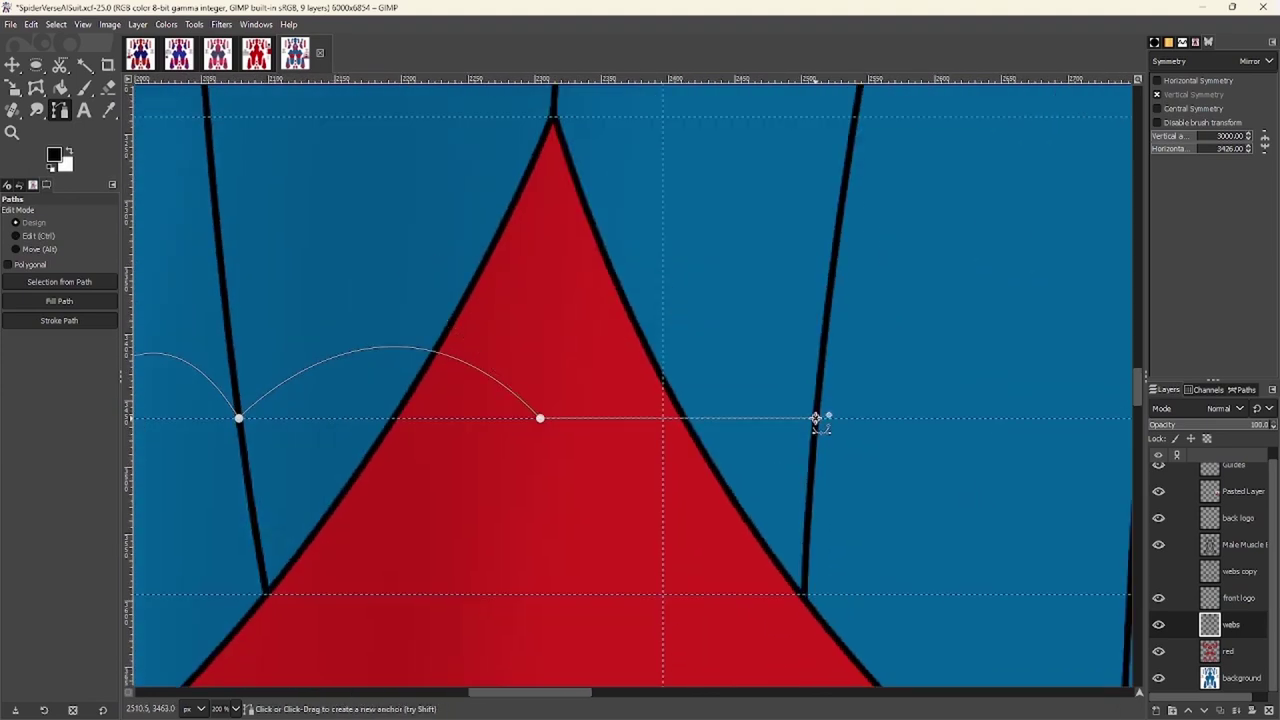
scroll(700, 380, "right", 5)
scroll(700, 380, "down", 1)
left_click(759, 358)
scroll(777, 397, "right", 3)
left_click_drag(832, 371, 967, 540)
left_click(59, 320)
left_click(157, 437)
Erase arc bits overlapping the red panel and the notch beside the line crossing
key("shift+e")
scroll(194, 314, "up", 5, "ctrl")
mouse_move(351, 468)
left_mouse_down()
mouse_move(592, 449)
mouse_move(457, 314)
mouse_move(766, 629)
mouse_move(484, 505)
mouse_move(480, 418)
mouse_move(644, 401)
left_mouse_up()
left_click(697, 422, "shift")
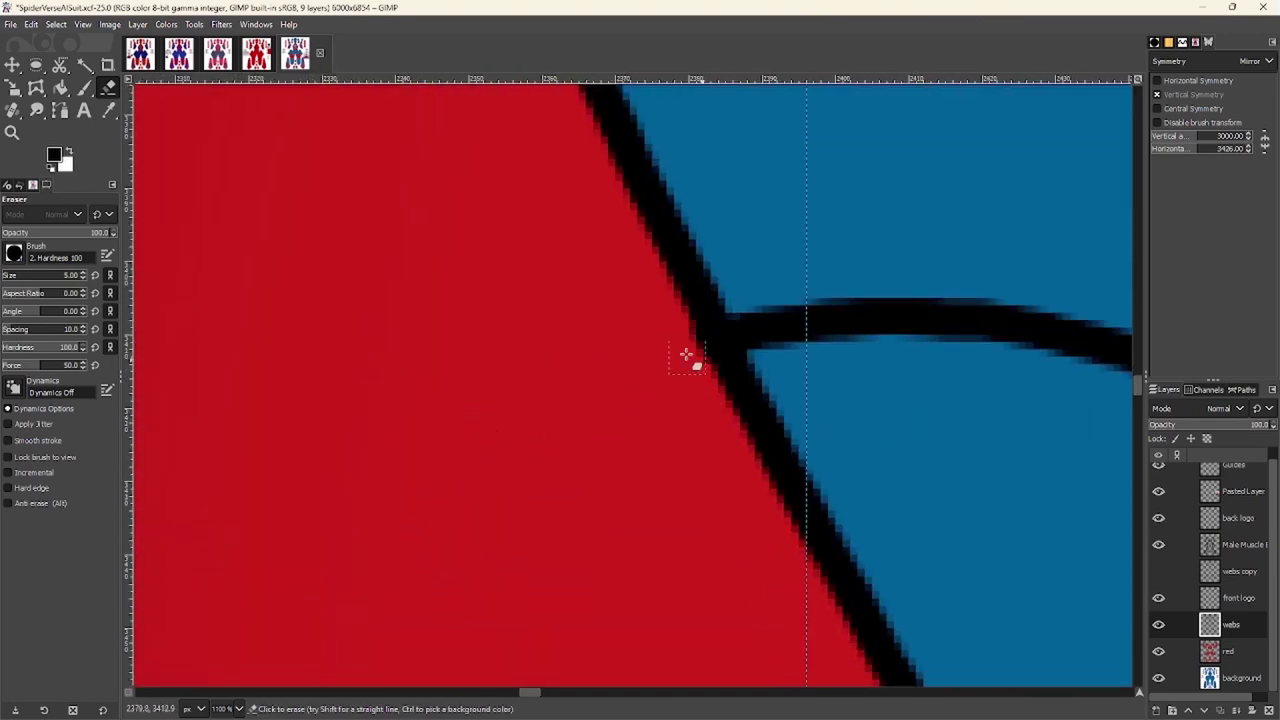
scroll(537, 523, "down", 5)
scroll(383, 365, "up", 6)
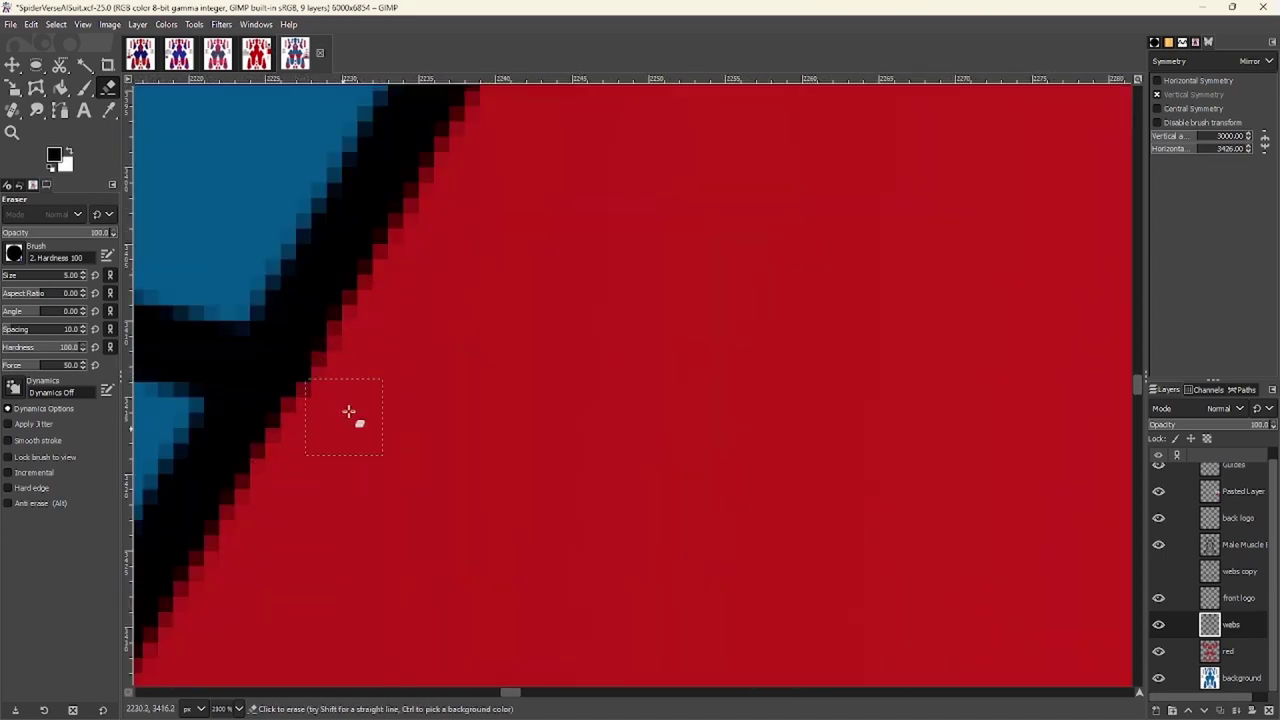
scroll(492, 529, "down", 5)
Begin a new path on a web line and curve its first arc
key("b")
scroll(423, 471, "up", 3)
left_click(423, 471)
scroll(600, 406, "down", 1)
scroll(600, 406, "up", 2)
left_click_drag(617, 388, 872, 528)
scroll(934, 320, "down", 3)
scroll(774, 320, "right", 3)
scroll(493, 288, "down", 1)
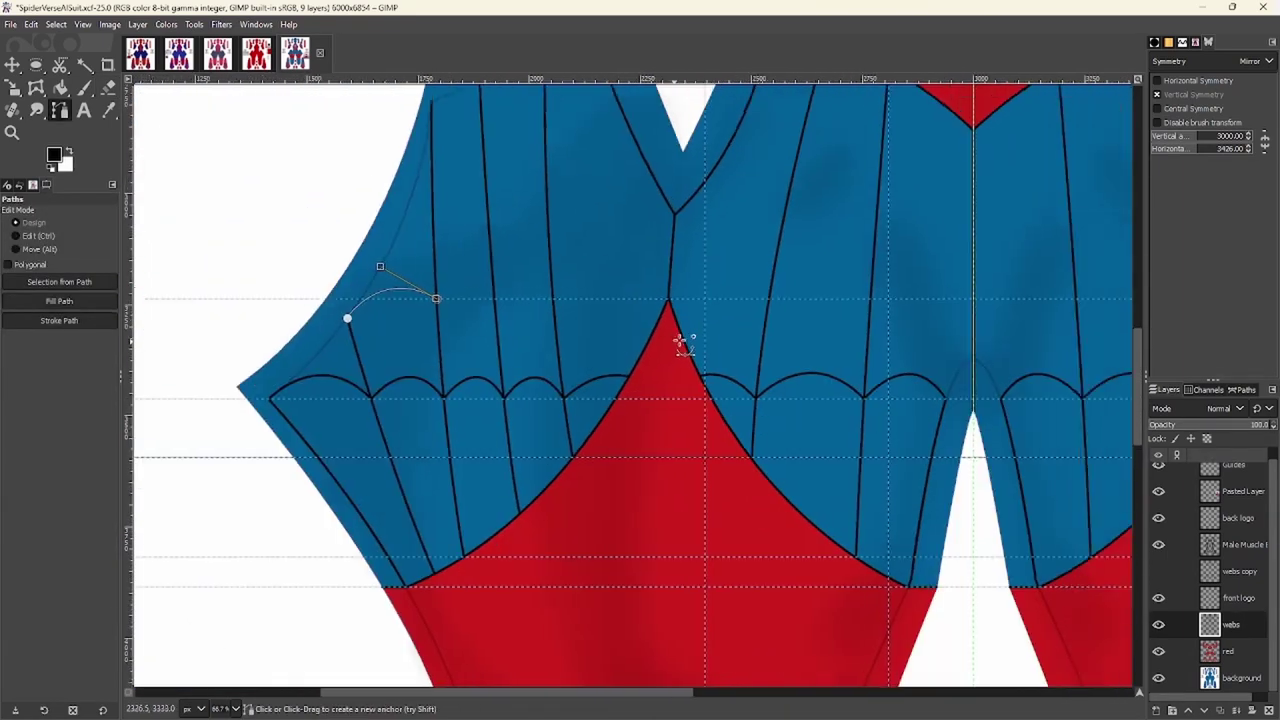
scroll(493, 288, "up", 3)
scroll(620, 440, "right", 1)
scroll(677, 388, "up", 1)
scroll(677, 388, "right", 2)
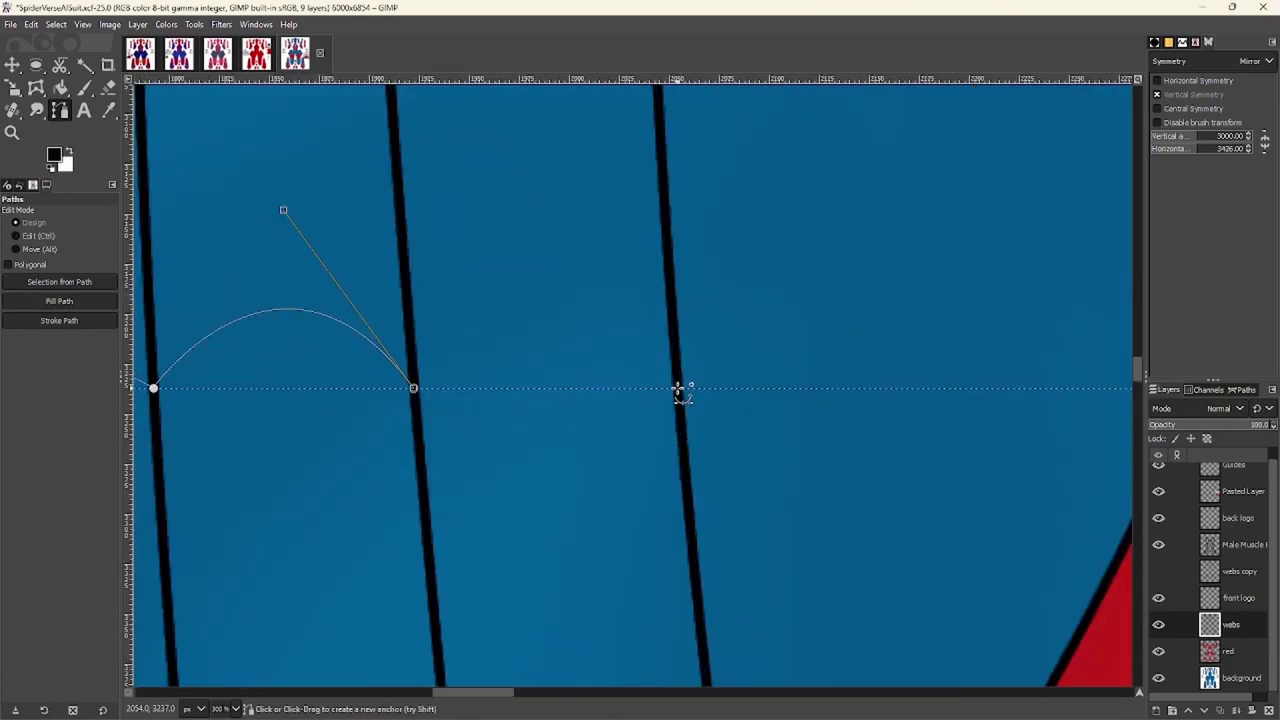
left_click_drag(802, 574, 801, 580)
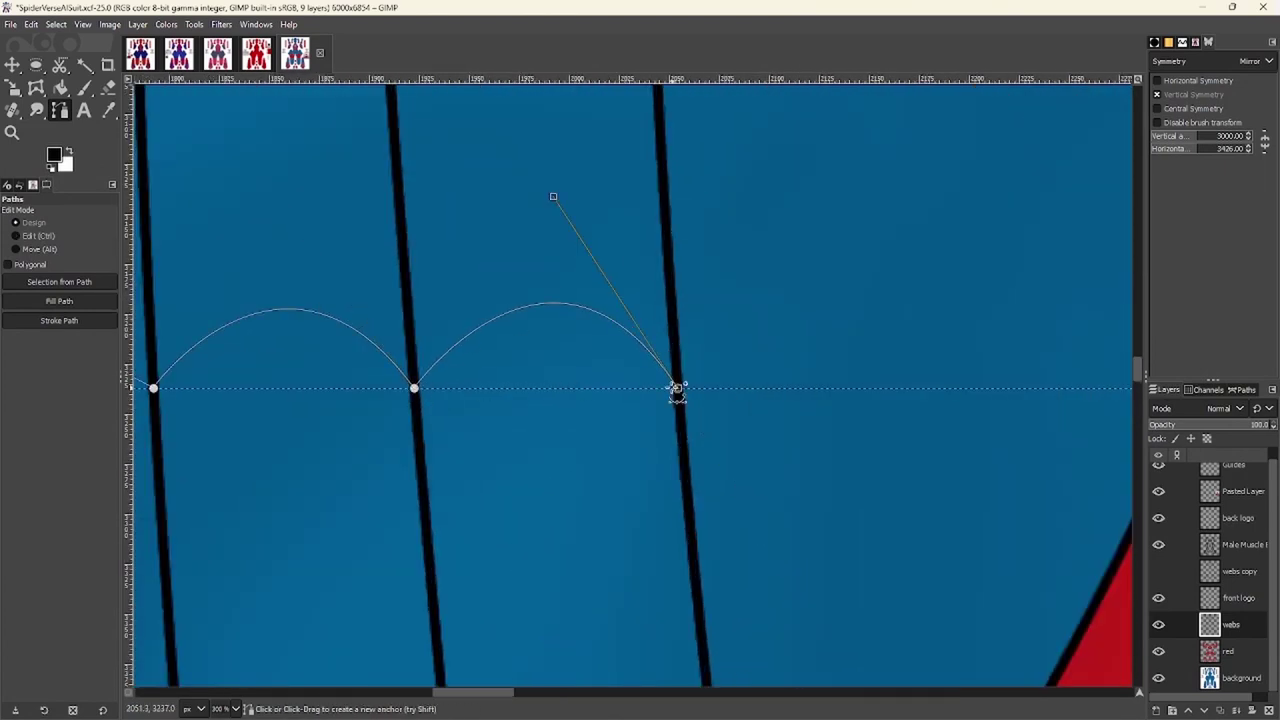
scroll(537, 380, "right", 3)
left_click_drag(943, 386, 651, 172)
Add and shape curved anchors on the right web lines, then stroke the path in black
scroll(805, 325, "right", 5)
scroll(805, 325, "down", 1)
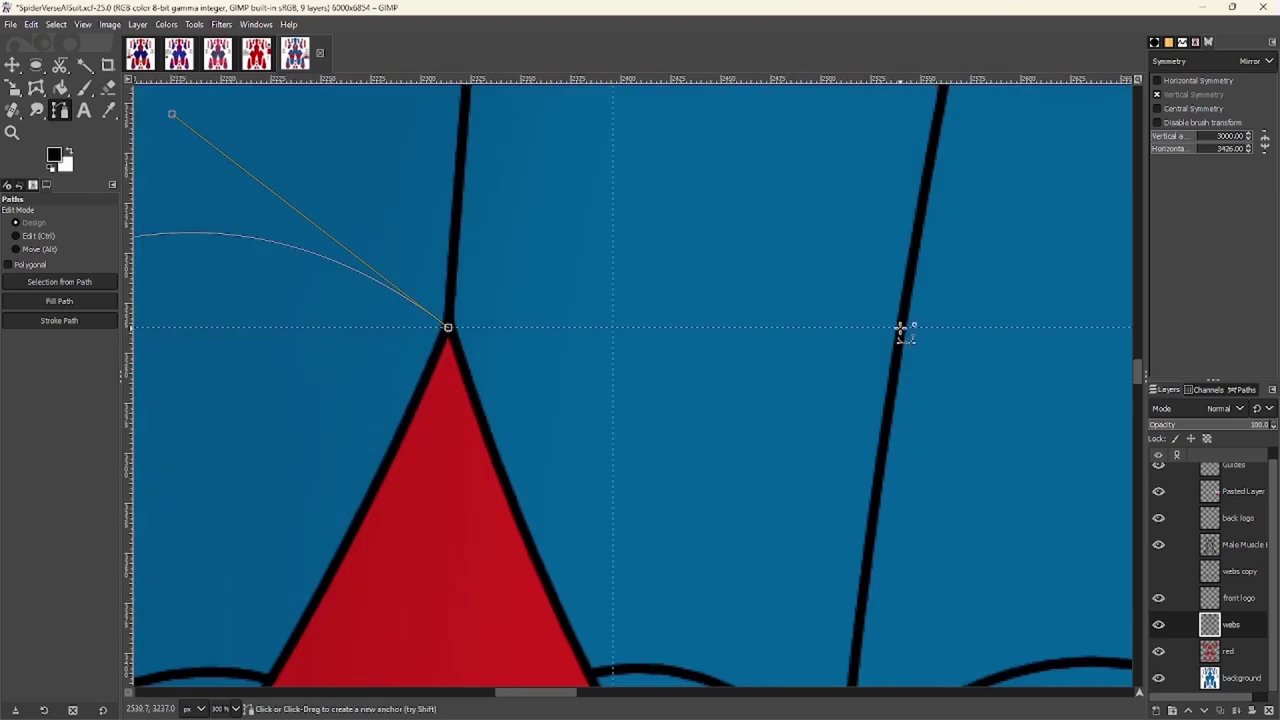
scroll(900, 333, "up", 1)
left_click_drag(905, 361, 680, 138)
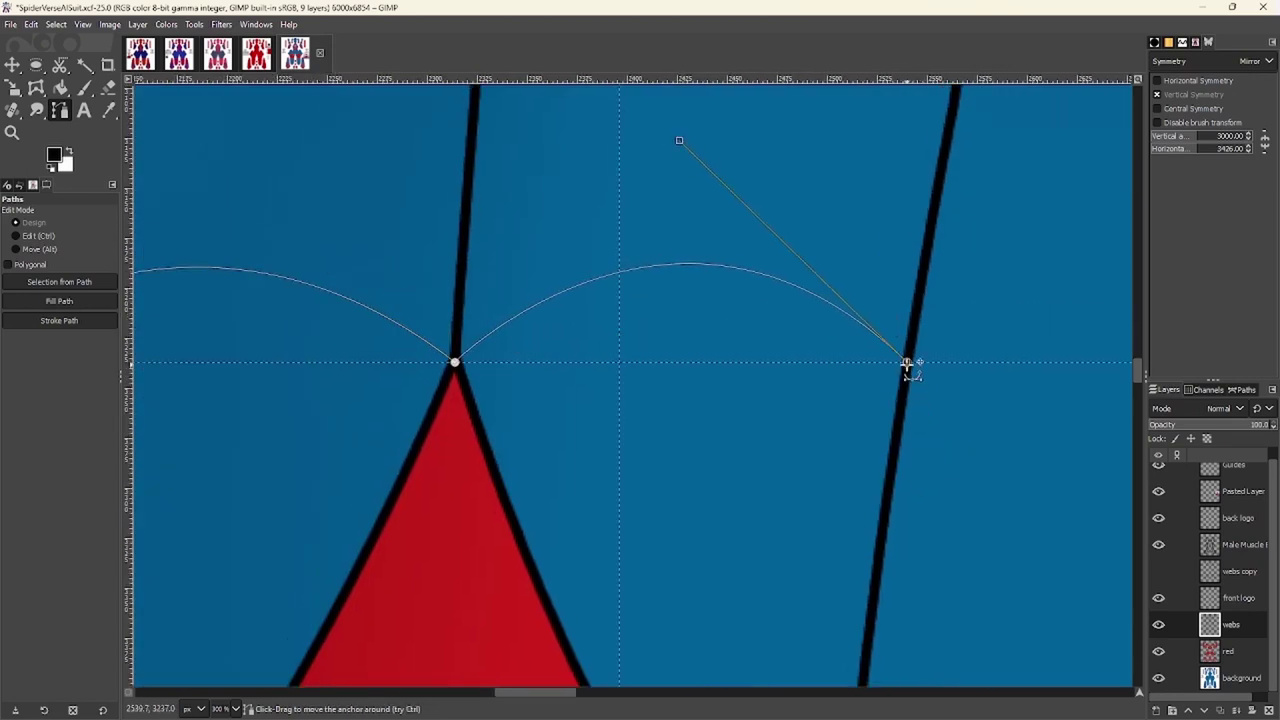
scroll(814, 360, "right", 5)
scroll(814, 360, "up", 1)
left_click_drag(803, 417, 892, 528)
scroll(858, 436, "left", 1)
scroll(805, 397, "left", 1)
left_click_drag(805, 397, 726, 229)
scroll(863, 531, "right", 2)
left_click(863, 531, "ctrl+shift")
scroll(494, 341, "right", 3)
scroll(494, 341, "down", 1)
scroll(700, 355, "right", 1)
left_click_drag(749, 360, 883, 517)
scroll(883, 517, "left", 1)
scroll(883, 517, "up", 1)
left_click_drag(708, 300, 620, 236)
left_click(59, 320, "shift")
Add curved anchors on the left web lines for the next scallop row
scroll(550, 416, "down", 5)
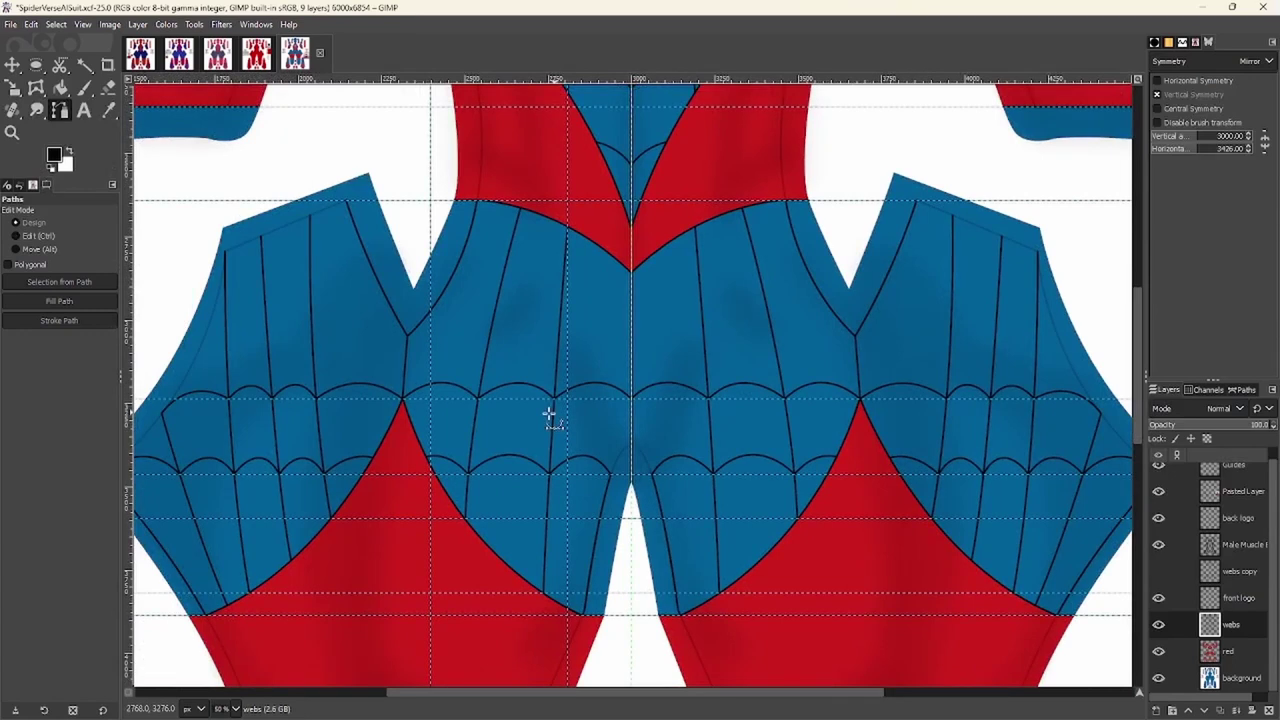
scroll(474, 314, "up", 6)
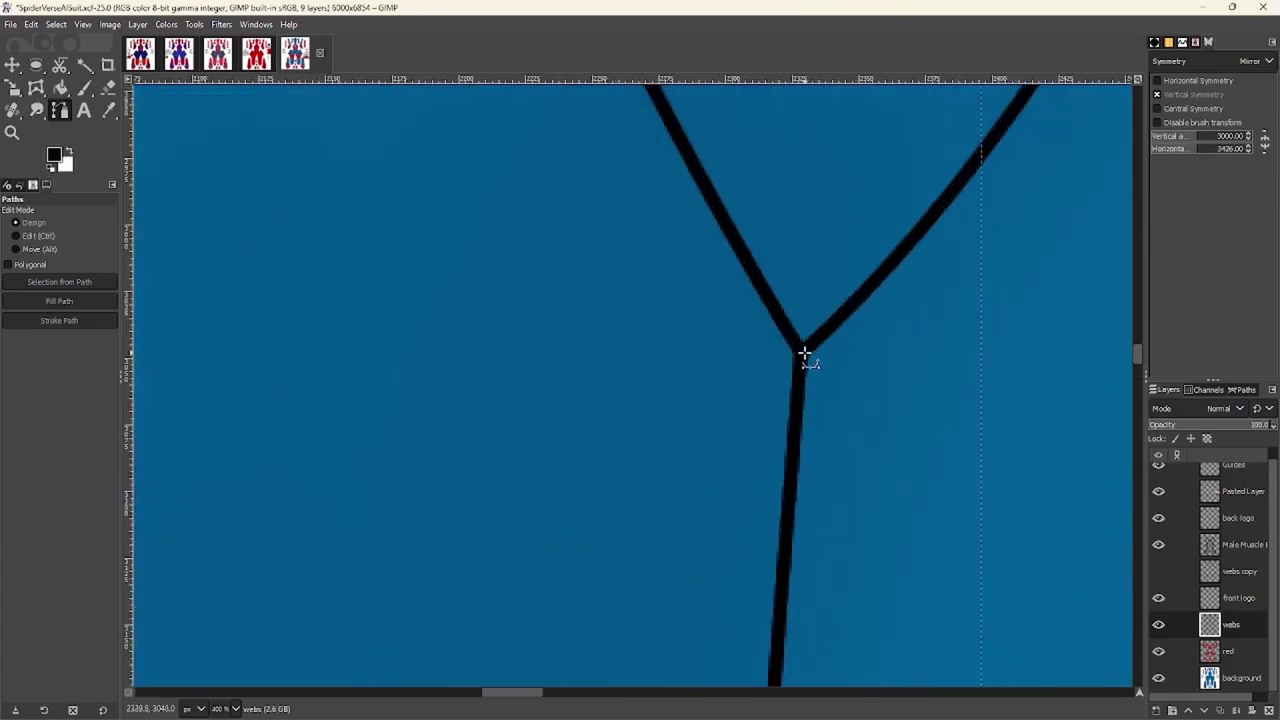
scroll(412, 295, "down", 1)
scroll(412, 295, "right", 2)
scroll(660, 357, "up", 1)
scroll(660, 357, "down", 1)
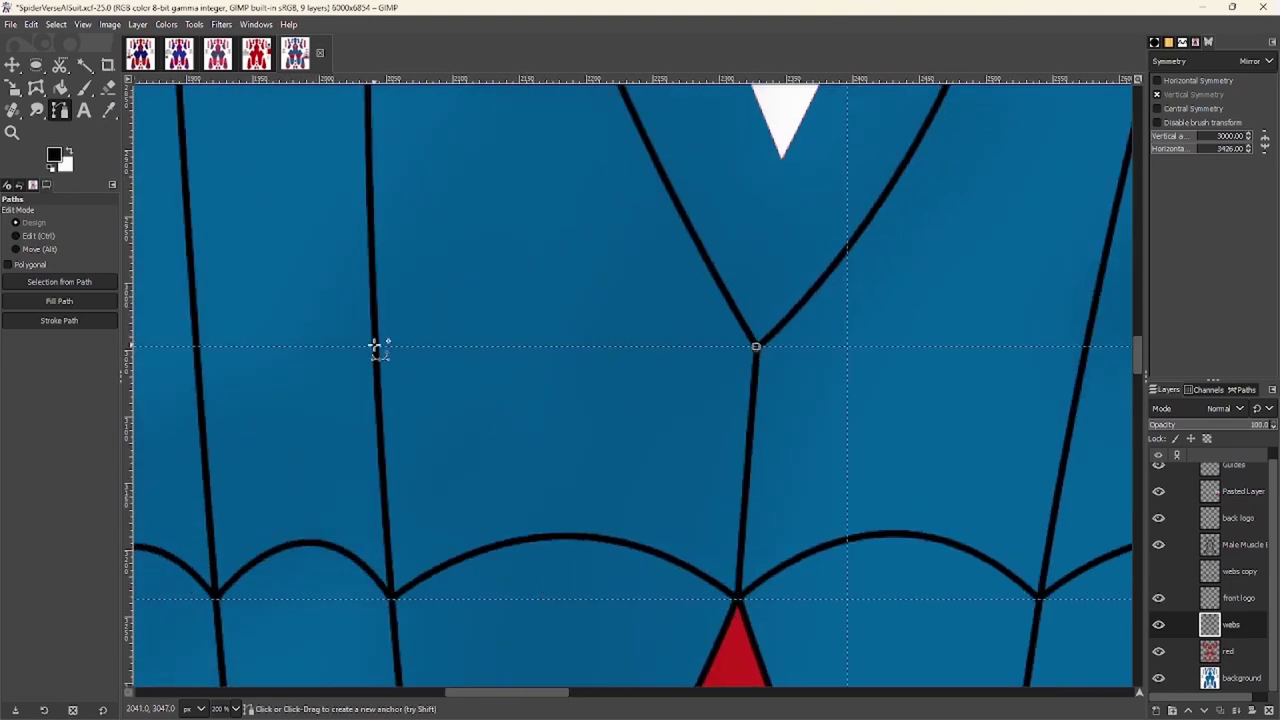
left_click_drag(375, 346, 143, 505)
scroll(377, 343, "up", 4)
scroll(771, 286, "down", 5)
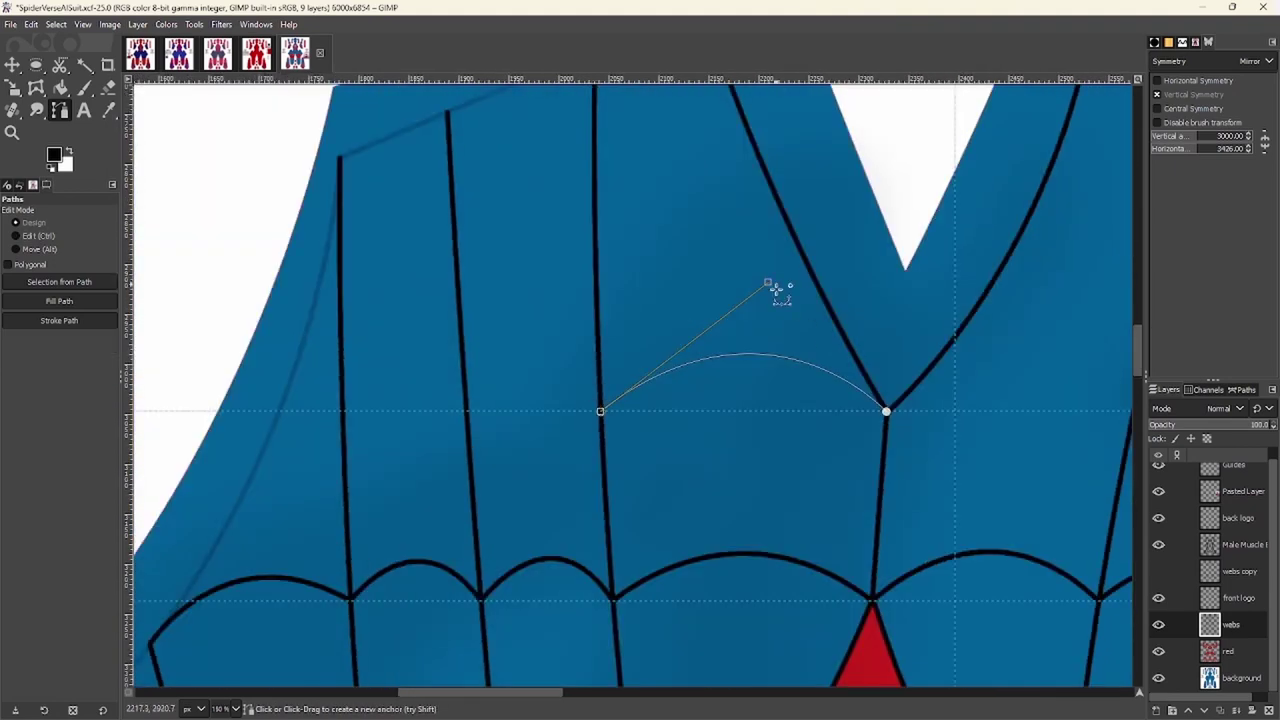
scroll(557, 368, "up", 1)
scroll(557, 368, "up", 1)
left_click_drag(557, 368, 541, 413)
scroll(541, 413, "down", 2)
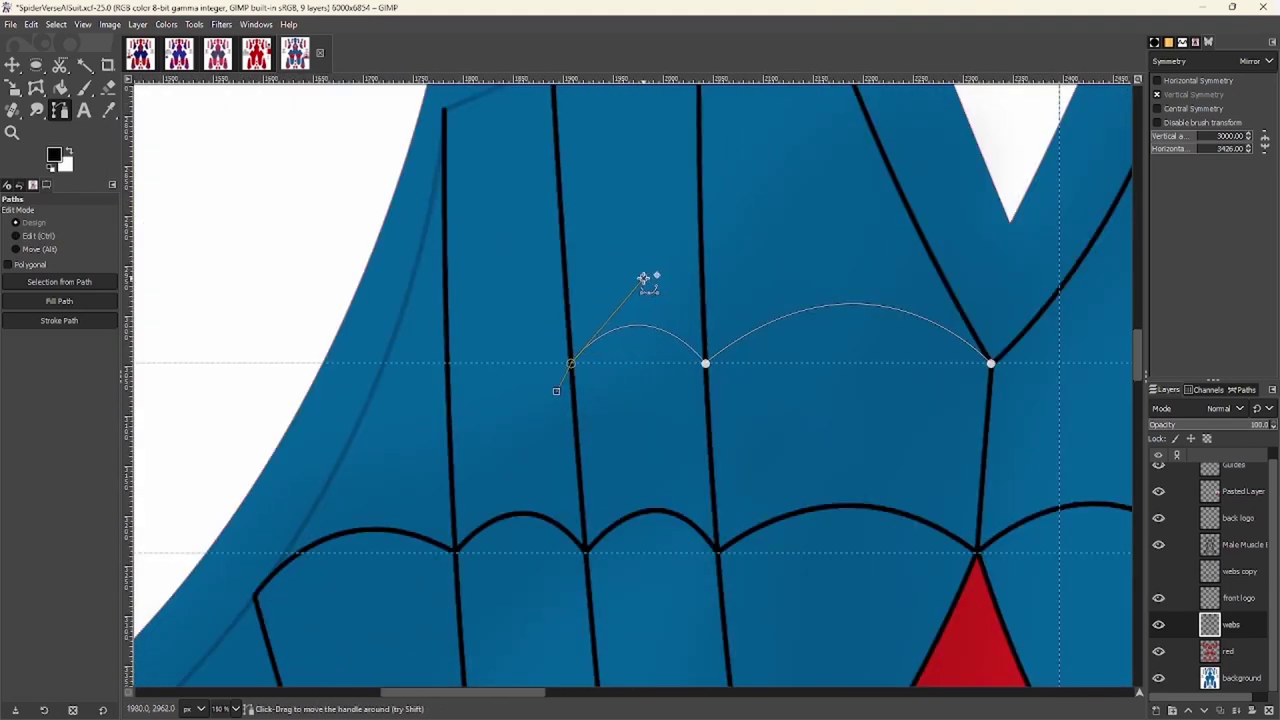
scroll(403, 357, "up", 1)
scroll(414, 334, "down", 1)
scroll(414, 334, "up", 1)
scroll(400, 372, "up", 1)
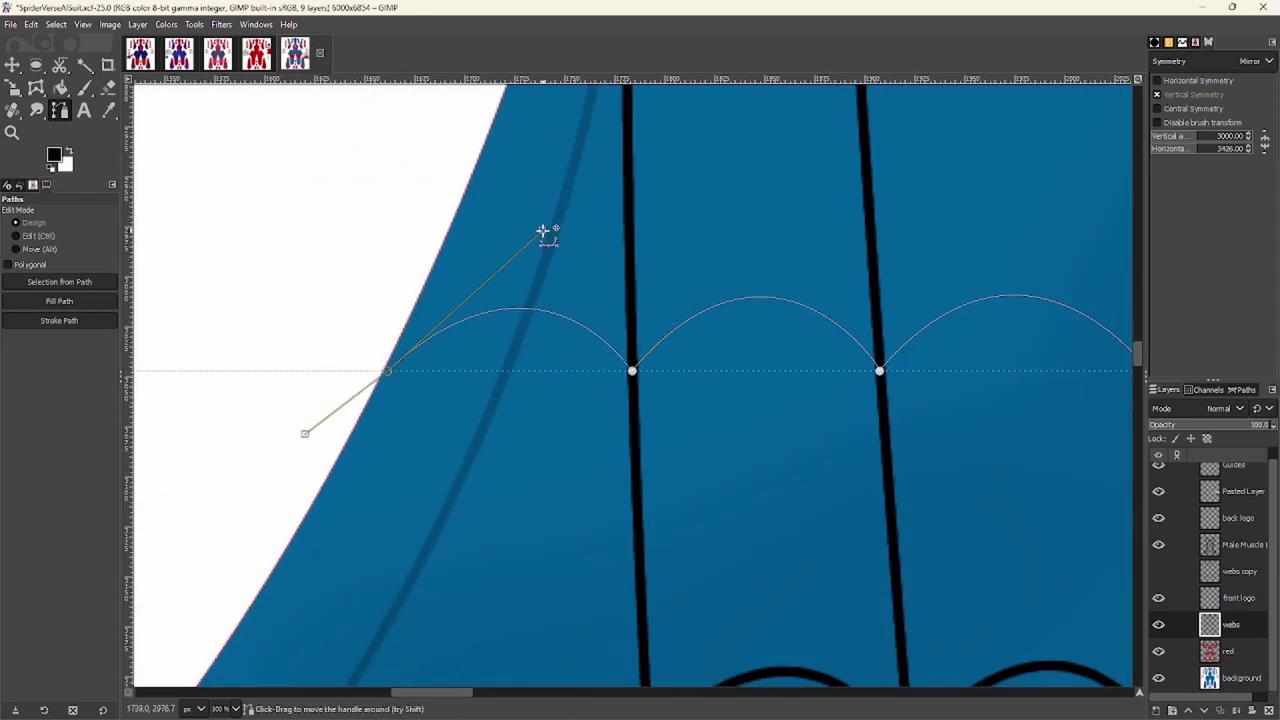
scroll(543, 232, "down", 3)
Stroke the latest scalloped path with the paintbrush
left_click(59, 321)
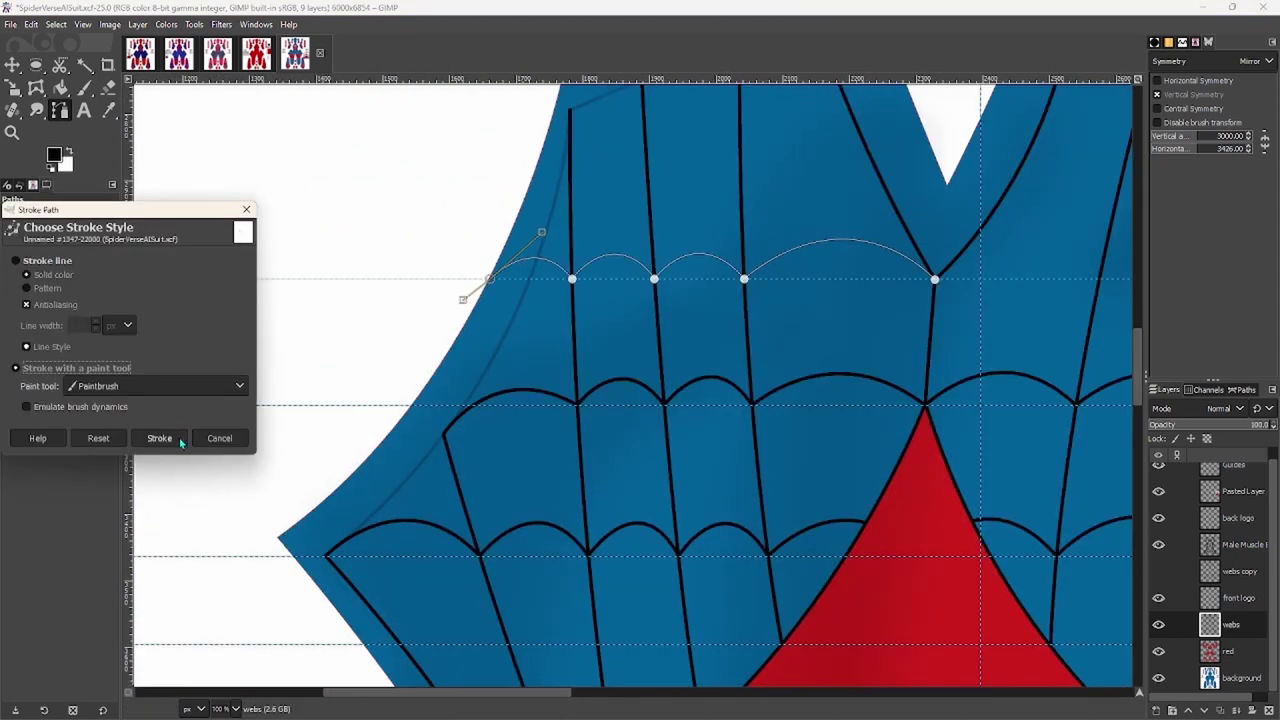
left_click(181, 442)
scroll(339, 376, "down", 3)
scroll(395, 340, "up", 1)
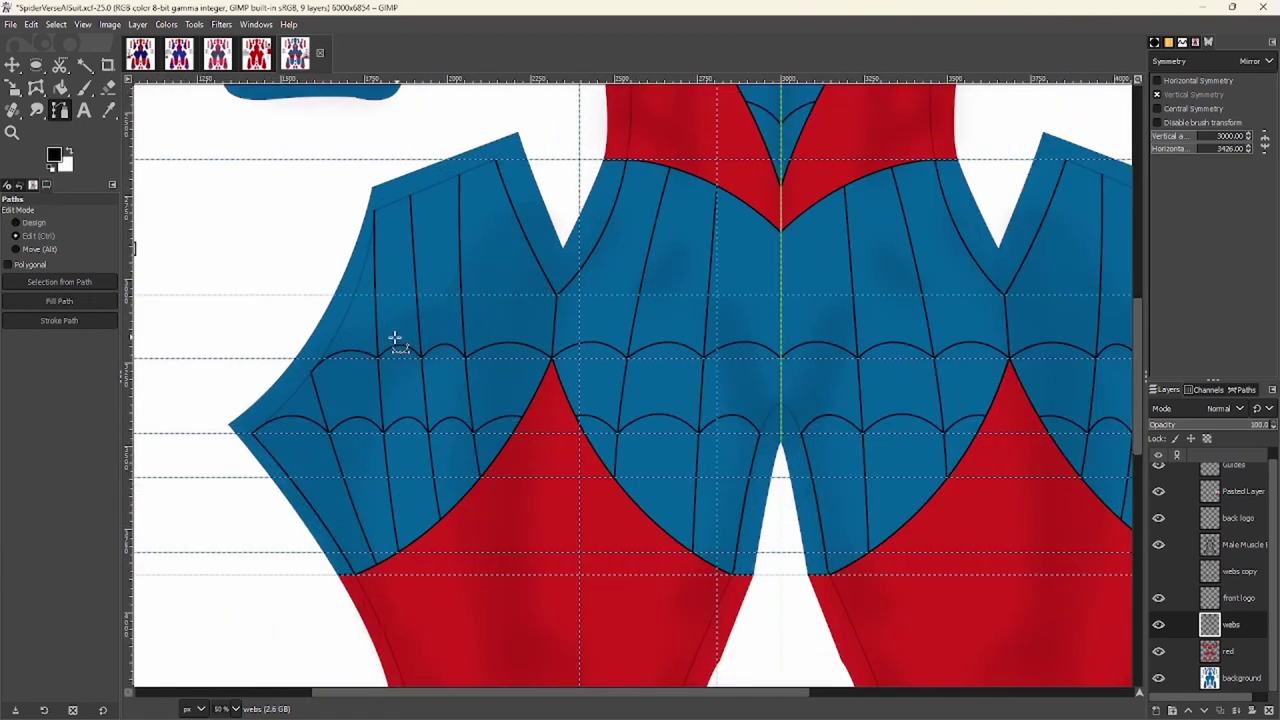
scroll(497, 160, "down", 1)
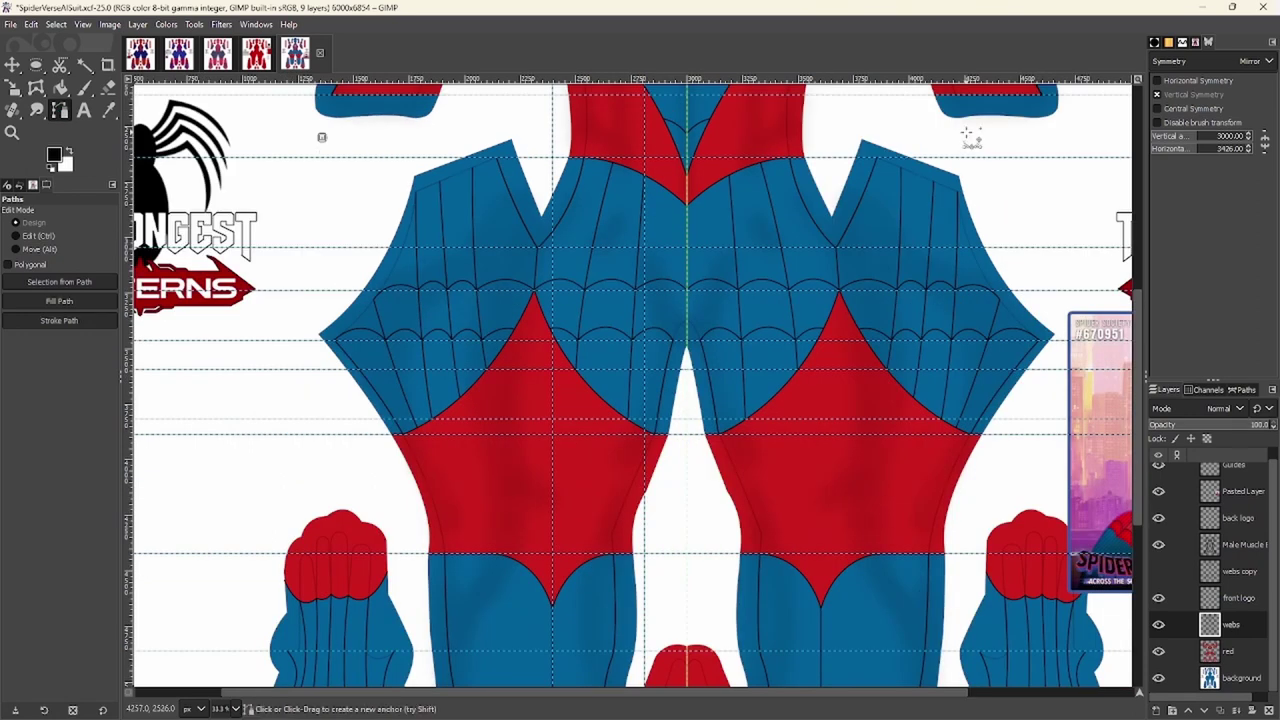
Cut away the web lines across the upper blue and red panels
left_click(1019, 134)
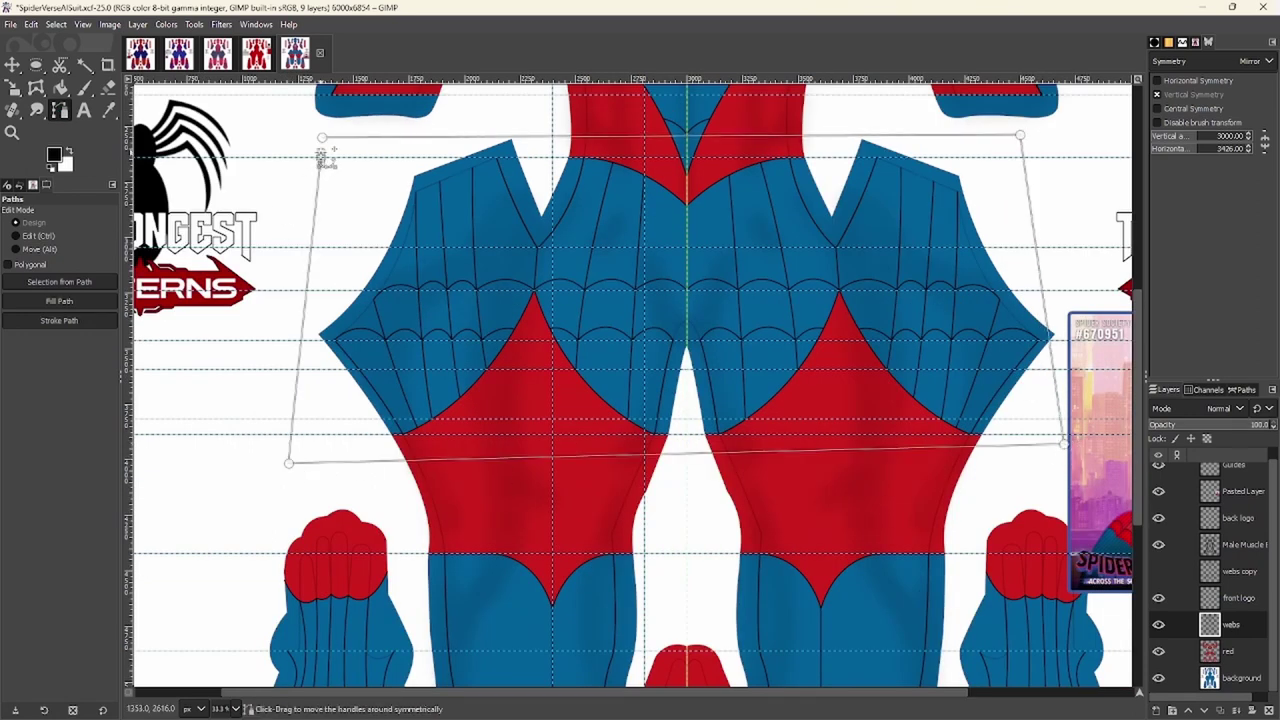
right_click(486, 338)
mouse_move(500, 363)
left_click(630, 445)
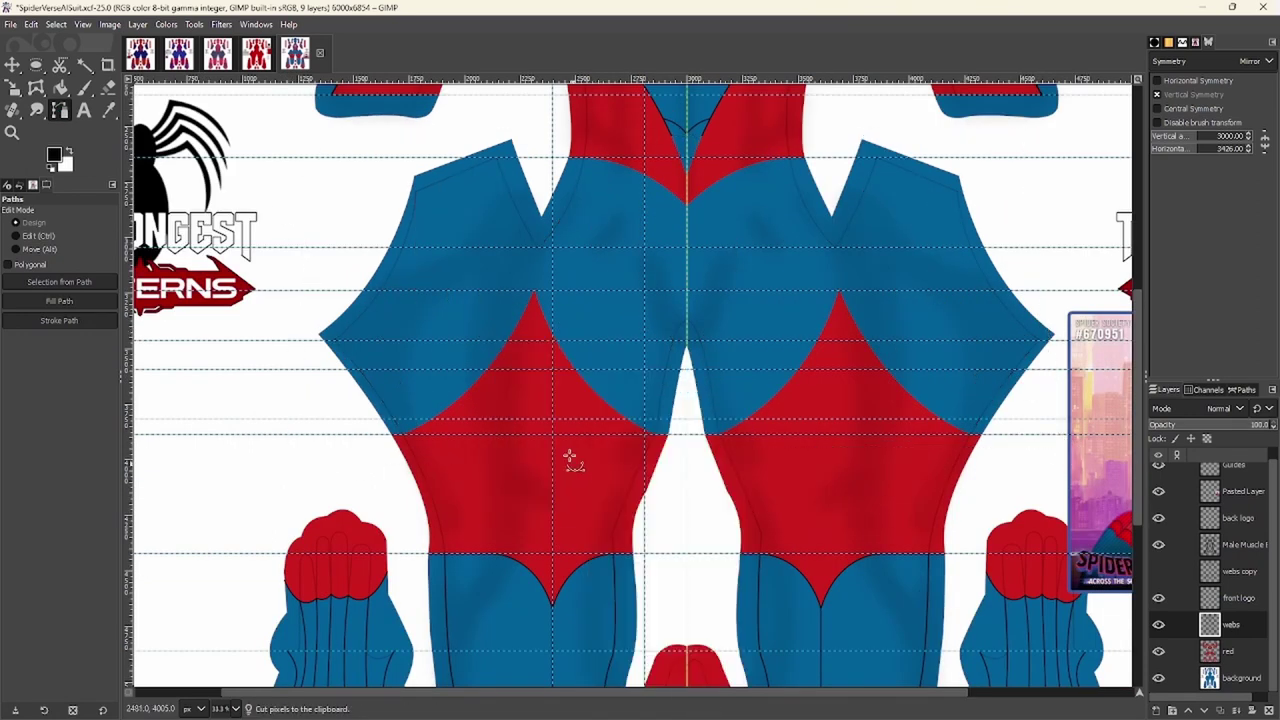
Remove an unneeded horizontal guide and start a new path at the red panel's tip
key("m")
left_click_drag(542, 247, 507, 40)
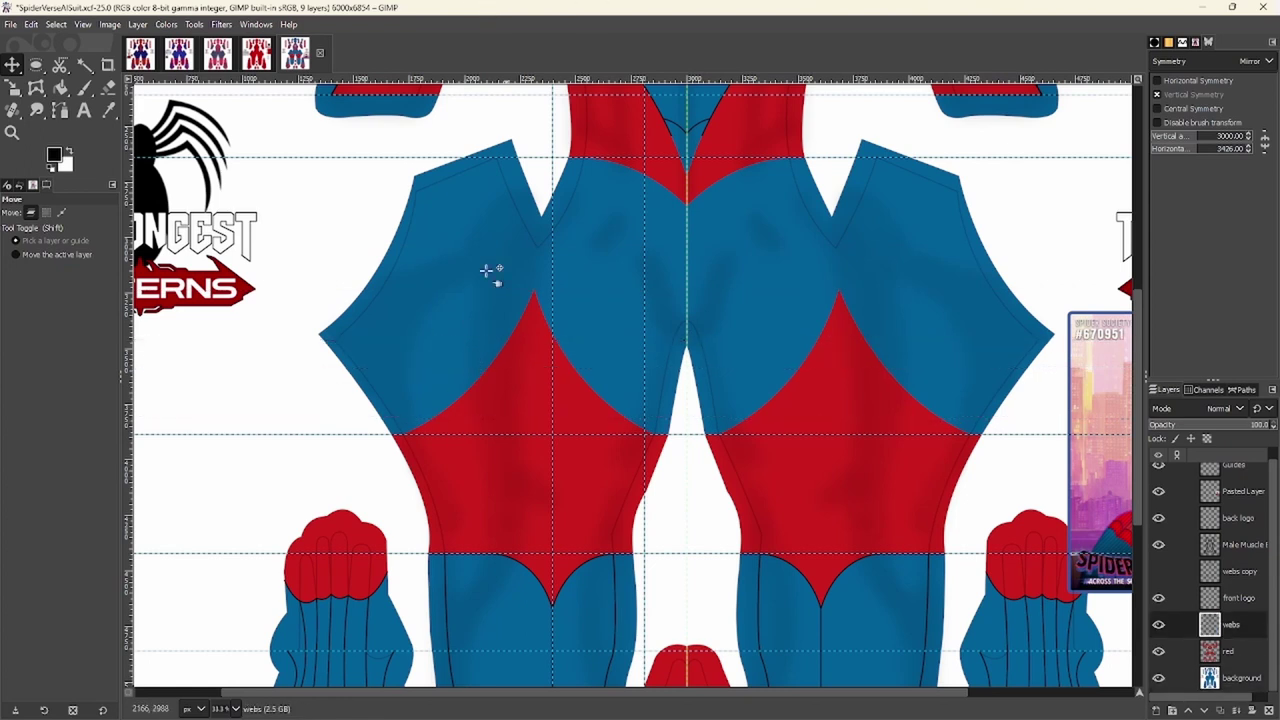
key("b")
scroll(463, 320, "up", 5)
left_click(671, 132)
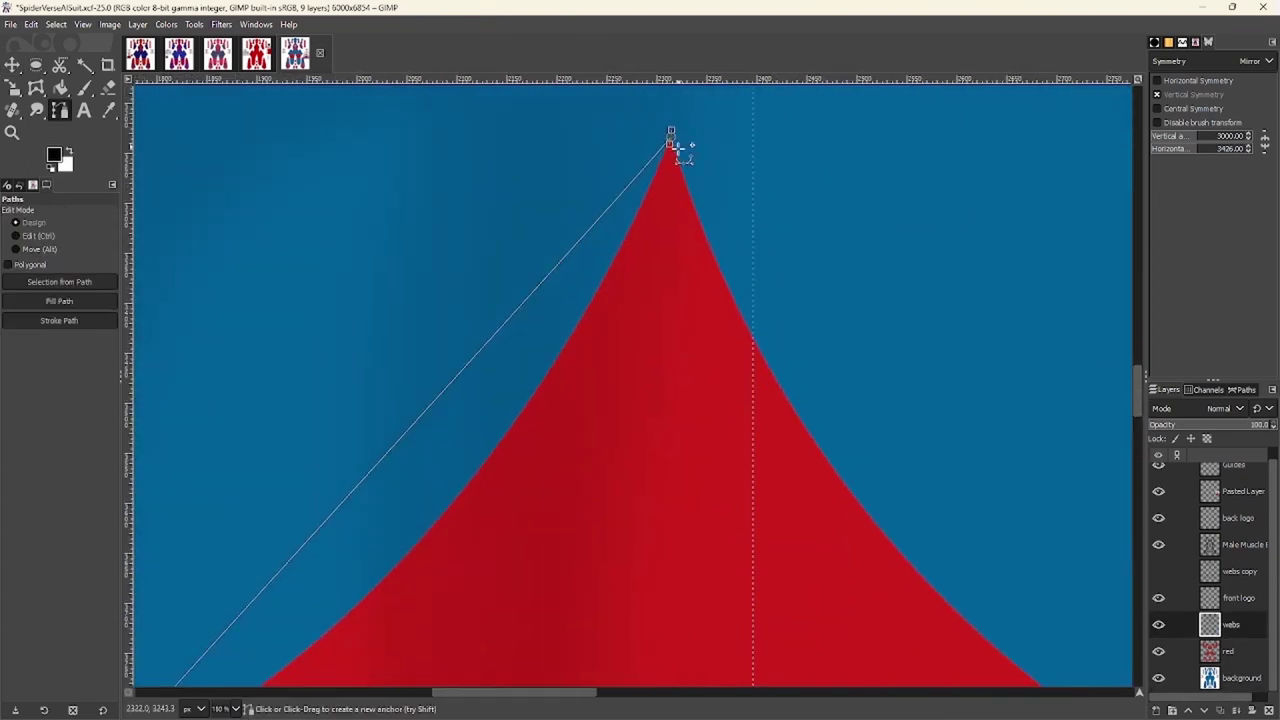
Curve a path along the red/blue edge of a lower blue panel, shaping its V-bottom anchor
scroll(551, 431, "down", 2)
scroll(551, 471, "up", 6)
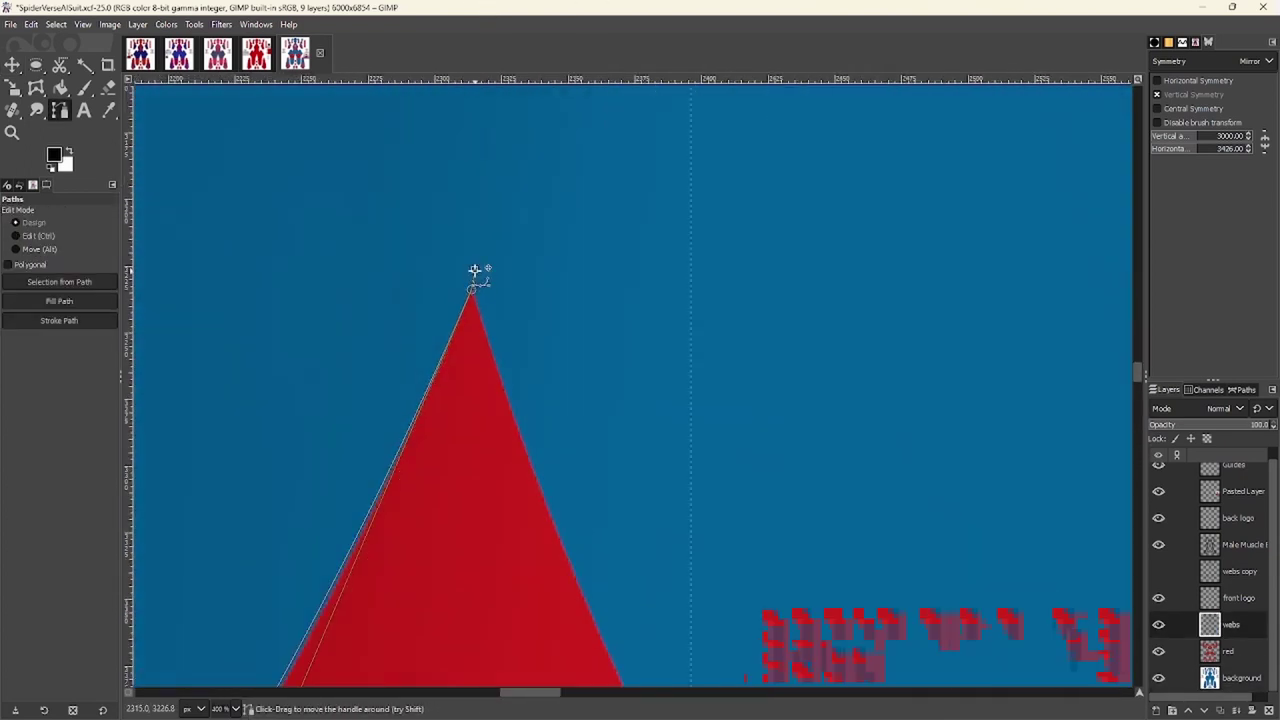
scroll(731, 457, "down", 4)
left_click_drag(866, 517, 580, 371)
scroll(870, 519, "up", 6)
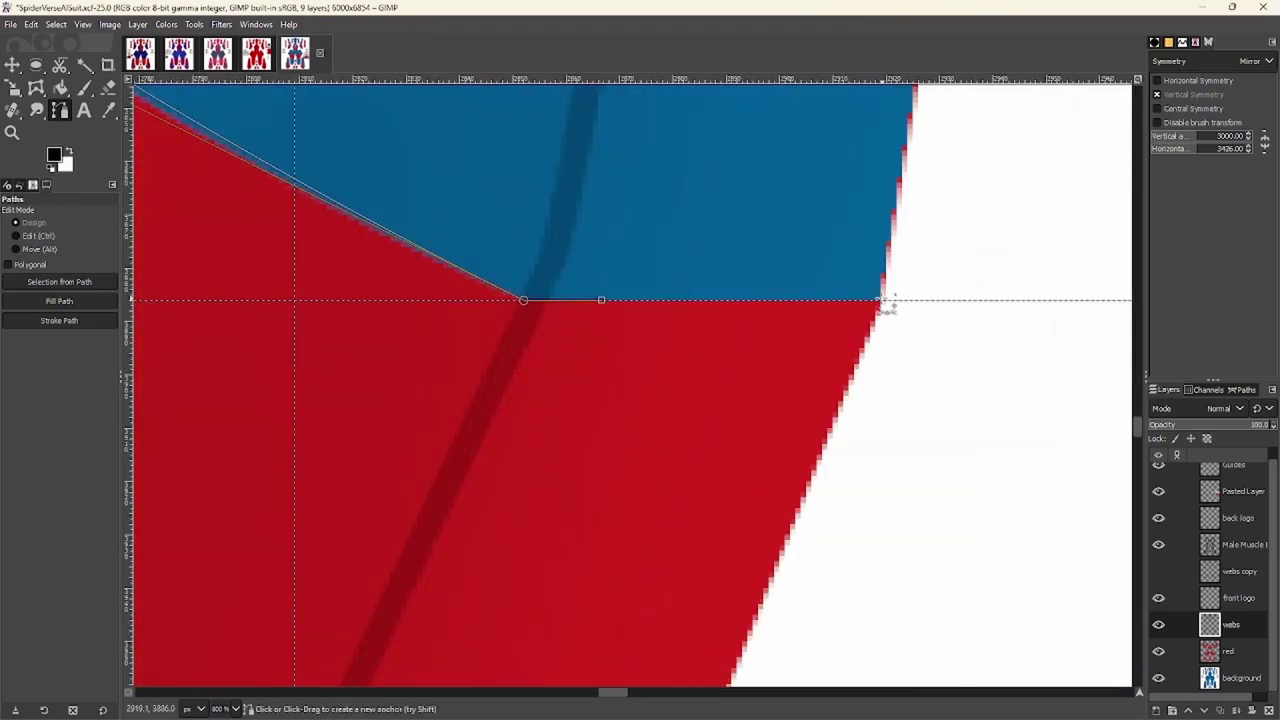
scroll(220, 446, "down", 6)
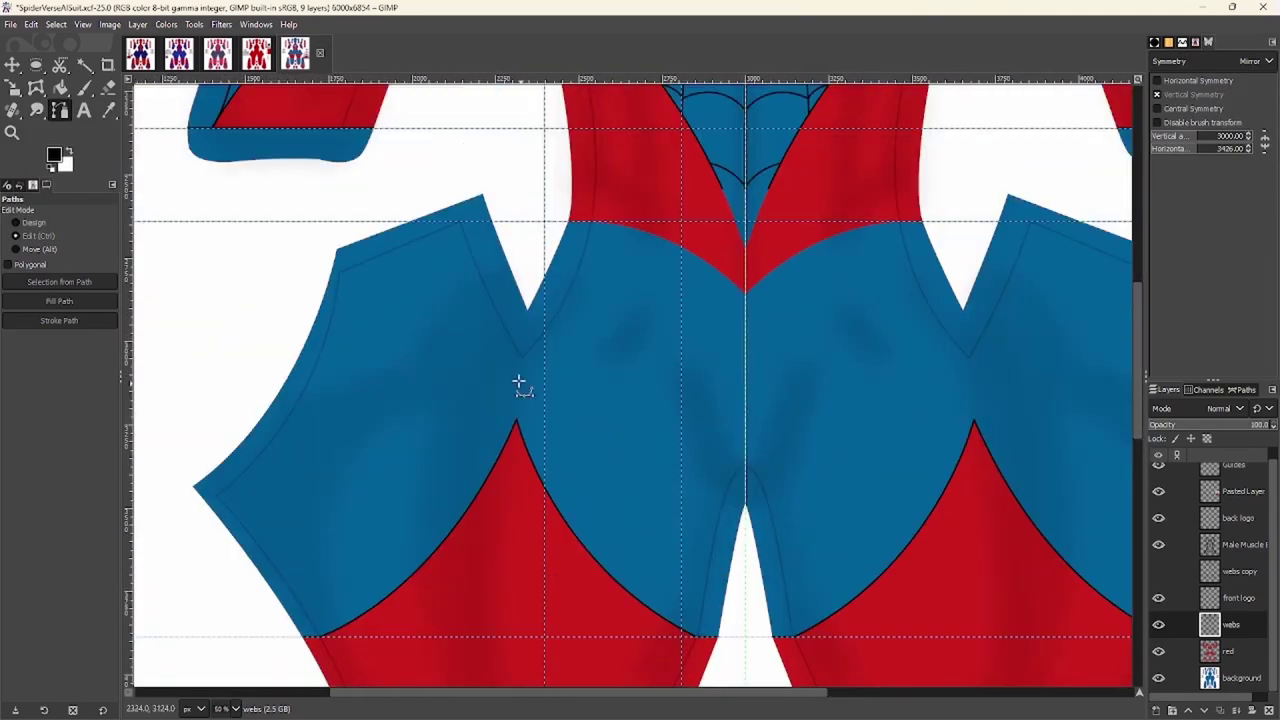
scroll(507, 358, "up", 6)
scroll(400, 234, "down", 6)
scroll(503, 526, "up", 2)
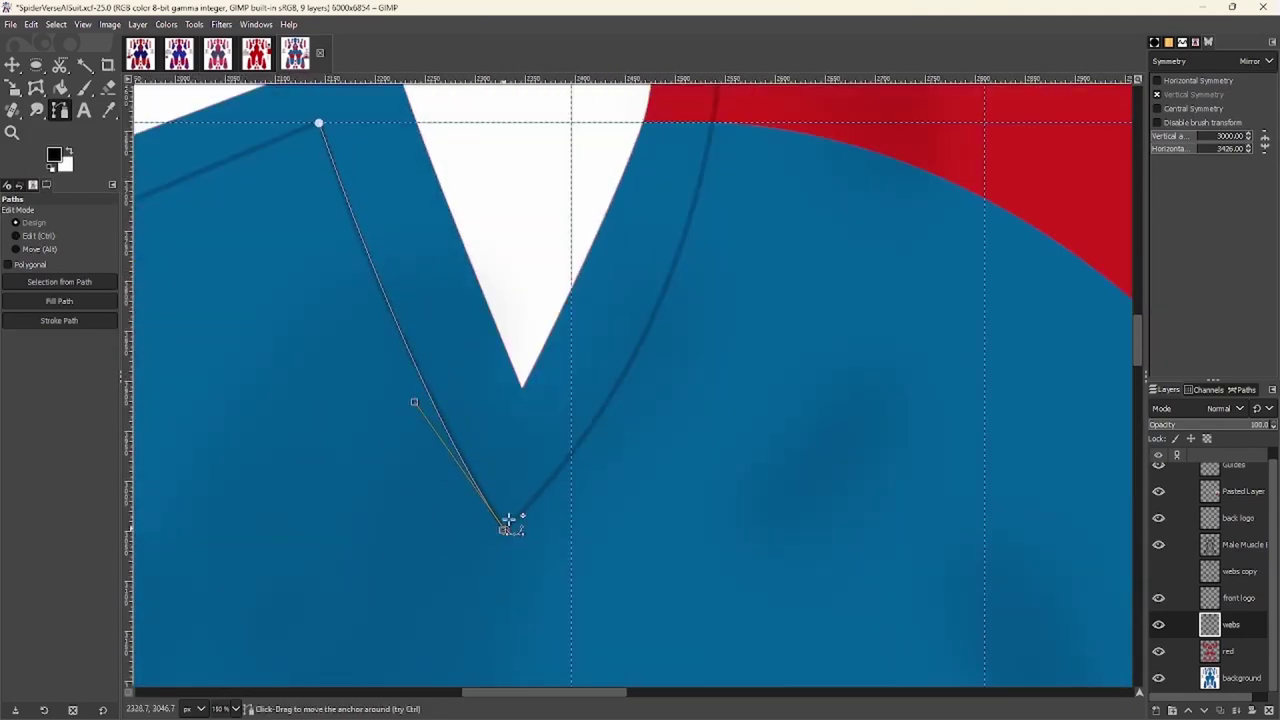
scroll(443, 334, "down", 1)
scroll(591, 337, "up", 3)
left_click_drag(671, 222, 617, 505)
scroll(663, 263, "down", 2)
scroll(600, 450, "down", 1)
scroll(486, 330, "up", 4)
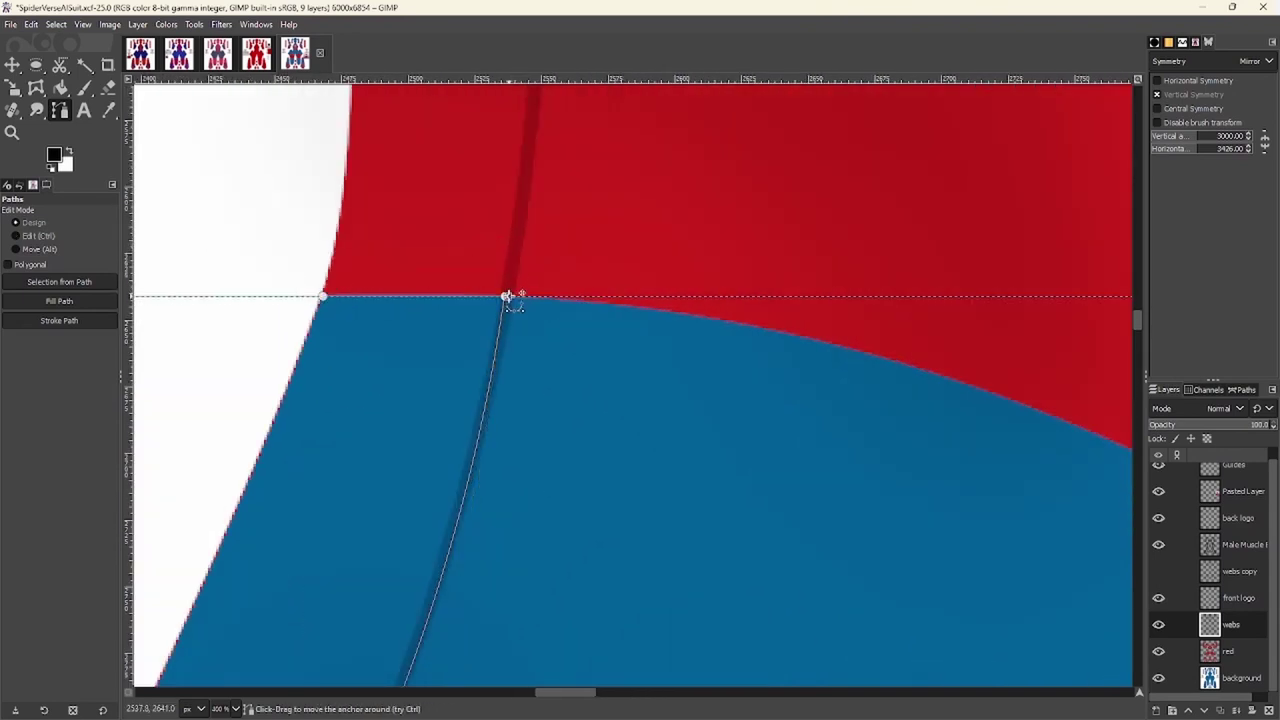
left_click_drag(507, 297, 618, 256)
Curve the path out from the shoulder anchor and around the armpit corner
scroll(657, 406, "down", 3)
scroll(829, 466, "up", 1)
scroll(829, 466, "up", 1)
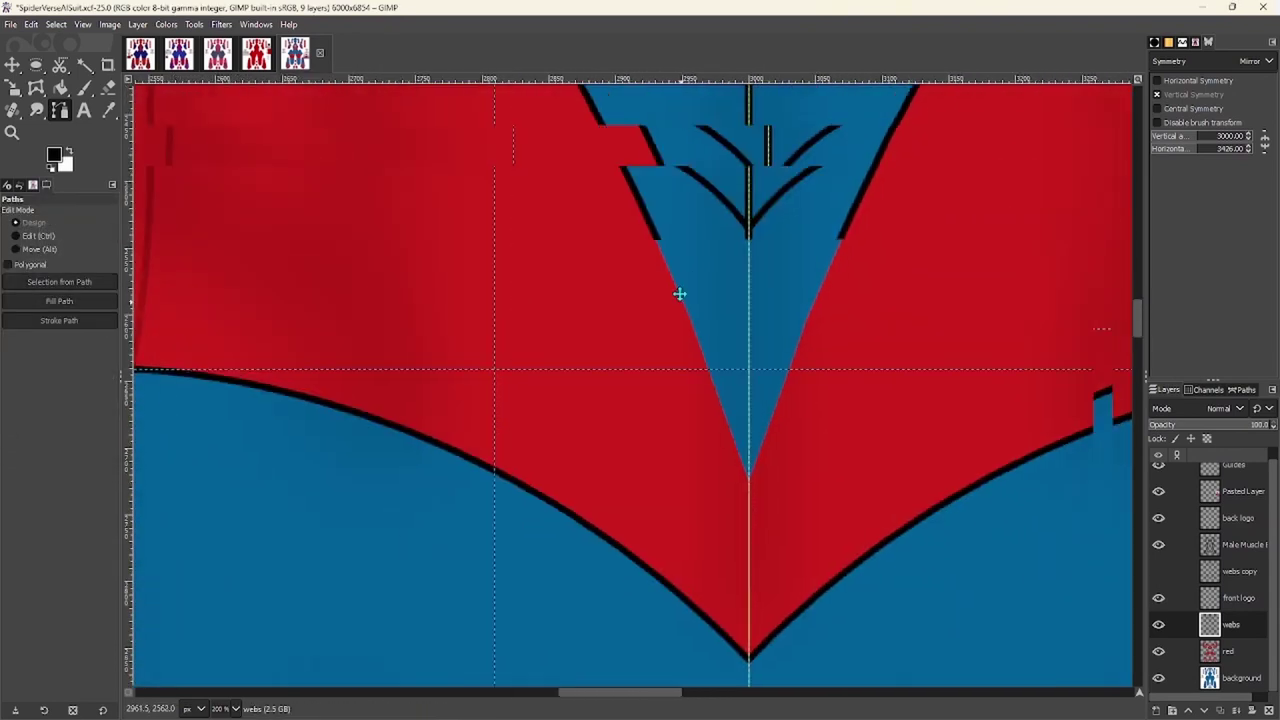
scroll(677, 292, "up", 2)
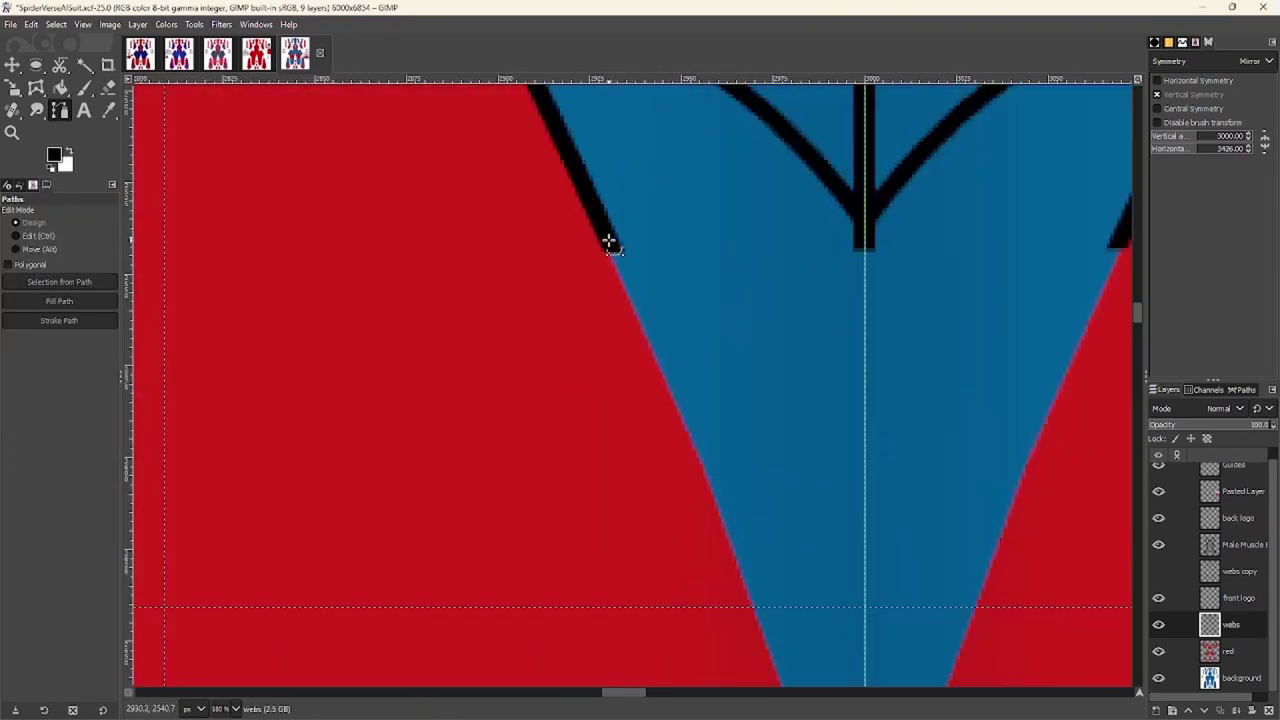
scroll(608, 243, "down", 5)
scroll(608, 243, "right", 2)
scroll(541, 510, "down", 1)
scroll(541, 510, "up", 3)
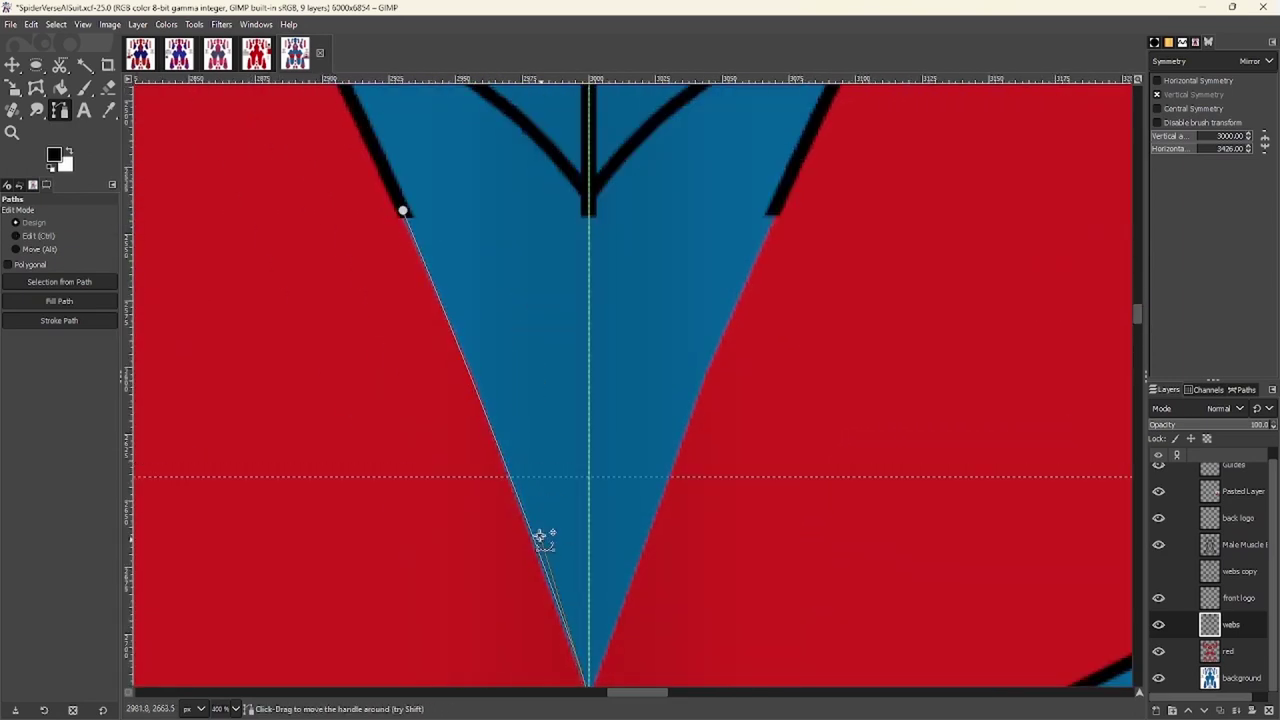
scroll(566, 449, "up", 3)
scroll(566, 449, "right", 1)
scroll(364, 392, "up", 2)
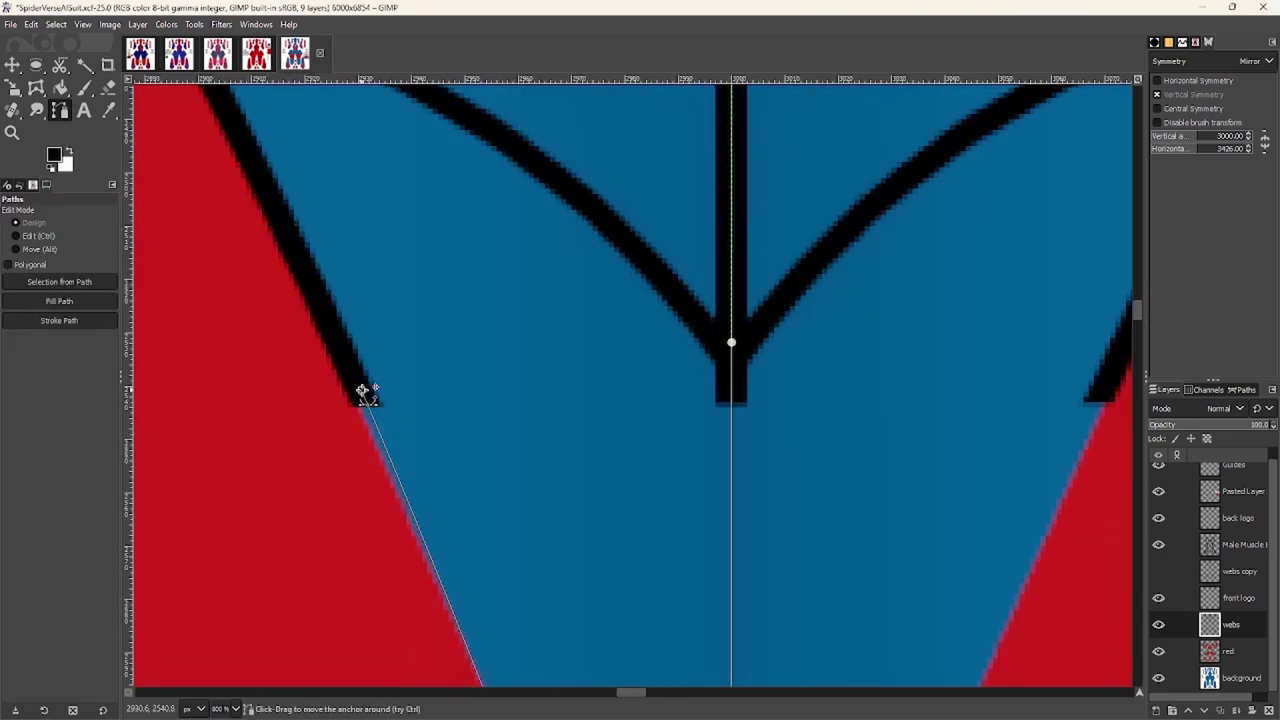
scroll(286, 437, "down", 8)
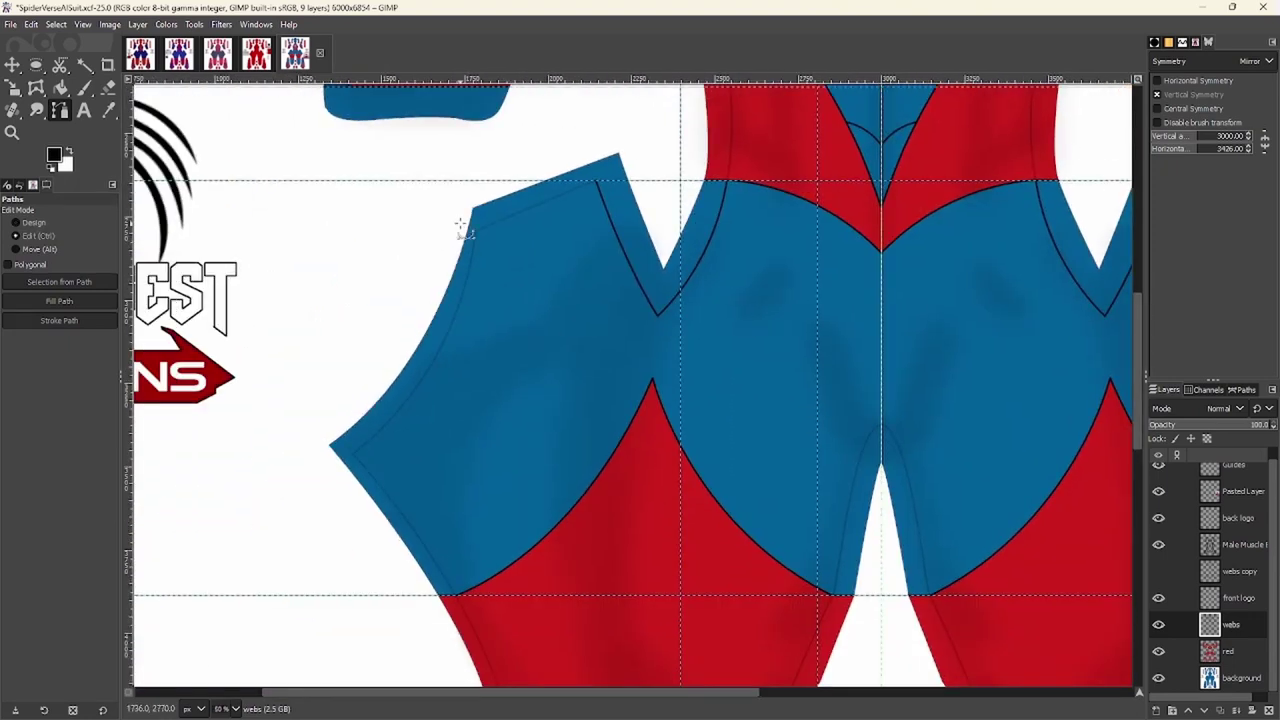
scroll(460, 228, "up", 8)
scroll(318, 418, "down", 2)
scroll(318, 418, "down", 4)
left_click_drag(270, 538, 498, 373)
scroll(498, 360, "down", 5)
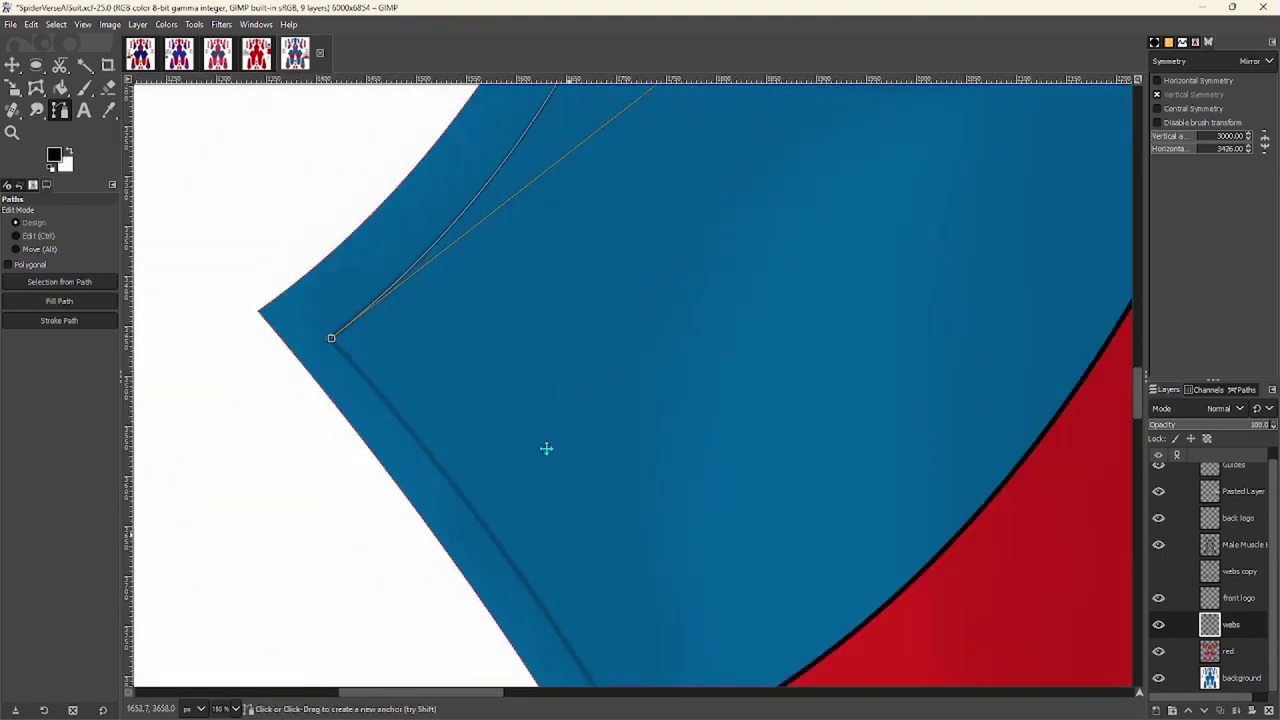
scroll(529, 409, "up", 2)
scroll(443, 400, "down", 2)
left_click_drag(505, 472, 447, 358)
Stroke the traced edge paths in black
left_click(59, 320)
left_click(177, 437)
scroll(520, 309, "up", 4)
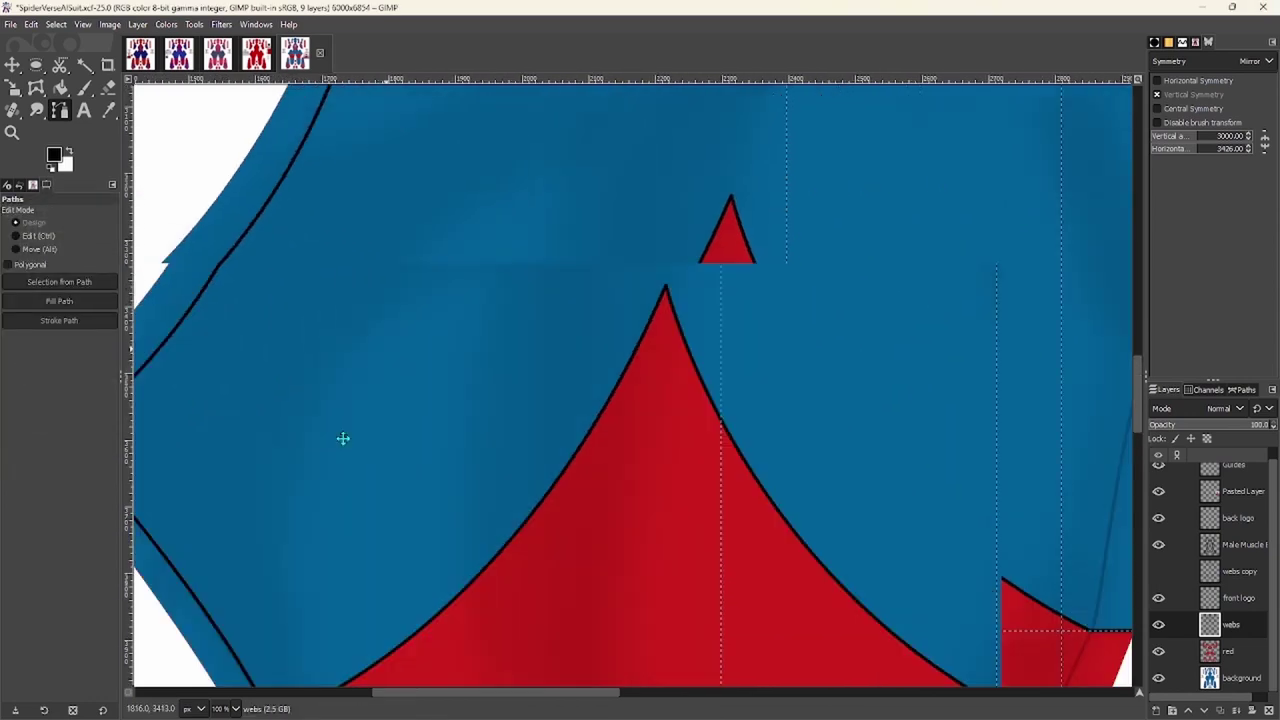
scroll(594, 514, "up", 3)
scroll(579, 290, "down", 3)
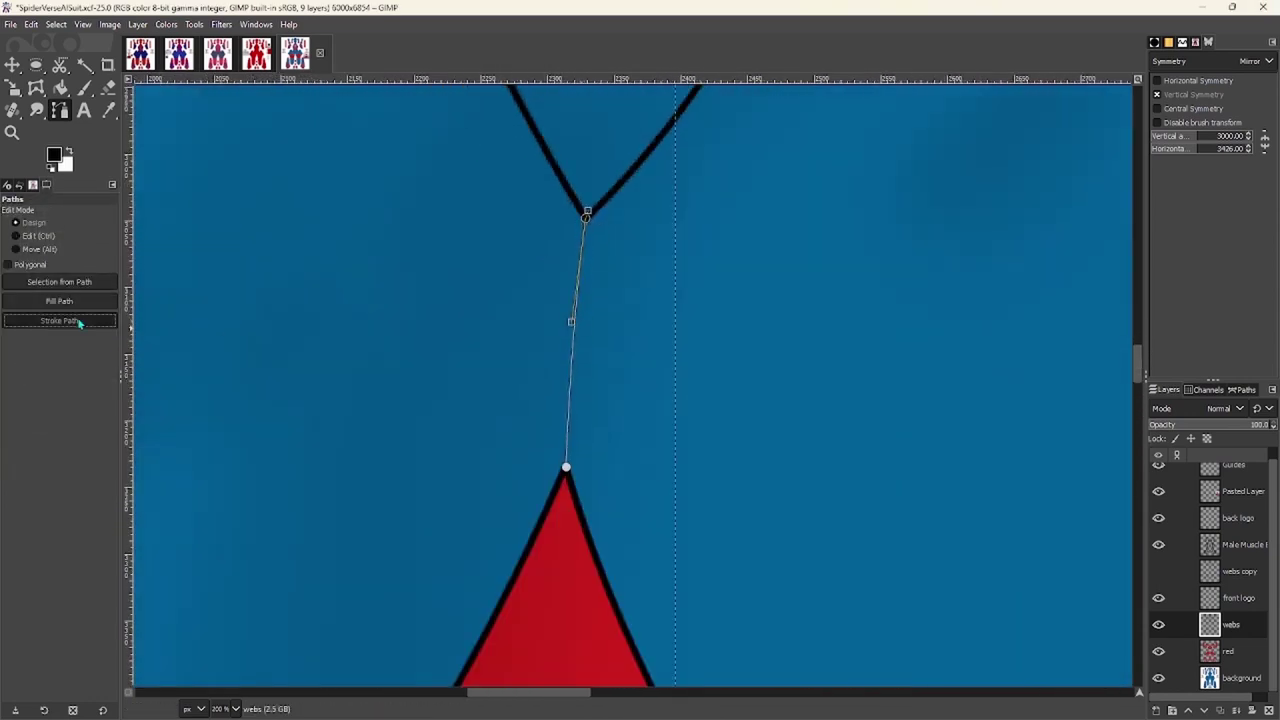
left_click(59, 320)
left_click(160, 435)
Add the arch apex anchor between the legs and stroke the arch path in black
scroll(491, 443, "down", 4)
scroll(606, 520, "up", 3)
scroll(449, 580, "up", 4)
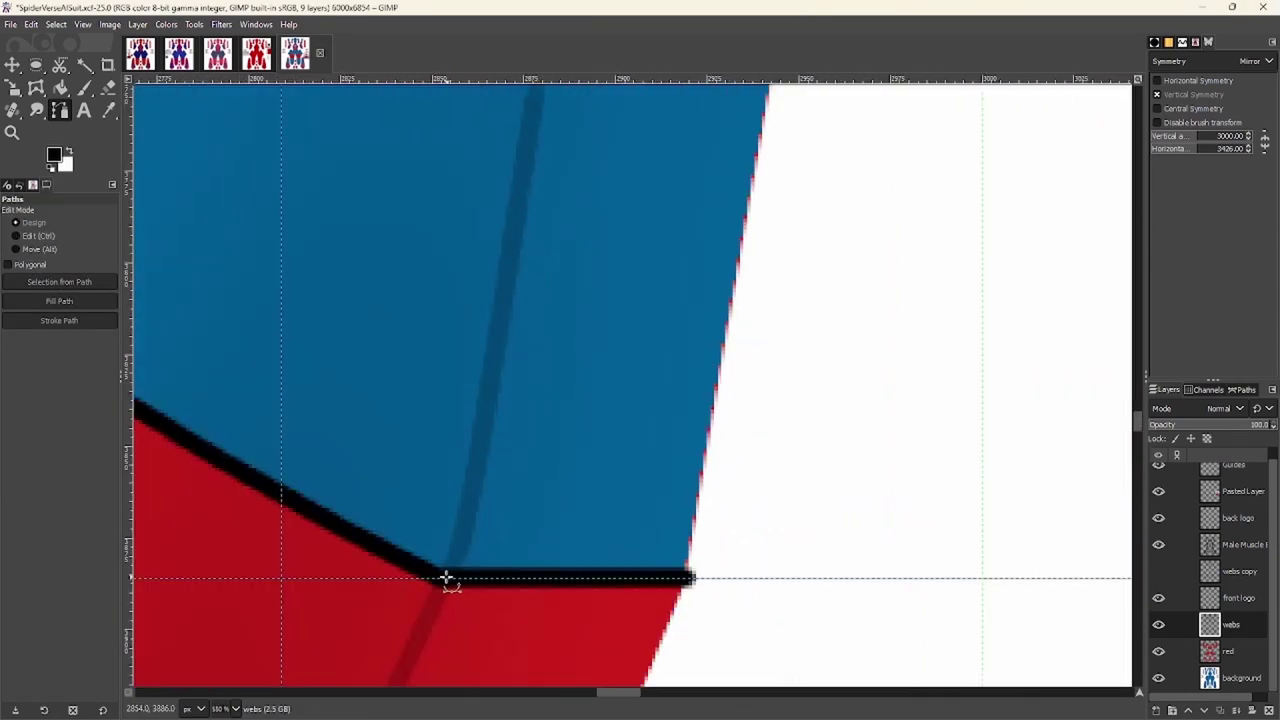
scroll(551, 371, "down", 5)
scroll(623, 441, "up", 2)
left_click(623, 441)
scroll(595, 360, "up", 2)
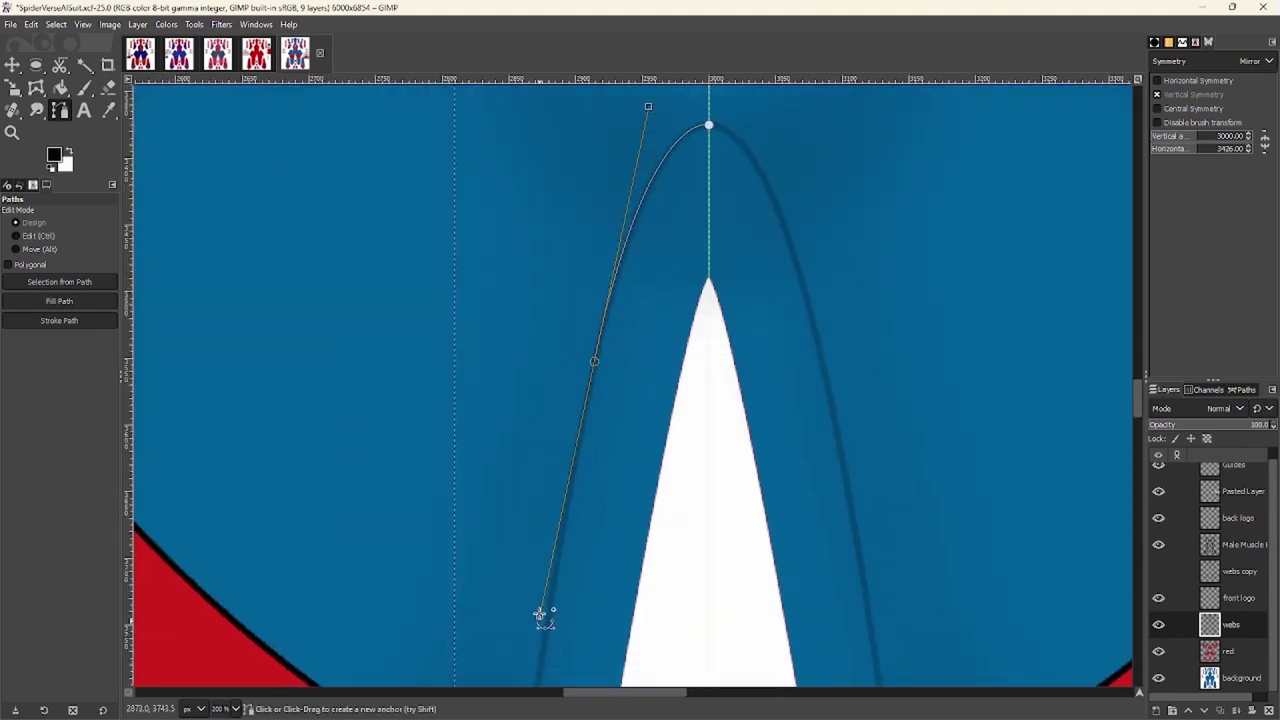
scroll(538, 609, "down", 3)
left_click(108, 322)
scroll(466, 429, "down", 2)
scroll(466, 449, "up", 4)
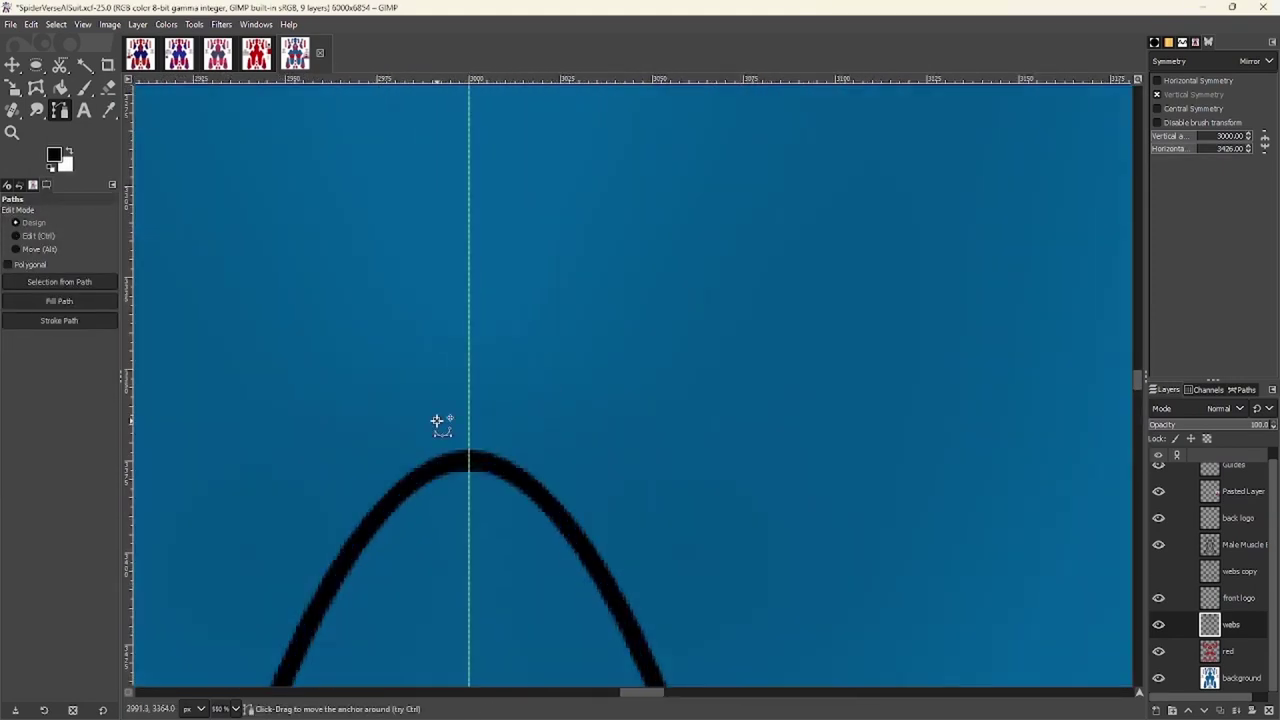
scroll(475, 390, "down", 3)
left_click(185, 437)
scroll(597, 390, "down", 8)
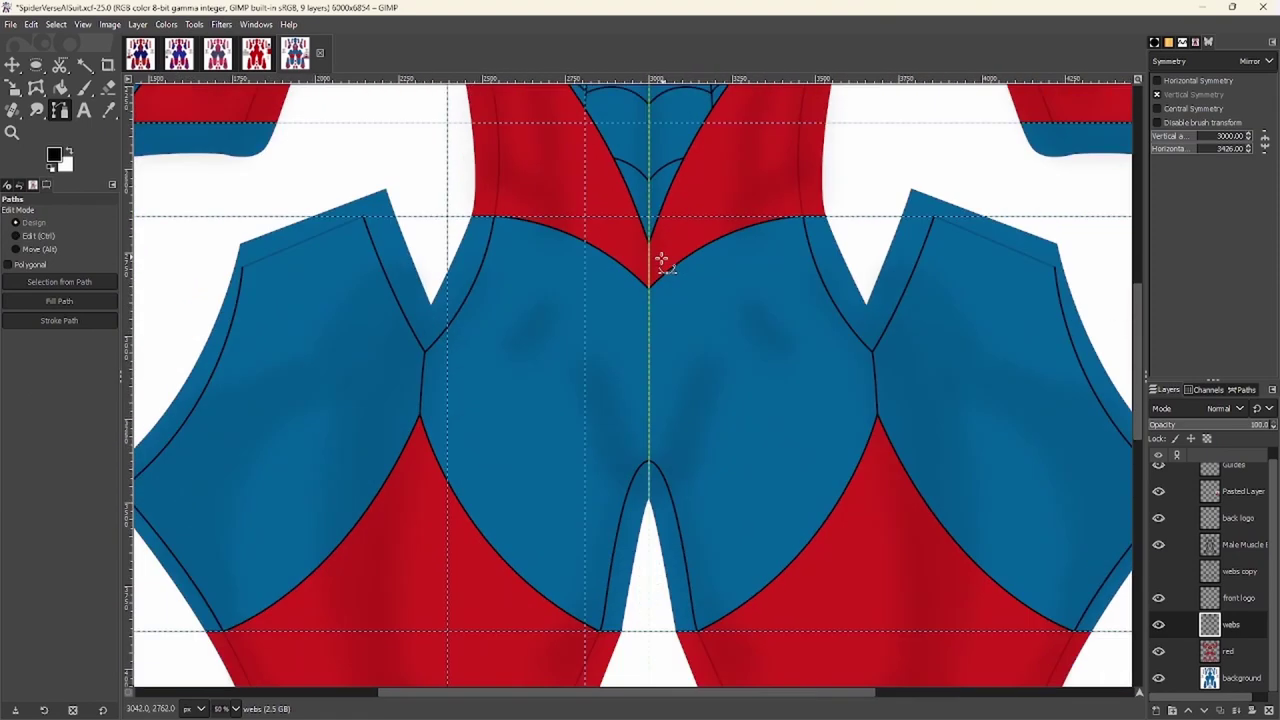
scroll(489, 263, "down", 2)
scroll(489, 263, "left", 4)
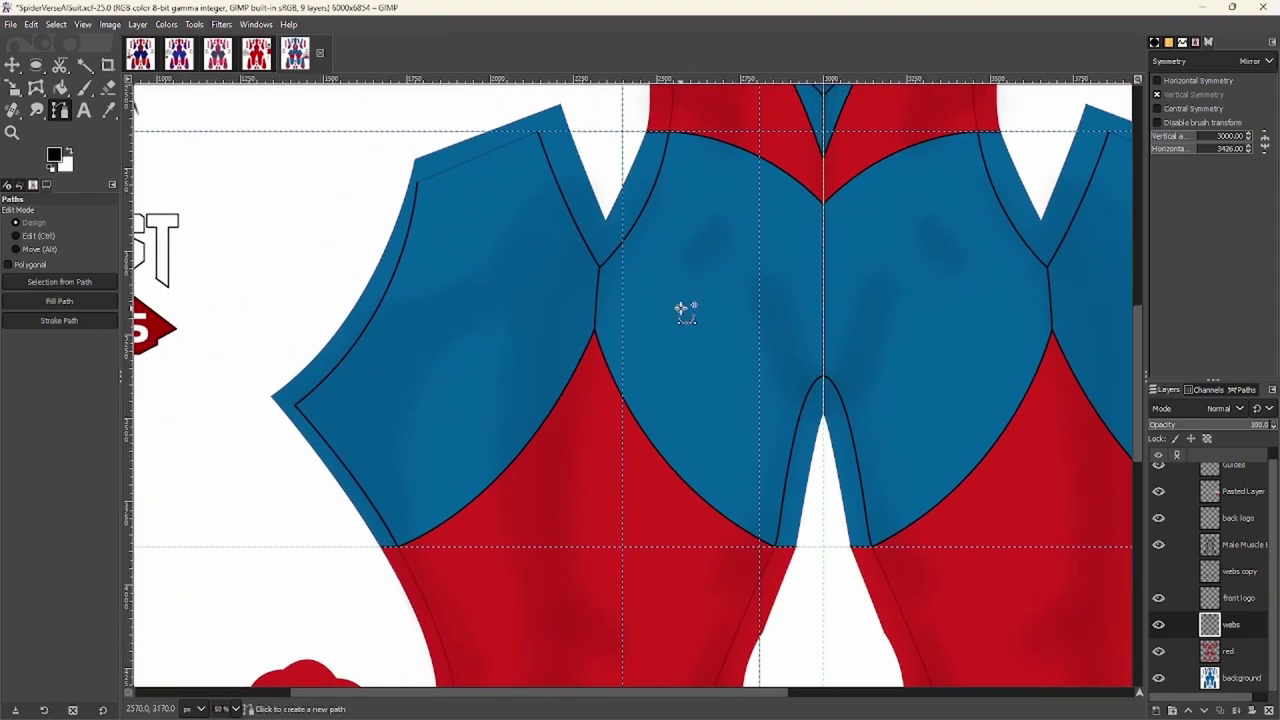
Drag a vertical guide from the left ruler to 2656 px
scroll(680, 284, "up", 2)
scroll(590, 265, "up", 2)
scroll(480, 350, "up", 2)
scroll(415, 430, "up", 2)
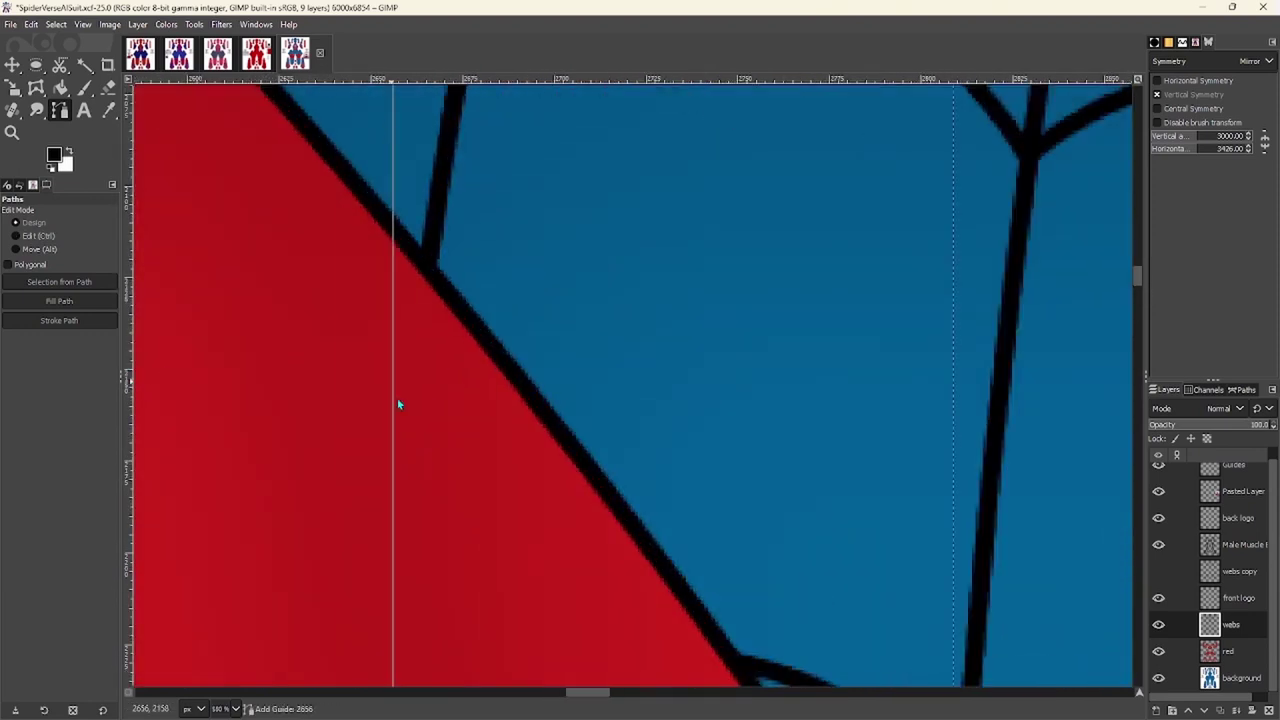
scroll(413, 405, "down", 6)
left_click_drag(413, 405, 262, 380)
Start a new path with an anchor below the red edge joined to one on the red/blue edge
key("b")
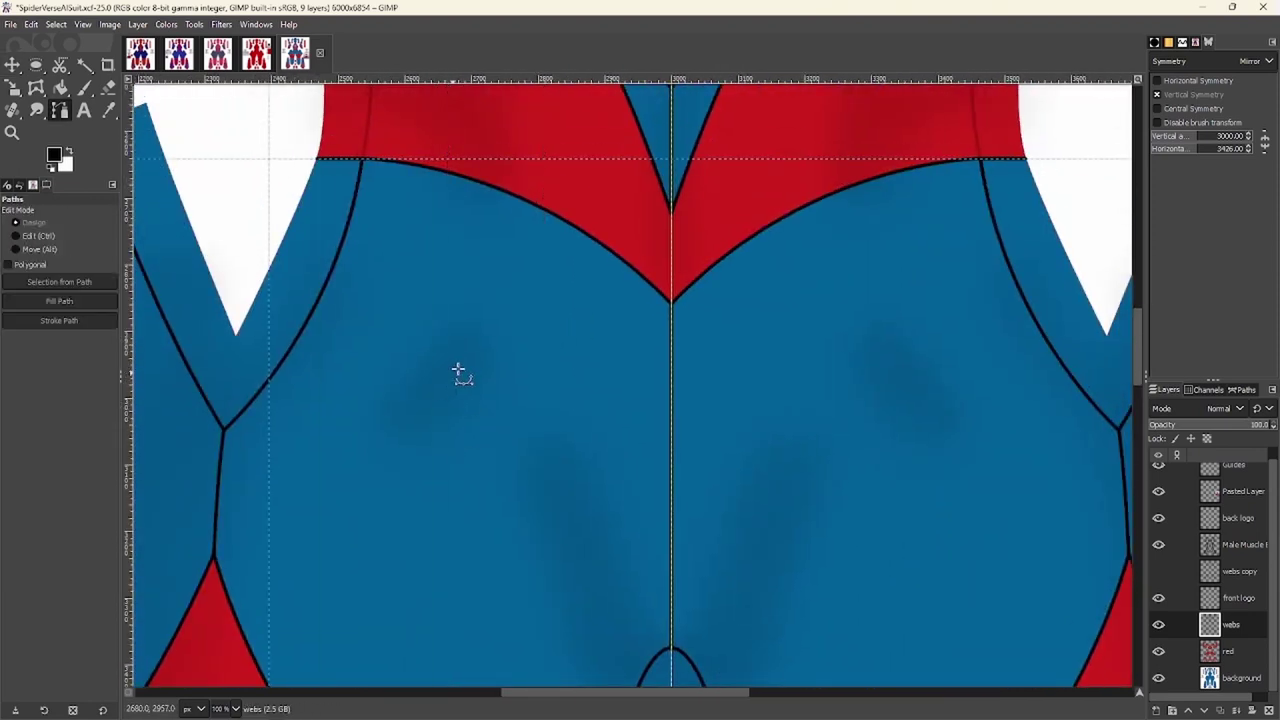
scroll(546, 274, "up", 6)
scroll(523, 443, "down", 6)
left_click(520, 536)
scroll(537, 365, "up", 4)
scroll(540, 380, "down", 4)
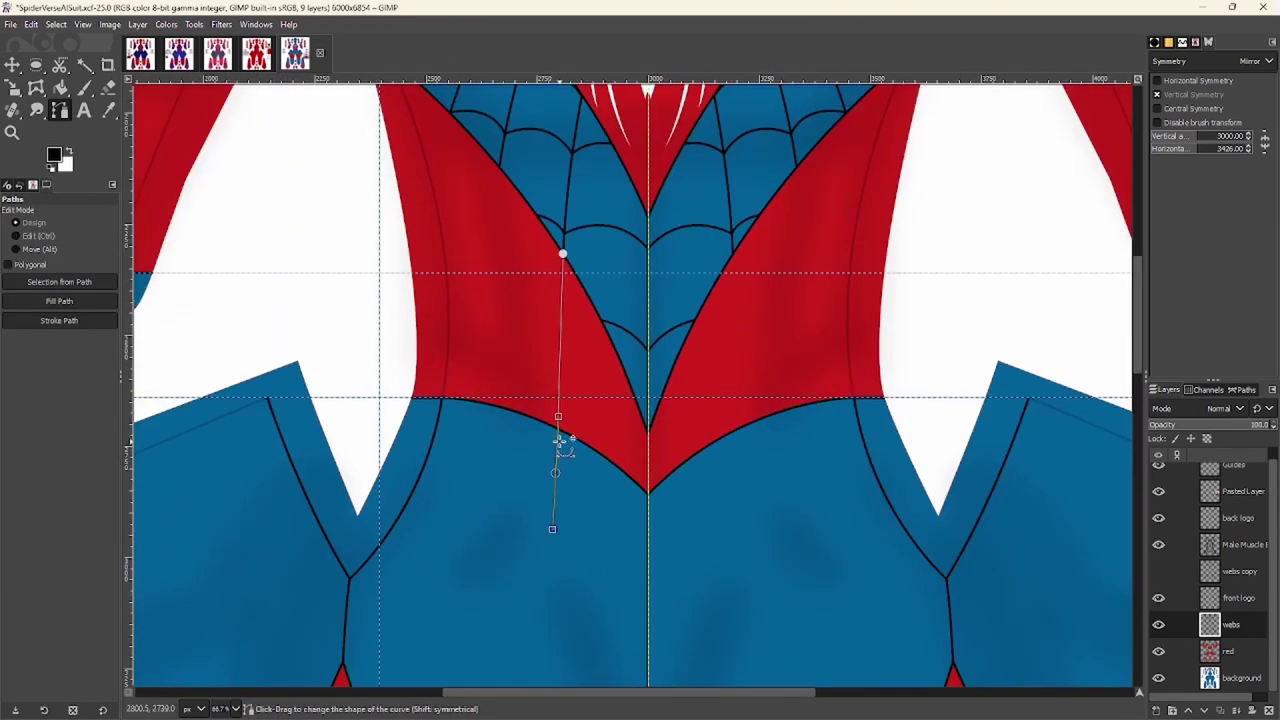
scroll(514, 417, "up", 4)
scroll(524, 290, "down", 3)
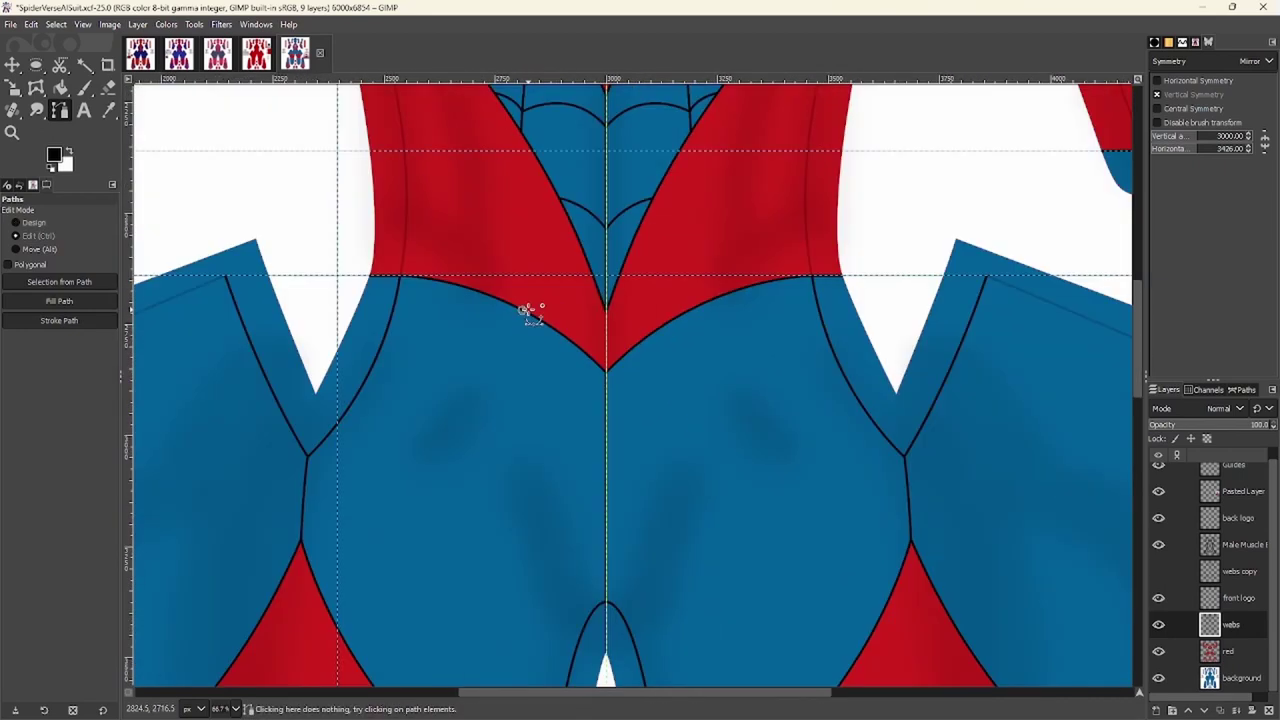
scroll(480, 402, "up", 2)
scroll(403, 360, "down", 2)
scroll(405, 425, "up", 2)
scroll(405, 425, "down", 3)
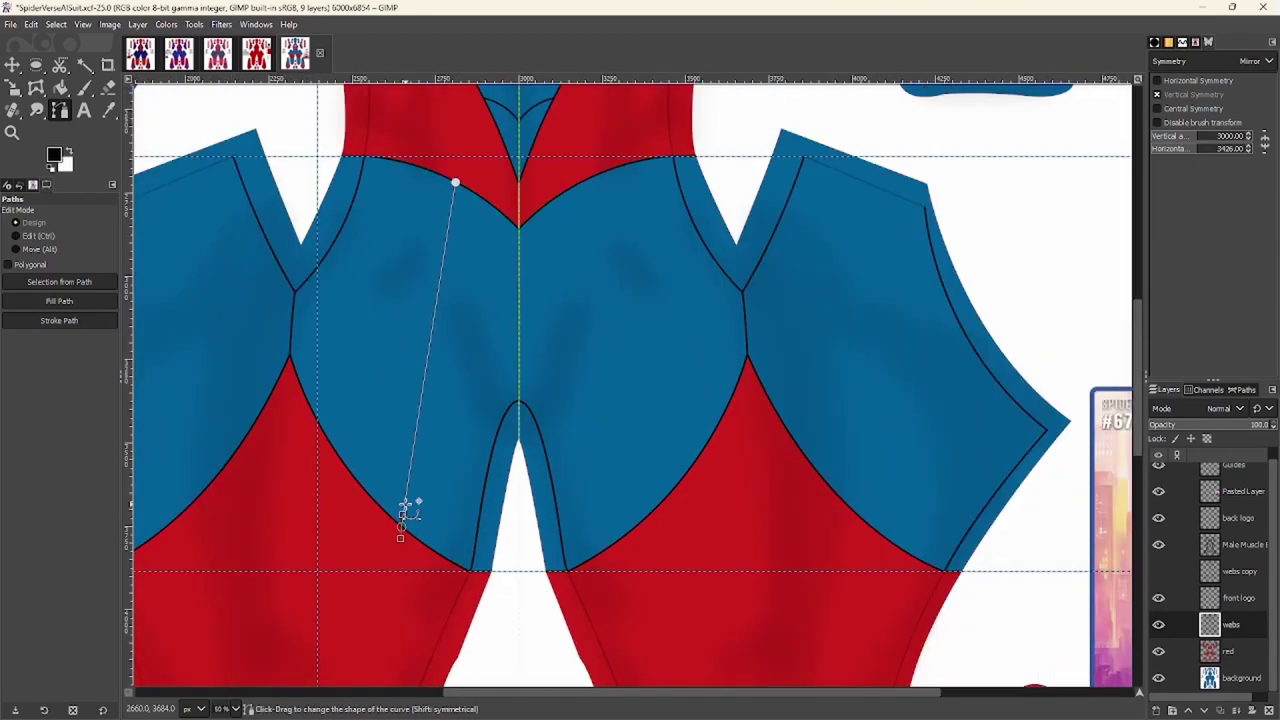
scroll(468, 300, "up", 3)
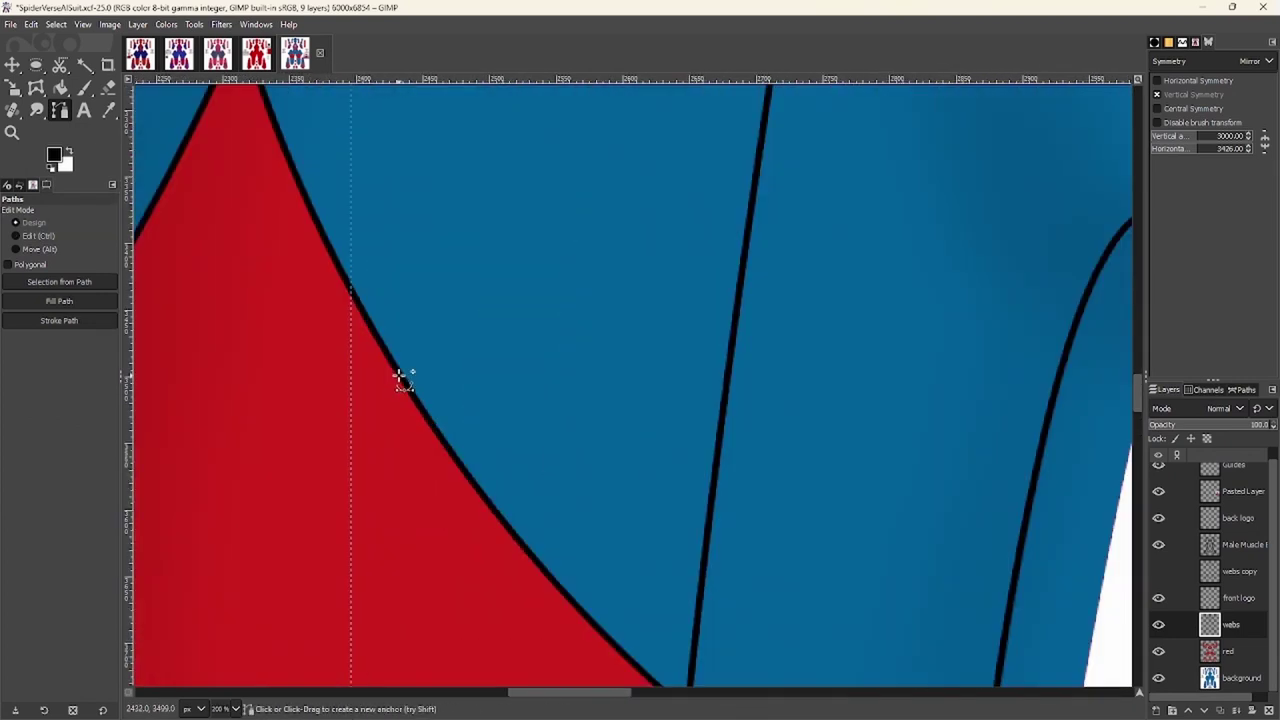
left_click(400, 378)
scroll(400, 420, "down", 3)
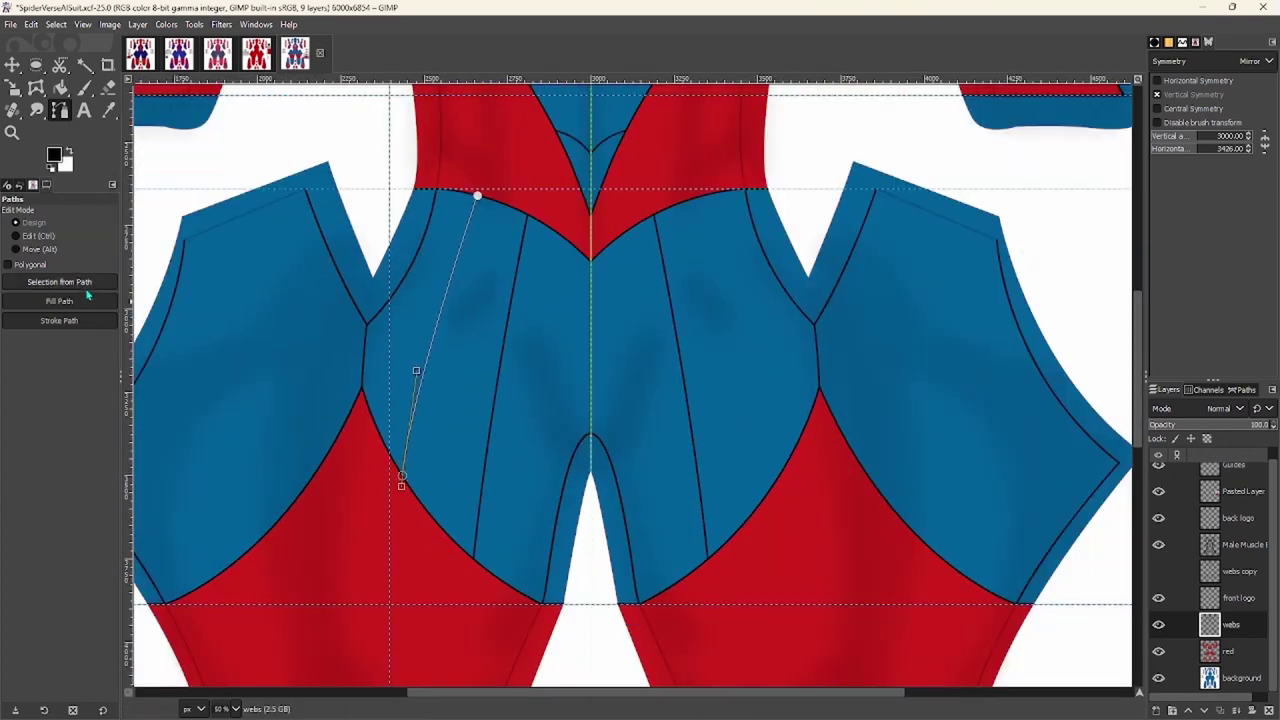
scroll(550, 430, "up", 1)
scroll(471, 314, "up", 3)
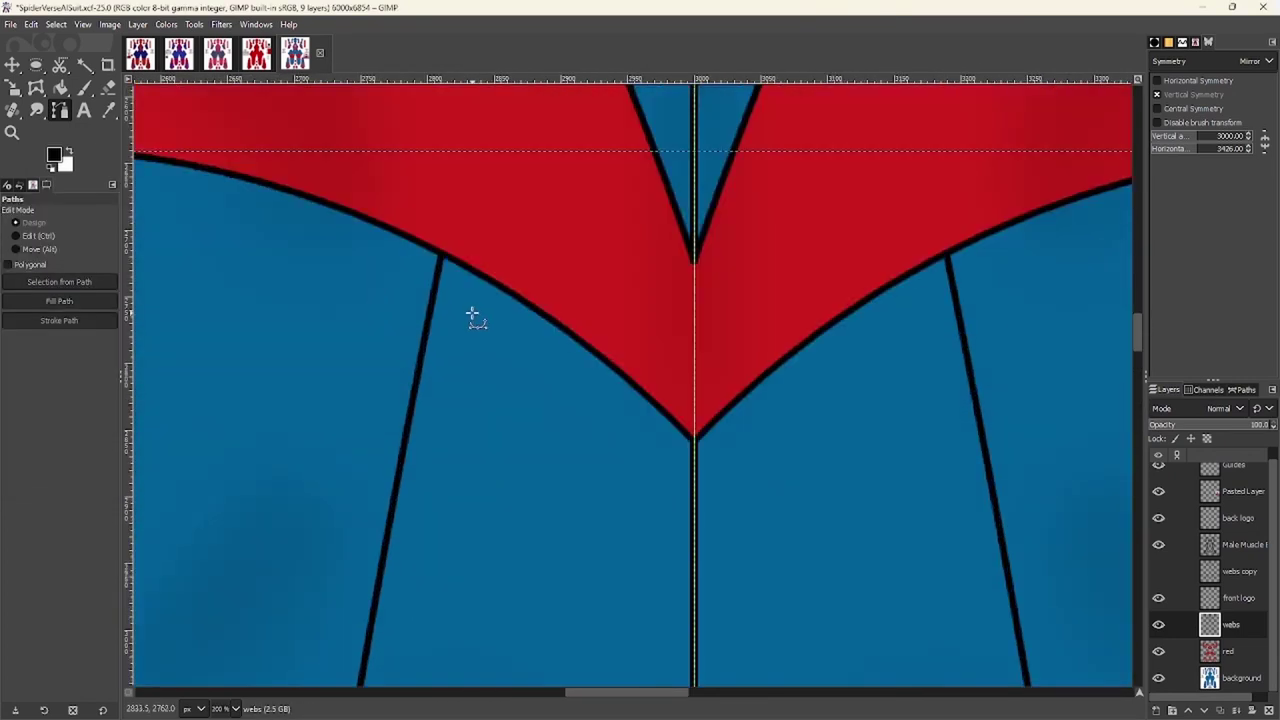
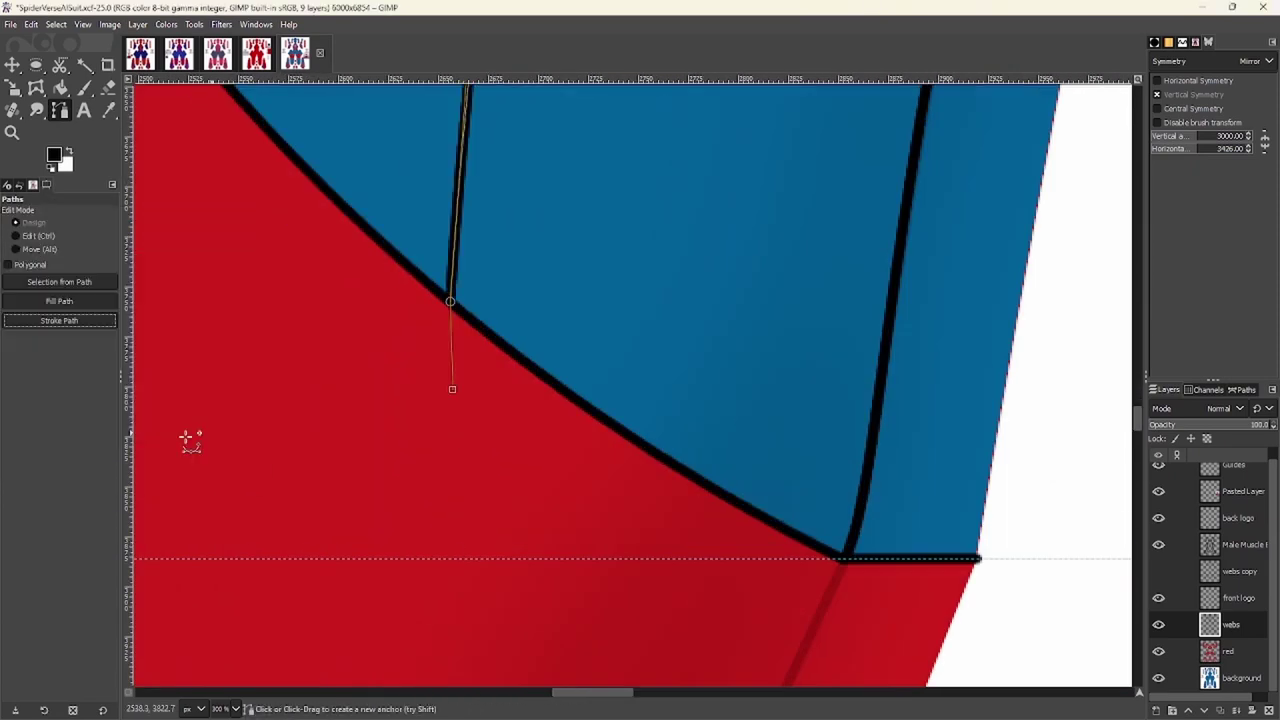
Place a path point on the red-blue panel edge and stroke the path in black
scroll(400, 414, "up", 1)
scroll(443, 337, "down", 3)
scroll(471, 283, "up", 3)
scroll(471, 283, "down", 3)
scroll(514, 243, "up", 1)
left_click(457, 420)
scroll(449, 423, "down", 1)
left_click(59, 320)
left_click(160, 433)
Stroke the traced edge path in black once more, confirming the stroke settings
scroll(500, 334, "left", 4)
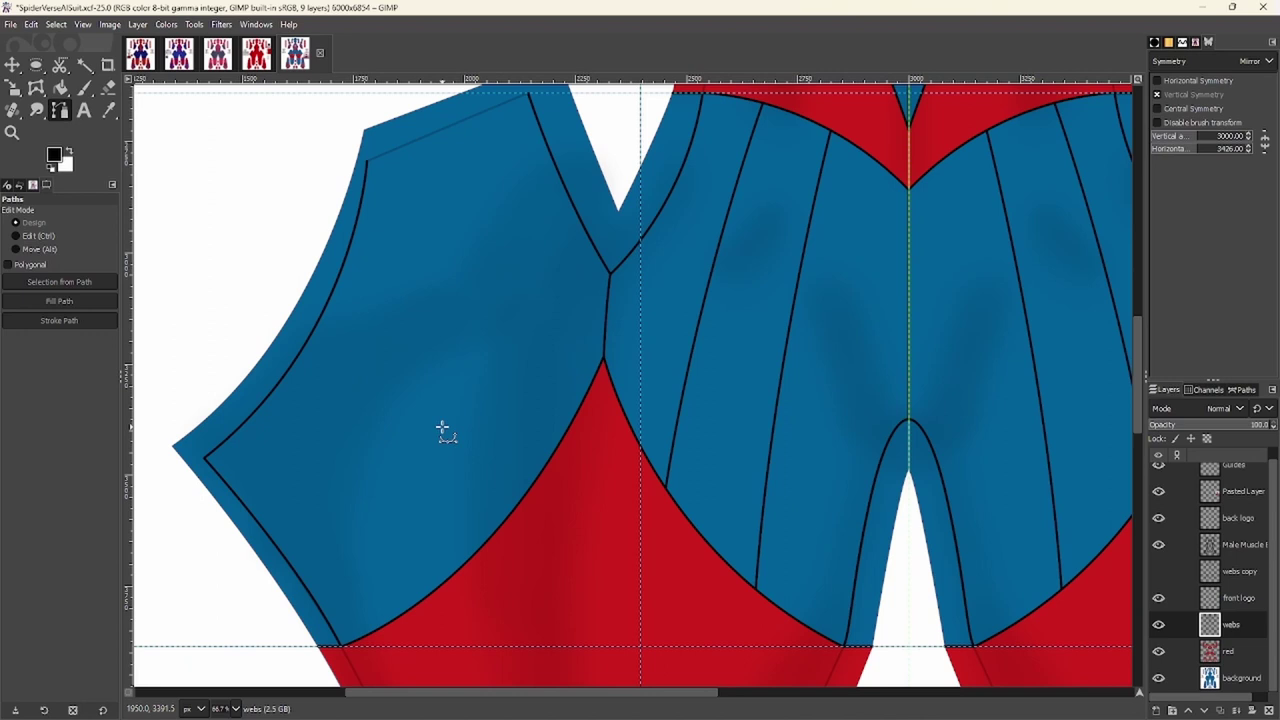
scroll(529, 243, "down", 1)
scroll(420, 229, "up", 3)
scroll(486, 503, "down", 3)
scroll(512, 410, "up", 3)
scroll(490, 380, "down", 2)
scroll(525, 355, "up", 4)
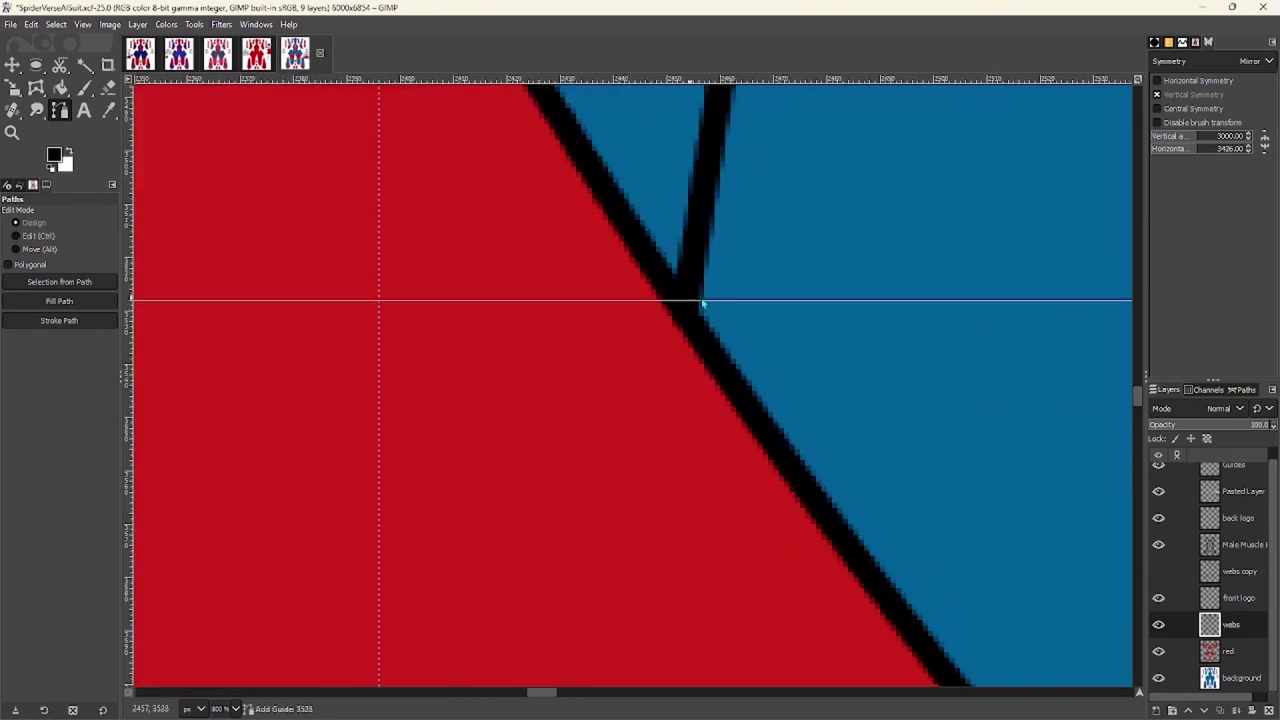
scroll(440, 288, "down", 5)
scroll(525, 350, "up", 3)
scroll(555, 412, "down", 5)
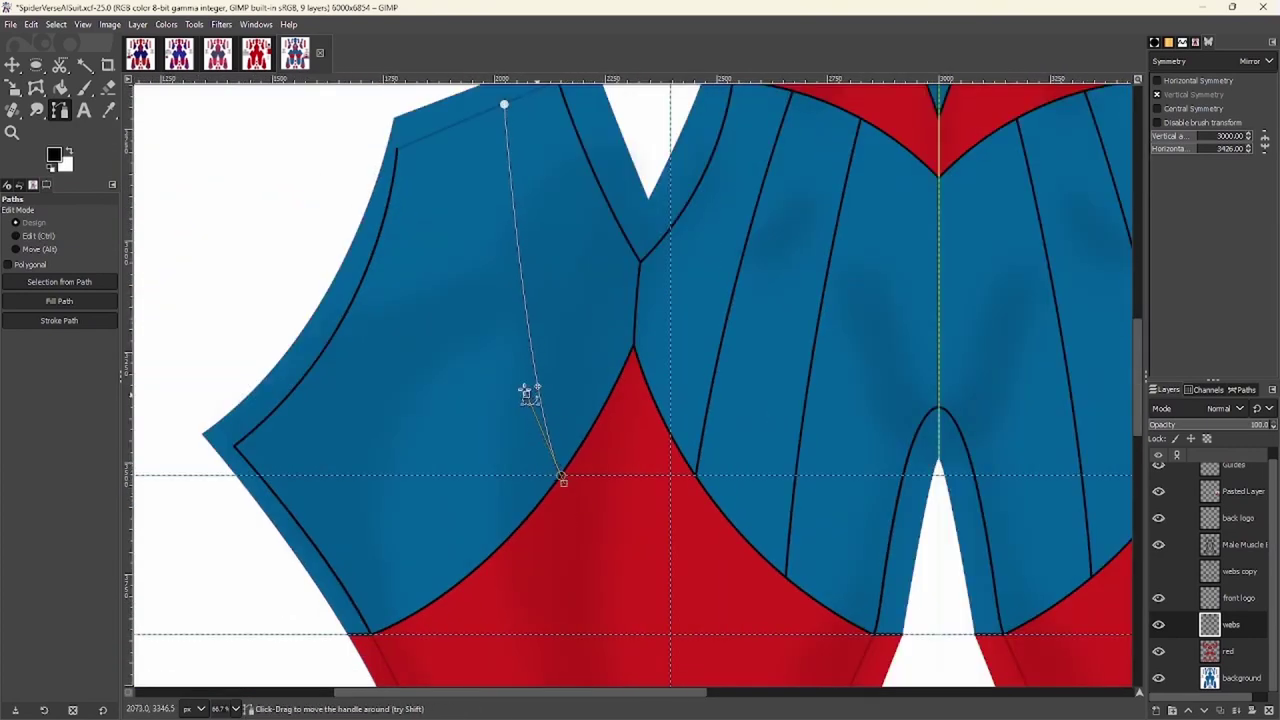
left_click(59, 320)
key("Return")
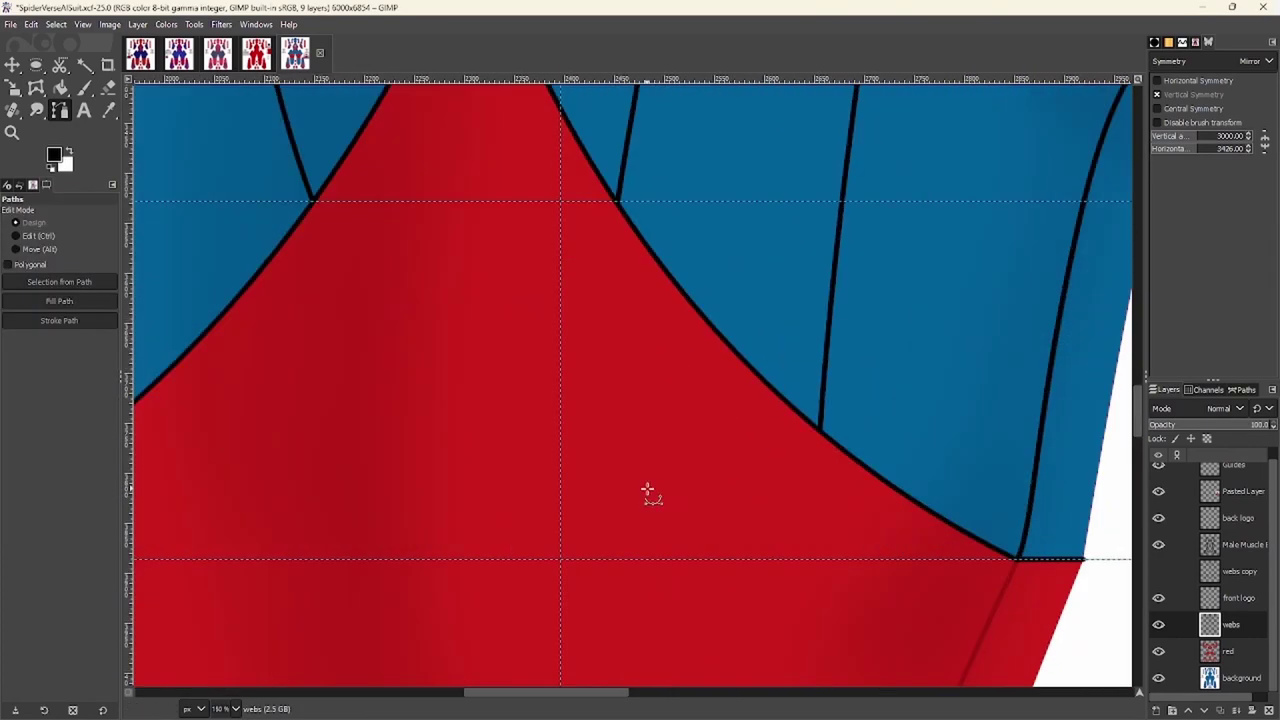
Add a curved path segment across the blue panel, then cancel its stroke
scroll(669, 507, "up", 5)
scroll(734, 86, "down", 5)
scroll(309, 351, "up", 5)
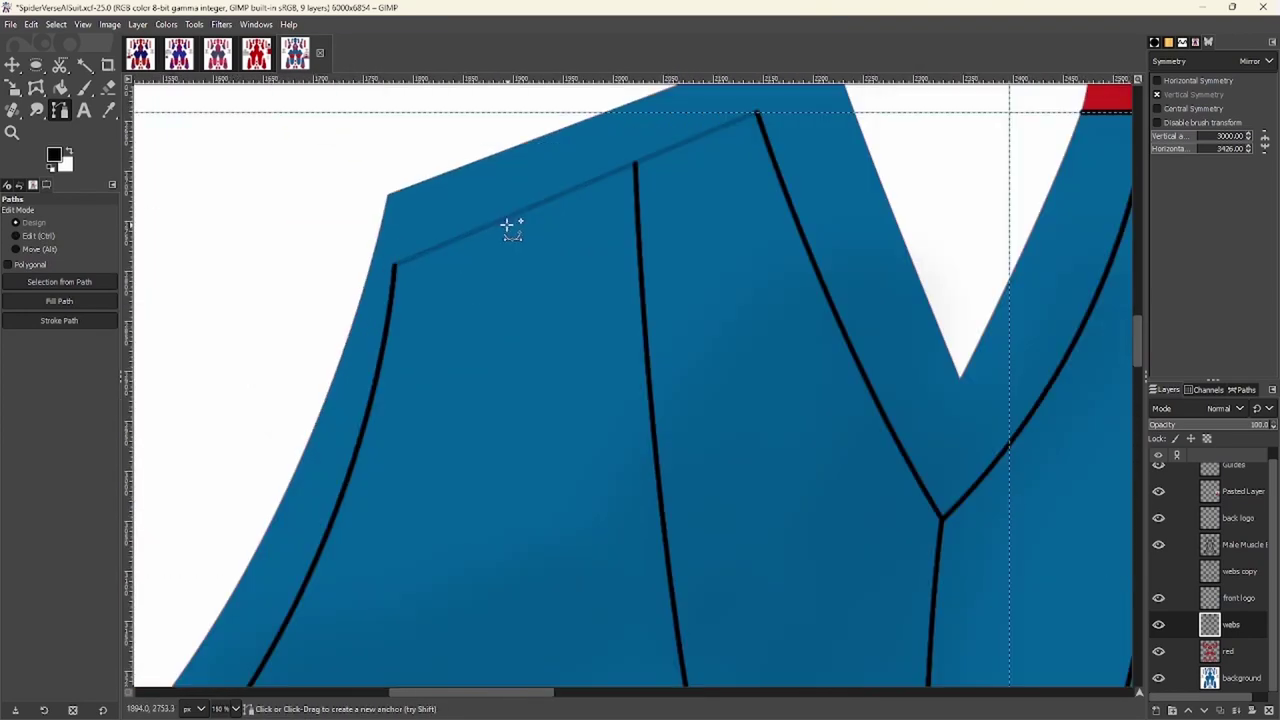
left_click(500, 228)
scroll(500, 214, "down", 2)
left_click_drag(500, 214, 471, 480)
scroll(486, 420, "down", 1)
left_click(59, 320)
left_click(220, 438)
scroll(474, 386, "down", 3)
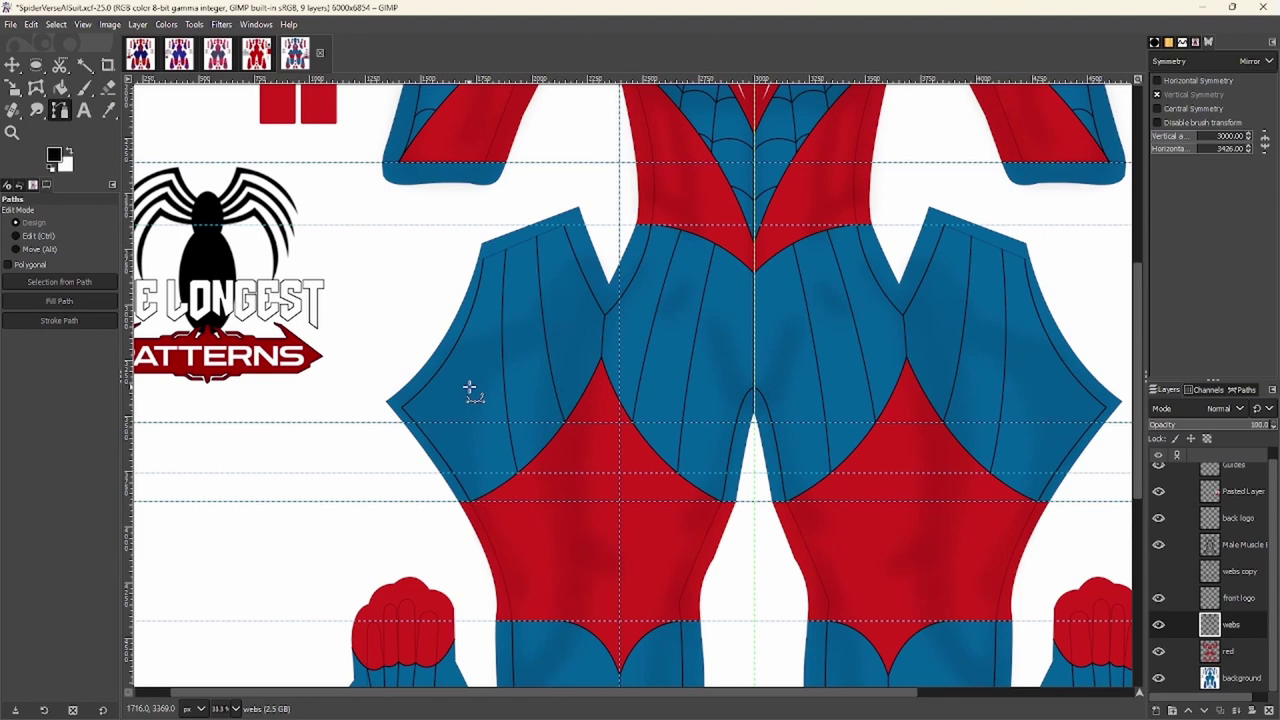
Place two new path points along the panel edge line
scroll(470, 392, "up", 3)
left_click(450, 356)
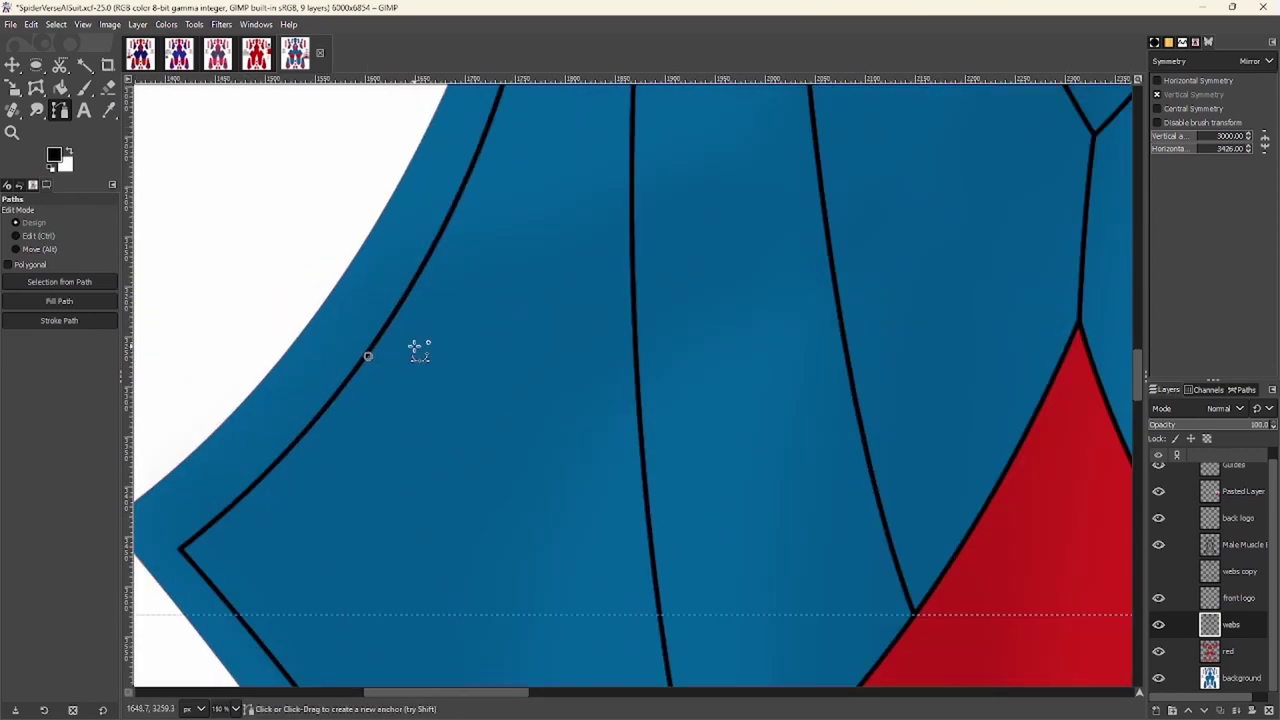
scroll(452, 360, "up", 2)
left_click(496, 491)
scroll(496, 491, "down", 3)
scroll(561, 510, "up", 4)
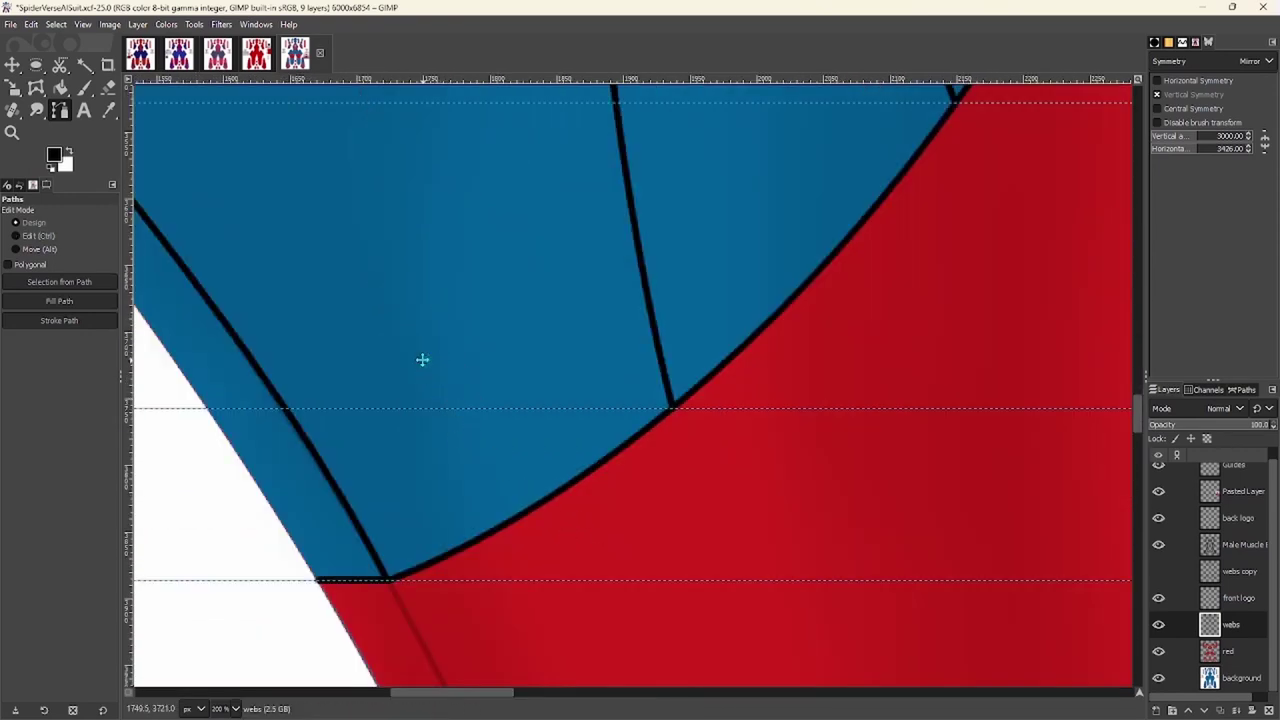
scroll(422, 360, "down", 2)
scroll(409, 400, "down", 1)
scroll(523, 323, "up", 2)
scroll(486, 351, "up", 2)
Anchor the path at the top of one web line and at the next web line
left_click(424, 428)
scroll(430, 437, "down", 3)
scroll(606, 280, "up", 2)
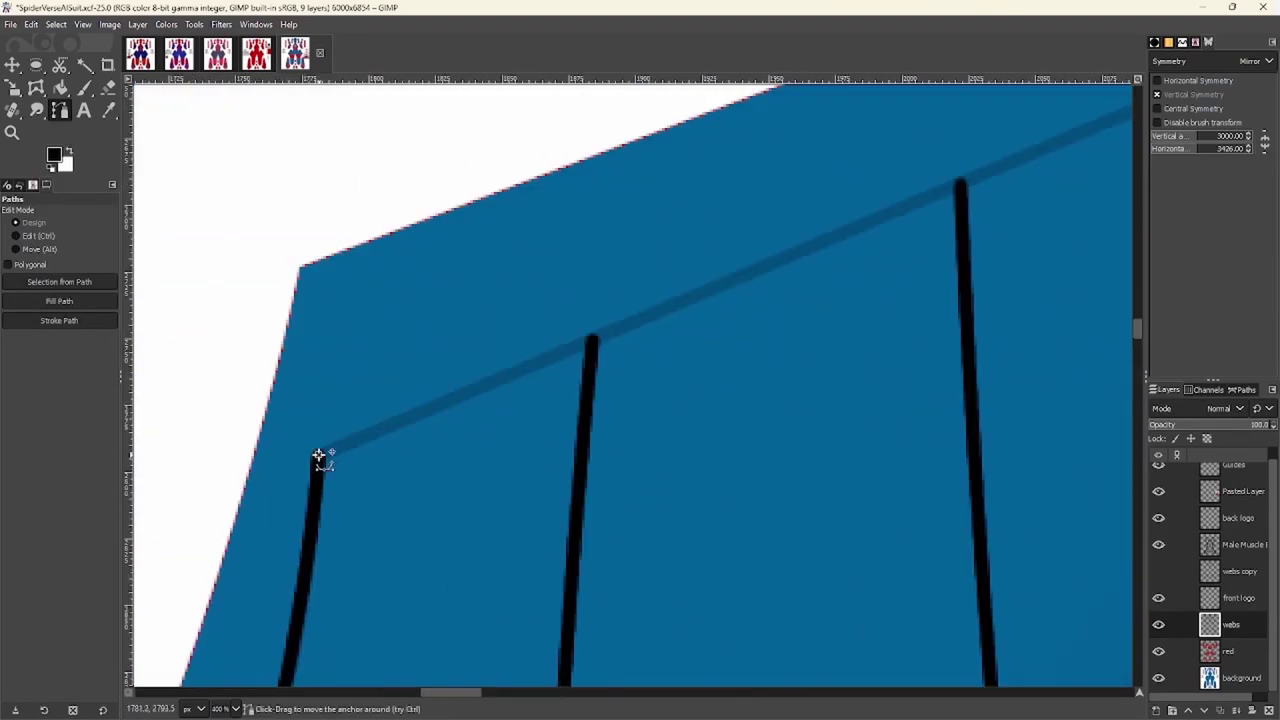
scroll(606, 280, "up", 1)
left_click(760, 263)
scroll(398, 394, "up", 1)
scroll(398, 394, "down", 3)
scroll(597, 417, "up", 2)
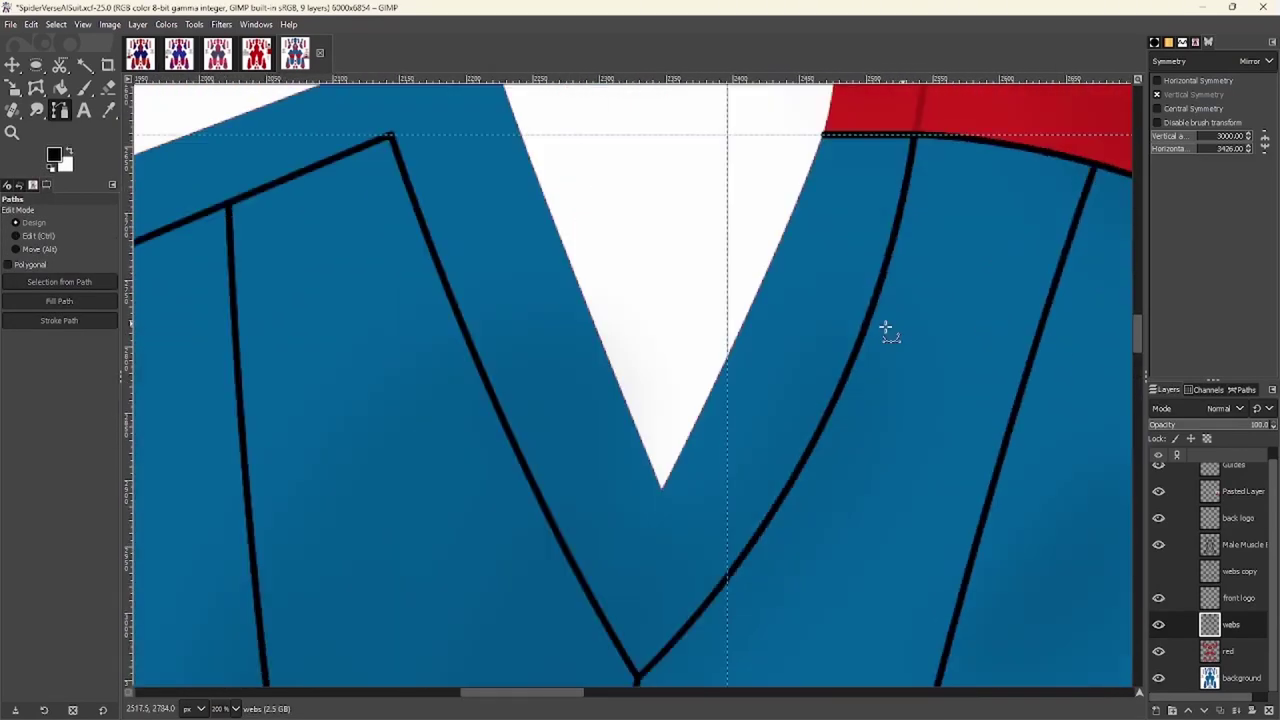
scroll(451, 314, "down", 1)
scroll(360, 403, "up", 1)
scroll(600, 420, "up", 2)
Add a path point at the V-neck web junction
left_click(857, 328)
scroll(620, 370, "down", 3)
scroll(651, 385, "up", 2)
scroll(665, 410, "up", 3)
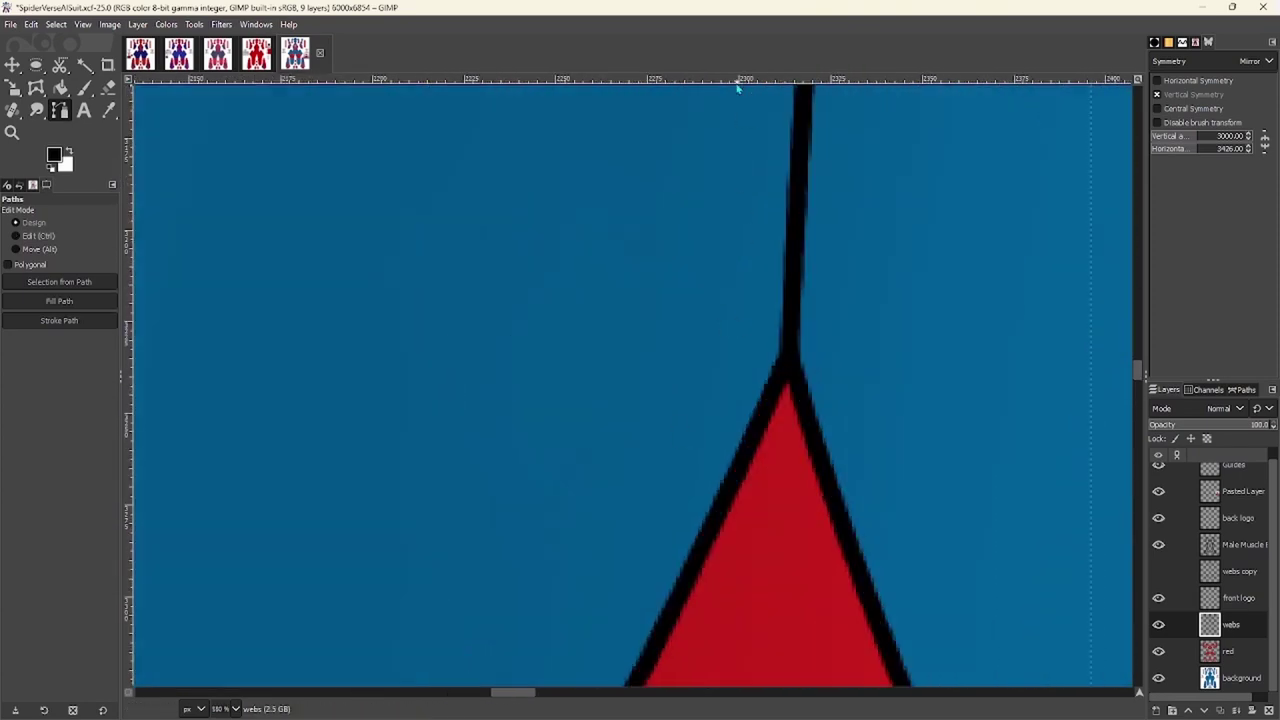
scroll(606, 357, "down", 8)
scroll(608, 395, "up", 6)
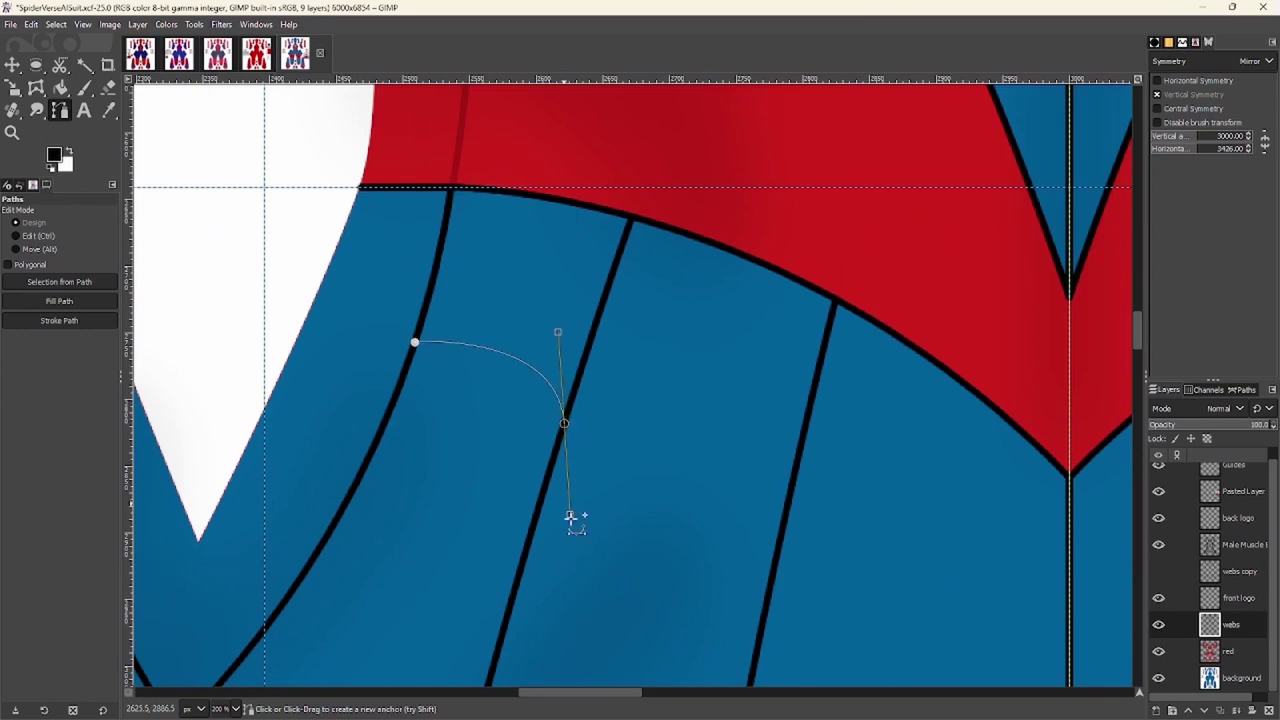
Add curved path anchors on the next web line and centre line, then stroke them
scroll(500, 377, "down", 3)
scroll(654, 428, "up", 1)
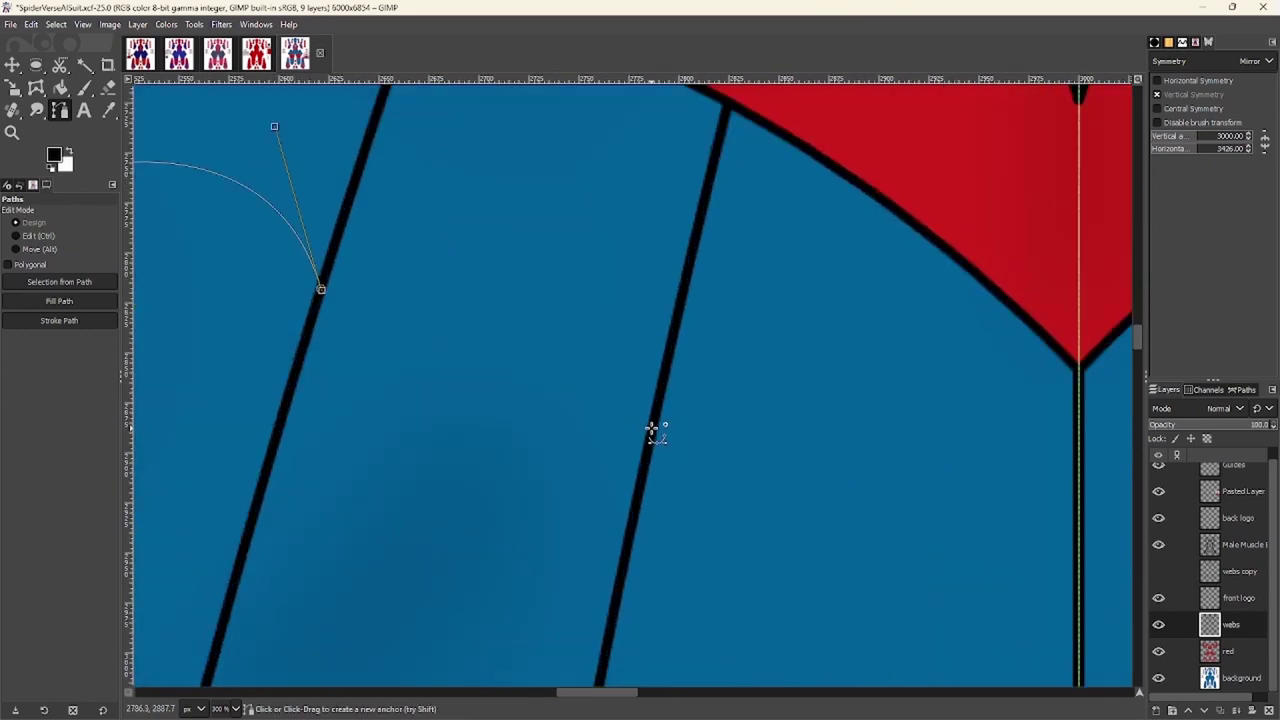
scroll(654, 428, "down", 2)
left_click_drag(662, 468, 654, 428)
scroll(654, 428, "up", 2)
scroll(506, 391, "down", 1)
left_click_drag(728, 460, 820, 624)
scroll(347, 313, "down", 1)
left_click(59, 320, "shift")
Bend the path segments into upward arches between web lines and stroke them black
scroll(571, 149, "up", 2)
scroll(597, 348, "left", 5)
scroll(580, 378, "down", 1)
scroll(580, 376, "right", 2)
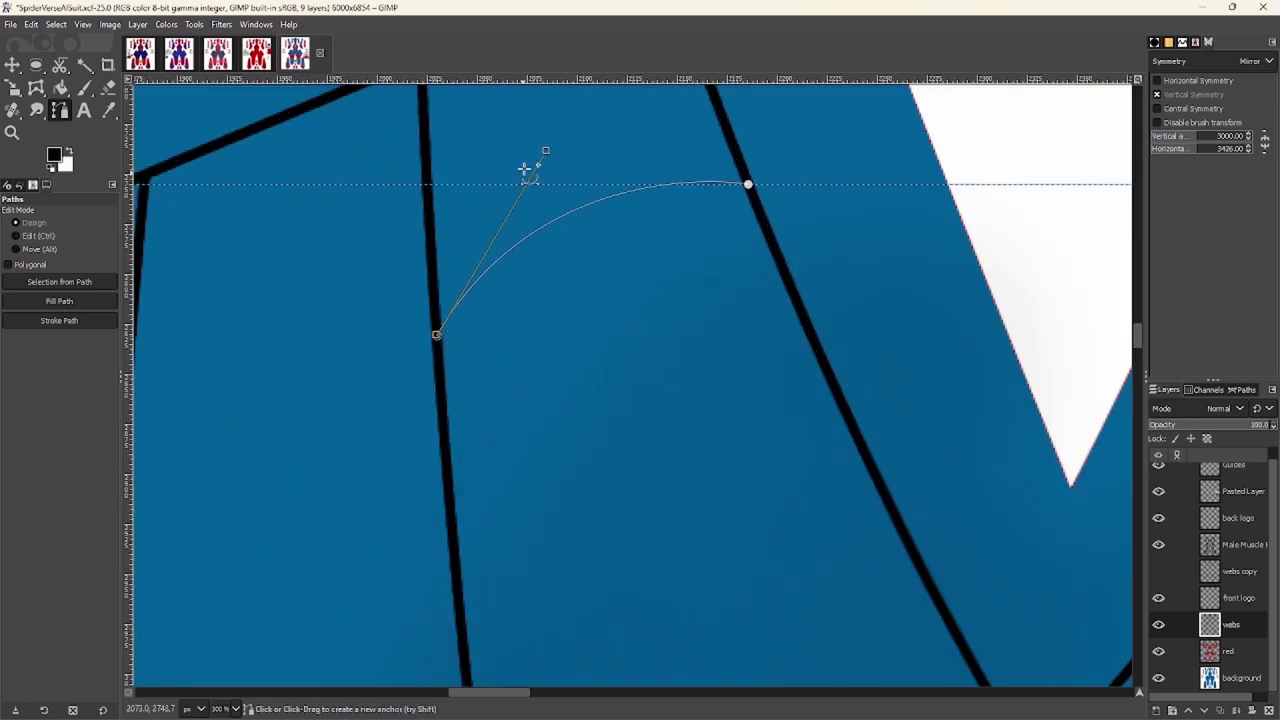
scroll(428, 243, "down", 3)
scroll(460, 245, "up", 2)
scroll(460, 245, "up", 3)
scroll(306, 451, "down", 2)
scroll(479, 413, "down", 1)
left_click_drag(497, 387, 530, 340)
scroll(452, 388, "down", 1)
scroll(452, 388, "left", 1)
left_click_drag(369, 420, 459, 300)
scroll(611, 323, "up", 3)
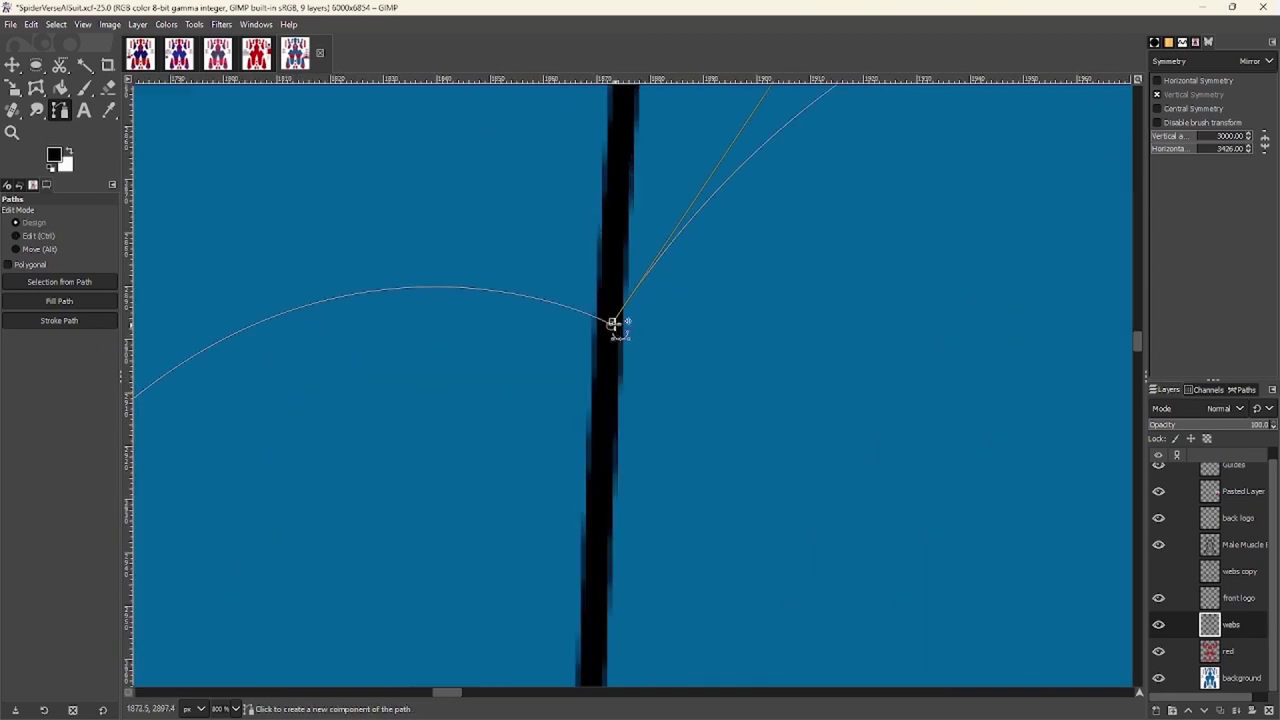
scroll(611, 323, "down", 3)
left_click(59, 320)
left_click(159, 444)
Remove an anchor's lower handle, then add points at the V junction and centre line
scroll(427, 444, "down", 5)
scroll(509, 363, "up", 5)
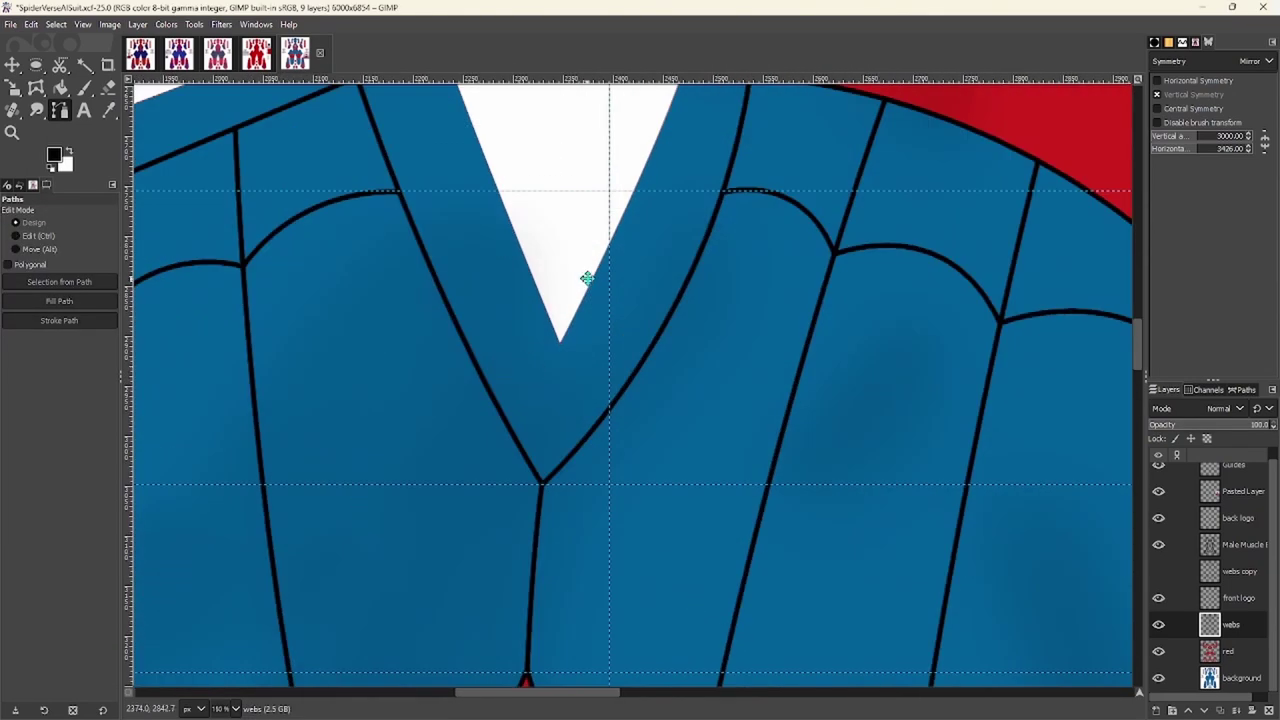
scroll(555, 170, "down", 5)
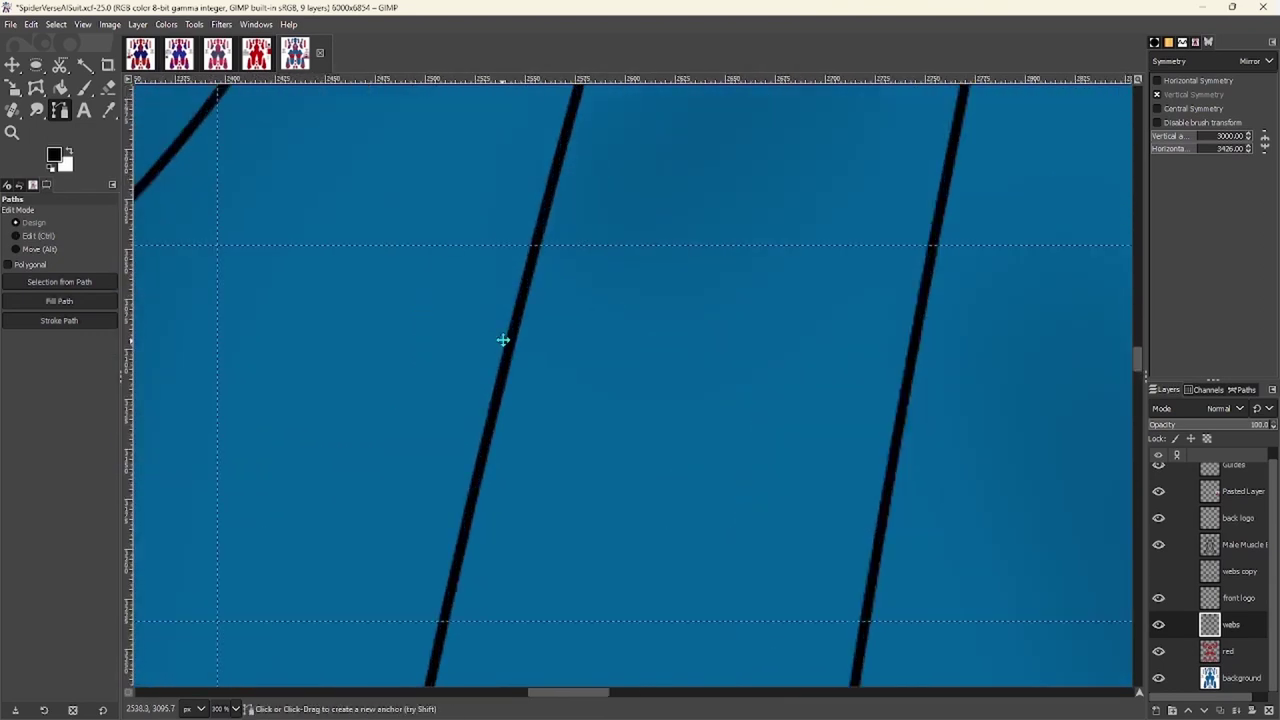
left_click_drag(659, 567, 578, 386)
scroll(578, 386, "up", 2)
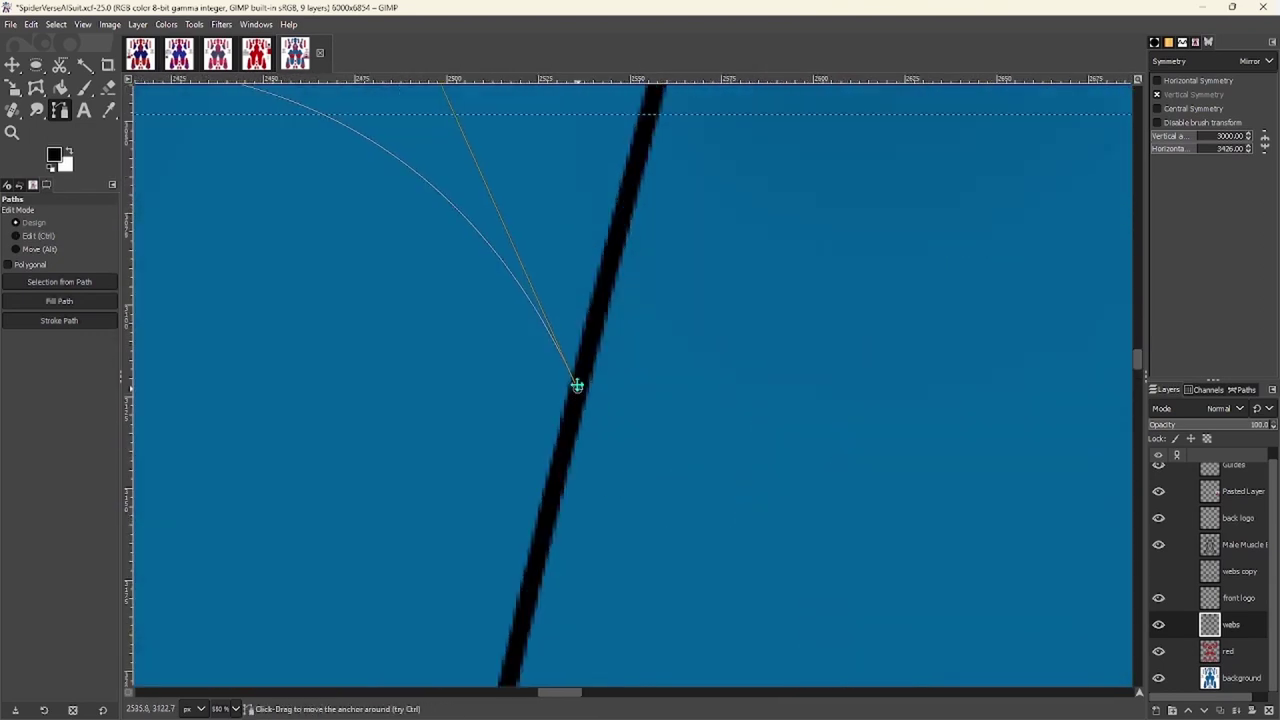
scroll(629, 391, "down", 3)
scroll(529, 371, "up", 2)
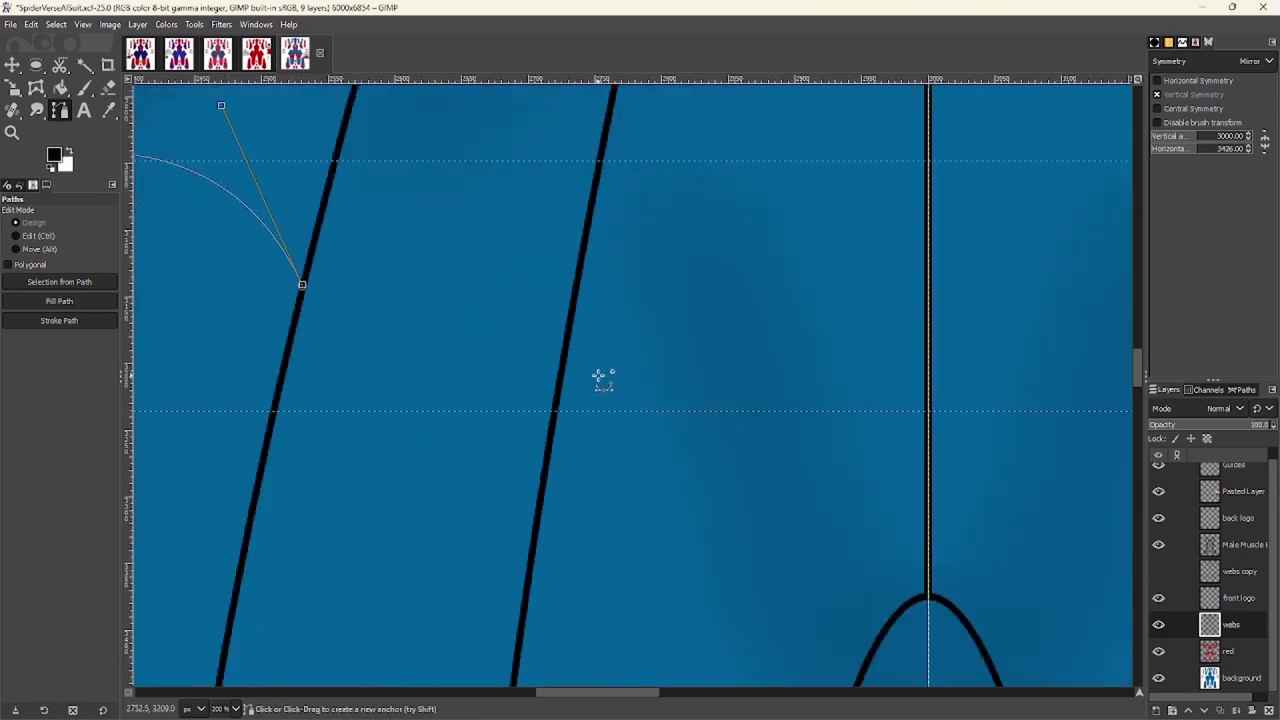
scroll(700, 566, "down", 2)
scroll(700, 566, "right", 3)
left_click(778, 515)
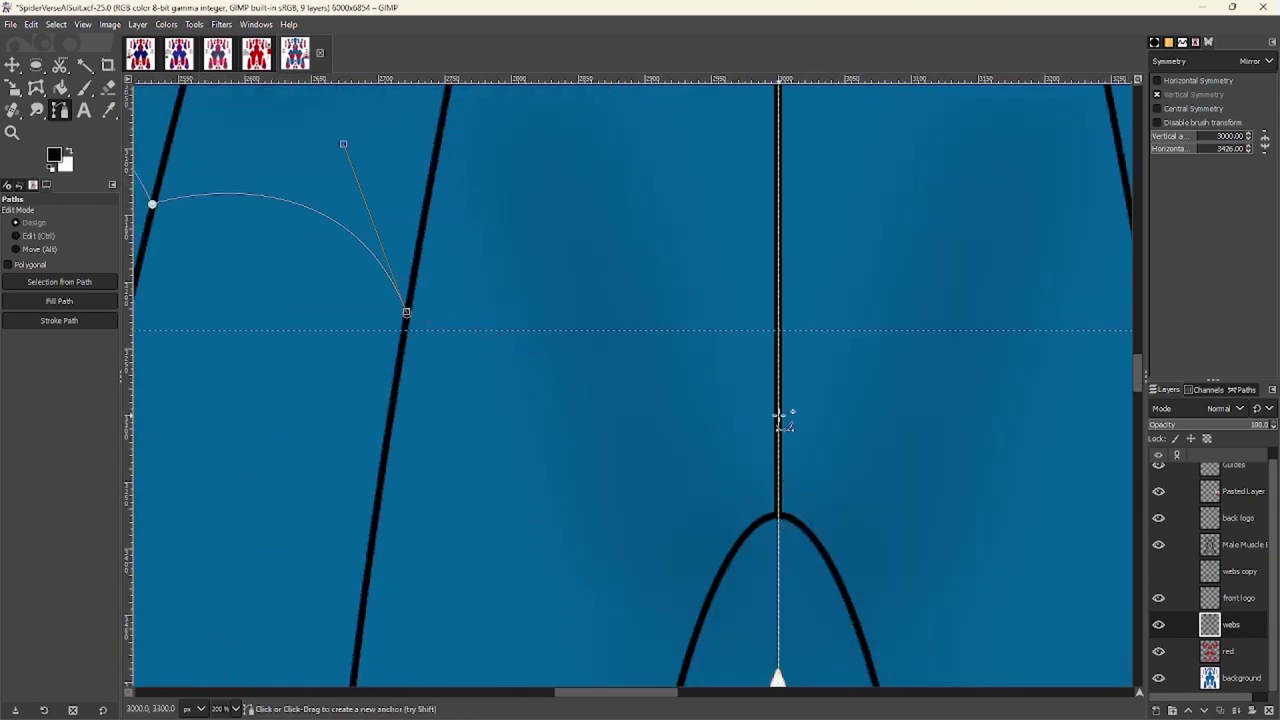
left_click_drag(779, 420, 903, 634)
scroll(789, 480, "down", 2)
scroll(801, 462, "up", 1)
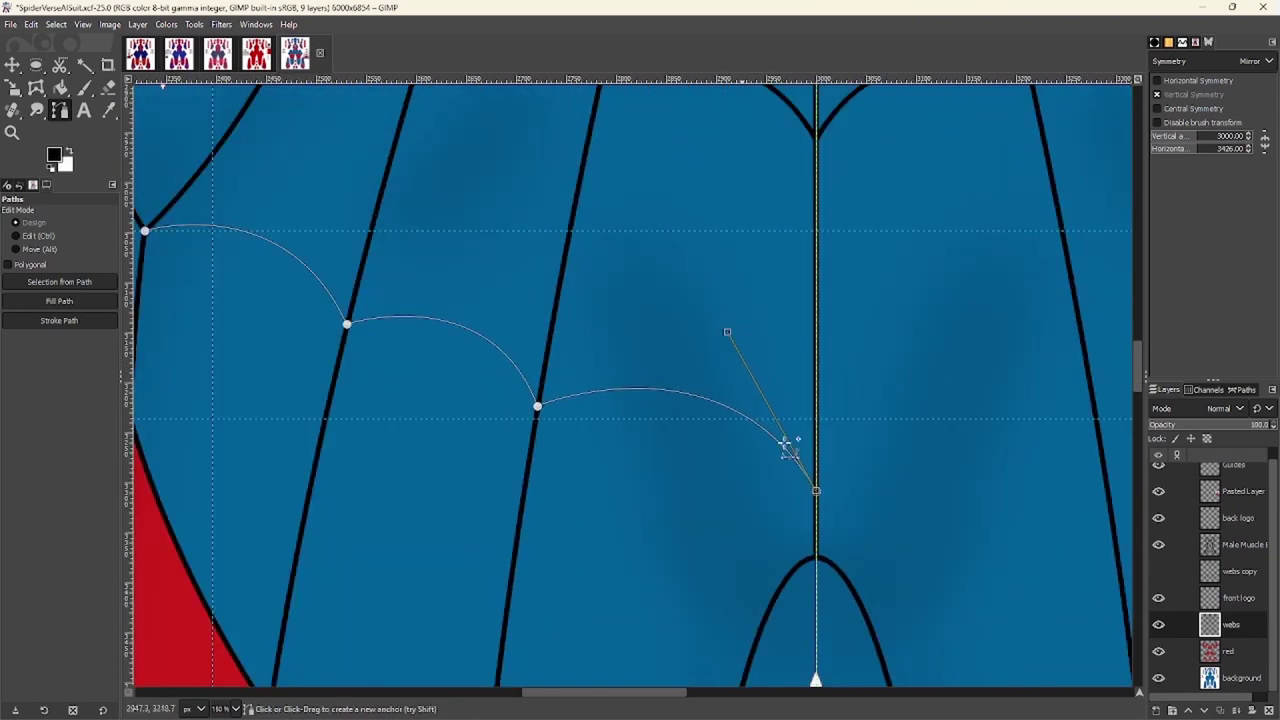
scroll(366, 340, "up", 1)
Adjust the path points and stroke the new web arches in black
left_click(517, 340)
left_click(774, 446)
scroll(774, 446, "up", 2)
scroll(562, 356, "down", 4)
scroll(786, 441, "up", 1)
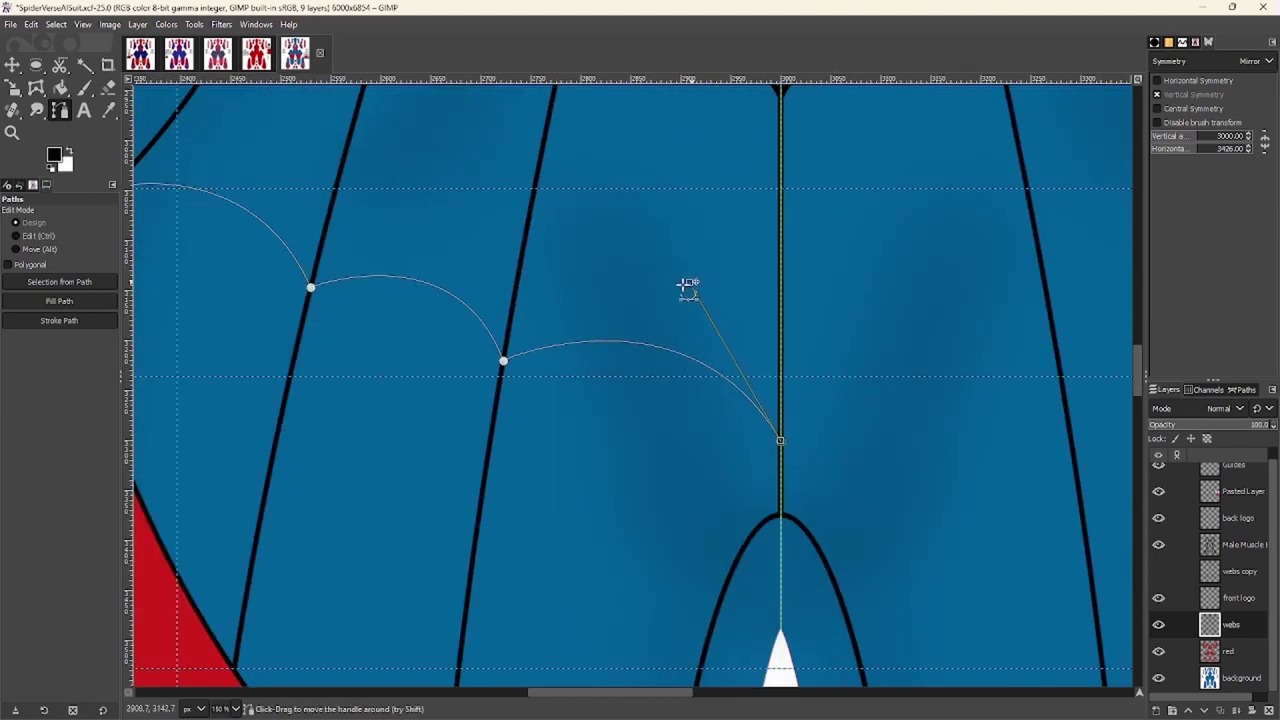
left_click(59, 320)
left_click(163, 437)
Extend the path with a curved web segment to the next line and adjust its points
scroll(491, 434, "down", 3)
scroll(443, 351, "up", 1)
scroll(572, 334, "left", 2)
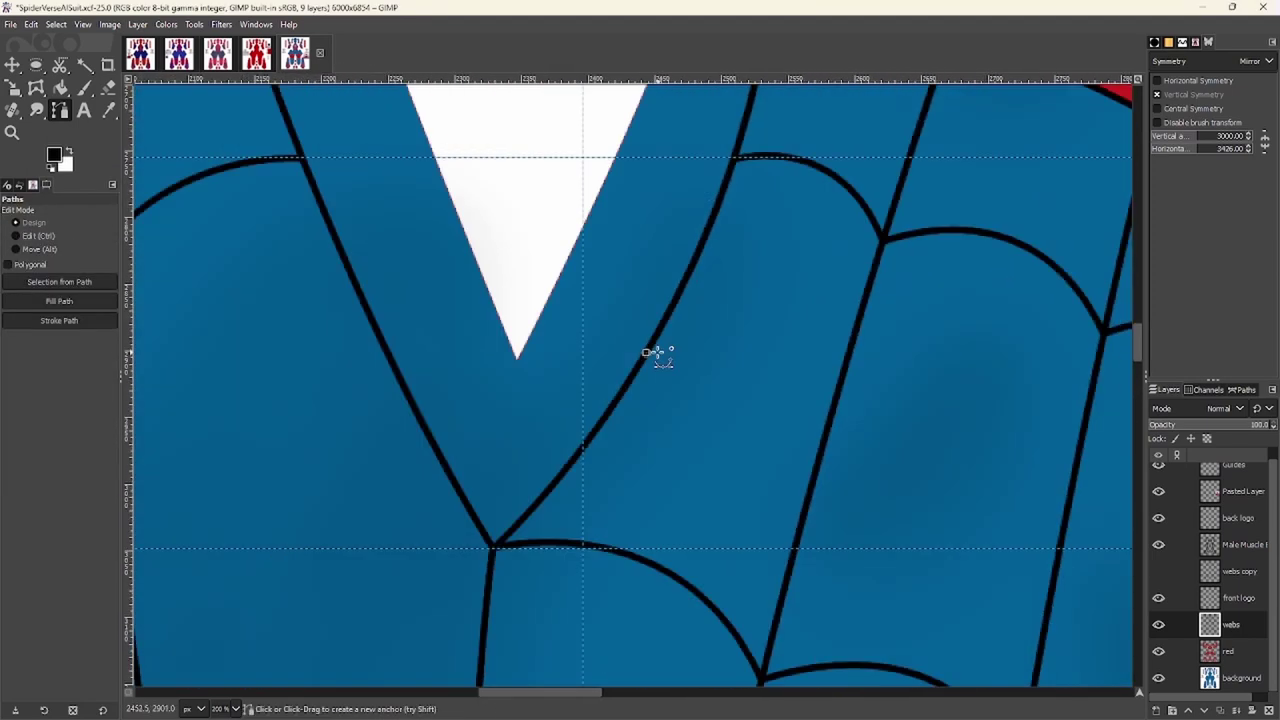
scroll(572, 334, "up", 1)
scroll(708, 486, "down", 1)
scroll(470, 330, "down", 1)
scroll(470, 330, "right", 2)
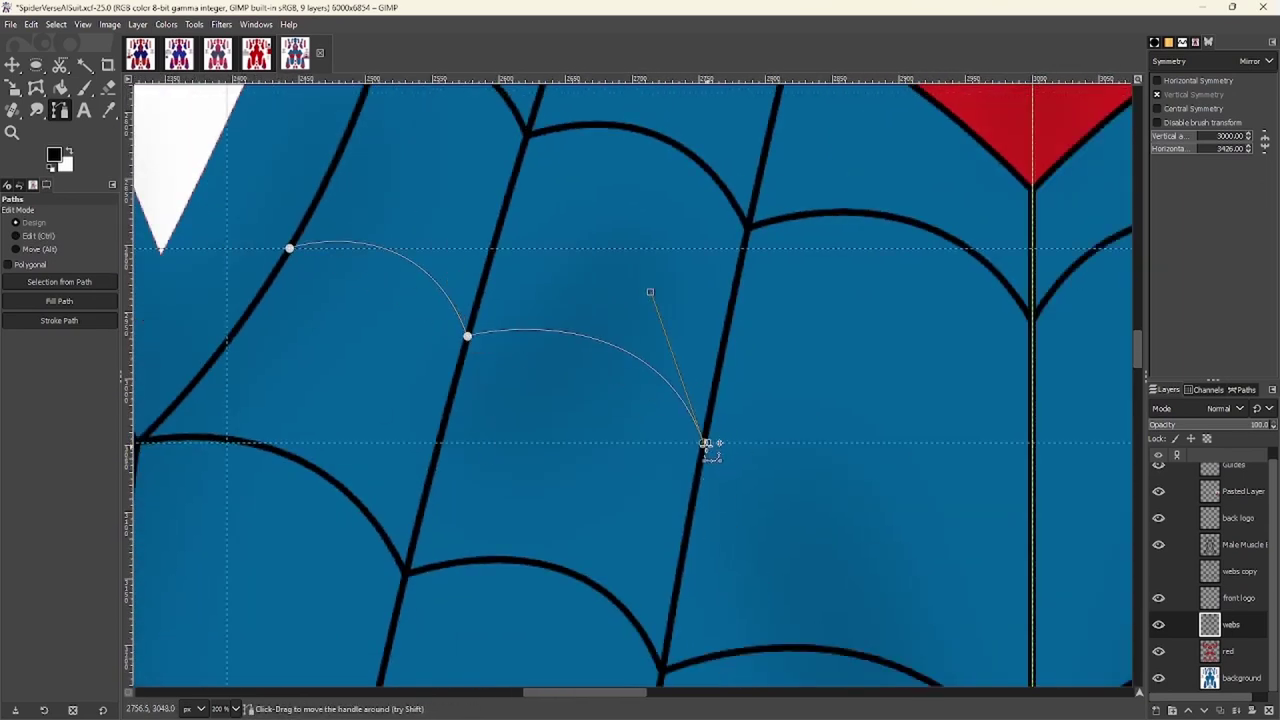
scroll(704, 443, "down", 1)
left_click_drag(949, 480, 937, 400)
scroll(937, 400, "up", 1)
left_click(397, 292)
scroll(397, 292, "up", 5)
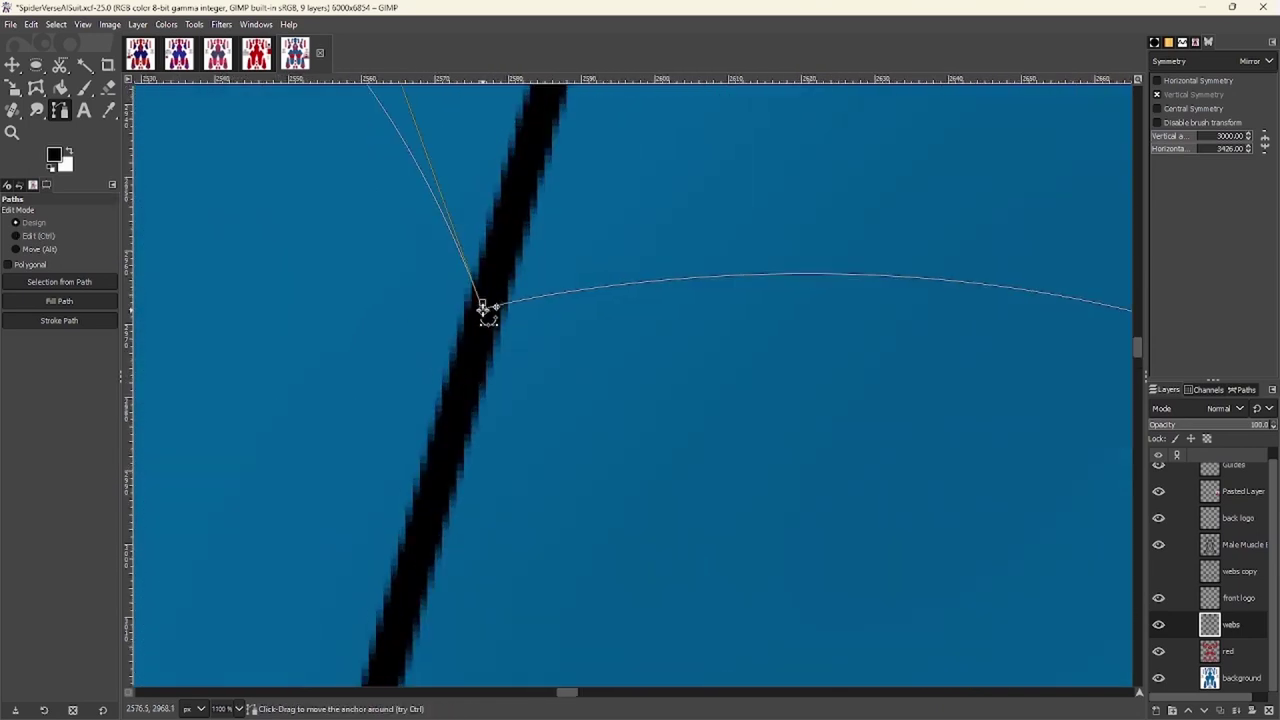
scroll(483, 310, "down", 6)
left_click(679, 282)
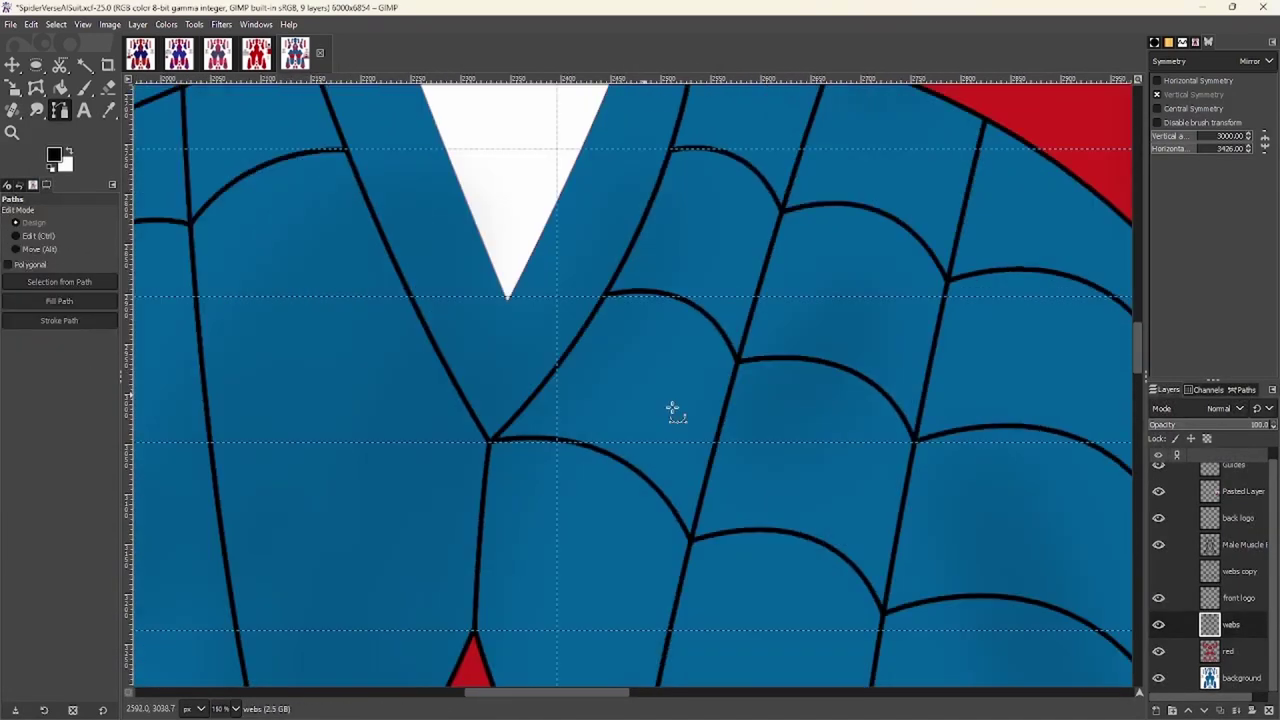
Curve more web segments across the left lines and stroke the arches black, redoing the stroke once
scroll(674, 409, "up", 3)
scroll(457, 291, "down", 3)
scroll(440, 428, "down", 2)
scroll(500, 409, "up", 2)
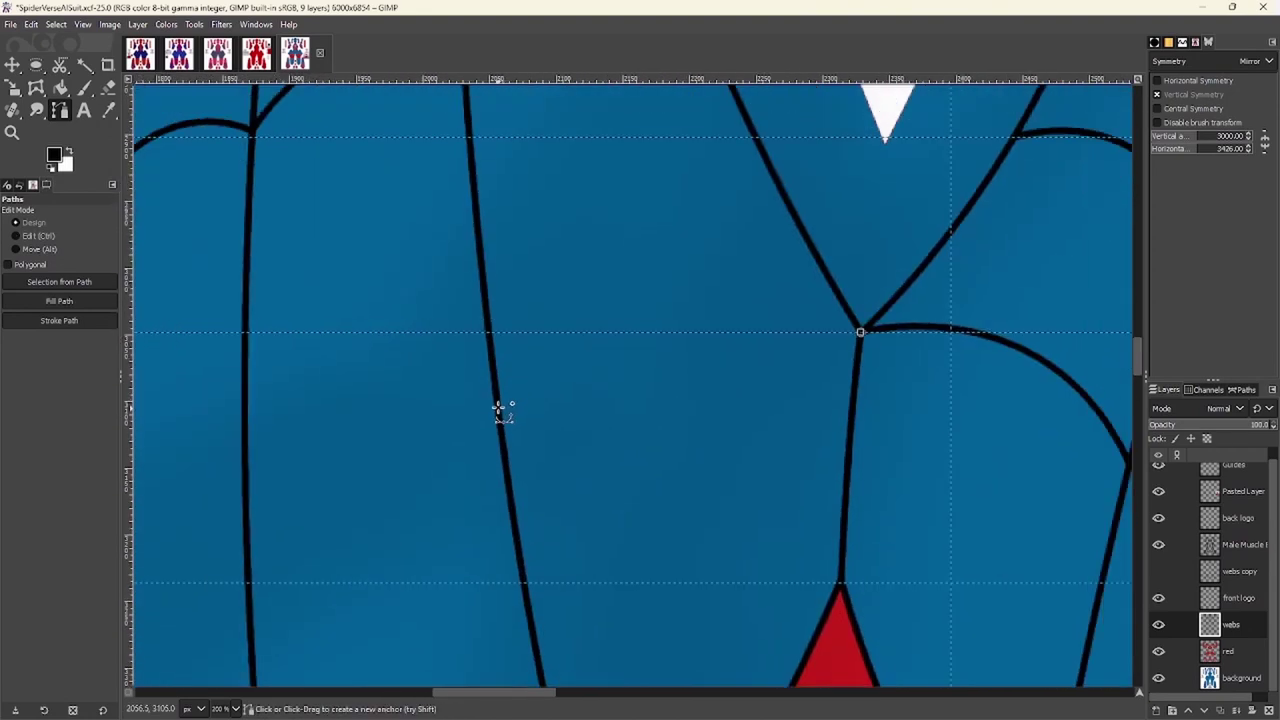
left_click_drag(435, 402, 545, 268)
scroll(480, 430, "down", 3)
scroll(480, 430, "left", 5)
left_click_drag(566, 360, 543, 390)
scroll(540, 388, "left", 5)
scroll(540, 388, "down", 1)
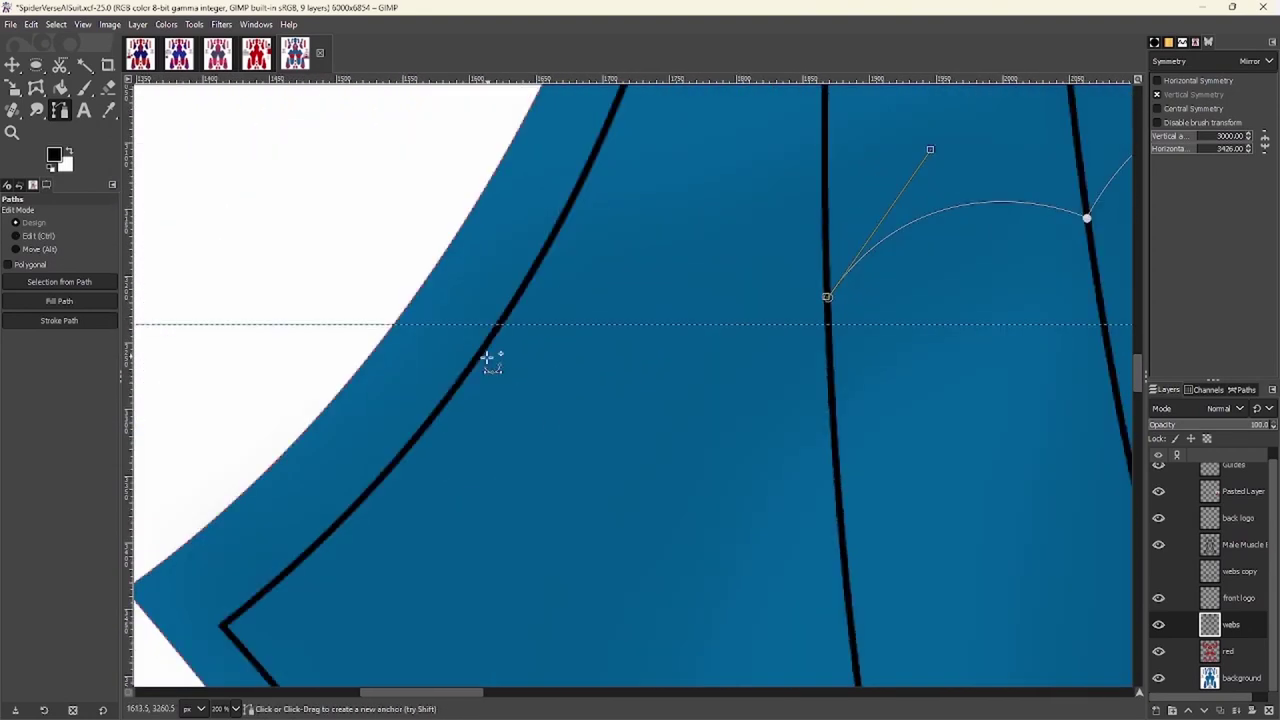
left_click_drag(468, 370, 294, 566)
left_click(59, 320)
left_click(160, 443)
scroll(810, 344, "up", 5)
key("ctrl+z")
key("Return")
key("Return")
Place three curved anchors on successive web spokes near the blue panel's left edge
scroll(714, 331, "down", 5)
scroll(671, 266, "up", 5)
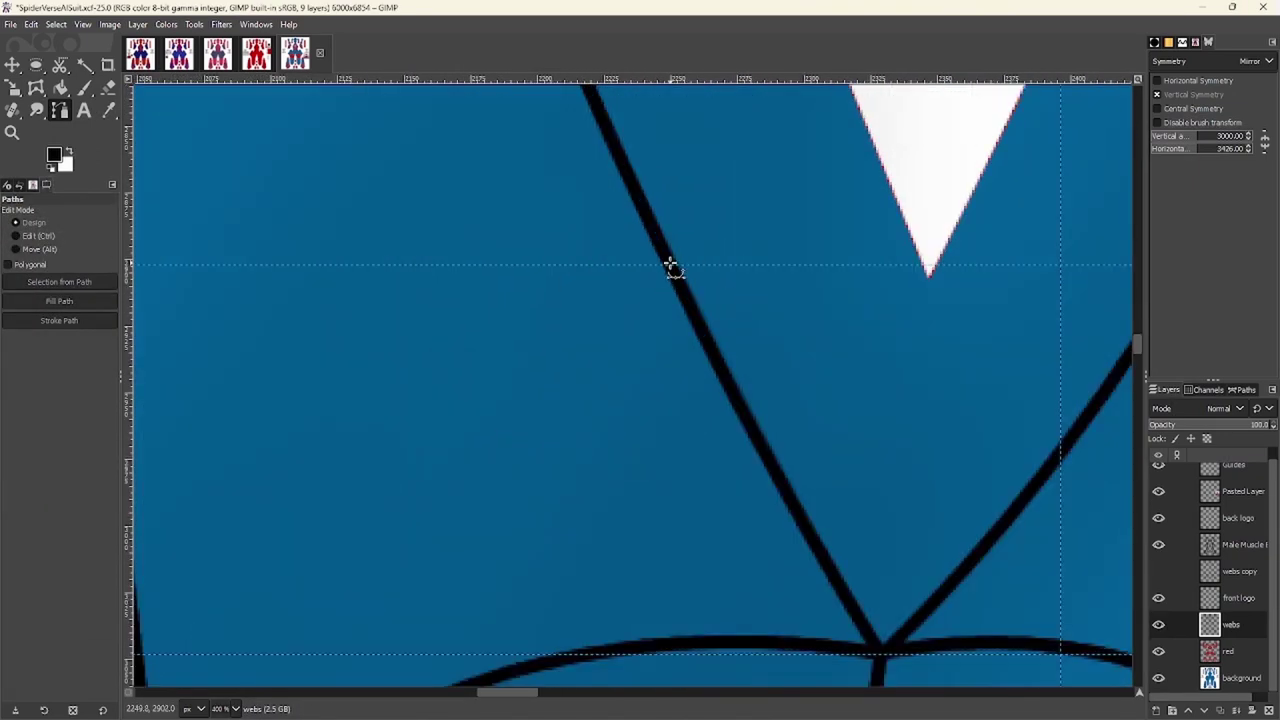
scroll(671, 329, "down", 8)
scroll(535, 270, "up", 5)
scroll(533, 270, "down", 1)
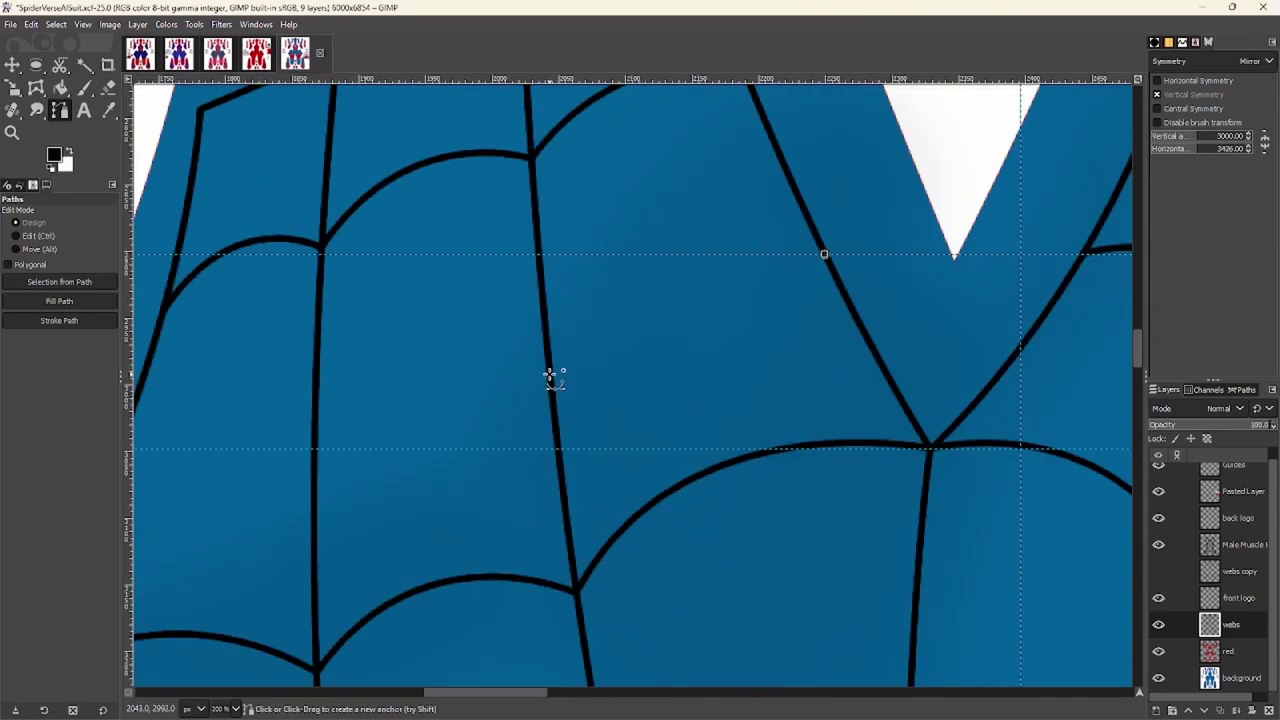
left_click_drag(550, 372, 454, 534)
scroll(530, 400, "left", 3)
left_click_drag(511, 433, 420, 545)
scroll(511, 434, "left", 3)
scroll(511, 434, "down", 2)
left_click_drag(452, 387, 369, 497)
scroll(554, 451, "down", 3)
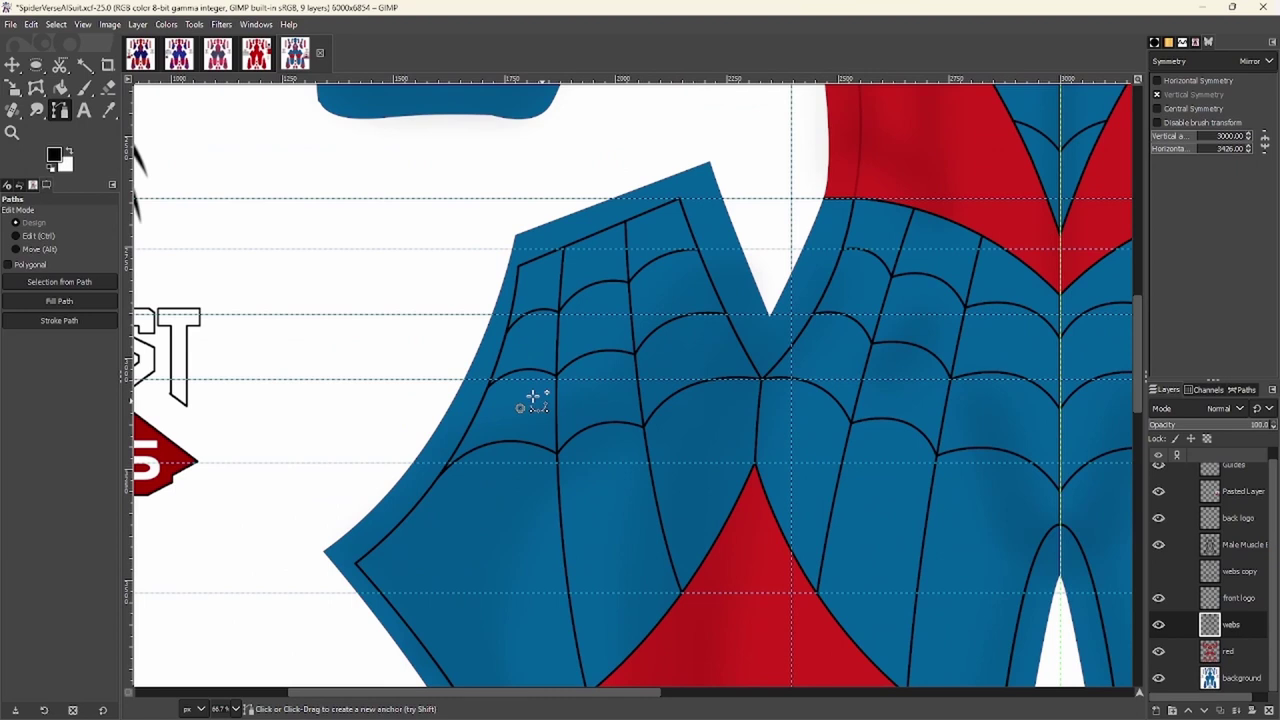
Plot an arched path from the red triangle's tip leftward across the web spokes, refining its curve
scroll(663, 507, "up", 3)
left_click(755, 466)
scroll(594, 366, "down", 3)
scroll(543, 366, "right", 3)
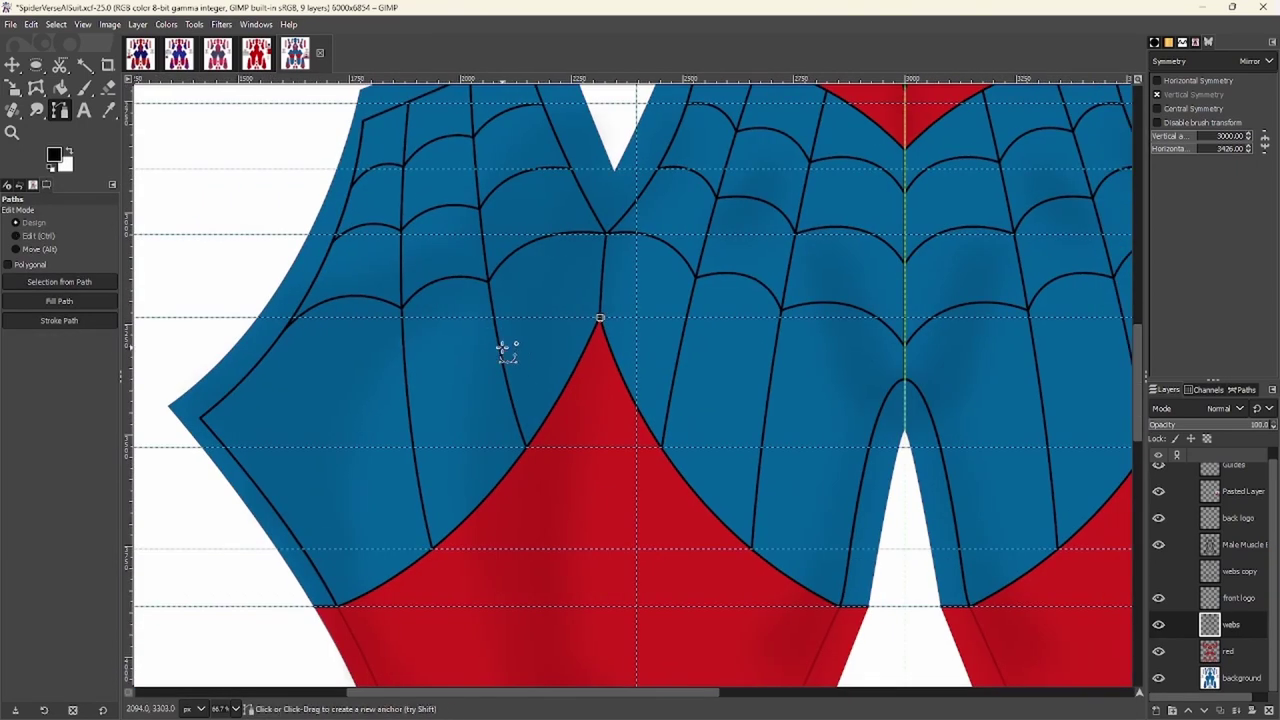
scroll(497, 350, "up", 4)
left_click_drag(500, 402, 537, 283)
scroll(560, 410, "down", 2)
scroll(617, 374, "left", 1)
left_click_drag(628, 440, 654, 400)
scroll(500, 450, "down", 2)
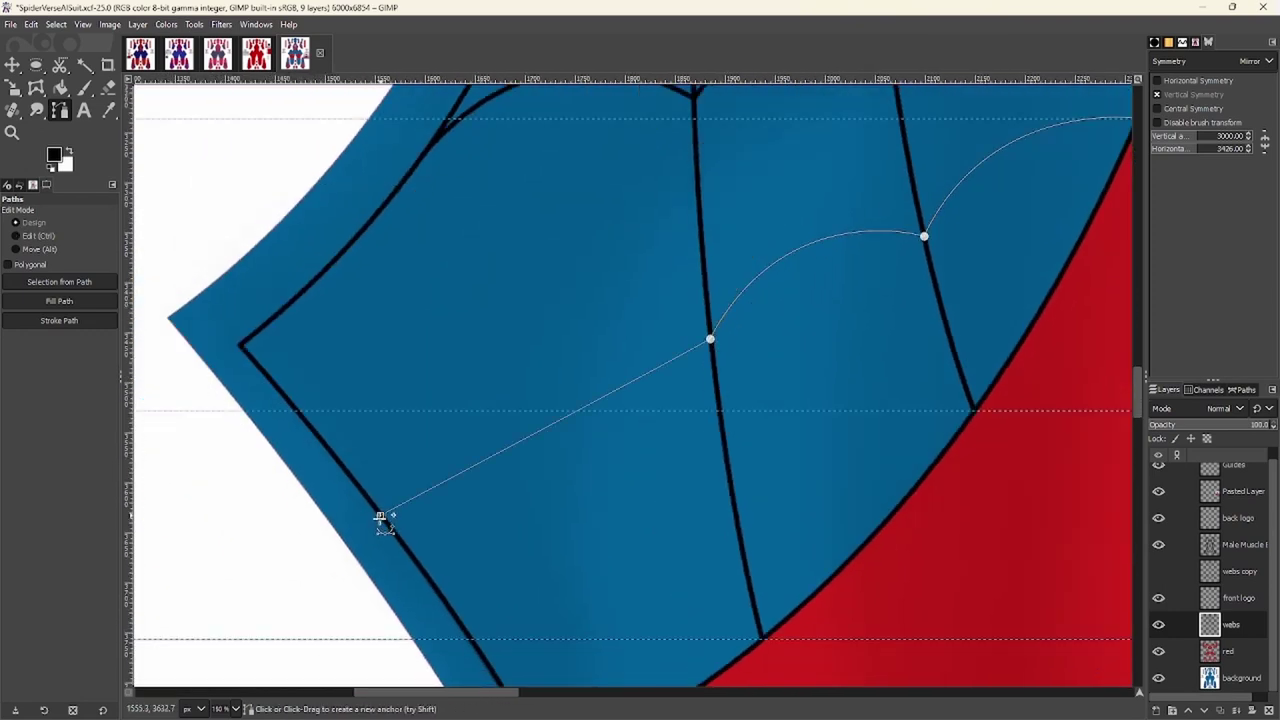
left_click_drag(481, 279, 489, 282)
scroll(529, 403, "down", 2)
scroll(529, 403, "up", 1)
scroll(557, 371, "down", 1)
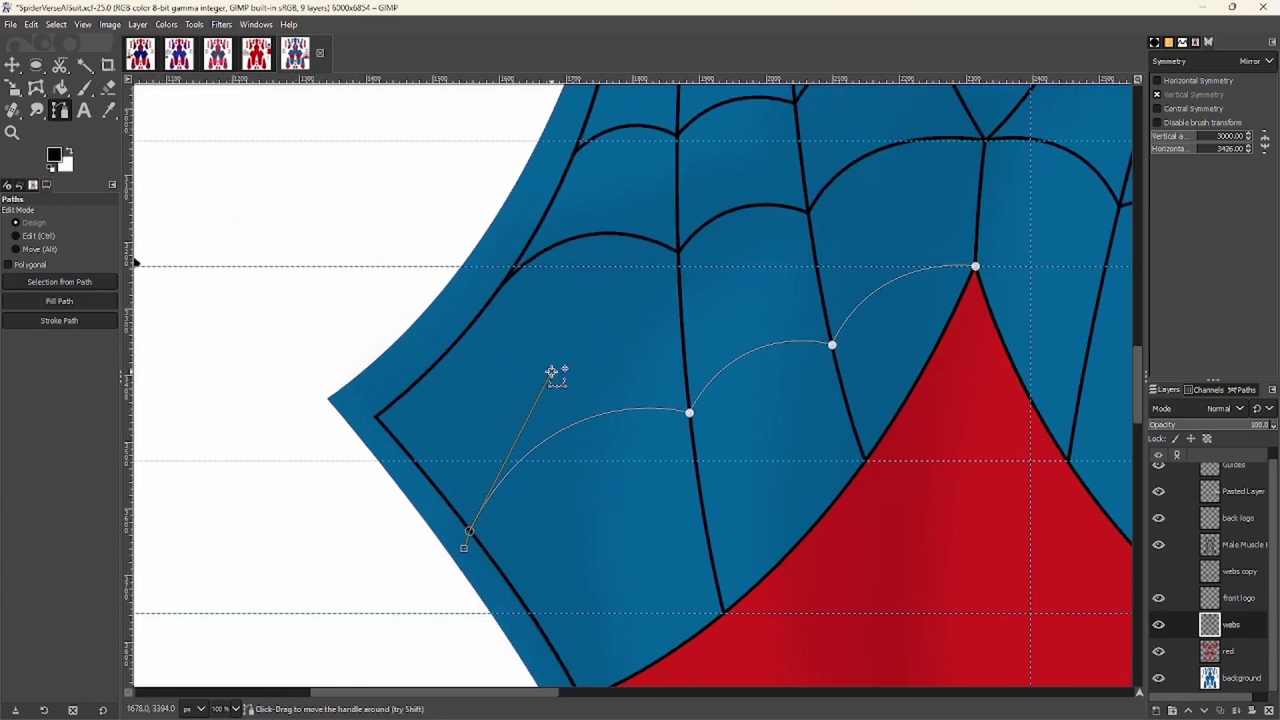
scroll(427, 558, "up", 2)
left_click_drag(427, 557, 390, 505)
scroll(331, 486, "right", 1)
scroll(331, 486, "down", 1)
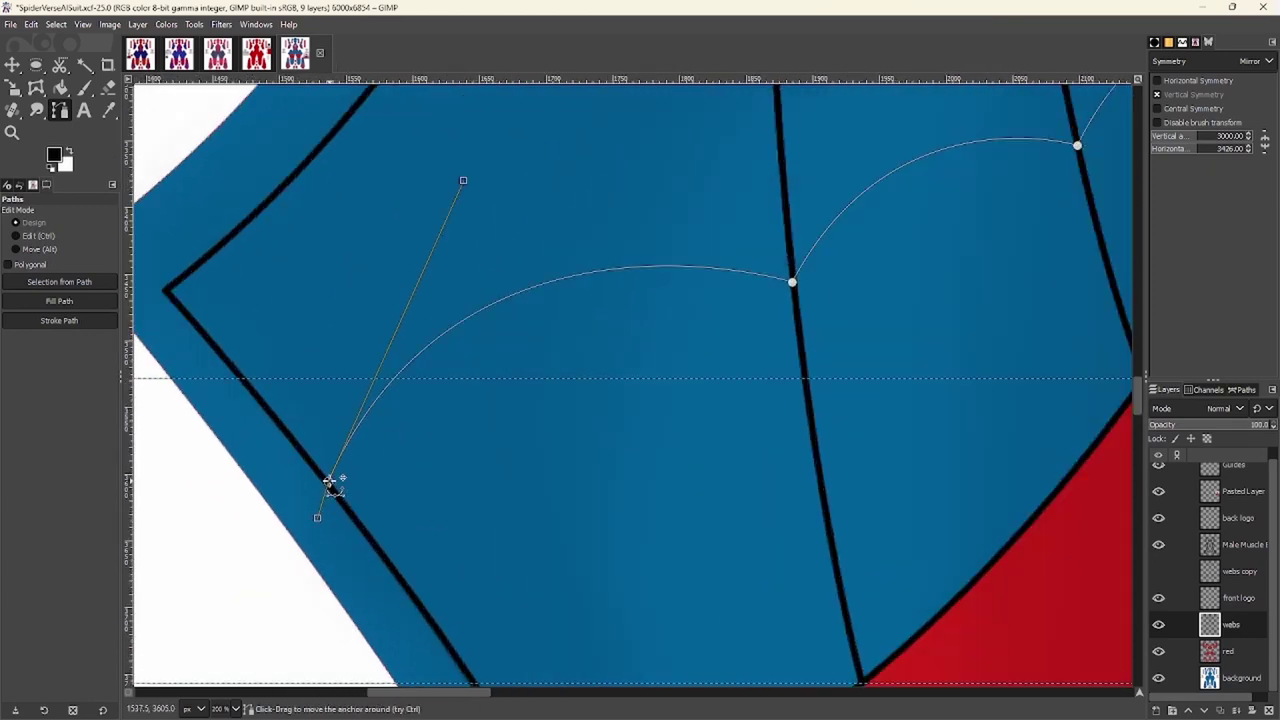
scroll(450, 293, "down", 1)
scroll(450, 293, "down", 2)
scroll(531, 363, "right", 2)
scroll(563, 371, "left", 1)
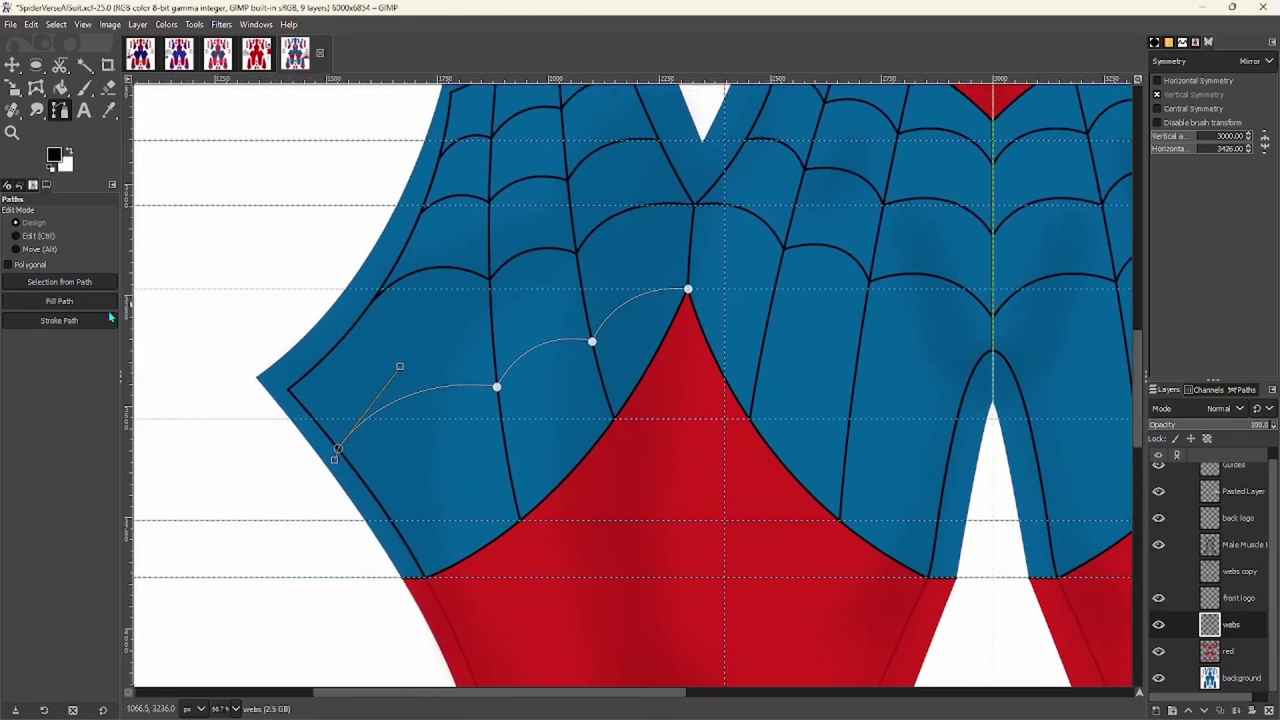
scroll(594, 309, "up", 4)
Start a second curved path from the red tip toward the right spoke, rounding its handle
left_click(686, 290)
scroll(643, 394, "down", 1)
scroll(631, 403, "down", 1)
left_click_drag(763, 333, 763, 349)
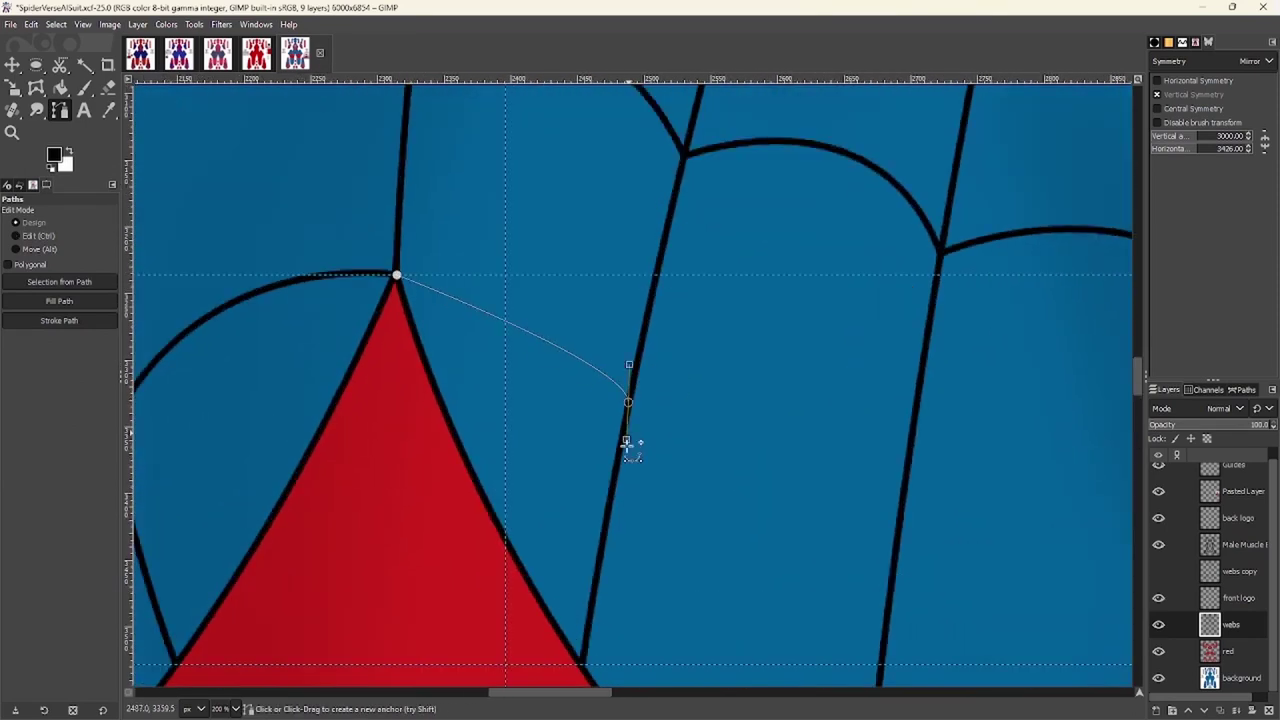
scroll(1021, 273, "down", 1)
scroll(1021, 273, "left", 2)
scroll(1021, 273, "up", 4)
scroll(769, 349, "down", 4)
scroll(849, 349, "left", 1)
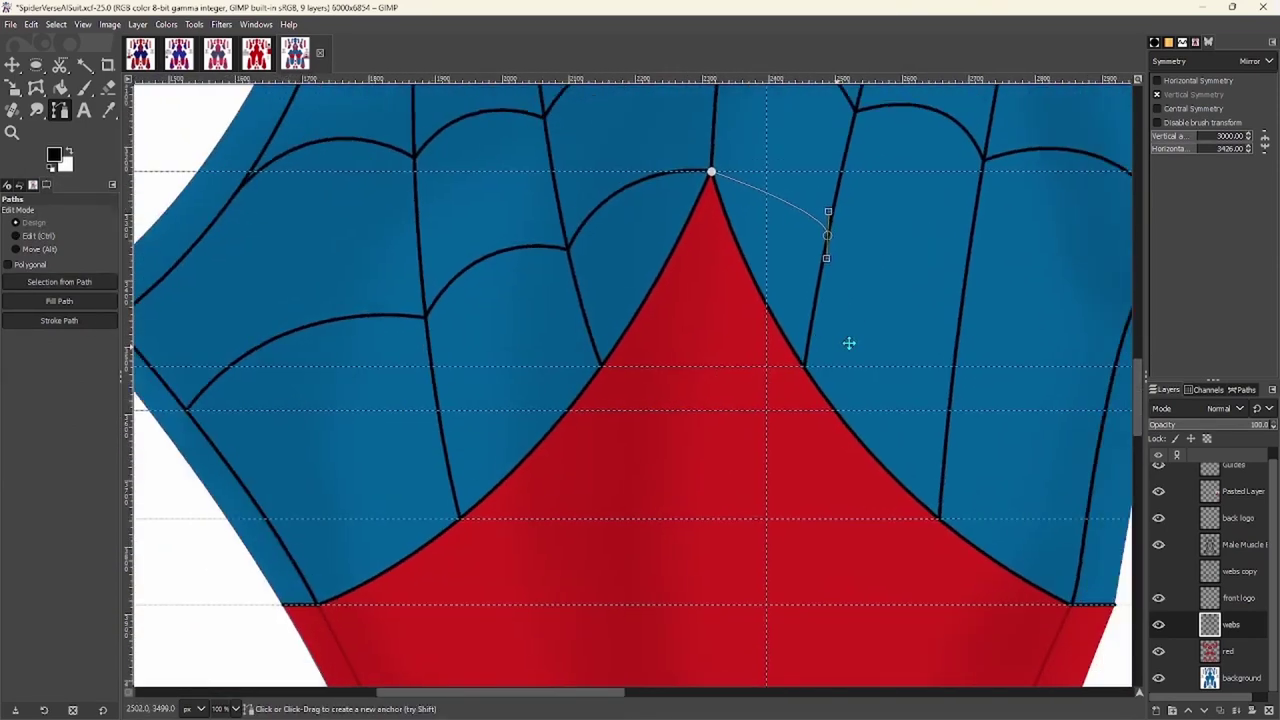
scroll(849, 349, "up", 2)
left_click_drag(672, 270, 655, 232)
scroll(672, 318, "down", 2)
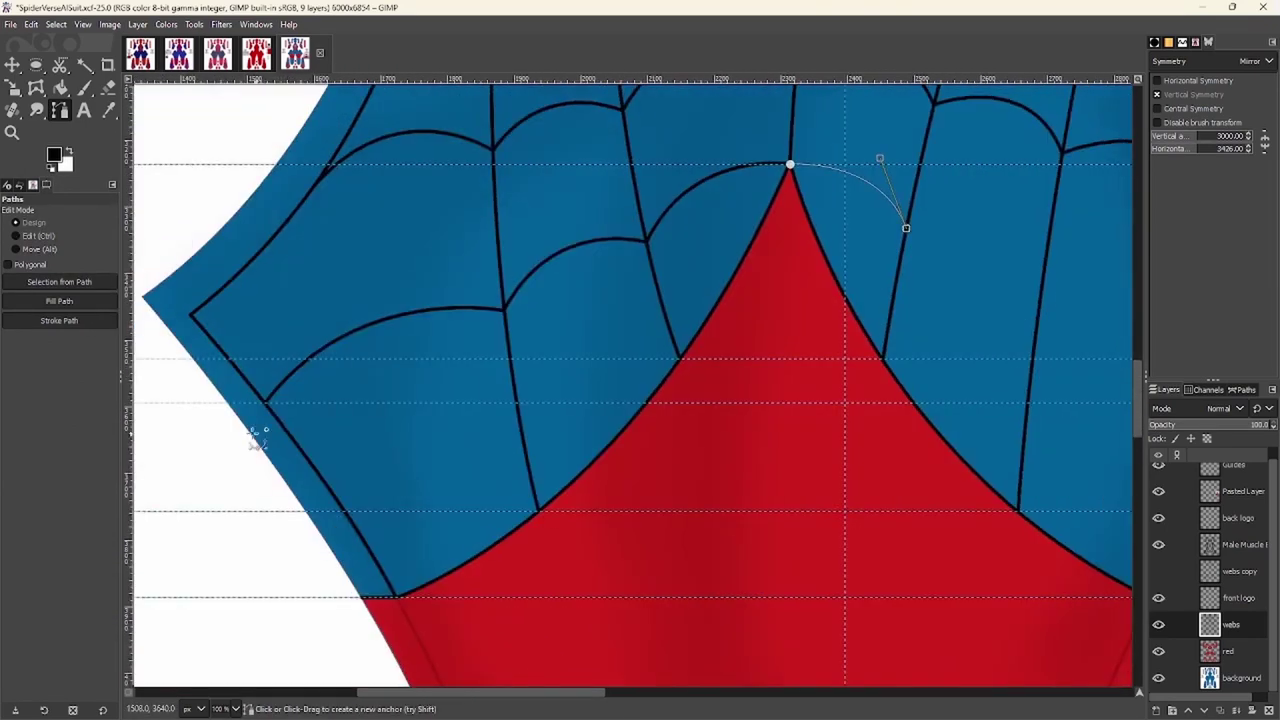
scroll(820, 434, "up", 3)
Finish the arched path from the red panel's peak and stroke it as a black web arc
left_click_drag(637, 331, 586, 78)
left_click_drag(930, 487, 851, 277)
scroll(311, 386, "down", 2)
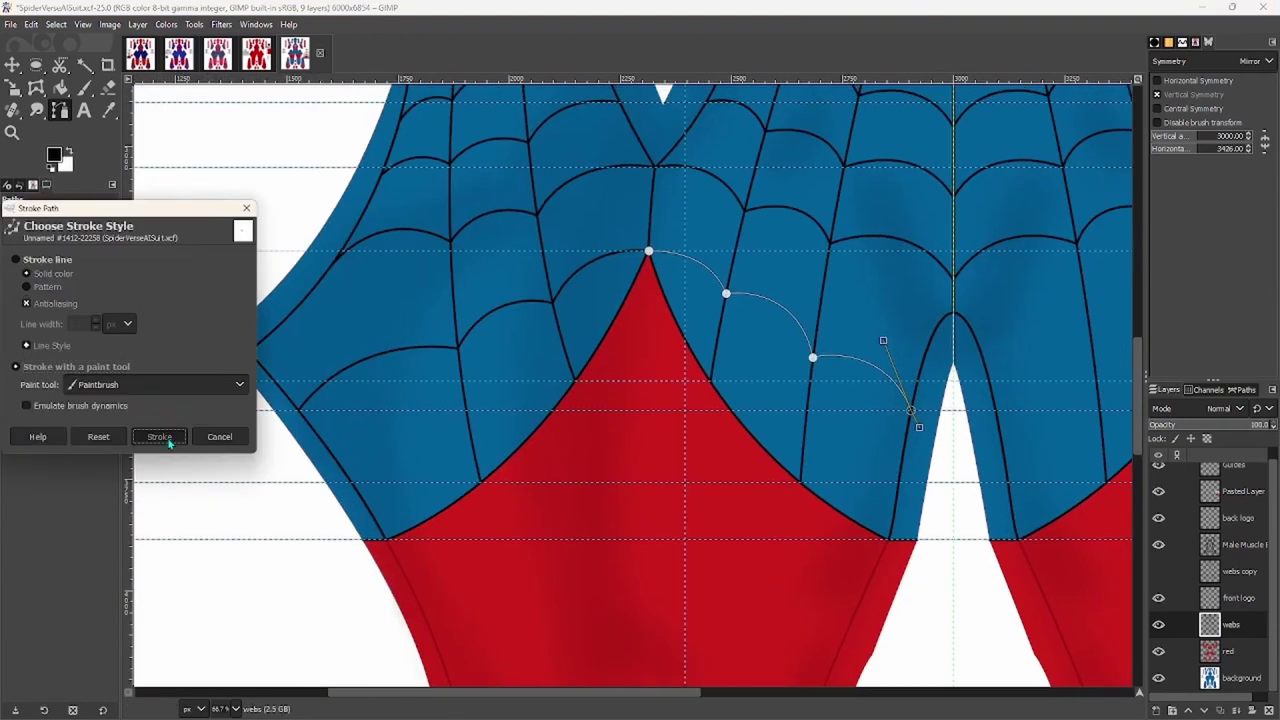
key("Escape")
scroll(553, 481, "up", 2)
scroll(553, 481, "left", 1)
scroll(500, 466, "down", 2)
scroll(371, 366, "up", 3)
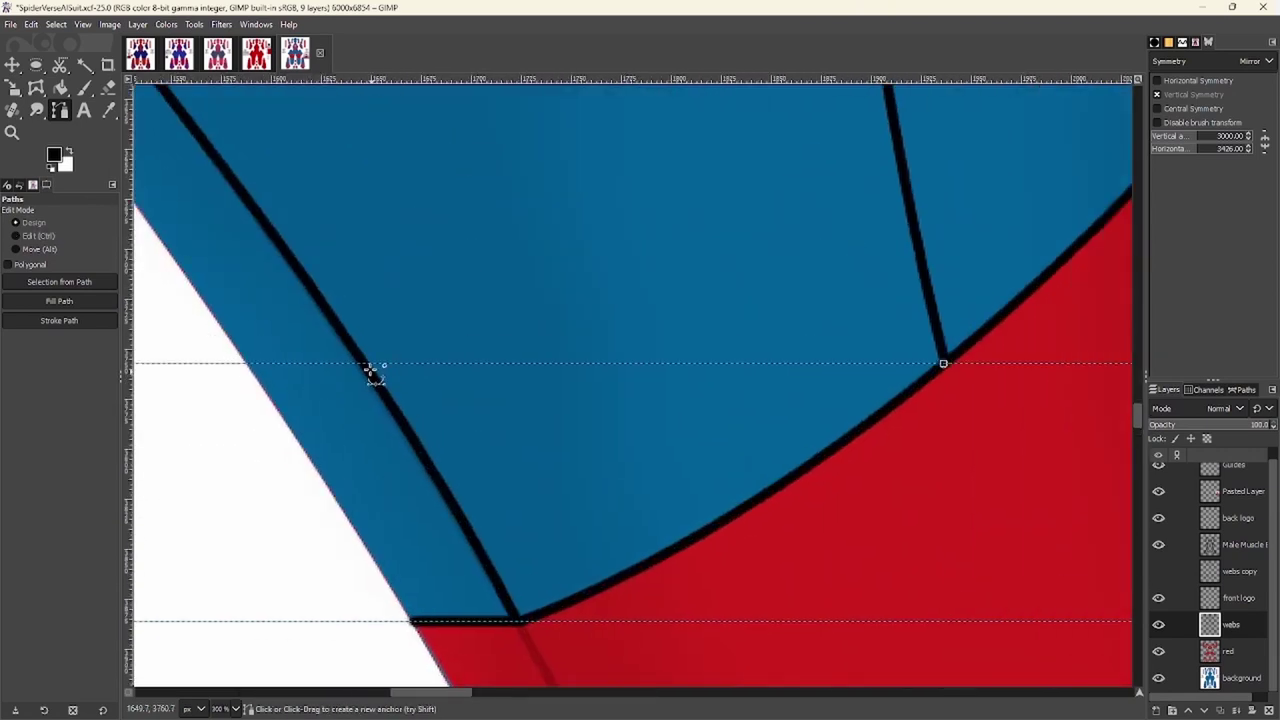
scroll(371, 366, "down", 1)
Trace a web arc from the red edge curving toward the lower right and stroke it
left_click_drag(362, 453, 376, 430)
scroll(157, 349, "up", 2)
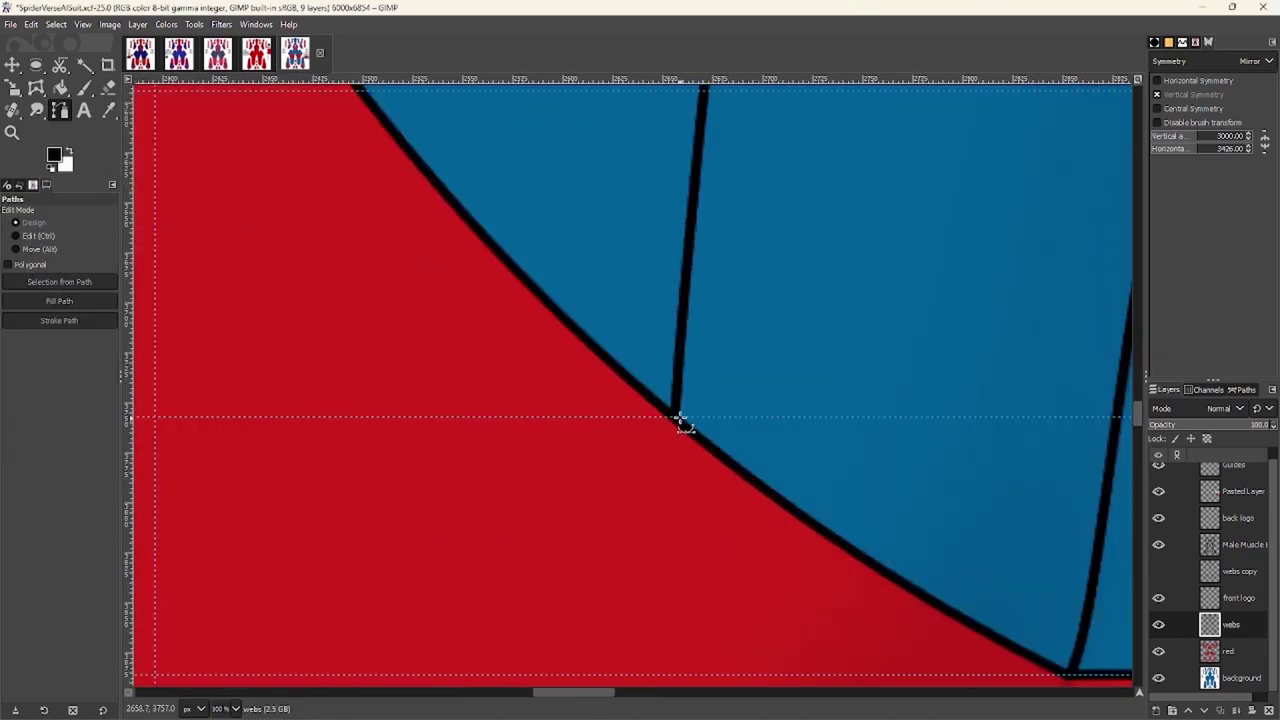
scroll(808, 457, "right", 2)
left_click_drag(878, 401, 1000, 612)
key("Escape")
scroll(691, 371, "down", 5)
scroll(520, 425, "up", 5)
scroll(552, 443, "up", 3)
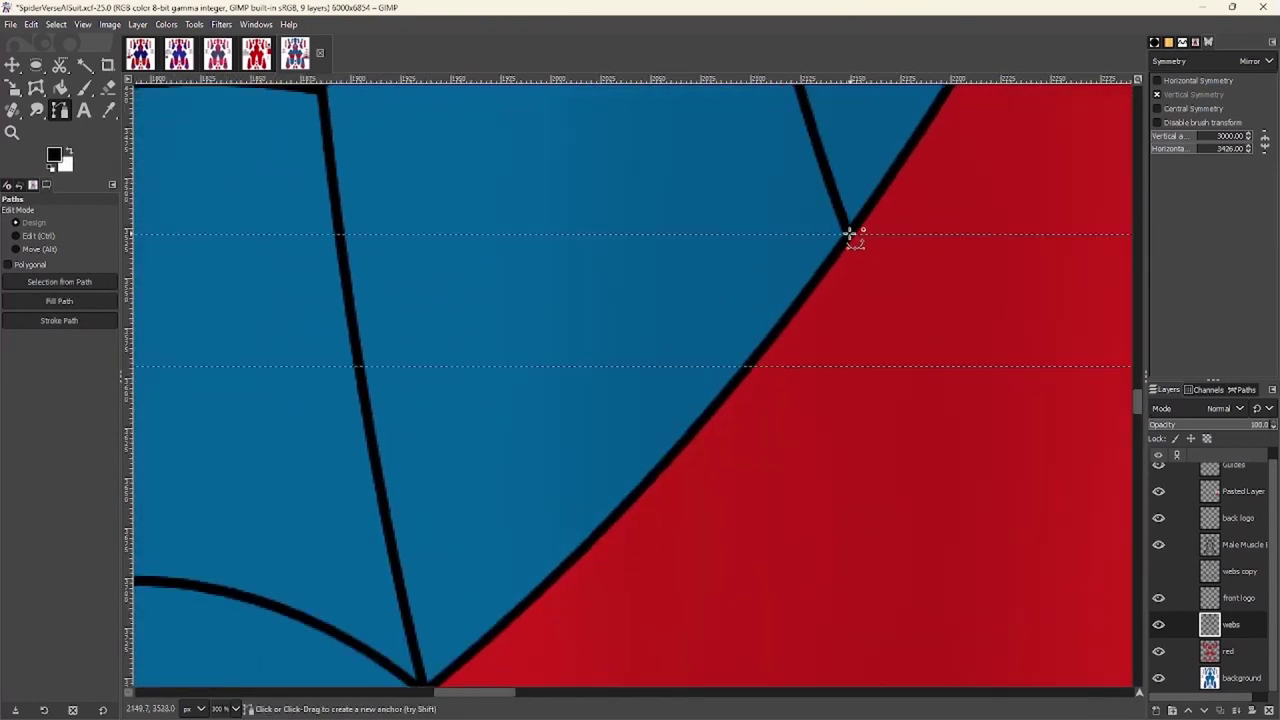
Stroke two more curved web lines in black near the web junction
left_click_drag(851, 234, 1116, 199)
key("Return")
scroll(651, 237, "right", 6)
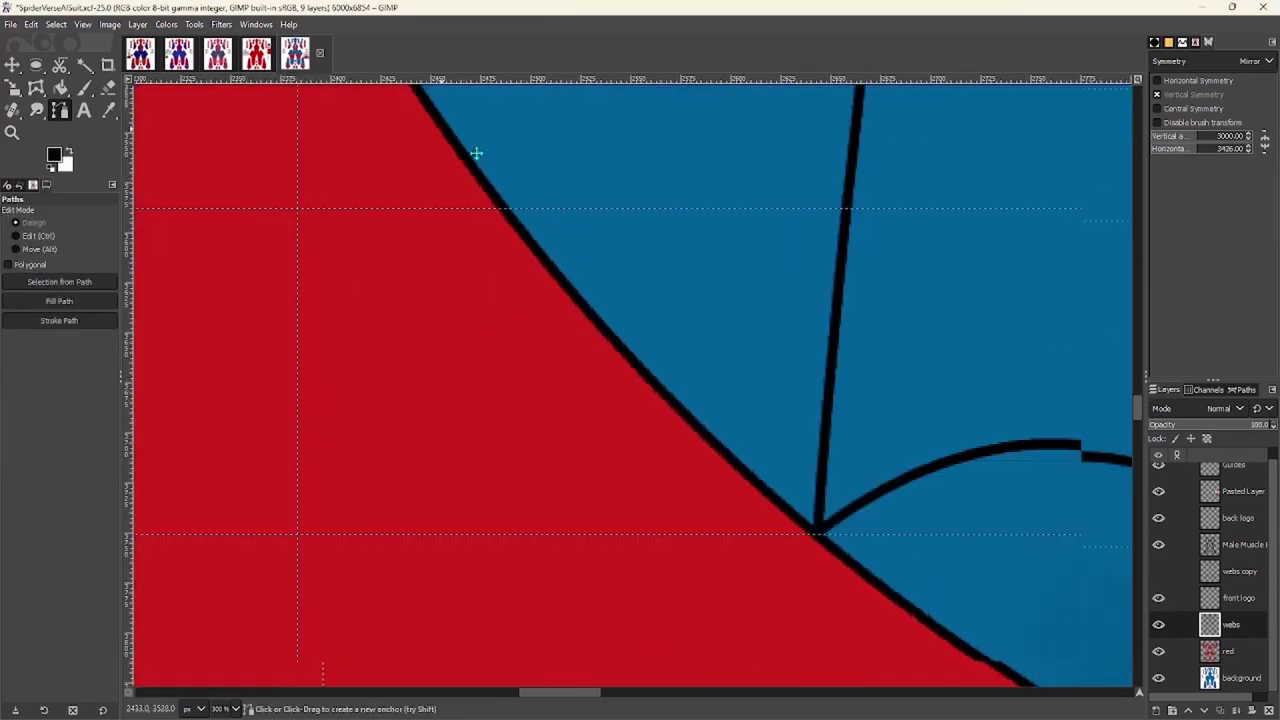
left_click_drag(818, 535, 686, 223)
key("Return")
scroll(500, 414, "down", 5)
scroll(505, 383, "down", 3)
Add a vertical guide and stroke a straight black web line down the lower blue leg panel
scroll(517, 363, "up", 3)
scroll(503, 557, "down", 2)
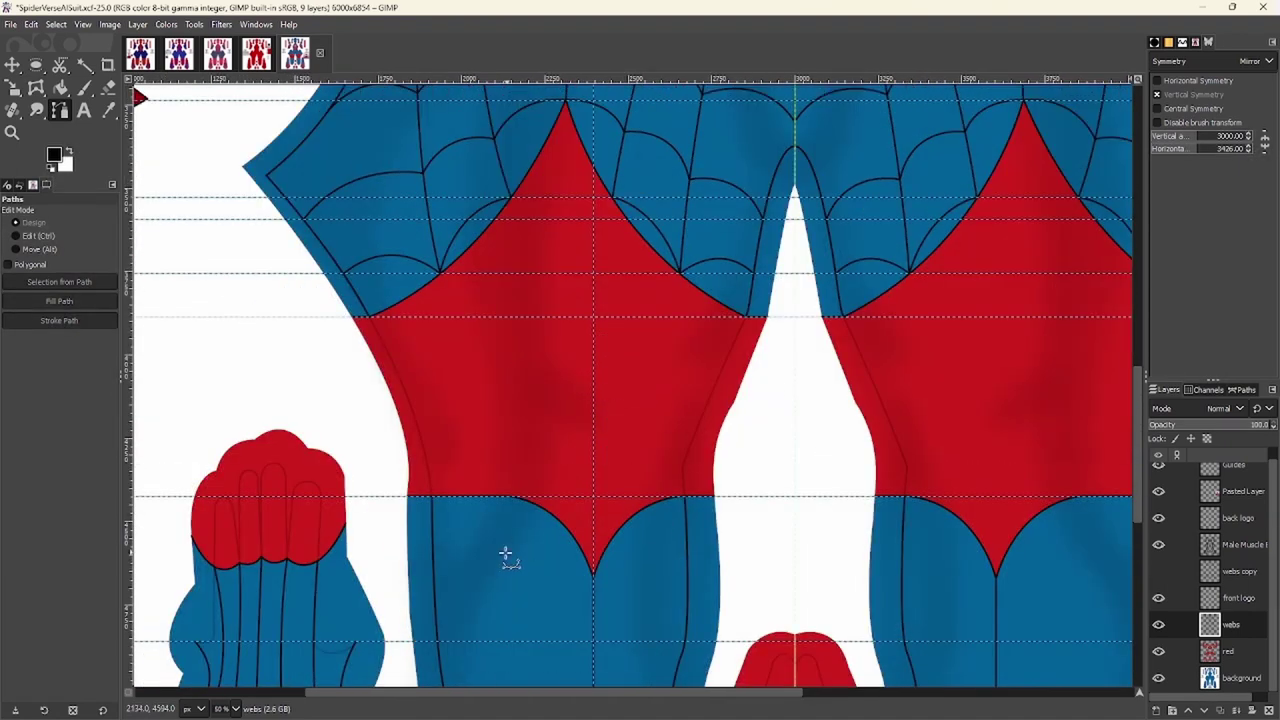
scroll(503, 557, "up", 5)
scroll(486, 449, "up", 2)
left_click_drag(128, 480, 428, 543)
scroll(437, 420, "down", 3)
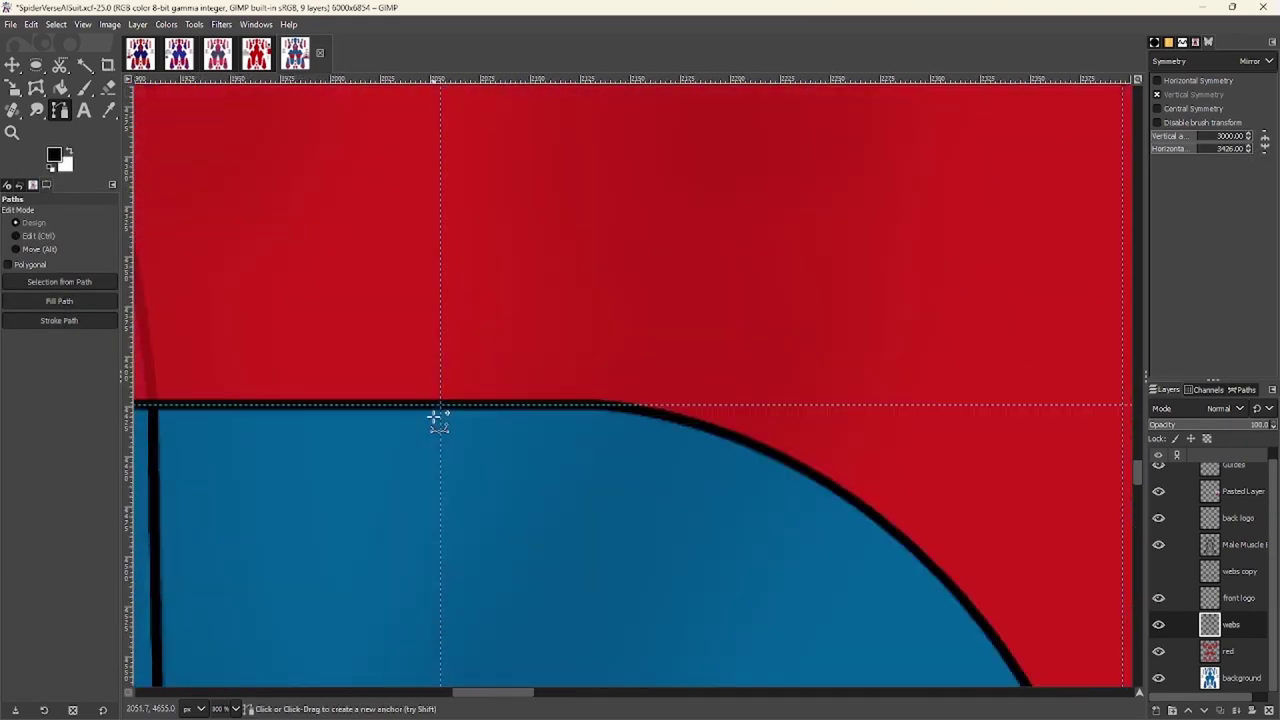
left_click(59, 320)
key("Return")
scroll(653, 514, "down", 3)
scroll(653, 514, "down", 3)
Add another vertical guide over the lower blue panel for the next straight web line
left_click_drag(128, 420, 737, 490)
scroll(743, 591, "down", 3)
scroll(534, 297, "up", 5)
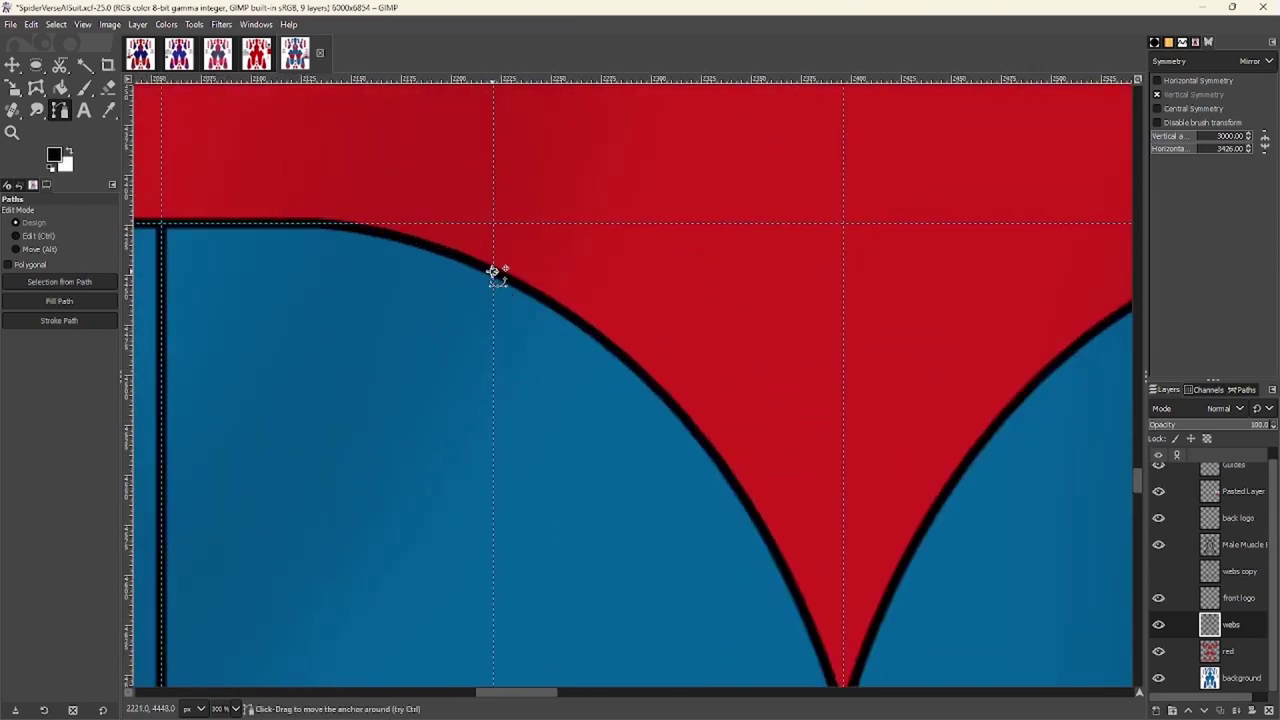
scroll(590, 549, "up", 2)
scroll(817, 397, "up", 2)
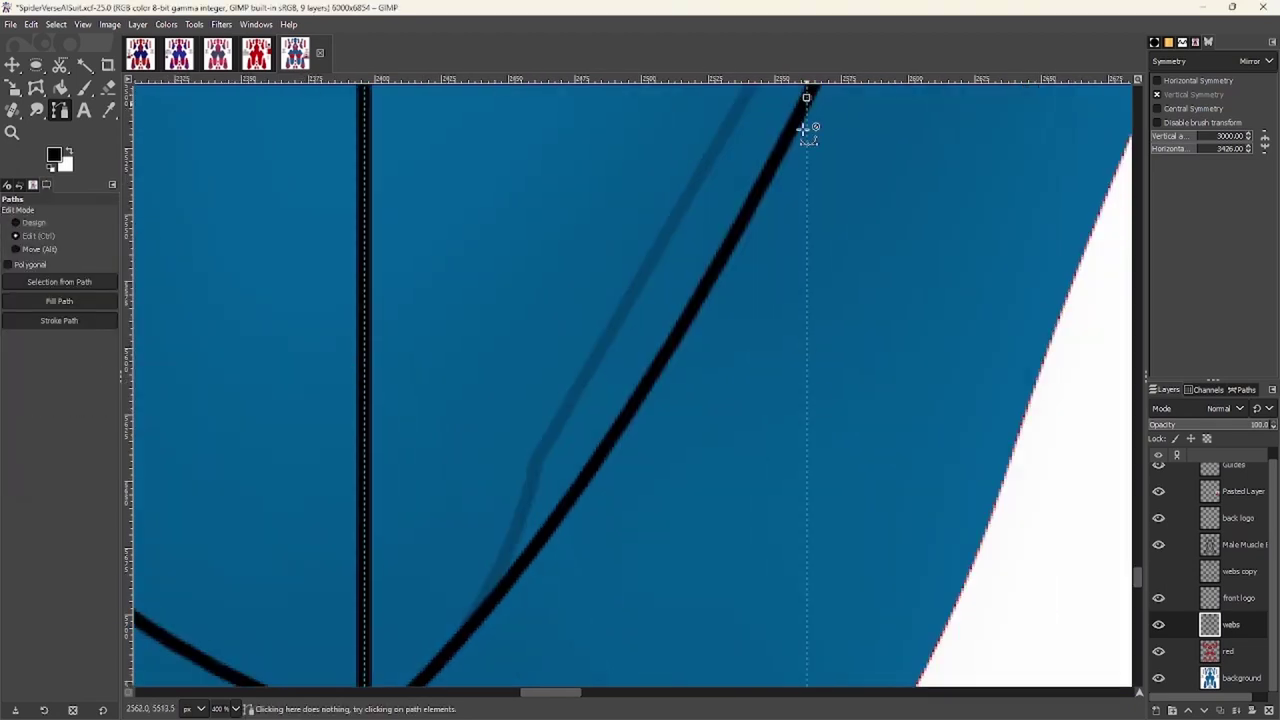
scroll(796, 220, "down", 2)
scroll(752, 257, "up", 2)
scroll(823, 294, "down", 3)
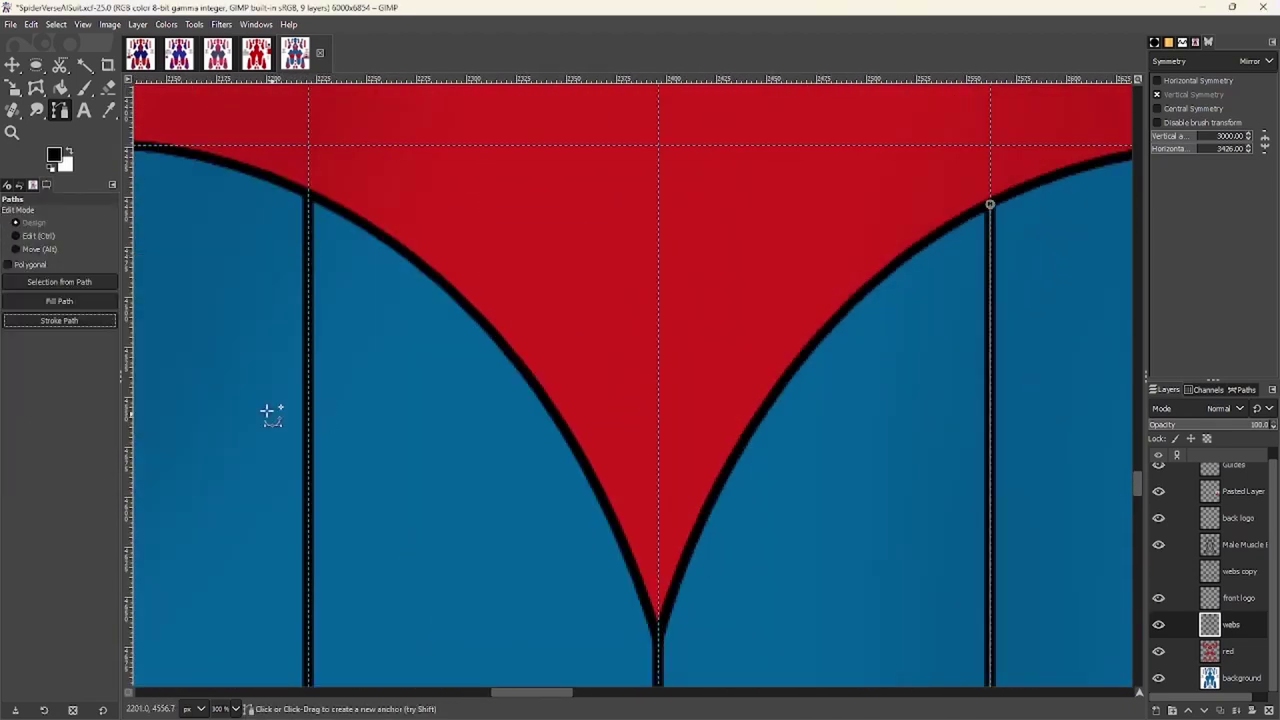
scroll(509, 403, "down", 4)
Draw a row of web arches between the vertical lines and stroke it in solid black
scroll(320, 302, "up", 5)
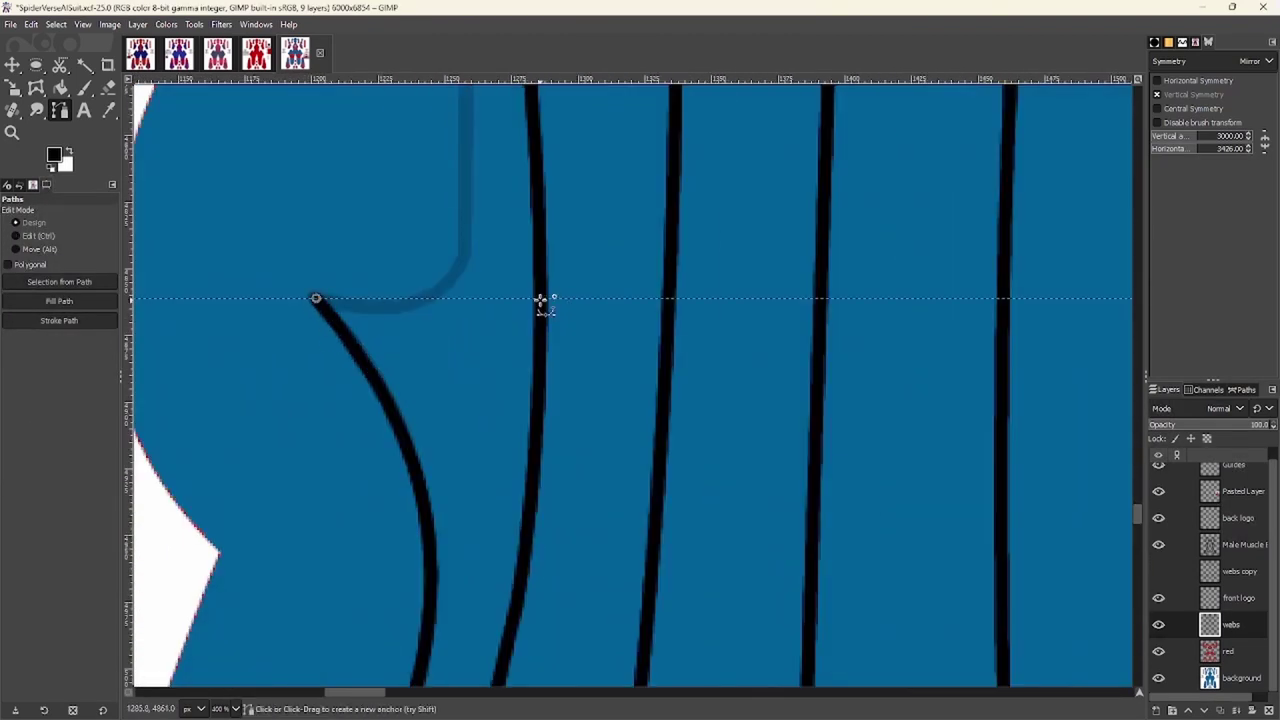
left_click_drag(539, 298, 629, 201)
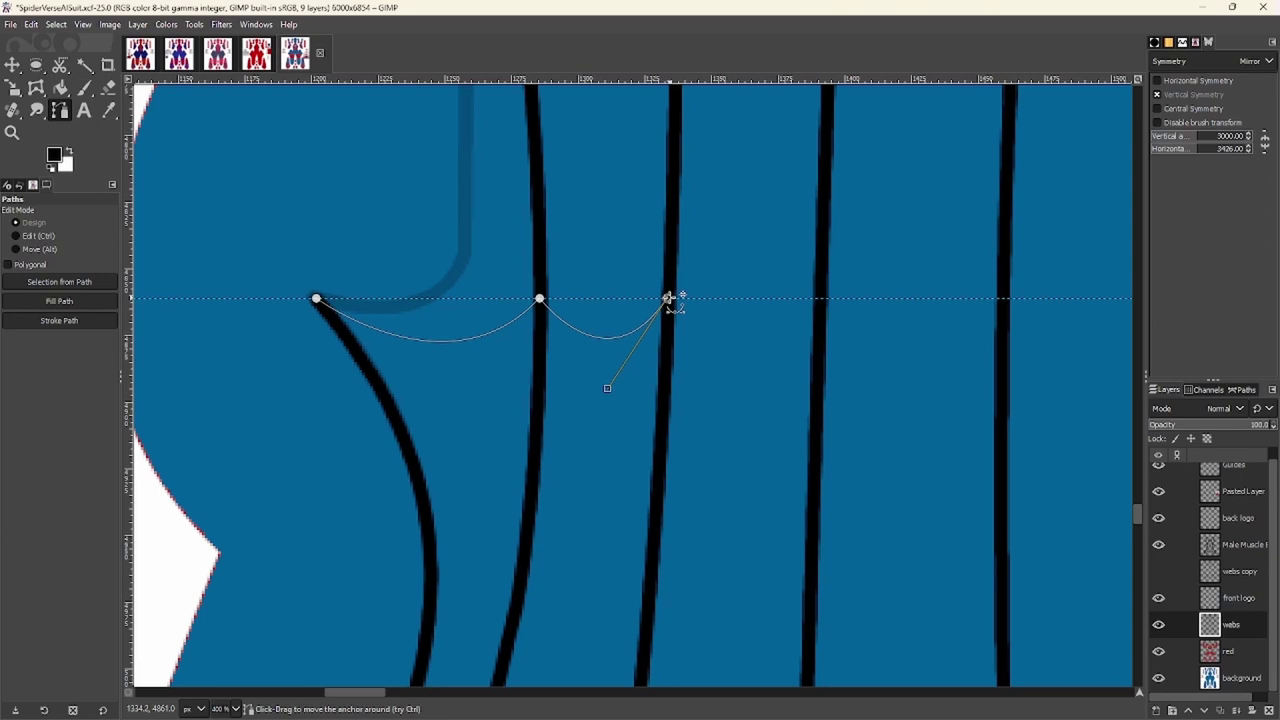
scroll(600, 325, "right", 3)
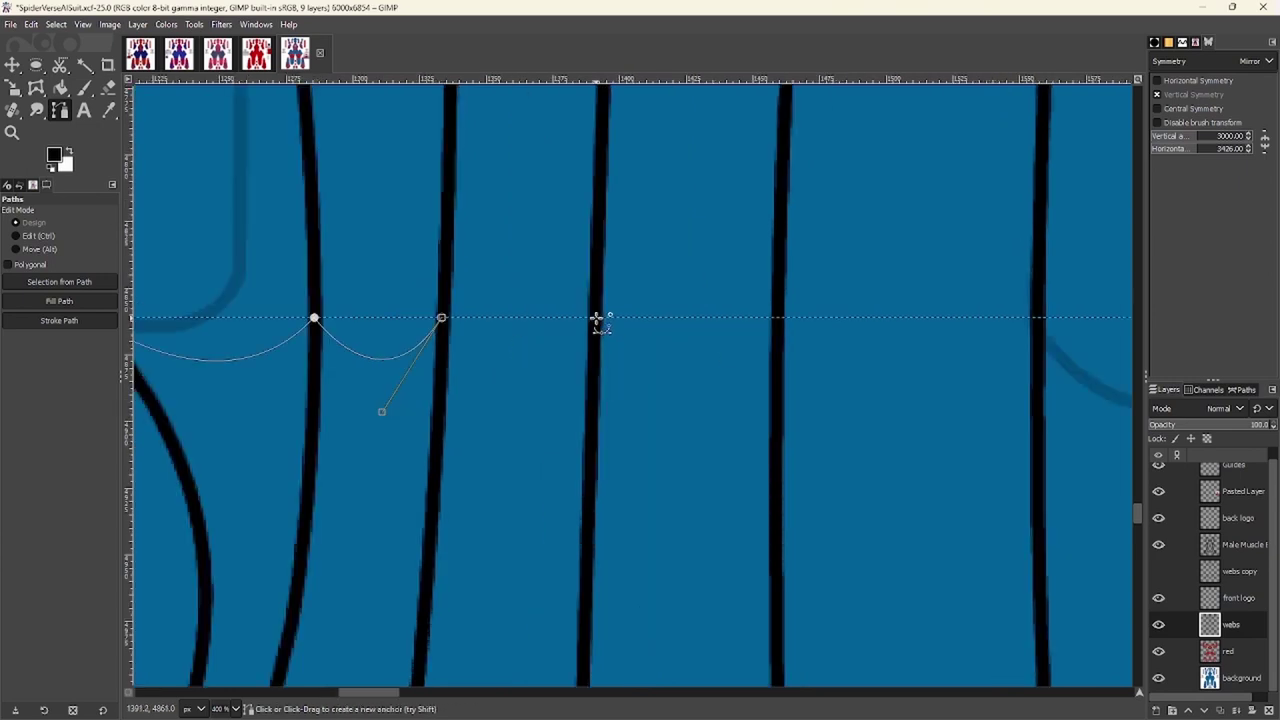
scroll(733, 337, "right", 1)
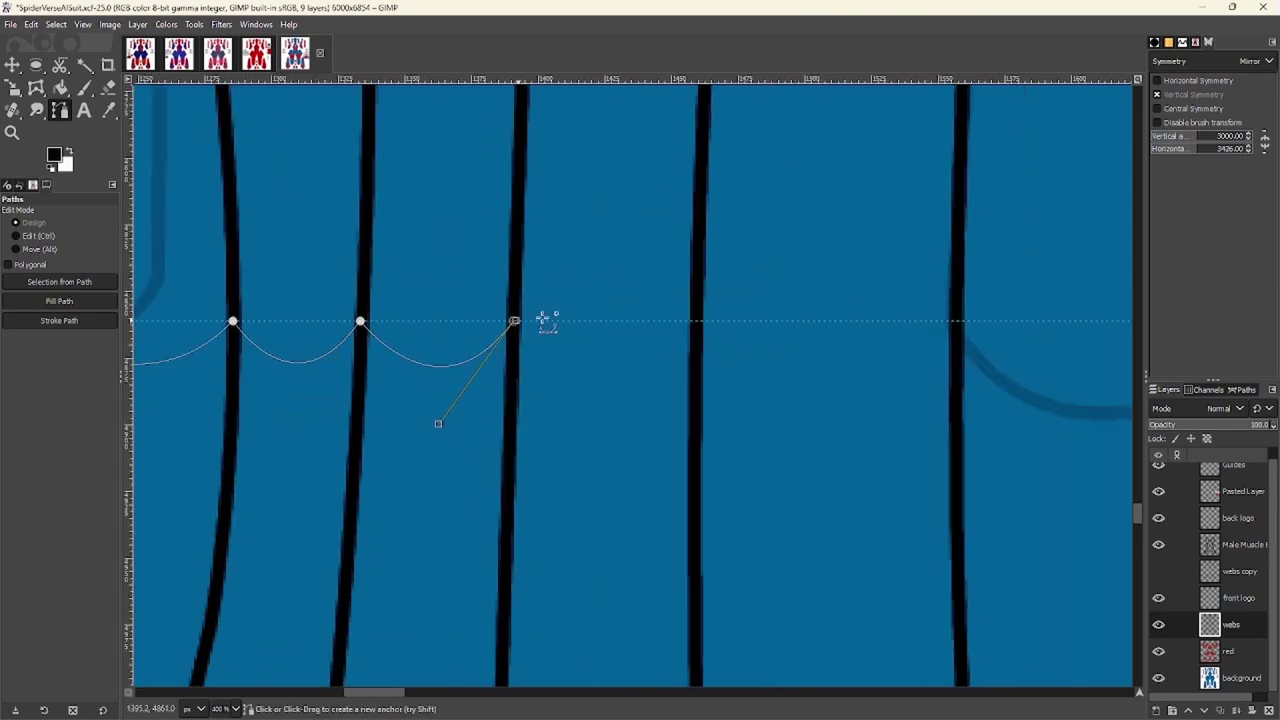
left_click_drag(780, 213, 784, 206)
scroll(969, 316, "right", 3)
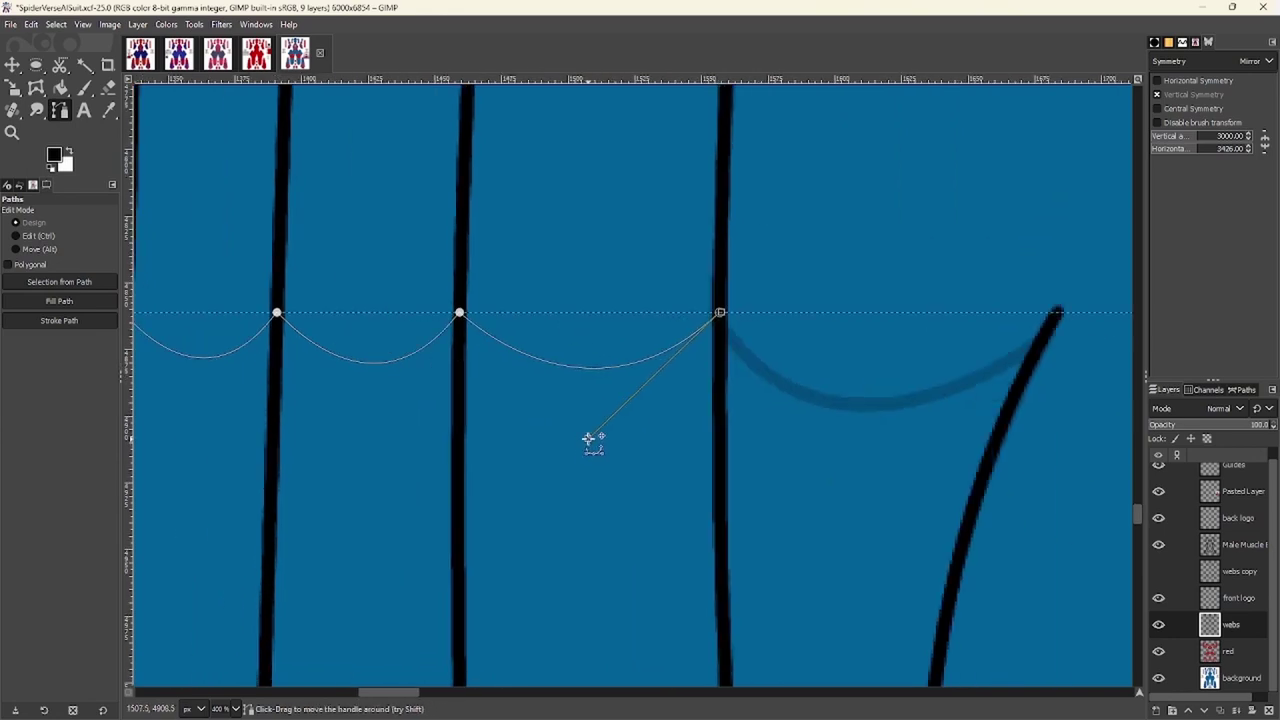
scroll(593, 440, "right", 1)
left_click_drag(956, 386, 808, 491)
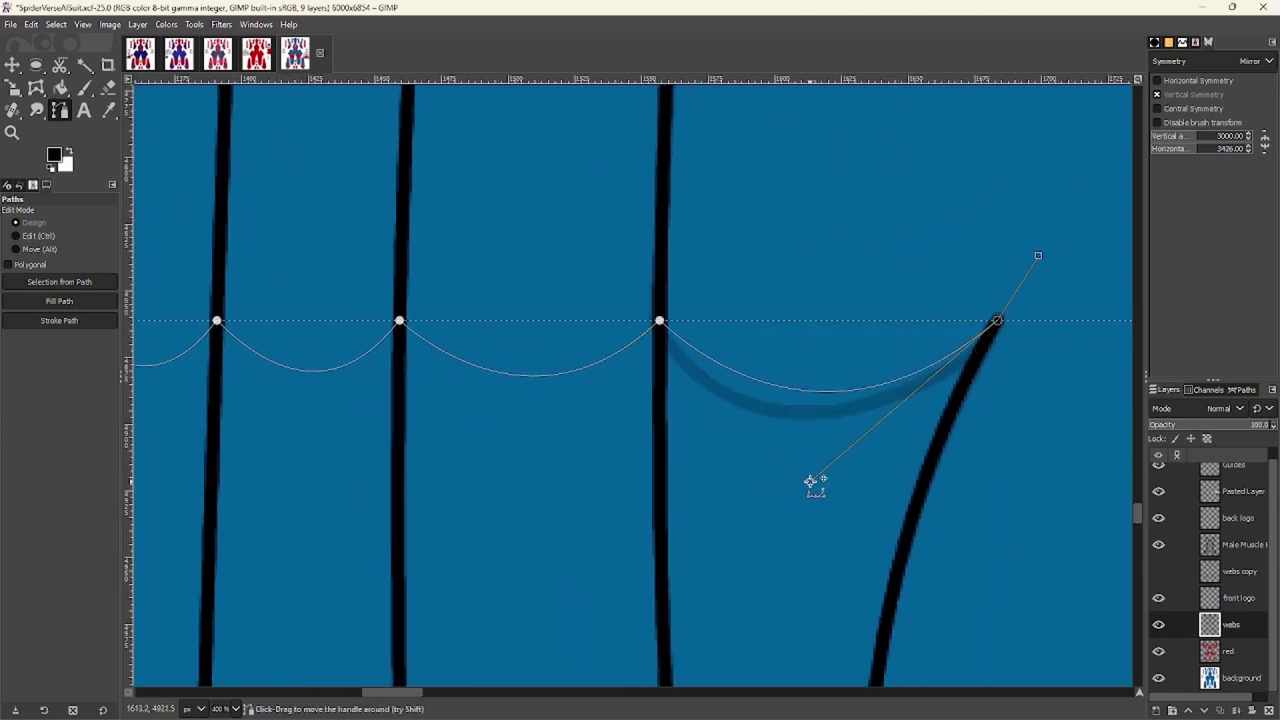
left_click(59, 320)
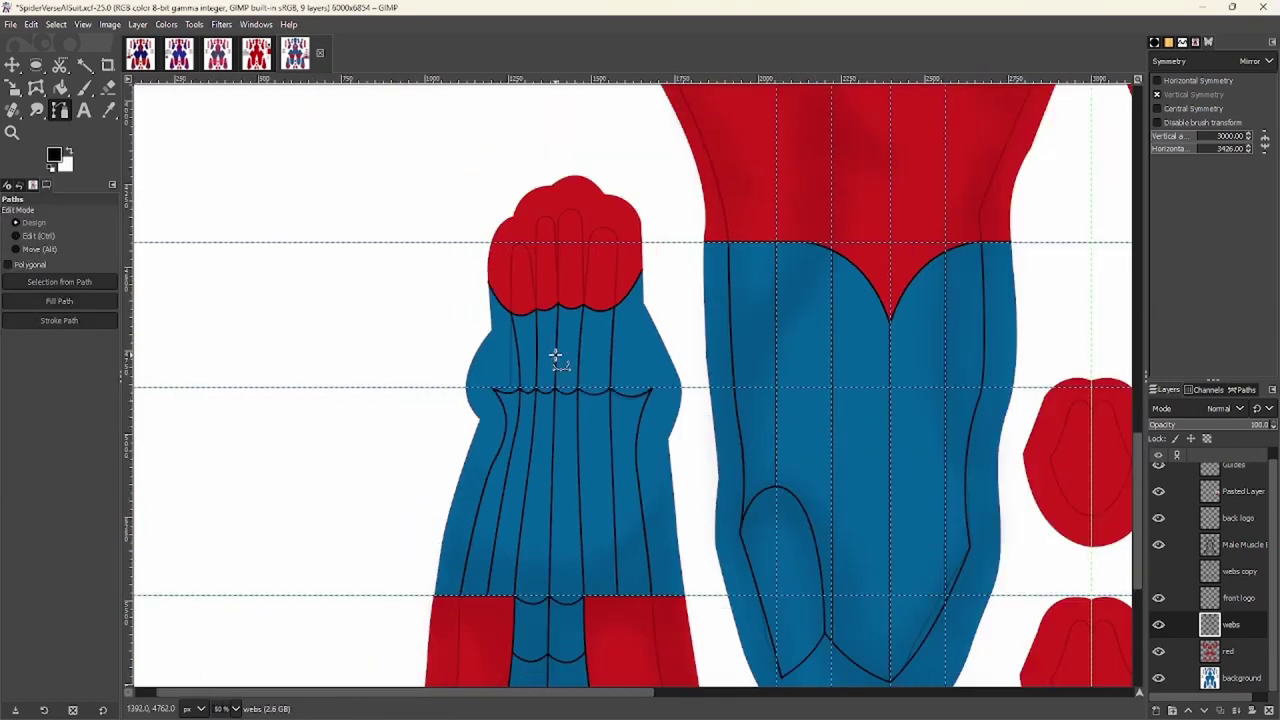
scroll(555, 358, "up", 5)
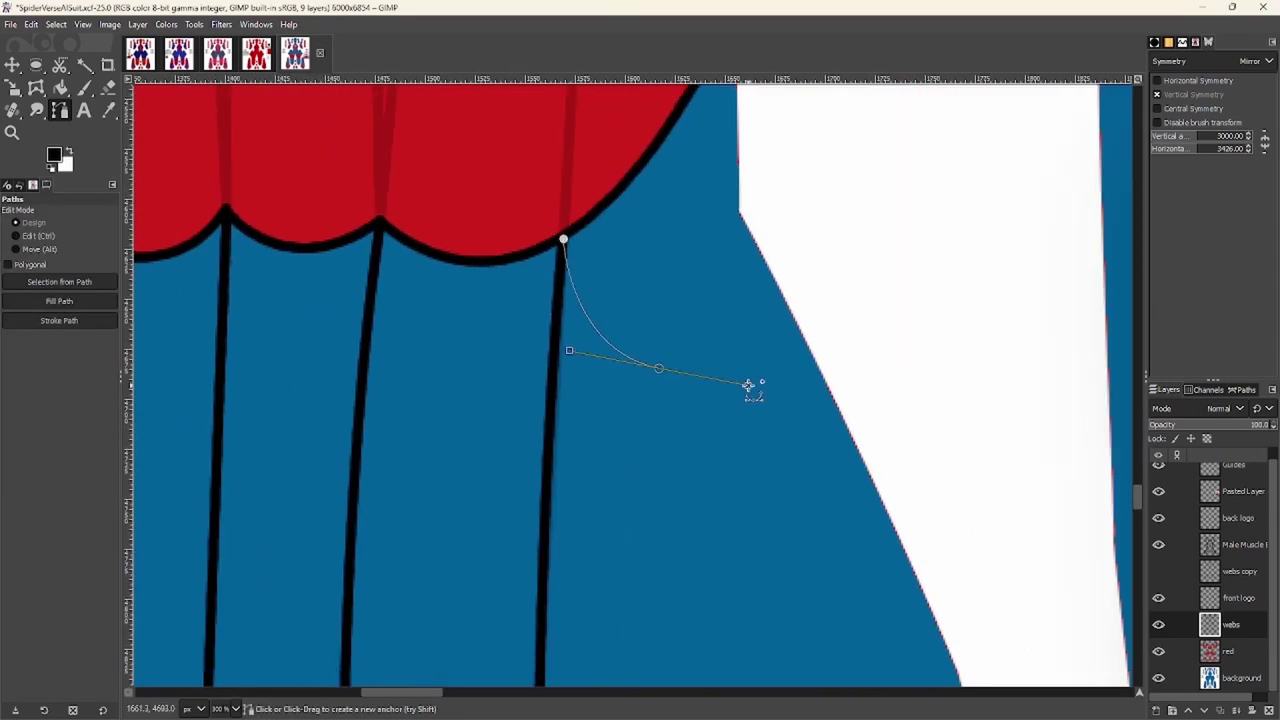
left_click(59, 320)
left_click(157, 434)
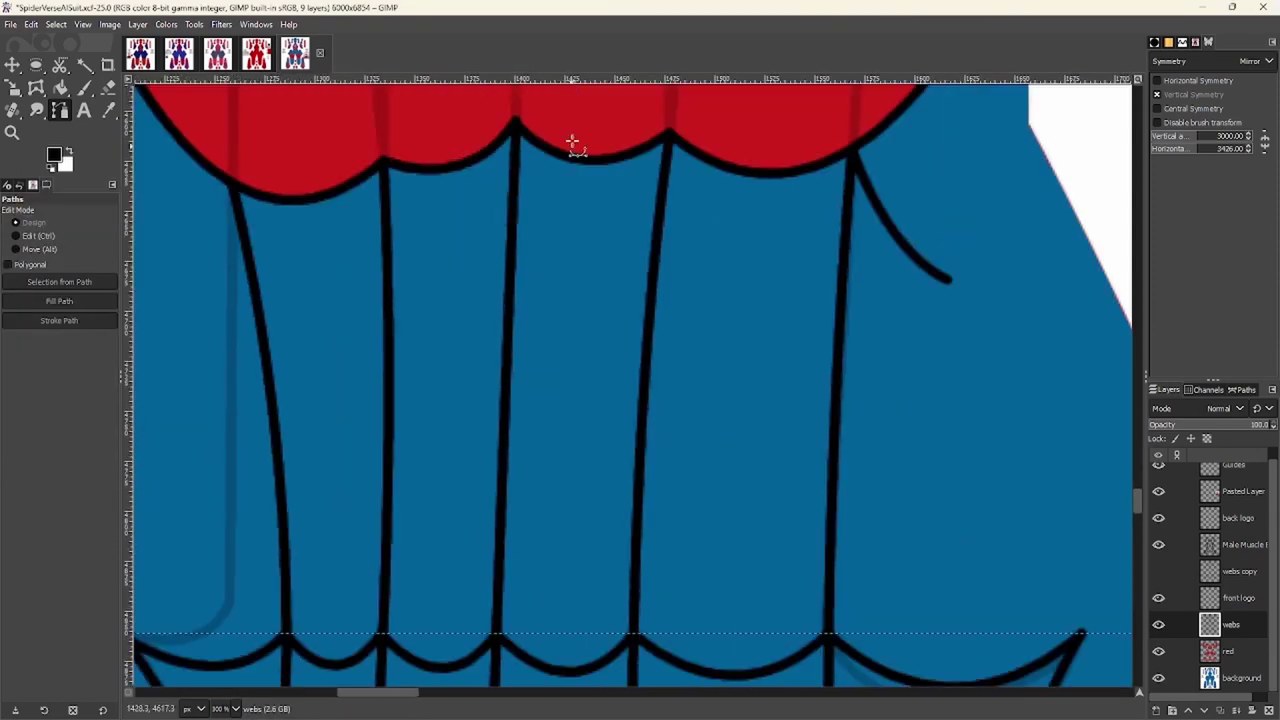
Begin another arch path from the left web line higher on the panel
left_click(271, 417)
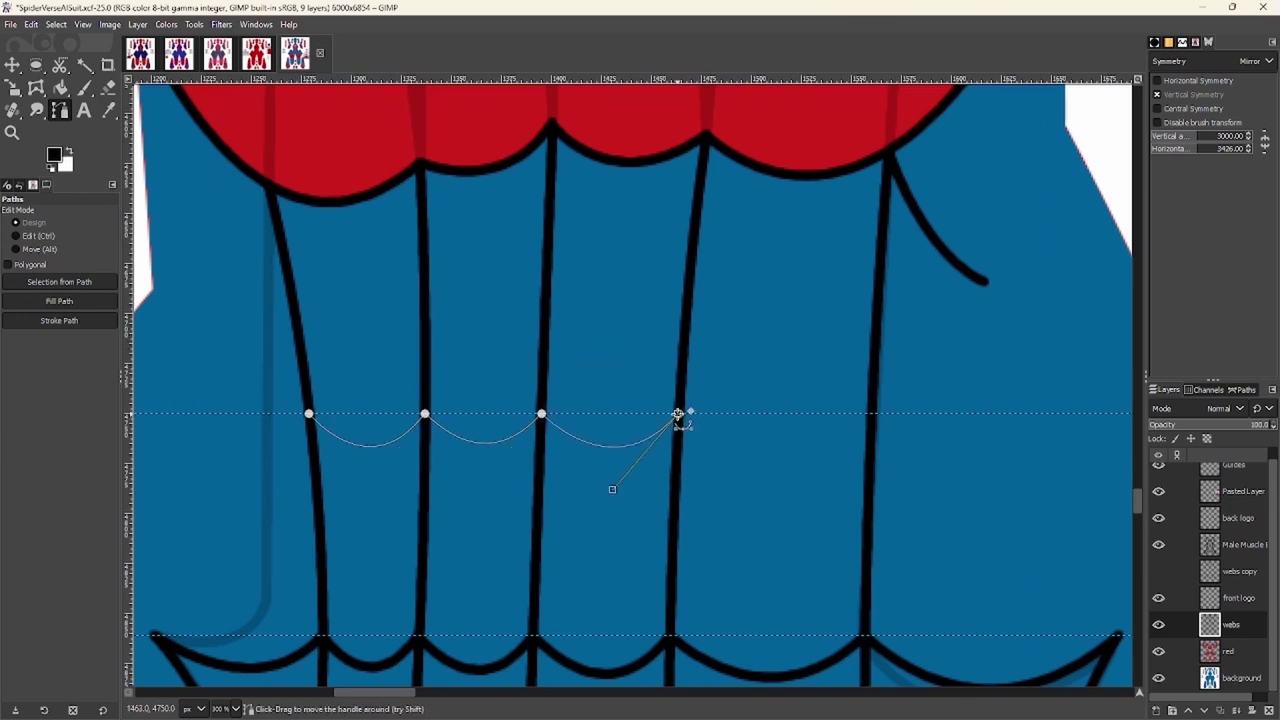
scroll(590, 389, "right", 3)
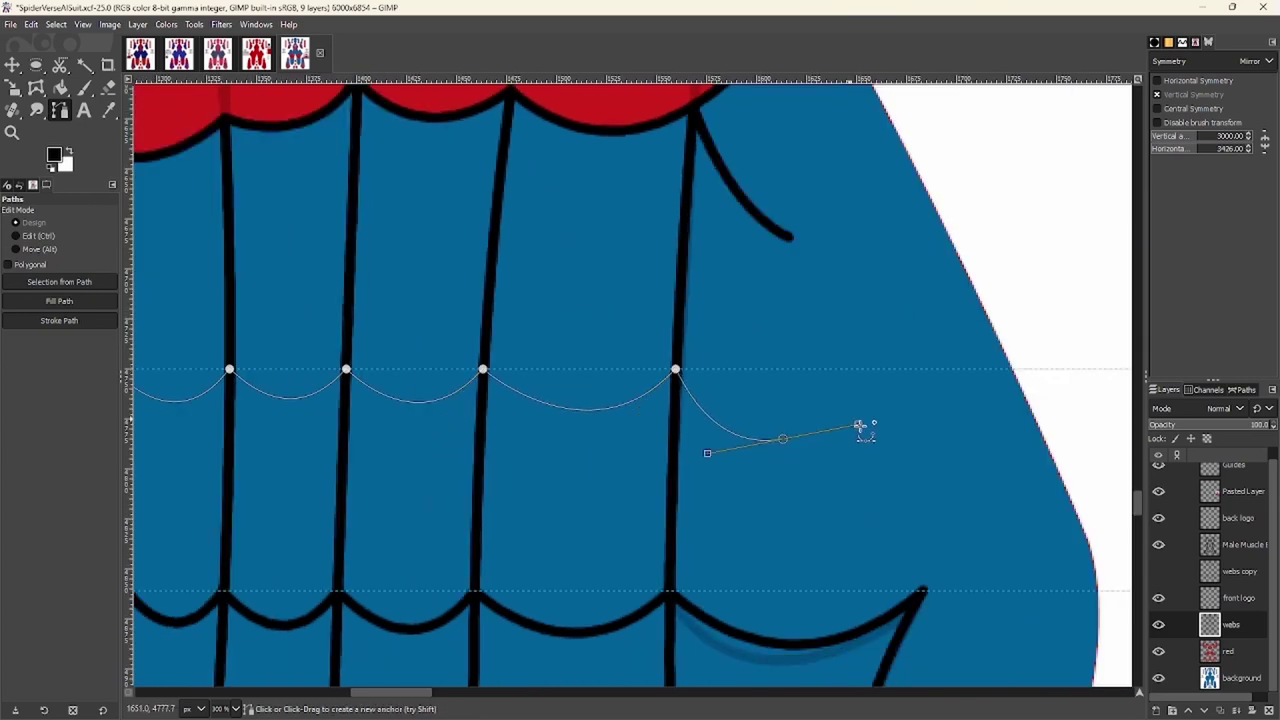
left_click(59, 320)
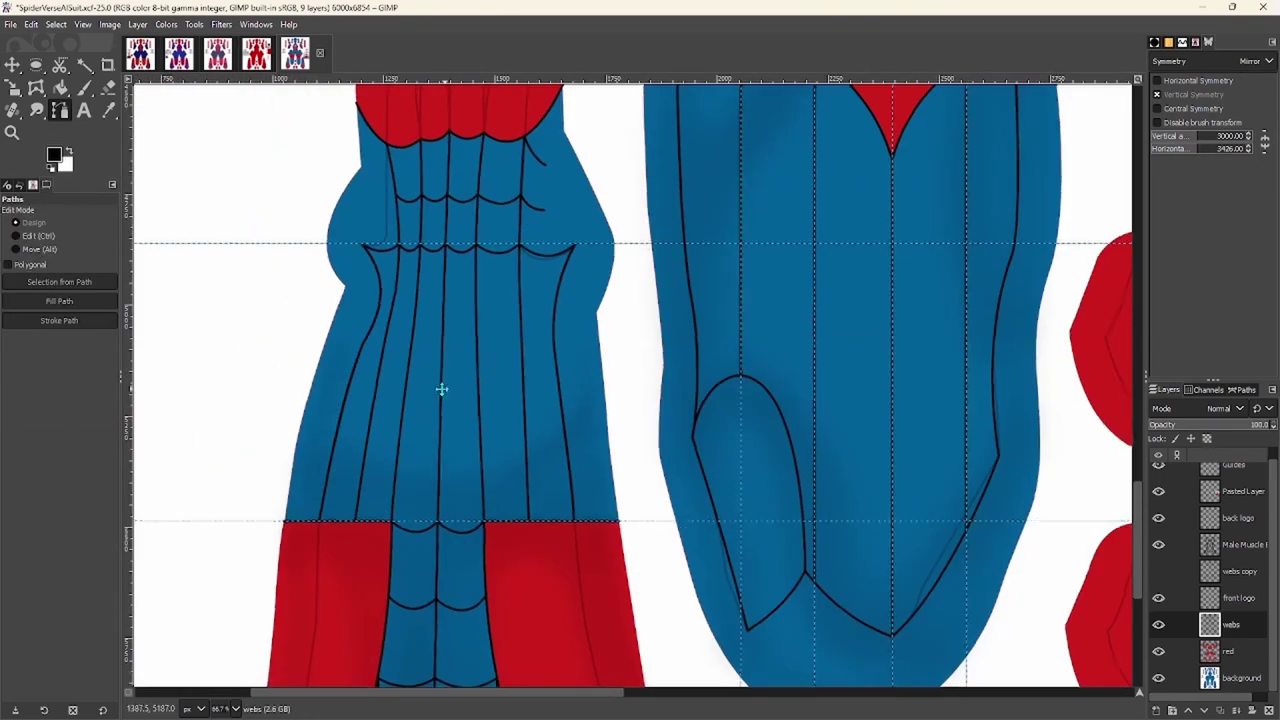
Add a new horizontal guide across the blue leg panel for the next arch row
scroll(441, 389, "up", 2, "ctrl")
key("m")
scroll(443, 363, "up", 3)
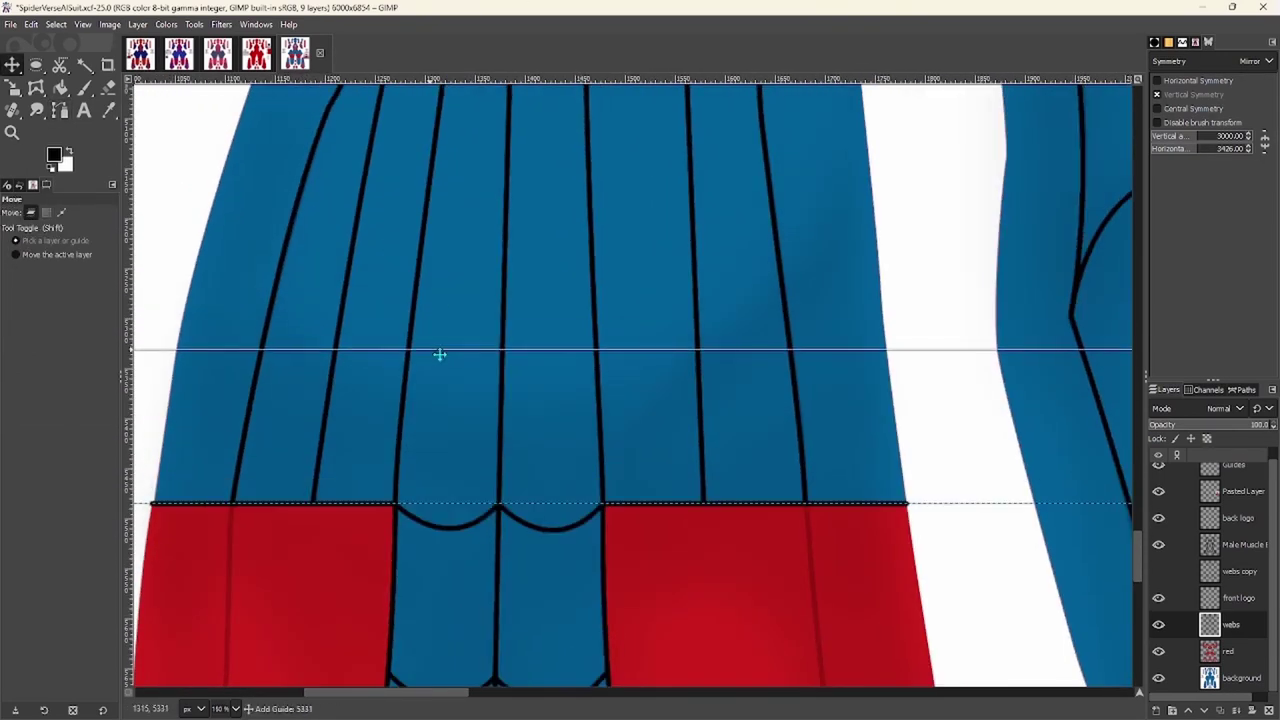
left_click_drag(503, 80, 503, 305)
scroll(497, 360, "up", 5)
scroll(440, 290, "up", 3, "ctrl")
Draw an arch row along the guide between the web lines and stroke it black
key("b")
scroll(525, 322, "right", 3)
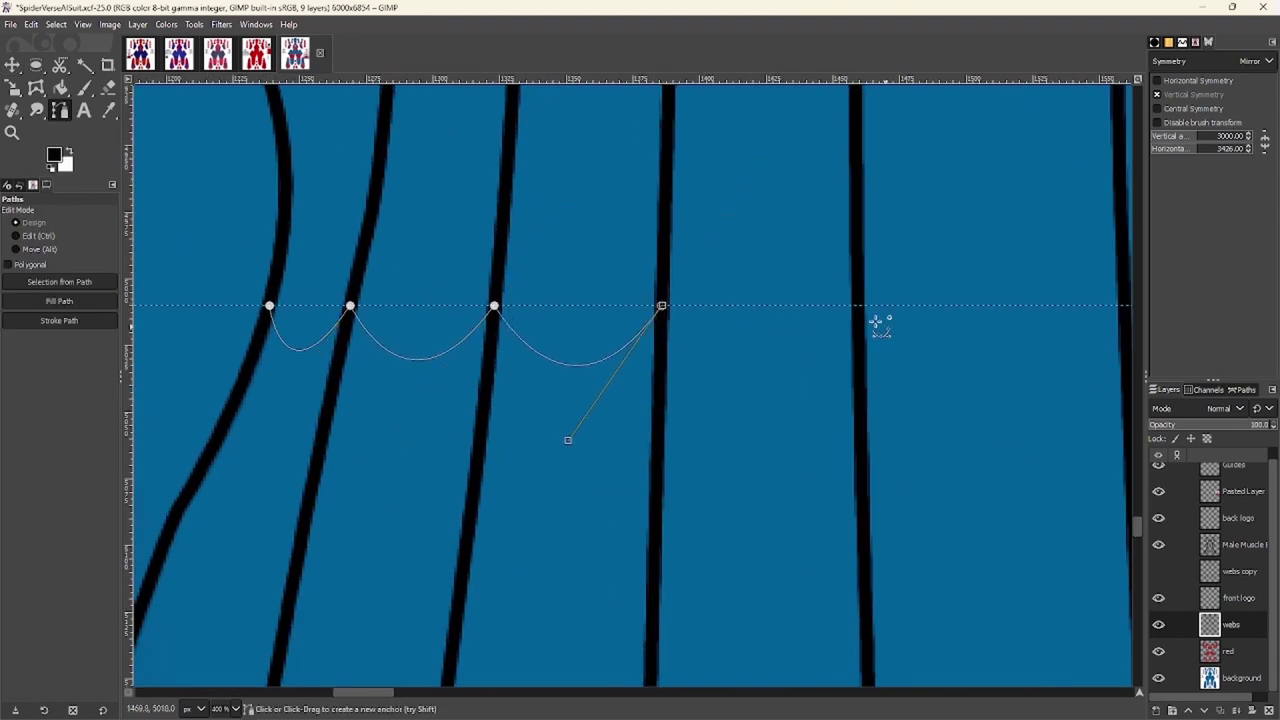
scroll(873, 300, "right", 6)
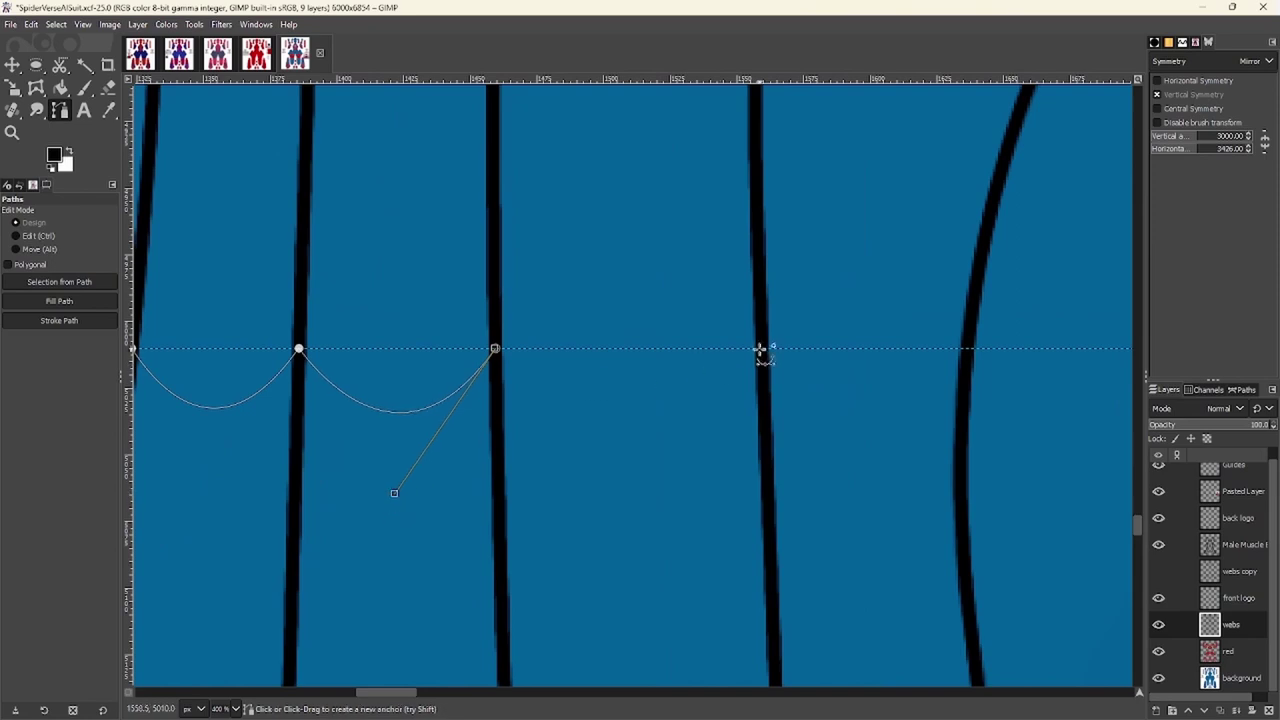
left_click_drag(883, 197, 864, 233)
left_click_drag(967, 349, 849, 514)
key("minus")
left_click(98, 301)
scroll(351, 449, "down", 3)
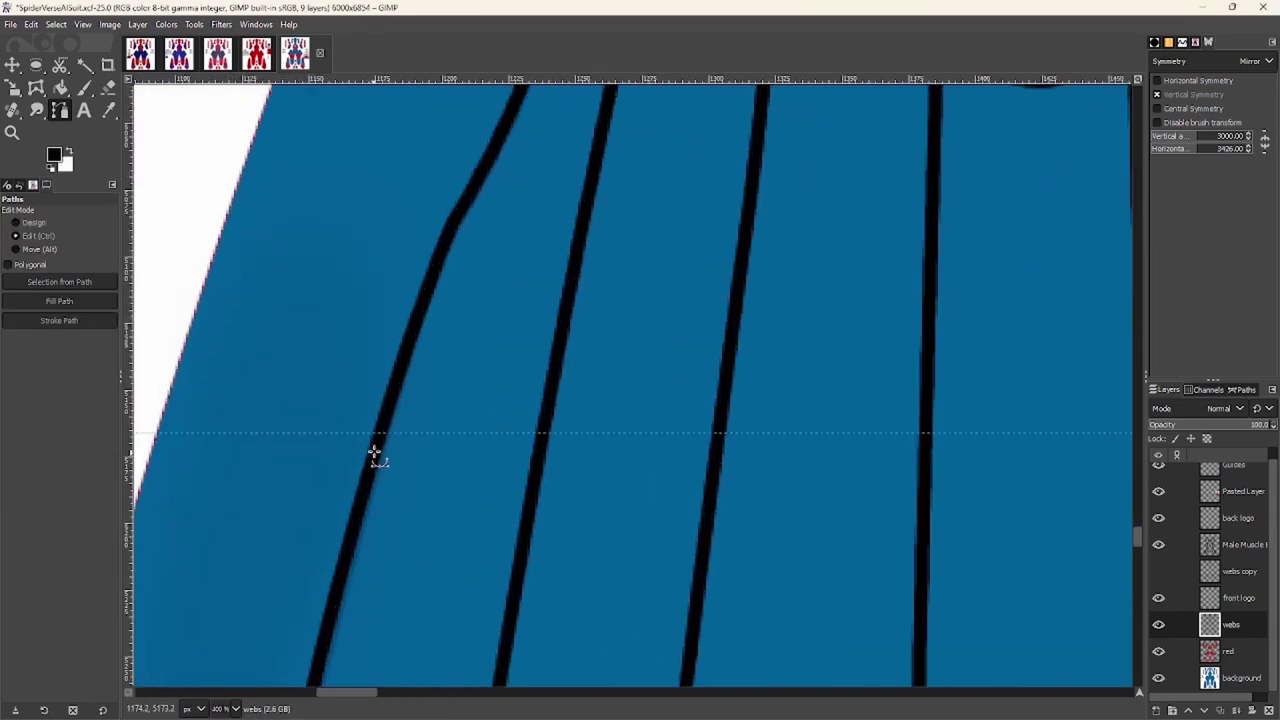
Fine-tune the last arch and trace a new arch row starting from the left line
scroll(383, 443, "left", 4)
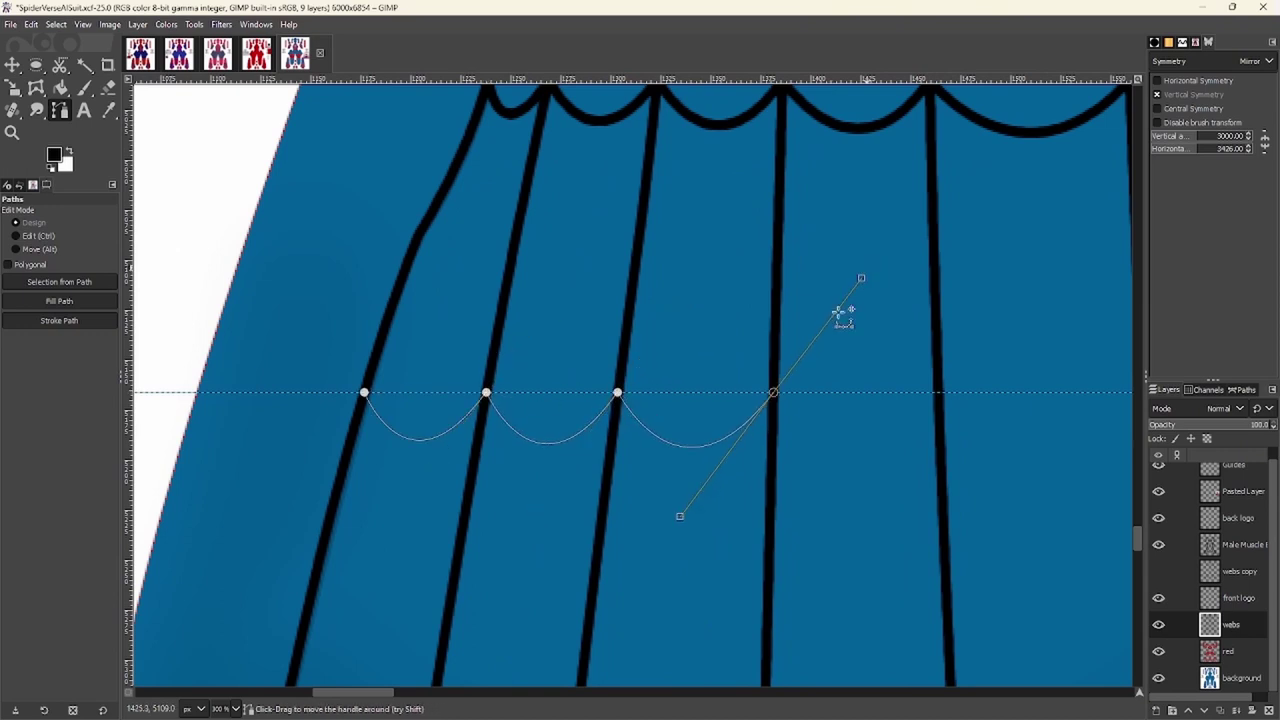
scroll(655, 390, "right", 4)
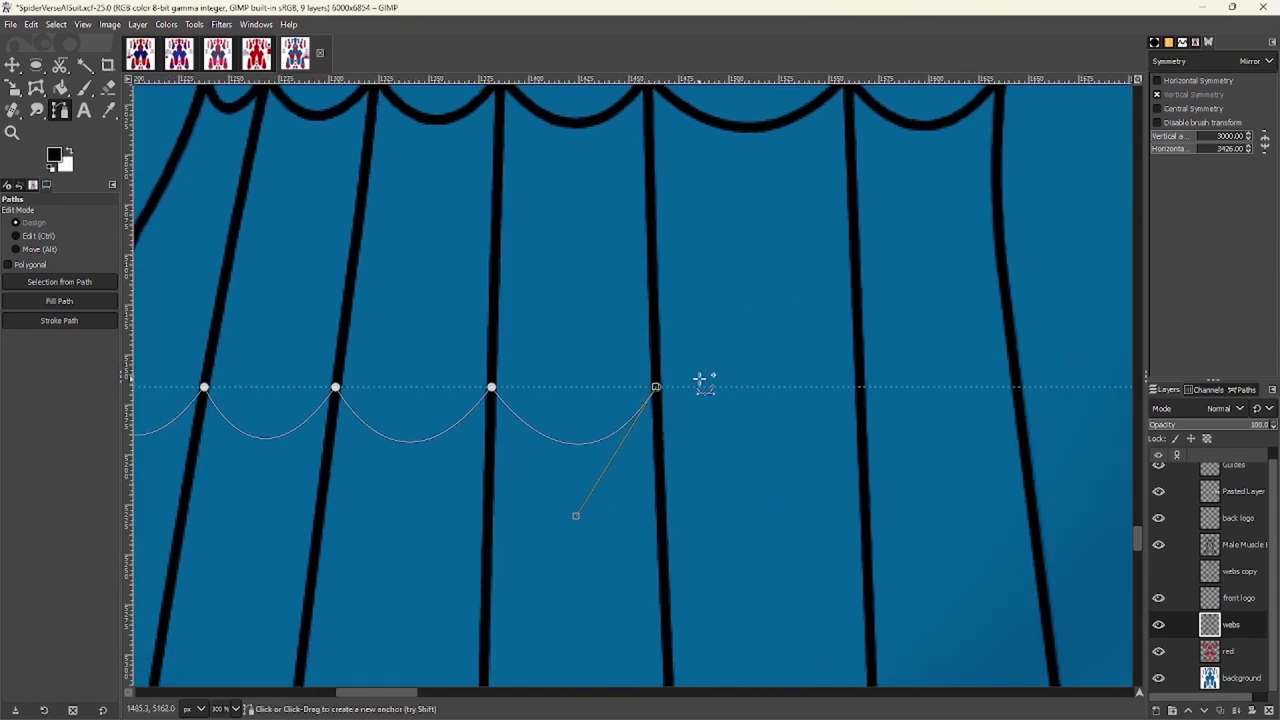
scroll(687, 390, "right", 3)
left_click_drag(797, 244, 795, 249)
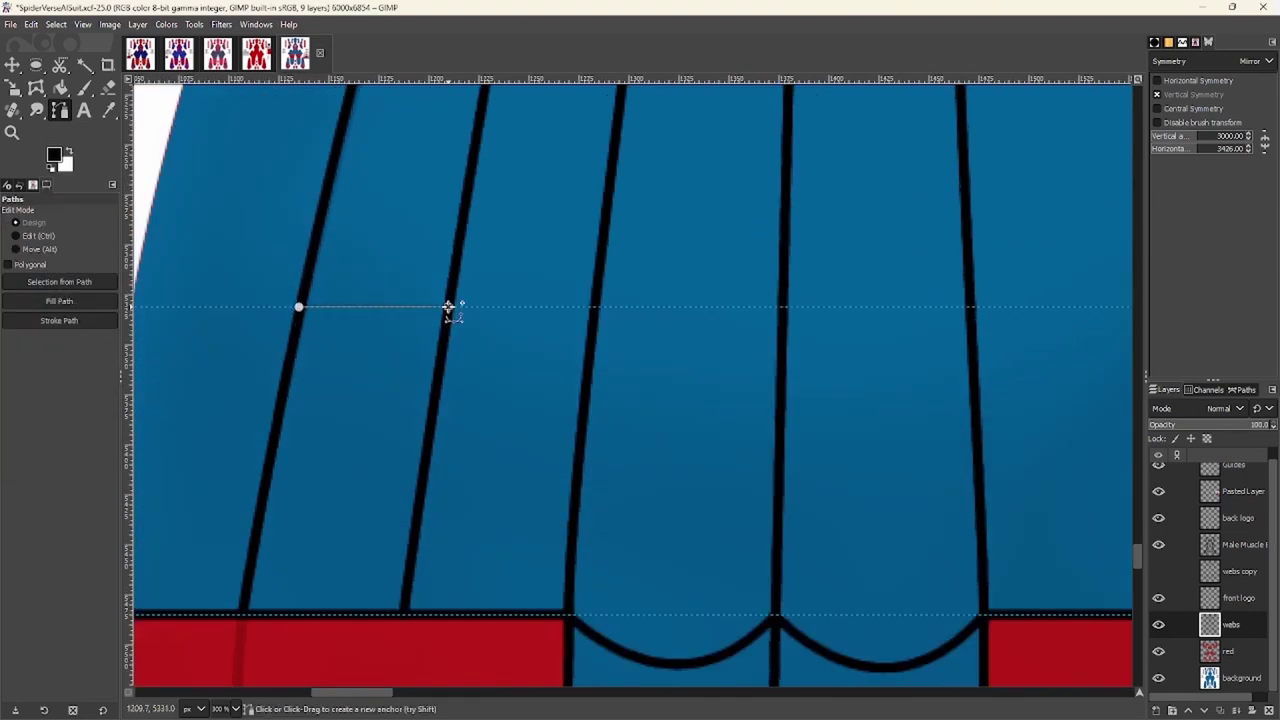
left_click_drag(448, 307, 539, 187)
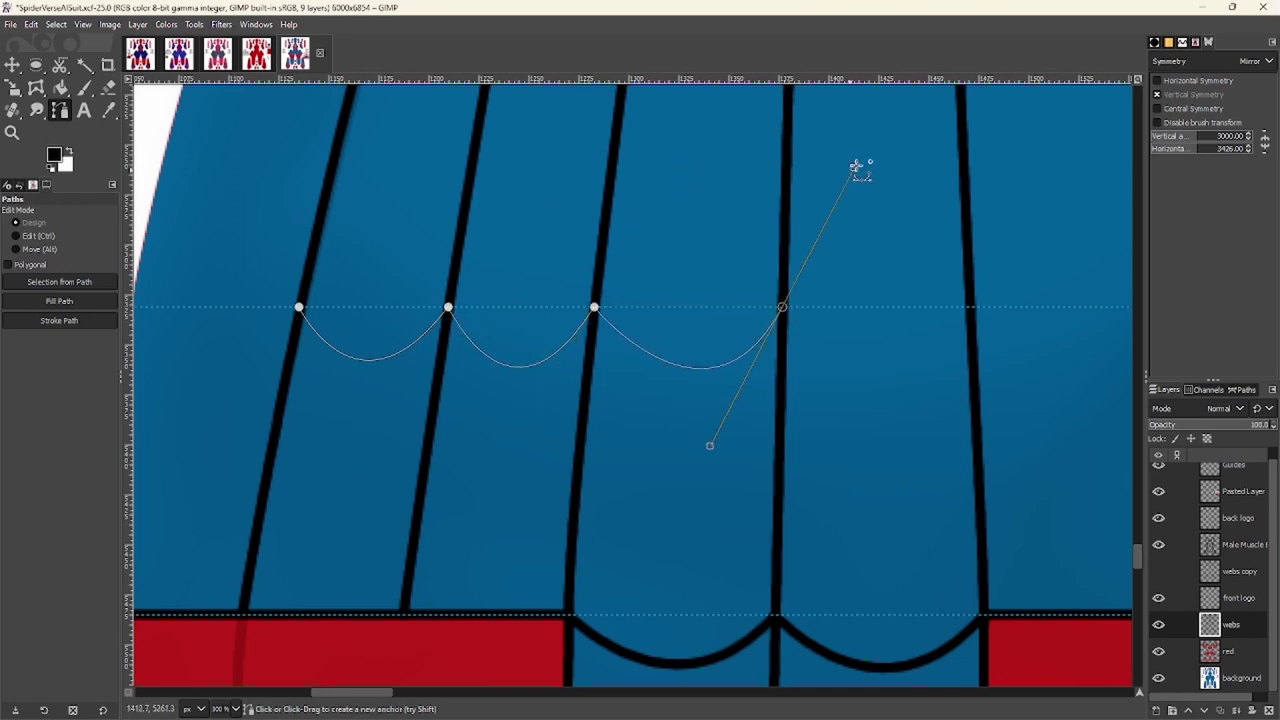
left_click_drag(871, 160, 876, 156)
left_click_drag(1055, 155, 1000, 251)
scroll(849, 374, "right", 5)
left_click_drag(849, 374, 837, 471)
scroll(928, 296, "right", 2)
Move a horizontal guide lower on the panel
key("m")
scroll(503, 434, "down", 5)
left_click_drag(537, 418, 583, 484)
Drop the horizontal guide at its new height beneath the red V
left_click_drag(580, 375, 580, 376)
key("b")
scroll(683, 434, "down", 10)
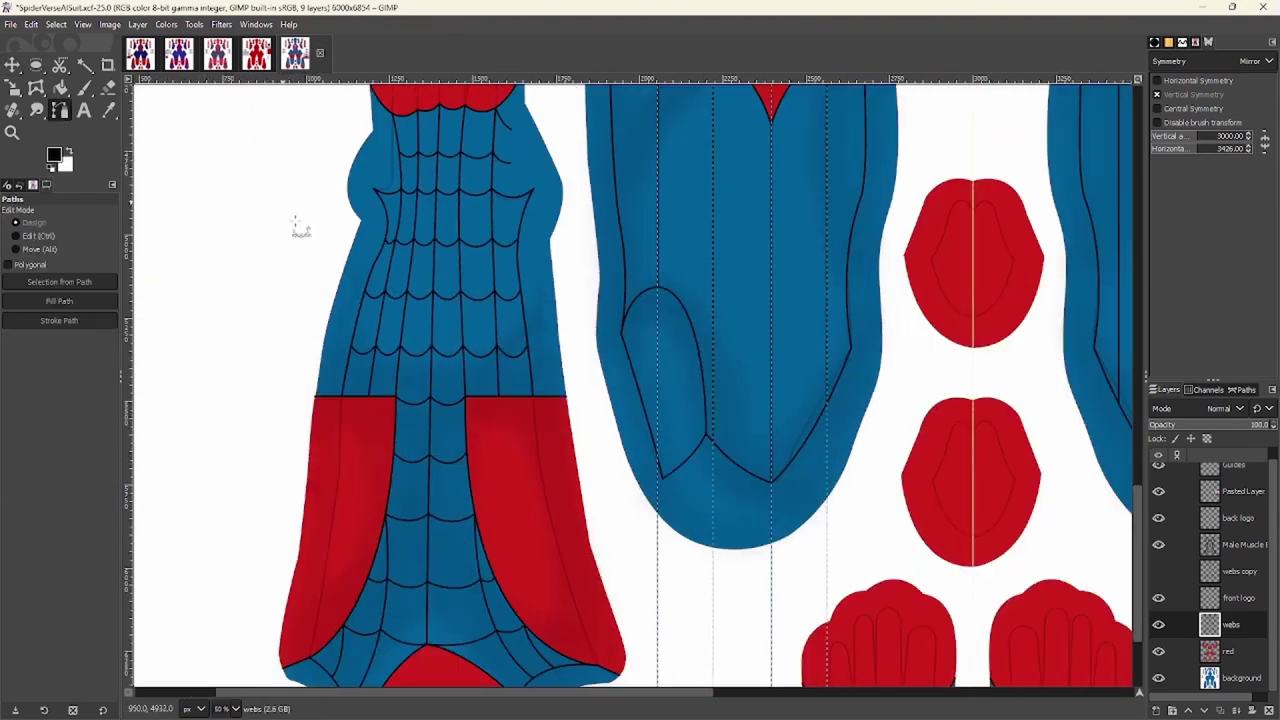
scroll(608, 457, "up", 6)
scroll(363, 400, "left", 10)
Trace a row of arches along the guide under the red V and stroke them black
left_click(381, 372)
left_click_drag(640, 380, 766, 534)
scroll(750, 384, "right", 3)
left_click_drag(749, 379, 931, 540)
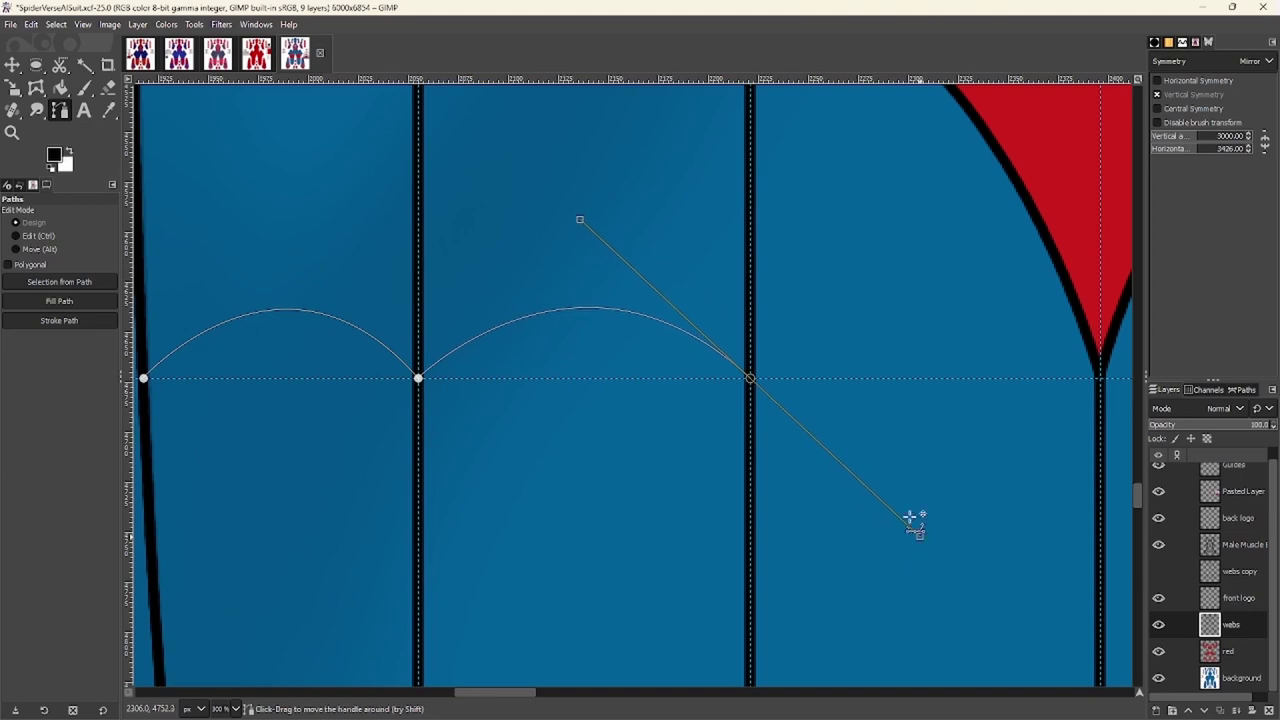
scroll(817, 406, "right", 5)
left_click_drag(747, 405, 920, 564)
scroll(766, 409, "right", 3)
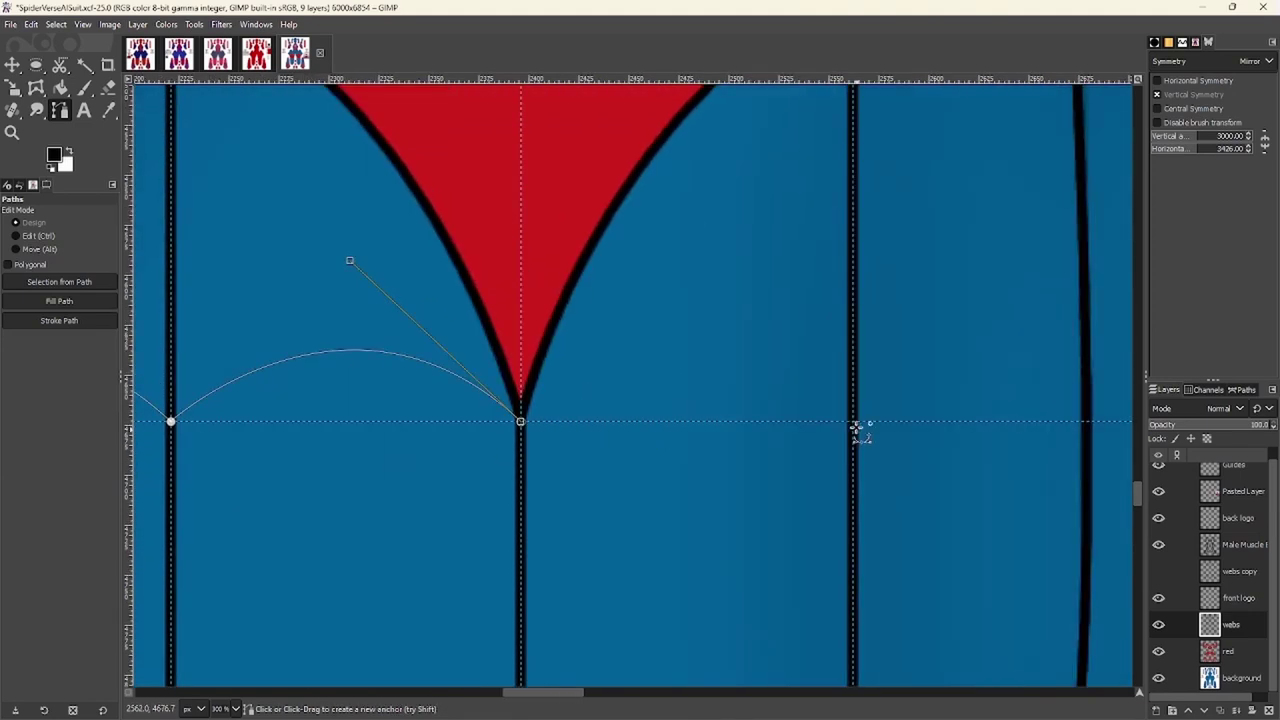
left_click_drag(853, 421, 961, 587)
scroll(989, 449, "right", 3)
mouse_move(931, 416)
left_mouse_down()
mouse_move(1051, 583)
mouse_move(1044, 571)
left_mouse_up()
left_click(82, 323)
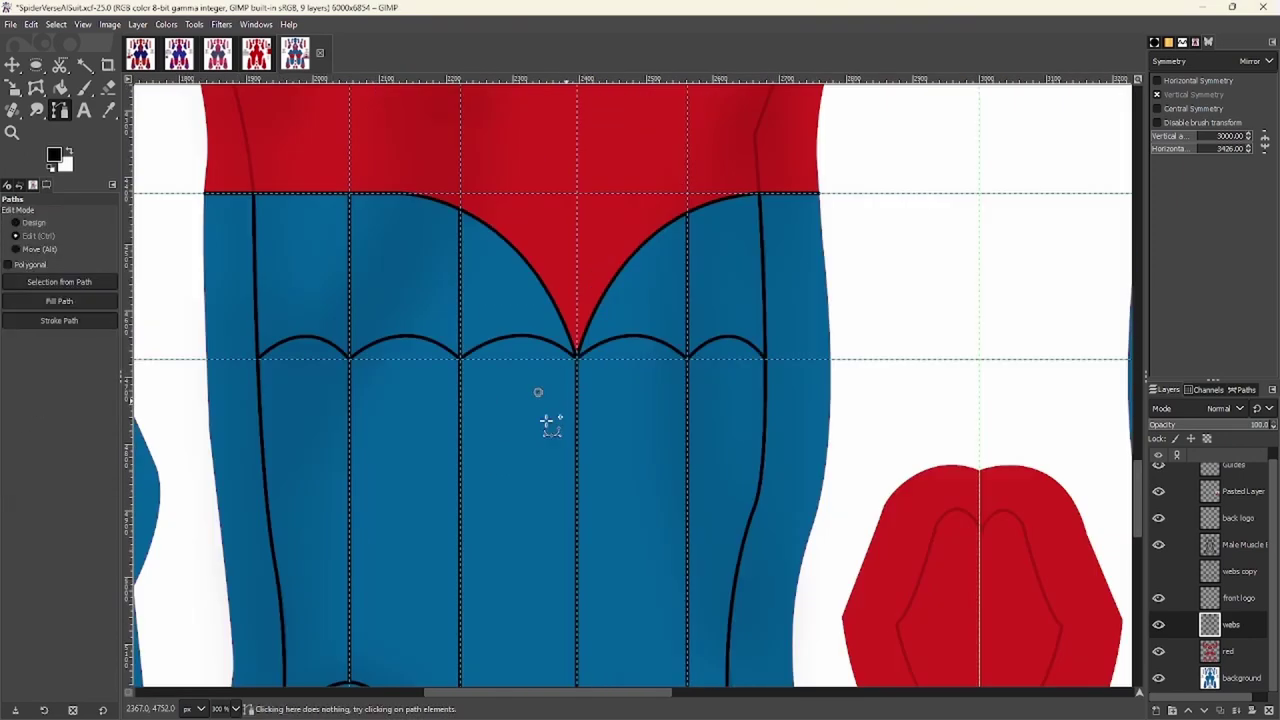
Trace a second arc row above it and stroke it in black
scroll(543, 423, "up", 3)
left_click_drag(565, 334, 658, 433)
left_click_drag(788, 334, 941, 459)
scroll(808, 334, "right", 3)
scroll(941, 459, "right", 3)
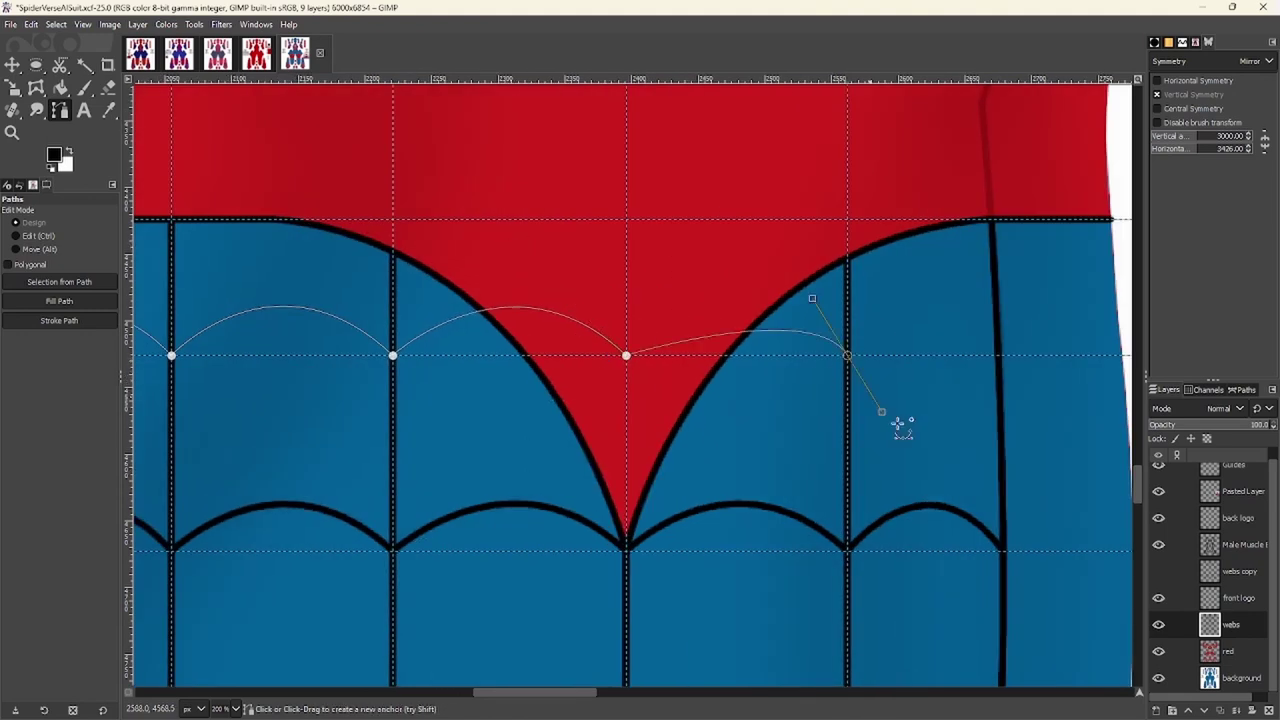
left_click(59, 320, "shift")
Erase the black arc sections that spill over into the red area
key("shift+e")
scroll(457, 257, "up", 4)
scroll(480, 277, "up", 2)
mouse_move(457, 257)
left_mouse_down()
mouse_move(490, 282)
mouse_move(866, 298)
mouse_move(794, 374)
mouse_move(1071, 609)
mouse_move(529, 157)
left_mouse_up()
scroll(529, 157, "right", 10)
scroll(686, 220, "up", 5)
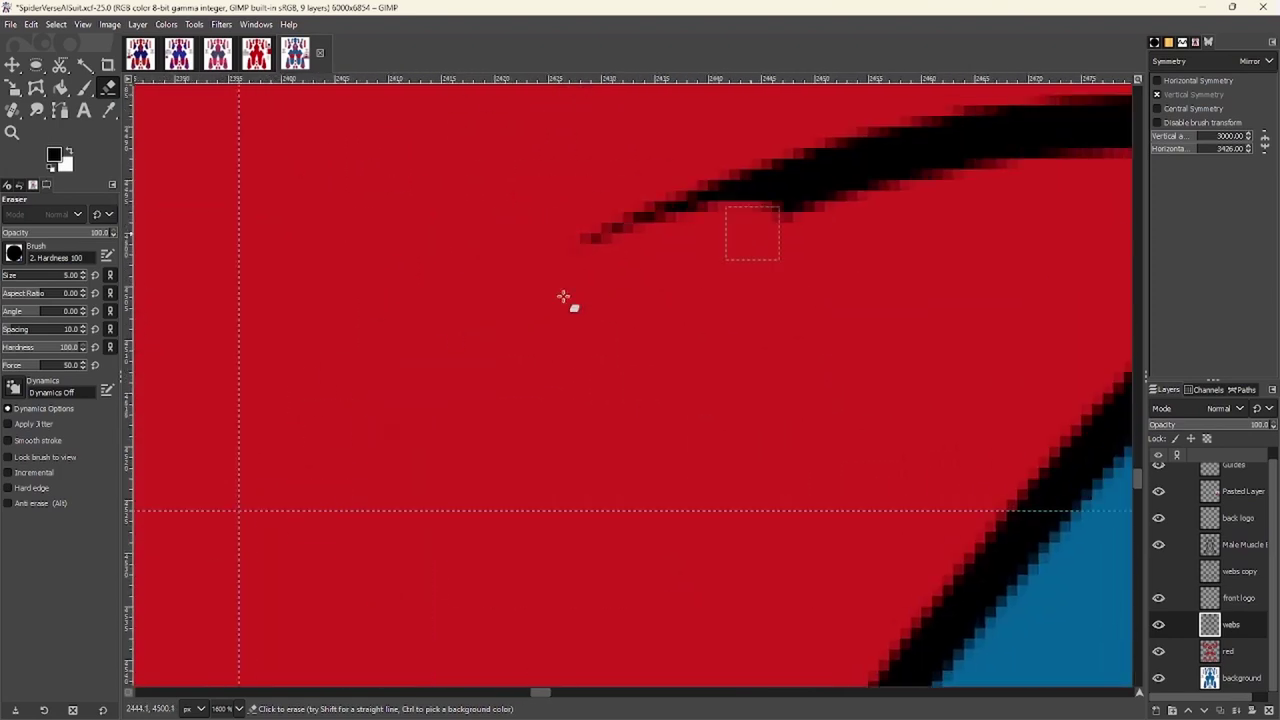
left_click_drag(671, 286, 861, 212)
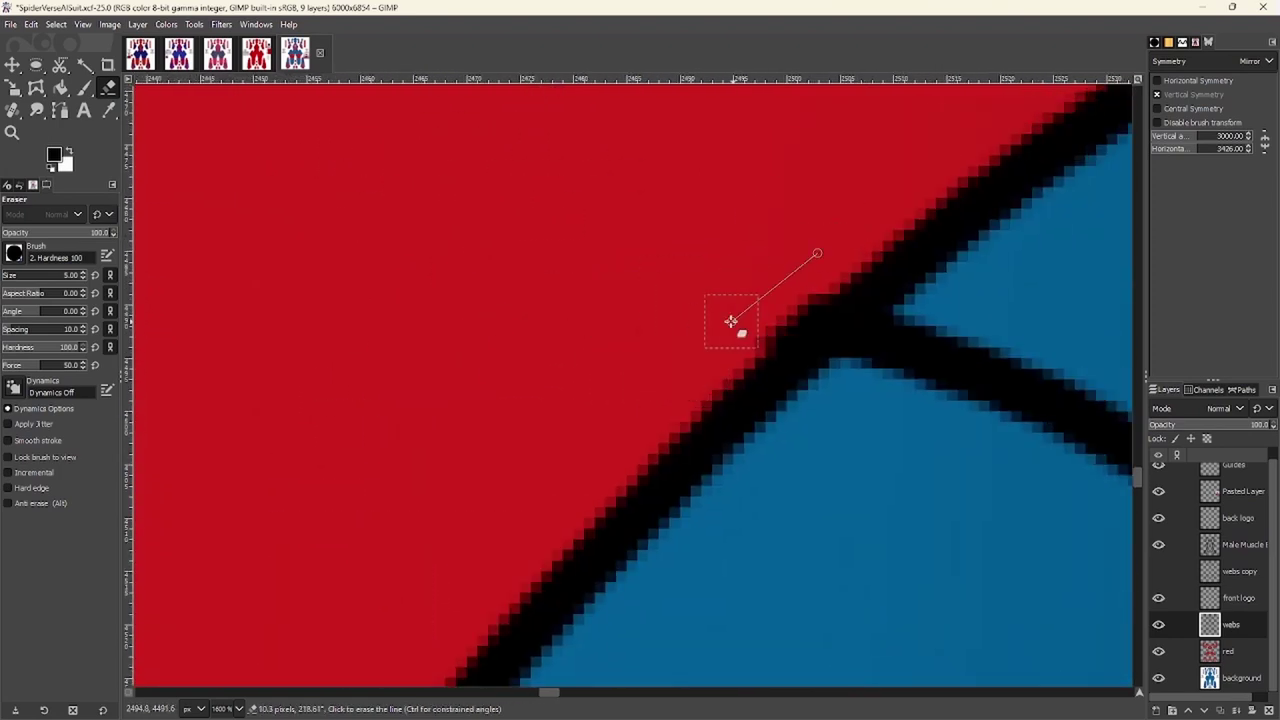
scroll(750, 315, "down", 7)
Drag guides from the rulers across the waist and down the blue panel
key("b")
scroll(704, 378, "down", 2)
scroll(704, 378, "up", 2)
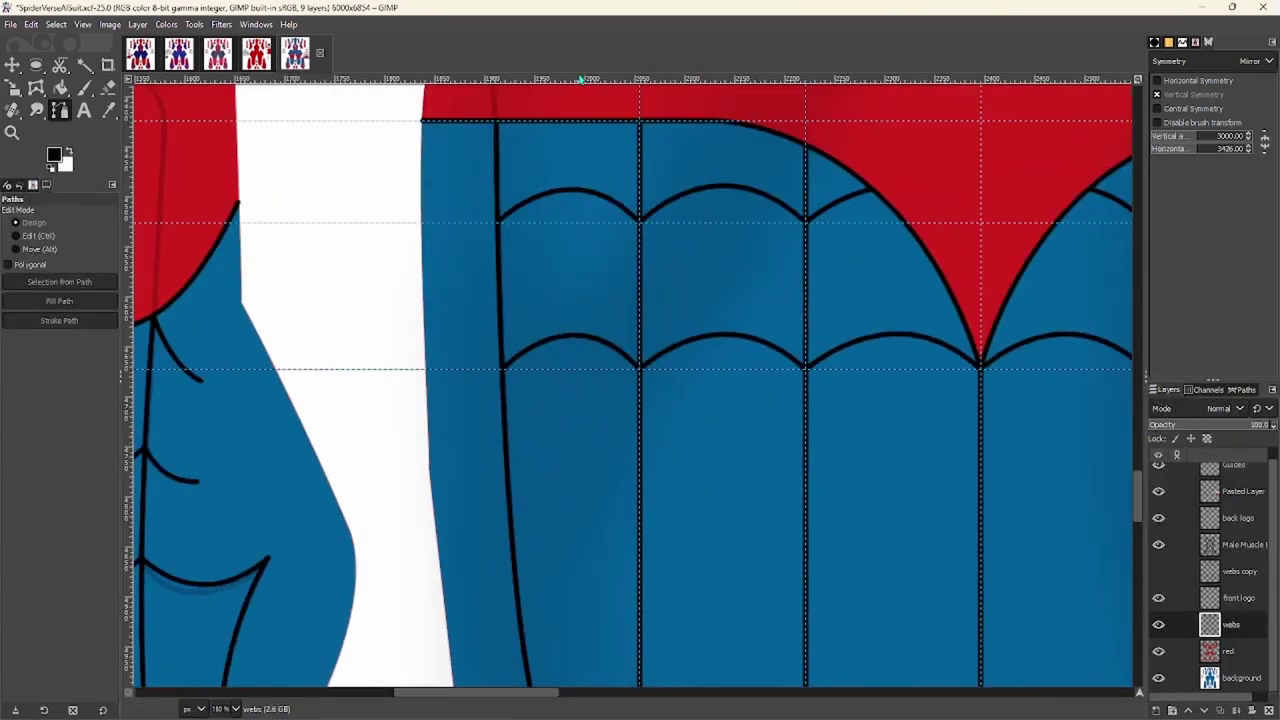
left_click_drag(600, 78, 440, 323)
scroll(440, 323, "down", 5)
scroll(440, 323, "right", 2)
left_click_drag(437, 80, 437, 460)
scroll(428, 415, "down", 5)
left_click_drag(580, 79, 586, 430)
scroll(586, 430, "down", 5)
scroll(586, 430, "right", 1)
left_click_drag(514, 79, 520, 400)
left_click_drag(480, 79, 480, 560)
scroll(480, 560, "down", 3)
left_click_drag(491, 79, 542, 588)
Draw the first row of curved web arches between the web lines with the Paths tool
key("b")
scroll(491, 380, "up", 2)
scroll(391, 391, "up", 2)
scroll(457, 371, "up", 3)
left_click(347, 356)
left_click_drag(521, 356, 607, 455)
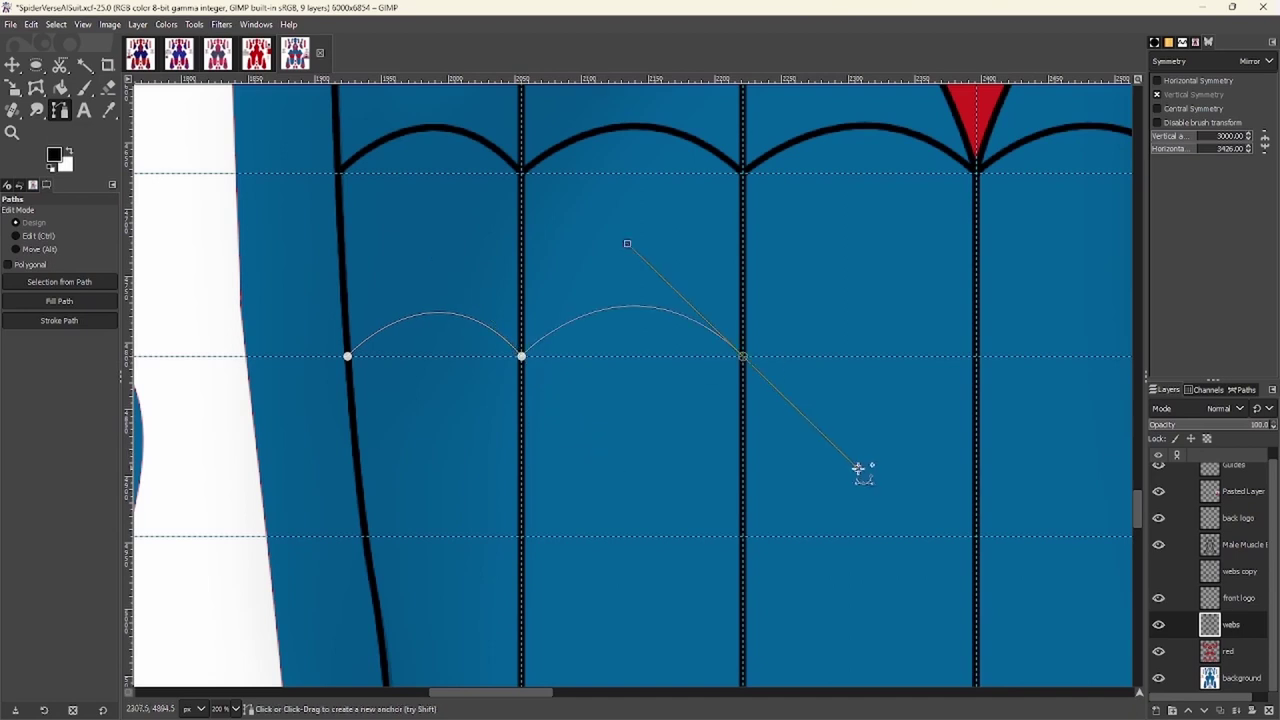
left_click_drag(858, 468, 858, 468)
scroll(823, 360, "right", 2)
left_click_drag(820, 358, 926, 451)
scroll(706, 360, "right", 4)
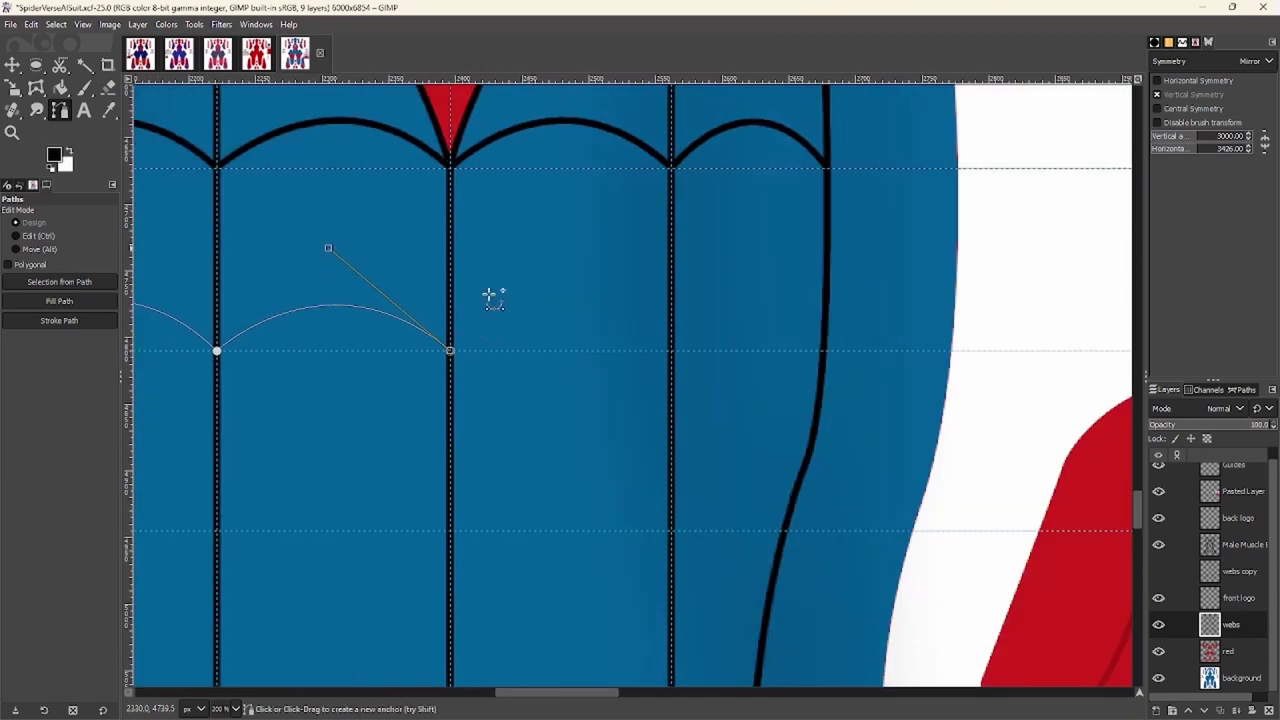
left_click_drag(790, 466, 785, 461)
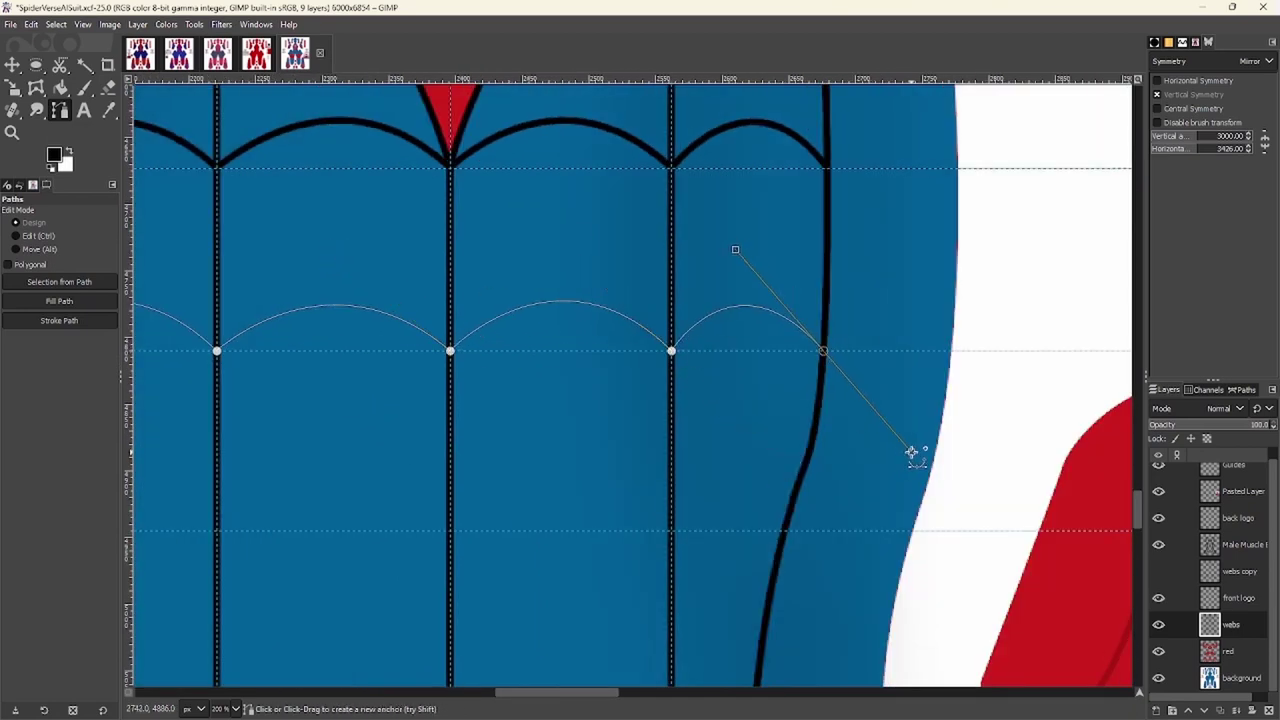
left_click_drag(911, 452, 911, 452)
scroll(314, 420, "left", 6)
scroll(314, 420, "down", 2)
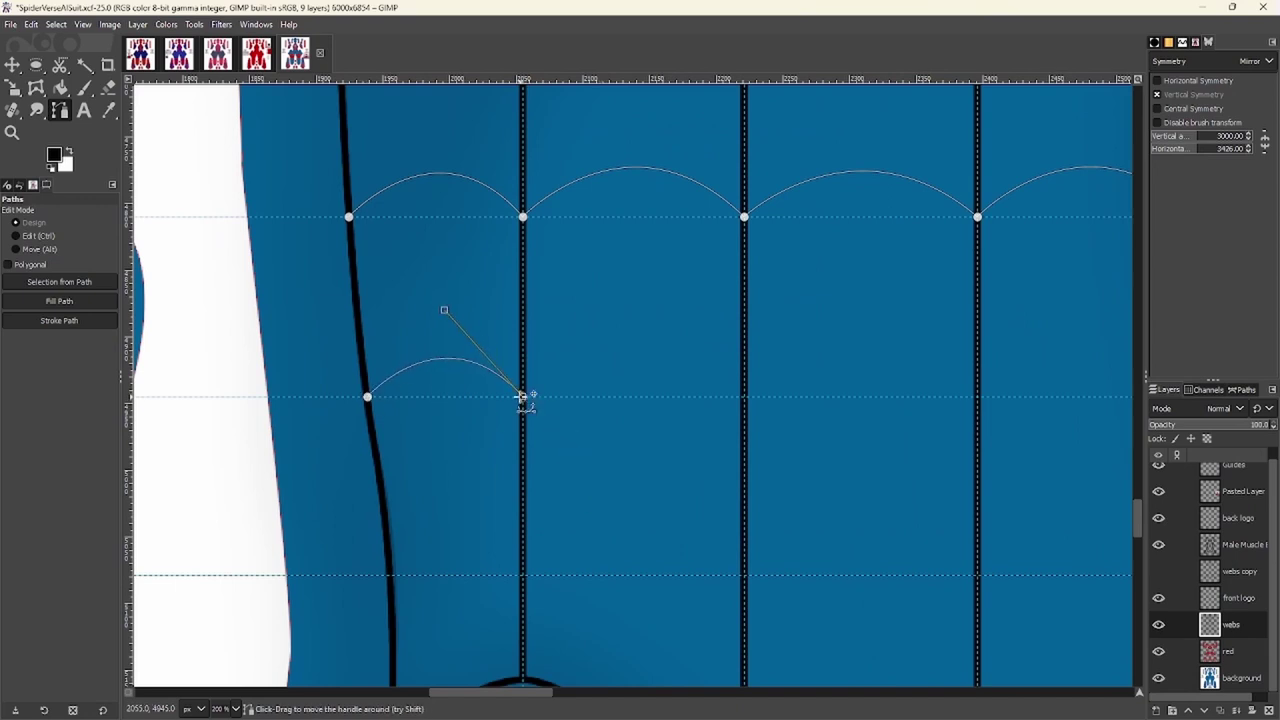
scroll(521, 396, "right", 3)
scroll(521, 396, "down", 1)
left_click_drag(566, 366, 689, 466)
left_click_drag(443, 266, 457, 286)
scroll(457, 286, "right", 2)
left_click_drag(690, 367, 813, 480)
scroll(703, 374, "right", 2)
left_click_drag(804, 374, 914, 480)
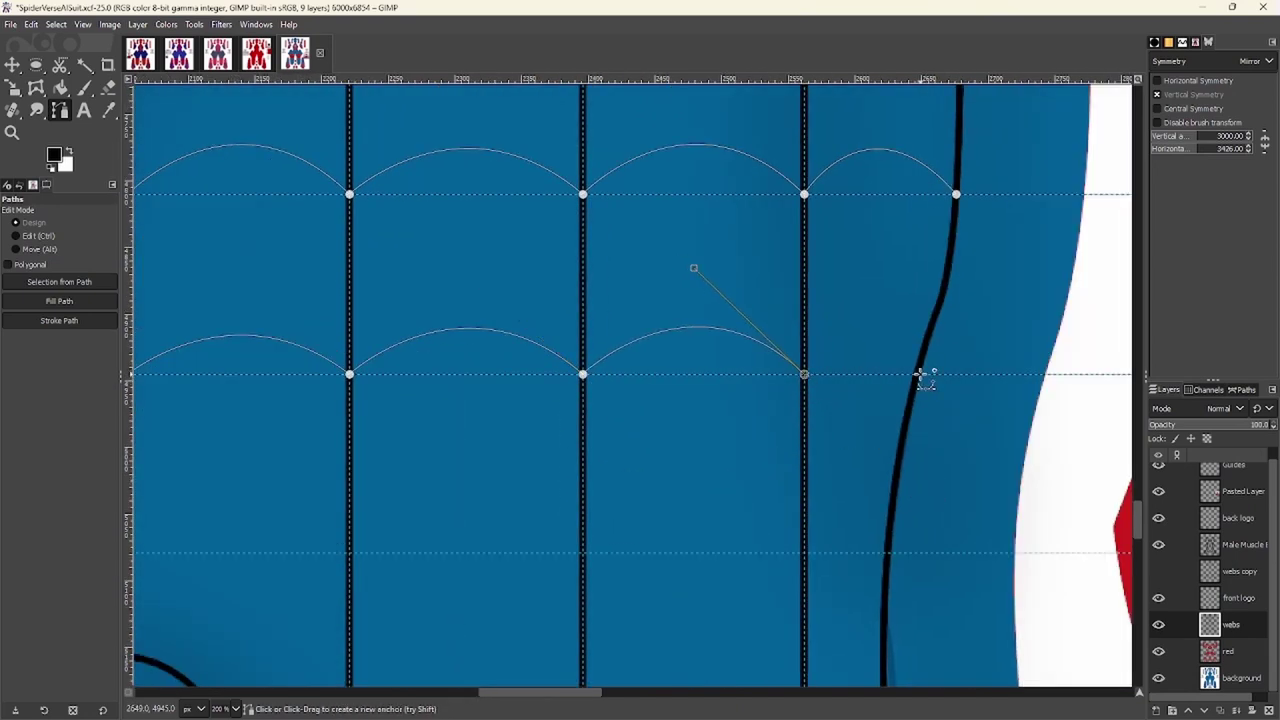
scroll(429, 400, "left", 15)
scroll(425, 440, "down", 4)
Draw a lower row of arches across the web lines, shaping each curve
left_click(423, 466)
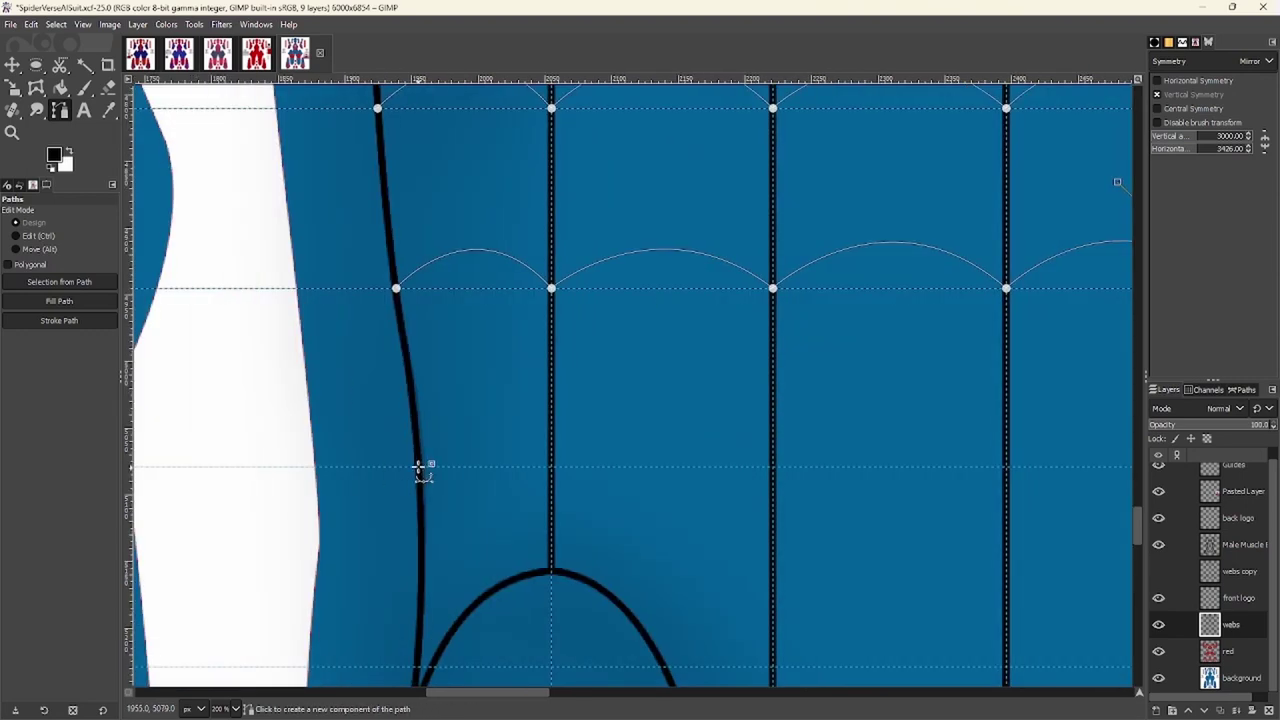
scroll(450, 445, "right", 1)
scroll(470, 430, "down", 1)
left_click_drag(487, 421, 551, 501)
left_click_drag(731, 508, 818, 509)
left_click_drag(1040, 550, 1046, 514)
scroll(943, 423, "right", 3)
left_click_drag(922, 405, 1034, 500)
scroll(420, 430, "left", 2)
scroll(420, 430, "down", 2)
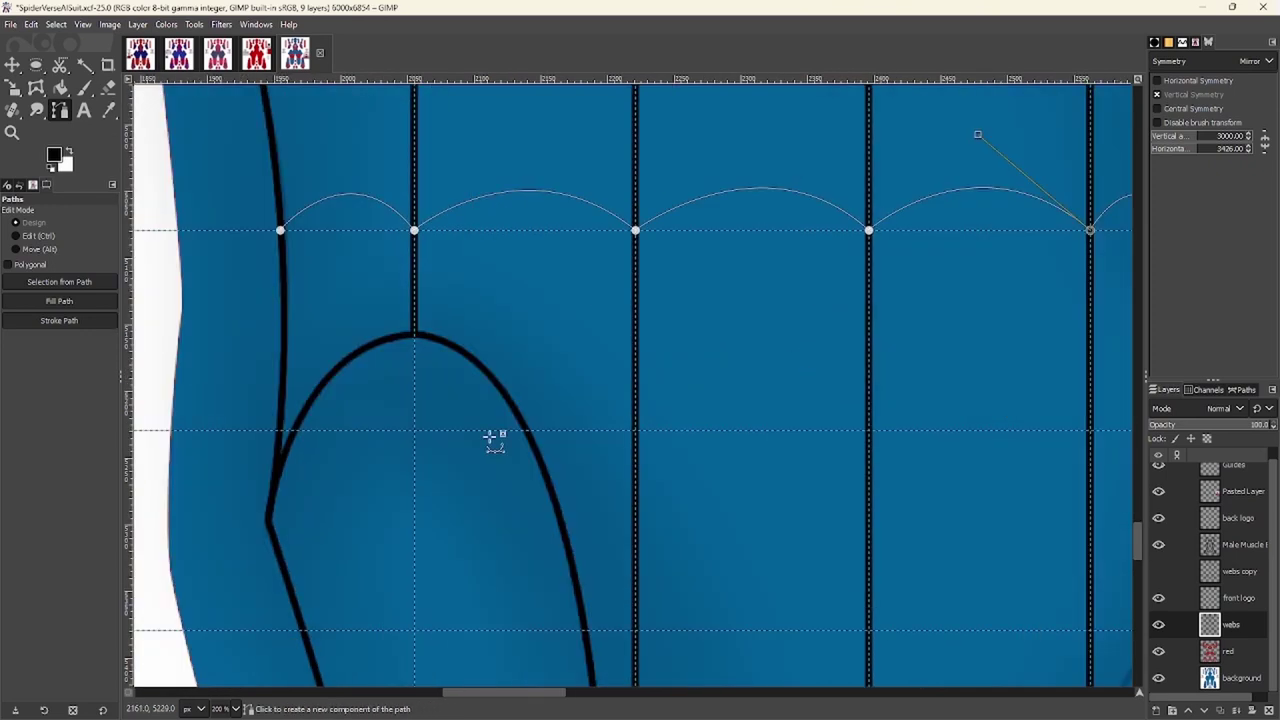
left_click_drag(490, 527, 482, 517)
left_click_drag(757, 549, 894, 523)
scroll(521, 333, "right", 1)
scroll(894, 523, "right", 2)
Extend the lower arch row along the guide to the panel's edge line
left_click_drag(817, 398, 935, 495)
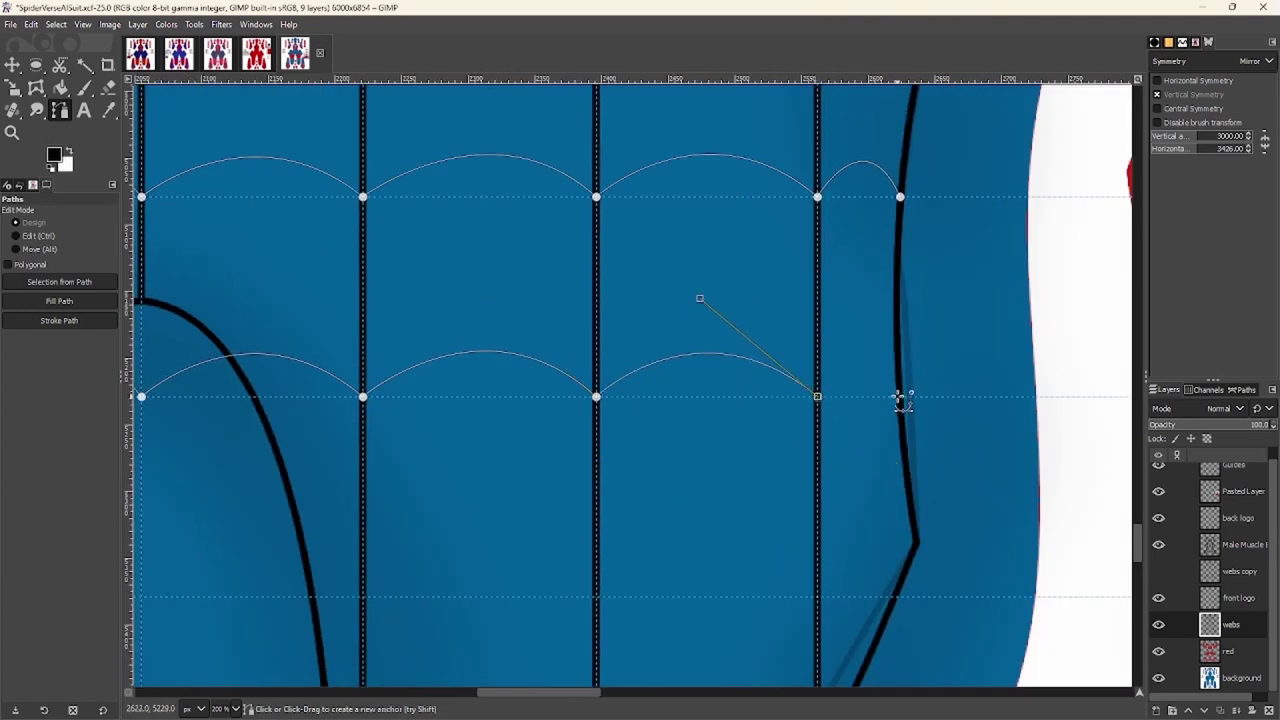
left_click_drag(900, 398, 940, 482)
scroll(600, 310, "down", 2)
scroll(600, 310, "left", 5)
scroll(537, 443, "down", 2)
scroll(537, 443, "right", 2)
left_click_drag(533, 436, 608, 518)
left_click_drag(764, 435, 889, 549)
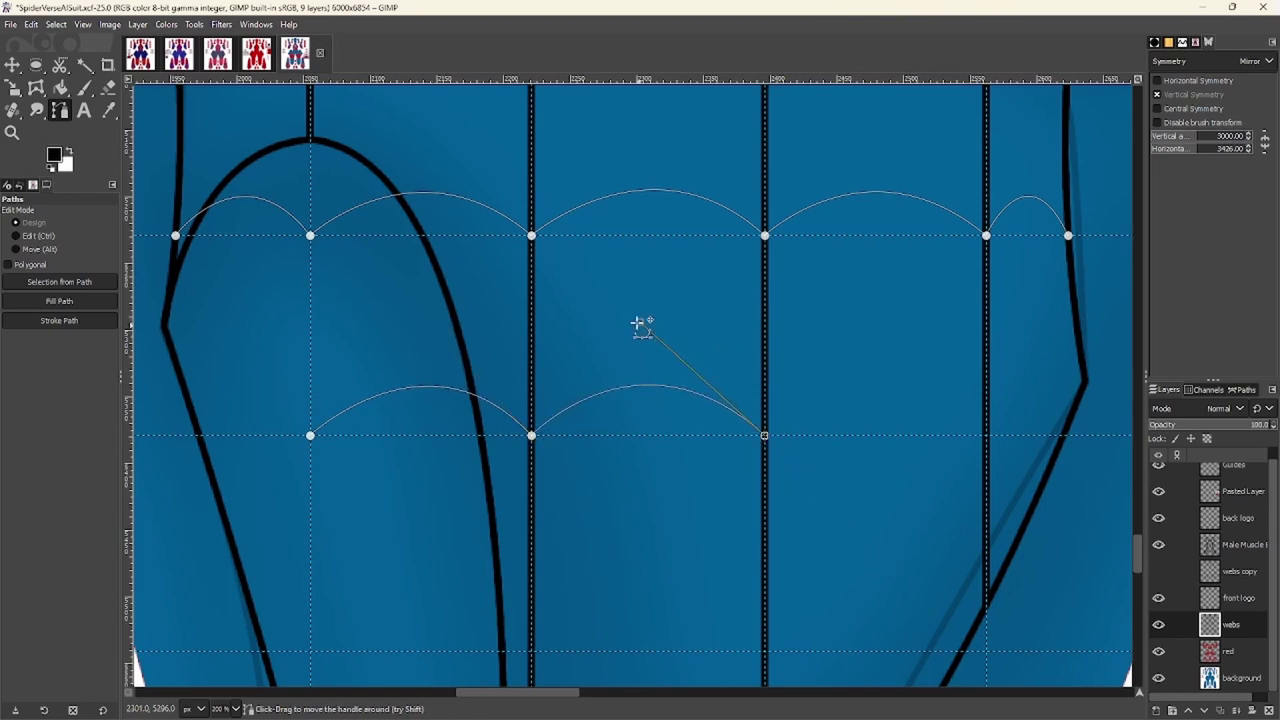
scroll(640, 322, "right", 2)
left_click(807, 426)
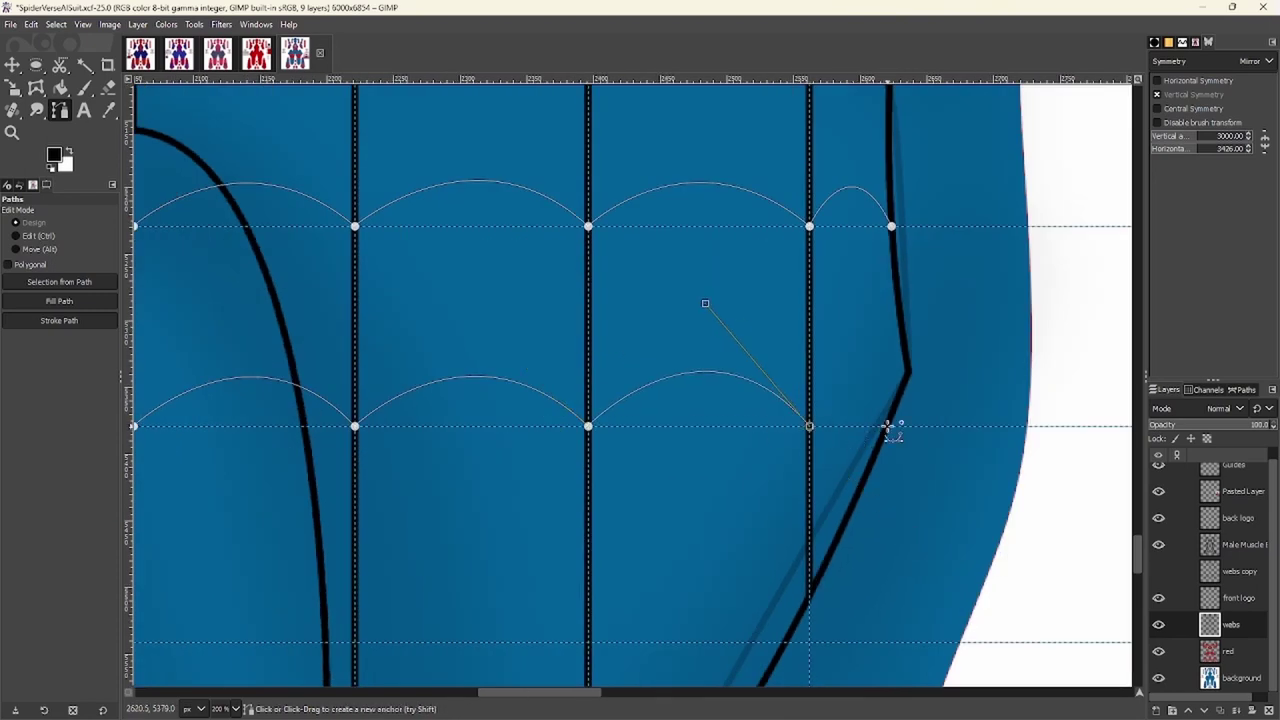
scroll(640, 400, "down", 2)
scroll(640, 400, "left", 2)
scroll(371, 449, "down", 1)
Start another arch row further down and stroke all arch paths in black
left_click(287, 412, "shift")
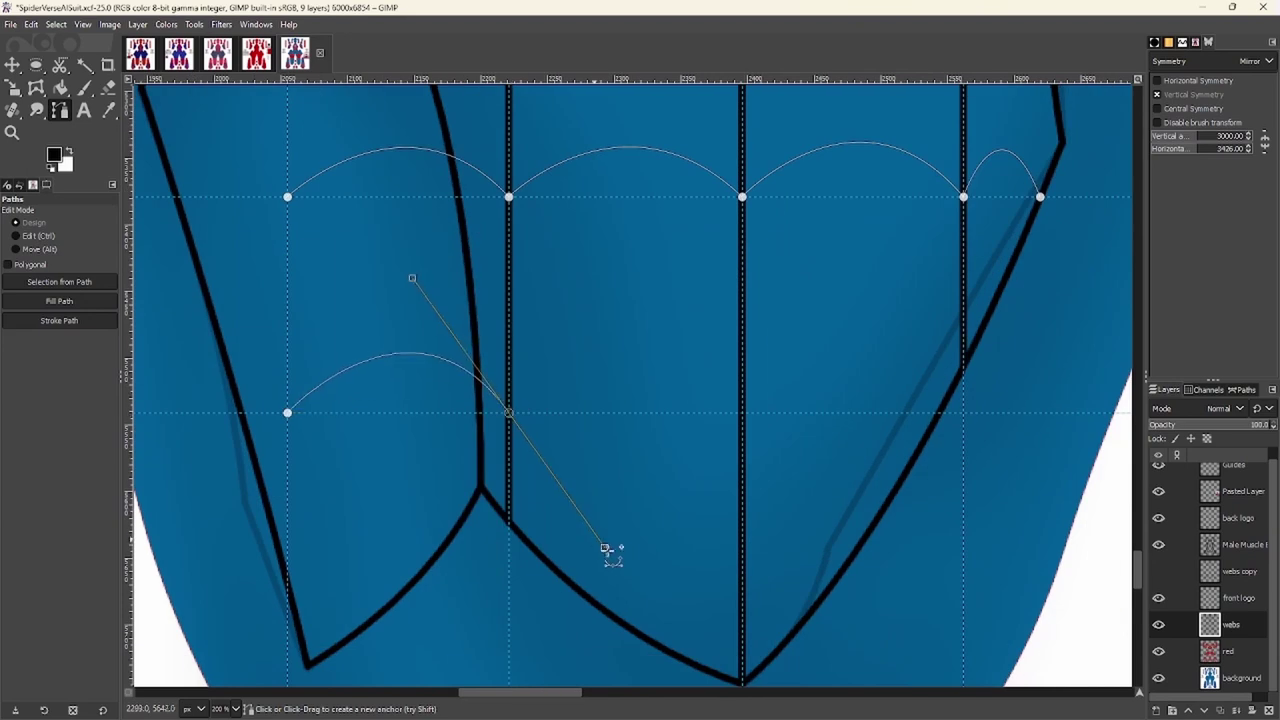
left_click_drag(608, 553, 607, 531)
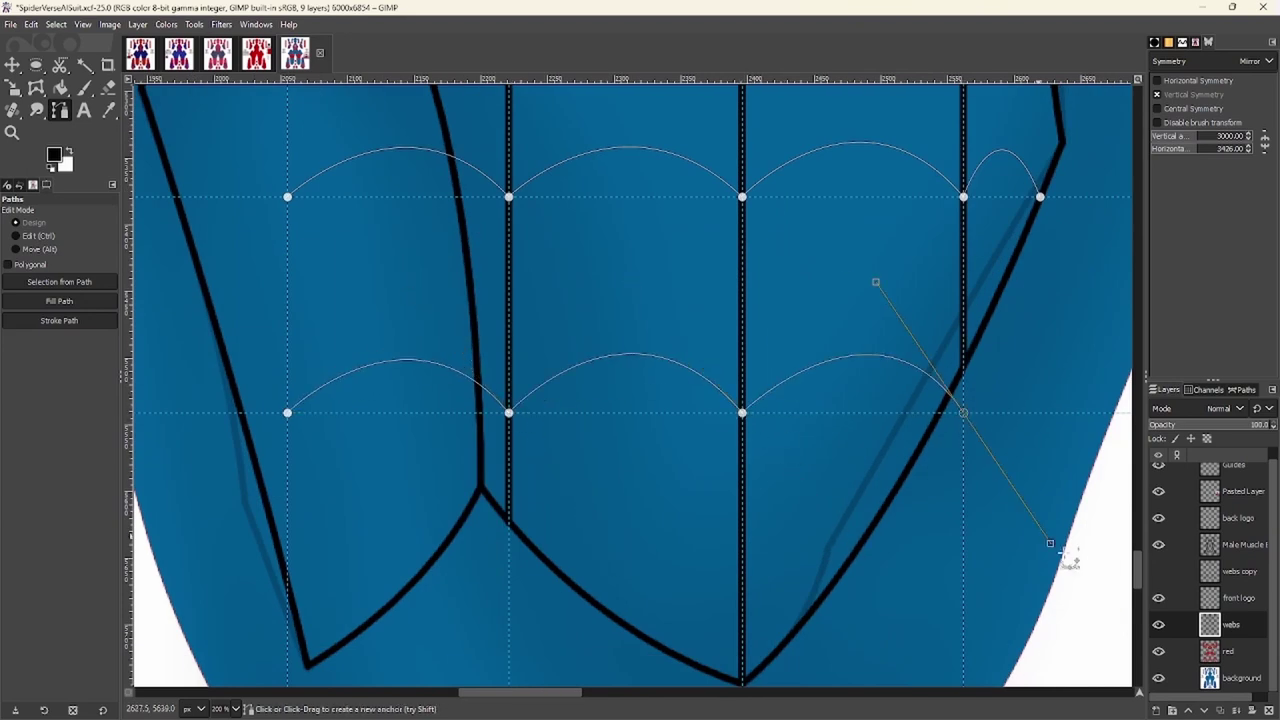
left_click(59, 320, "shift")
Trace a curved path along the web panel's corner on the lower leg
scroll(417, 451, "down", 4)
scroll(390, 448, "up", 1)
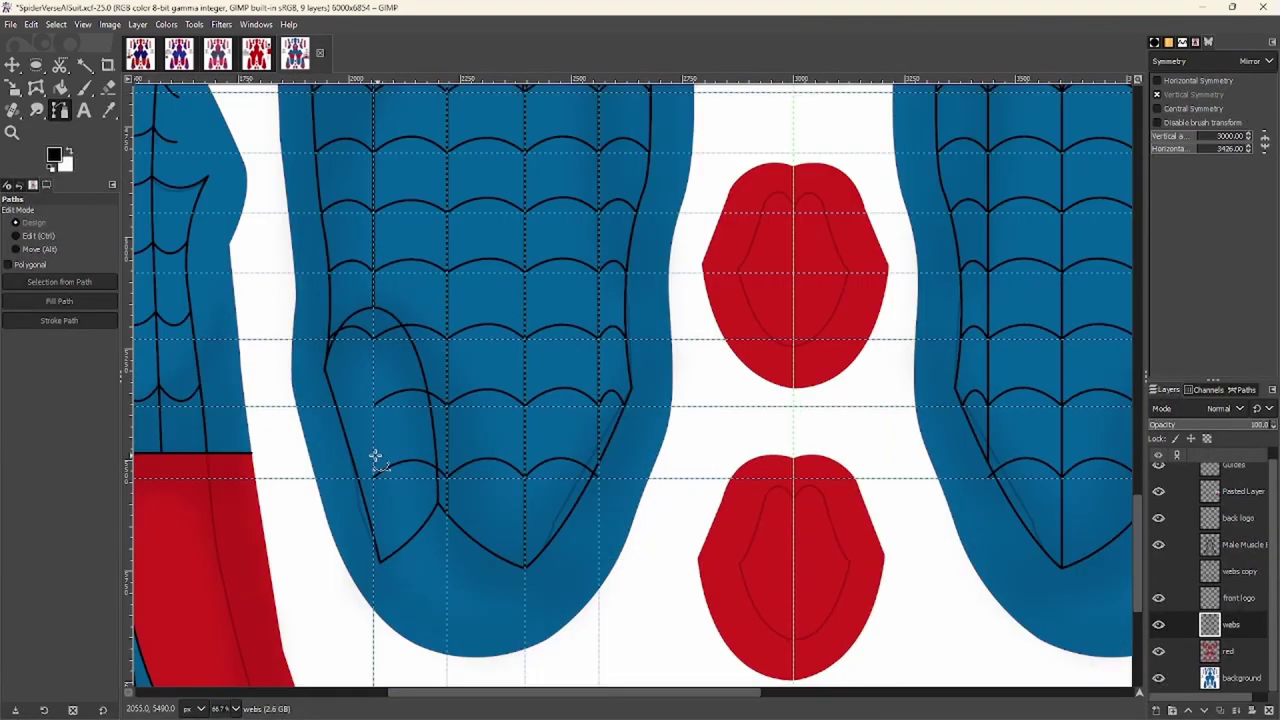
scroll(378, 447, "up", 4)
scroll(406, 243, "down", 1)
left_click_drag(300, 390, 286, 549)
scroll(388, 613, "down", 3)
scroll(388, 613, "right", 1)
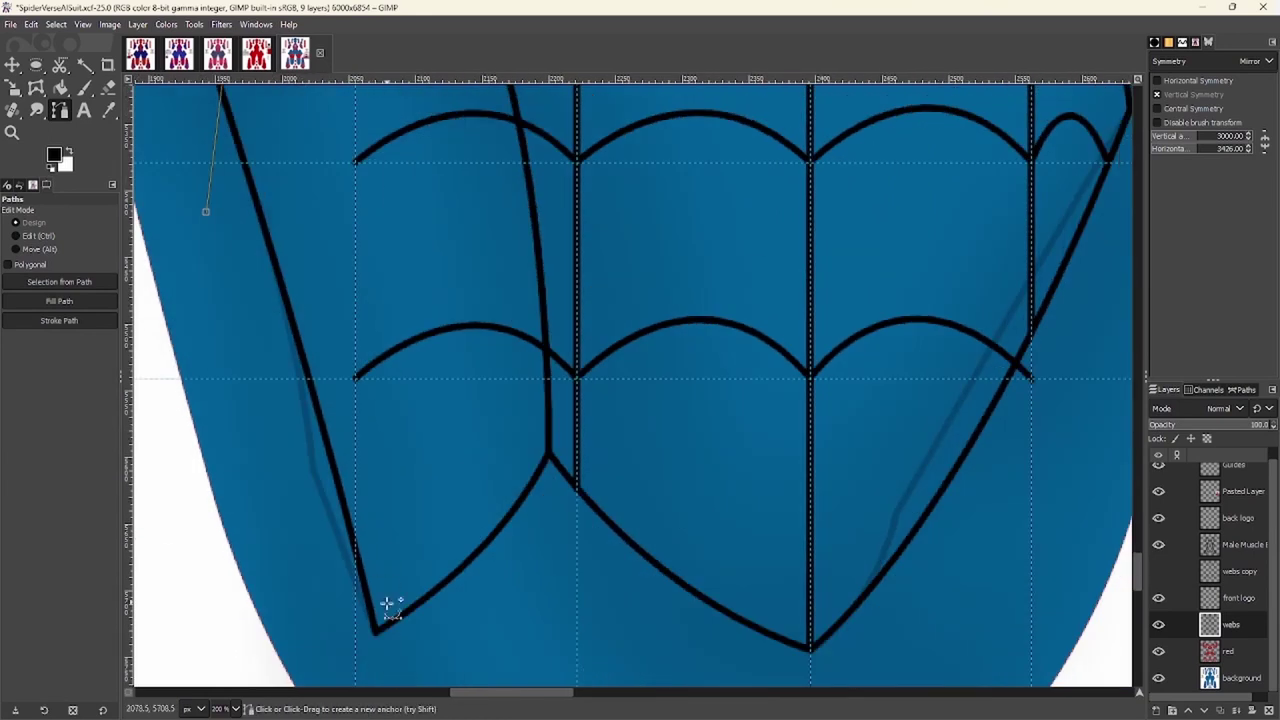
scroll(388, 613, "down", 3)
left_click_drag(400, 634, 392, 520)
scroll(418, 618, "up", 3)
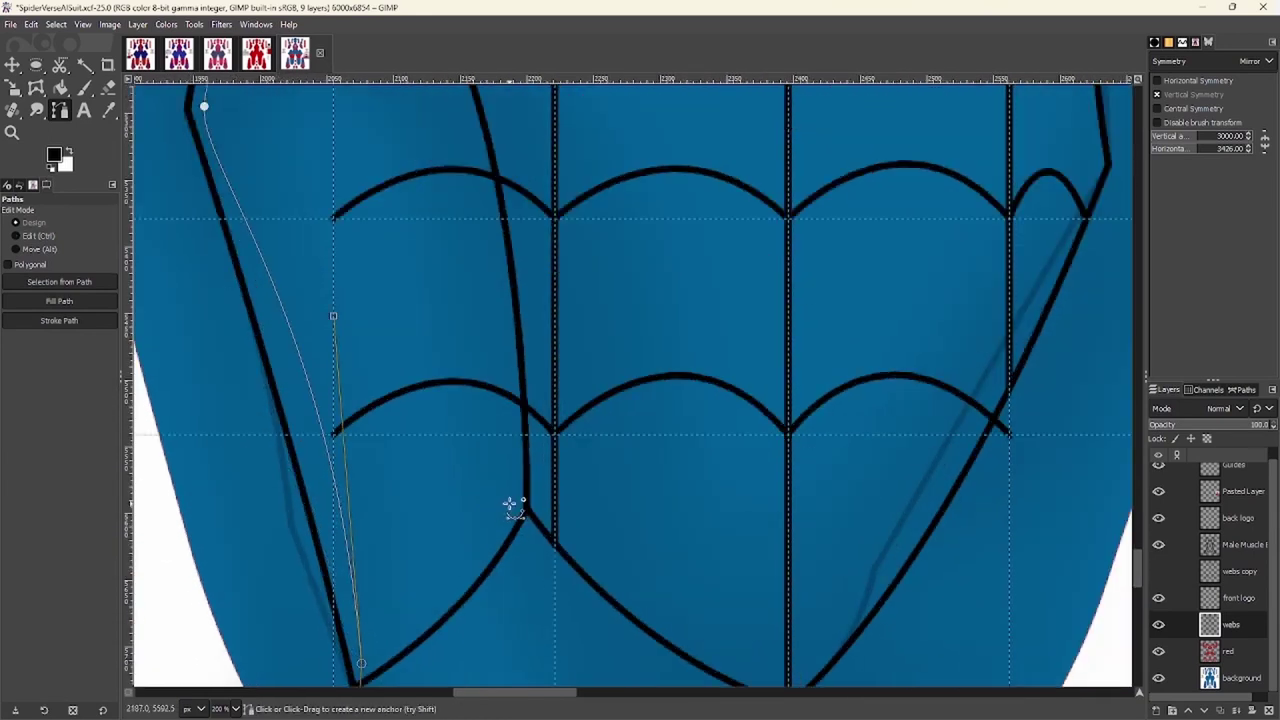
left_click_drag(508, 507, 514, 471)
scroll(345, 598, "down", 2)
scroll(497, 385, "up", 5)
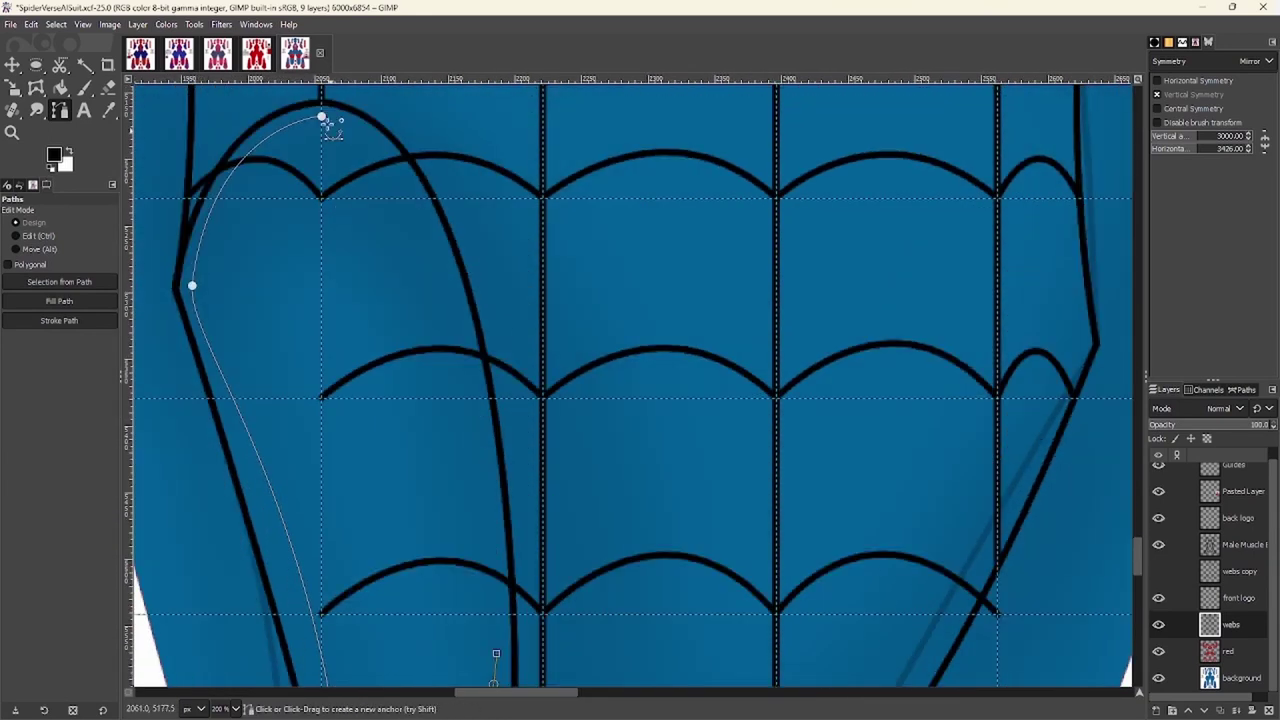
left_click_drag(321, 117, 478, 125)
scroll(400, 326, "down", 3)
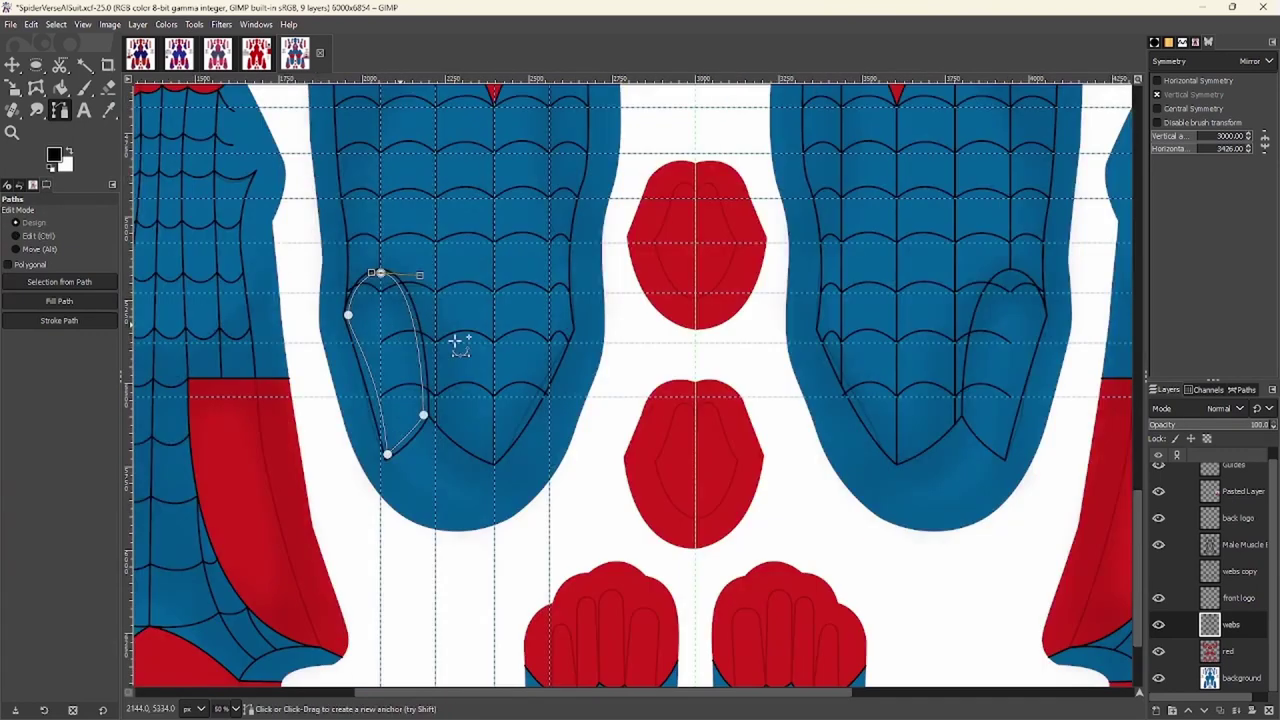
scroll(329, 363, "up", 4)
Erase test gaps in the black web lines, then undo them
key("shift+e")
left_click_drag(350, 305, 418, 330)
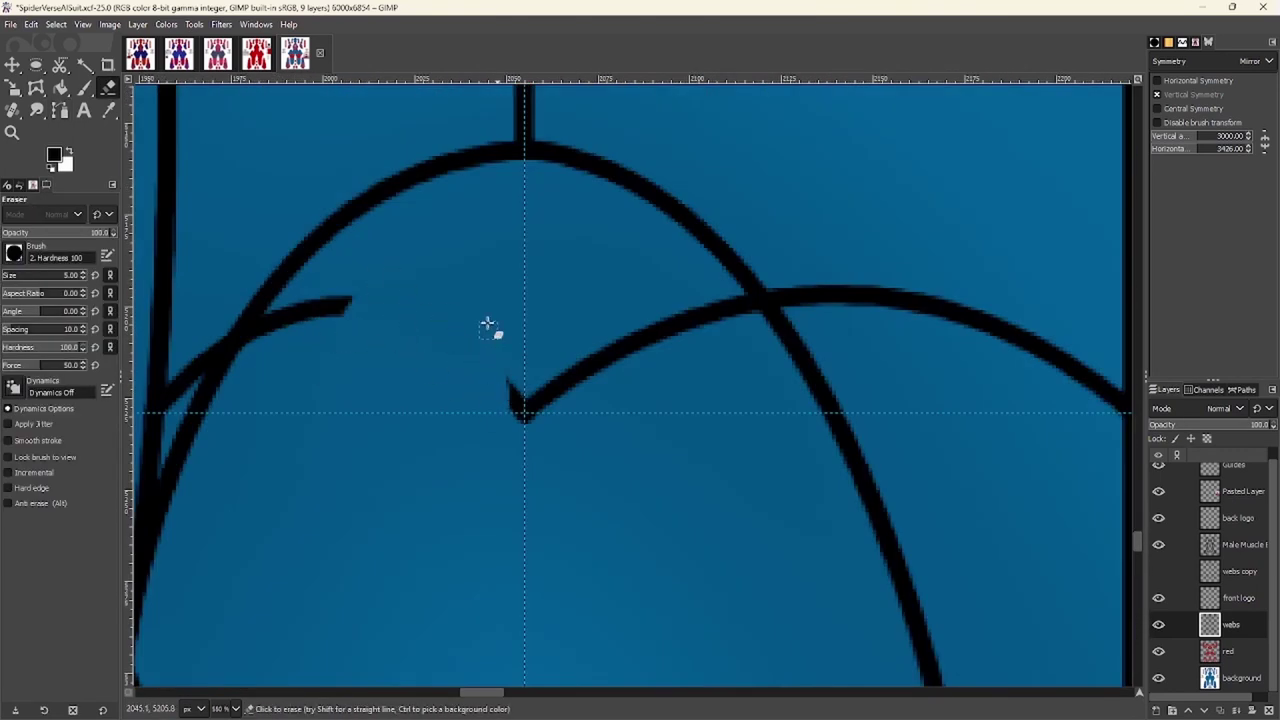
mouse_move(678, 299)
left_mouse_down()
mouse_move(611, 368)
mouse_move(570, 385)
left_mouse_up()
scroll(509, 340, "down", 2)
scroll(509, 340, "right", 2)
mouse_move(552, 238)
left_mouse_down()
mouse_move(470, 261)
mouse_move(470, 313)
left_mouse_up()
key("ctrl+z")
key("ctrl+z")
key("b")
scroll(389, 360, "down", 8)
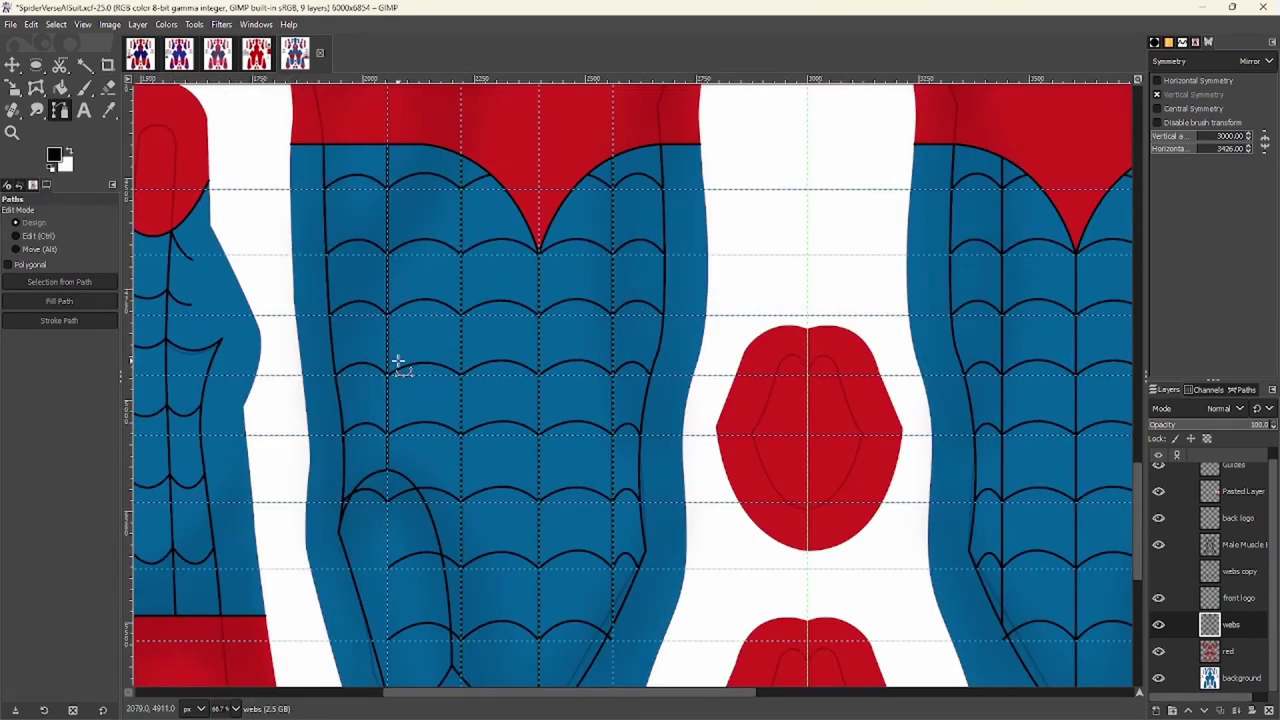
scroll(427, 457, "down", 5)
scroll(429, 409, "up", 5)
scroll(471, 491, "down", 3)
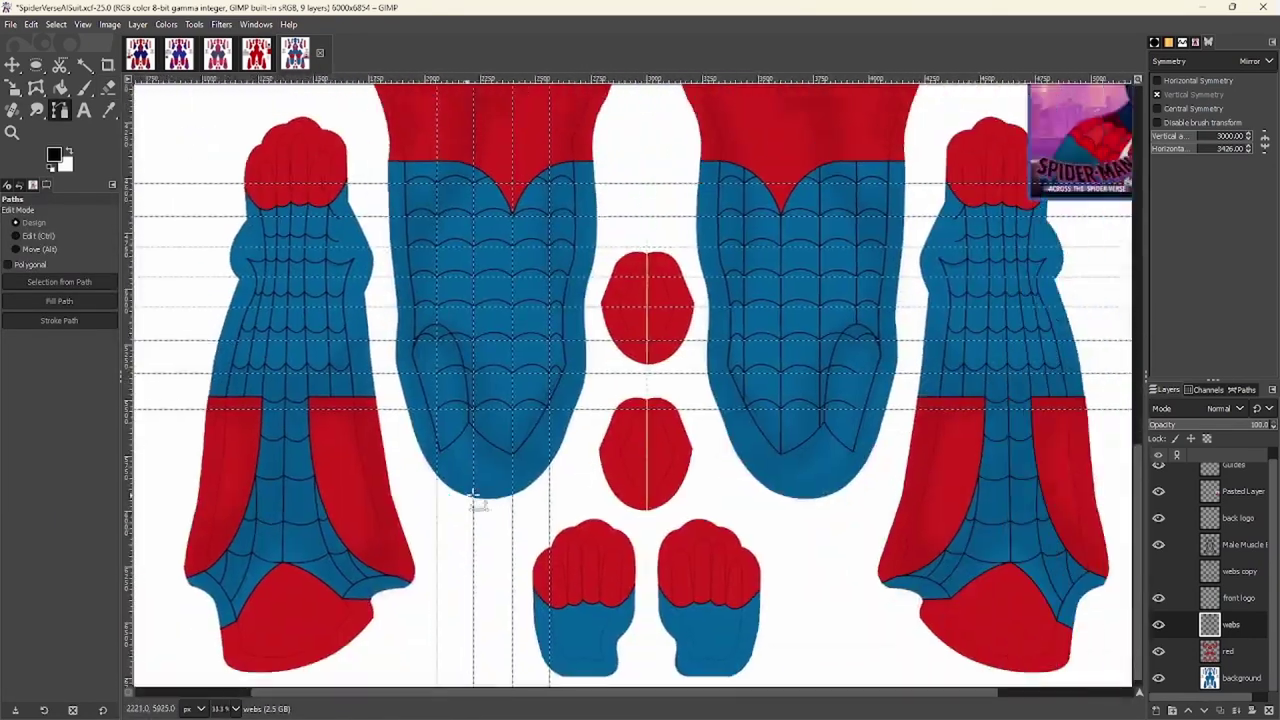
scroll(430, 314, "up", 2)
scroll(427, 311, "up", 3)
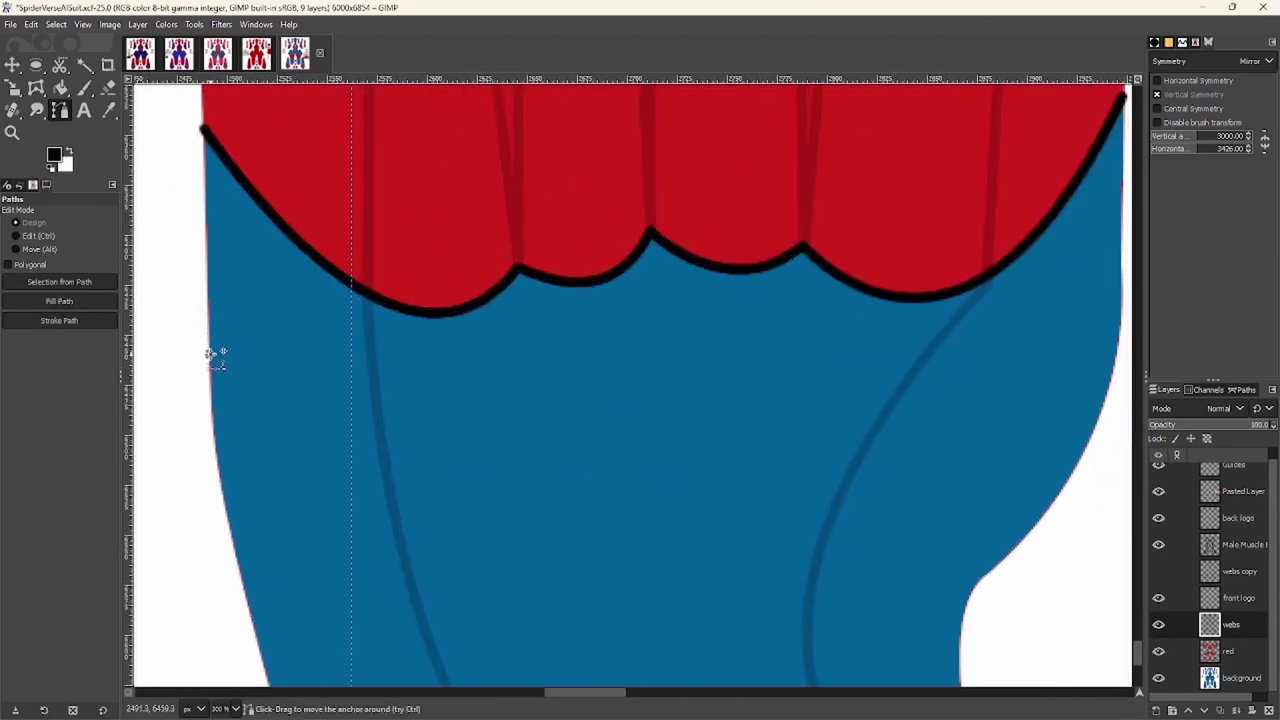
Draw the first two curved stripes across the glove cuff and stroke them in black
scroll(917, 357, "right", 3)
mouse_move(920, 309)
left_mouse_down()
mouse_move(686, 277)
mouse_move(663, 200)
mouse_move(494, 209)
left_mouse_up()
scroll(494, 209, "left", 3)
left_click(59, 320)
left_click(157, 440)
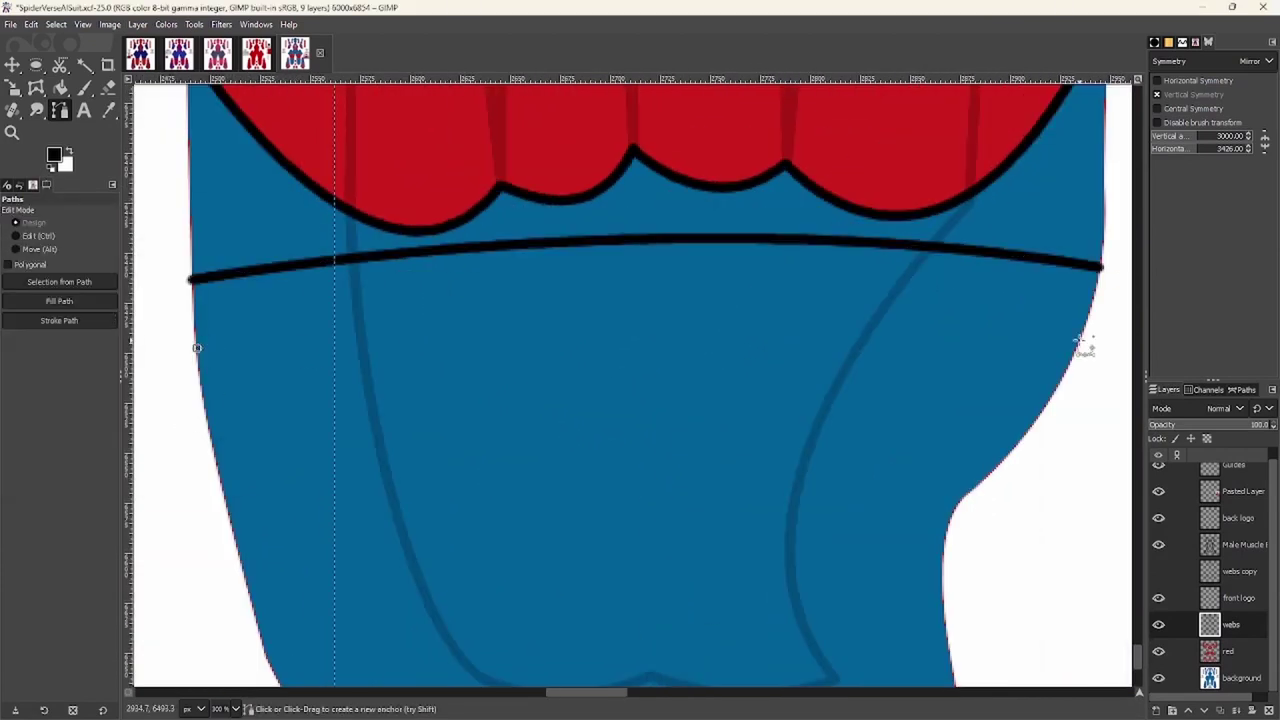
left_click(1083, 343)
left_click_drag(630, 336, 654, 234)
left_click(59, 320)
left_click(158, 430)
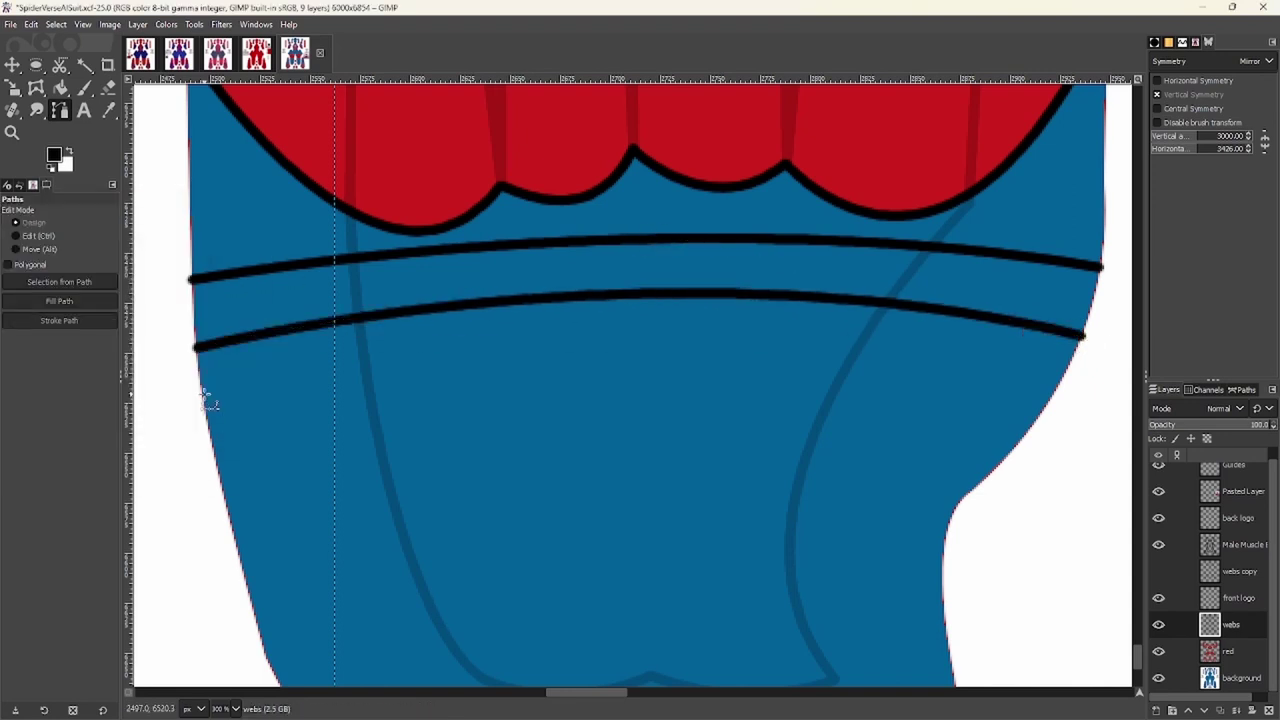
Add the third, fourth and fifth curved cuff stripes, each stroked in black
left_click(1063, 399)
left_click_drag(640, 403, 689, 300)
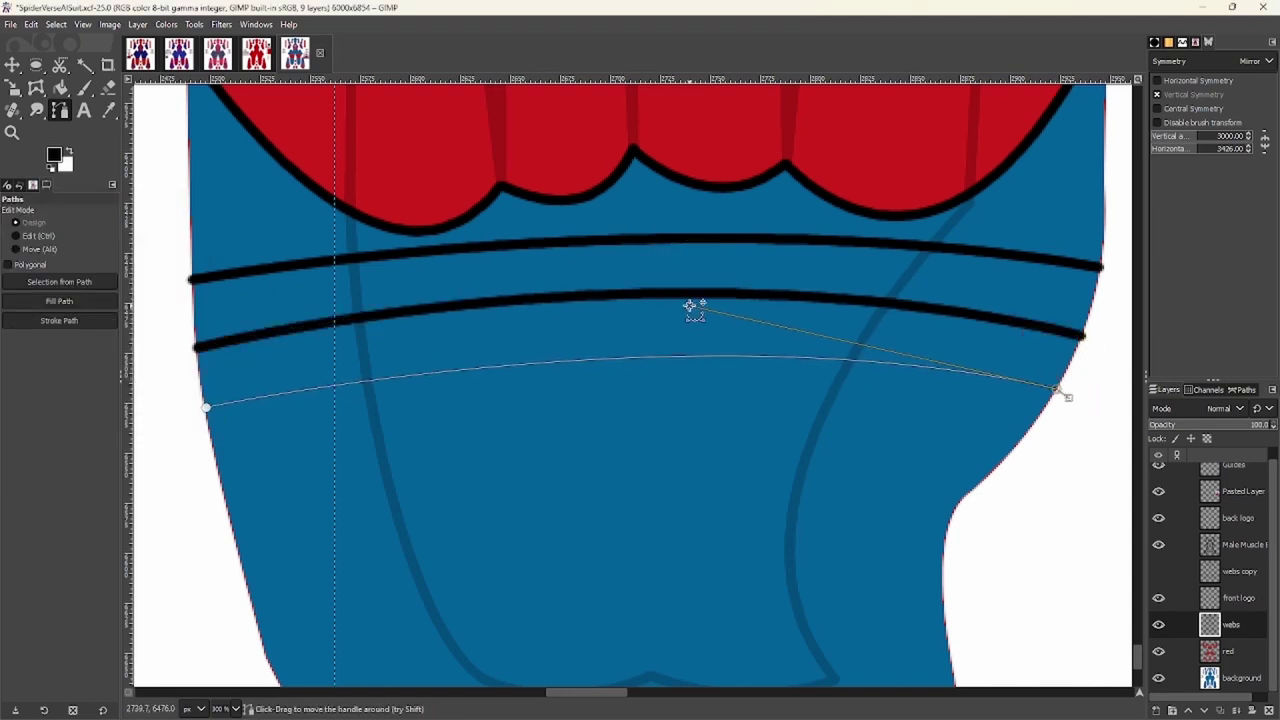
left_click(59, 320)
left_click(158, 435)
left_click(217, 469)
left_click(1020, 440)
left_click_drag(625, 455, 680, 260)
left_click(59, 320)
left_click(158, 432)
scroll(233, 378, "down", 3)
left_click(962, 372)
left_click(59, 320)
Finish the sixth and last curved black stripes on the other glove cuff
left_click(163, 448)
left_click(209, 432)
left_click_drag(903, 418, 927, 448)
left_click_drag(620, 418, 691, 334)
left_click(59, 320)
left_click(226, 497)
left_click_drag(912, 481, 1135, 545)
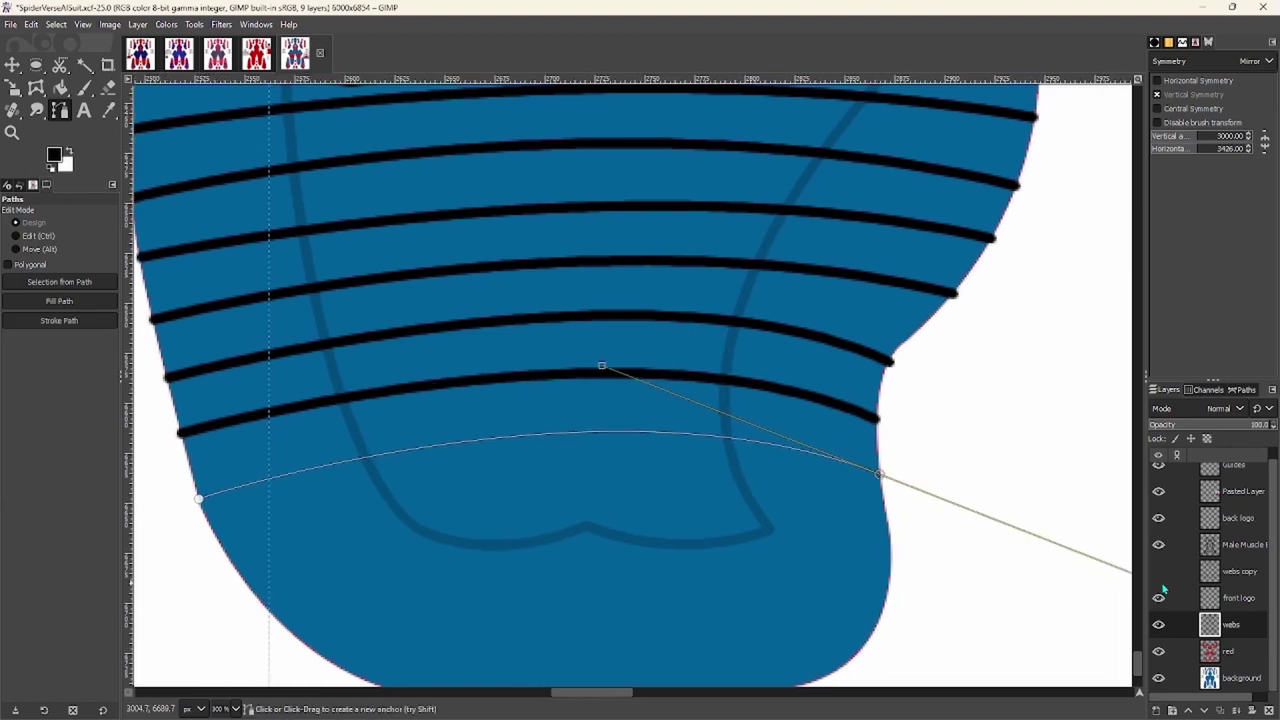
left_click(59, 320)
scroll(240, 491, "down", 3)
left_click(228, 408)
left_click_drag(889, 391, 1133, 518)
left_click(59, 320)
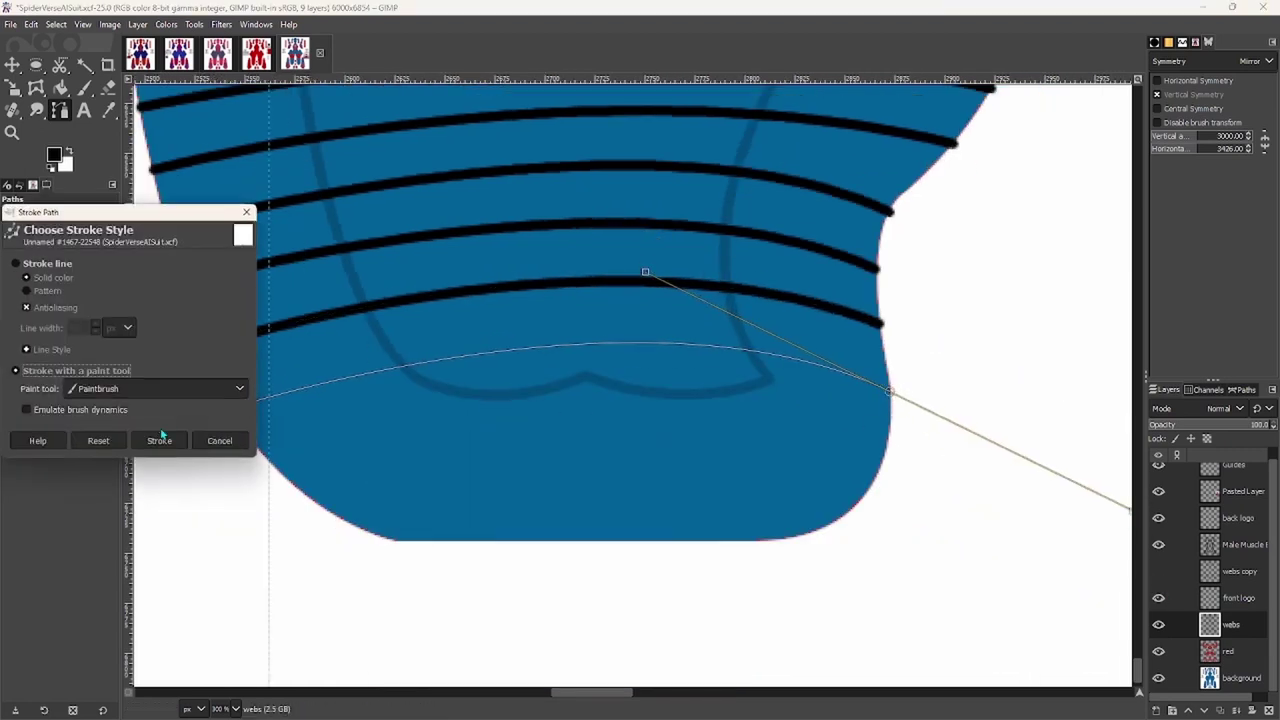
left_click(163, 437)
key("minus")
key("minus")
key("minus")
key("minus")
Zoom out and drag the horizontal guide off the canvas with the Move tool
key("m")
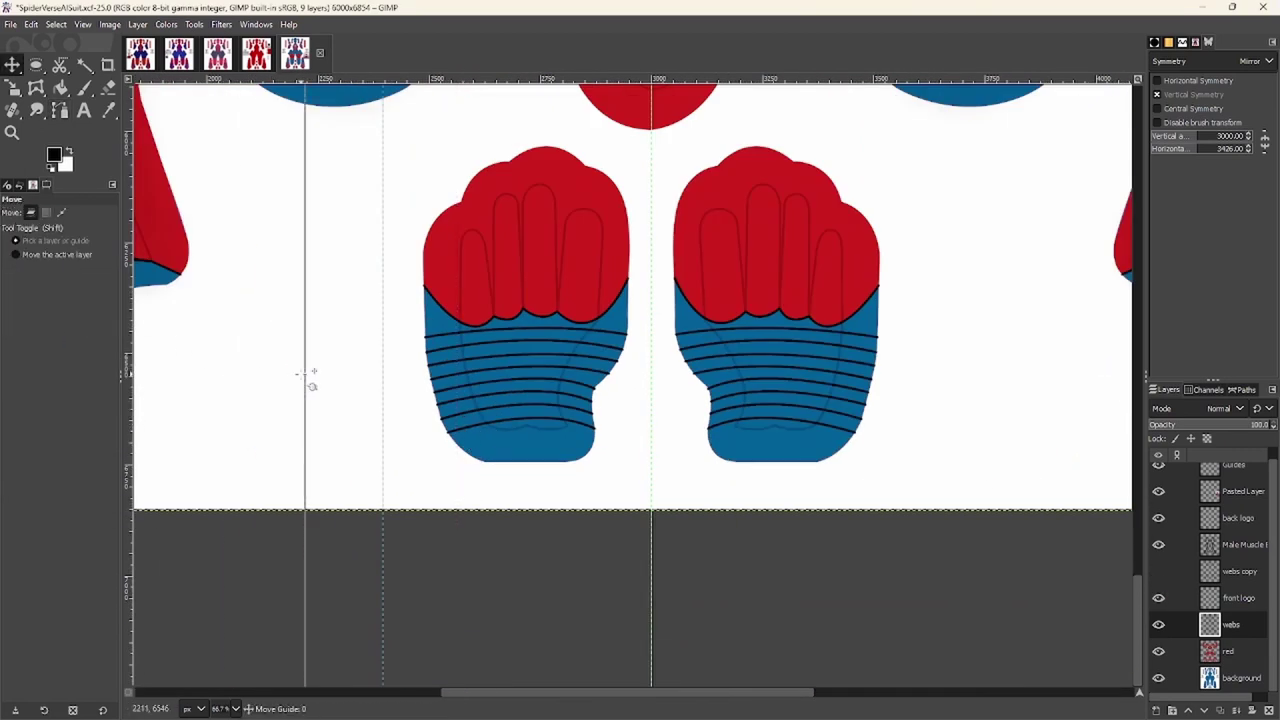
scroll(240, 370, "up", 10)
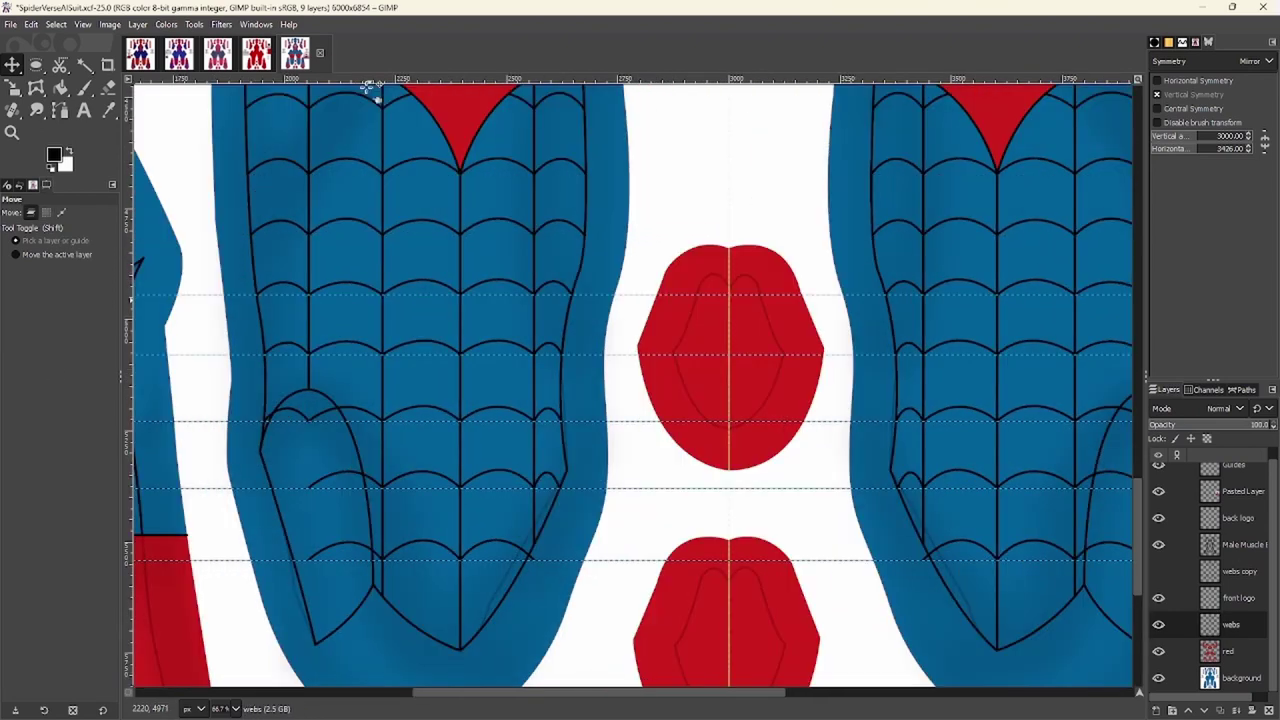
key("minus")
key("minus")
key("minus")
left_click_drag(440, 80, 519, 397)
With the Eraser on the Guides layer at 100% zoom, clean up stray web line ends along the panel edges
key("shift+e")
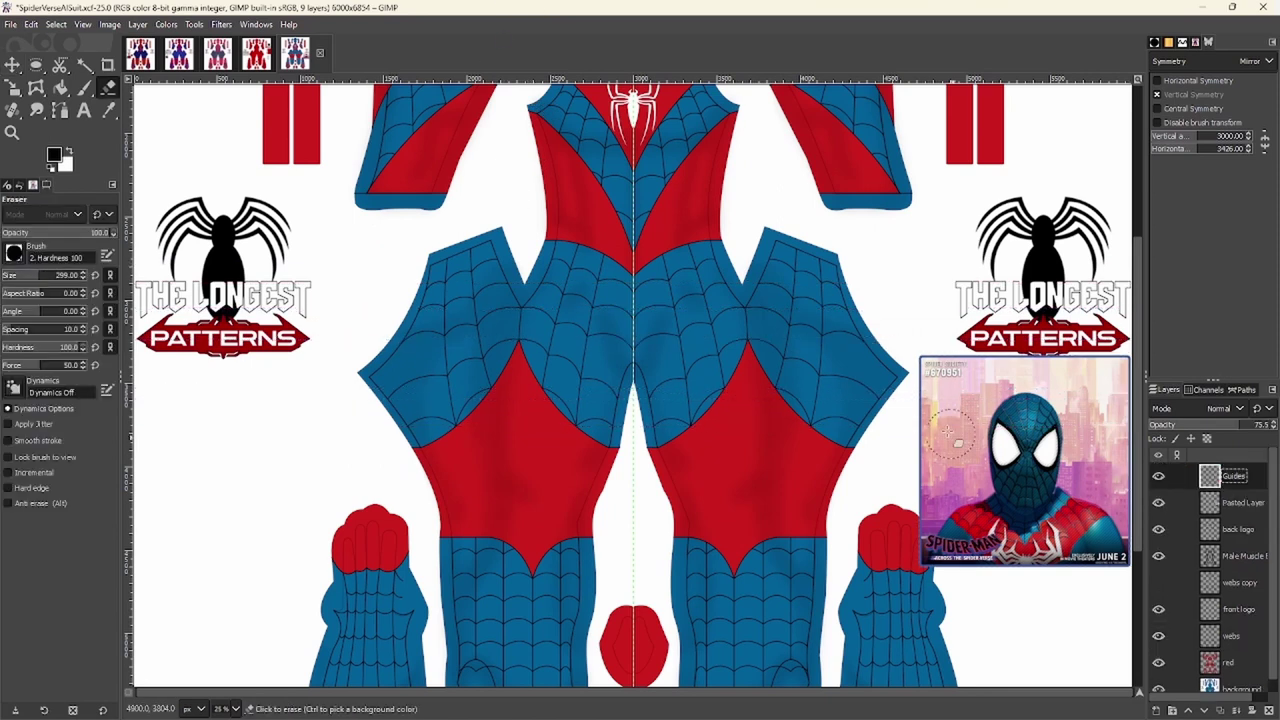
key("Home")
scroll(633, 385, "up", 5)
key("1")
scroll(521, 374, "up", 5)
scroll(346, 272, "left", 4)
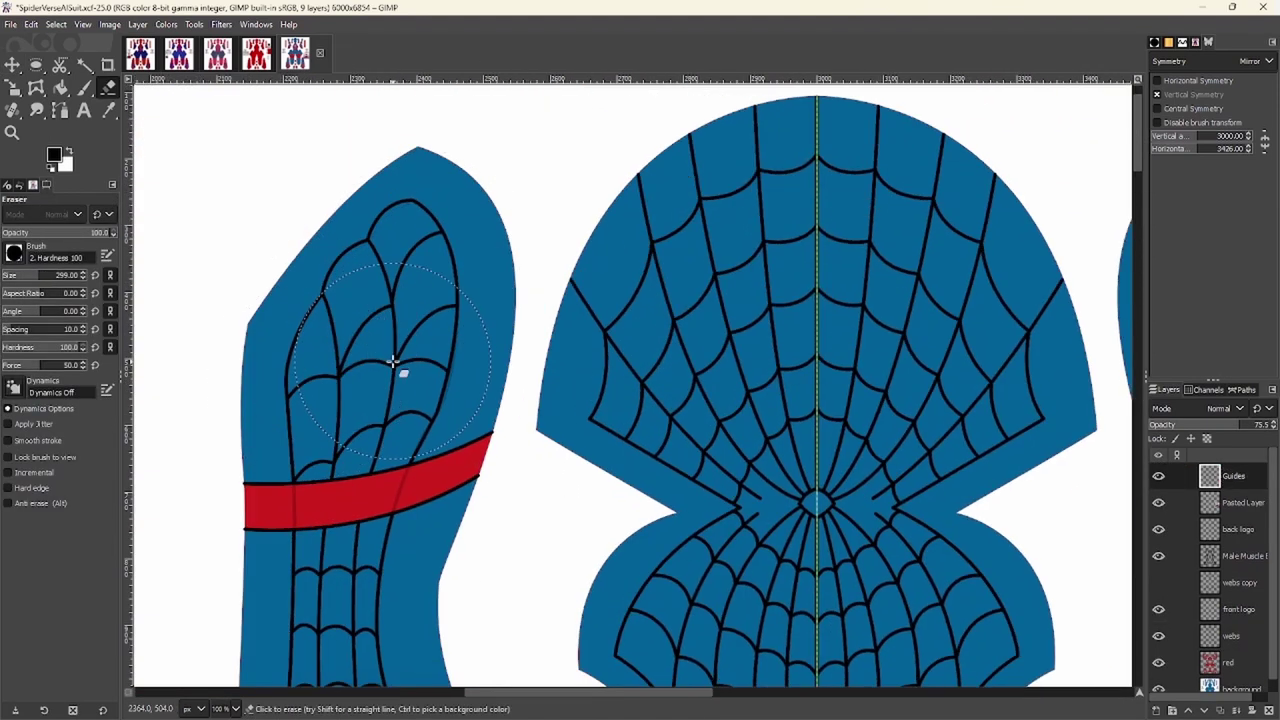
scroll(392, 365, "down", 6)
scroll(392, 365, "left", 2)
scroll(470, 320, "left", 15)
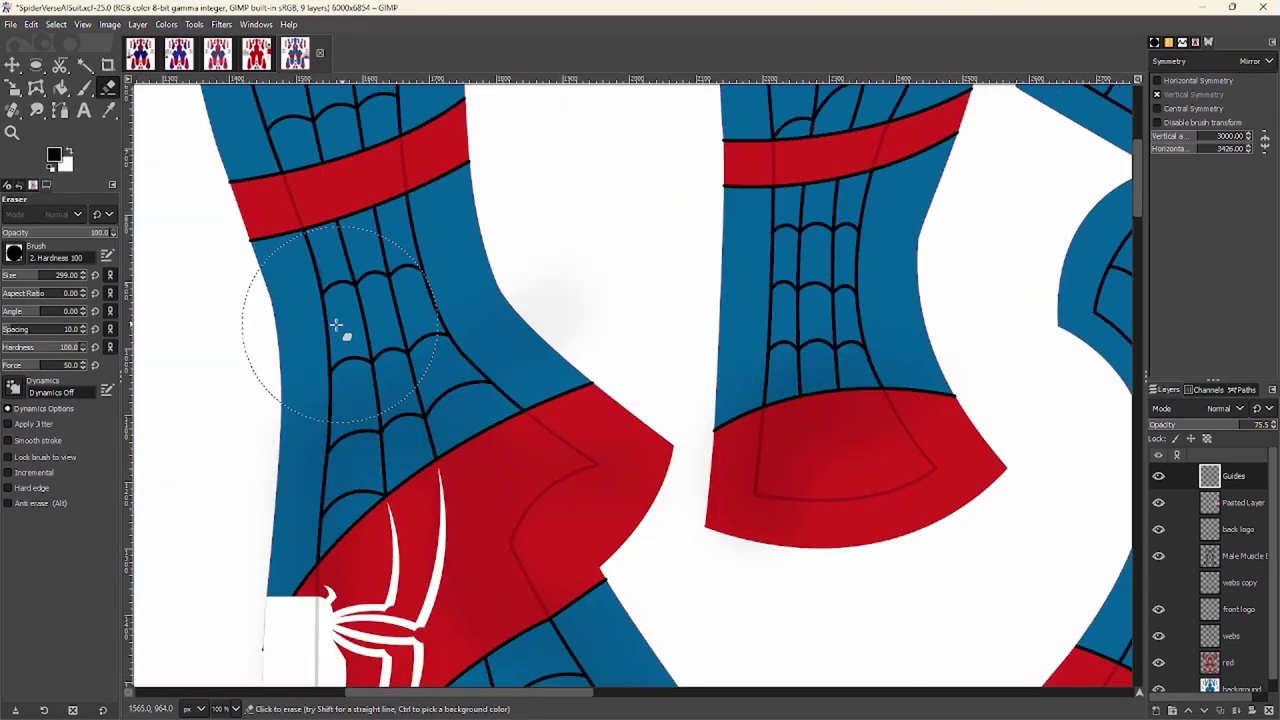
scroll(330, 400, "up", 7)
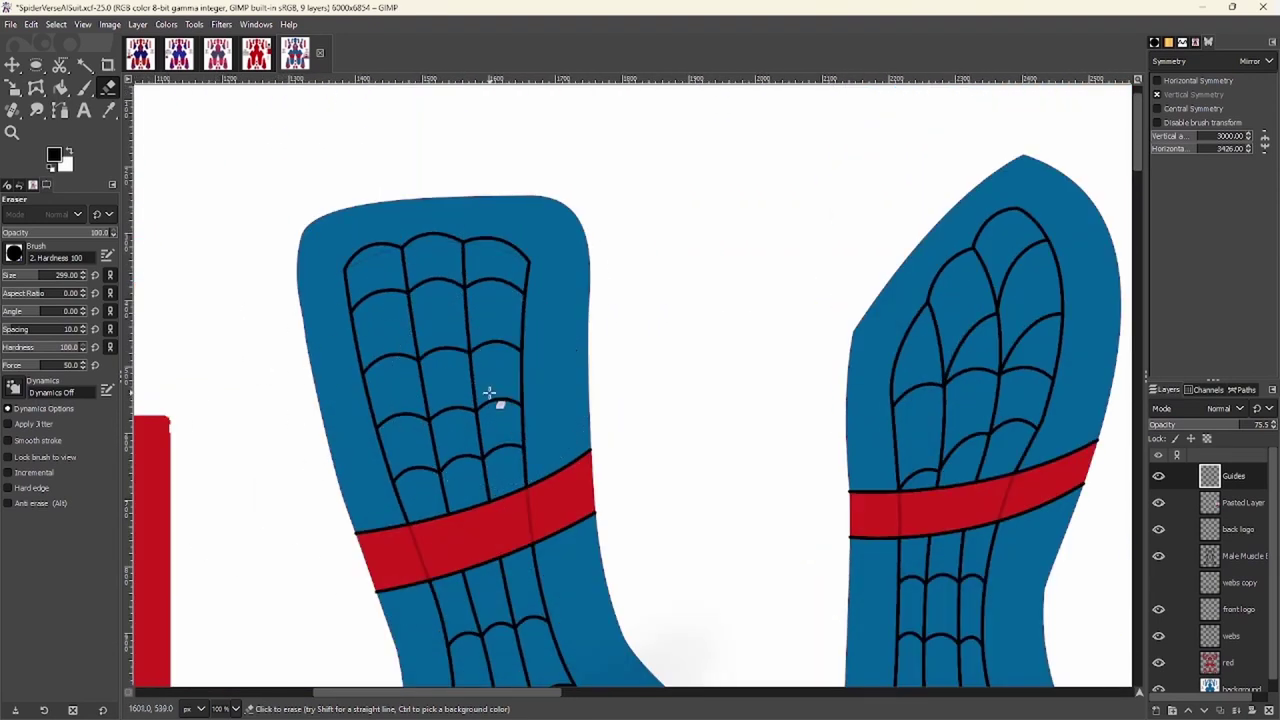
scroll(433, 309, "down", 10)
scroll(651, 343, "down", 5)
scroll(477, 414, "left", 2)
scroll(729, 608, "down", 6)
scroll(506, 450, "right", 8)
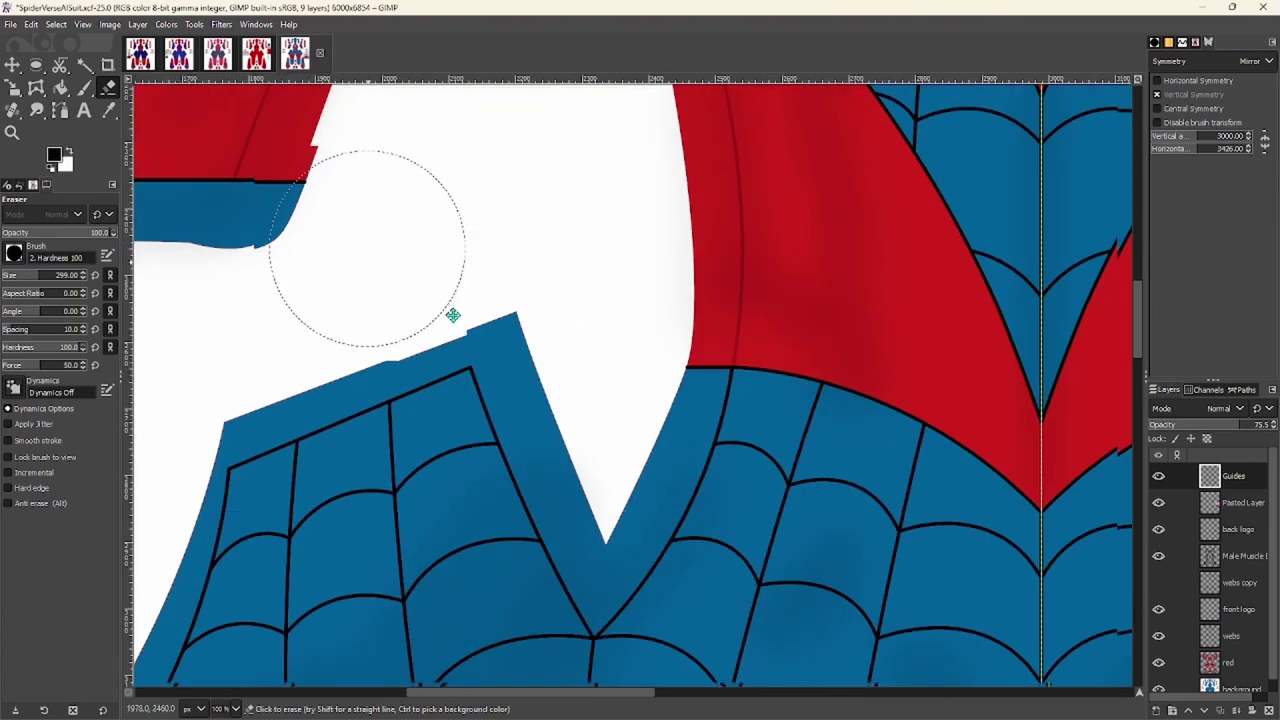
scroll(300, 157, "down", 8)
scroll(429, 457, "right", 4)
scroll(630, 318, "right", 4)
scroll(630, 318, "down", 4)
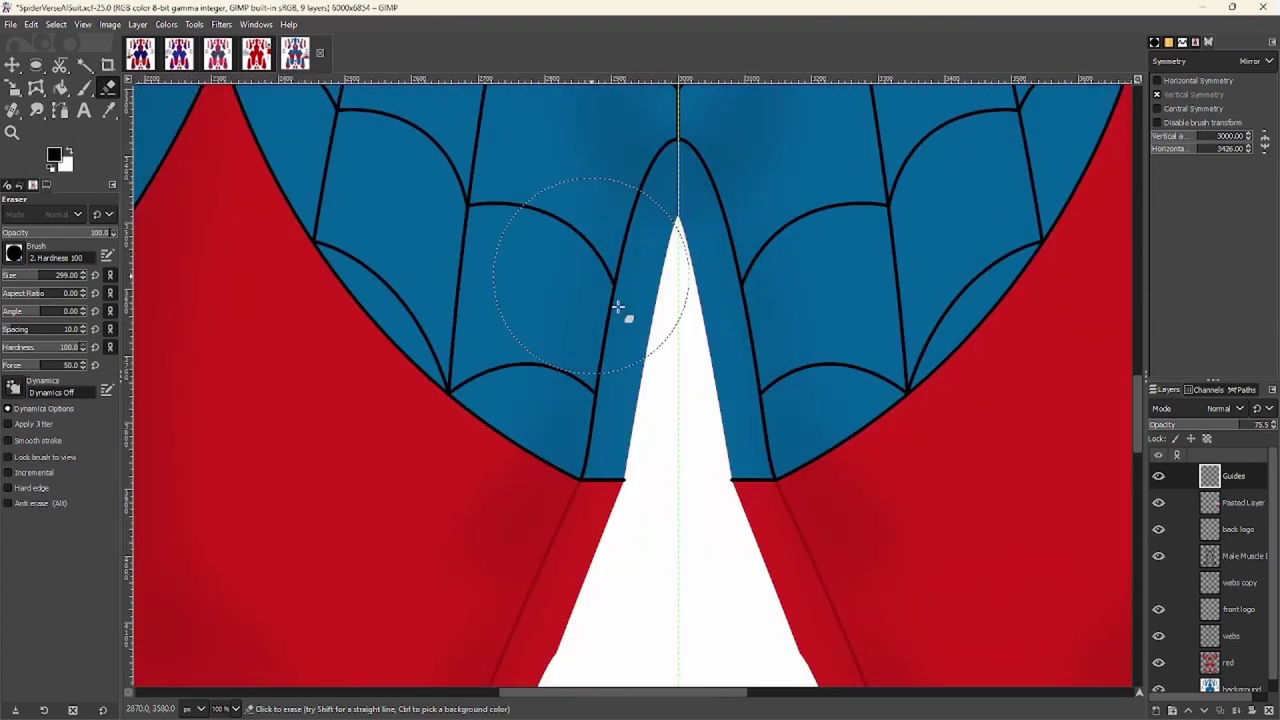
scroll(630, 318, "down", 15)
scroll(486, 414, "left", 5)
scroll(535, 396, "up", 1)
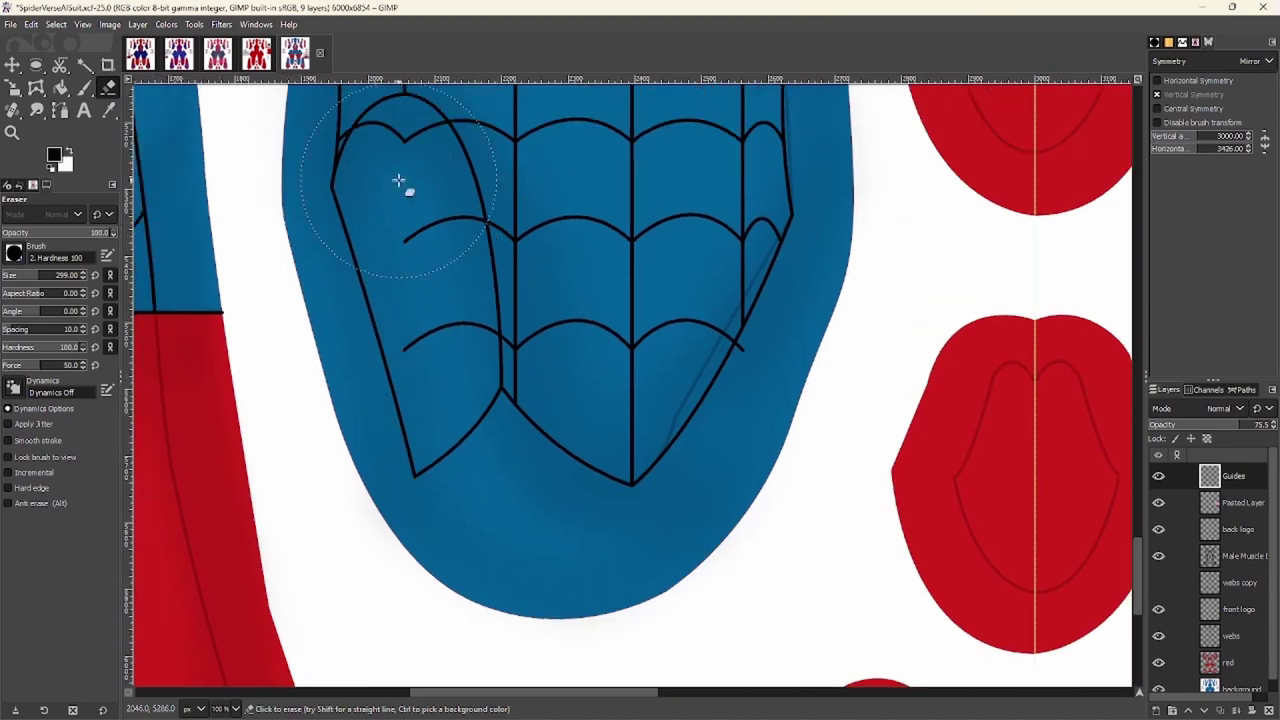
scroll(535, 396, "up", 10)
scroll(614, 400, "left", 6)
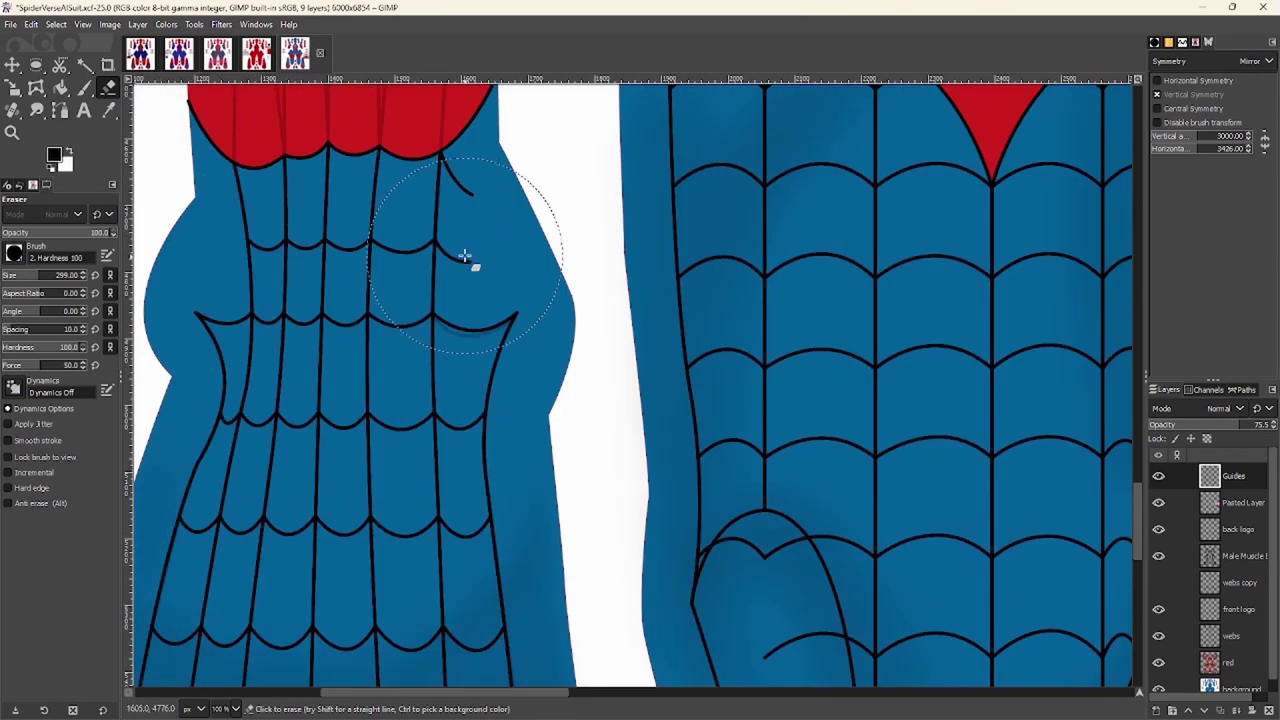
scroll(465, 252, "down", 6)
scroll(516, 450, "down", 10)
scroll(300, 487, "left", 2)
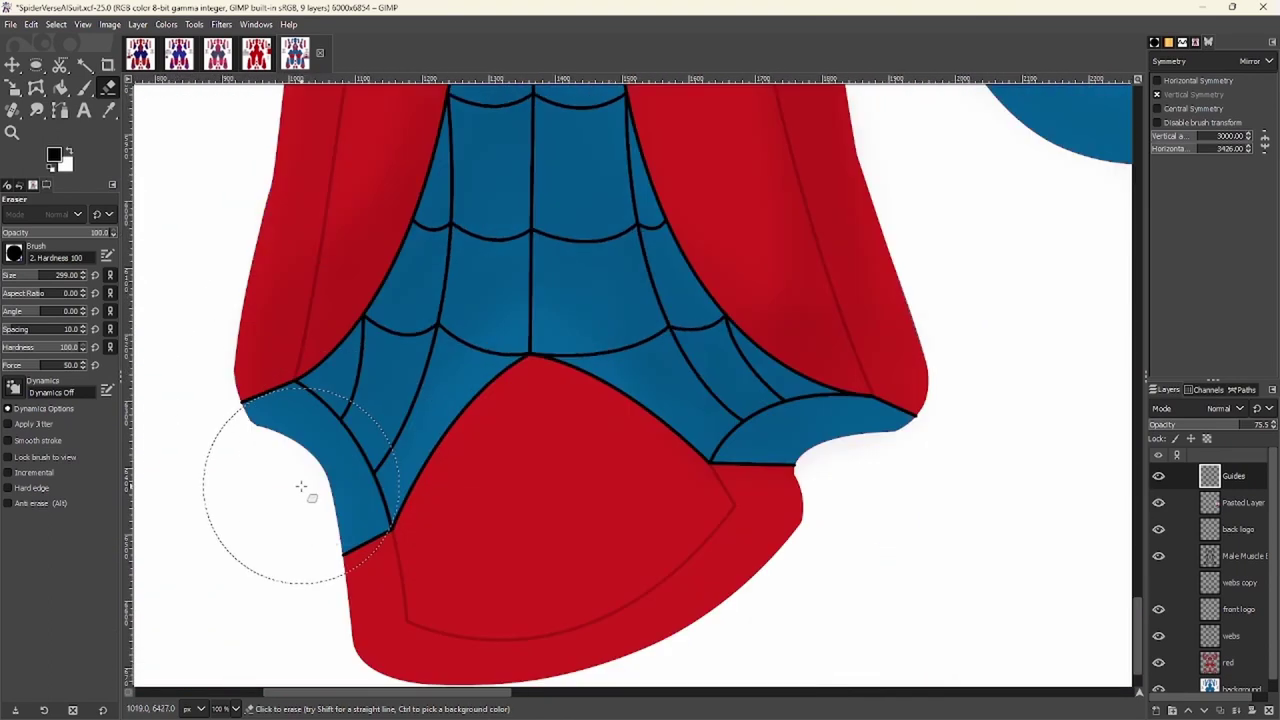
Shrink the eraser to 279 and hide the pasted poster reference layer
key("bracketleft")
key("bracketleft")
scroll(860, 455, "down", 5)
key("b")
left_click(1238, 502)
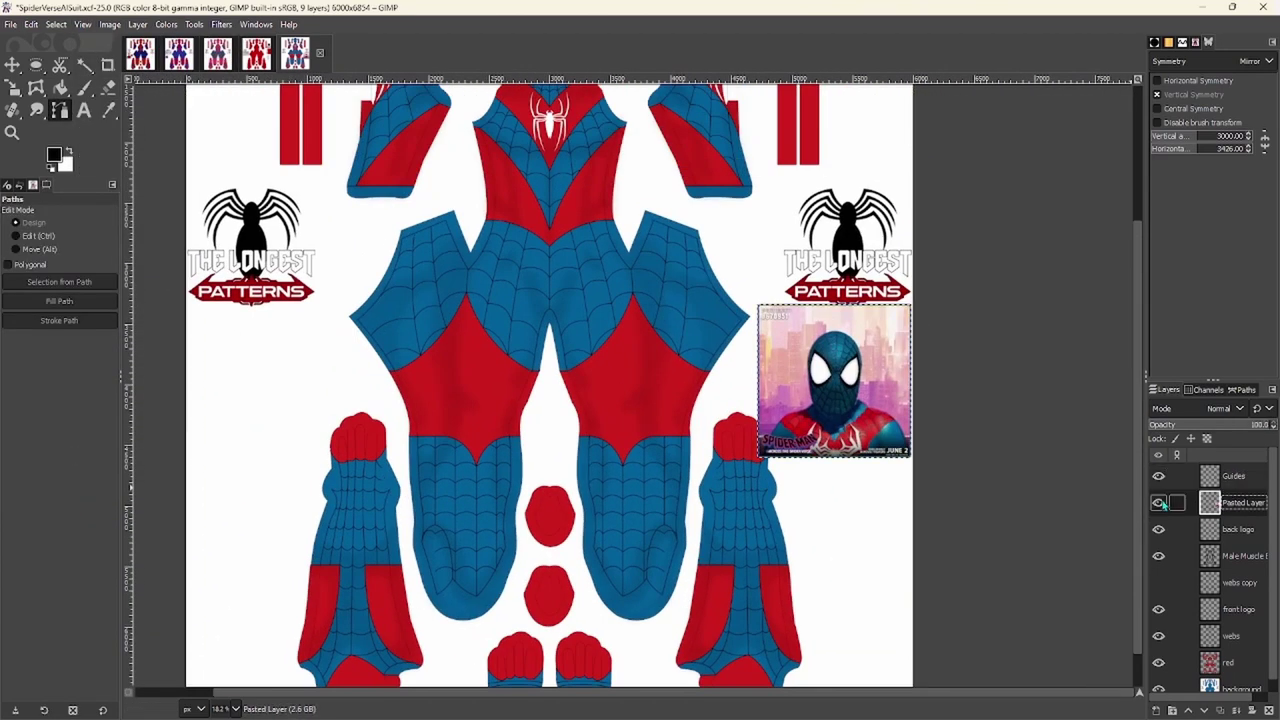
scroll(940, 375, "up", 4)
scroll(626, 405, "down", 6)
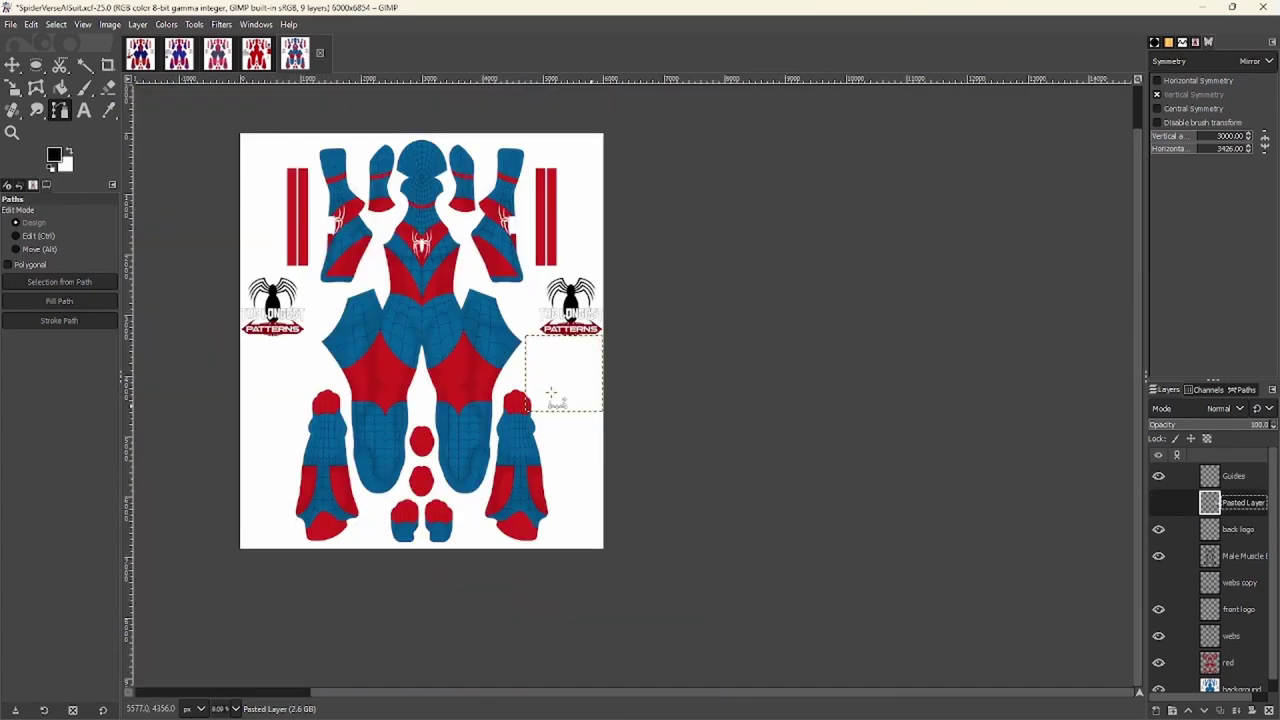
Reselect the Guides layer, review the texture, and save it as SpiderVerseAISuit.xcf
key("Page_Up")
scroll(414, 591, "up", 4)
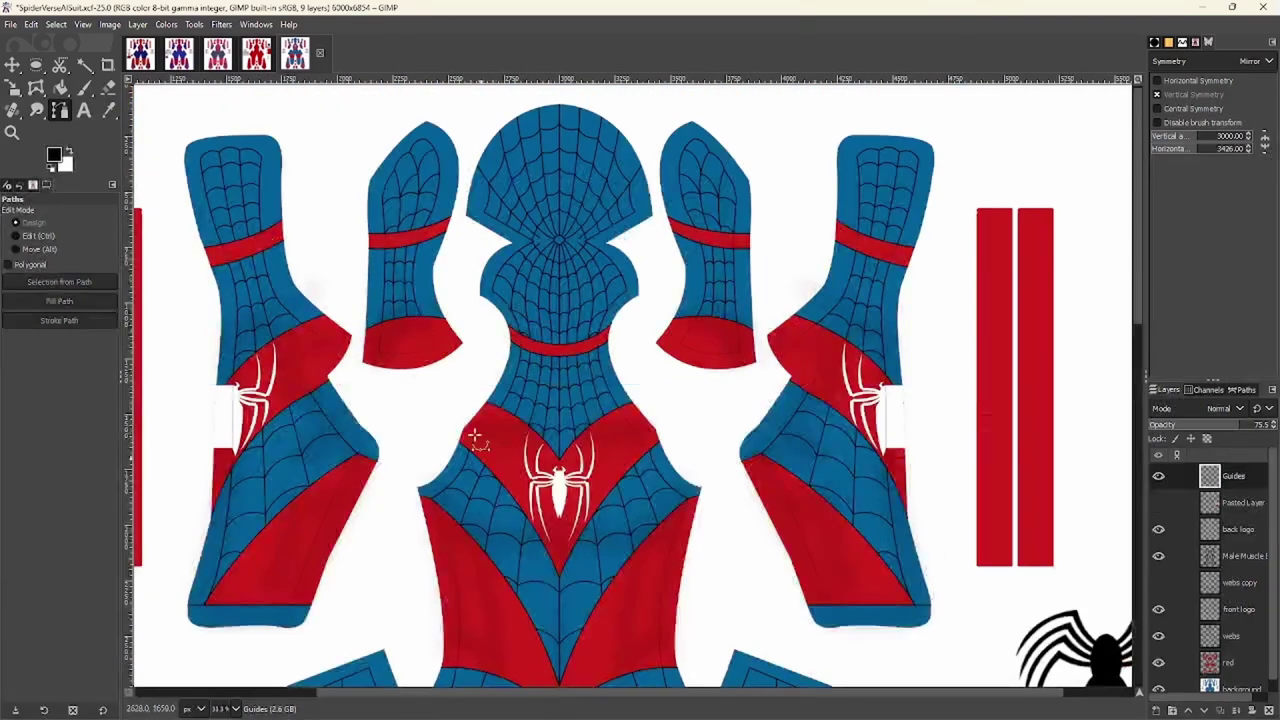
scroll(530, 428, "left", 3)
left_click_drag(1139, 170, 1107, 132)
scroll(663, 107, "up", 2)
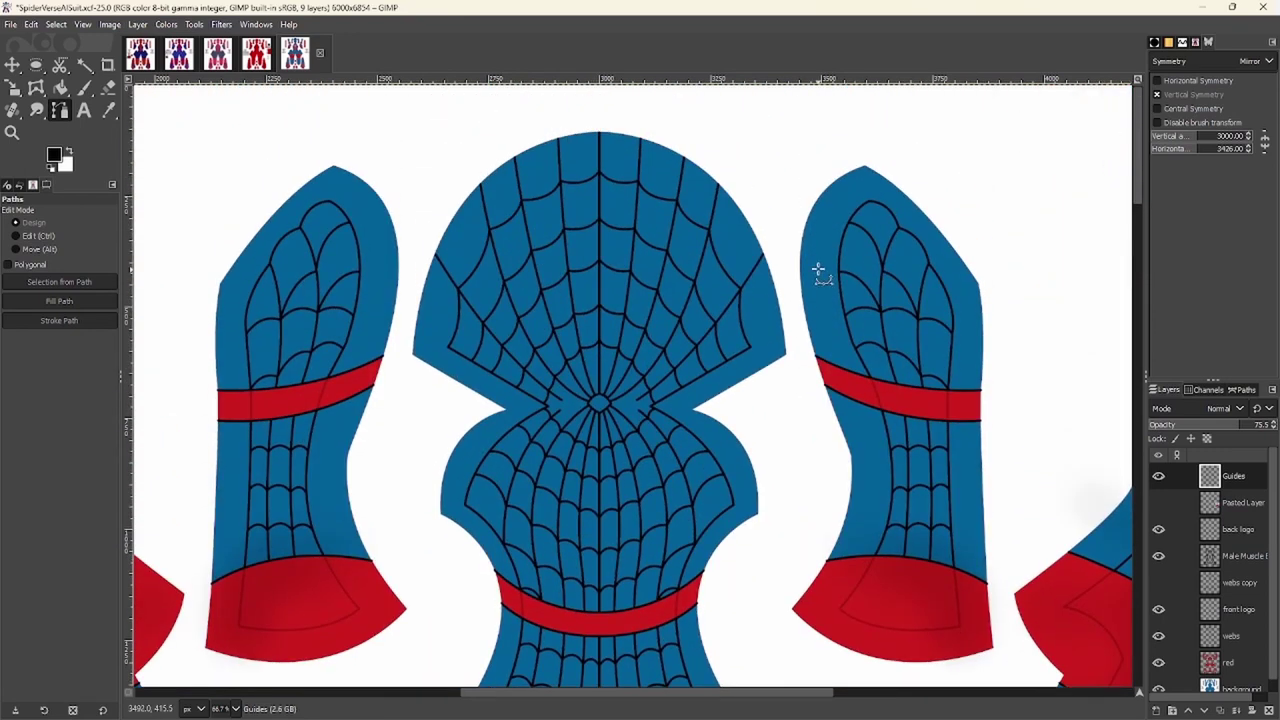
scroll(605, 330, "down", 2)
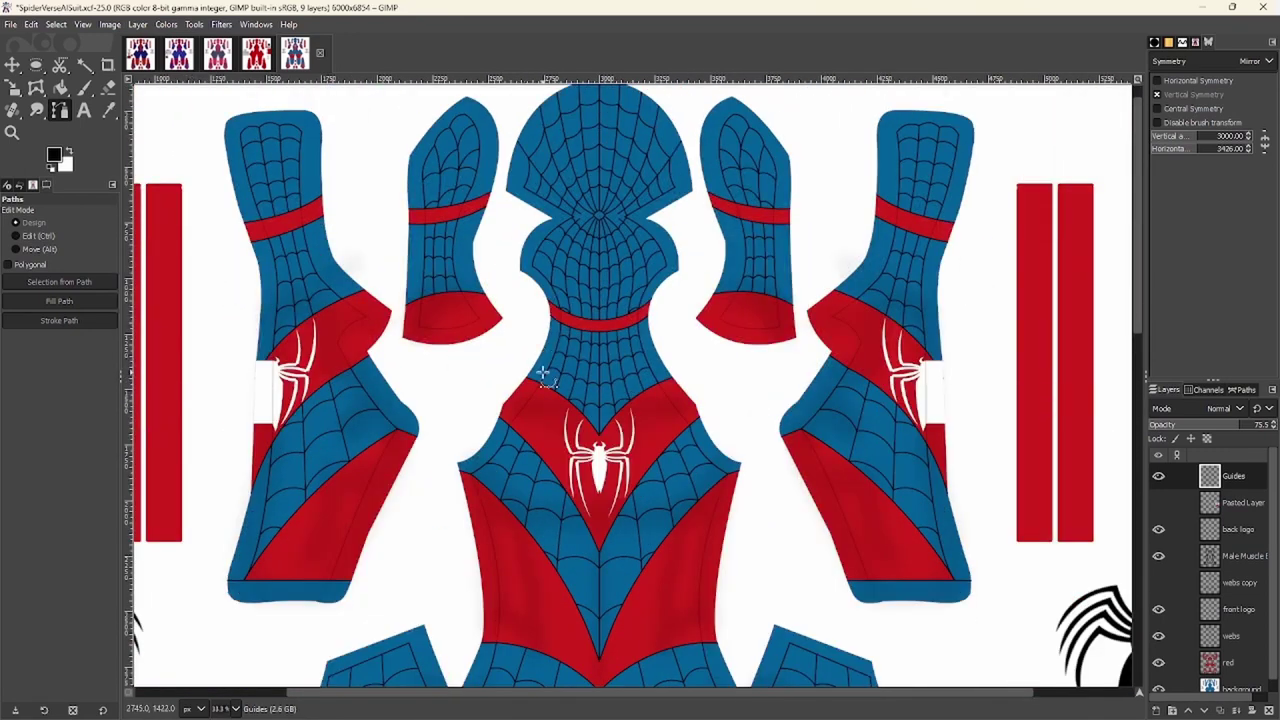
key("ctrl+s")
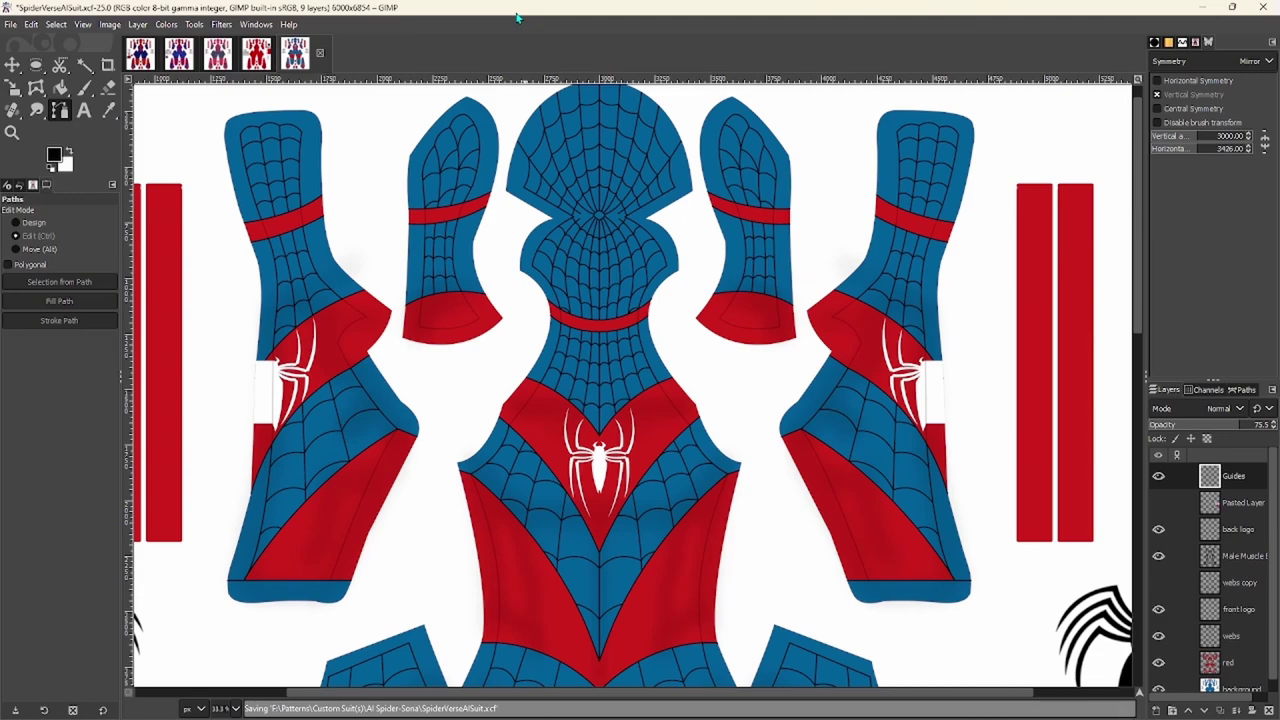